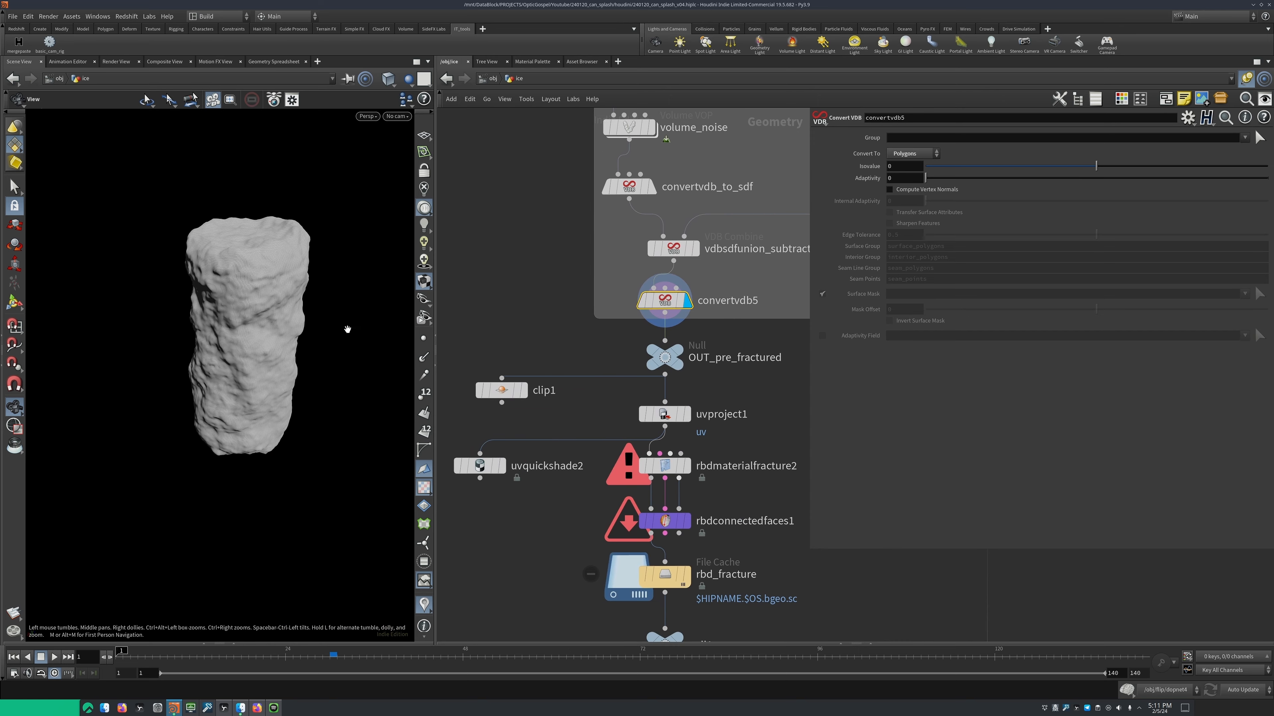
# Display the clip1 node and inspect the hollow interior of the ice block from above
pyautogui.press('f')
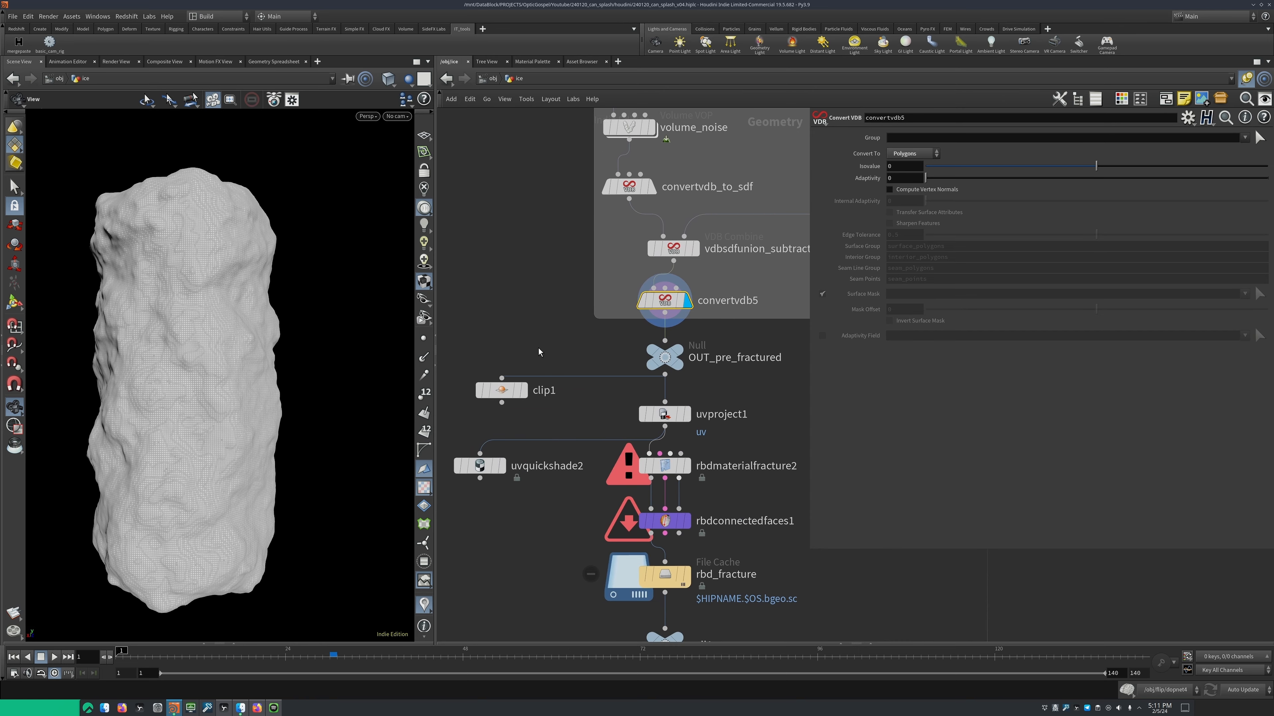
pyautogui.moveTo(539, 348); pyautogui.dragTo(574, 324, button='middle')
pyautogui.click(562, 364)
pyautogui.moveTo(192, 329)
pyautogui.mouseDown()
pyautogui.moveTo(193, 276)
pyautogui.moveTo(256, 336)
pyautogui.moveTo(247, 303)
pyautogui.moveTo(253, 327)
pyautogui.mouseUp()
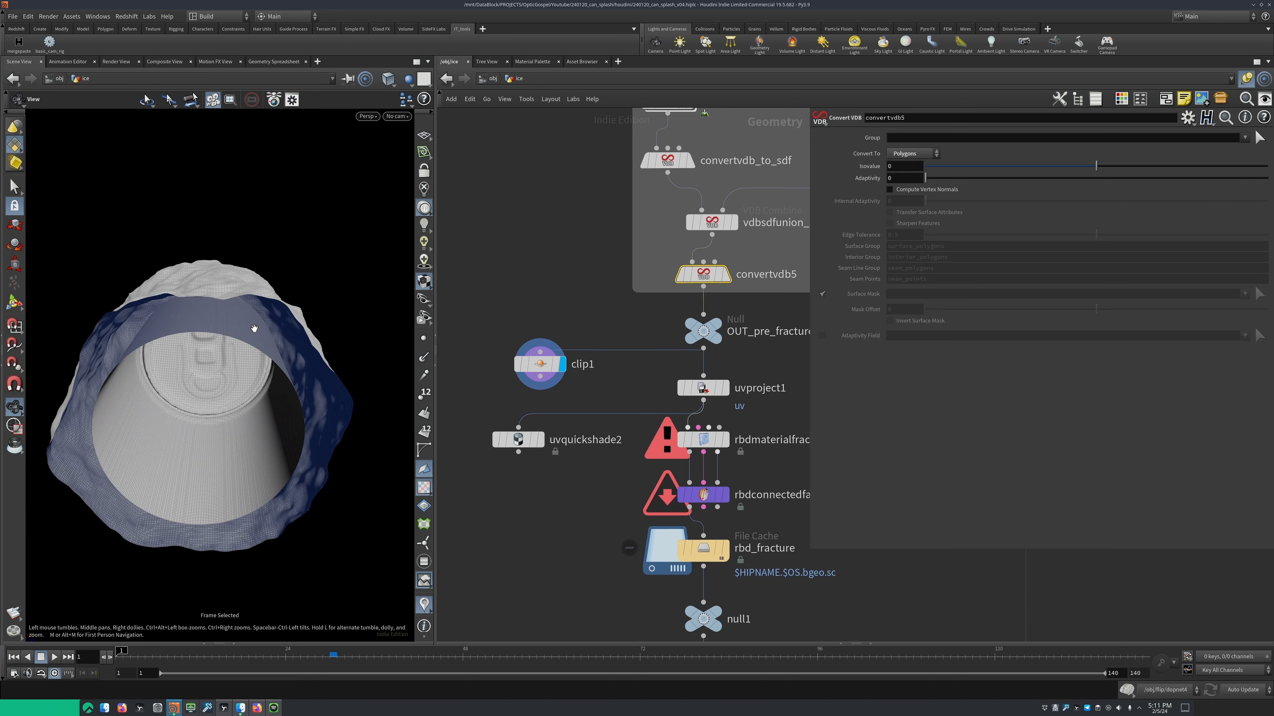
# Display the OUT_pre_fractured null and inspect the whole unclipped ice block
pyautogui.click(716, 323)
pyautogui.moveTo(789, 372); pyautogui.dragTo(653, 346, button='middle')
pyautogui.moveTo(247, 383); pyautogui.dragTo(249, 356)
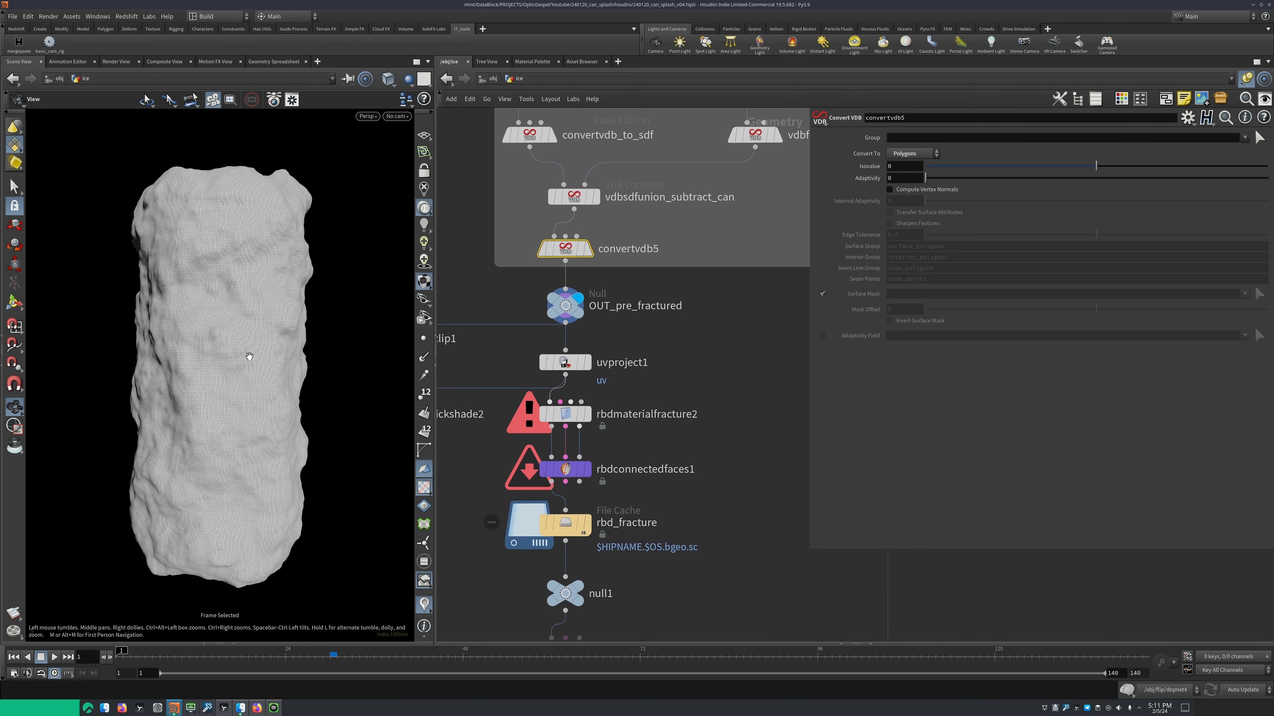
# Display uvproject1, followed by uvquickshade2, to inspect the cylindrical UV projection as a checker texture on the ice
pyautogui.moveTo(481, 317); pyautogui.dragTo(711, 359)
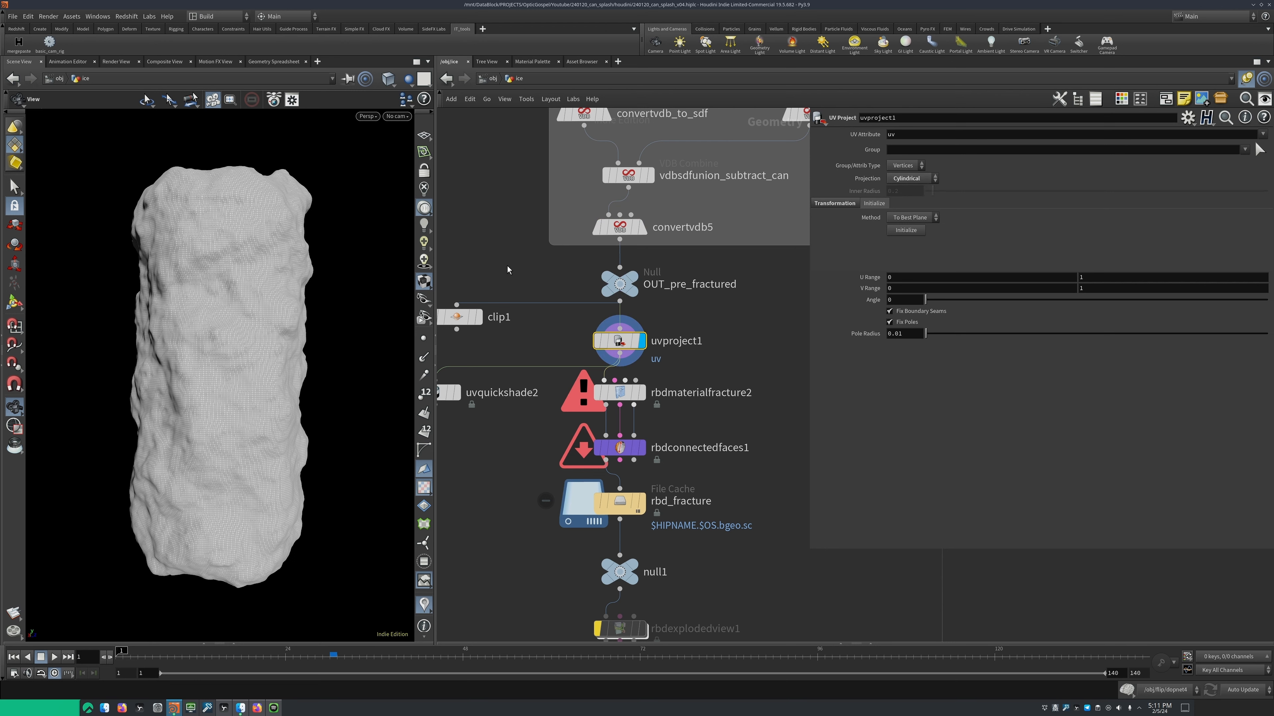
pyautogui.moveTo(513, 354); pyautogui.dragTo(585, 327, button='middle')
pyautogui.click(529, 364)
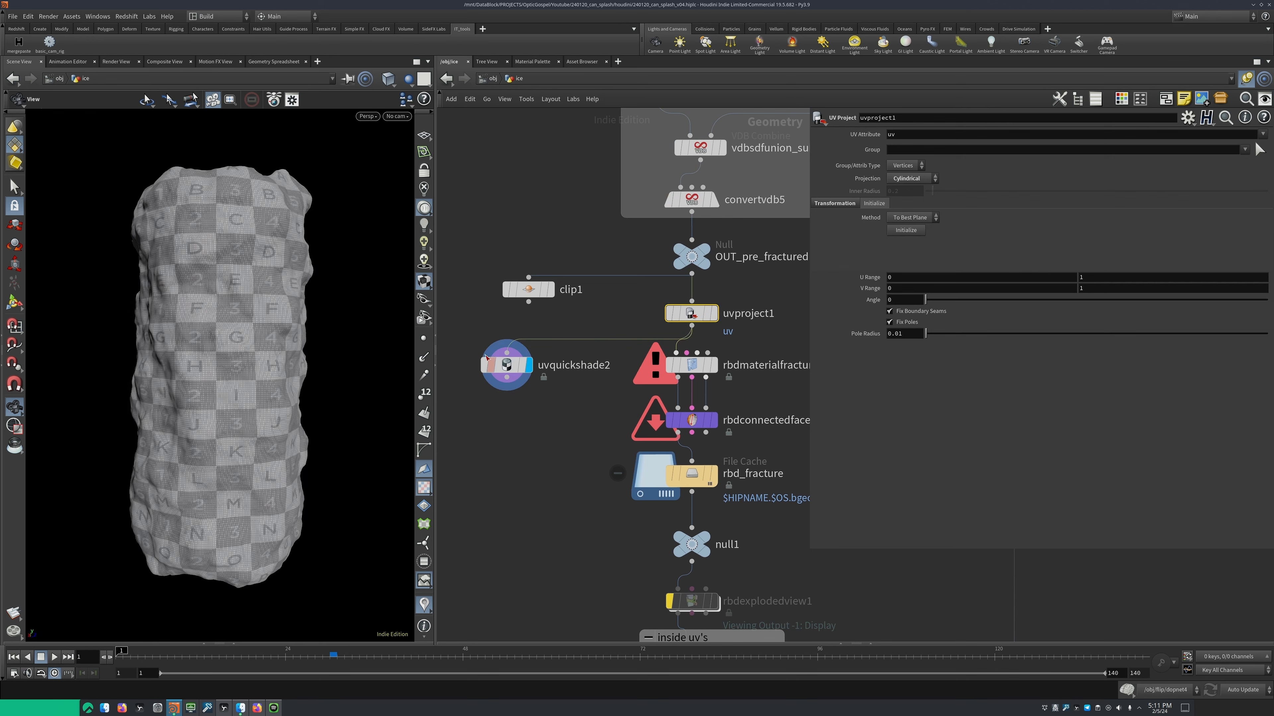
pyautogui.click(486, 357)
pyautogui.moveTo(216, 251); pyautogui.dragTo(235, 351)
pyautogui.press('f')
# Select uvproject1 and show its cylindrical projection handle around the ice in the viewport
pyautogui.moveTo(580, 335); pyautogui.dragTo(522, 369, button='middle')
pyautogui.click(627, 356)
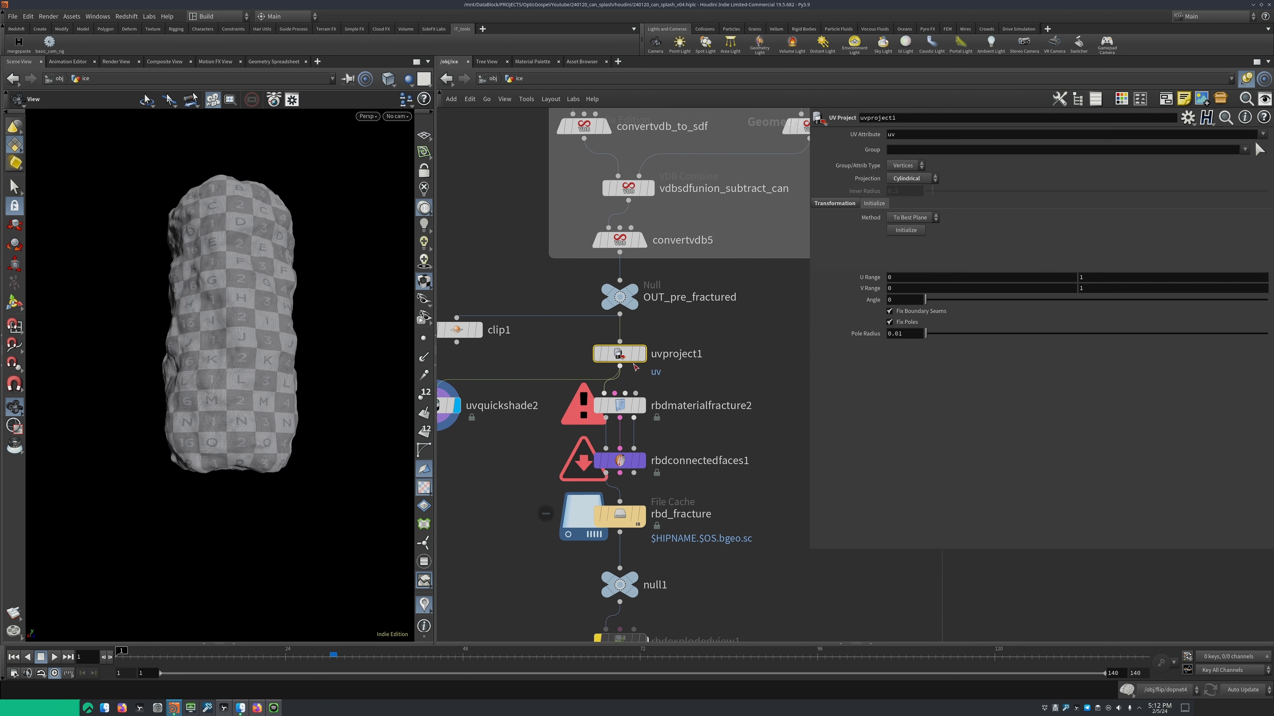
pyautogui.press('Return')
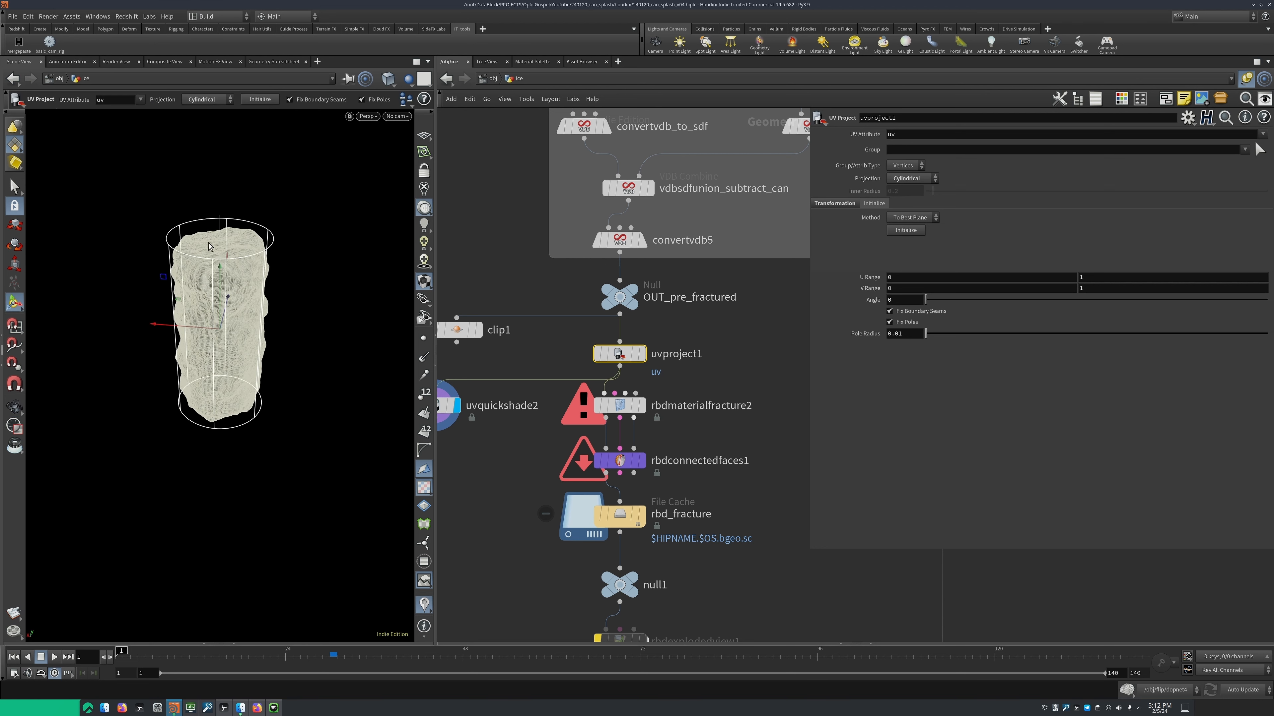
pyautogui.moveTo(484, 365); pyautogui.dragTo(556, 364, button='middle')
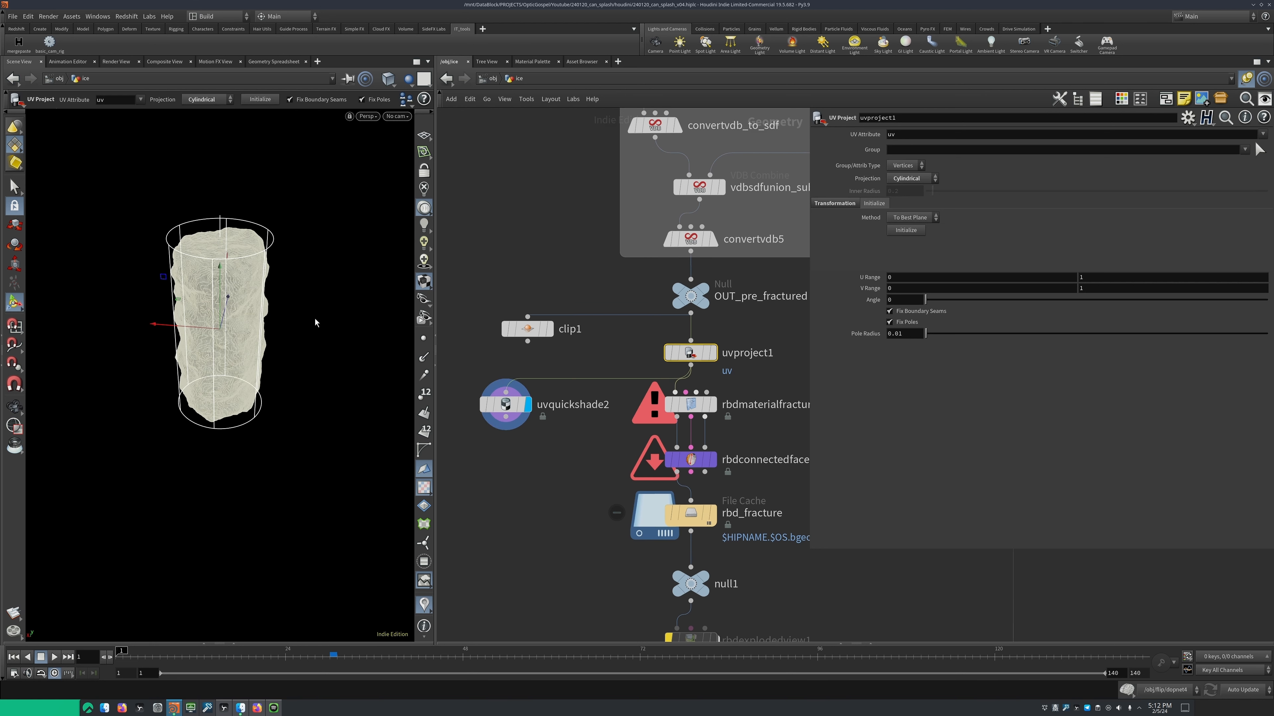
# Select uvquickshade2 and inspect the ice's UV layout in the UV view before returning to the perspective view
pyautogui.click(505, 404)
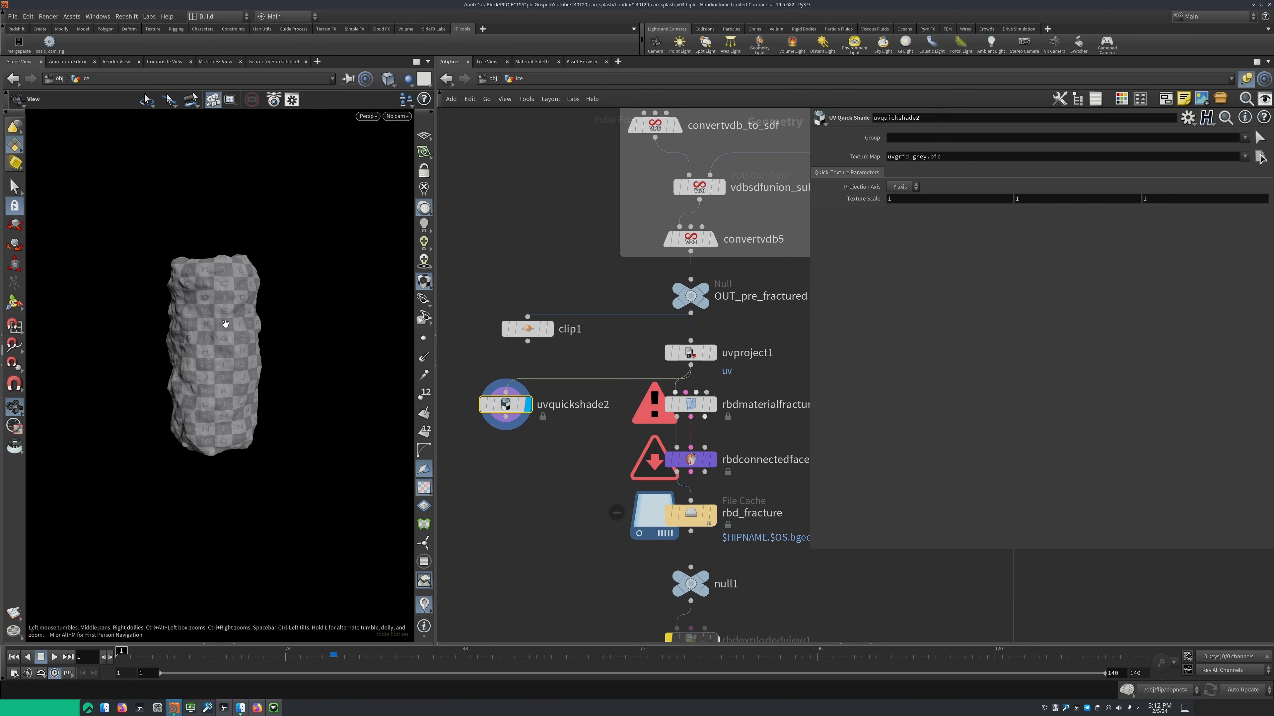
pyautogui.press('Return')
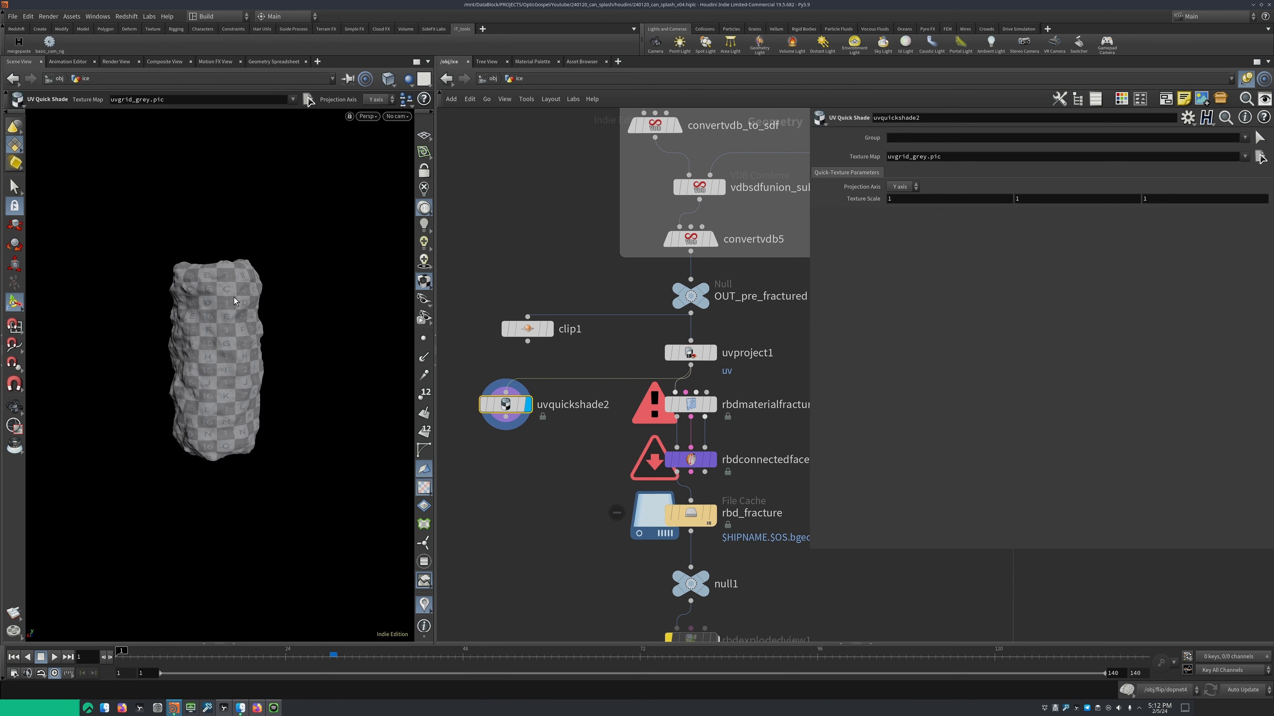
pyautogui.hotkey('space', '5')
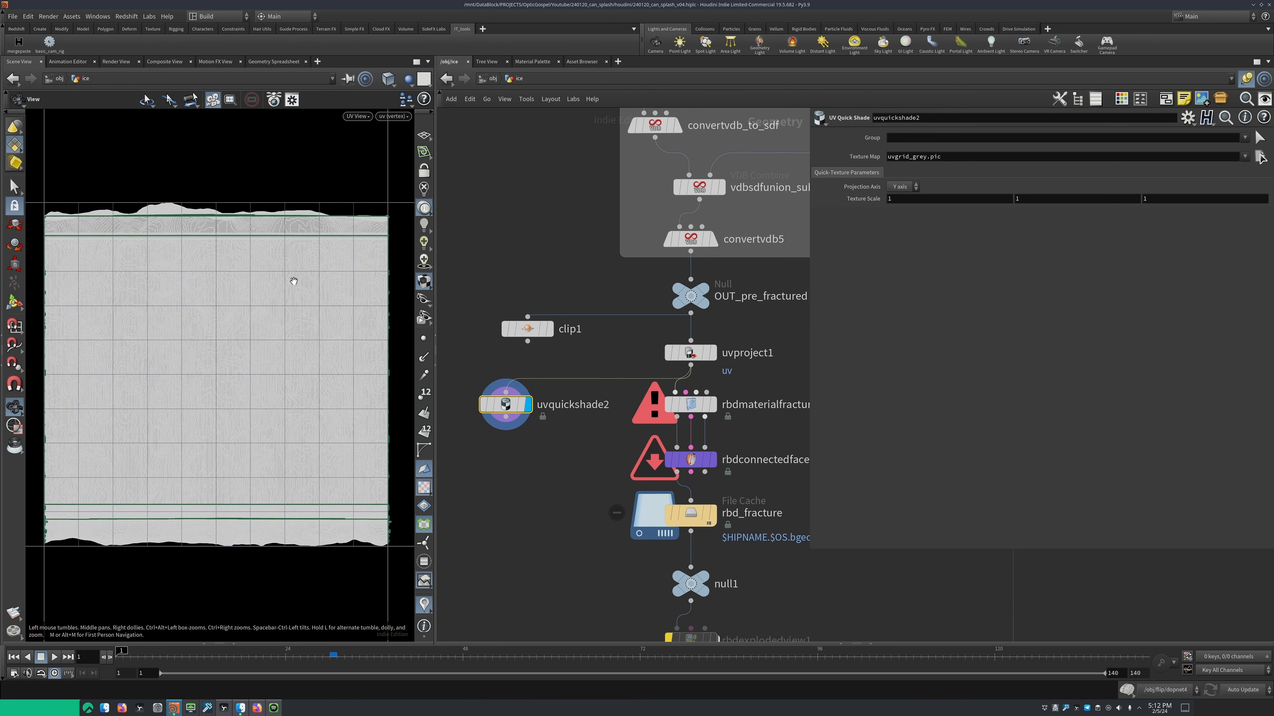
pyautogui.hotkey('space', '1')
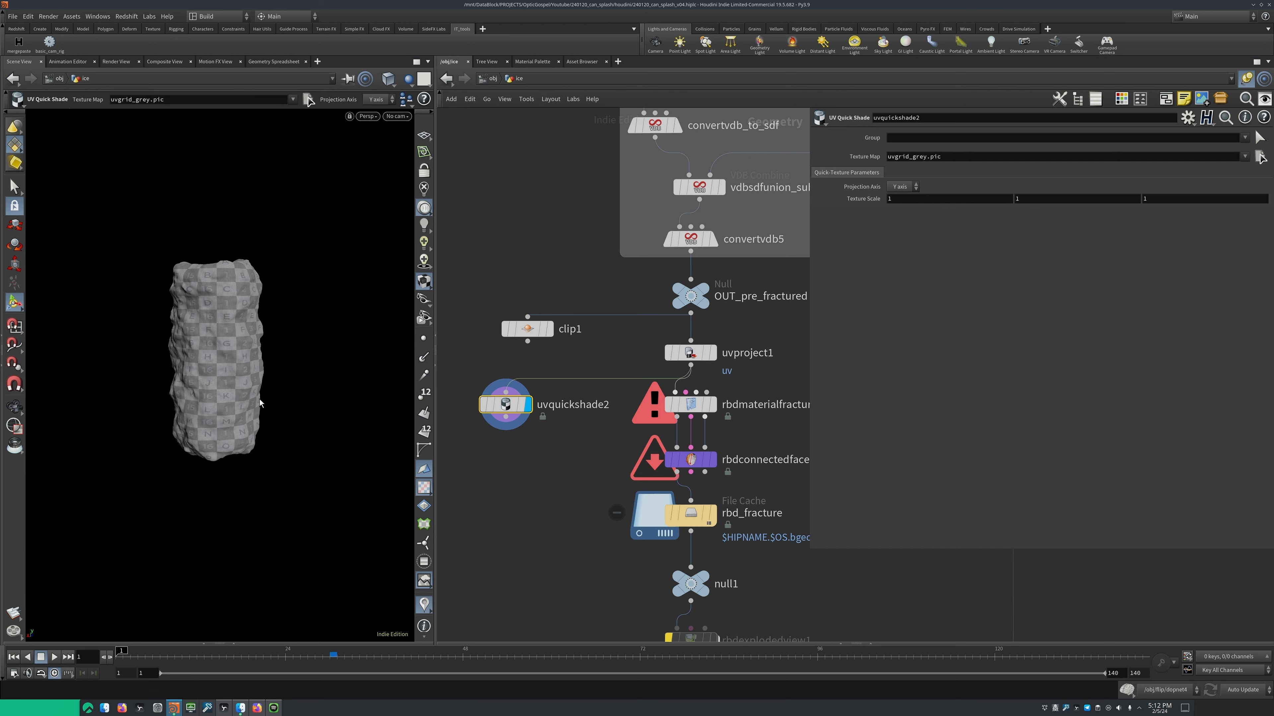
pyautogui.scroll(5, 216, 351)
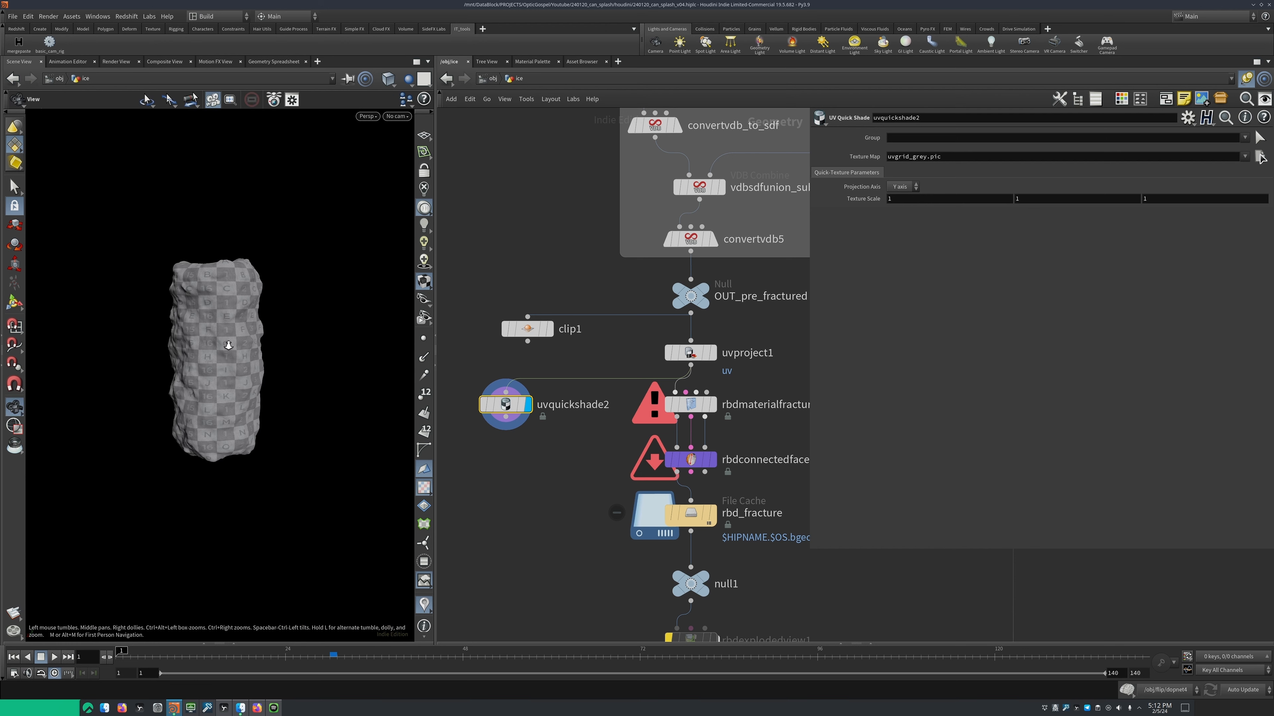
# Select rbdmaterialfracture2 and examine its Primary Fracture settings
pyautogui.moveTo(579, 460); pyautogui.dragTo(506, 438, button='middle')
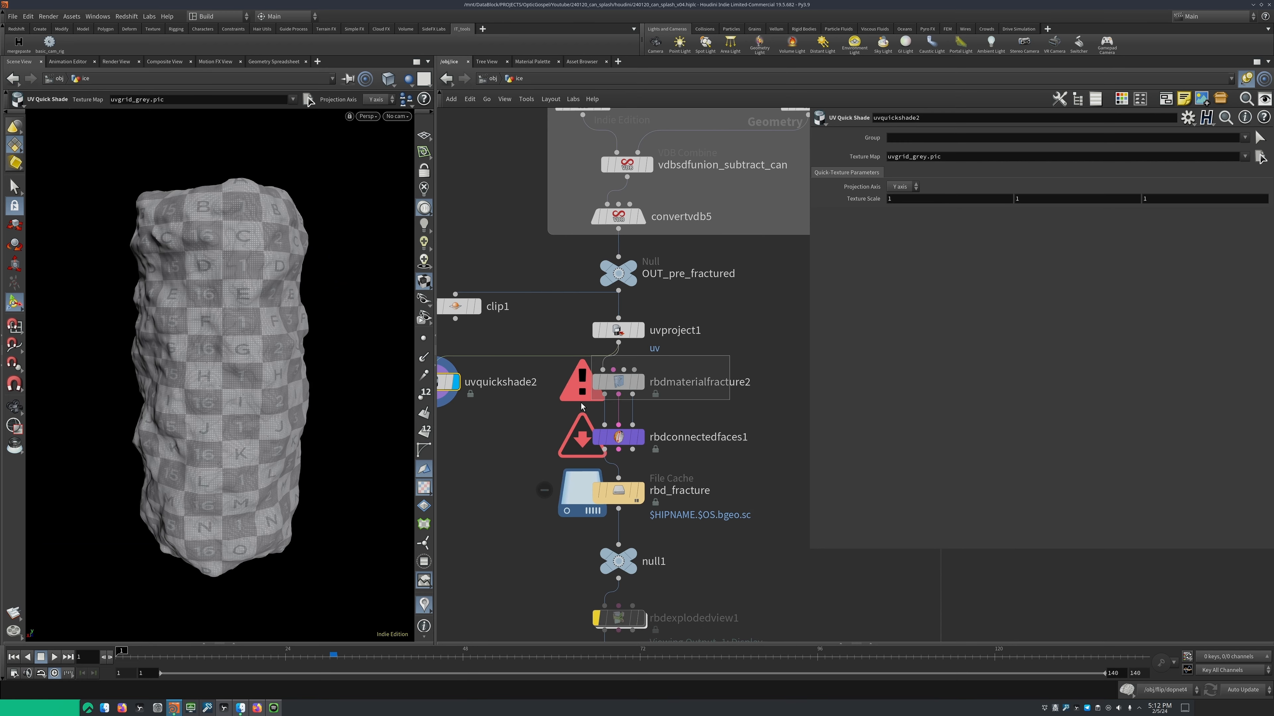
pyautogui.click(622, 384)
pyautogui.moveTo(663, 396); pyautogui.dragTo(628, 377, button='middle')
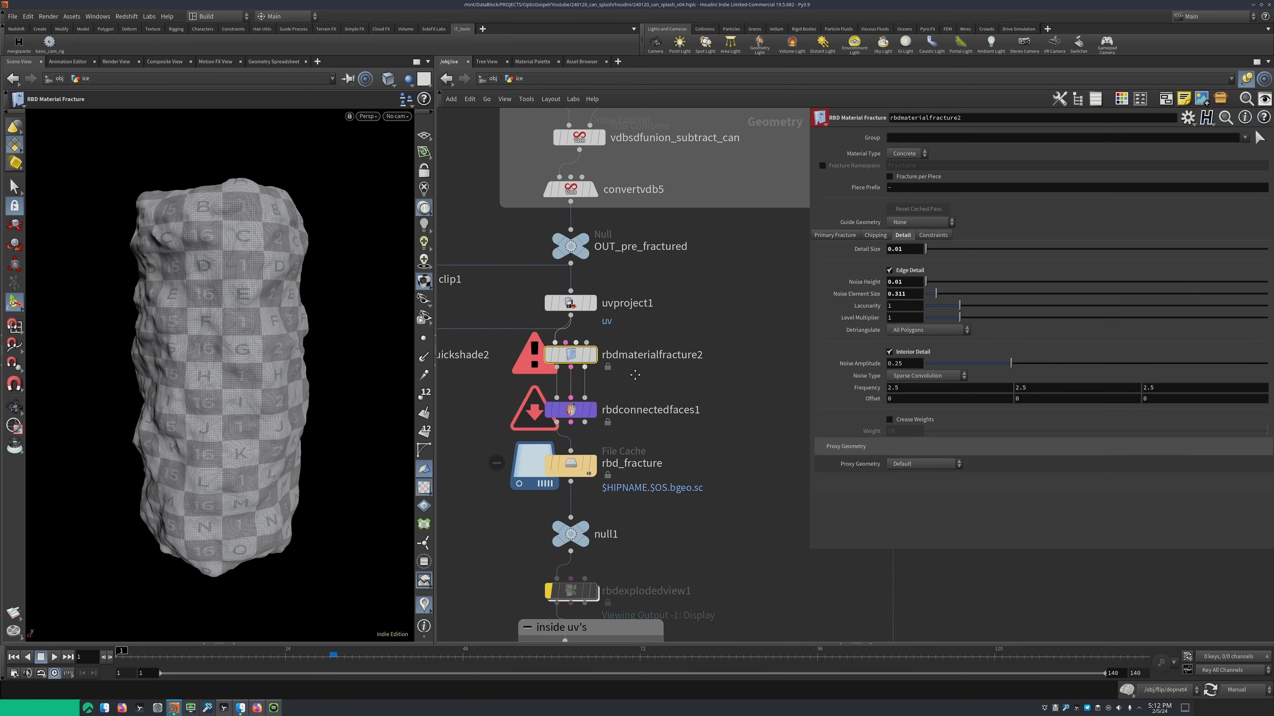
pyautogui.scroll(2, 628, 377)
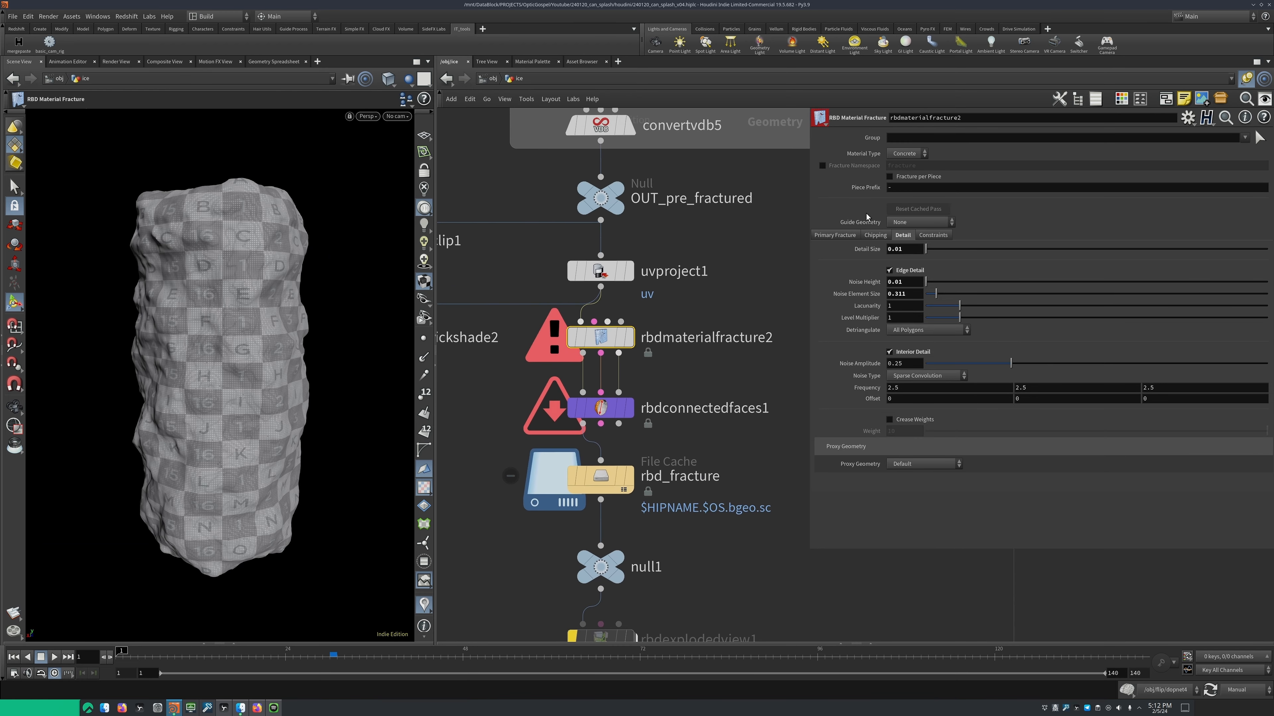
pyautogui.click(834, 236)
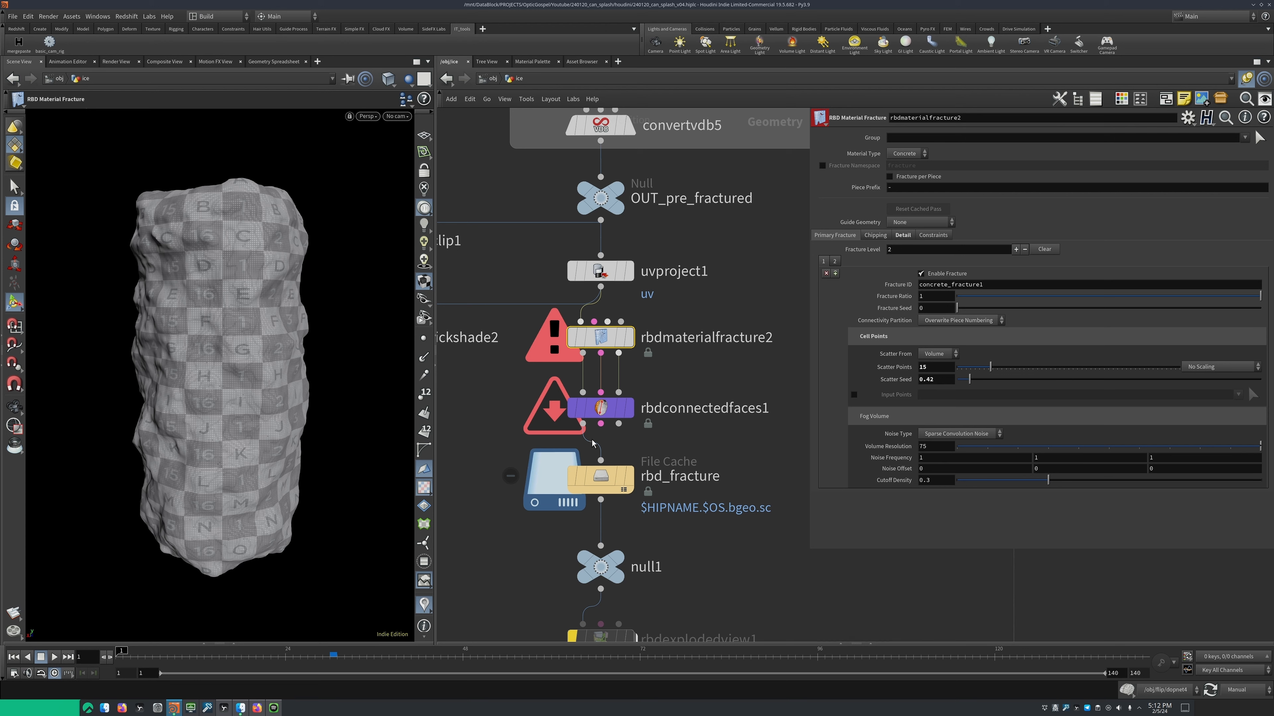
# Display the rbd_fracture cache and visualize its name primitive attribute from the node info to inspect the coloured pieces
pyautogui.scroll(-1, 690, 420)
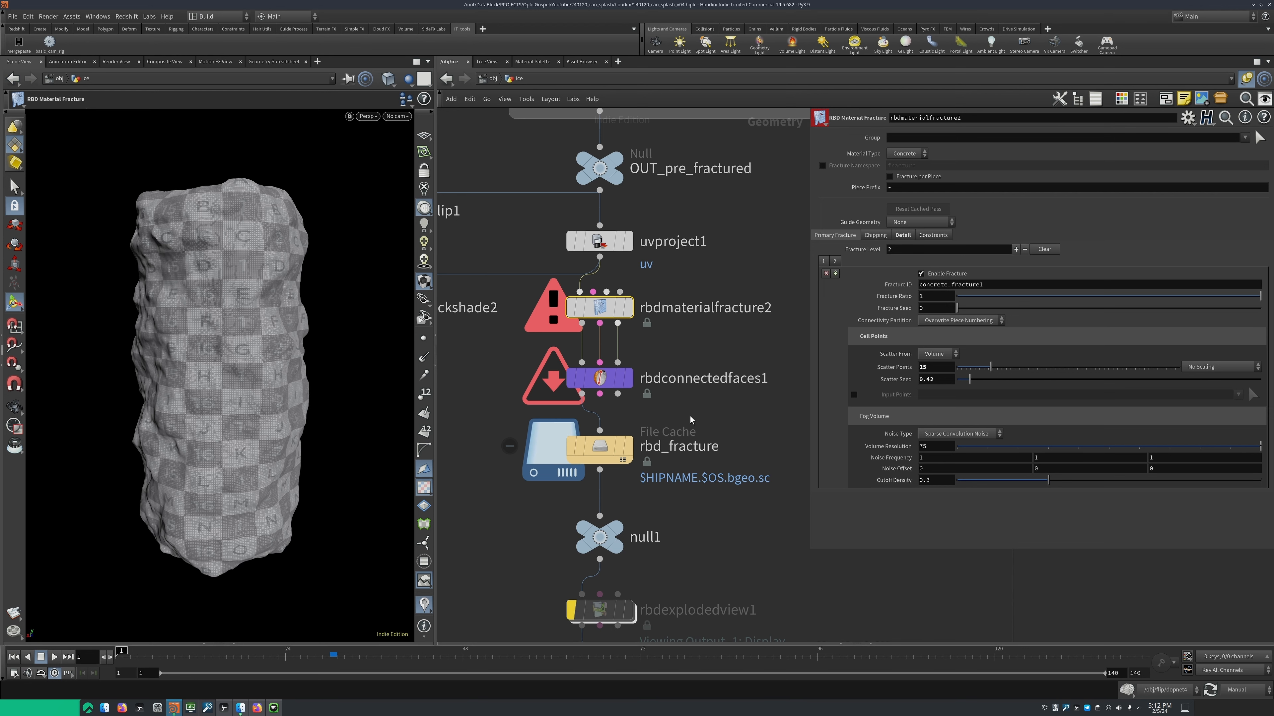
pyautogui.click(628, 449)
pyautogui.middleClick(603, 445)
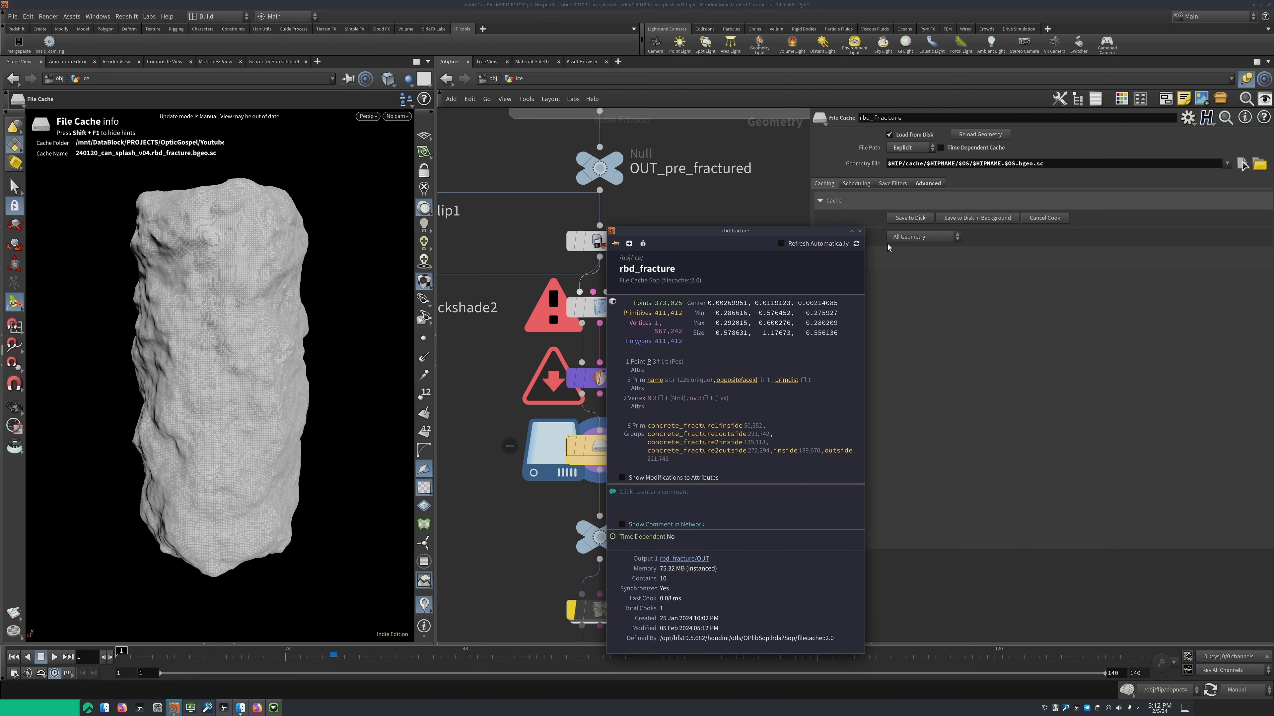
pyautogui.click(859, 232)
pyautogui.middleClick(599, 443)
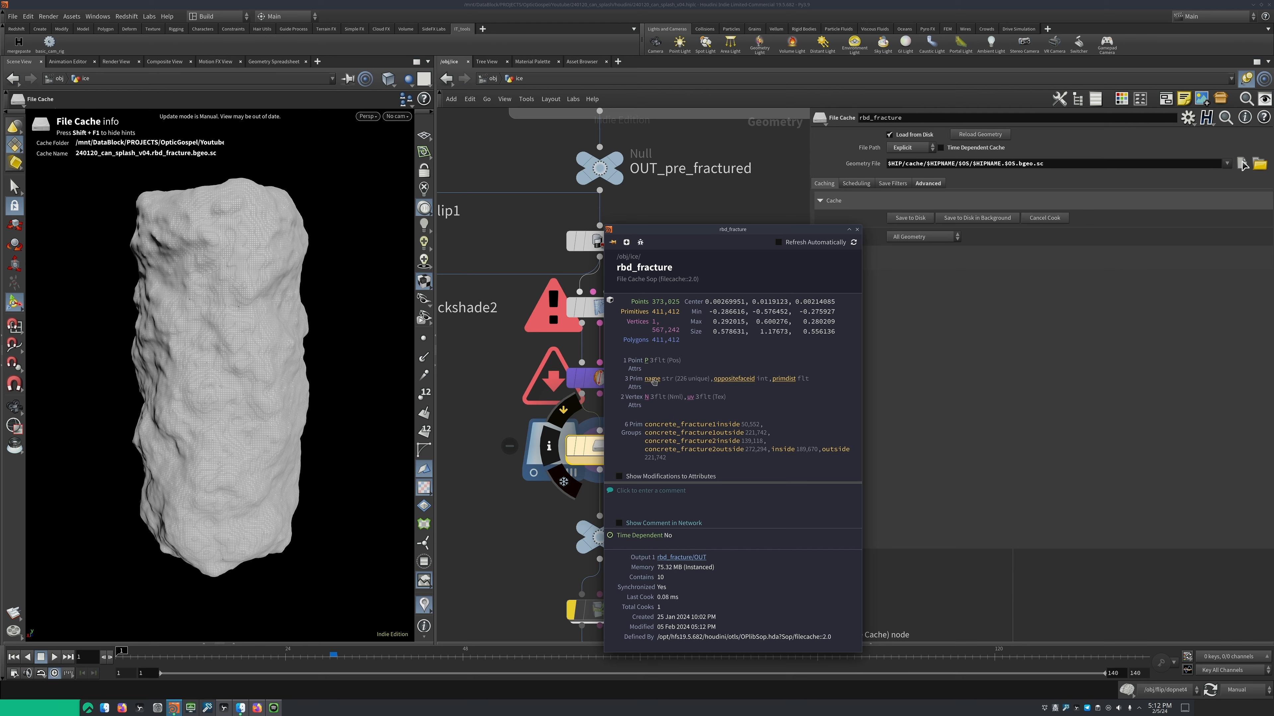
pyautogui.click(652, 378)
pyautogui.press('Escape')
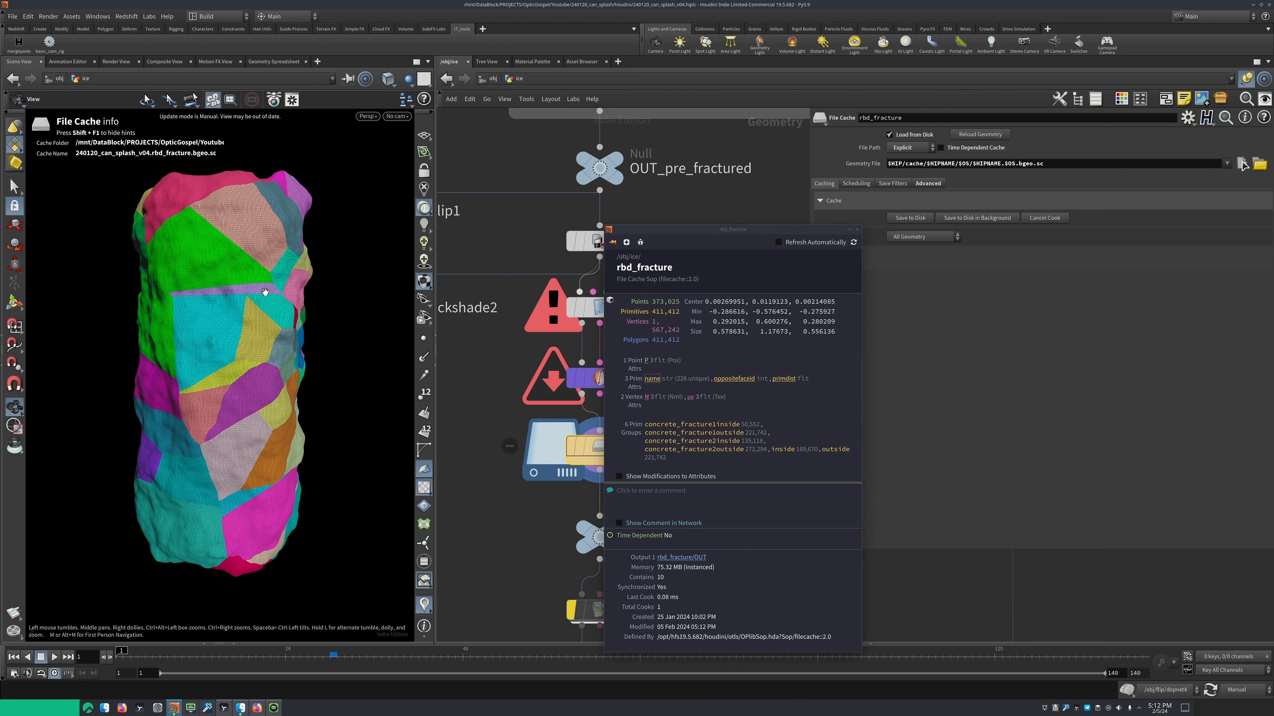
pyautogui.moveTo(265, 292); pyautogui.dragTo(211, 321)
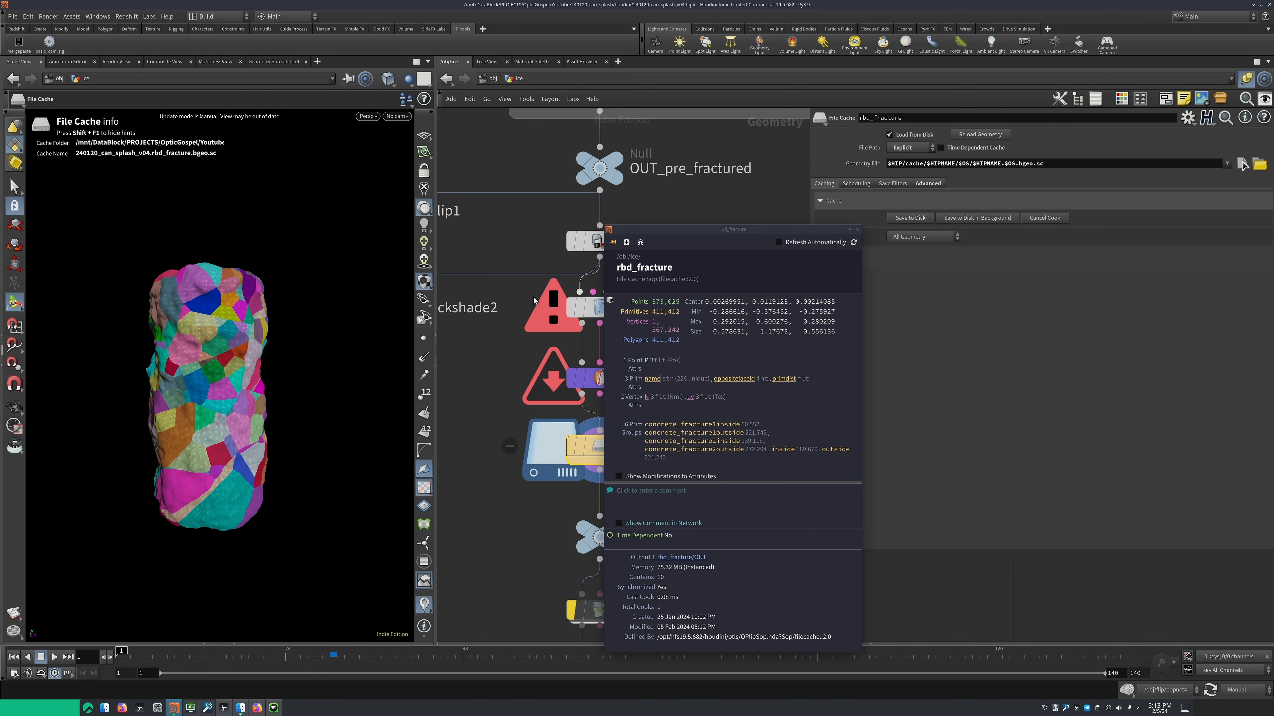
pyautogui.click(856, 230)
pyautogui.moveTo(474, 380); pyautogui.dragTo(549, 369, button='middle')
pyautogui.press('Tab')
pyautogui.write('rb')
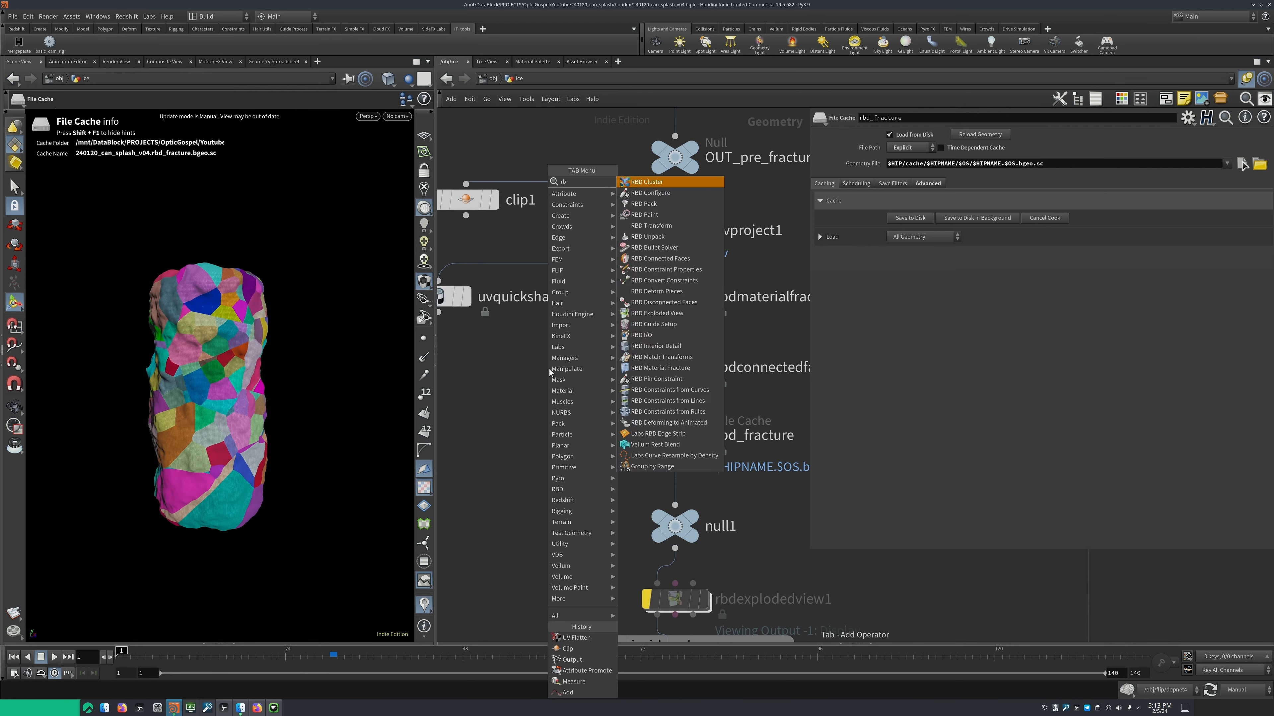
pyautogui.write('dex')
pyautogui.press('Return')
pyautogui.click(549, 369)
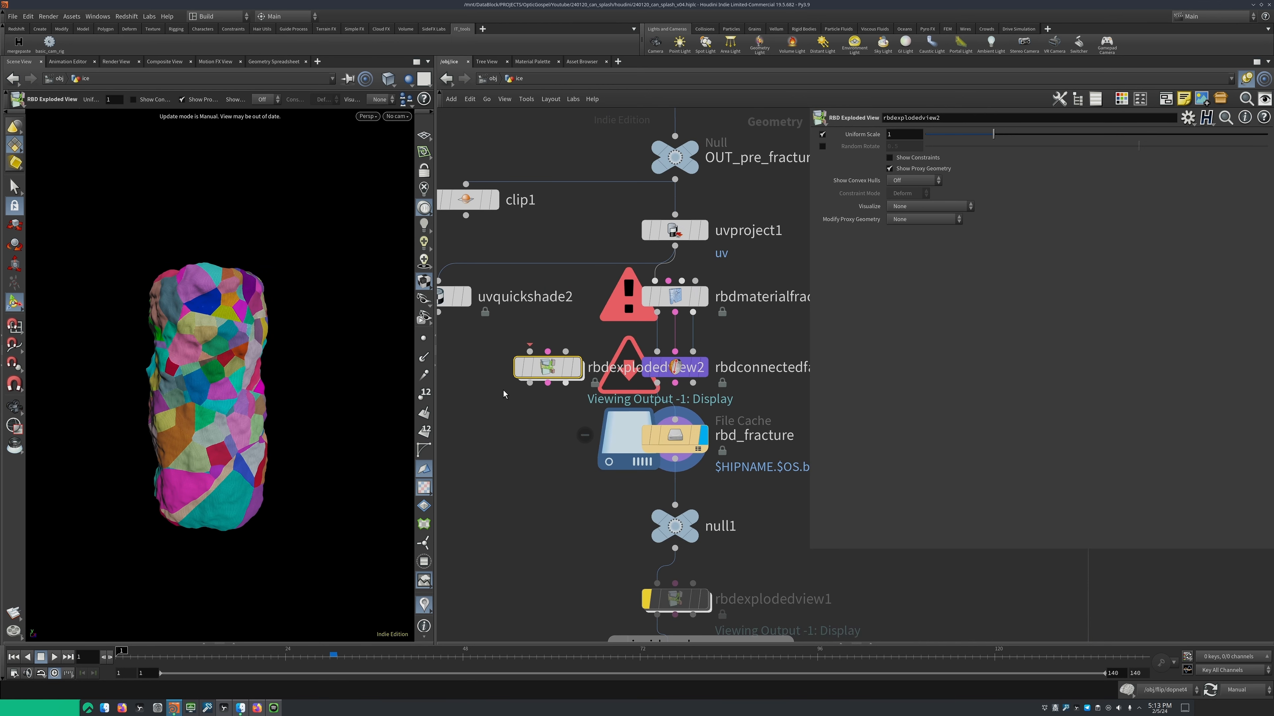
pyautogui.press('Delete')
# Show the Detail settings of rbdmaterialfracture2 and inspect the fractured pieces up close
pyautogui.moveTo(797, 312); pyautogui.dragTo(697, 305, button='middle')
pyautogui.click(905, 237)
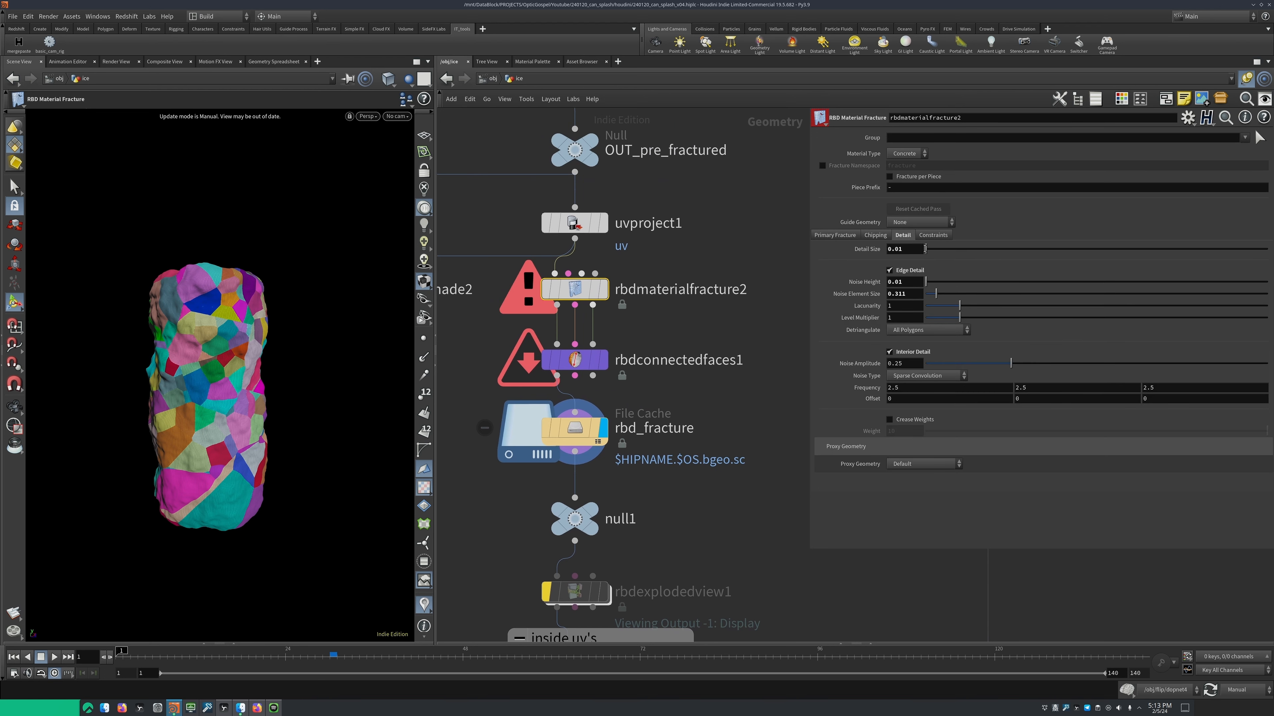
pyautogui.scroll(3, 277, 343)
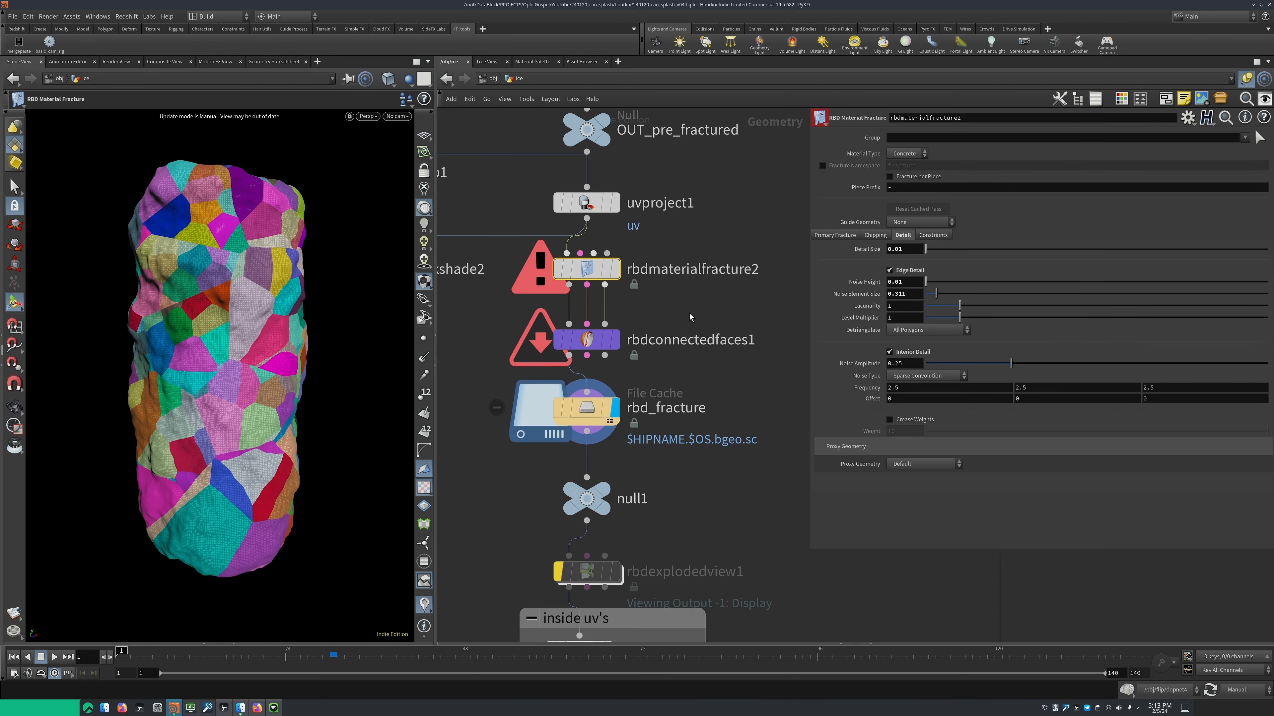
# Examine the settings of rbdconnectedfaces1, followed by those of the rbd_fracture file cache
pyautogui.click(586, 342)
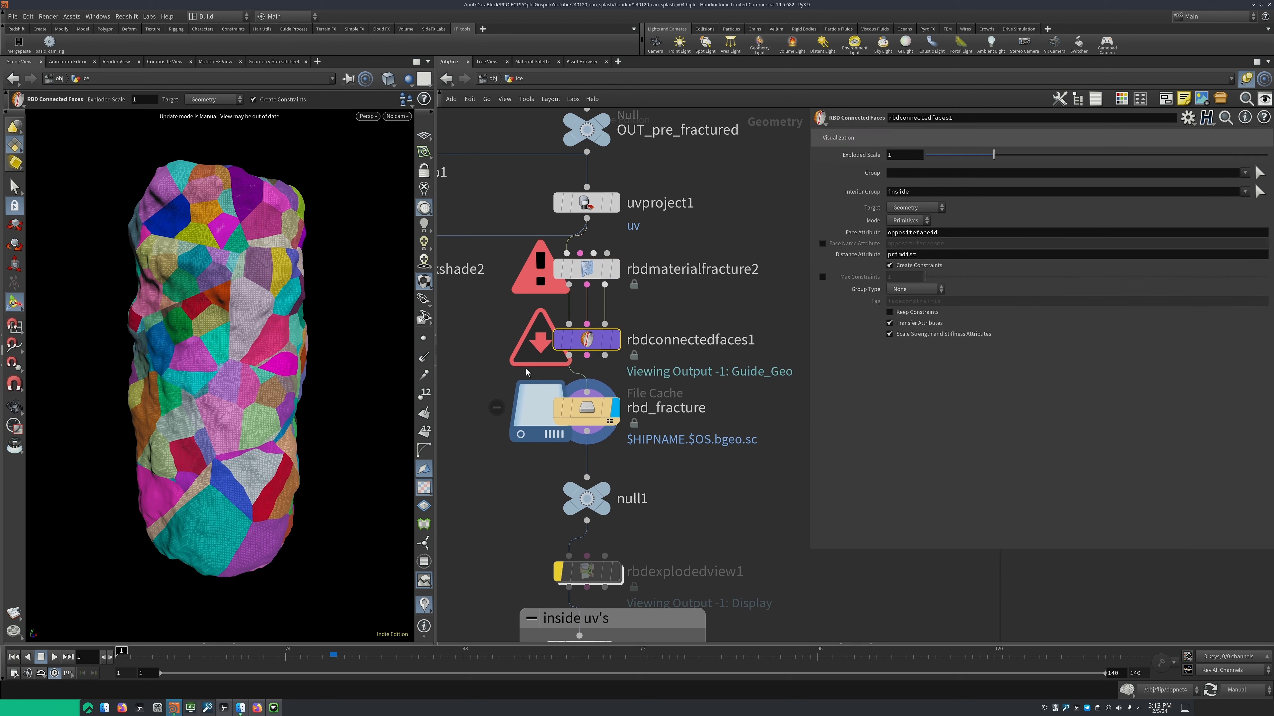
pyautogui.scroll(-2, 669, 354)
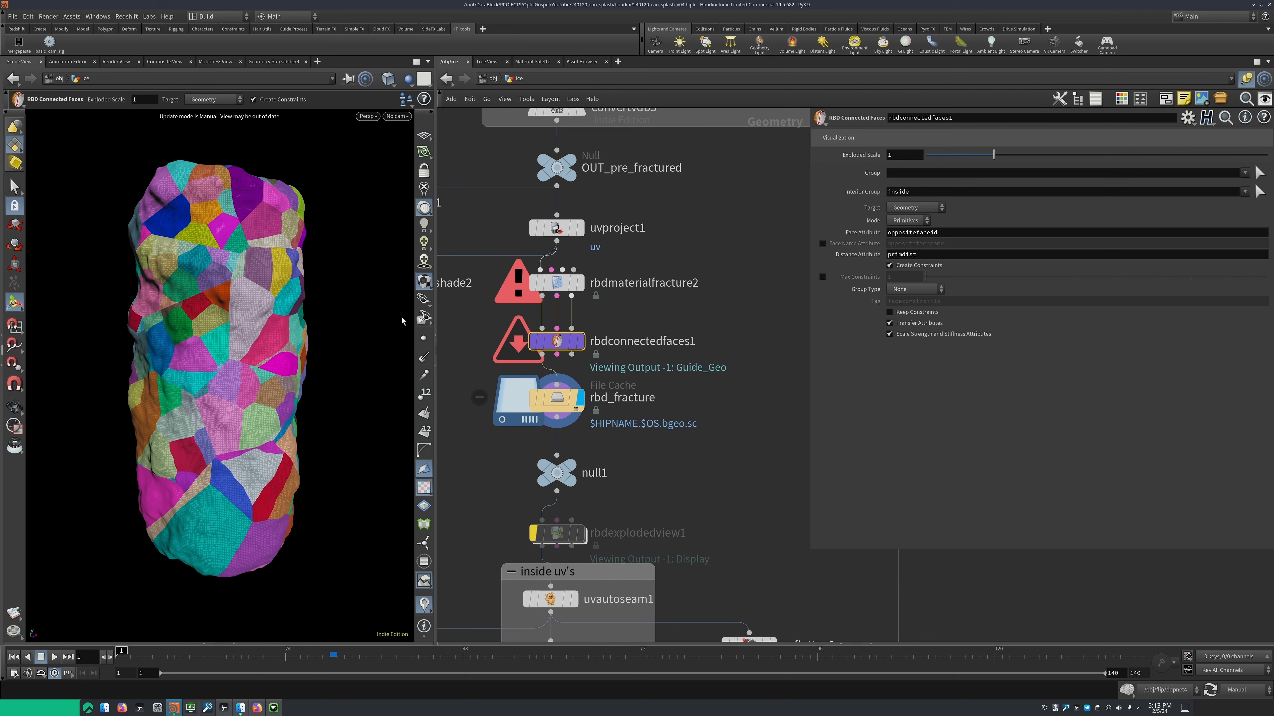
pyautogui.moveTo(654, 359); pyautogui.dragTo(469, 404)
pyautogui.moveTo(468, 404); pyautogui.dragTo(513, 333, button='middle')
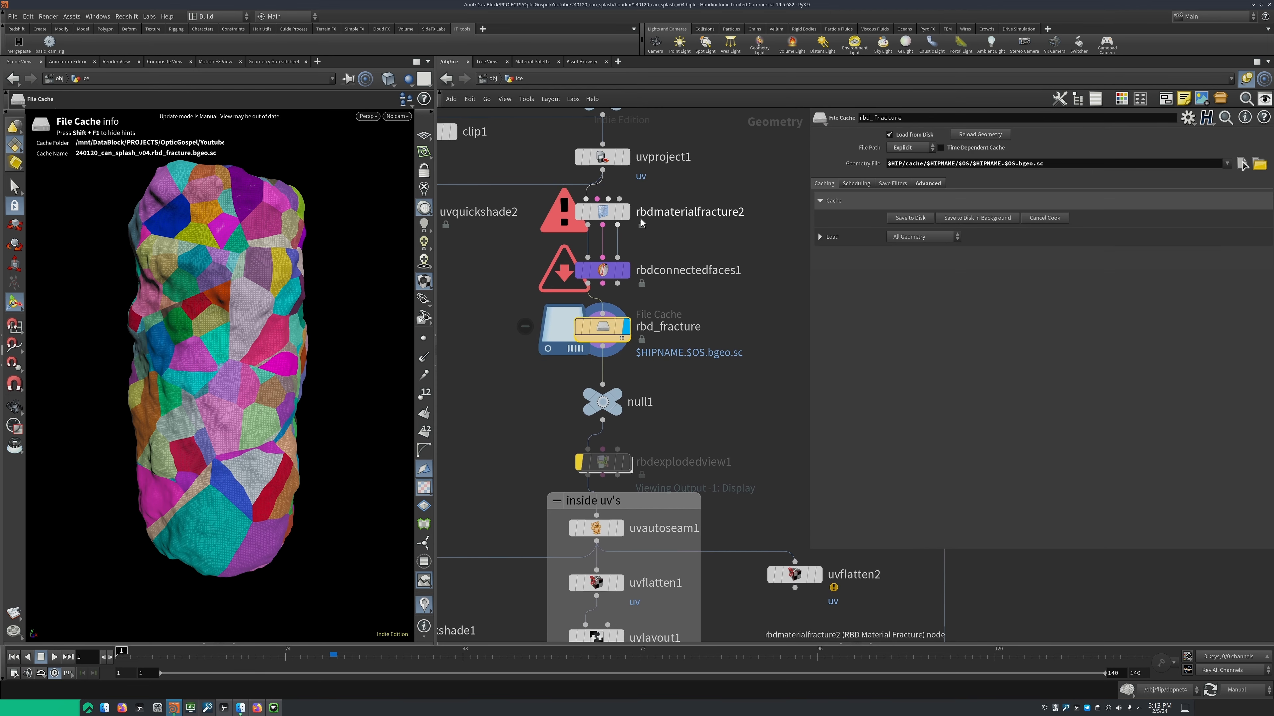
# Open the node info of uvautoseam1 in the inside uv's network box and turn off the name attribute visualization
pyautogui.scroll(-2, 667, 234)
pyautogui.moveTo(684, 299); pyautogui.dragTo(686, 315, button='middle')
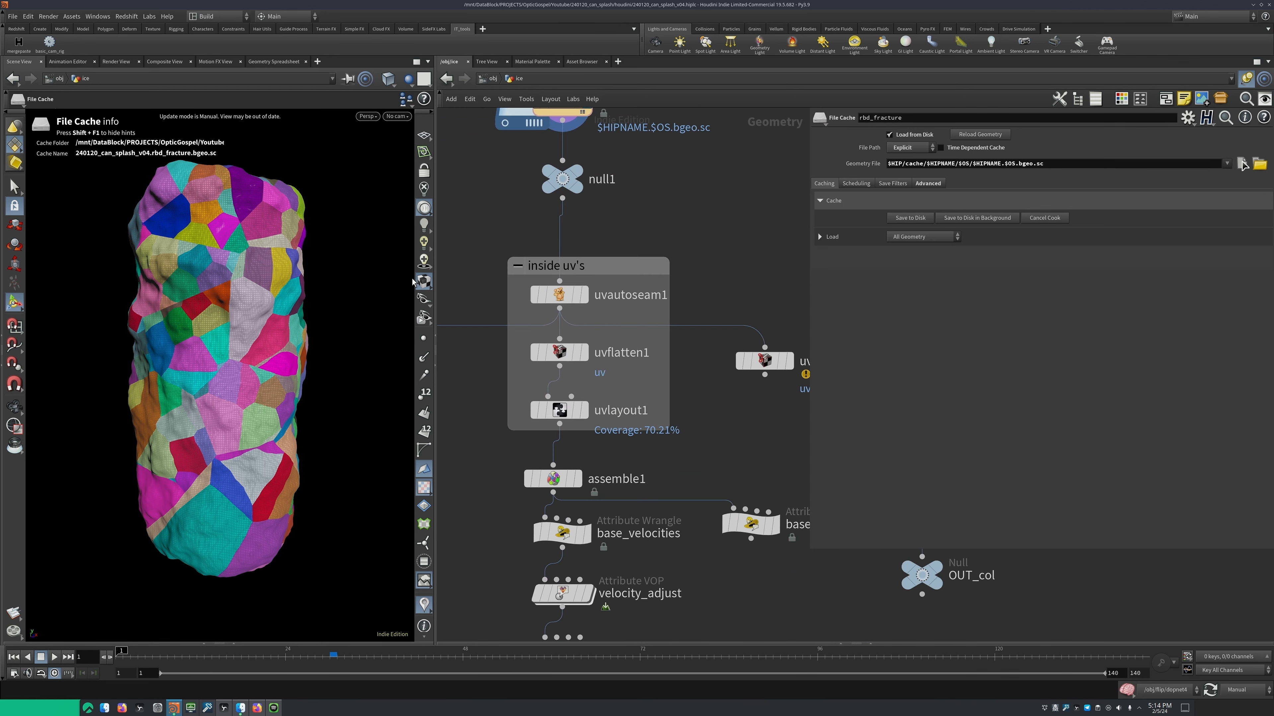
pyautogui.click(515, 295)
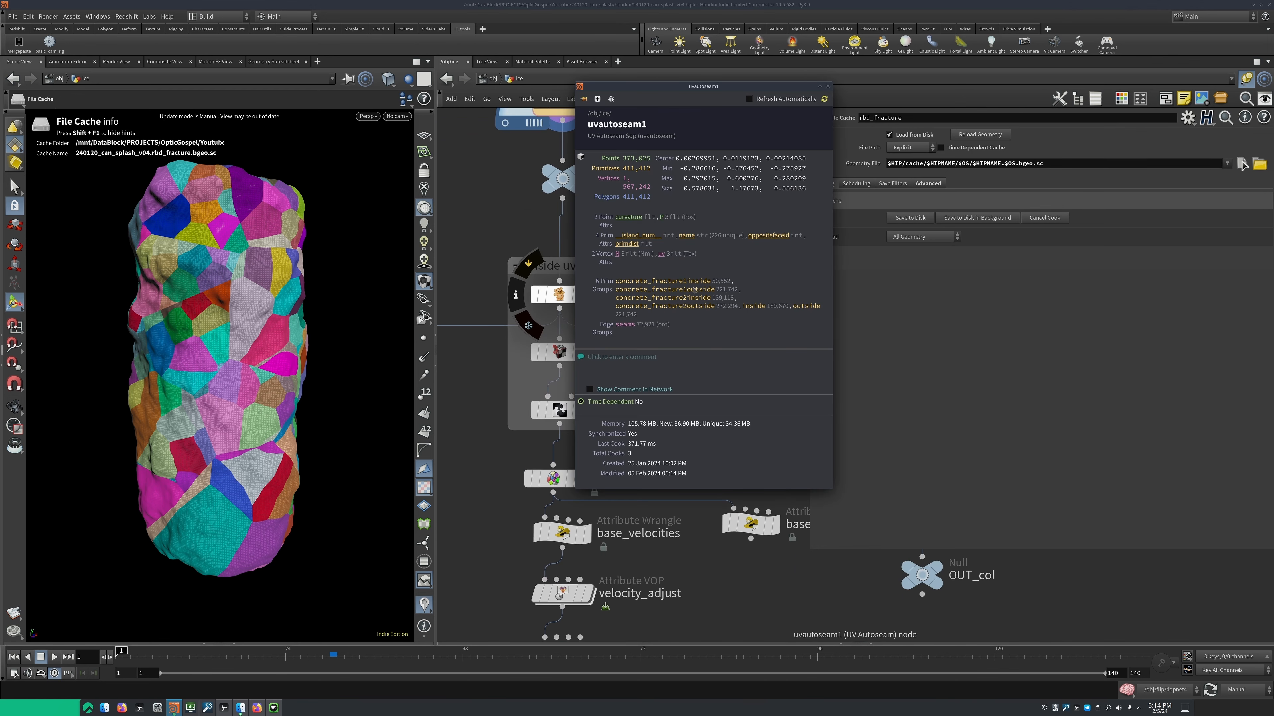
pyautogui.click(828, 90)
pyautogui.middleClick(536, 299)
pyautogui.scroll(-2, 535, 305)
pyautogui.moveTo(479, 295); pyautogui.dragTo(550, 319, button='middle')
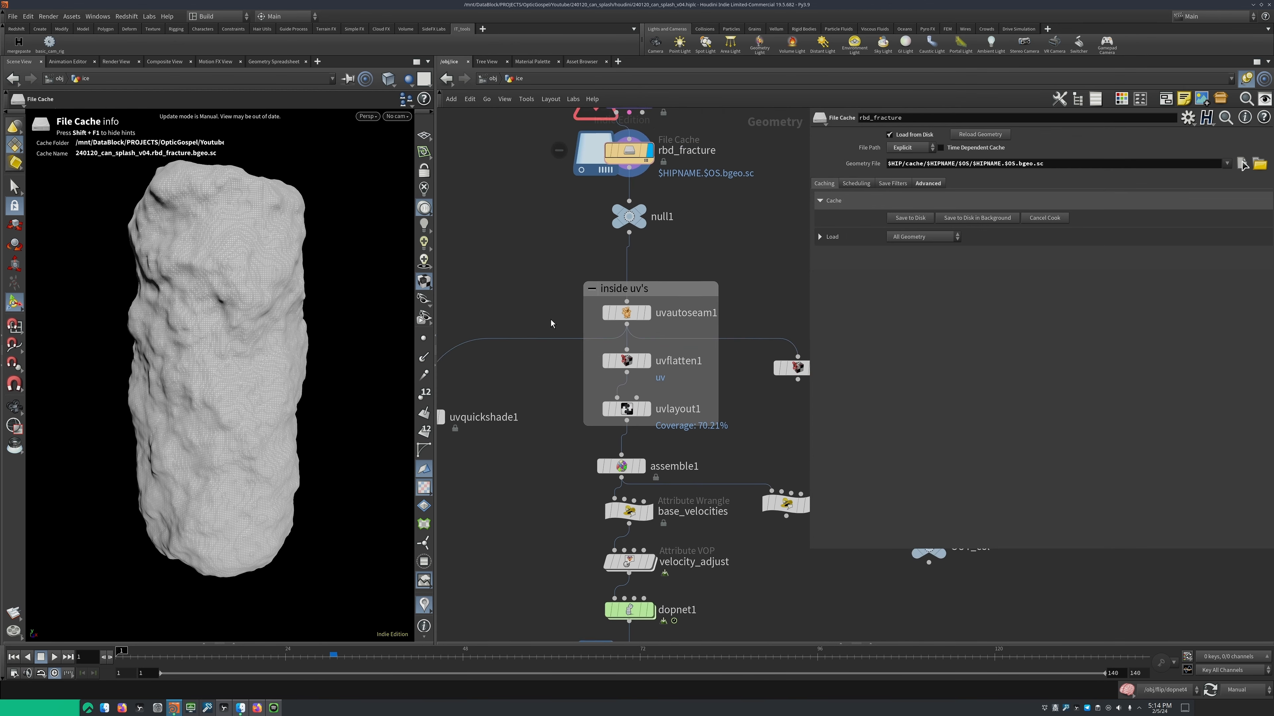
# Display uvautoseam1 in the inside uv's network box and examine its inside group and Splitting options
pyautogui.scroll(-2, 550, 320)
pyautogui.press('r')
pyautogui.click(614, 315)
pyautogui.click(610, 314)
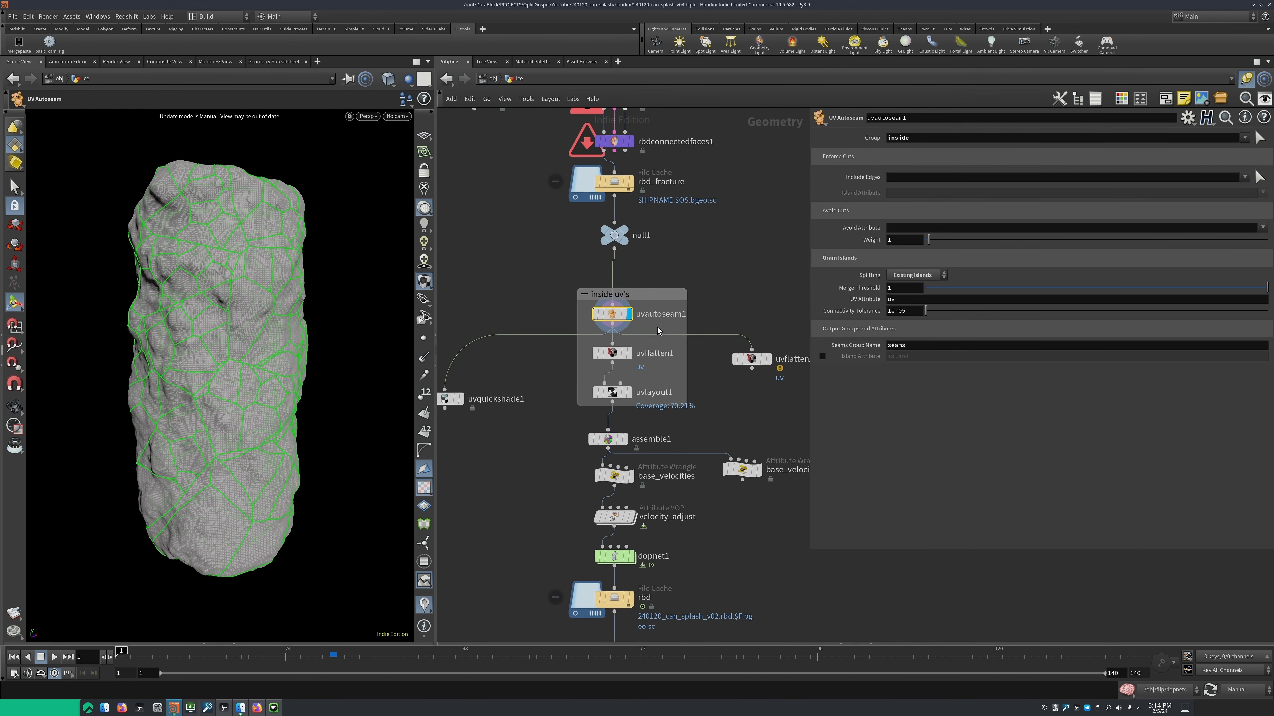
pyautogui.click(913, 137)
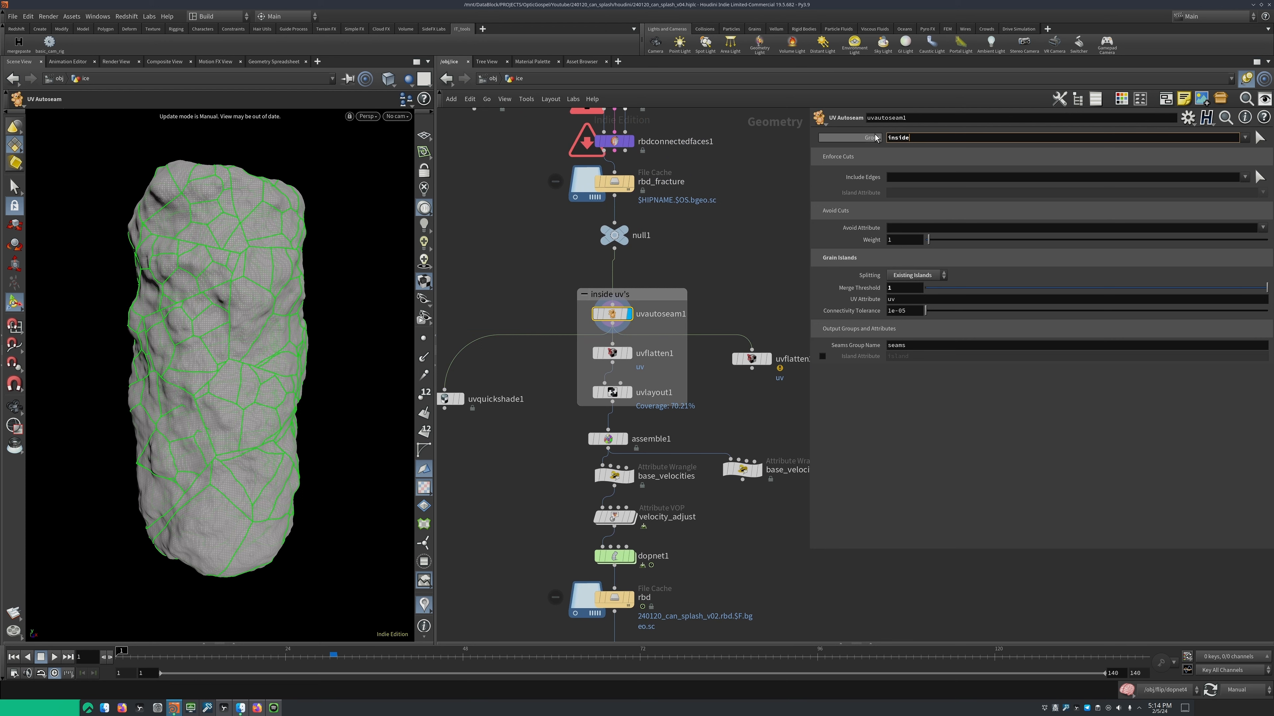
pyautogui.click(913, 275)
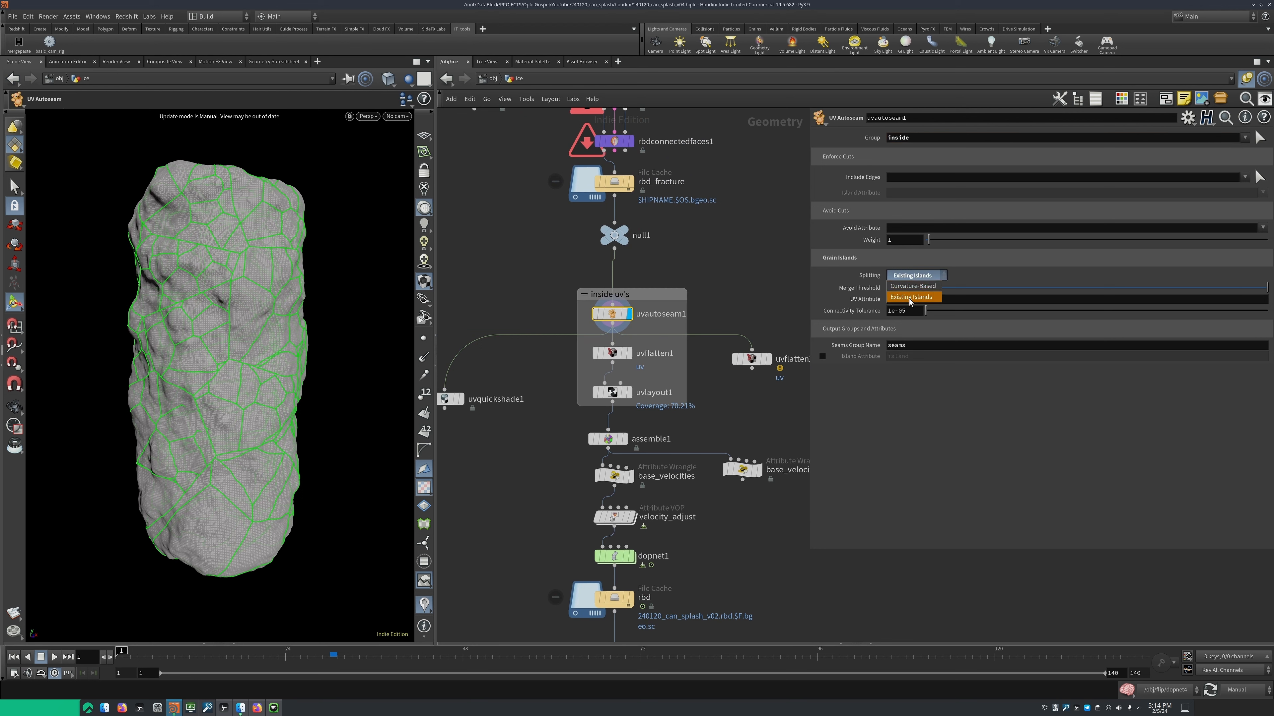
pyautogui.click(829, 299)
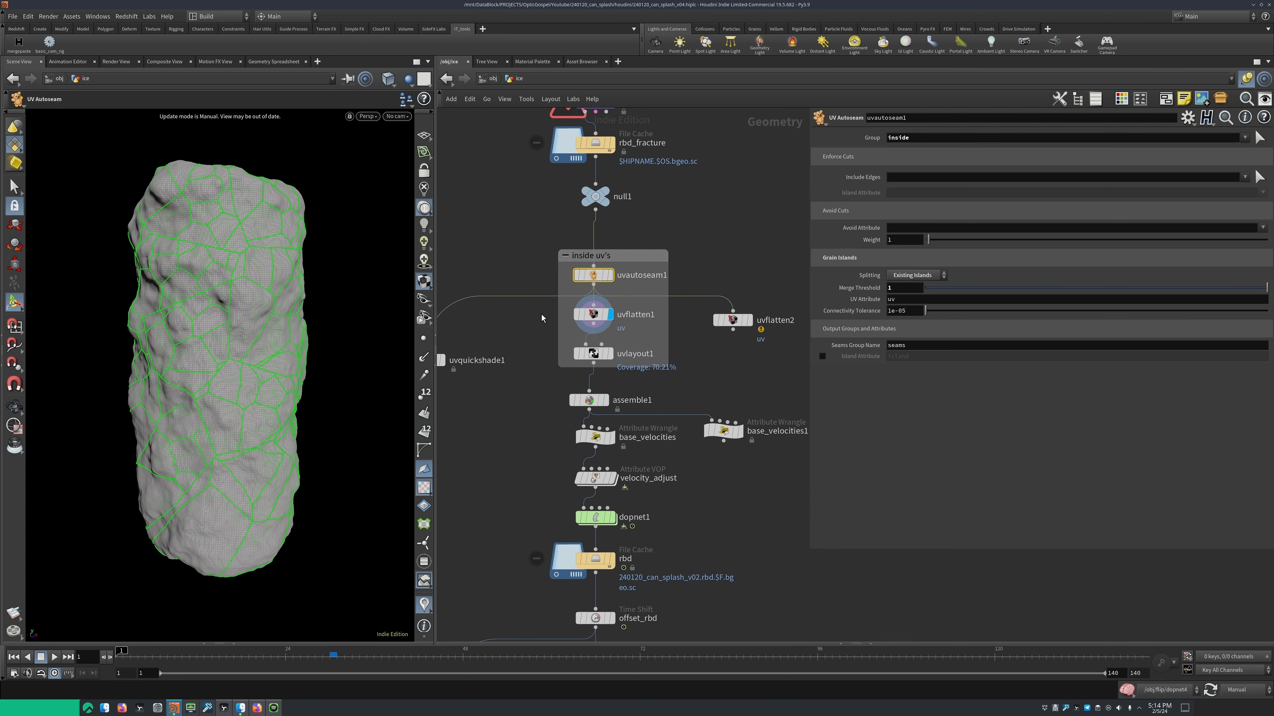
# Examine the group and seams settings of uvflatten1, followed by the packed UV islands of uvlayout1
pyautogui.moveTo(549, 312); pyautogui.dragTo(663, 330)
pyautogui.moveTo(533, 333); pyautogui.dragTo(521, 306, button='middle')
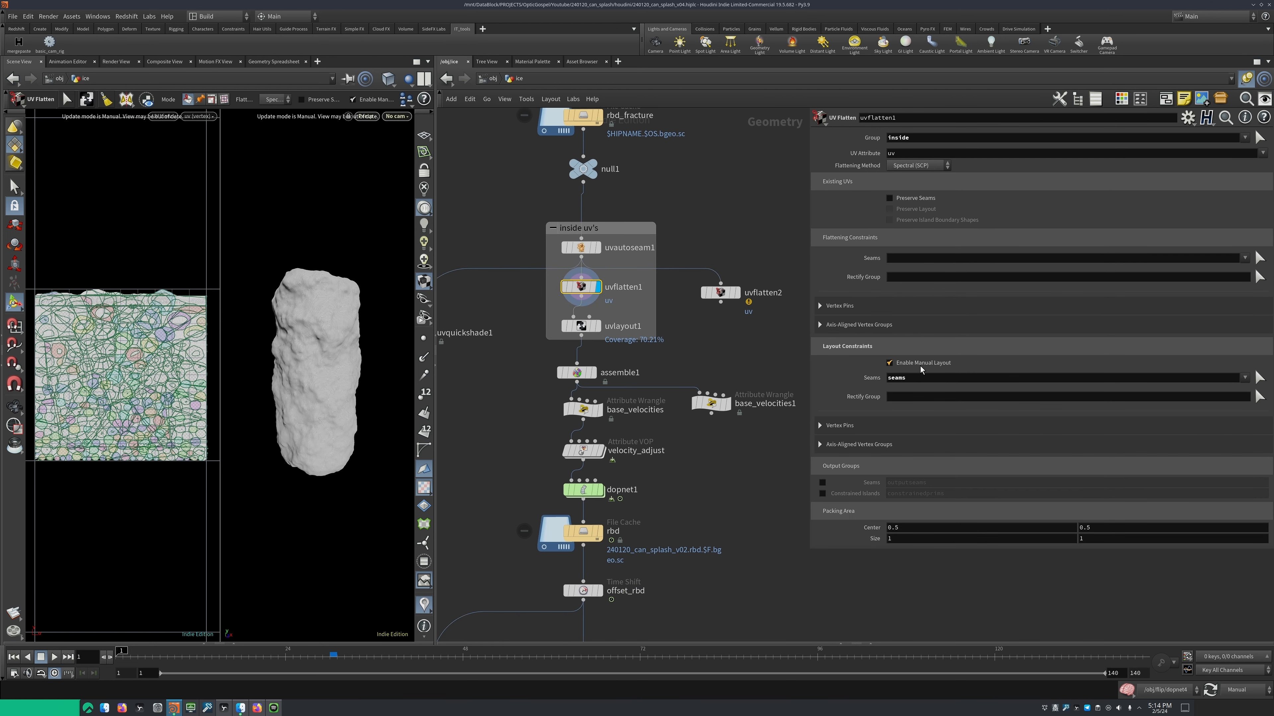
pyautogui.press('Return')
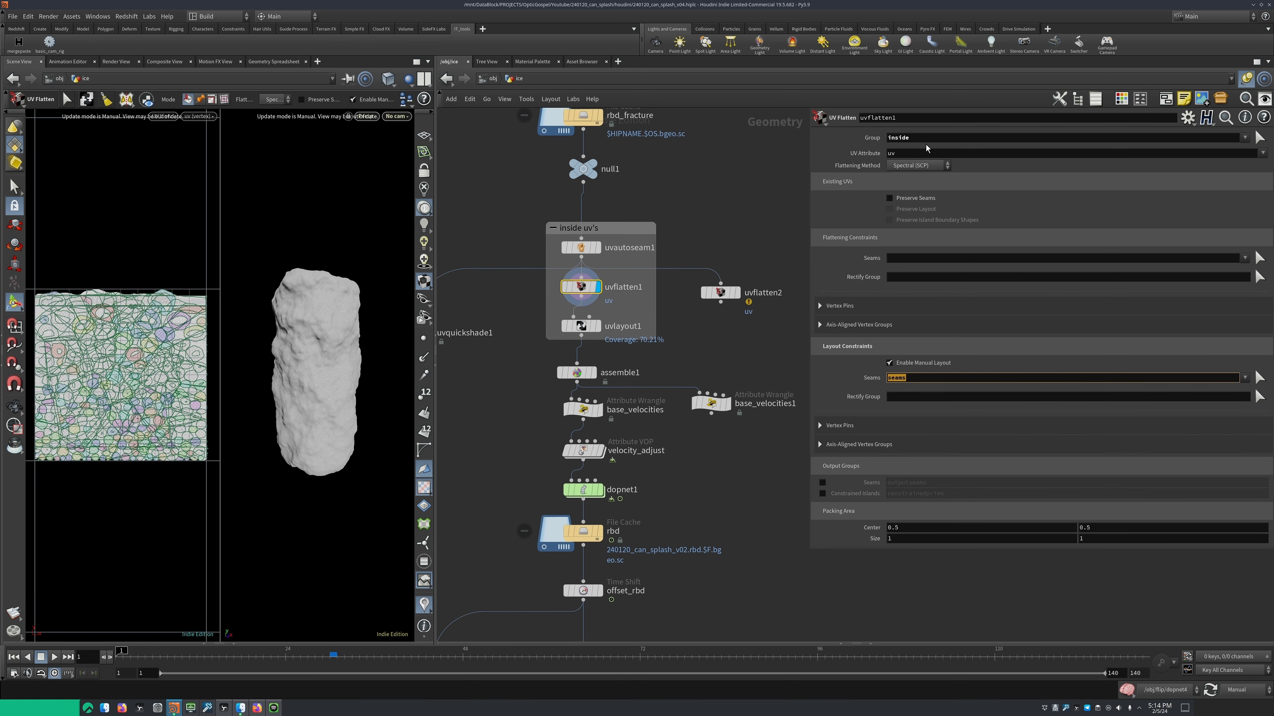
pyautogui.click(886, 139)
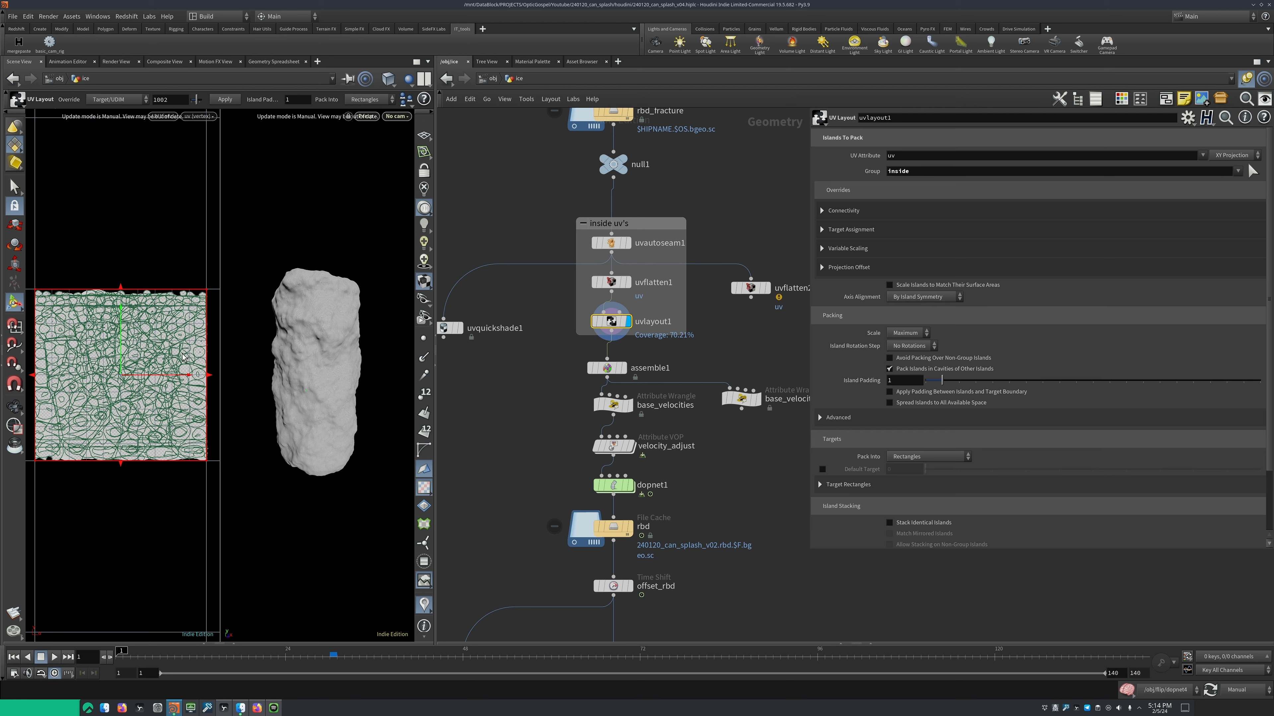
pyautogui.scroll(-2, 181, 361)
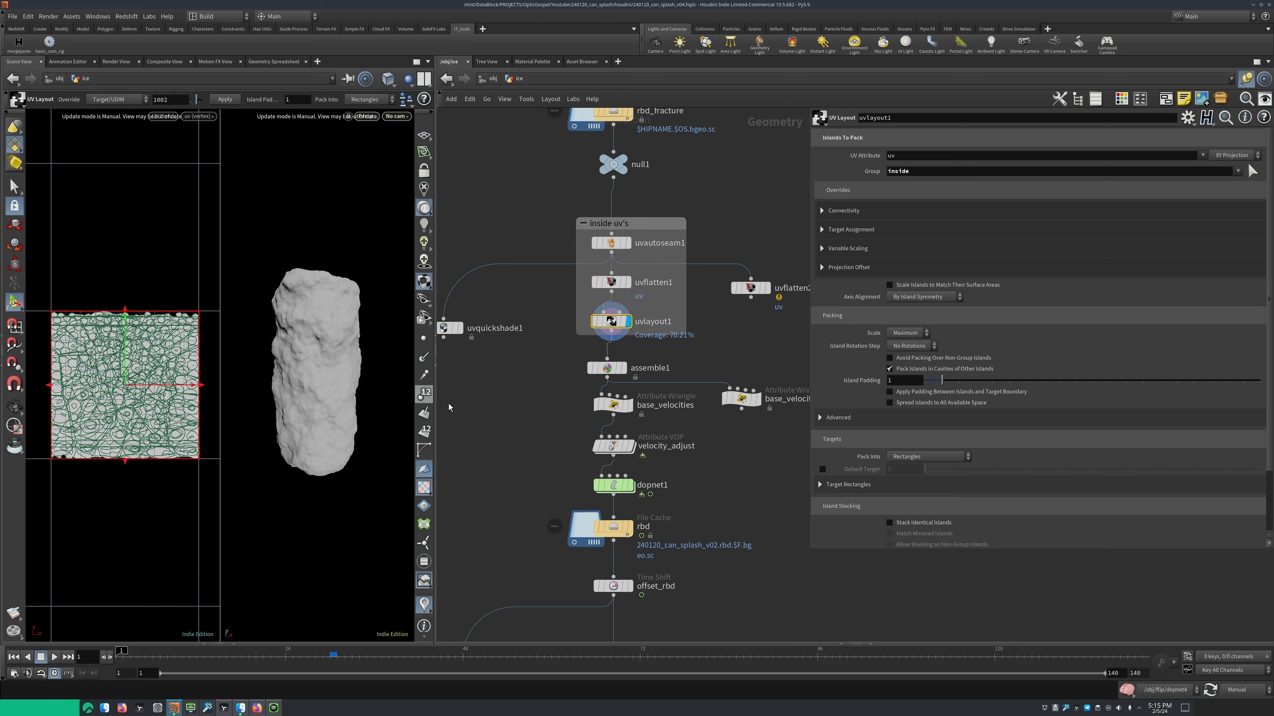
pyautogui.scroll(1, 523, 358)
# Display assemble1 and examine its Create Packed Primitives settings
pyautogui.click(538, 375)
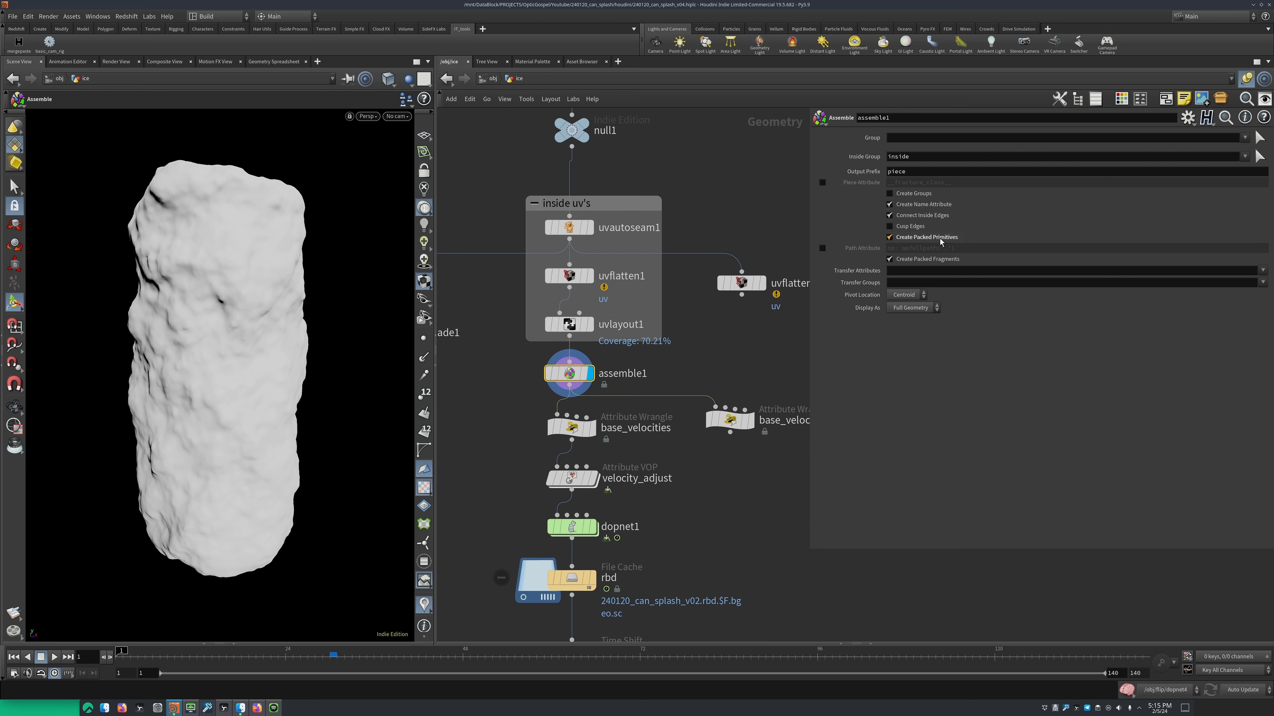
pyautogui.moveTo(758, 374); pyautogui.dragTo(773, 312, button='middle')
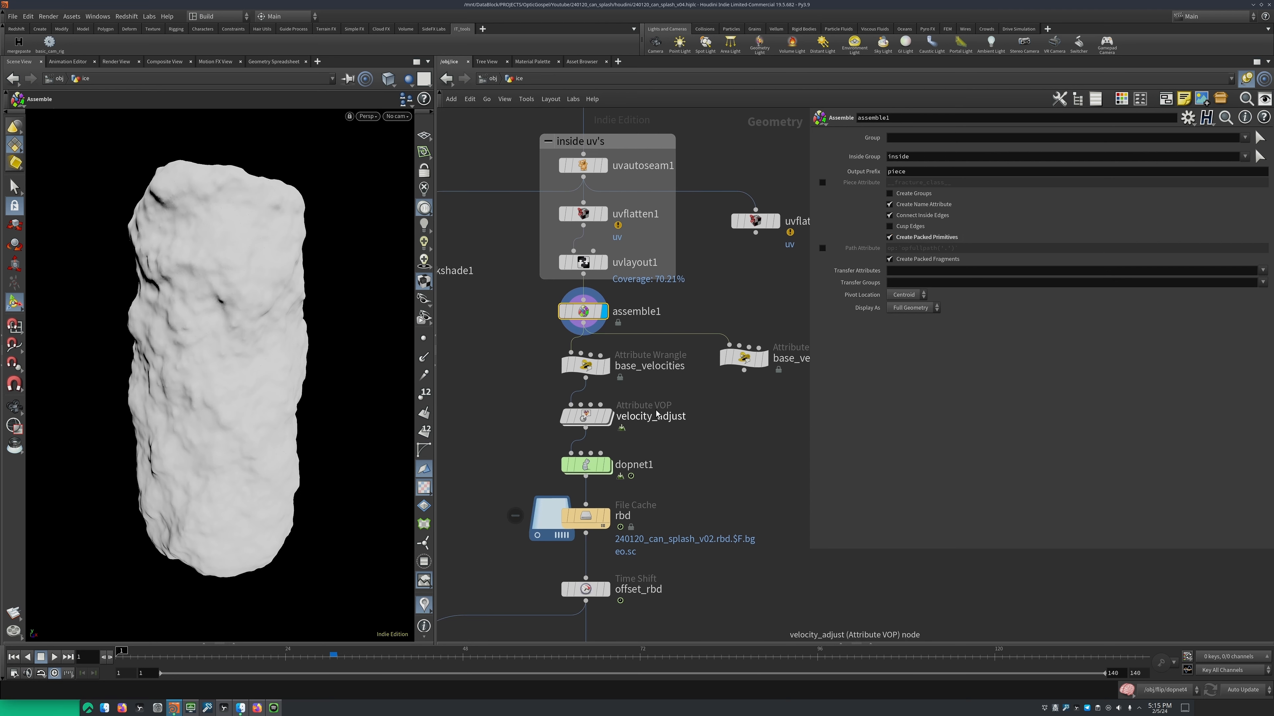
pyautogui.moveTo(562, 464)
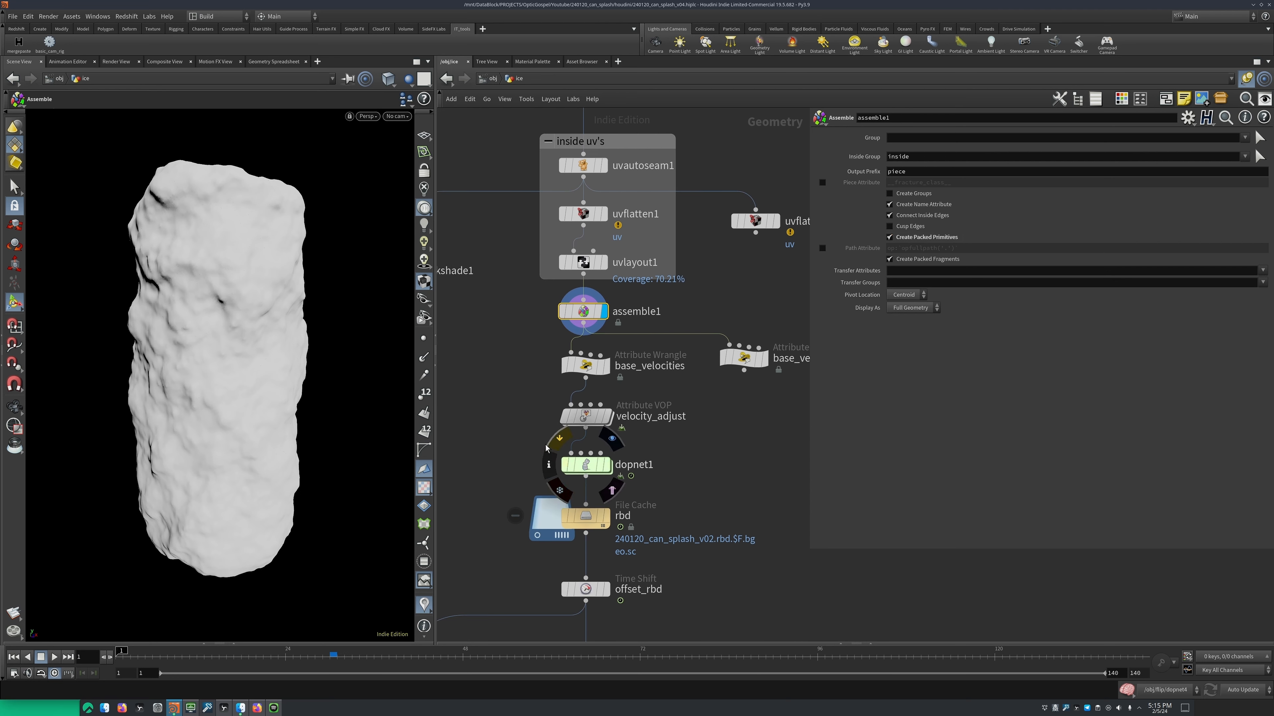
# Display the base_velocities wrangle and inspect its VEX expression along with the velocity vectors around the ice block
pyautogui.moveTo(513, 353); pyautogui.dragTo(474, 353, button='middle')
pyautogui.click(475, 352)
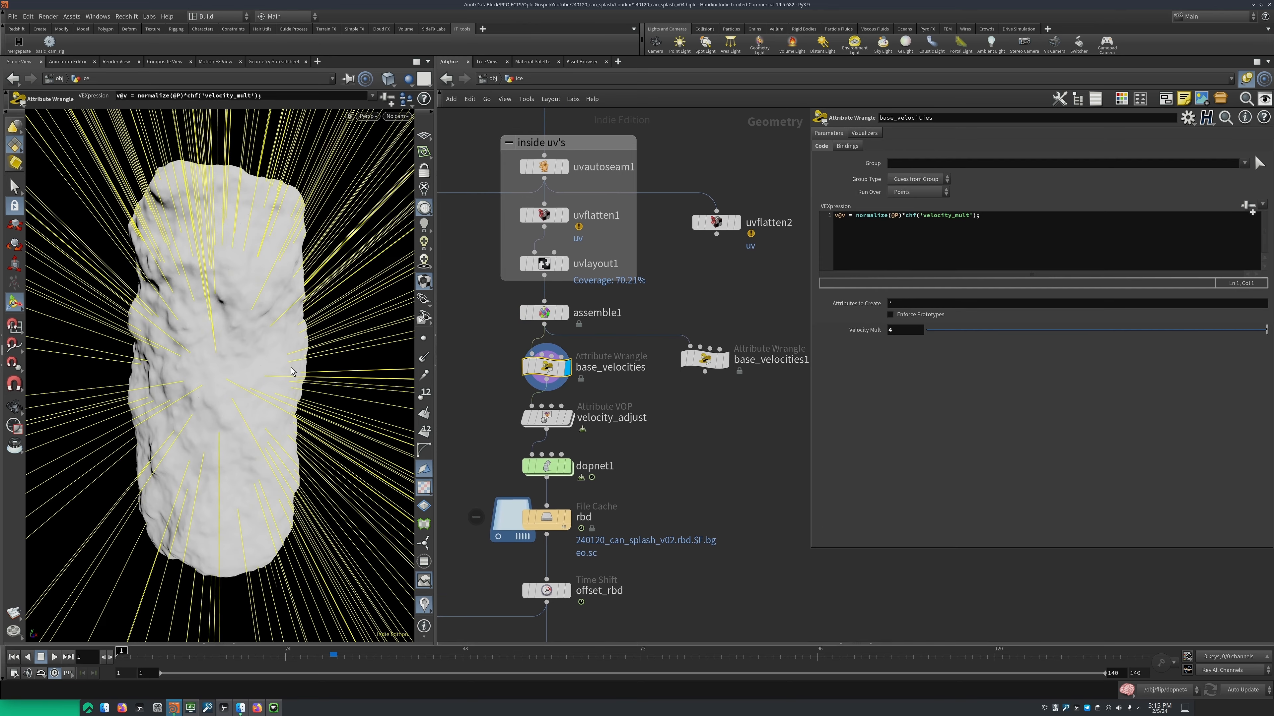
pyautogui.keyDown('alt'); pyautogui.moveTo(273, 304); pyautogui.dragTo(228, 427, button='right'); pyautogui.keyUp('alt')
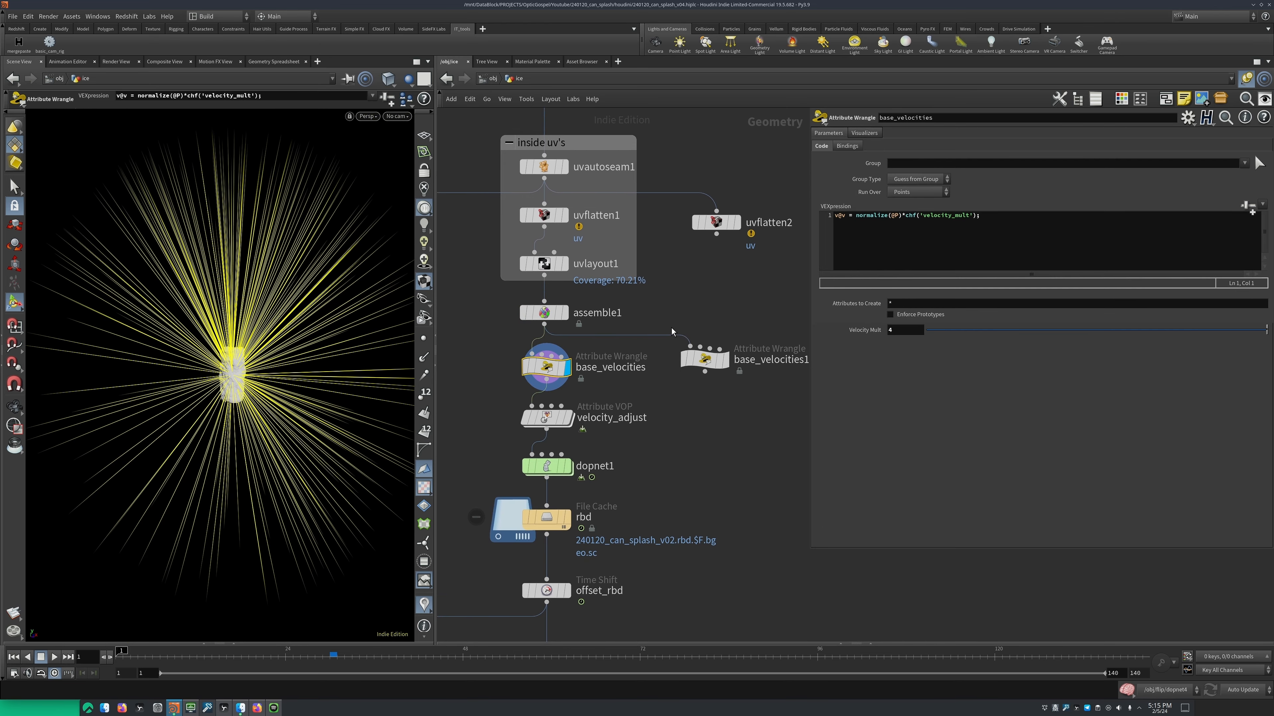
pyautogui.click(904, 215)
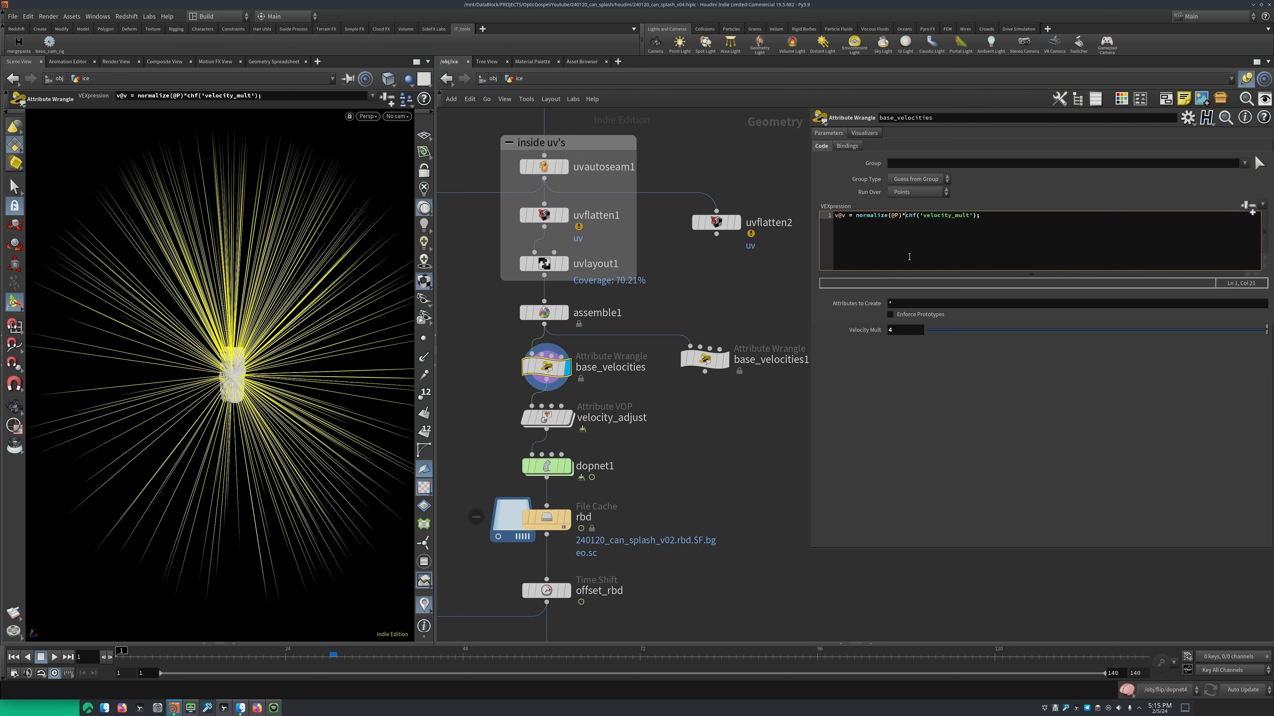
# Try a Velocity Mult of 1 on base_velocities and restore it to 4
pyautogui.click(899, 330)
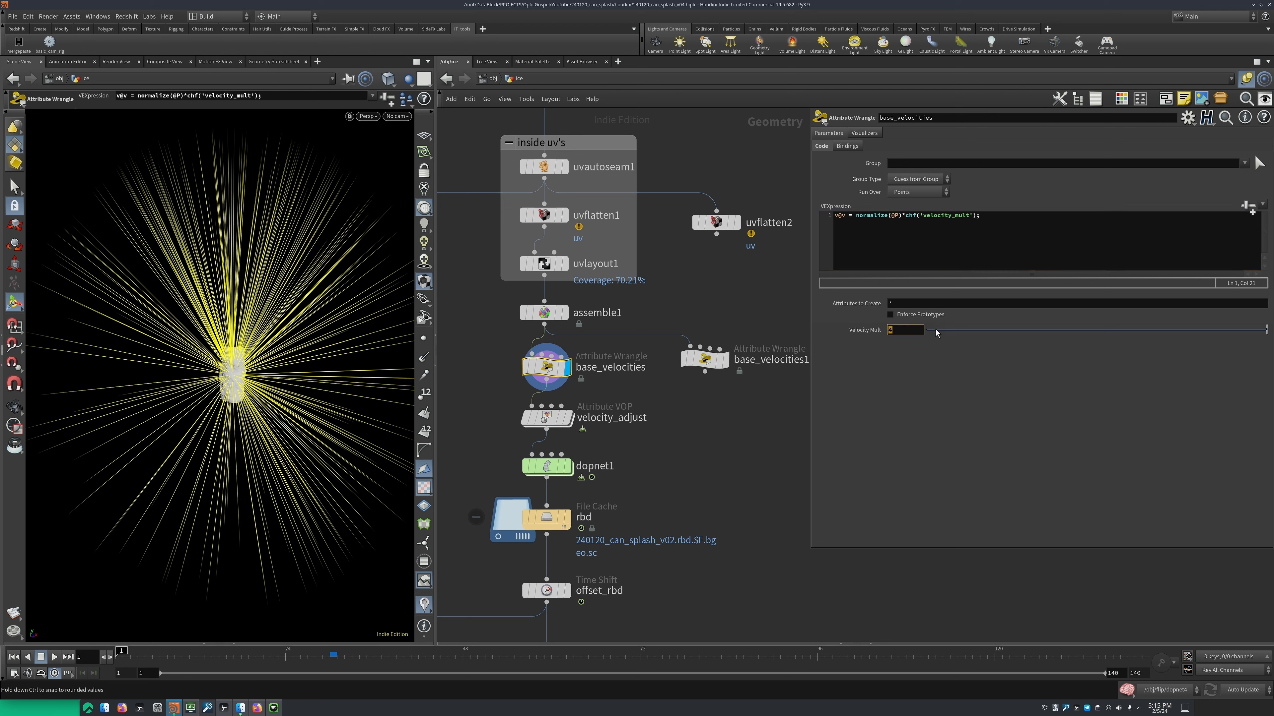
pyautogui.write('1')
pyautogui.press('Return')
pyautogui.click(909, 333)
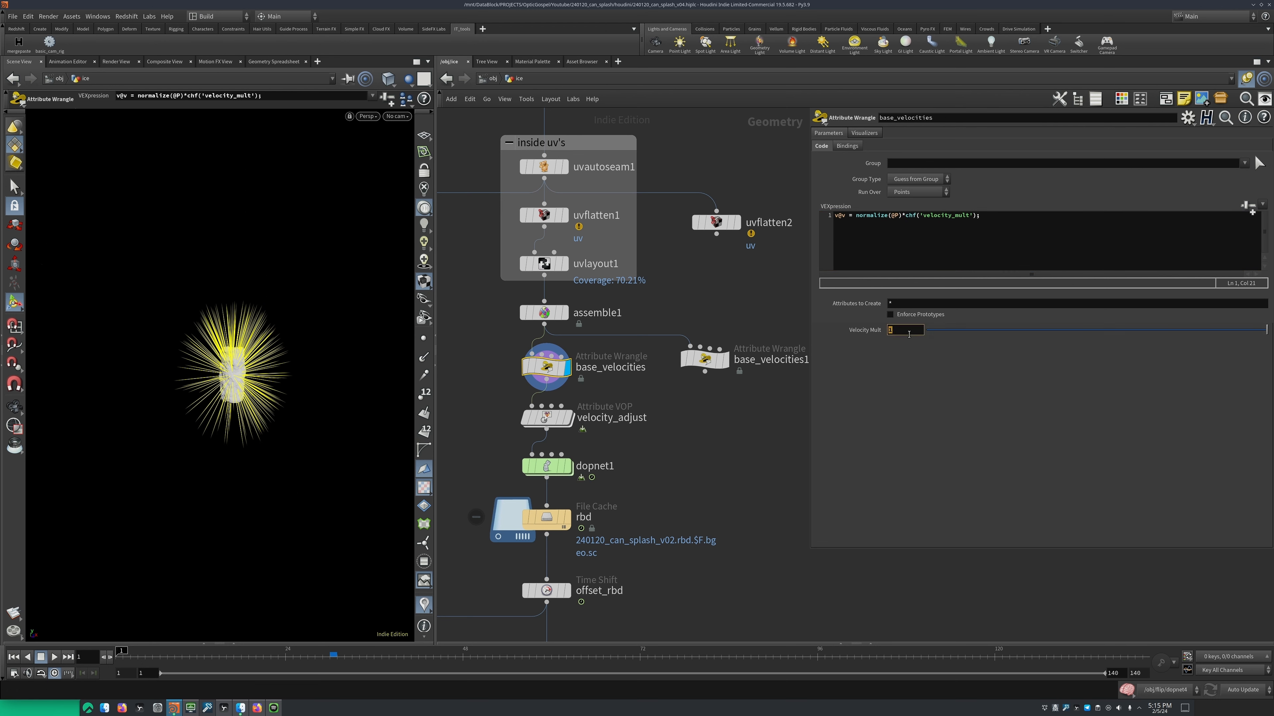
pyautogui.write('4')
pyautogui.press('Return')
# Display velocity_adjust, inspect its velocity vectors, and enter the Attribute VOP to view its whole node network
pyautogui.moveTo(622, 421); pyautogui.dragTo(642, 383, button='middle')
pyautogui.click(588, 379)
pyautogui.keyDown('alt'); pyautogui.moveTo(321, 396); pyautogui.dragTo(296, 412); pyautogui.keyUp('alt')
pyautogui.moveTo(630, 400); pyautogui.dragTo(616, 369, button='middle')
pyautogui.doubleClick(617, 370)
pyautogui.rightClick(628, 417)
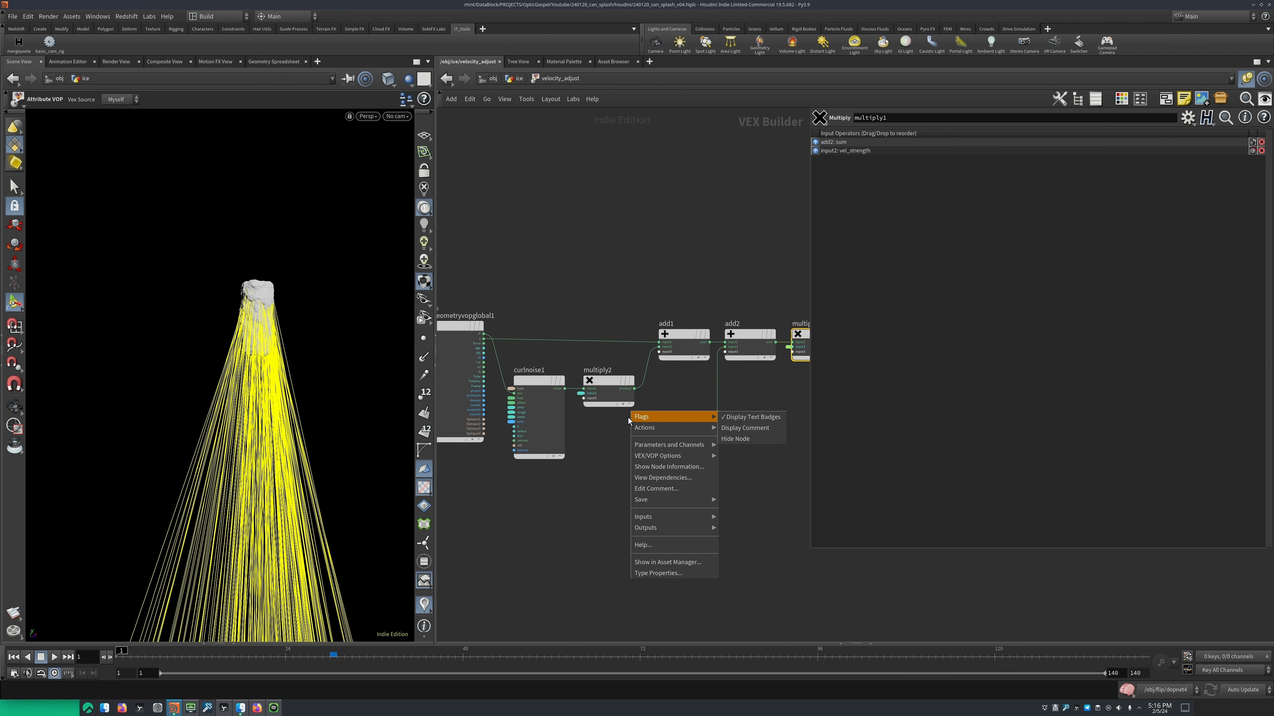
pyautogui.click(591, 437)
pyautogui.scroll(-2, 591, 438)
pyautogui.moveTo(591, 438)
pyautogui.mouseDown(button='middle')
pyautogui.moveTo(566, 414)
pyautogui.moveTo(606, 436)
pyautogui.mouseUp(button='middle')
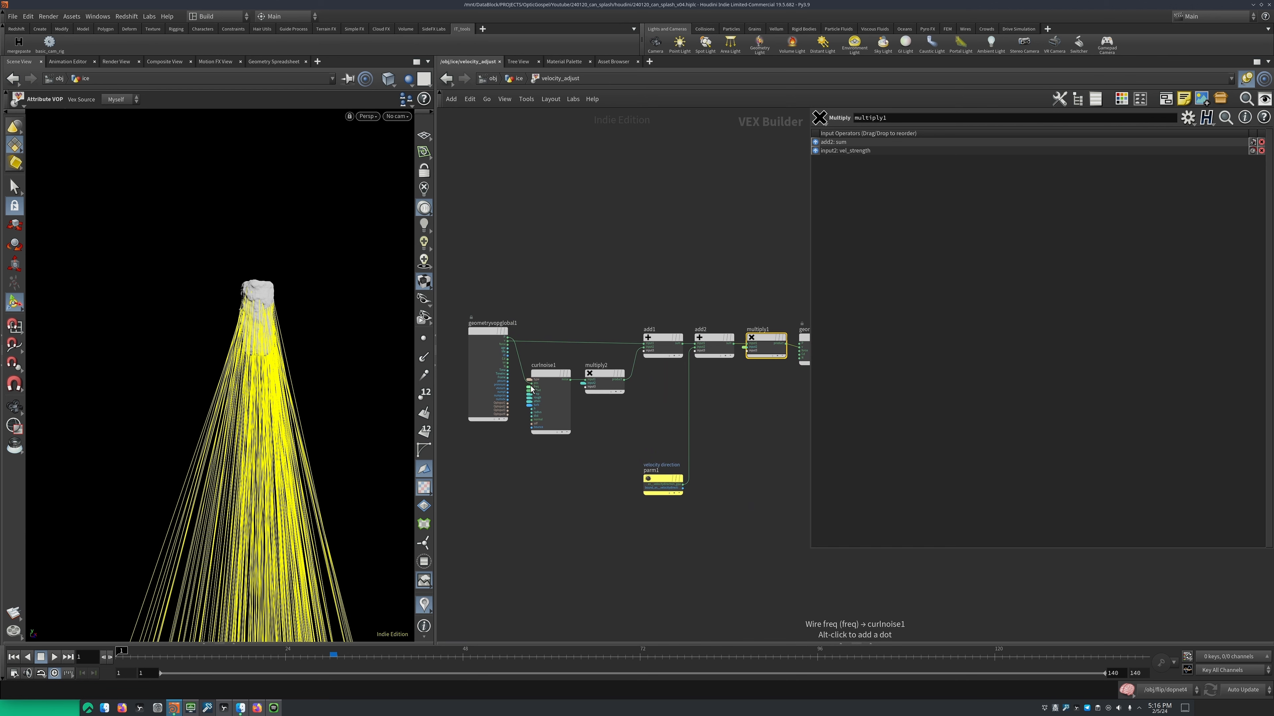
# Inspect curlnoise1's inputs and its VEX/VOP options for creating input parameters, without applying any
pyautogui.scroll(4, 539, 391)
pyautogui.scroll(2, 539, 414)
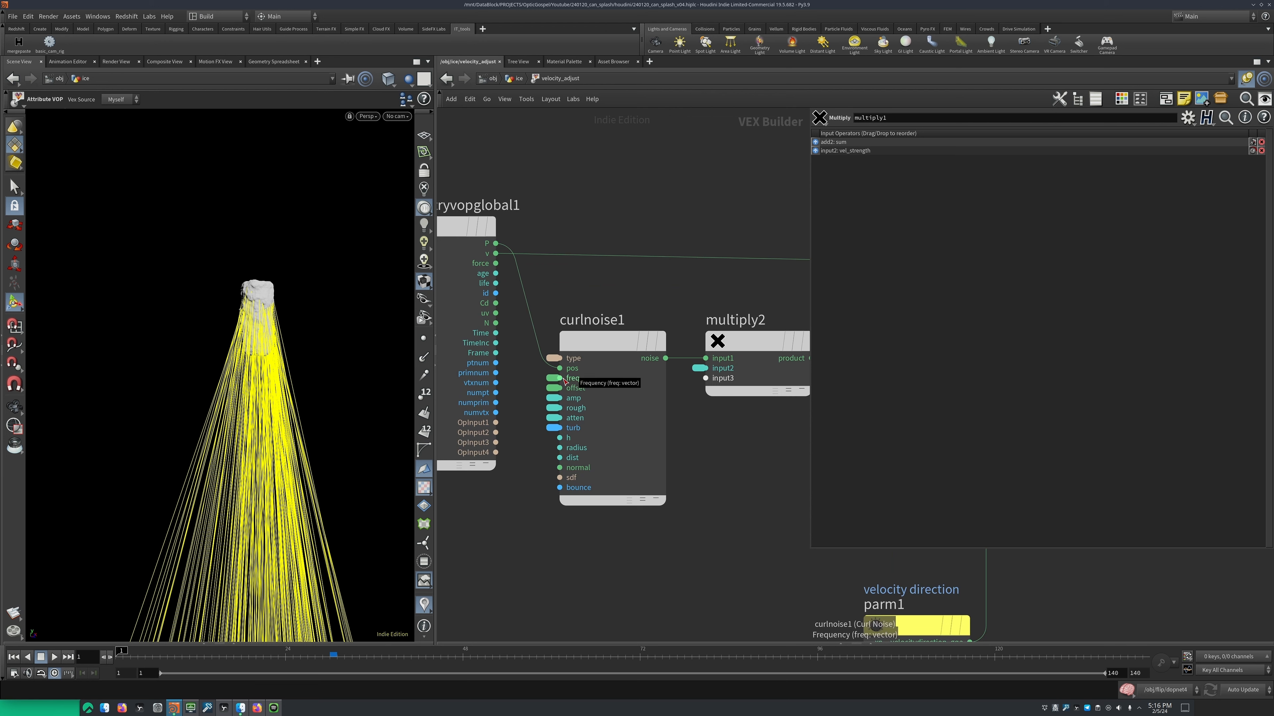
pyautogui.rightClick(597, 342)
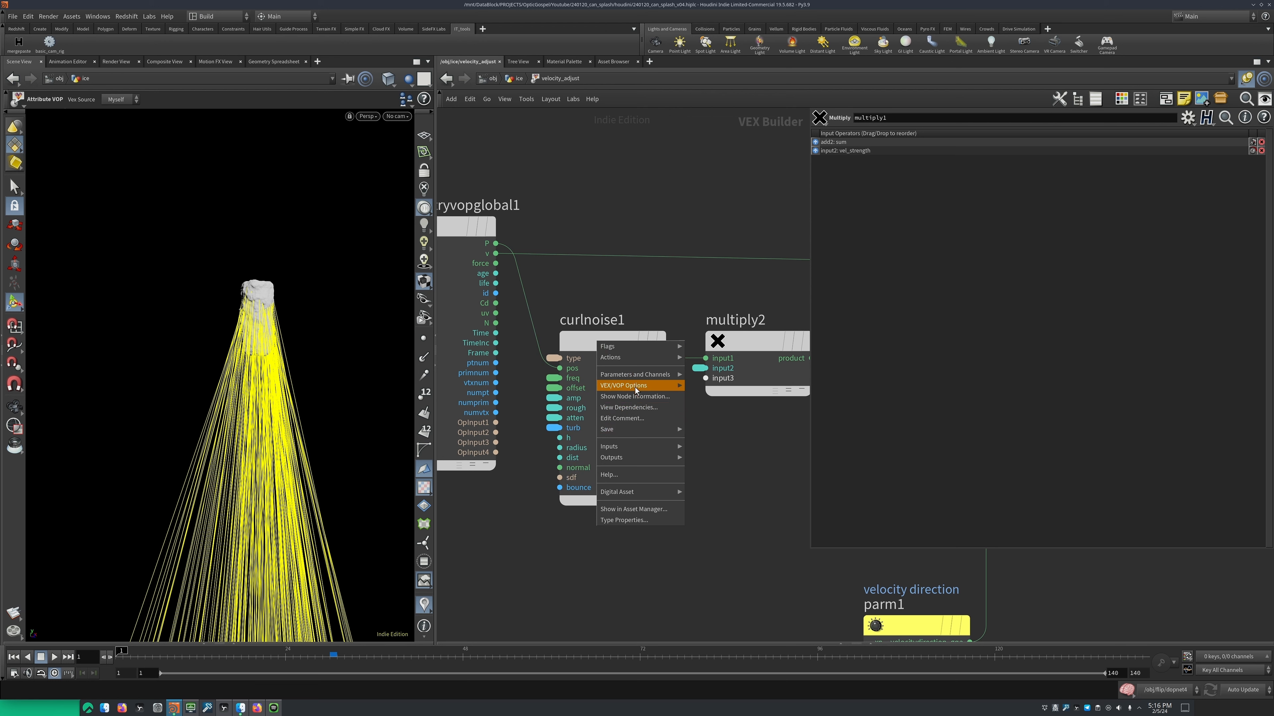
pyautogui.moveTo(638, 385)
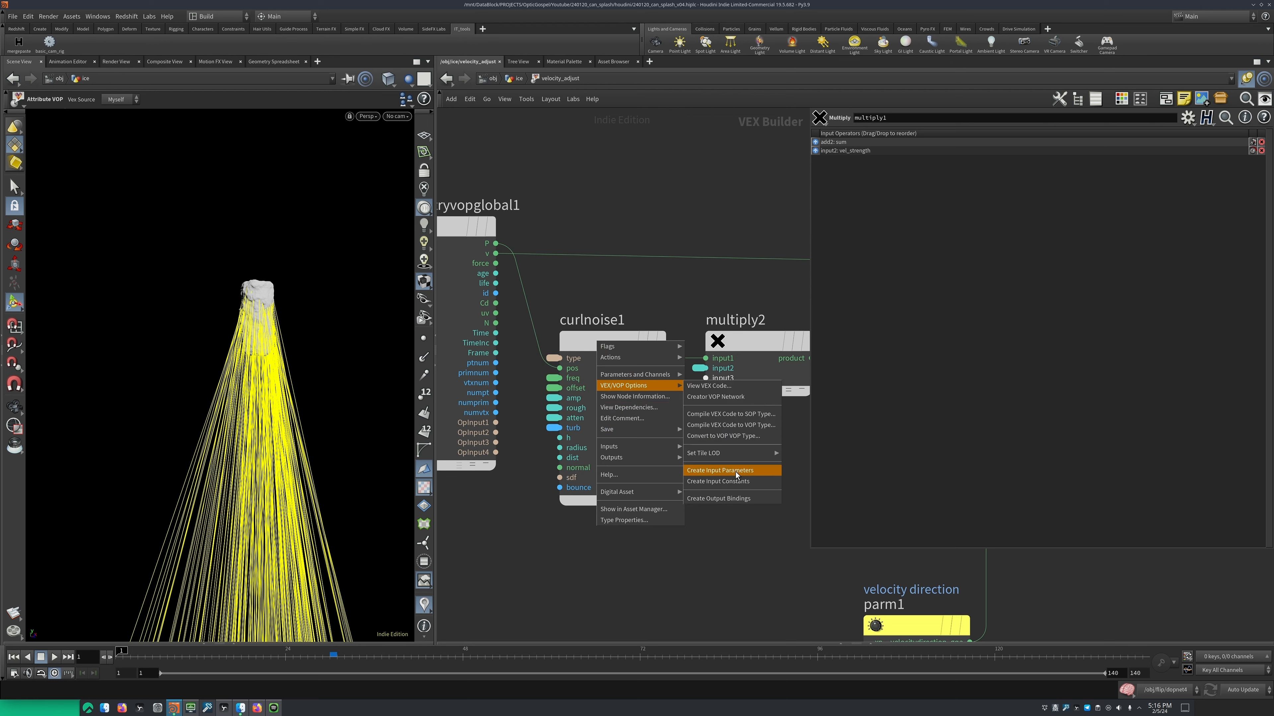
pyautogui.click(556, 425)
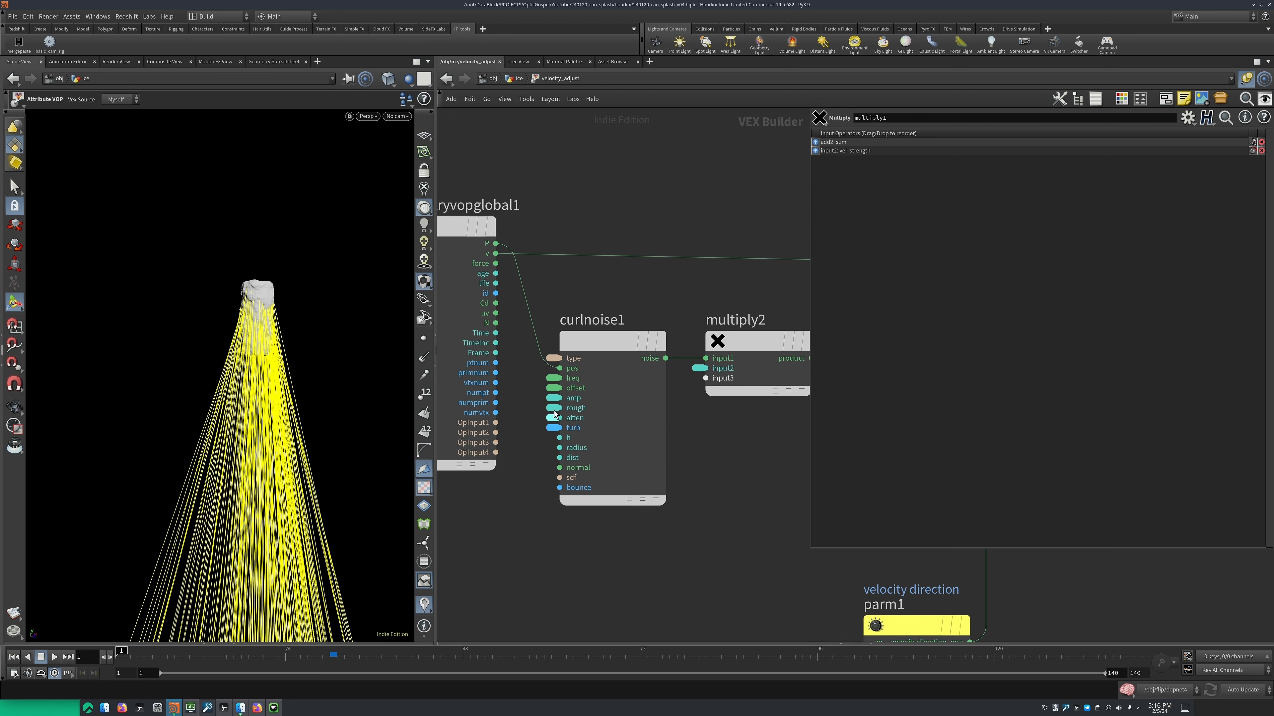
# Examine curlnoise1's promoted freq parameter and the matching controls on velocity_adjust, returning inside the VOP network
pyautogui.click(554, 379)
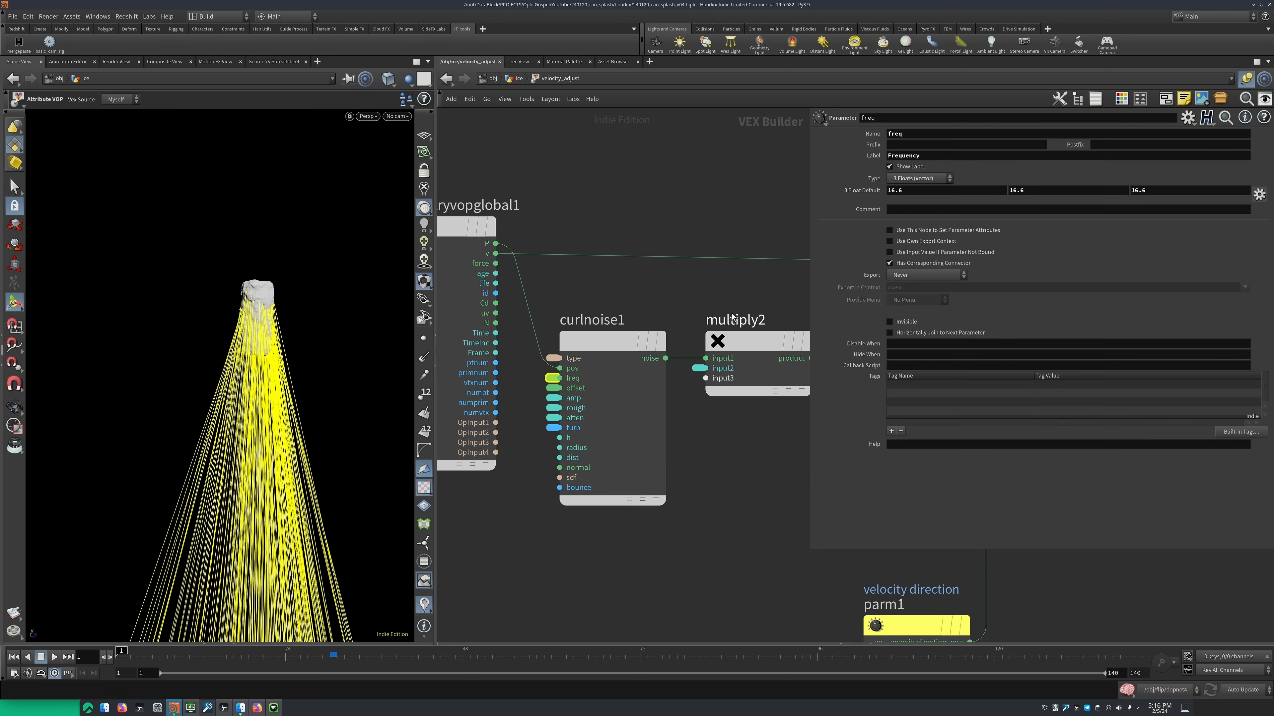
pyautogui.press('u')
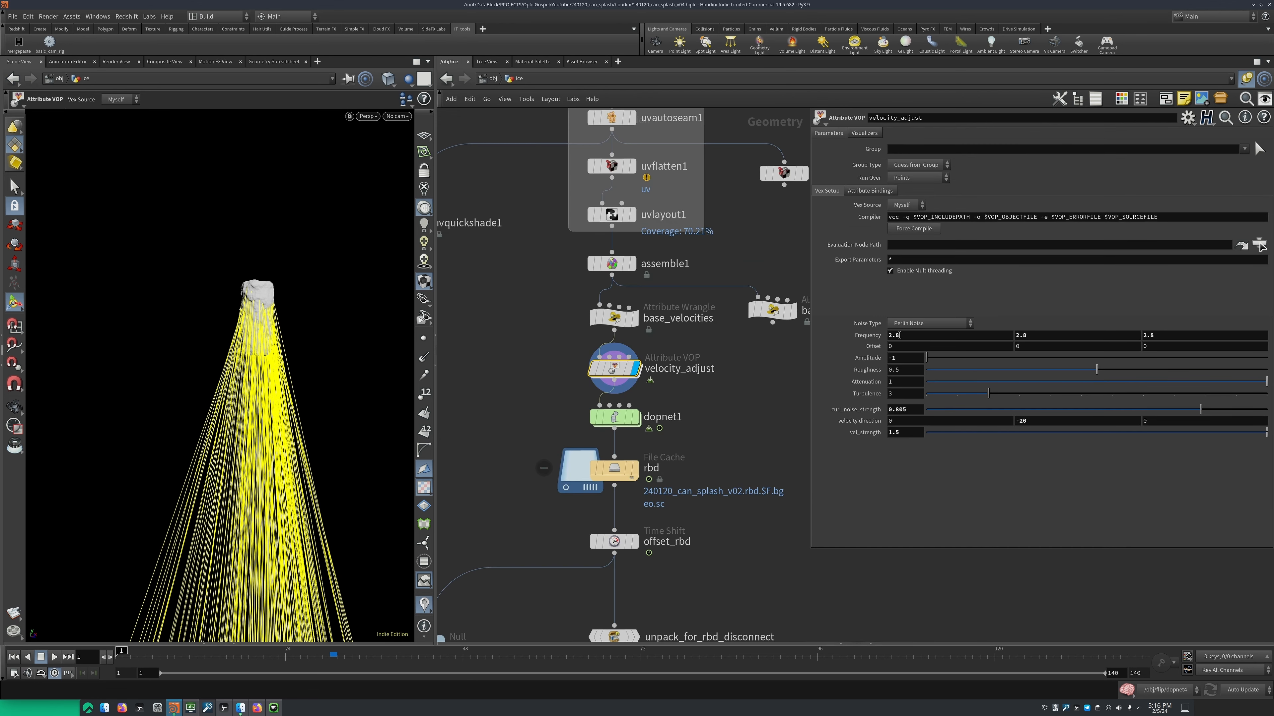
pyautogui.doubleClick(616, 369)
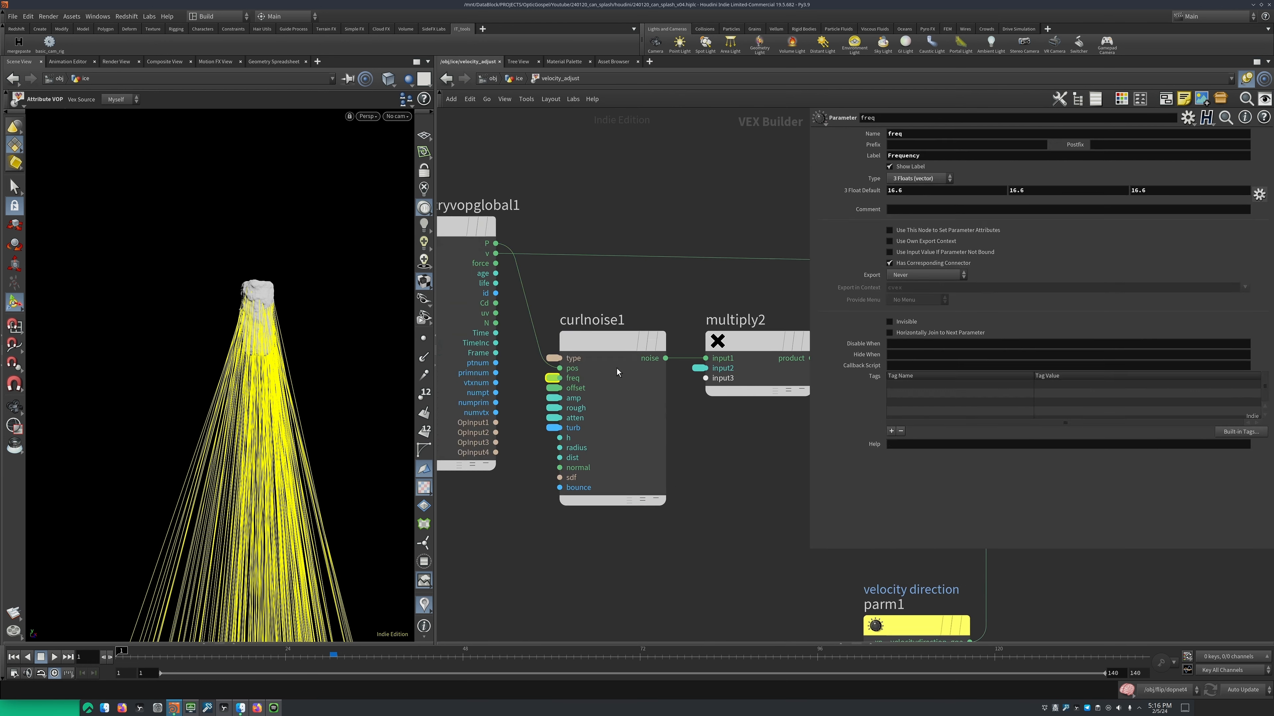
# Select curlnoise1 and check the promotion options of one of its unconnected inputs, dismissing them without a choice
pyautogui.click(616, 371)
pyautogui.rightClick(535, 400)
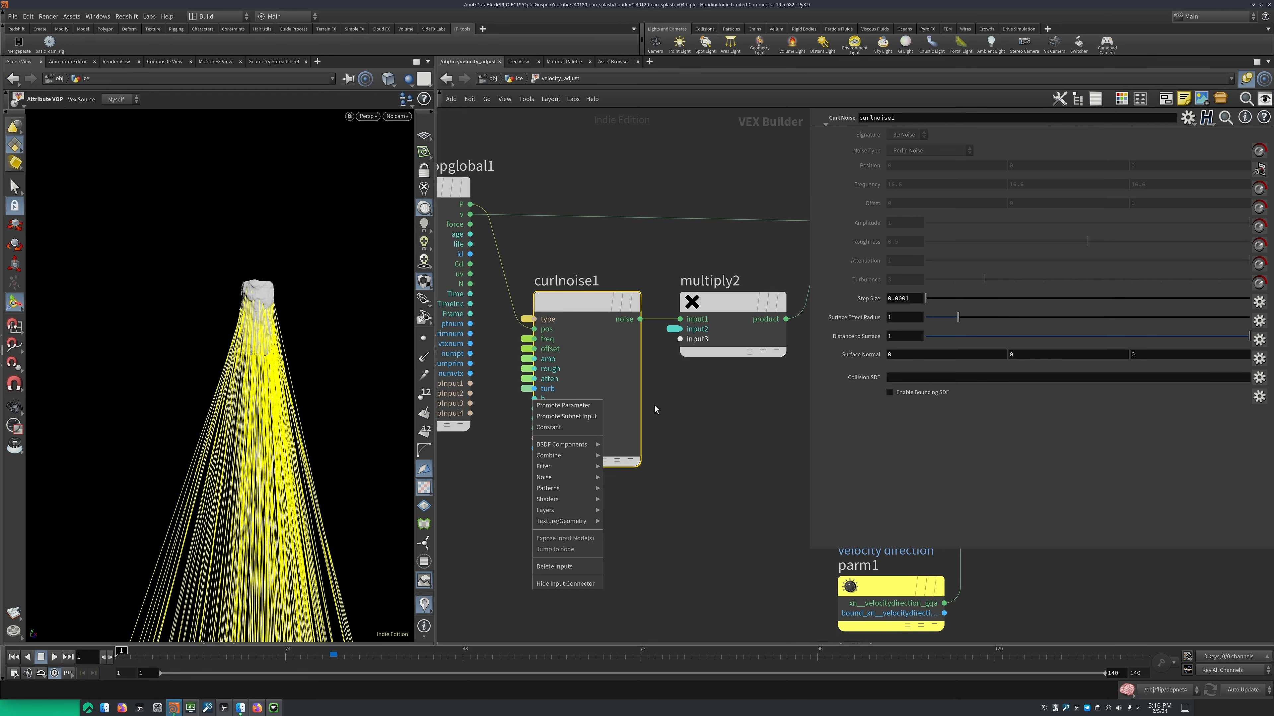
pyautogui.click(719, 409)
pyautogui.moveTo(727, 402); pyautogui.dragTo(648, 410, button='middle')
pyautogui.click(643, 351)
pyautogui.moveTo(584, 369); pyautogui.dragTo(605, 403, button='middle')
pyautogui.scroll(-1, 606, 404)
pyautogui.moveTo(579, 314); pyautogui.dragTo(544, 386)
pyautogui.hotkey('ctrl', 'z')
pyautogui.moveTo(569, 316); pyautogui.dragTo(551, 393)
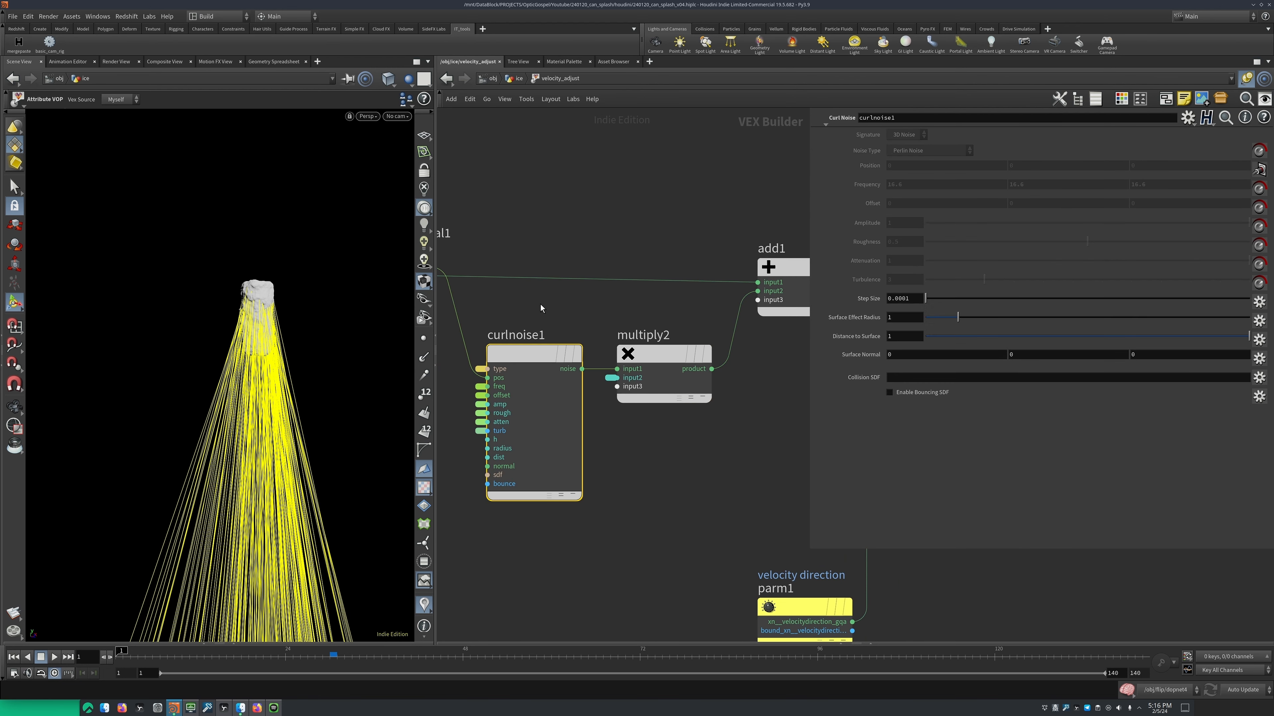
# Add a Multiply node and insert it on the wire between multiply2 and add1
pyautogui.click(644, 352)
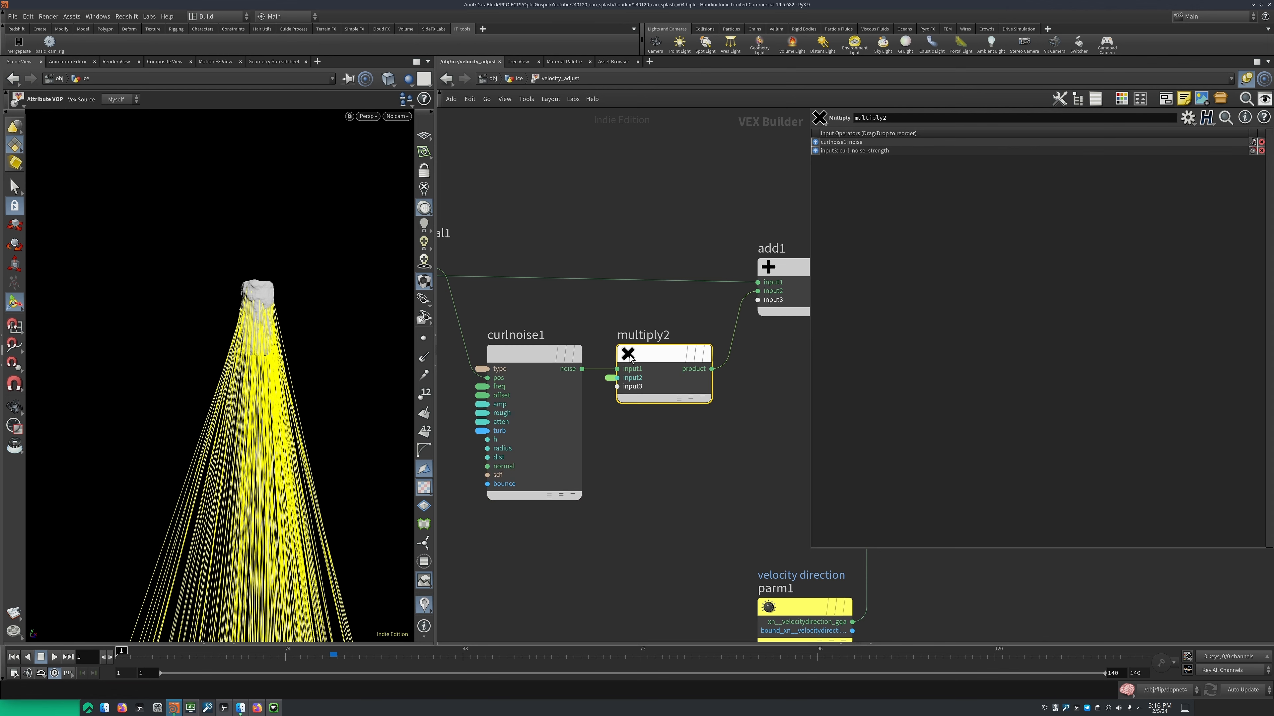
pyautogui.moveTo(681, 417); pyautogui.dragTo(625, 417, button='middle')
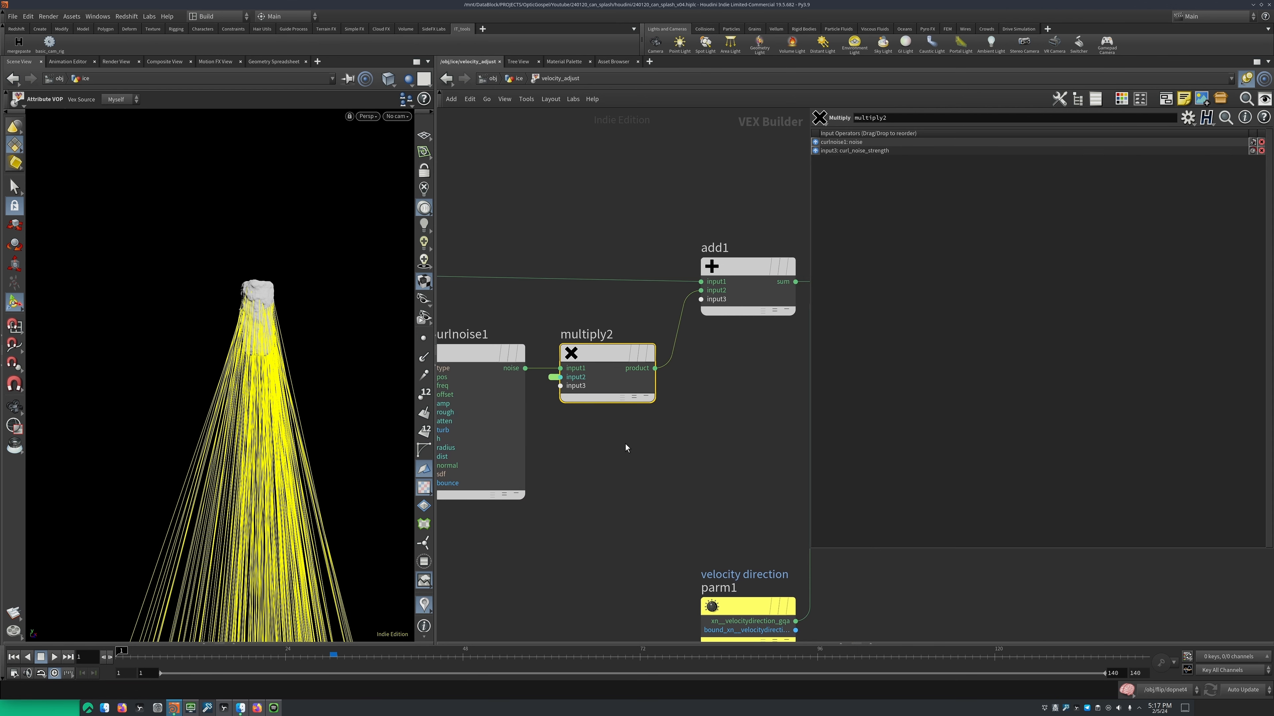
pyautogui.press('Tab')
pyautogui.write('mul')
pyautogui.press('Return')
pyautogui.moveTo(624, 444); pyautogui.dragTo(674, 351)
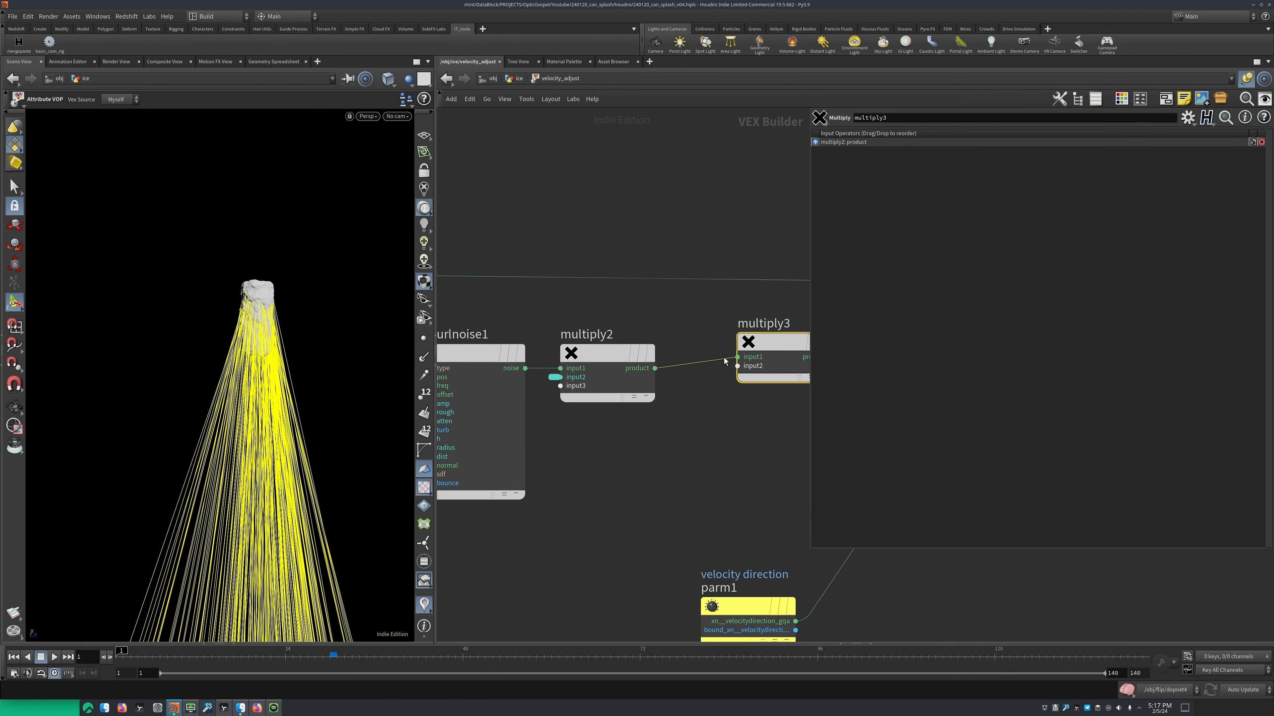
# Promote multiply3's second input to a parameter, name it mult and give it a label beginning with noise
pyautogui.moveTo(724, 400); pyautogui.dragTo(591, 404, button='middle')
pyautogui.middleClick(604, 370)
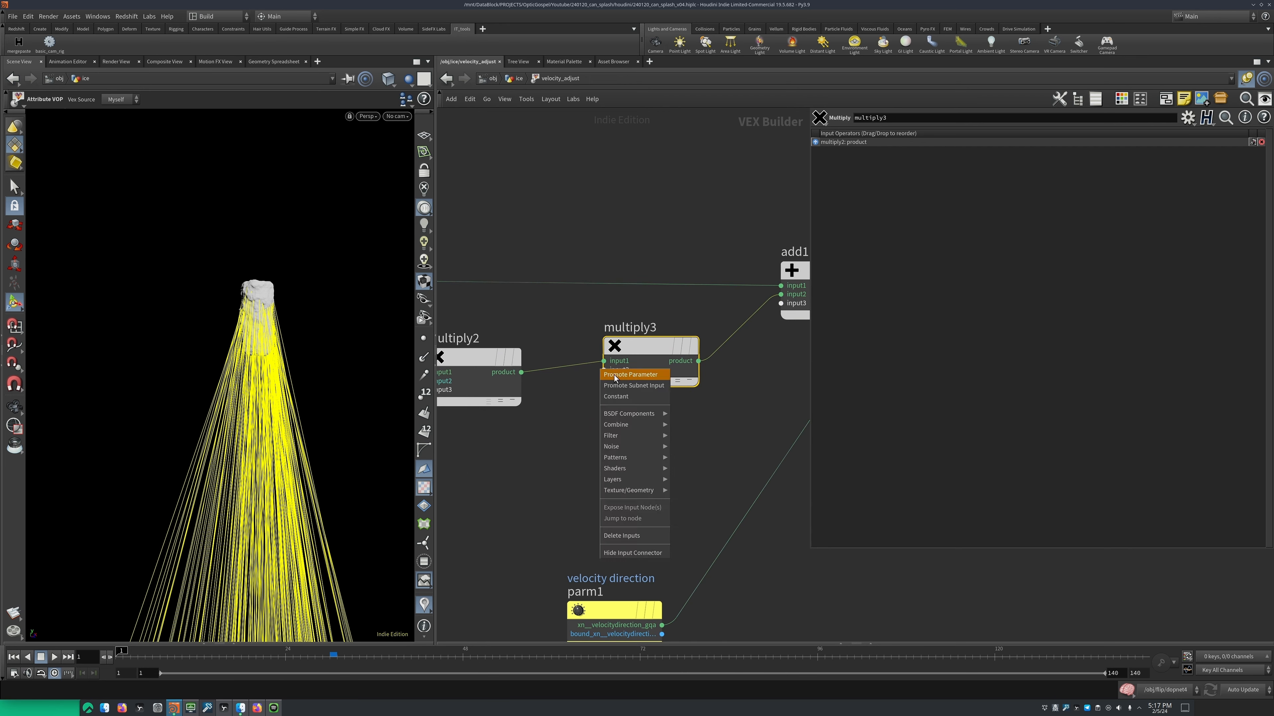
pyautogui.click(616, 375)
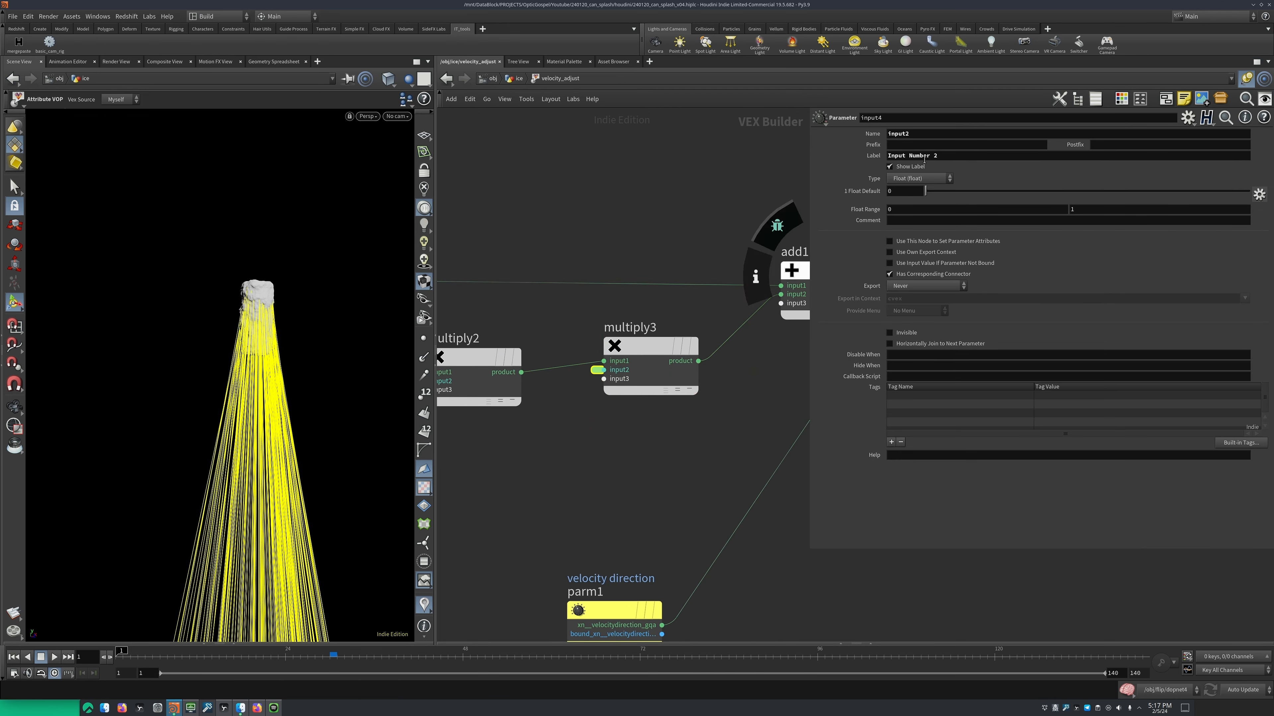
pyautogui.doubleClick(923, 135)
pyautogui.write('mult')
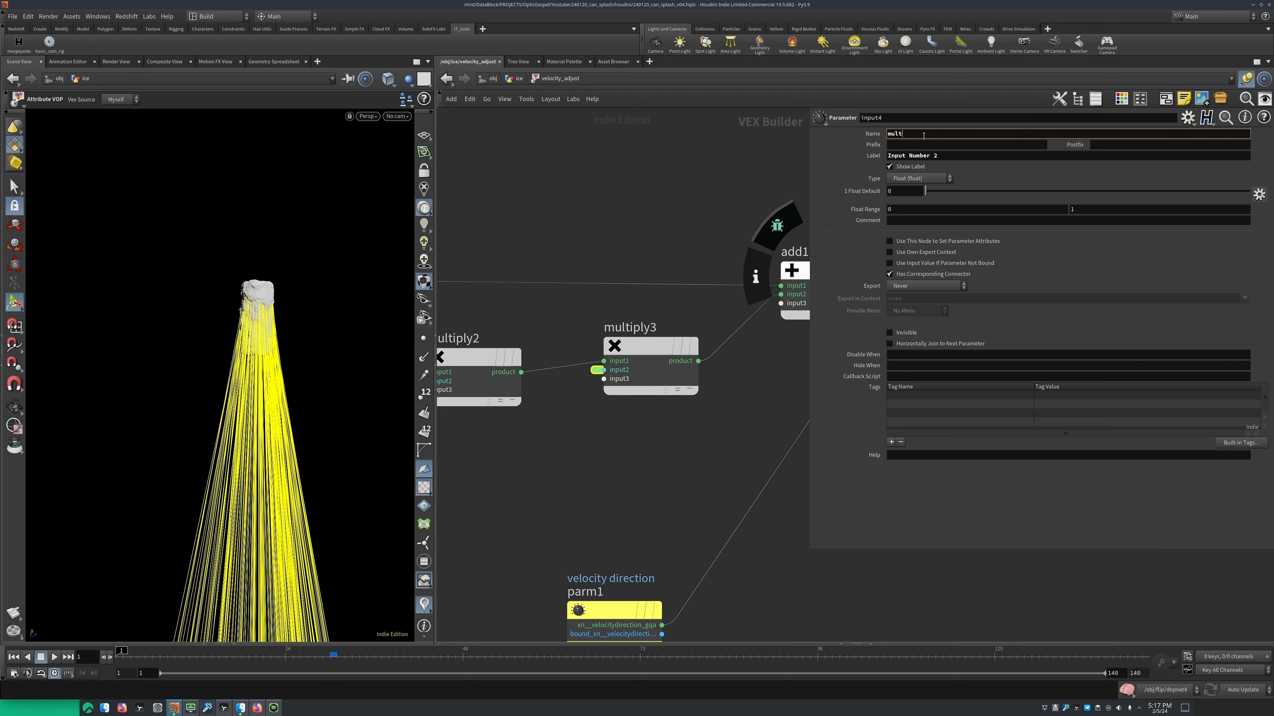
pyautogui.press('Tab')
pyautogui.press('Tab')
pyautogui.write('vel')
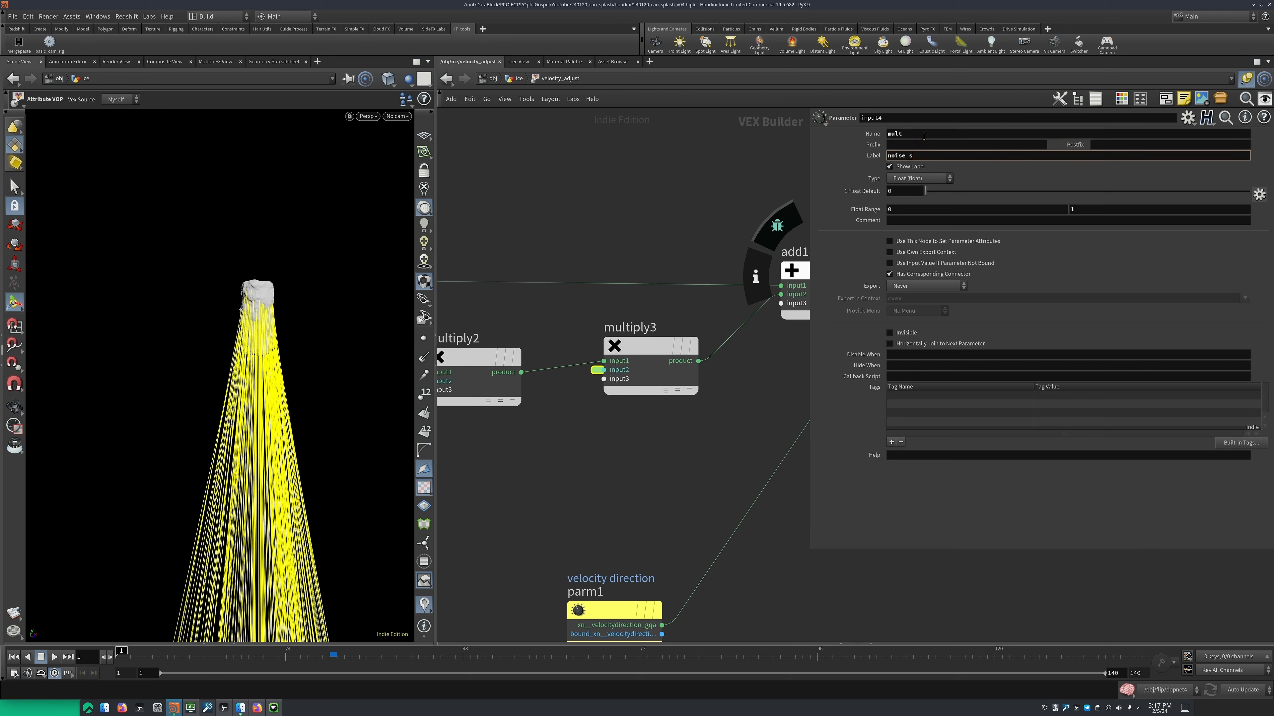
pyautogui.write('ht')
# Delete the multiply3 node so multiply2 feeds add1 directly
pyautogui.click(654, 346)
pyautogui.press('Delete')
pyautogui.moveTo(550, 340); pyautogui.dragTo(646, 332, button='middle')
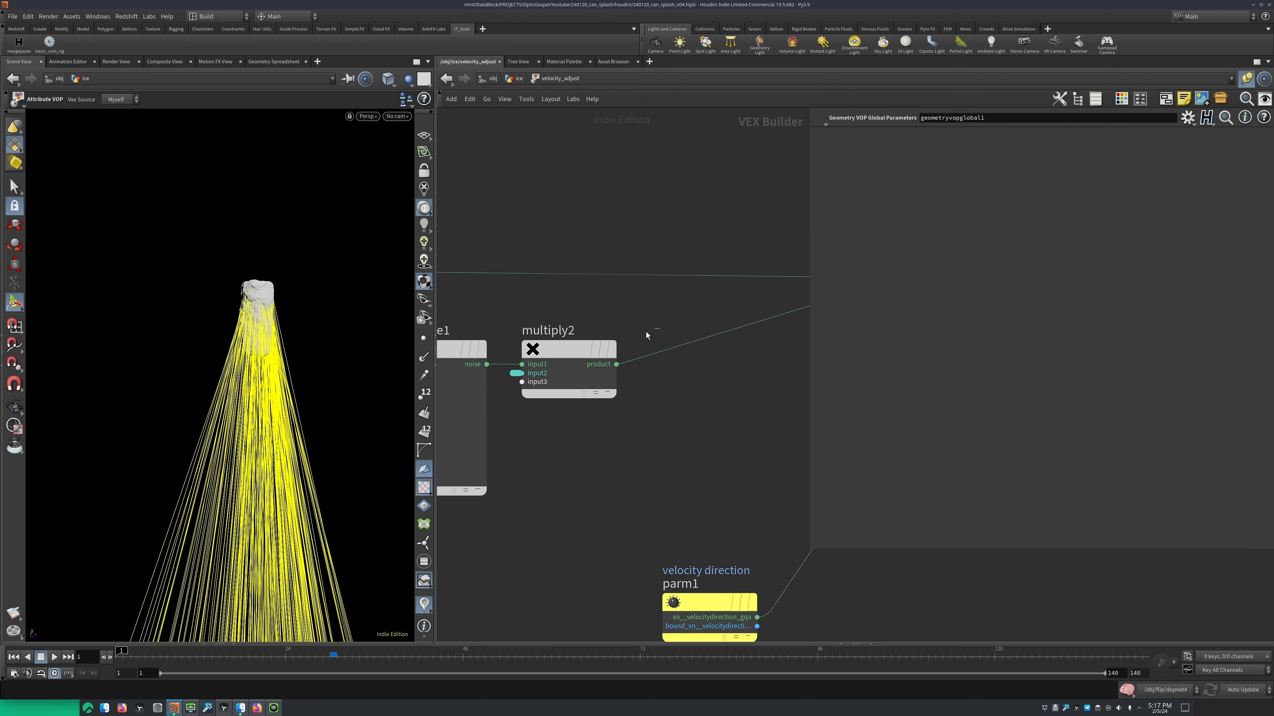
# Select multiply2's curl_noise_strength input parameter and review its settings
pyautogui.click(599, 346)
pyautogui.click(513, 373)
pyautogui.scroll(-5, 507, 369)
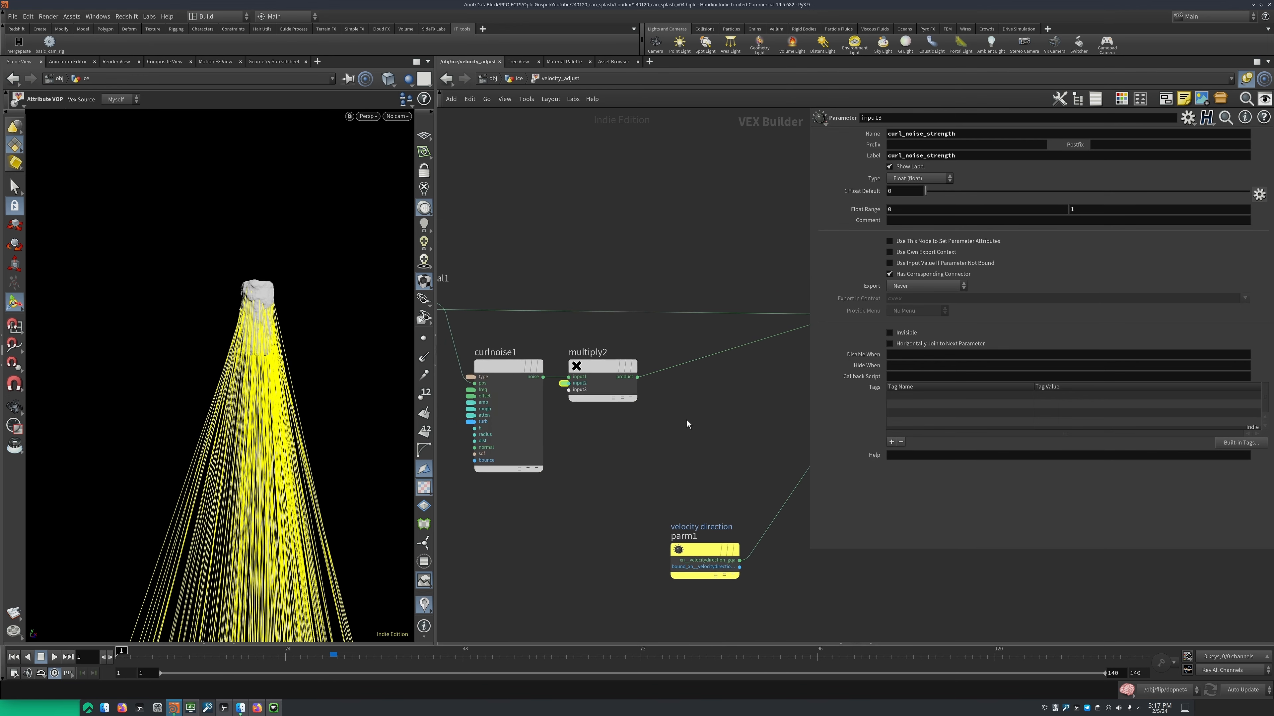
# Move add2 closer to add1 and place the velocity direction parameter node directly below add1
pyautogui.scroll(2, 503, 342)
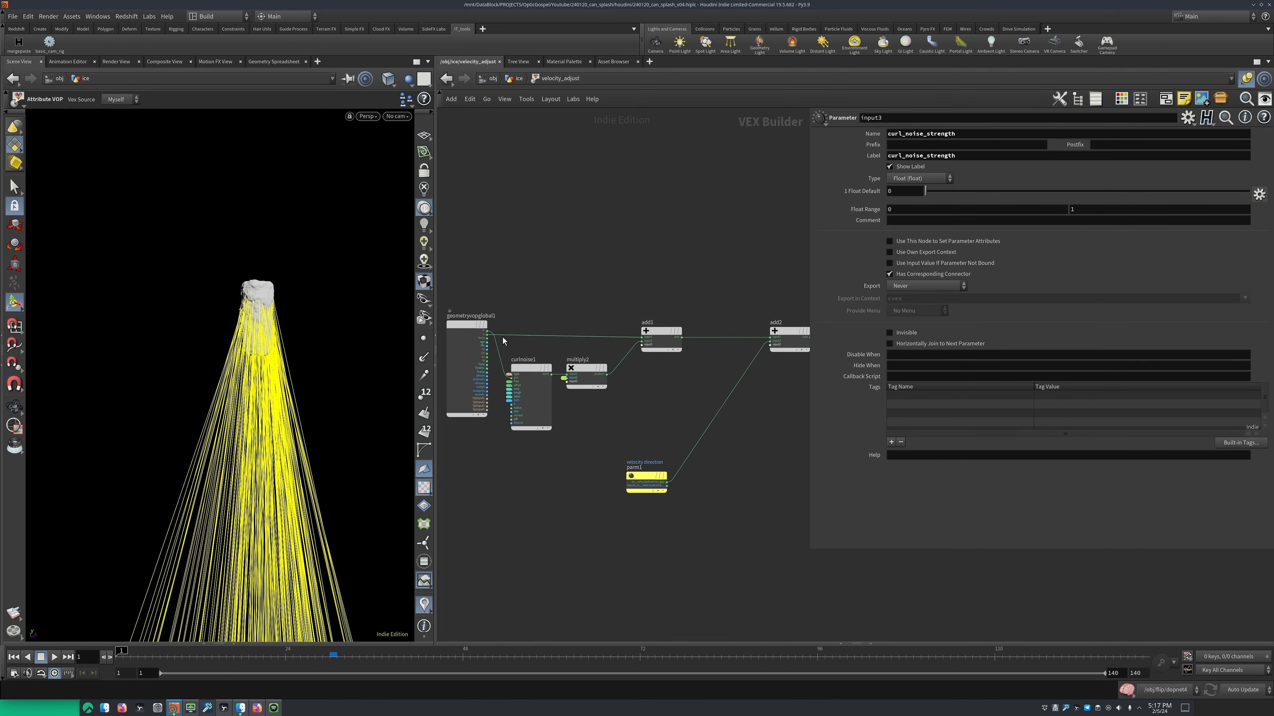
pyautogui.moveTo(731, 375); pyautogui.dragTo(627, 377, button='middle')
pyautogui.scroll(1, 626, 375)
pyautogui.moveTo(699, 340); pyautogui.dragTo(636, 340)
pyautogui.moveTo(632, 456); pyautogui.dragTo(530, 505)
pyautogui.moveTo(542, 483); pyautogui.dragTo(561, 376)
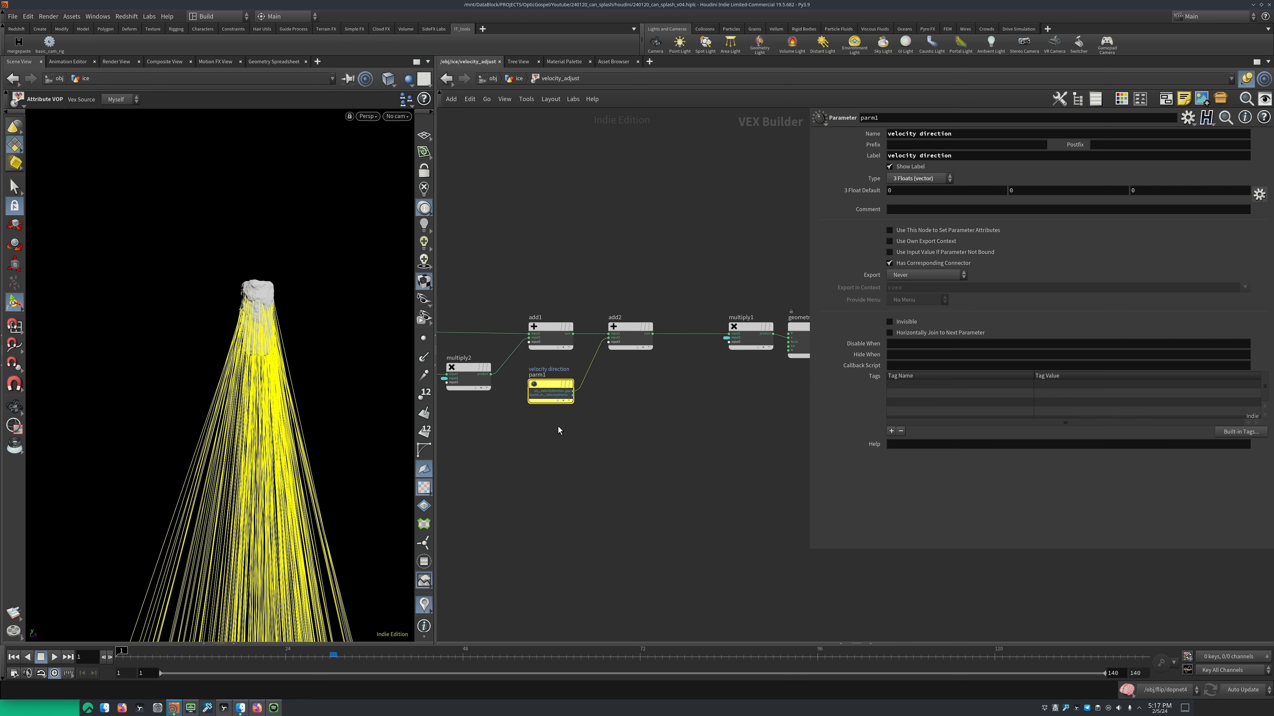
# Add a Parameter node below the velocity direction node and set its type to 3 Floats (vector)
pyautogui.scroll(2, 558, 422)
pyautogui.moveTo(559, 365)
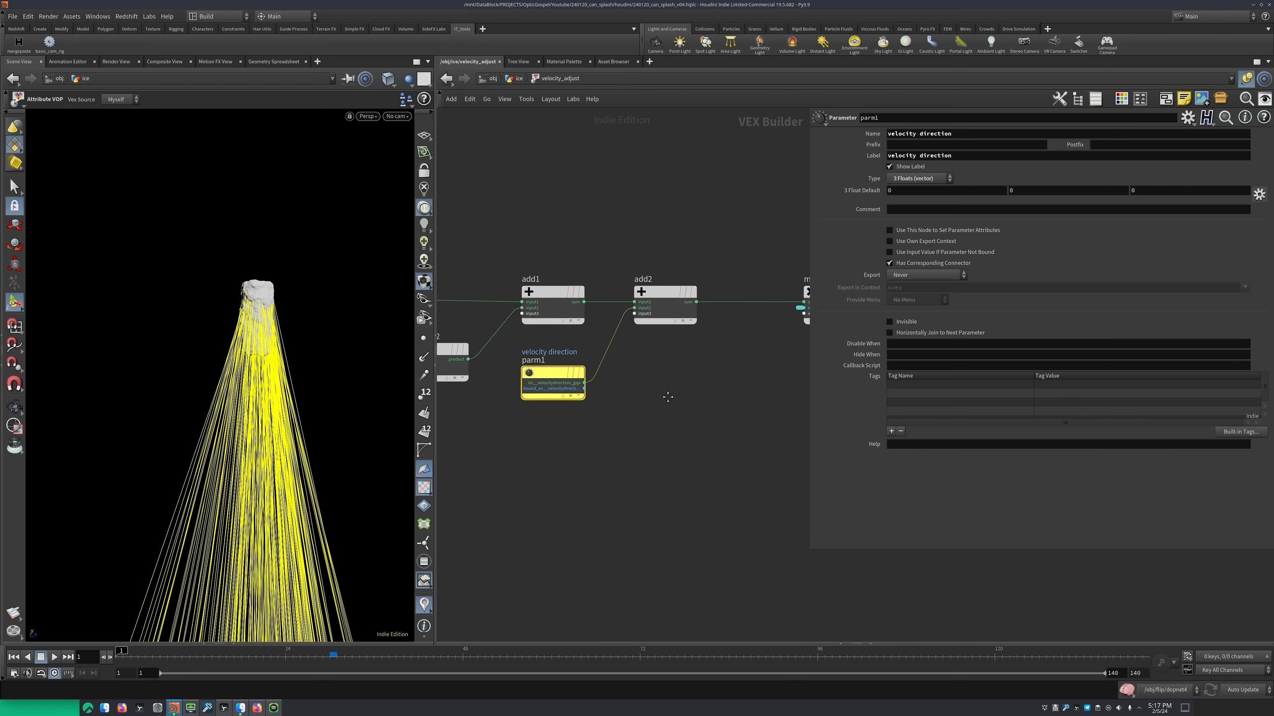
pyautogui.press('Tab')
pyautogui.write('para')
pyautogui.press('Return')
pyautogui.click(540, 464)
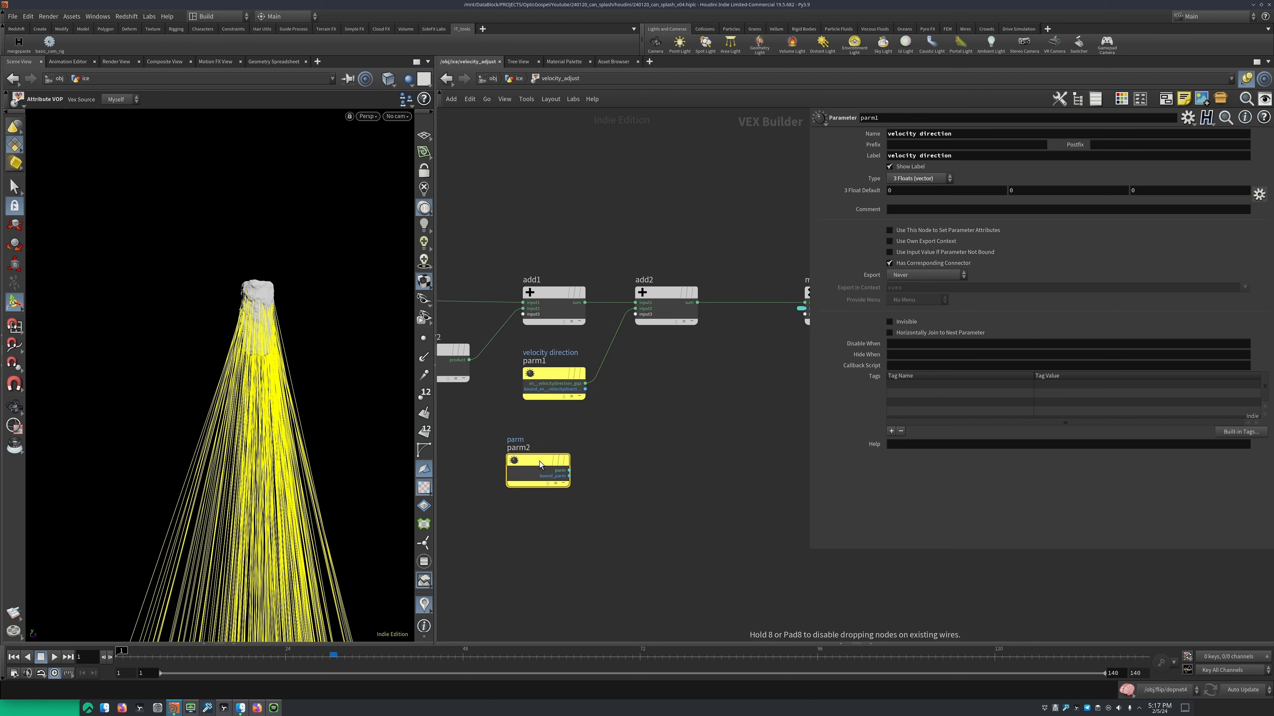
pyautogui.click(919, 179)
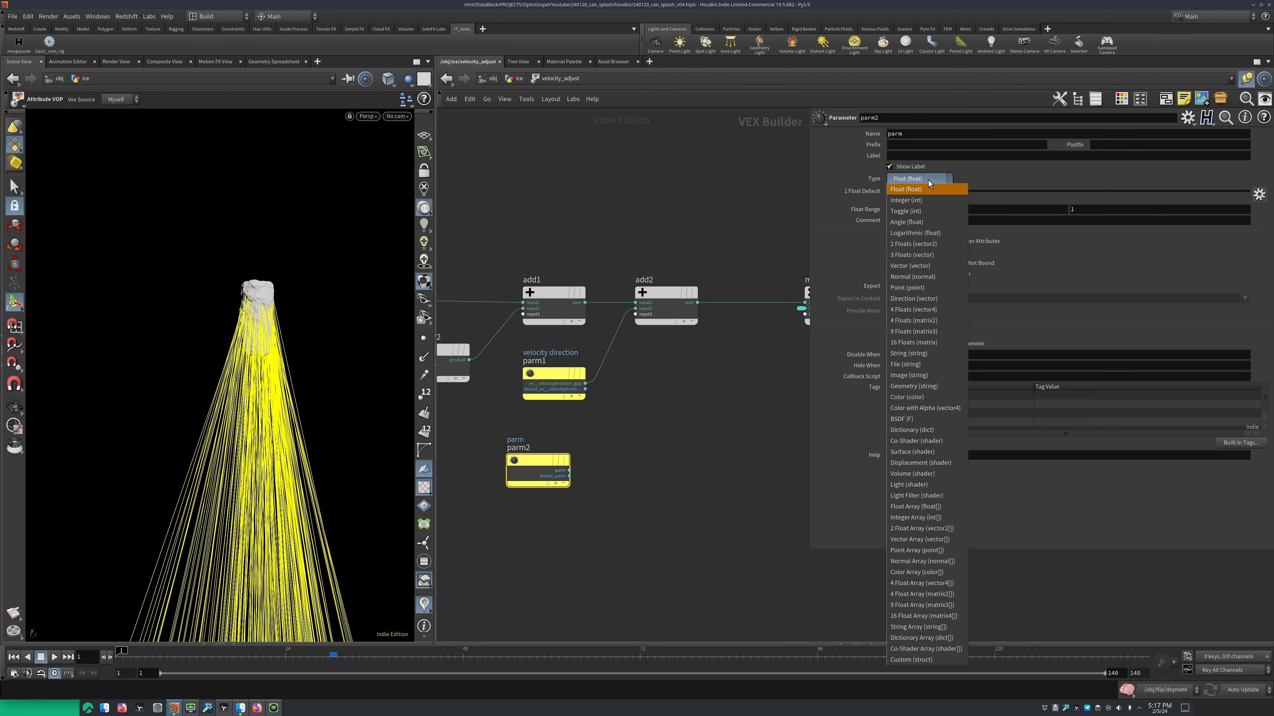
pyautogui.click(925, 255)
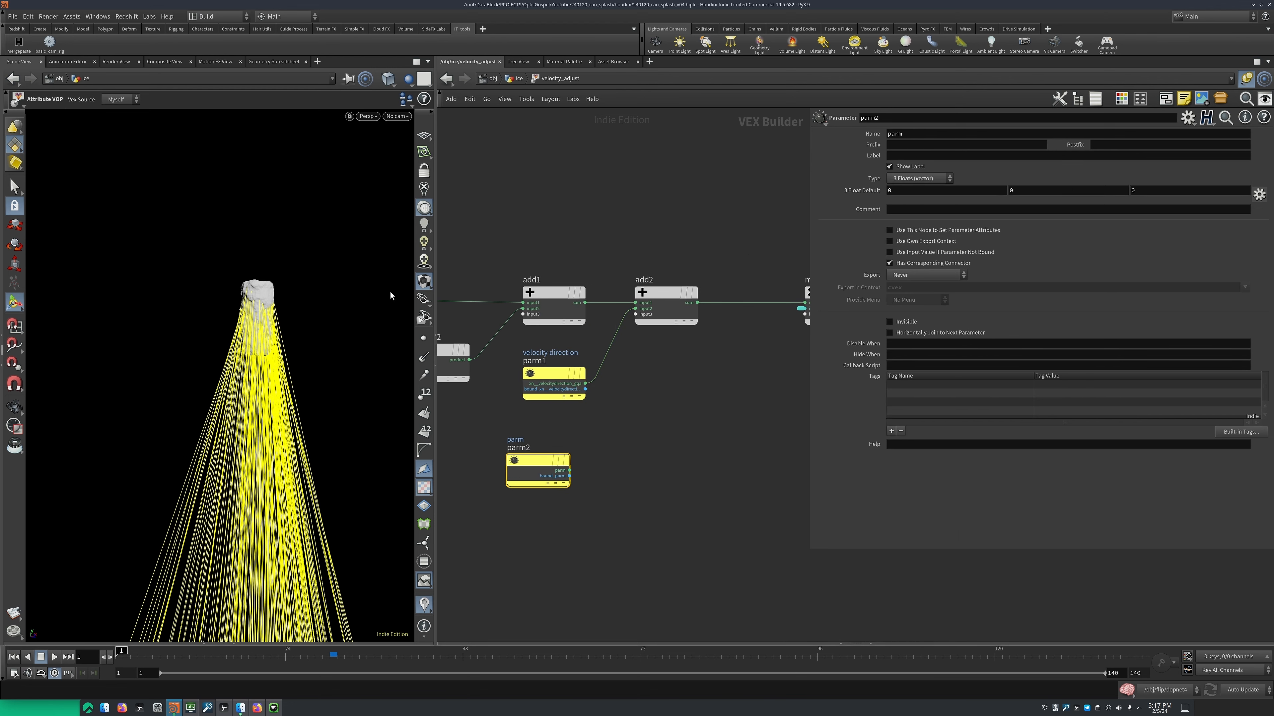
pyautogui.moveTo(533, 470); pyautogui.dragTo(549, 459)
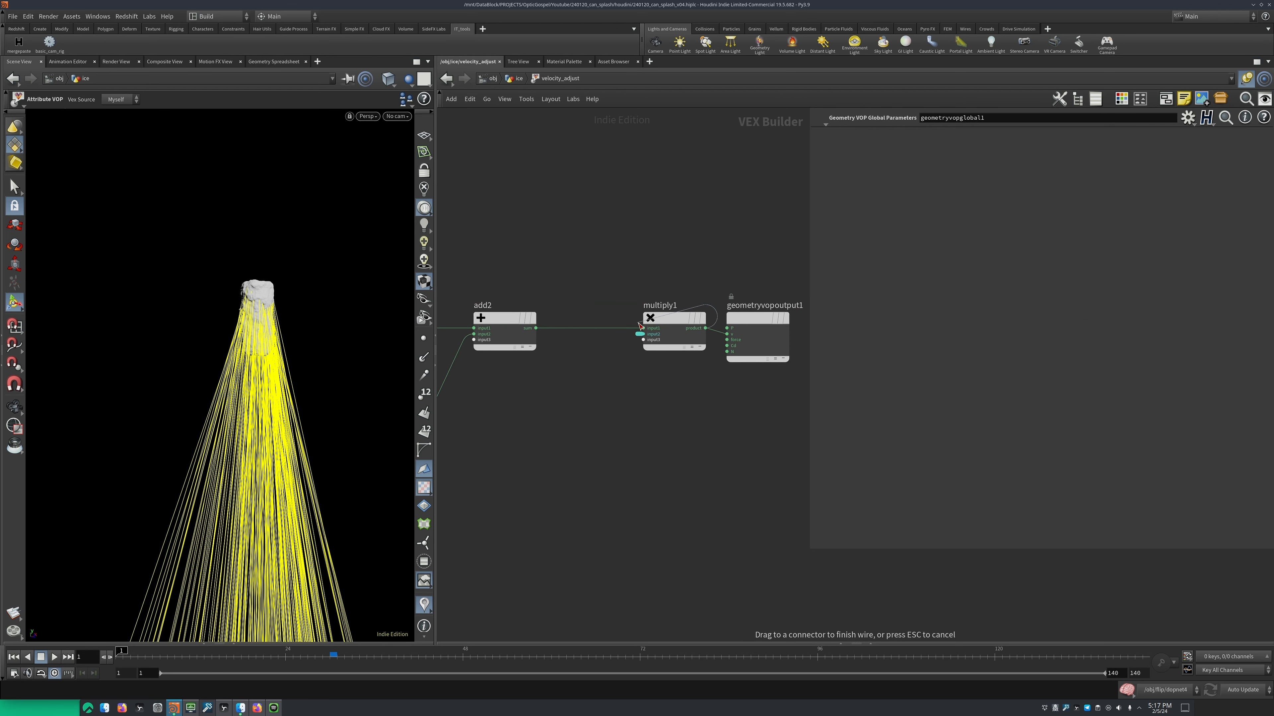
# Move multiply1 closer to add2, select it and return to the ice network
pyautogui.moveTo(672, 319); pyautogui.dragTo(606, 320)
pyautogui.click(617, 321)
pyautogui.moveTo(650, 399); pyautogui.dragTo(688, 404, button='middle')
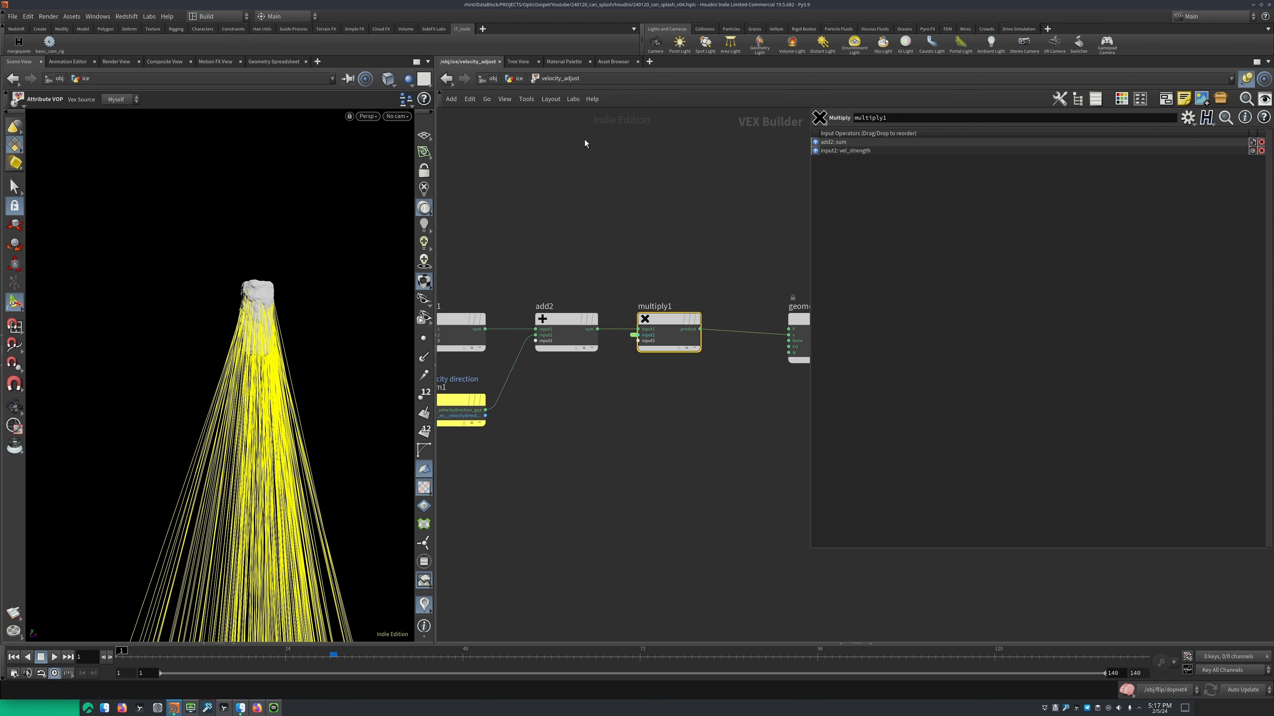
pyautogui.press('u')
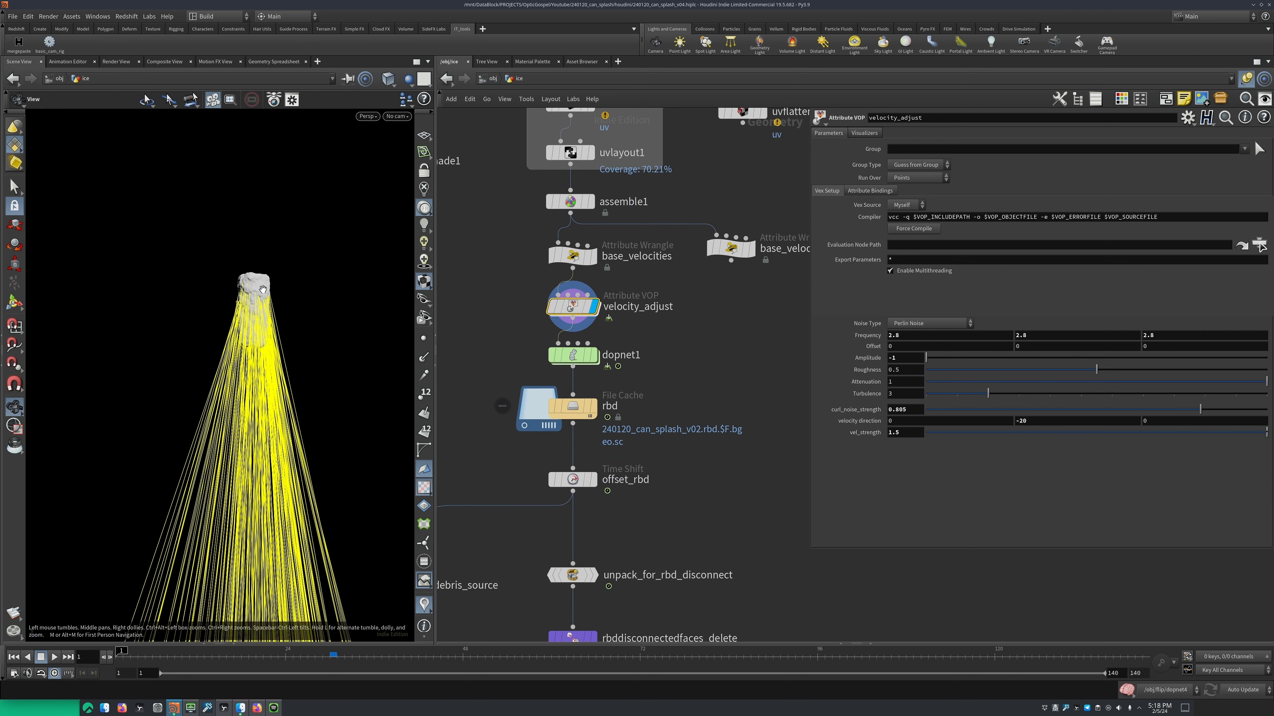
# Try changing vel_strength and Frequency on velocity_adjust, undoing each adjustment
pyautogui.moveTo(1213, 431)
pyautogui.mouseDown()
pyautogui.moveTo(958, 439)
pyautogui.moveTo(1023, 442)
pyautogui.moveTo(985, 434)
pyautogui.mouseUp()
pyautogui.hotkey('ctrl', 'z')
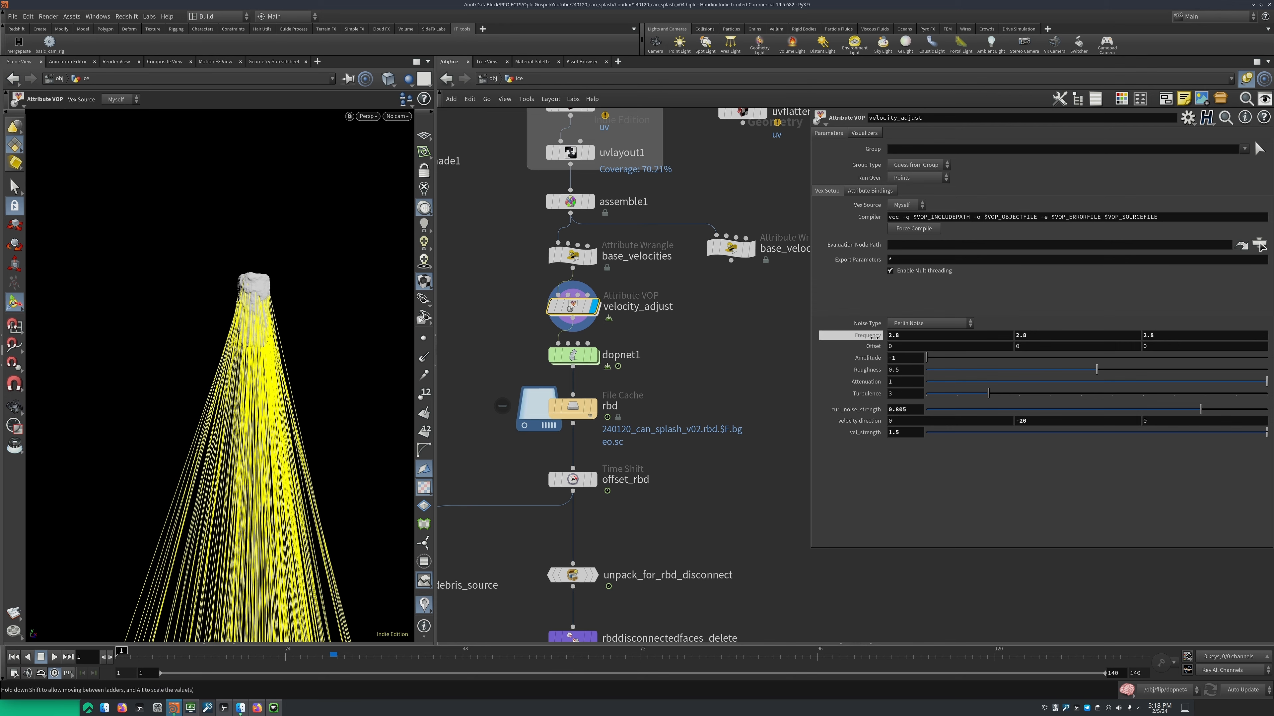
pyautogui.moveTo(870, 335)
pyautogui.mouseDown(button='middle')
pyautogui.moveTo(1108, 361)
pyautogui.moveTo(860, 351)
pyautogui.mouseUp(button='middle')
pyautogui.hotkey('ctrl', 'z')
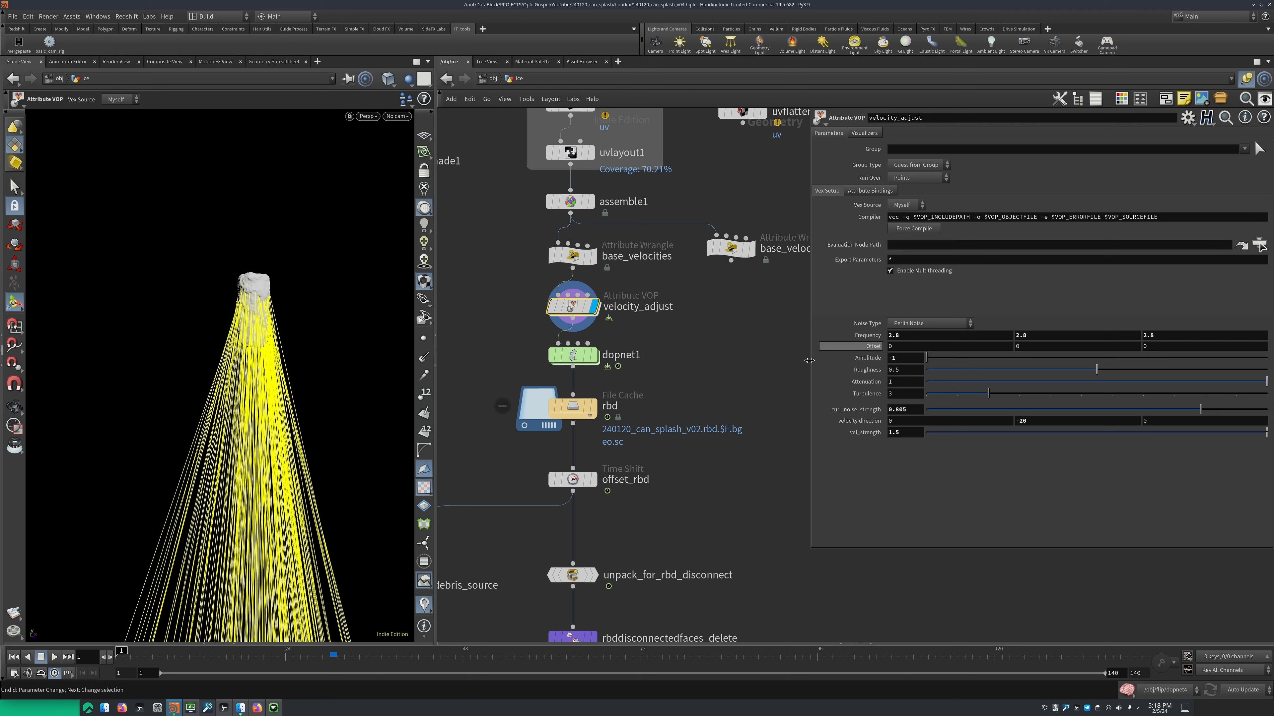
# Reopen the velocity_adjust VOP network for a brief check and return to the ice network
pyautogui.moveTo(574, 310)
pyautogui.doubleClick(574, 310)
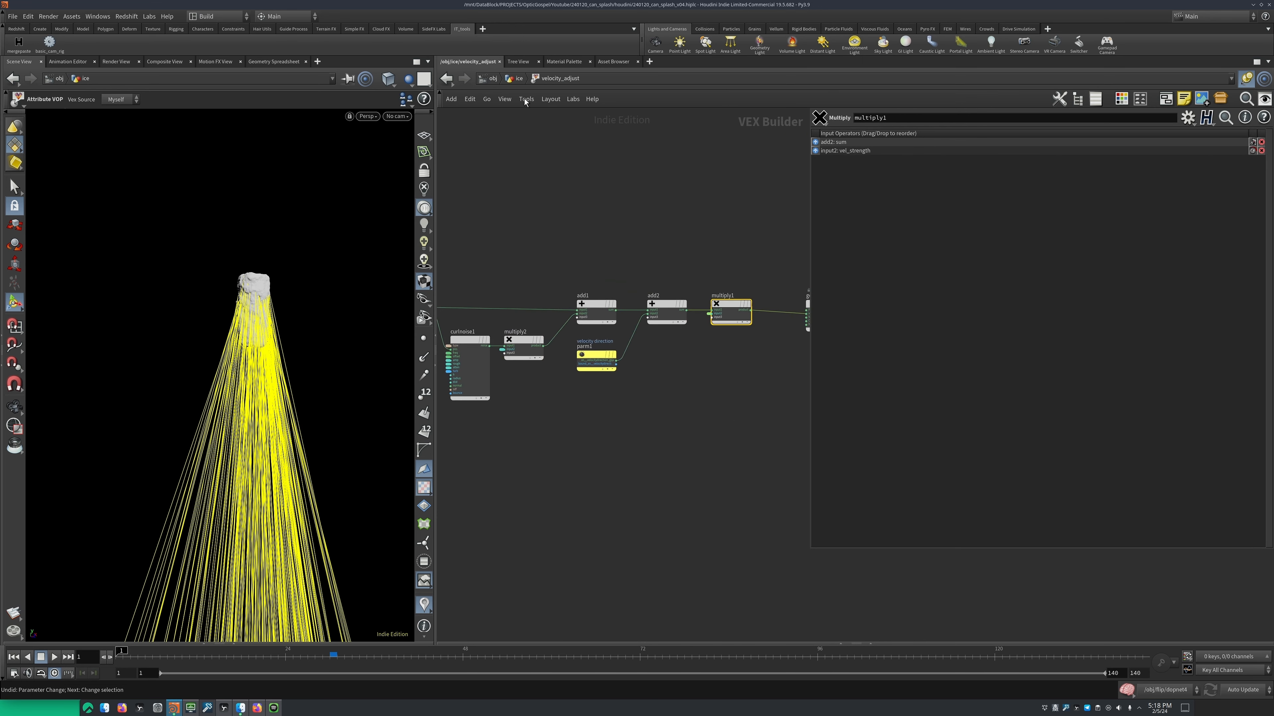
pyautogui.click(519, 79)
pyautogui.moveTo(566, 366)
pyautogui.mouseDown(button='middle')
pyautogui.moveTo(551, 363)
pyautogui.moveTo(562, 363)
pyautogui.mouseUp(button='middle')
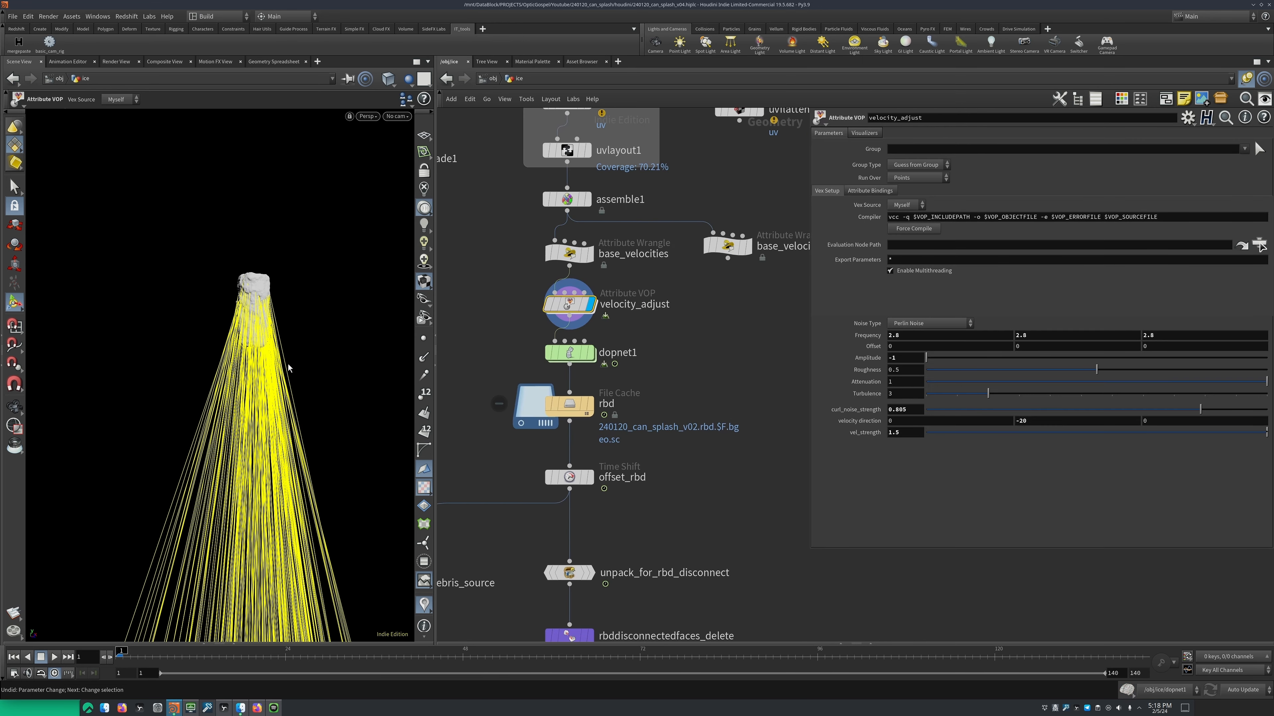
# Open velocity_adjust's Marker visualizer settings and choose Vector Trail as the marker style
pyautogui.keyDown('alt'); pyautogui.moveTo(290, 366); pyautogui.dragTo(293, 238, button='right'); pyautogui.keyUp('alt')
pyautogui.moveTo(290, 289); pyautogui.dragTo(279, 323, button='middle')
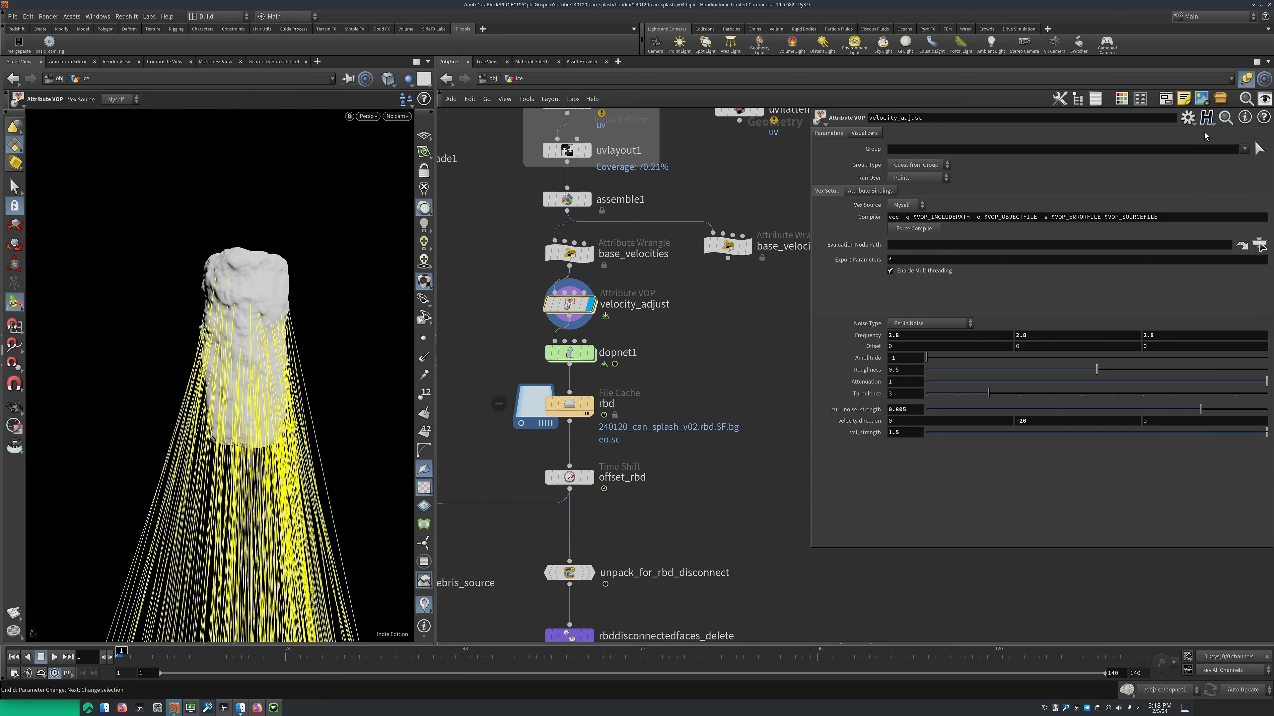
pyautogui.click(1187, 118)
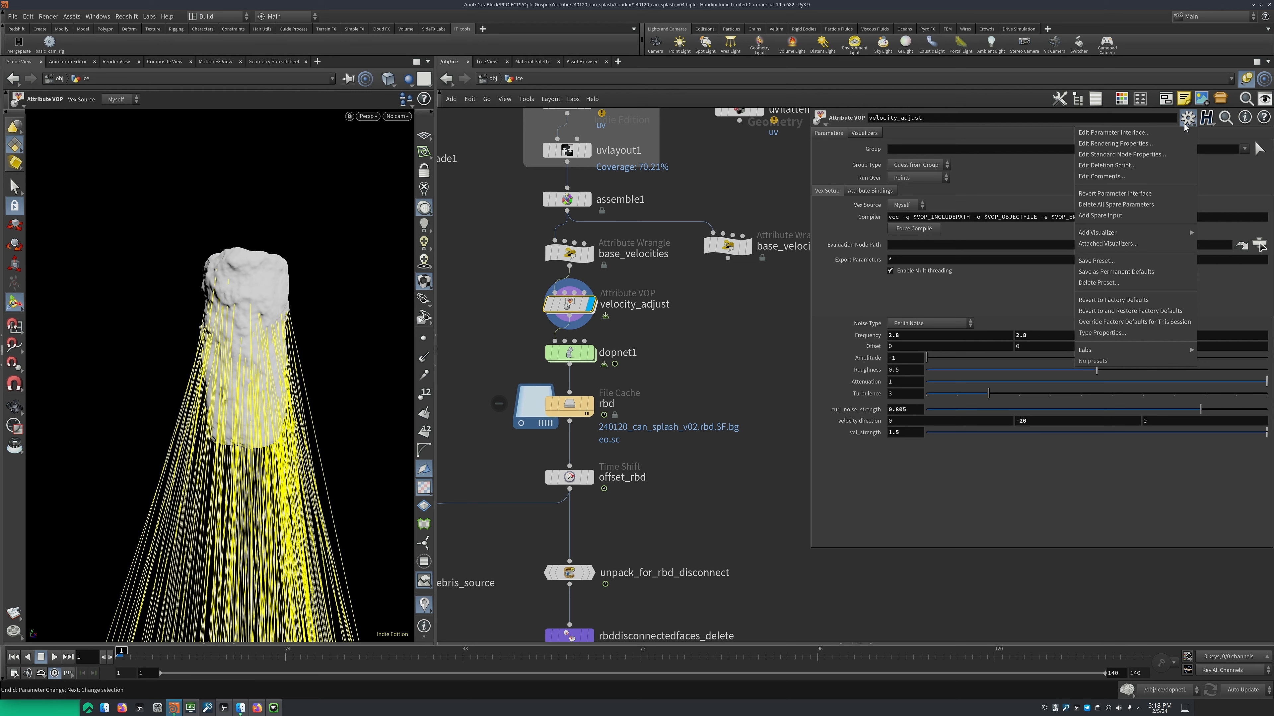
pyautogui.moveTo(1127, 233)
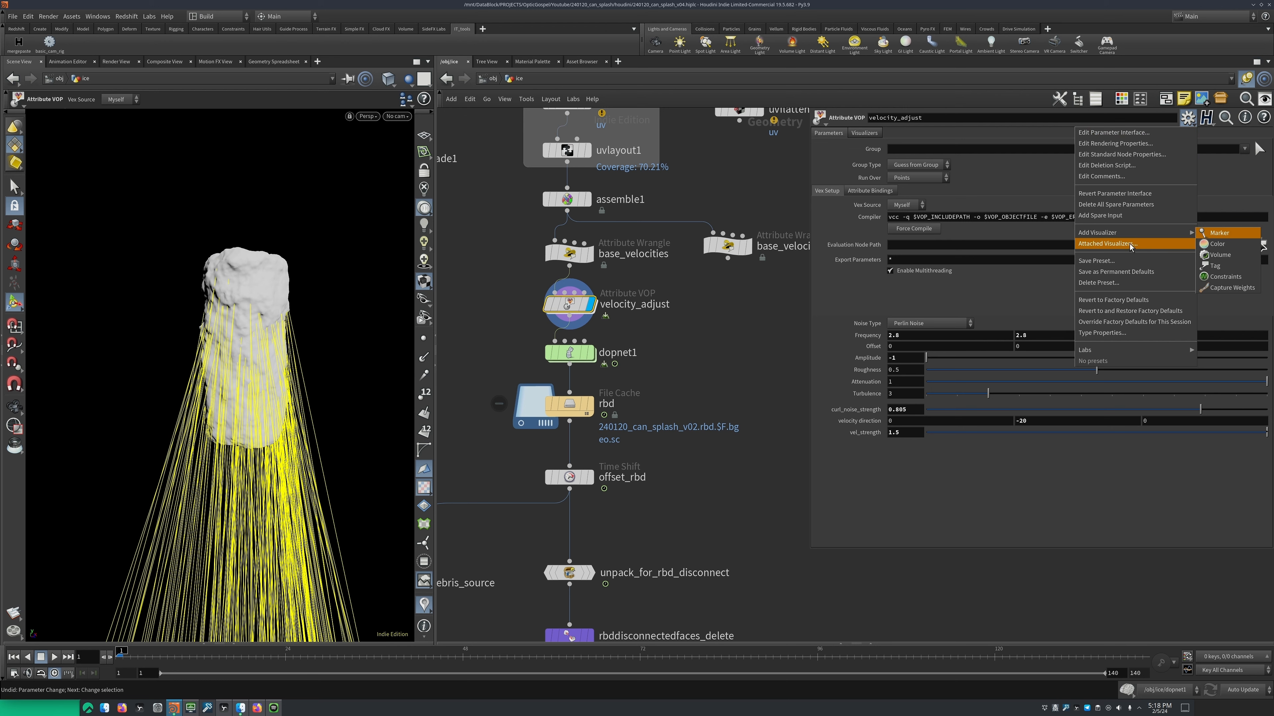
pyautogui.click(1218, 233)
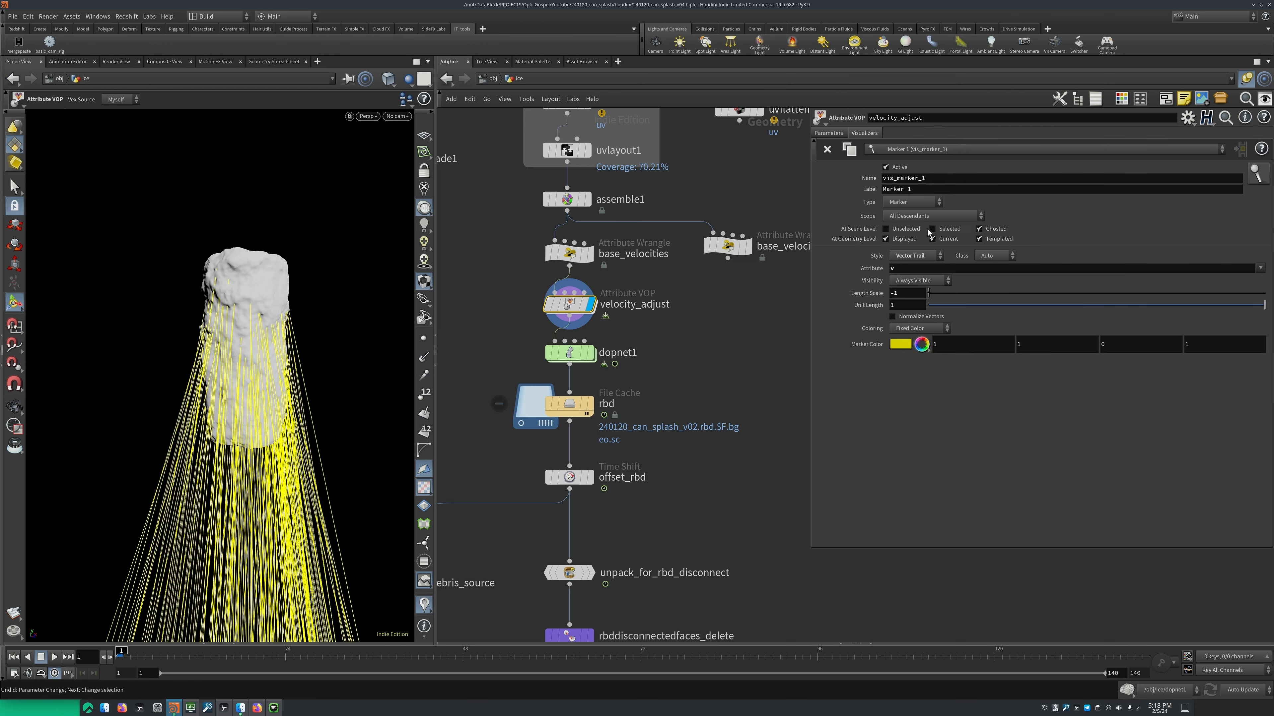
pyautogui.click(915, 256)
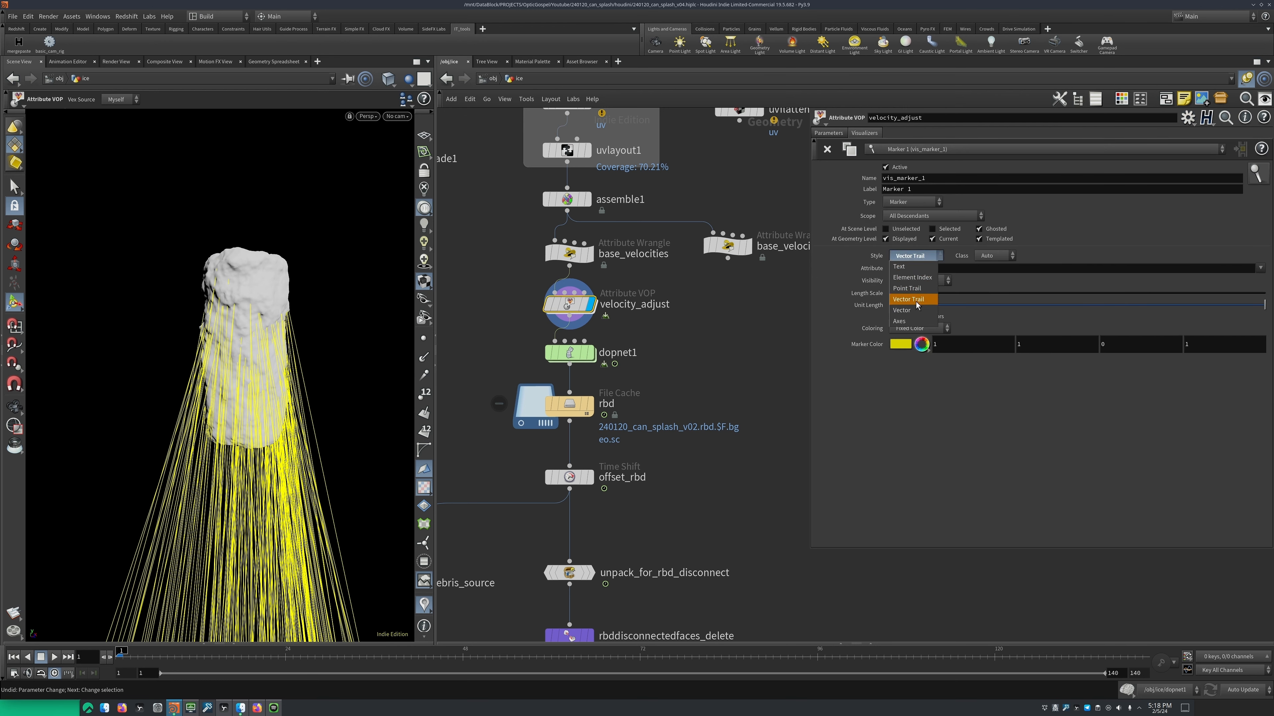
pyautogui.click(912, 300)
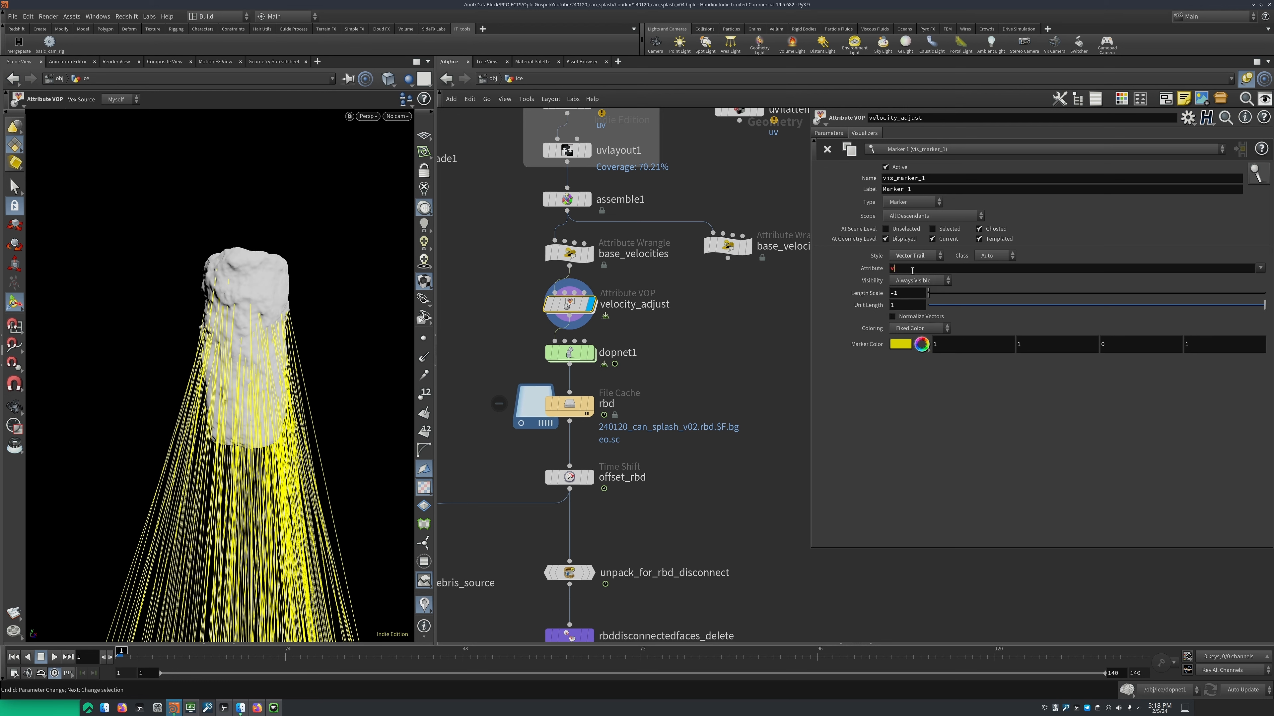
# Compare the velocity trail directions by switching the marker's Length Scale between 1 and -1, ending at -1
pyautogui.press('Tab')
pyautogui.write('1')
pyautogui.press('Return')
pyautogui.write('-')
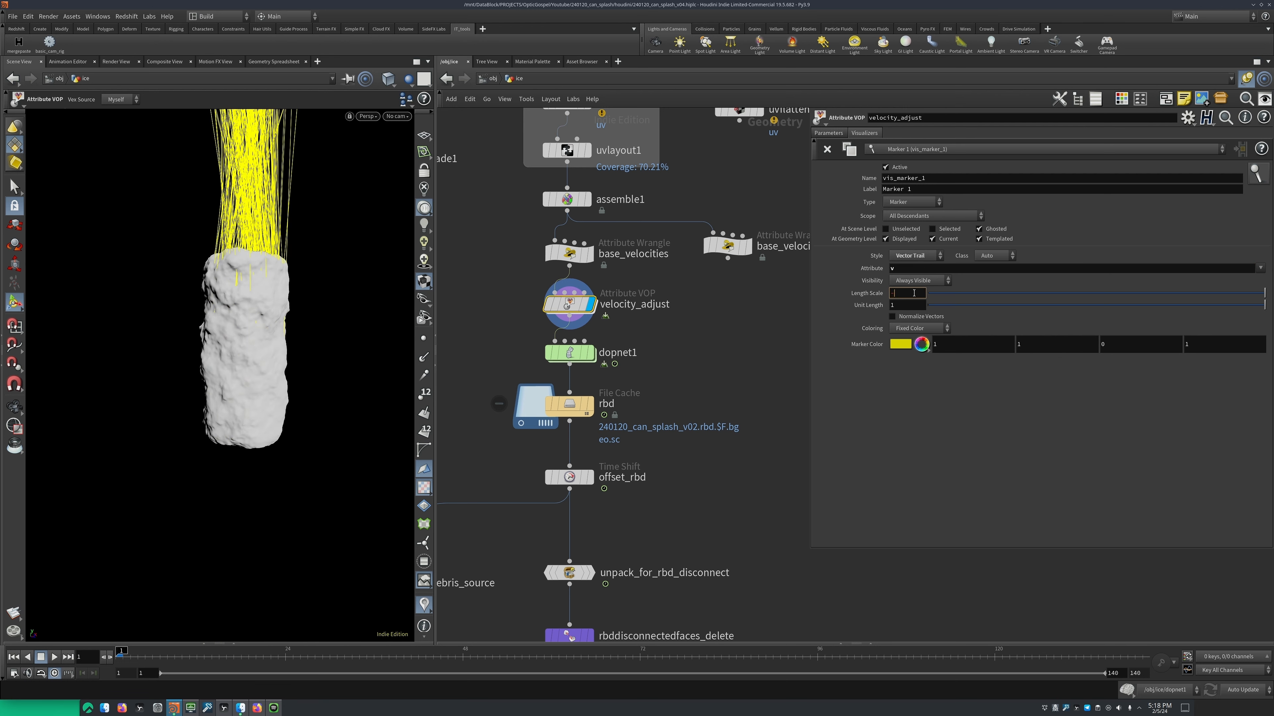
pyautogui.write('1')
pyautogui.press('Return')
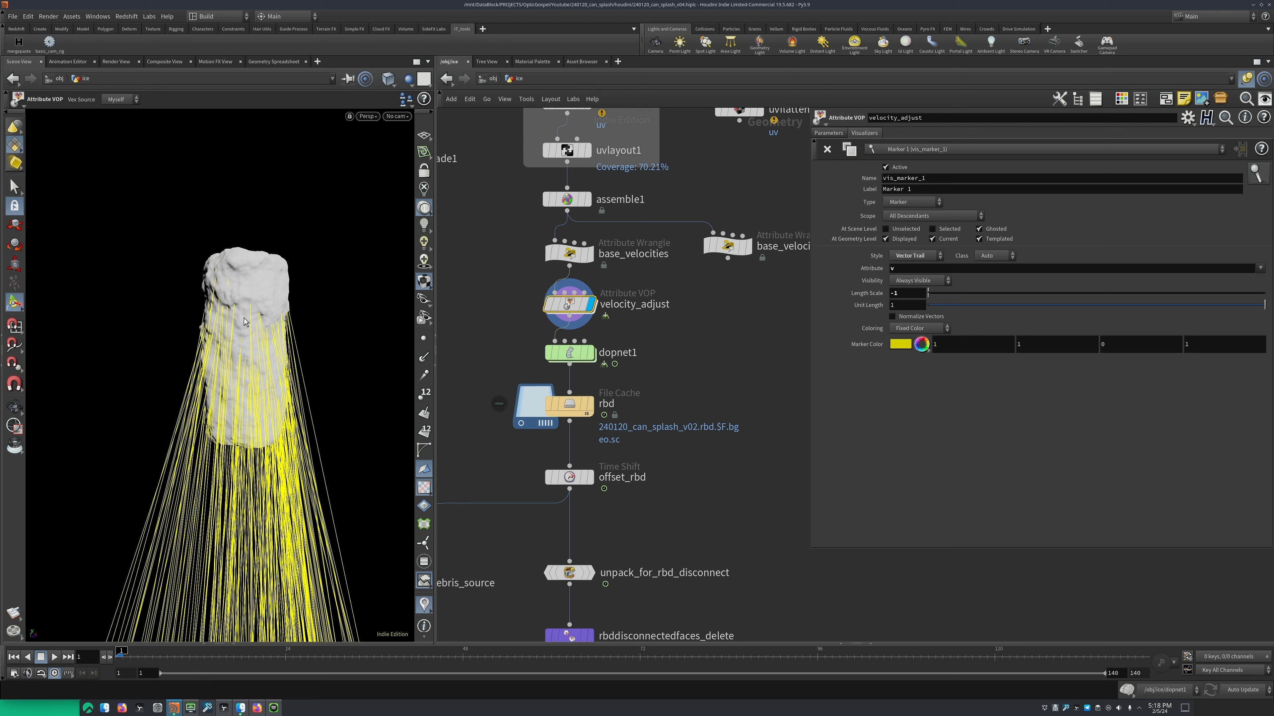
pyautogui.hotkey('ctrl', 'z')
pyautogui.doubleClick(912, 298)
pyautogui.write('-')
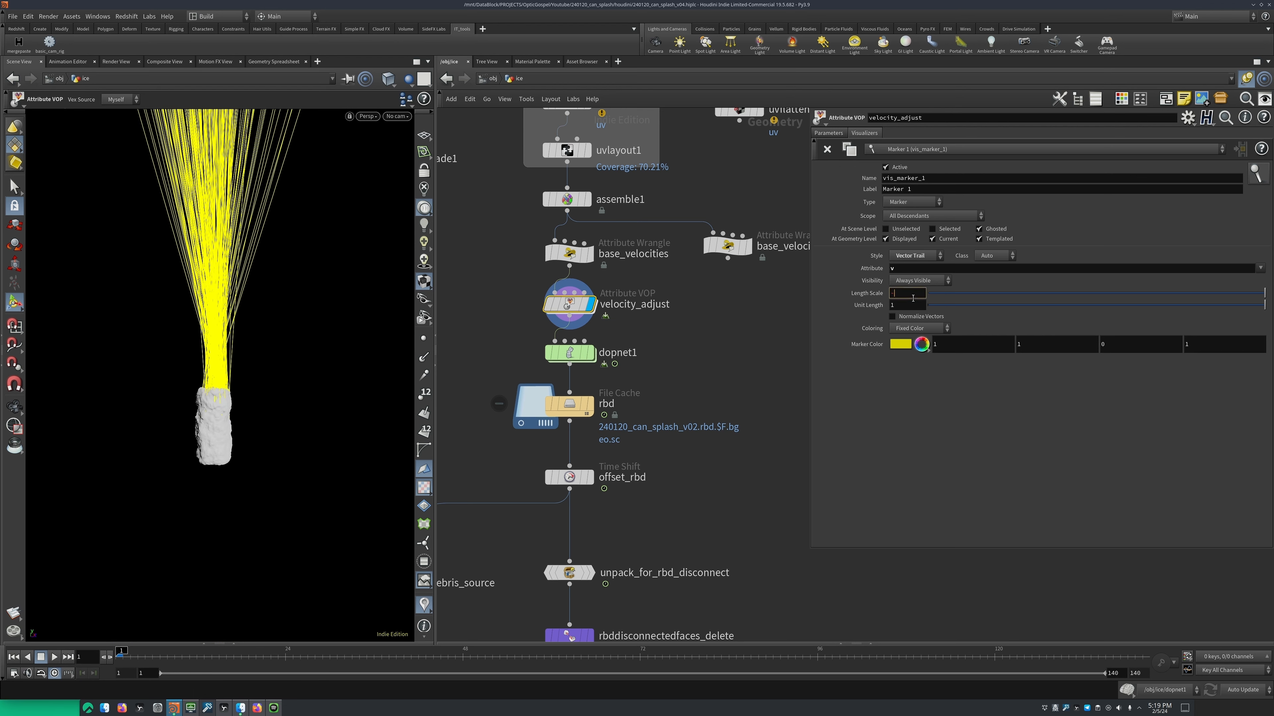
pyautogui.write('1')
pyautogui.press('Return')
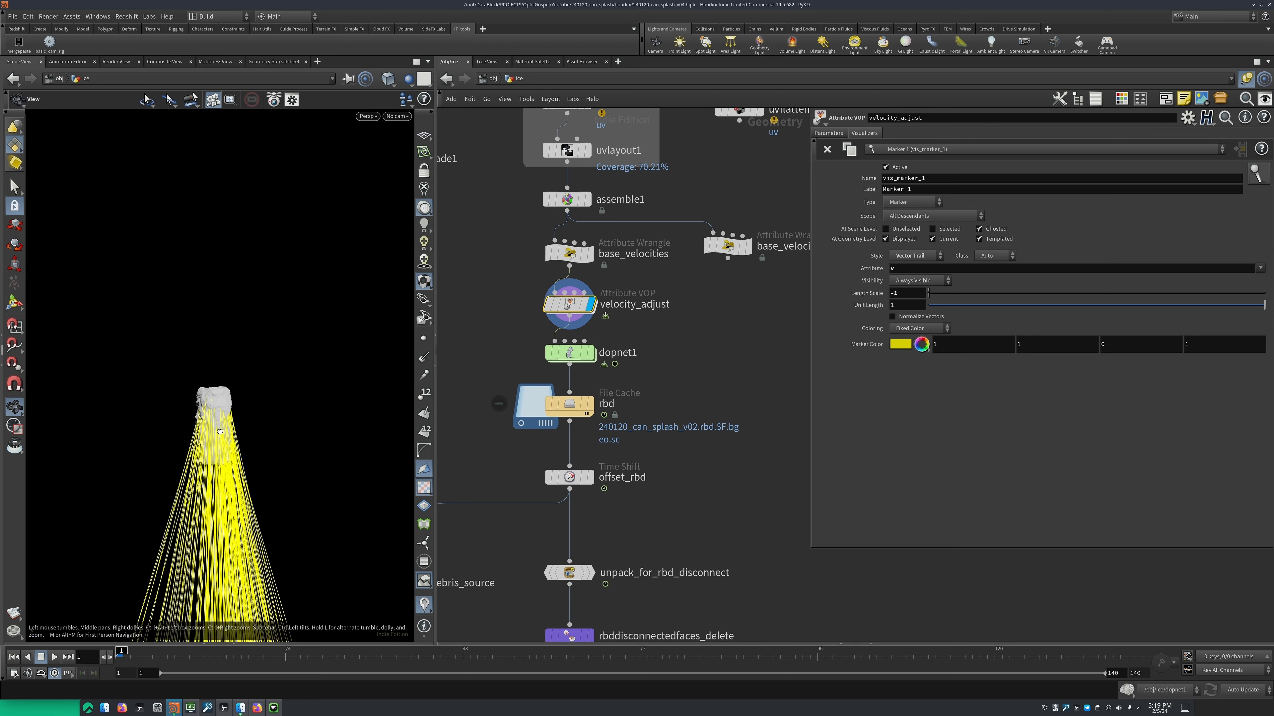
# Inspect the velocity trails on the ice block, open dopnet1 and select rigidbodysolver1 to examine its settings
pyautogui.keyDown('alt'); pyautogui.moveTo(279, 441); pyautogui.dragTo(268, 389); pyautogui.keyUp('alt')
pyautogui.keyDown('alt'); pyautogui.moveTo(268, 388); pyautogui.dragTo(245, 348, button='right'); pyautogui.keyUp('alt')
pyautogui.moveTo(246, 348); pyautogui.dragTo(277, 383)
pyautogui.doubleClick(569, 352)
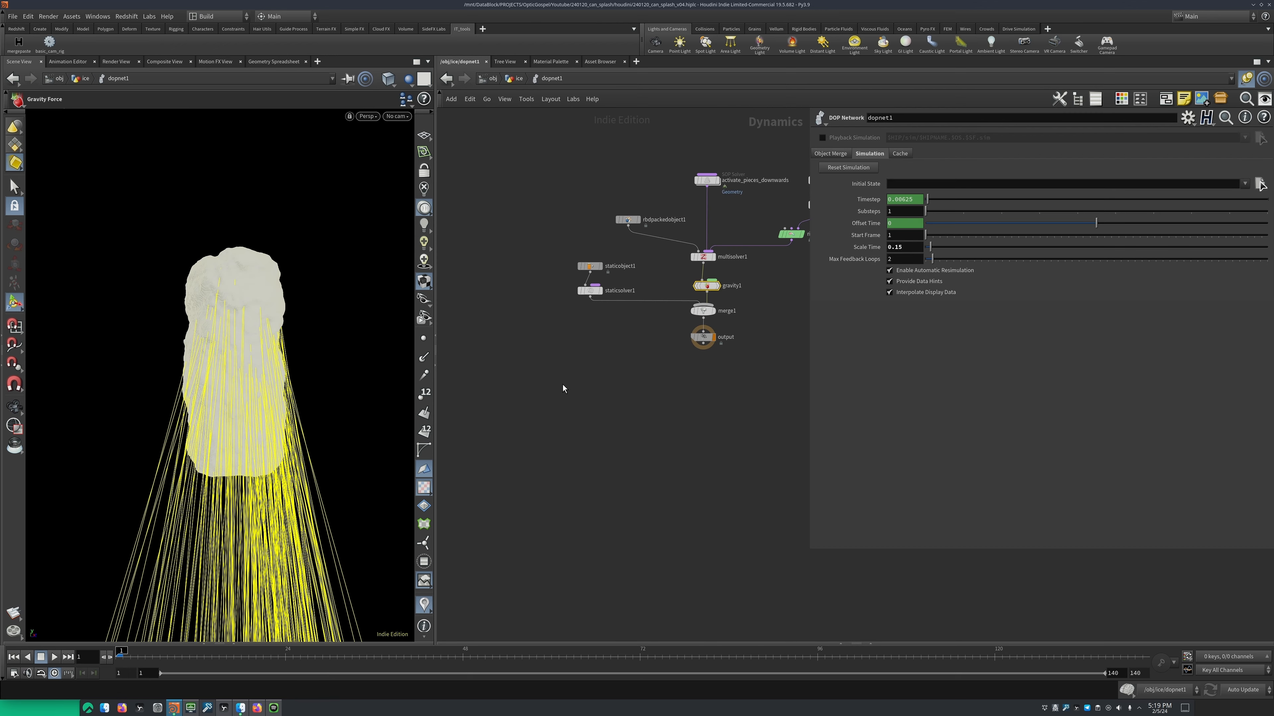
pyautogui.moveTo(547, 305); pyautogui.dragTo(574, 331, button='middle')
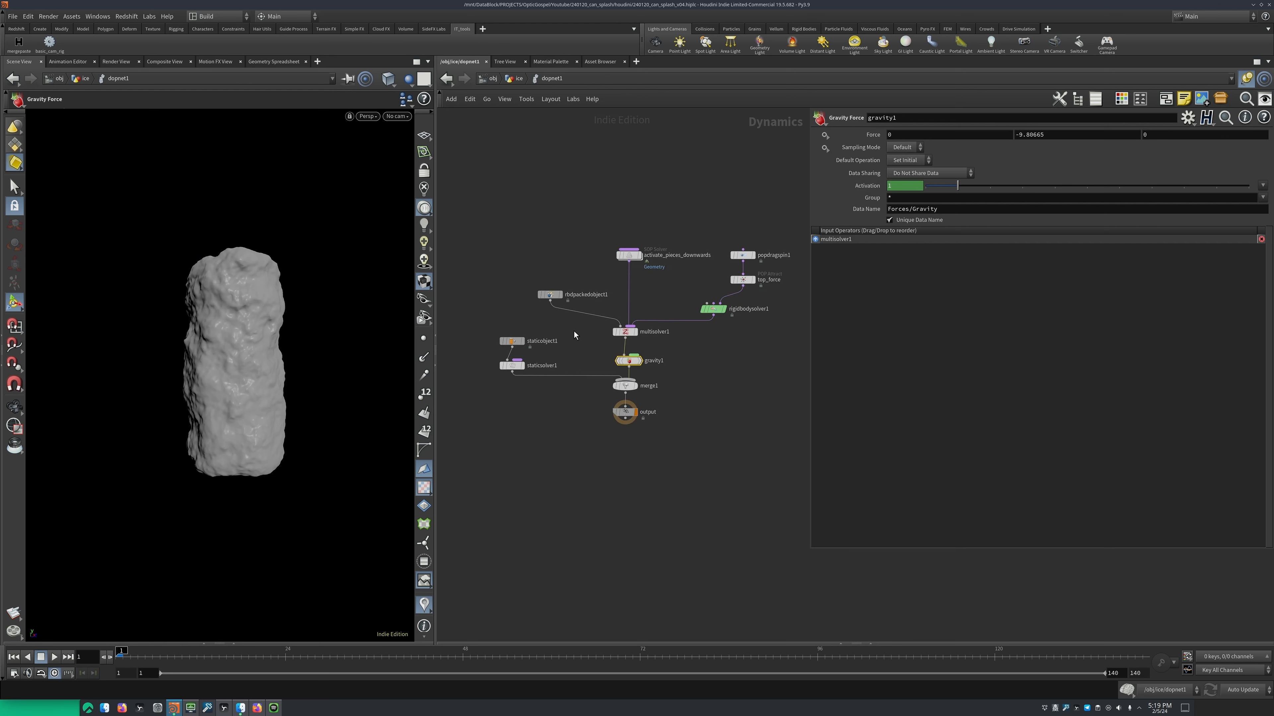
pyautogui.scroll(1, 574, 332)
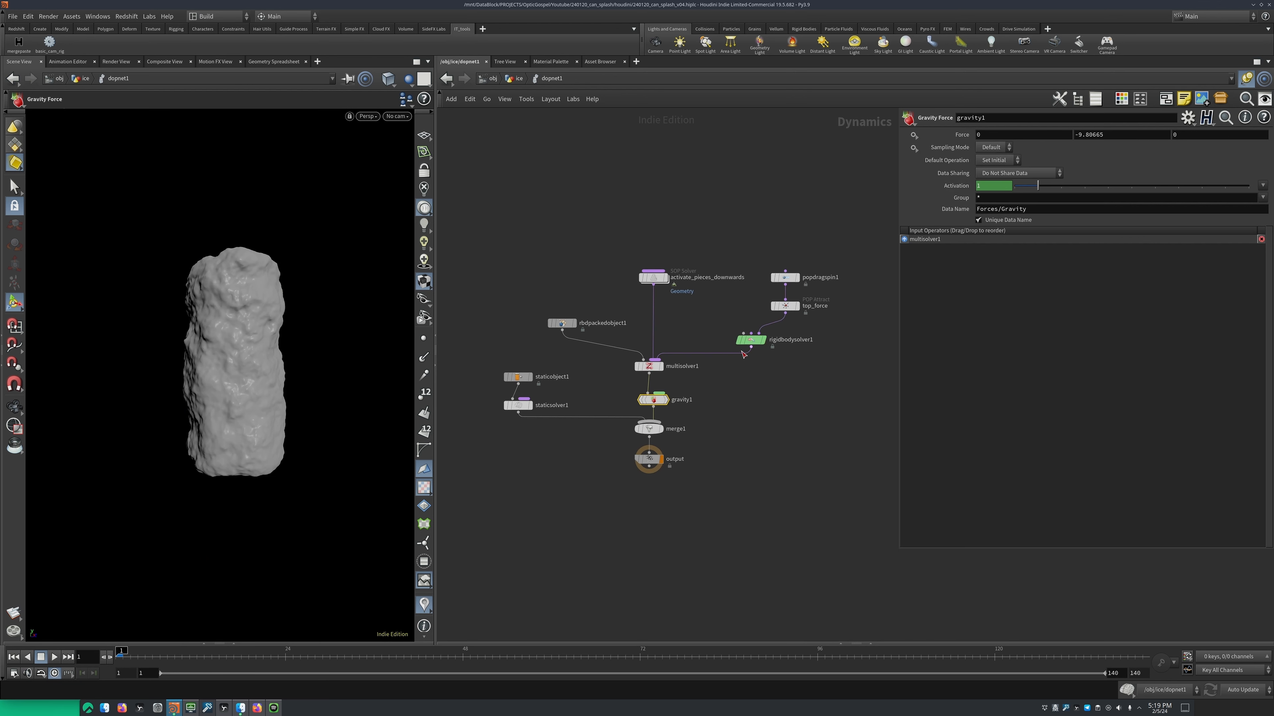
pyautogui.moveTo(782, 384); pyautogui.dragTo(776, 401, button='middle')
pyautogui.moveTo(712, 351); pyautogui.dragTo(801, 387)
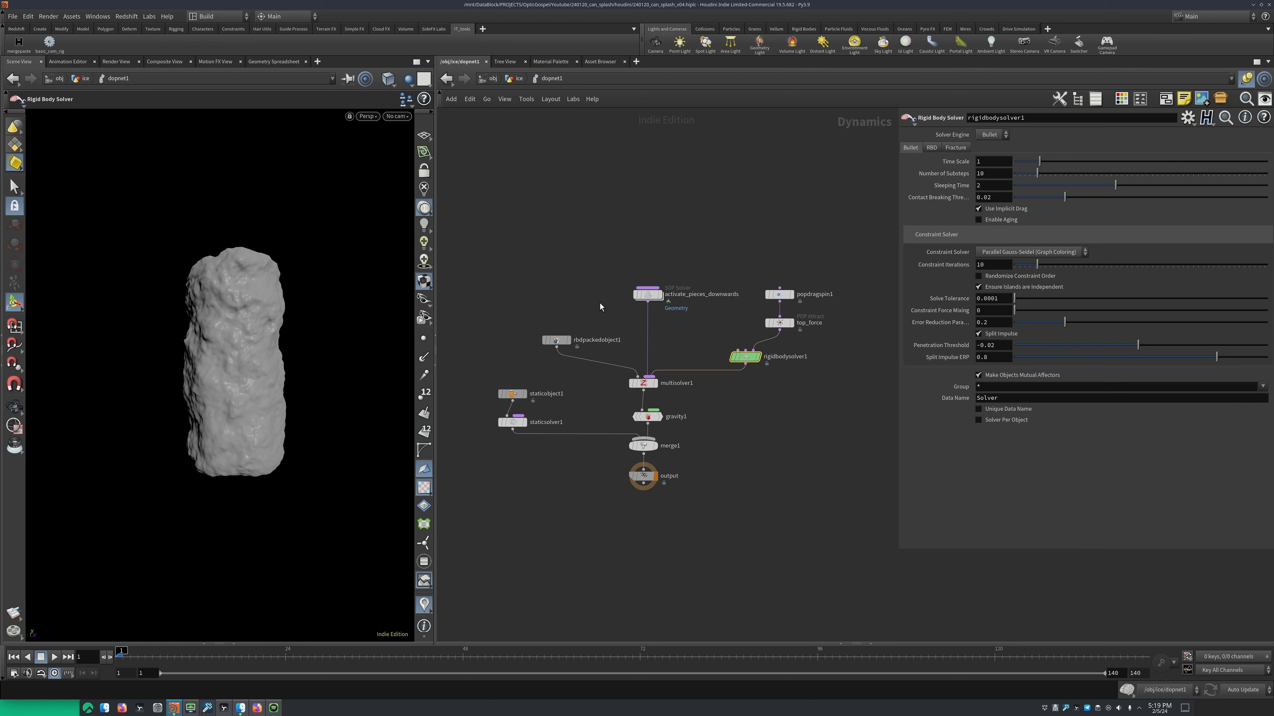
# Select rbdpackedobject1 and review its initial state, Bullet data and physical settings
pyautogui.moveTo(600, 303); pyautogui.dragTo(530, 370)
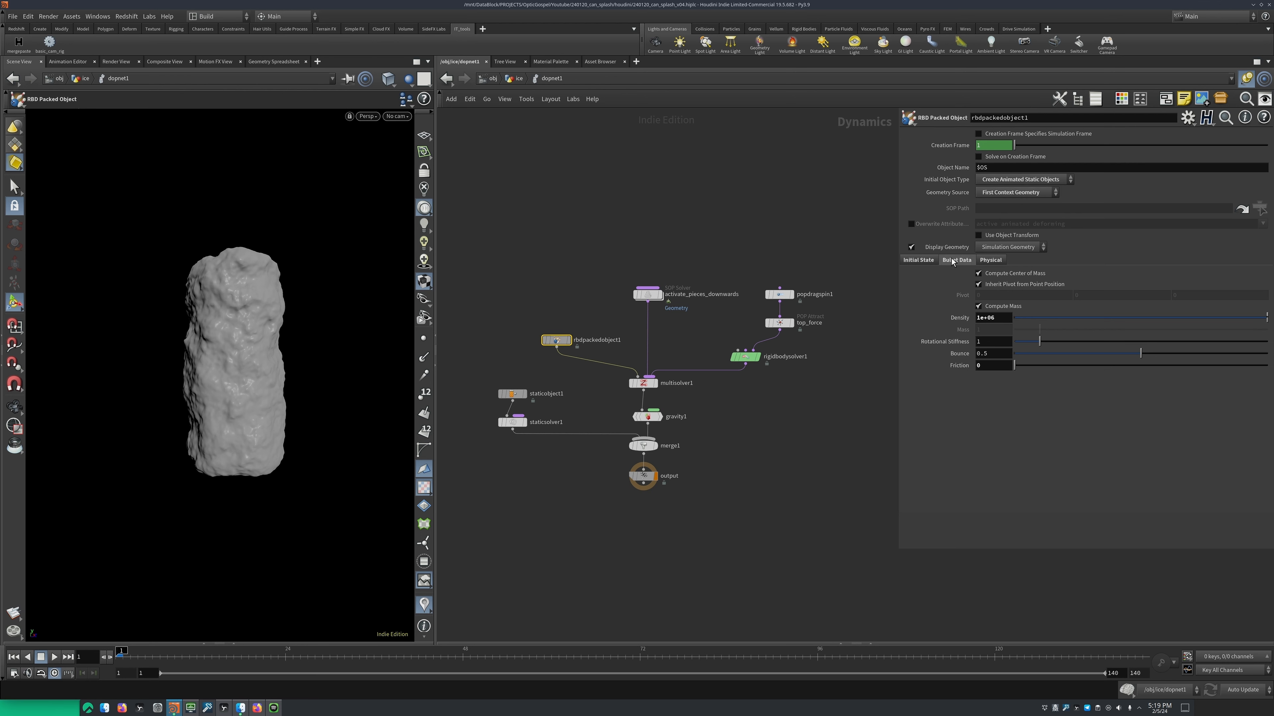
pyautogui.click(925, 260)
pyautogui.click(956, 261)
pyautogui.click(985, 261)
# Select rigidbodysolver1 and review its RBD, Fracture and Bullet settings
pyautogui.click(745, 357)
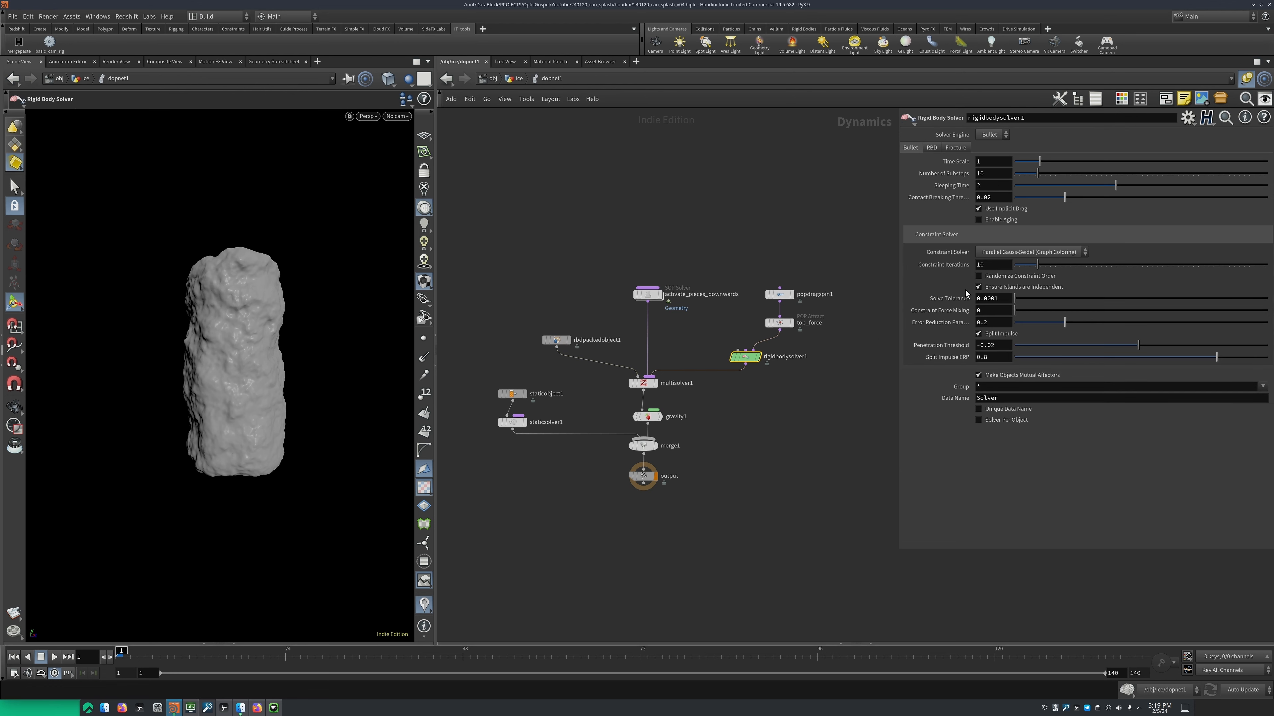
pyautogui.click(931, 147)
pyautogui.click(954, 147)
pyautogui.click(910, 148)
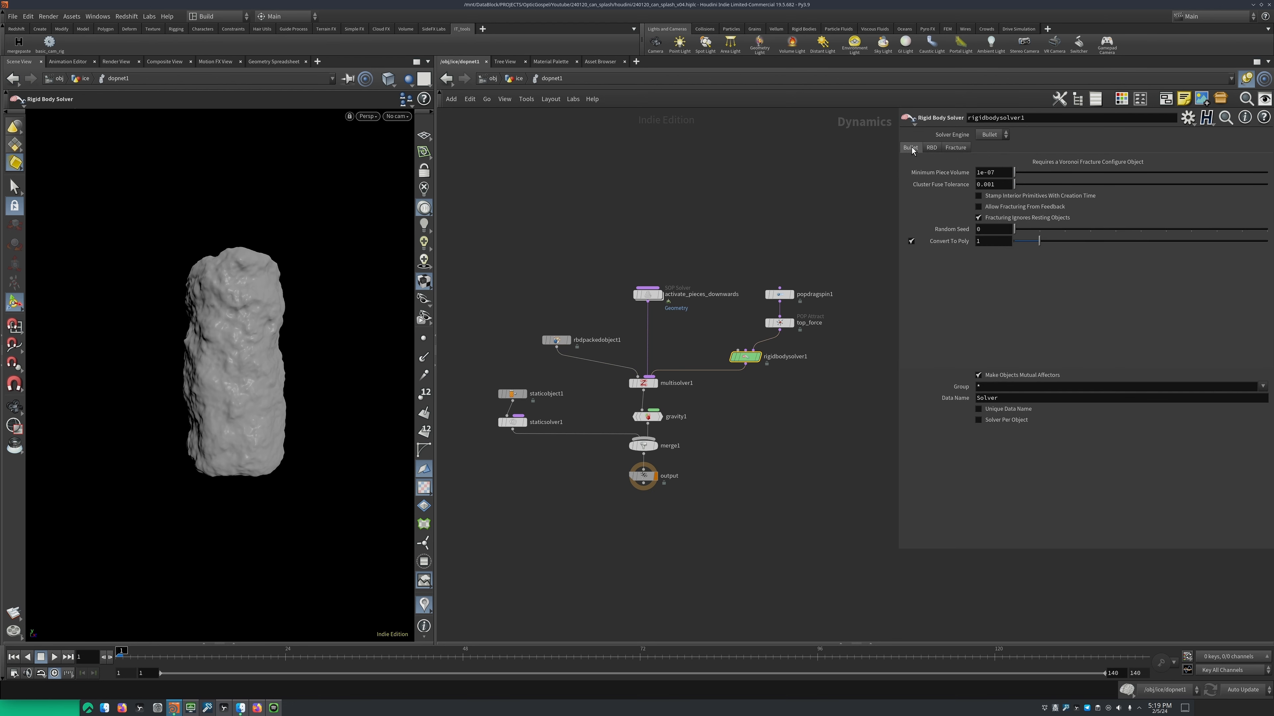
pyautogui.moveTo(697, 326); pyautogui.dragTo(736, 343, button='middle')
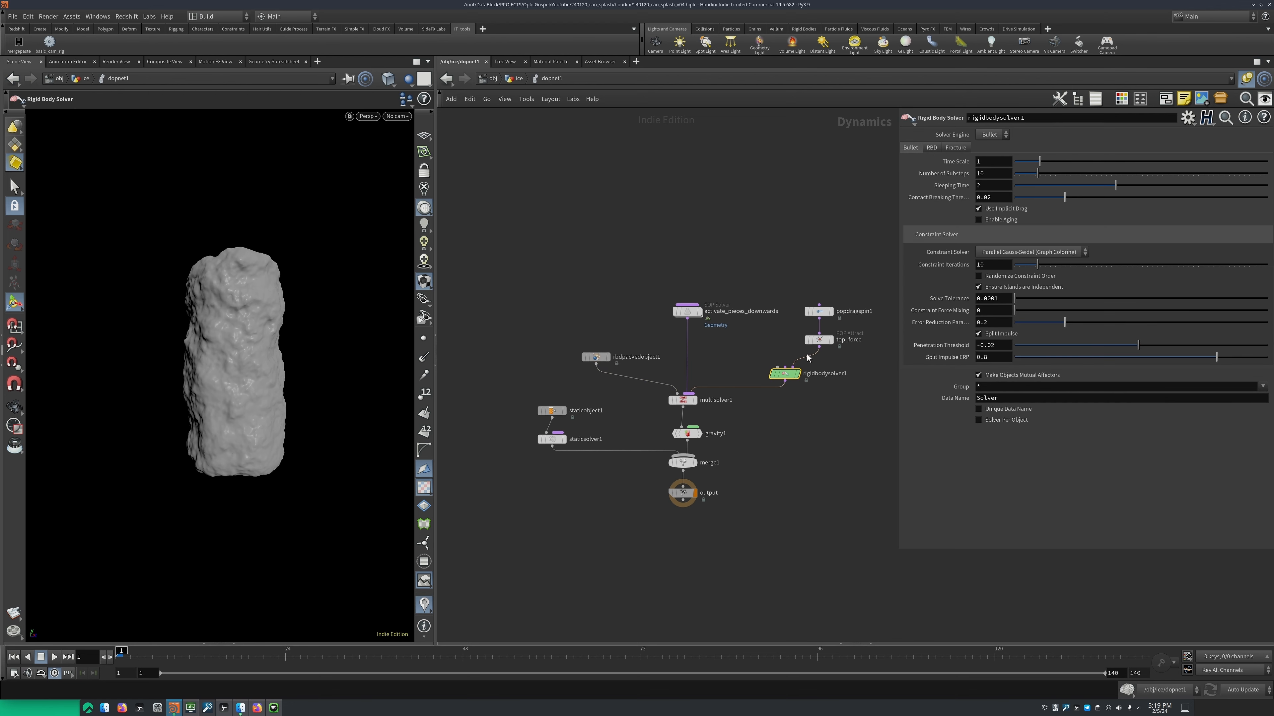
# Return to the ice network and set the display flag on dopnet1
pyautogui.click(513, 82)
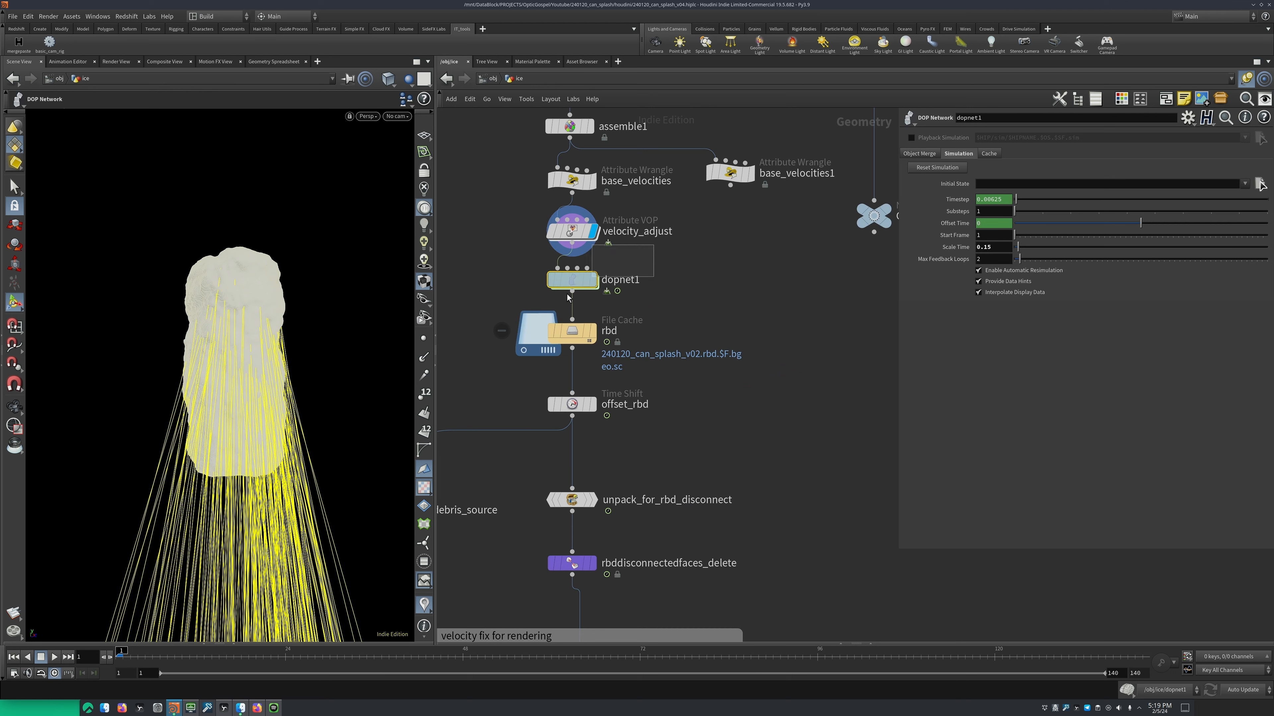
pyautogui.press('r')
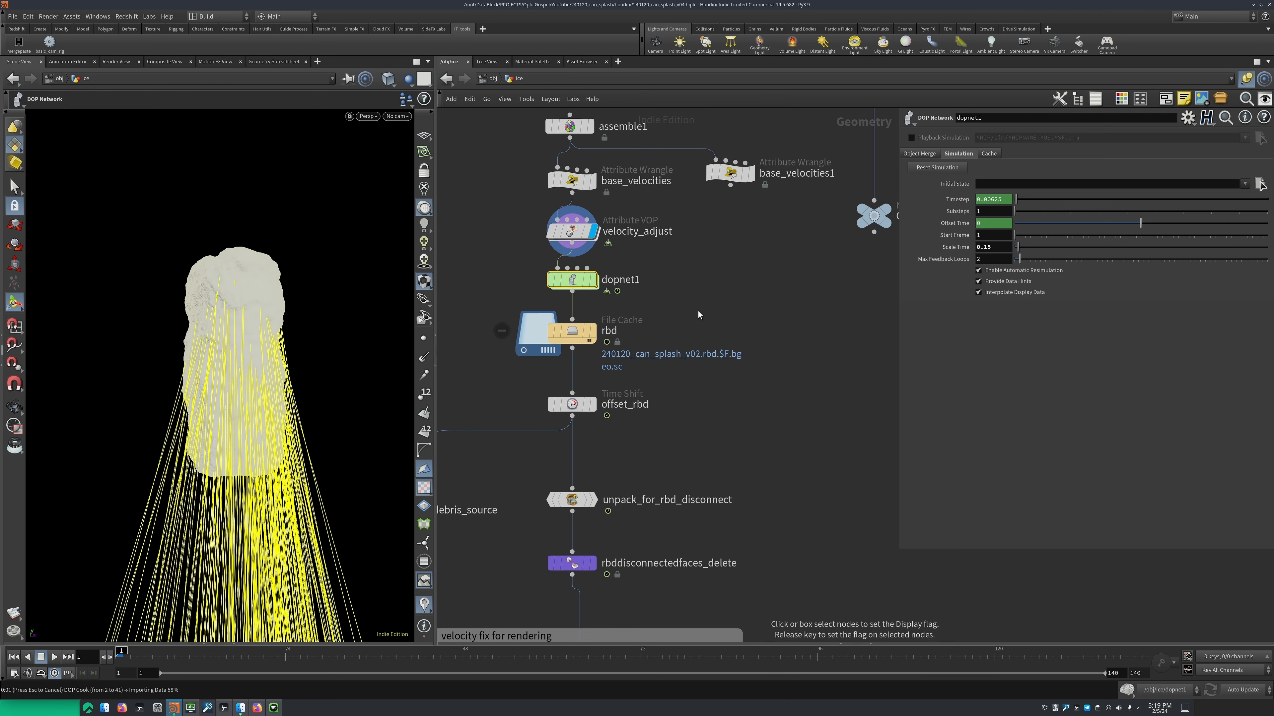
pyautogui.moveTo(699, 349); pyautogui.dragTo(793, 386, button='middle')
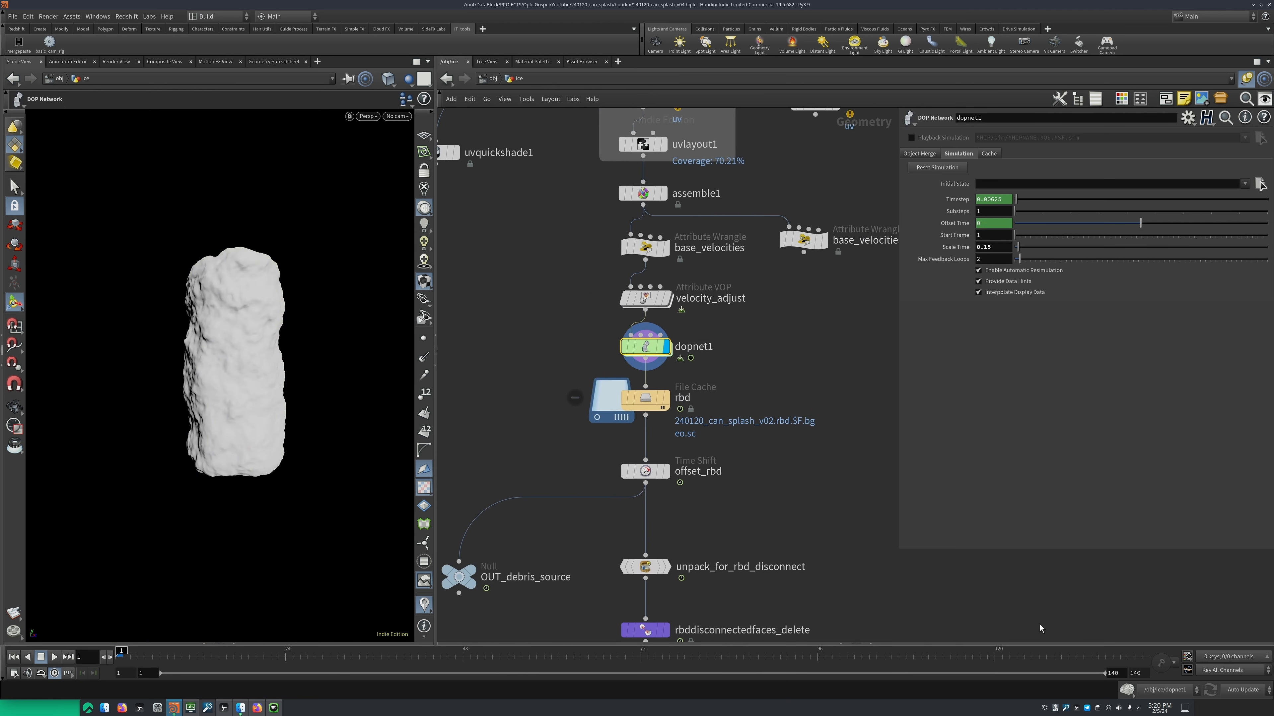
# Reset dopnet1's simulation, disable simulation, and open the activate_pieces_downwards SOP solver inside dopnet1
pyautogui.click(938, 167)
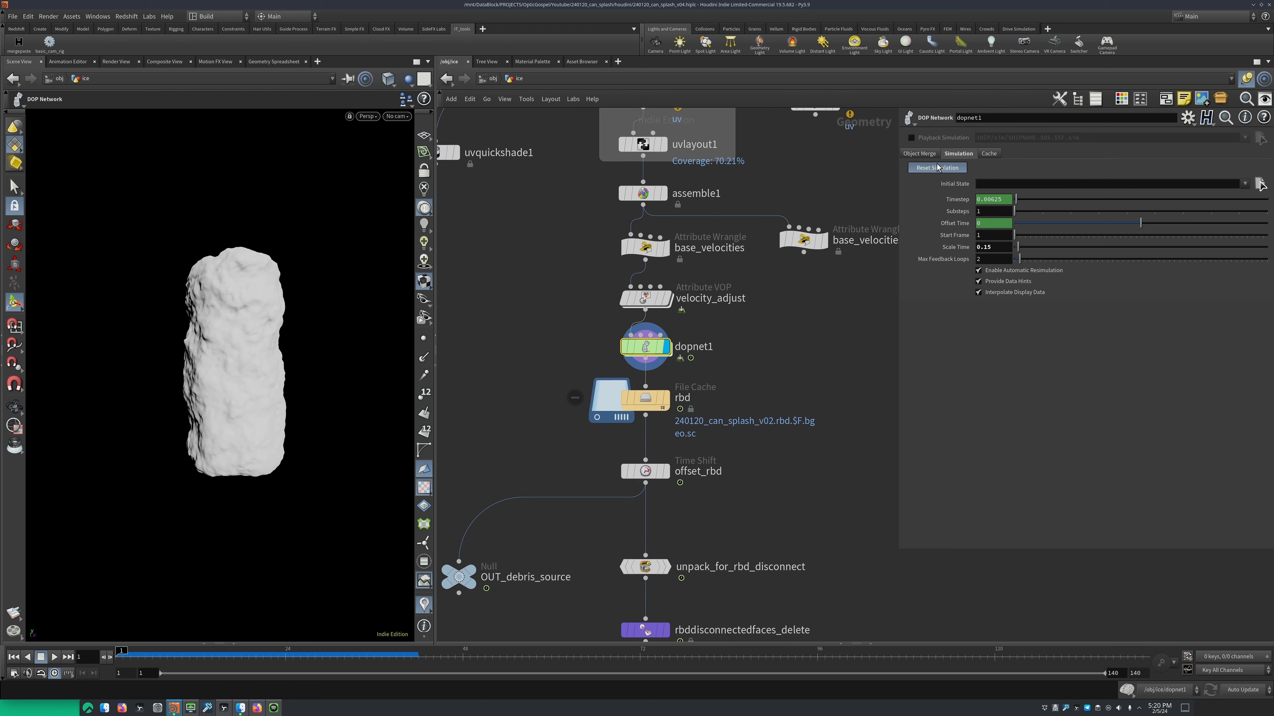
pyautogui.click(1126, 691)
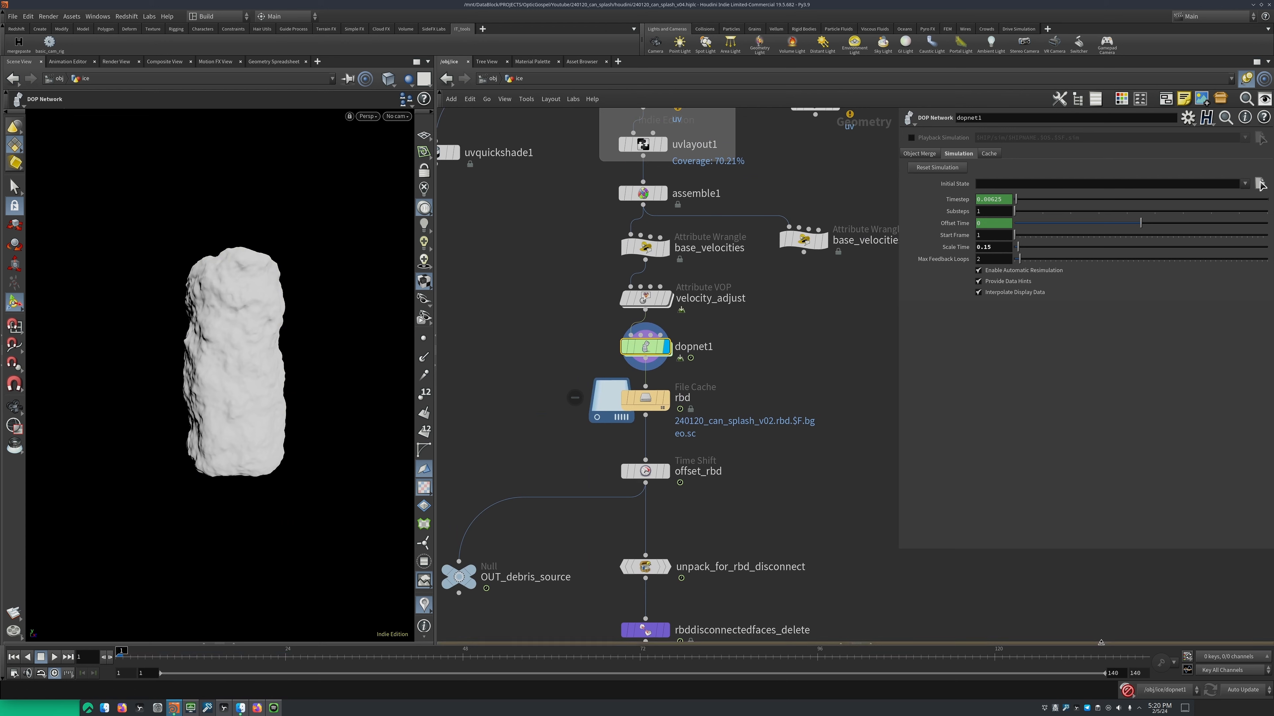
pyautogui.doubleClick(645, 347)
pyautogui.click(688, 312)
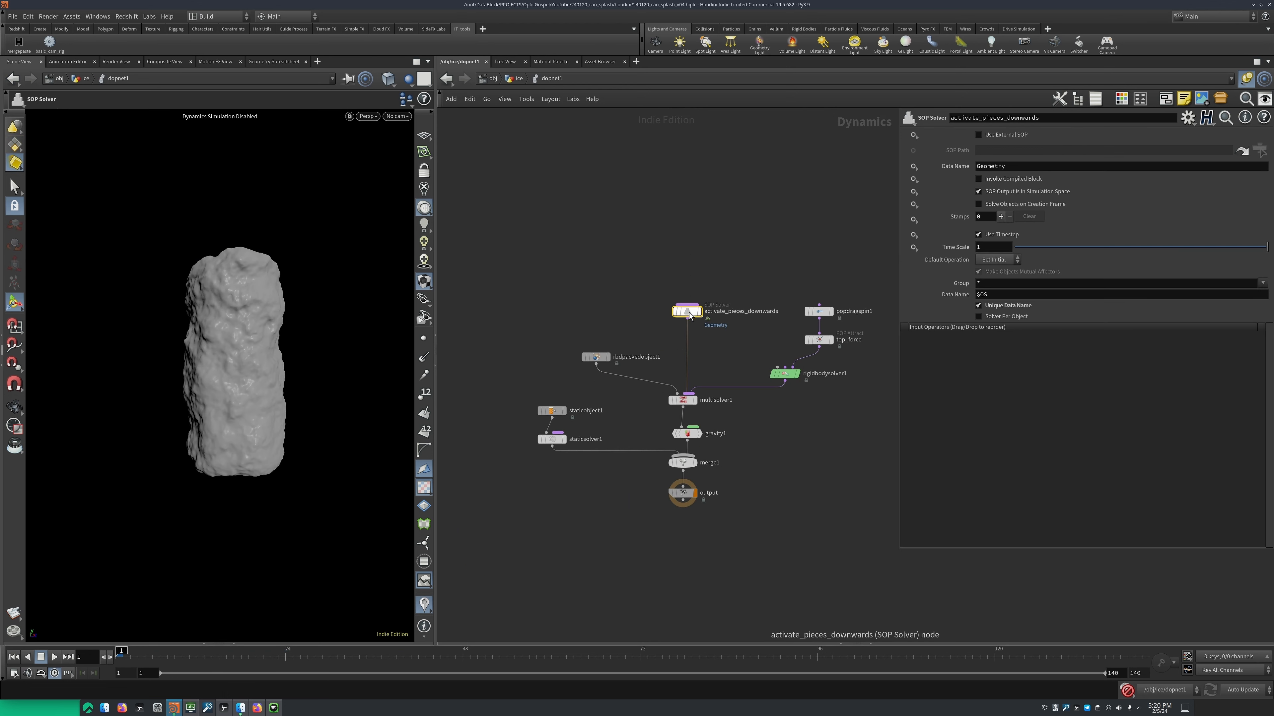
pyautogui.scroll(2, 689, 314)
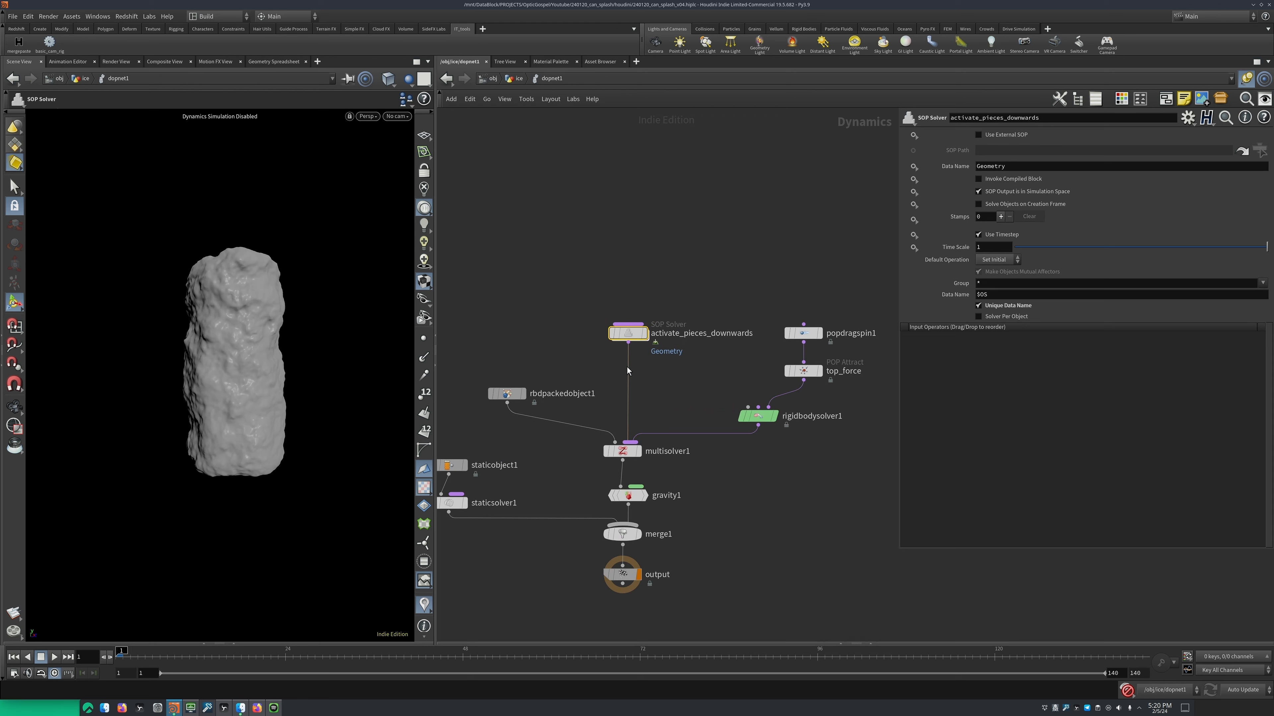
pyautogui.doubleClick(624, 335)
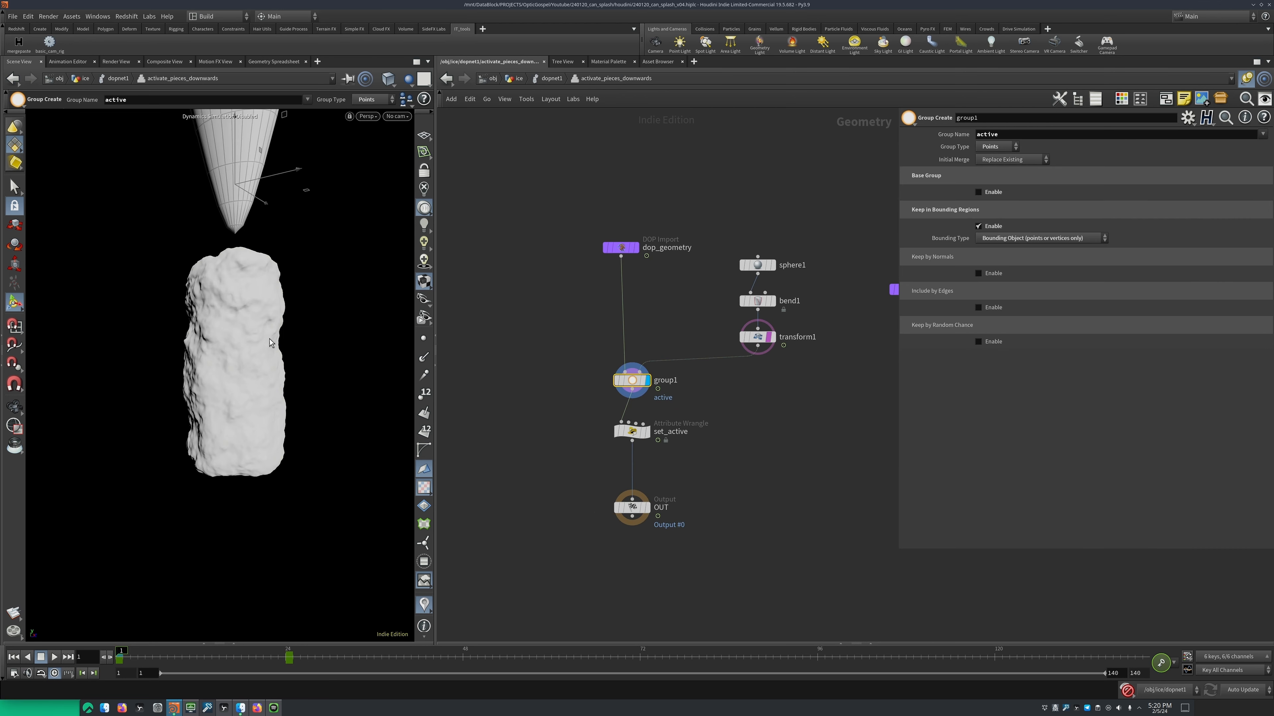
# Play the animated bounding object passing down through the ice block and inspect the active group in wireframe
pyautogui.keyDown('alt'); pyautogui.moveTo(269, 339); pyautogui.dragTo(244, 272, button='right'); pyautogui.keyUp('alt')
pyautogui.keyDown('alt'); pyautogui.moveTo(244, 272); pyautogui.dragTo(262, 324, button='middle'); pyautogui.keyUp('alt')
pyautogui.keyDown('alt'); pyautogui.moveTo(262, 324); pyautogui.dragTo(252, 336); pyautogui.keyUp('alt')
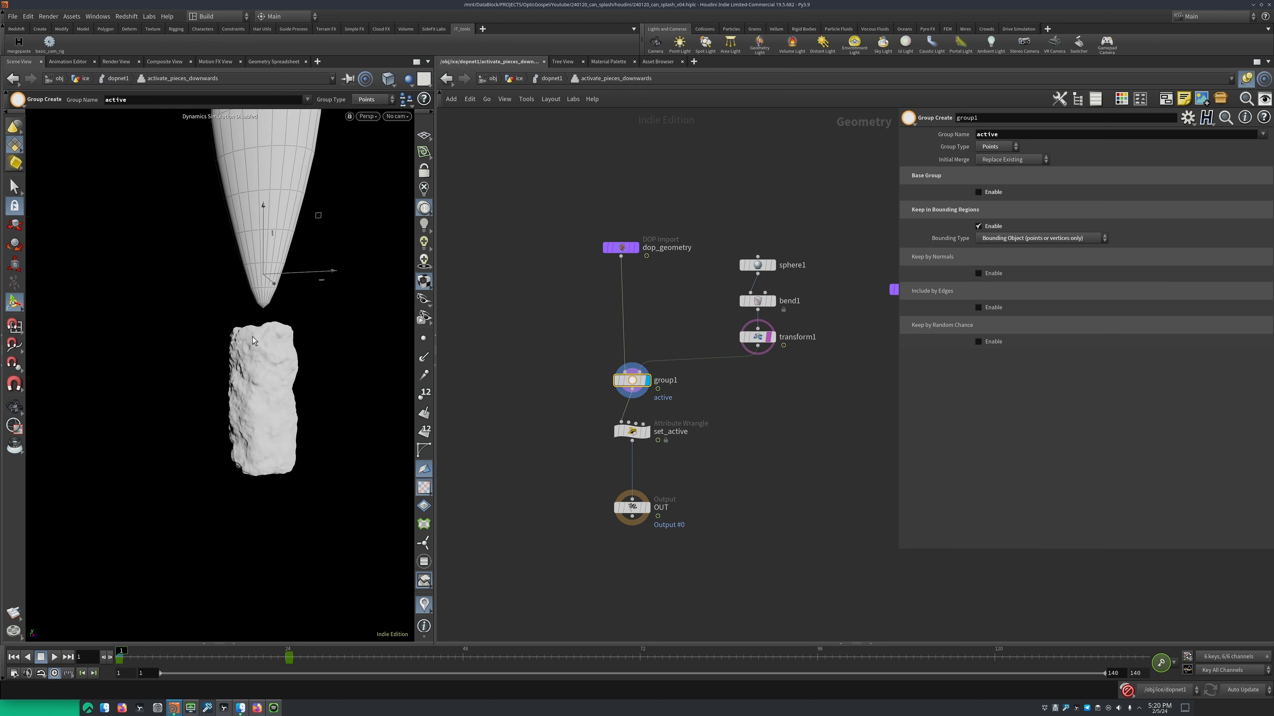
pyautogui.press('Up')
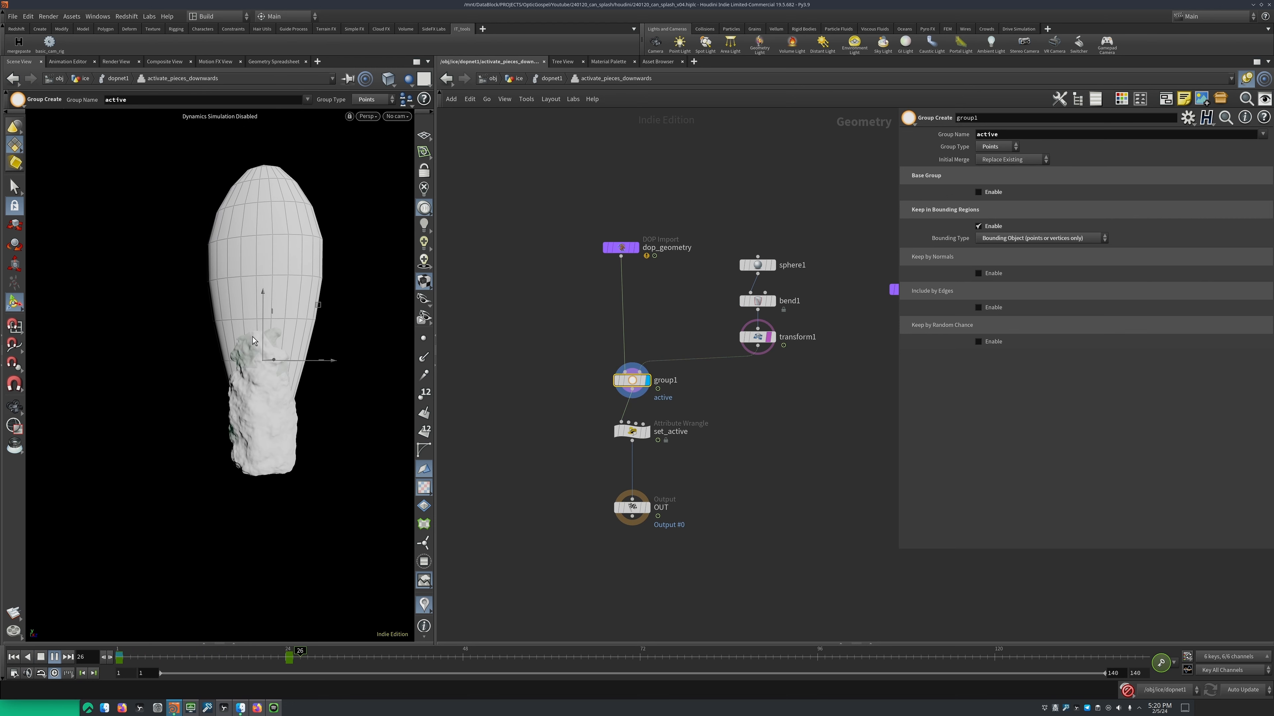
pyautogui.press('Up')
pyautogui.moveTo(252, 336)
pyautogui.keyDown('alt'); pyautogui.mouseDown()
pyautogui.moveTo(295, 361)
pyautogui.moveTo(270, 304)
pyautogui.moveTo(253, 335)
pyautogui.moveTo(297, 557)
pyautogui.mouseUp(); pyautogui.keyUp('alt')
pyautogui.hotkey('shift', 'w')
pyautogui.scroll(3, 271, 305)
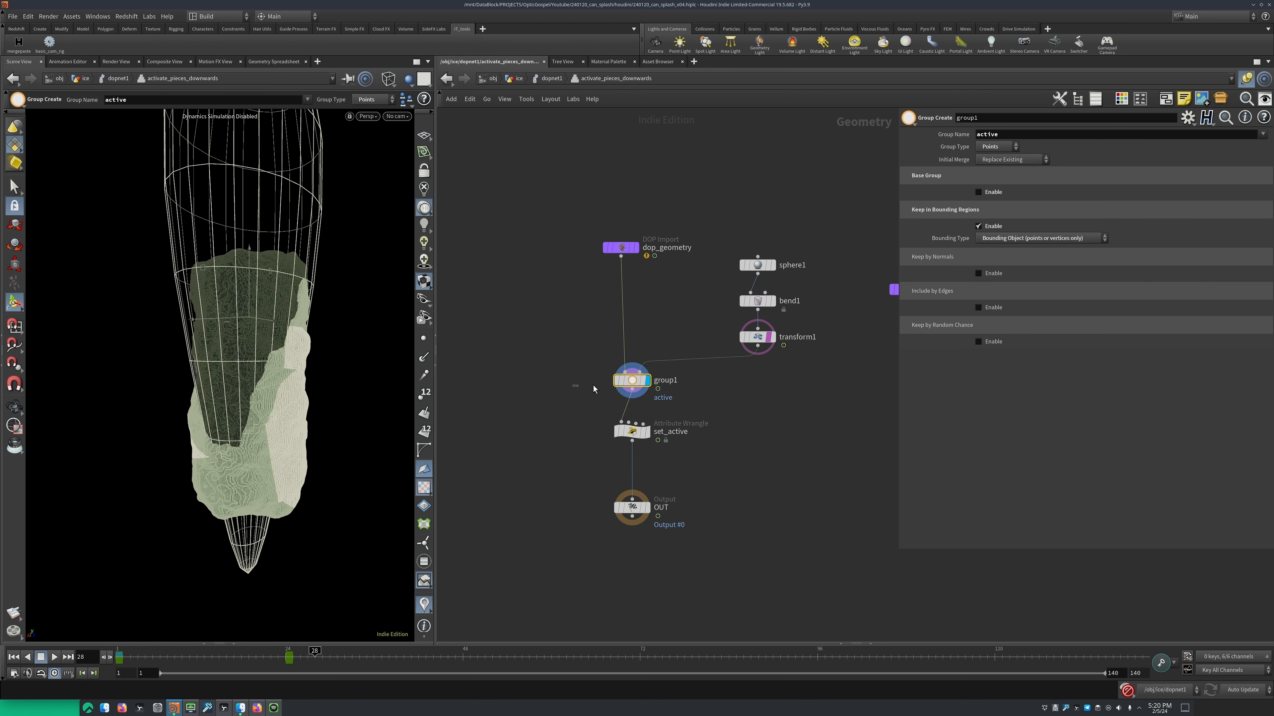
# Display sphere1 and transform1 in turn to examine how the bounding shape is built
pyautogui.moveTo(593, 385); pyautogui.dragTo(672, 404)
pyautogui.moveTo(723, 255); pyautogui.dragTo(674, 303, button='middle')
pyautogui.moveTo(673, 301); pyautogui.dragTo(737, 317)
pyautogui.press('r')
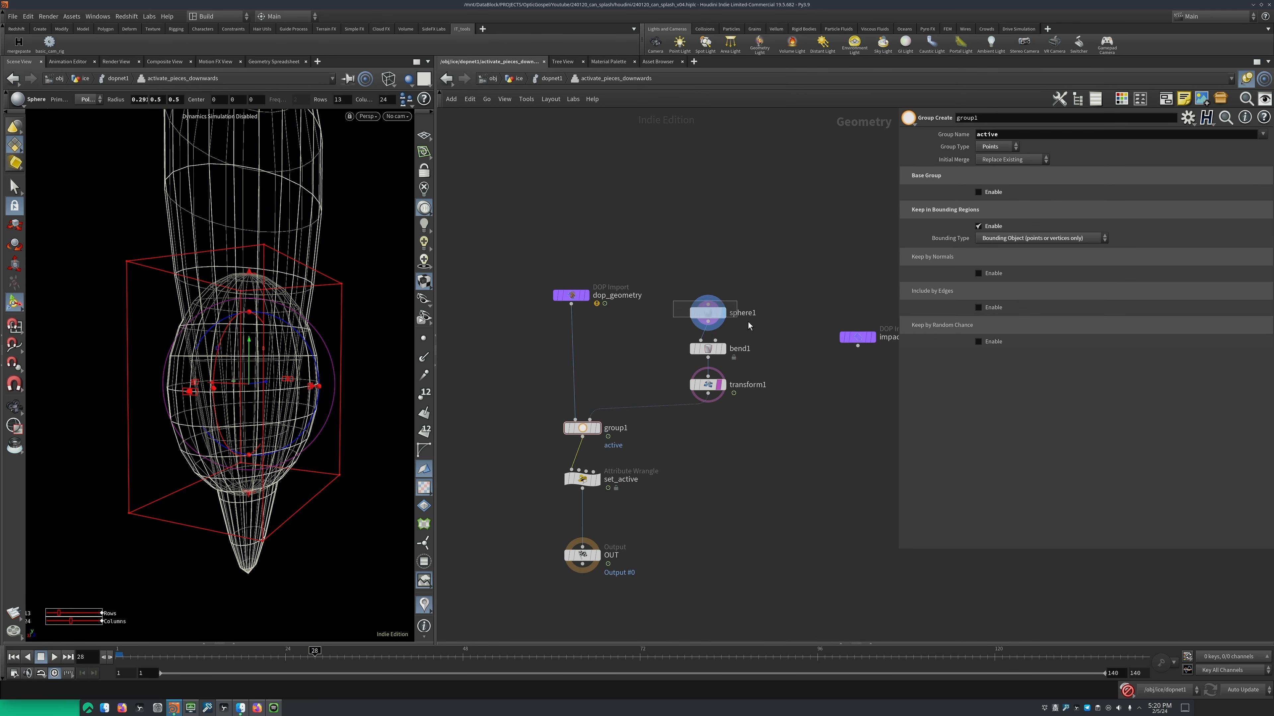
pyautogui.press('r')
pyautogui.moveTo(658, 337); pyautogui.dragTo(717, 402)
pyautogui.press('r')
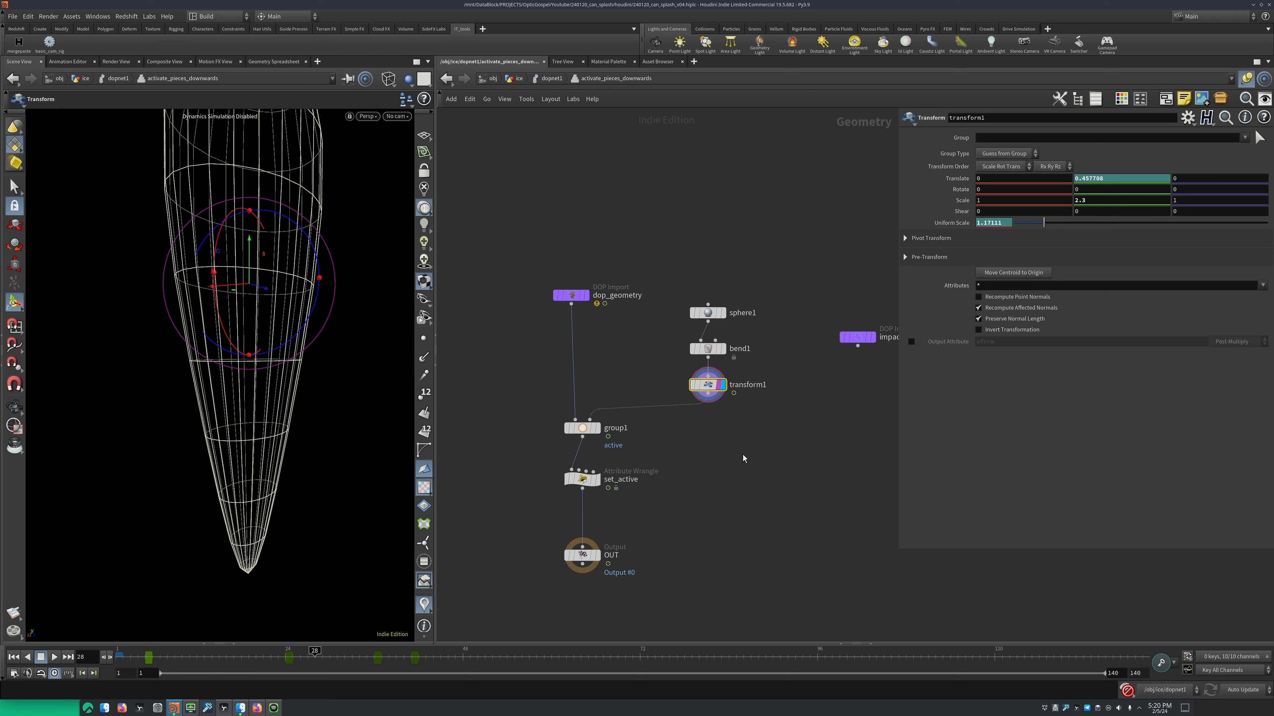
pyautogui.moveTo(743, 457); pyautogui.dragTo(752, 431, button='middle')
# Display group1 again and review its group name and available bounding types
pyautogui.press('r')
pyautogui.moveTo(548, 390); pyautogui.dragTo(619, 418)
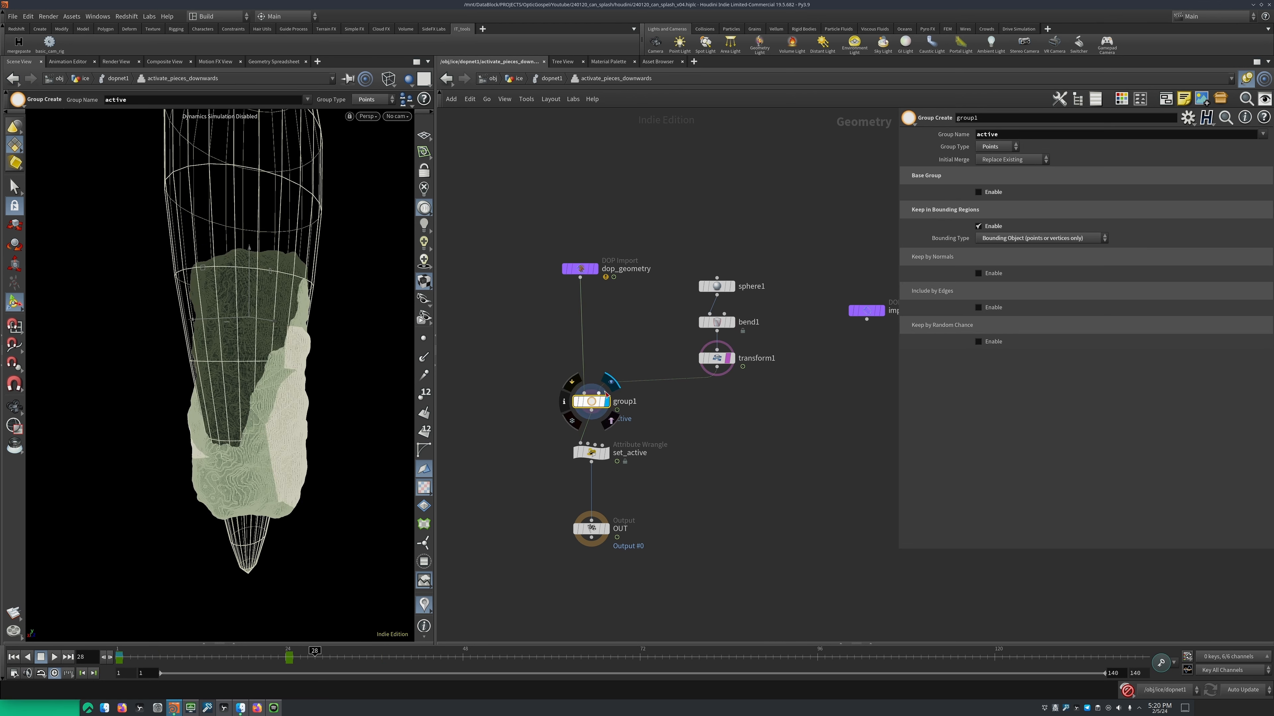
pyautogui.click(1024, 136)
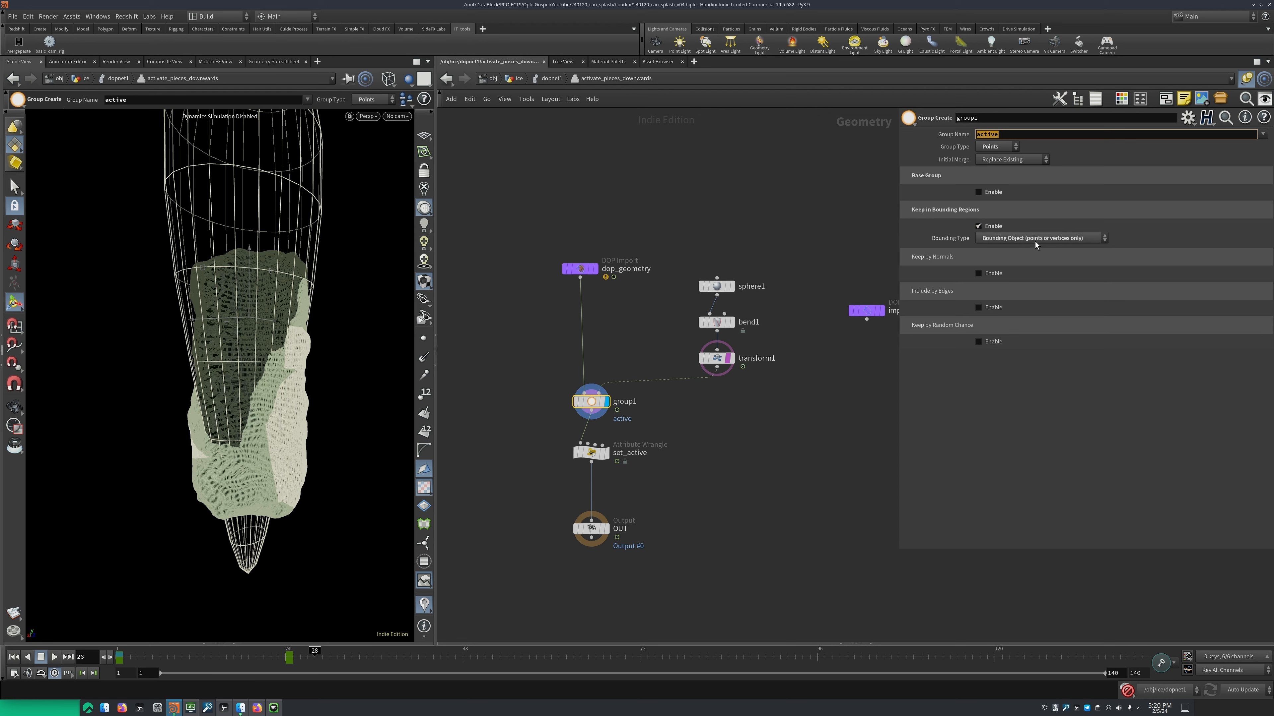
pyautogui.click(1059, 241)
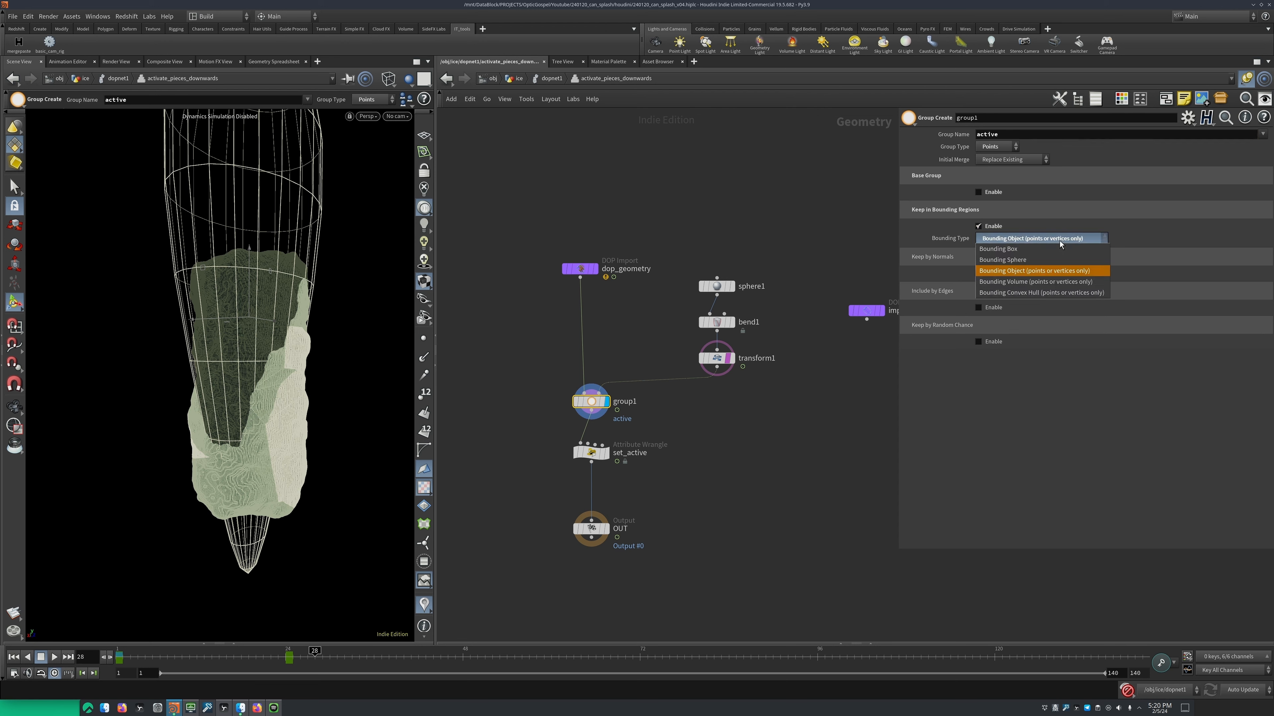
pyautogui.click(798, 252)
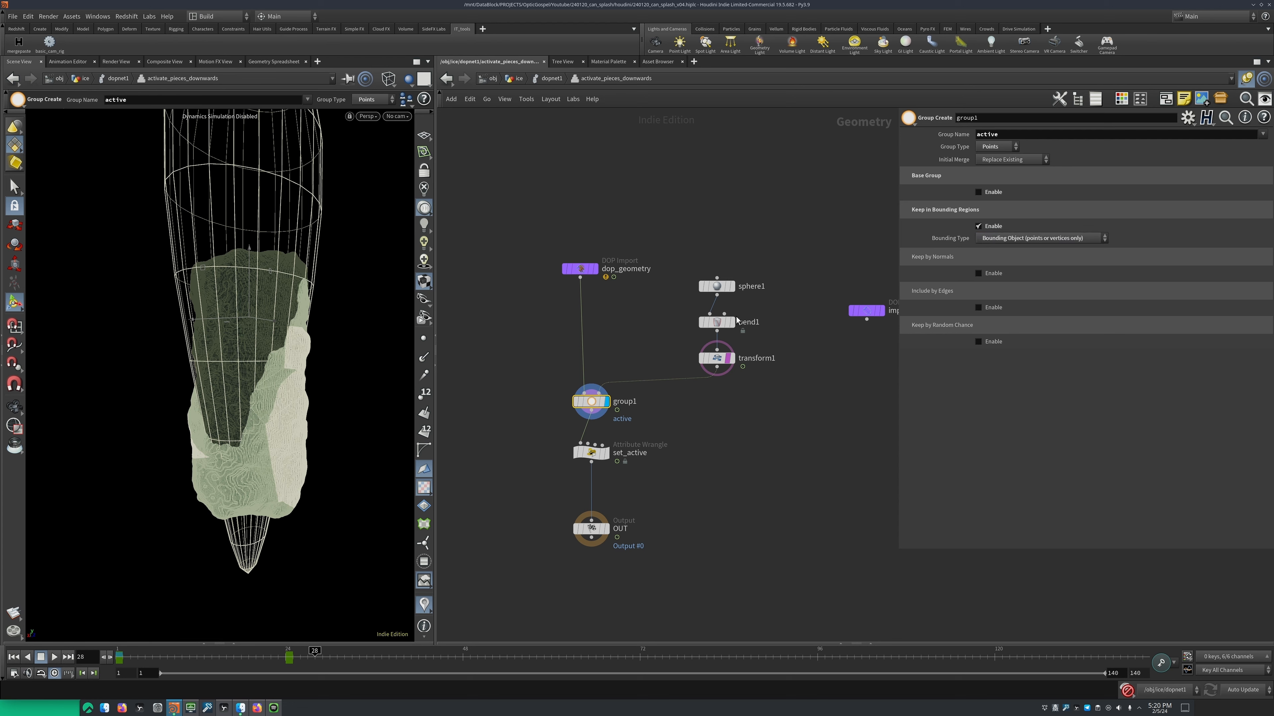
# Display the set_active wrangle and review its VEX expression and the point group it runs on
pyautogui.click(606, 452)
pyautogui.moveTo(525, 451); pyautogui.dragTo(529, 417, button='middle')
pyautogui.moveTo(530, 401); pyautogui.dragTo(583, 422)
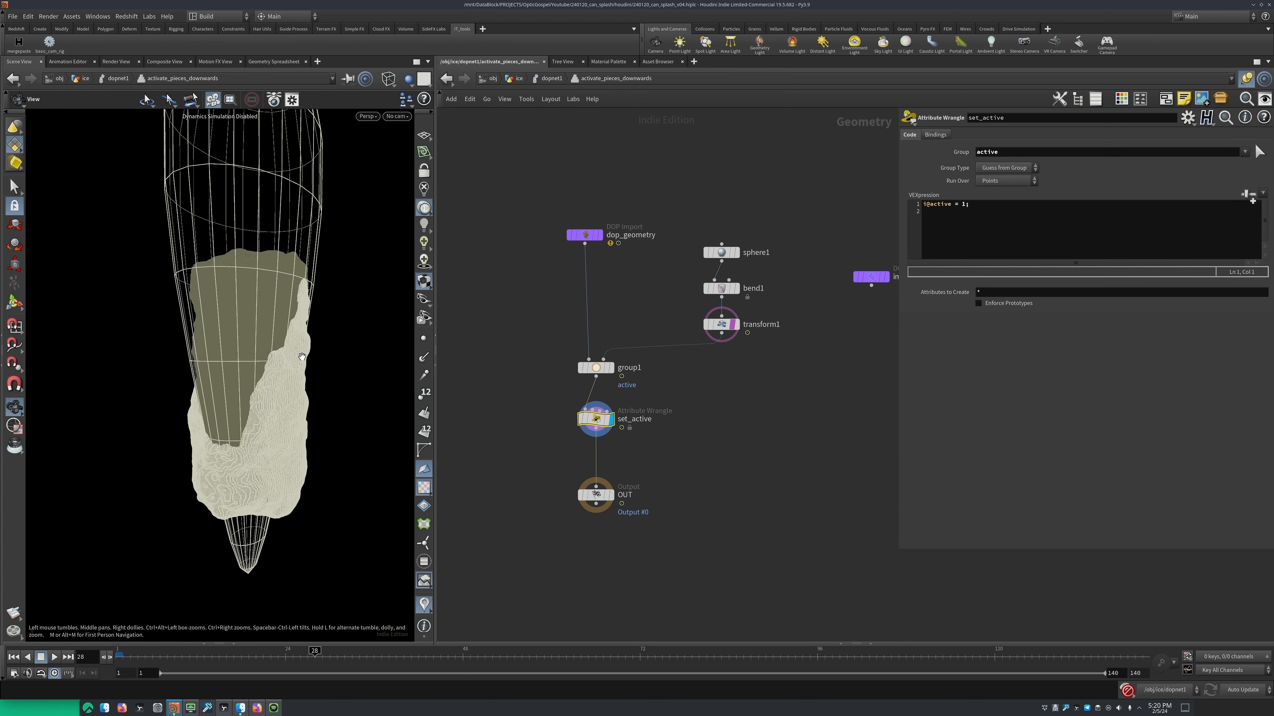
pyautogui.keyDown('alt'); pyautogui.moveTo(361, 391); pyautogui.dragTo(324, 363); pyautogui.keyUp('alt')
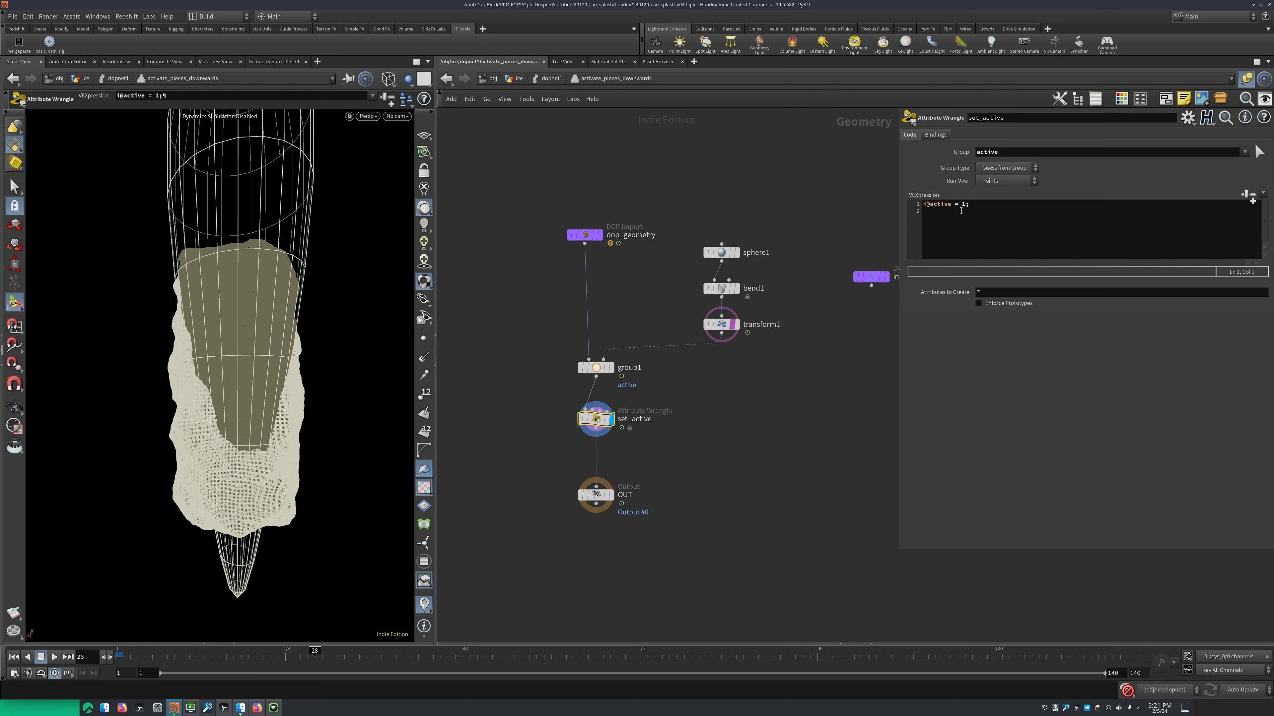
pyautogui.moveTo(995, 208); pyautogui.dragTo(891, 206)
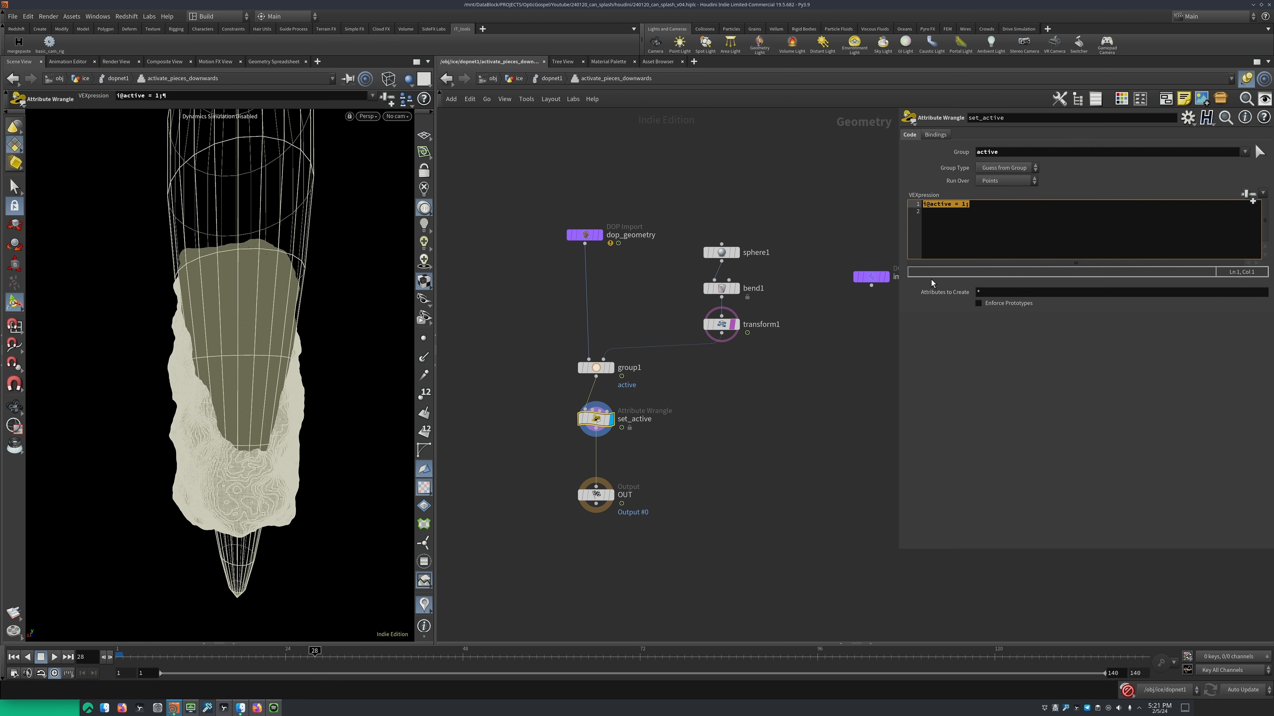
pyautogui.click(1065, 152)
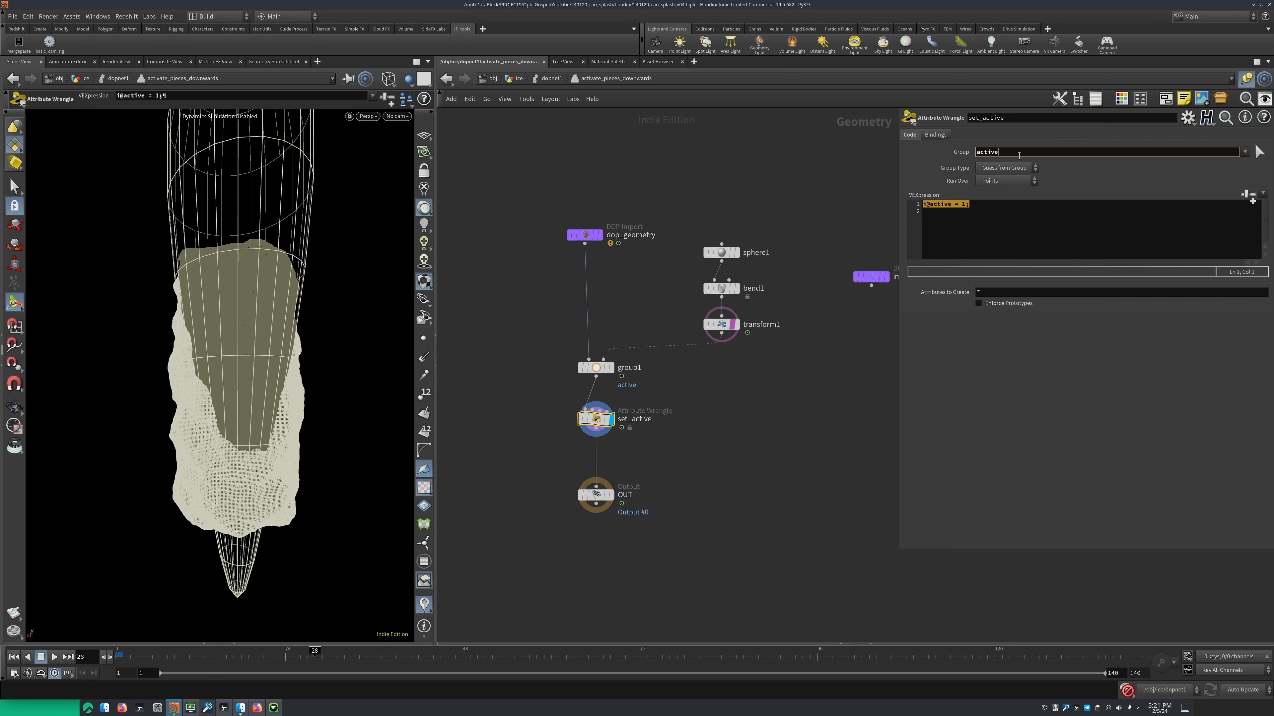
pyautogui.moveTo(1018, 154); pyautogui.dragTo(937, 175)
# Return to the dopnet1 network and examine top_force's settings and its attractor position above the ice block
pyautogui.scroll(-2, 741, 225)
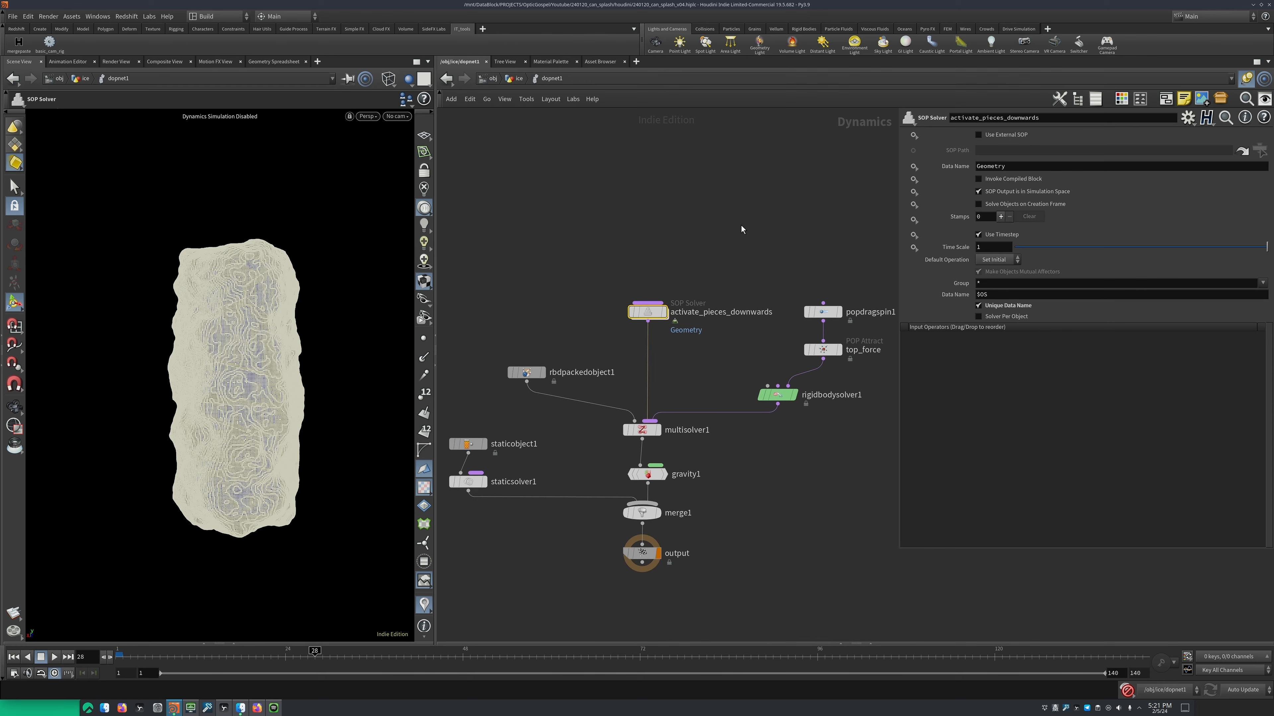
pyautogui.moveTo(281, 293)
pyautogui.keyDown('alt'); pyautogui.mouseDown()
pyautogui.moveTo(226, 295)
pyautogui.moveTo(263, 286)
pyautogui.mouseUp(); pyautogui.keyUp('alt')
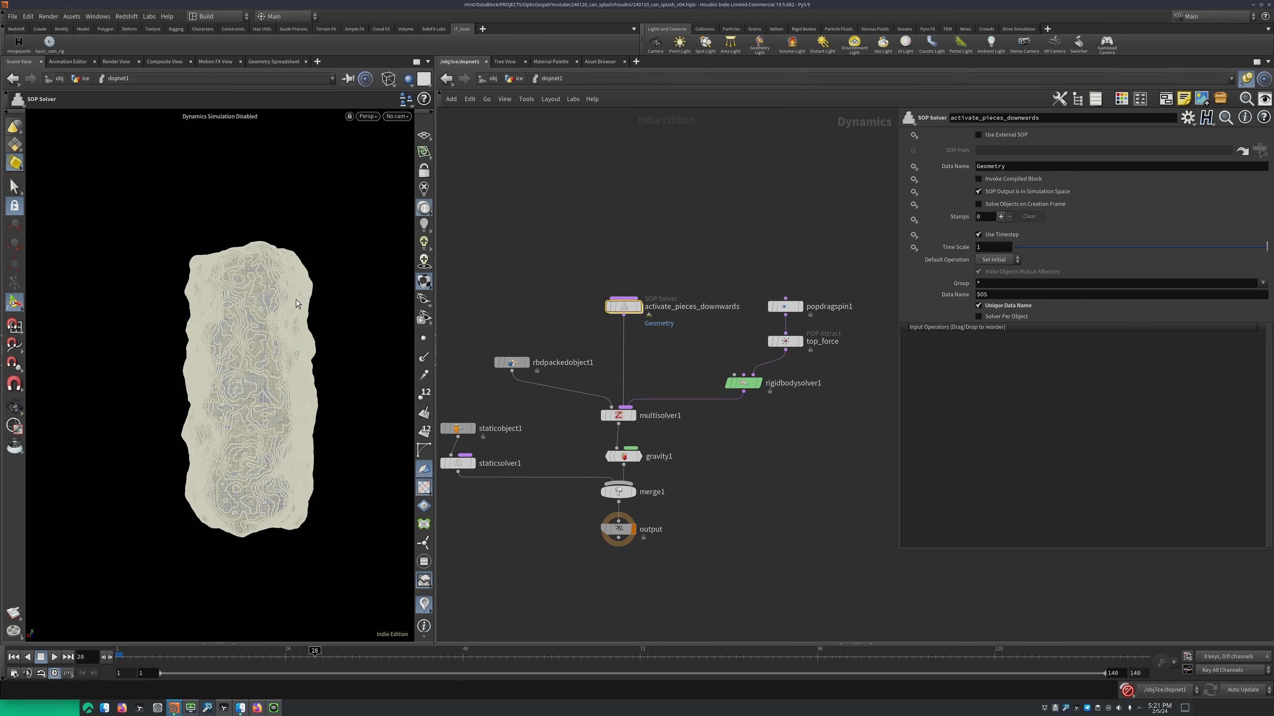
pyautogui.moveTo(802, 350); pyautogui.dragTo(702, 364, button='middle')
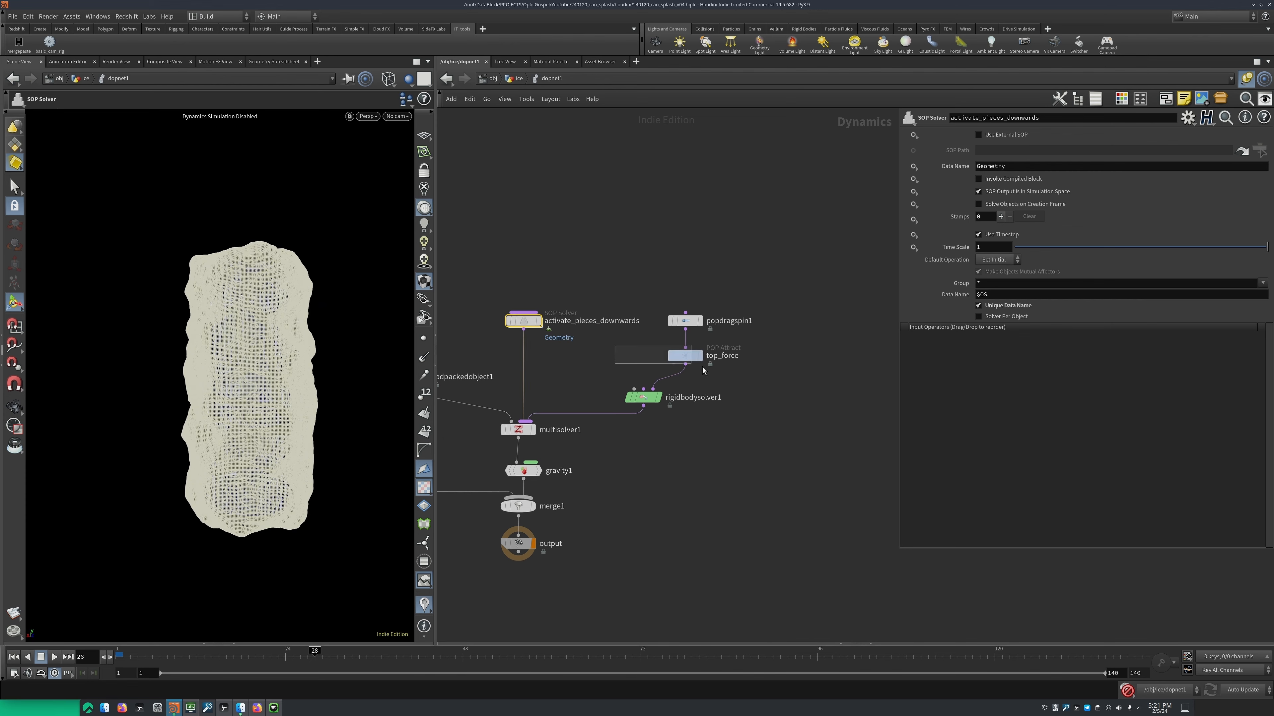
pyautogui.click(685, 355)
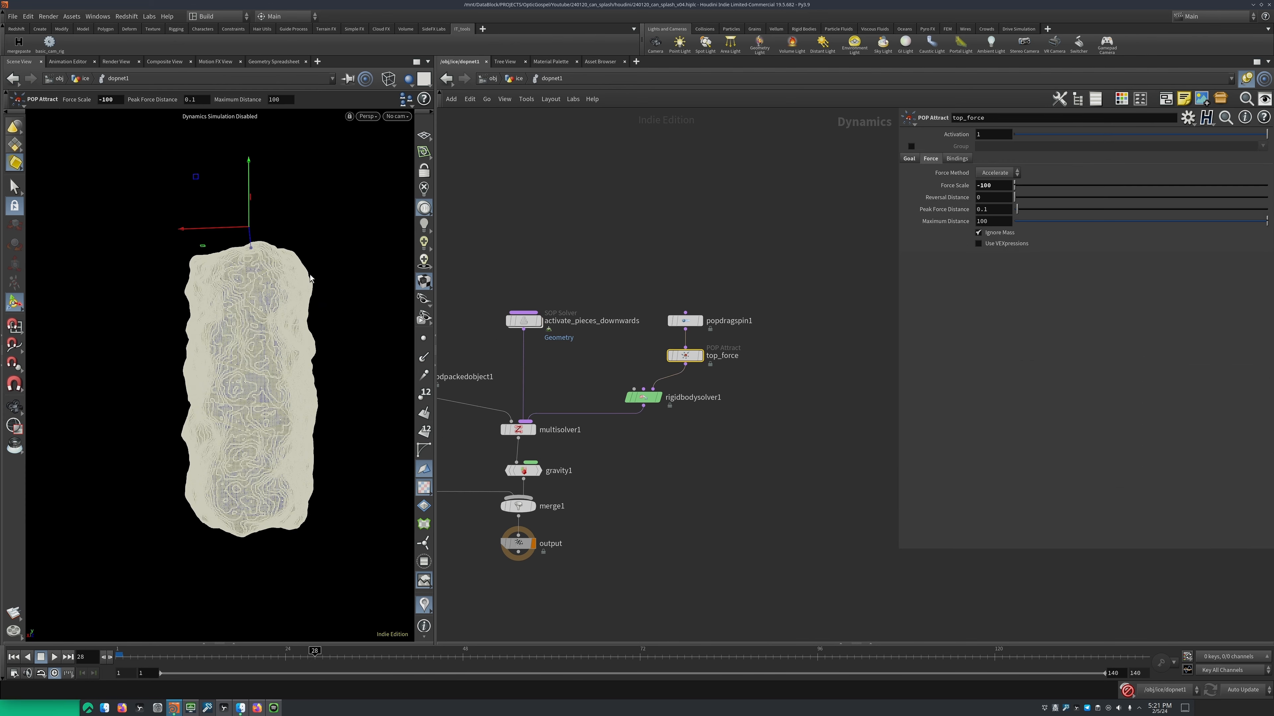
pyautogui.keyDown('alt'); pyautogui.moveTo(310, 278); pyautogui.dragTo(198, 242); pyautogui.keyUp('alt')
pyautogui.keyDown('alt'); pyautogui.moveTo(383, 202); pyautogui.dragTo(301, 271, button='middle'); pyautogui.keyUp('alt')
pyautogui.keyDown('alt'); pyautogui.moveTo(289, 278); pyautogui.dragTo(310, 267, button='right'); pyautogui.keyUp('alt')
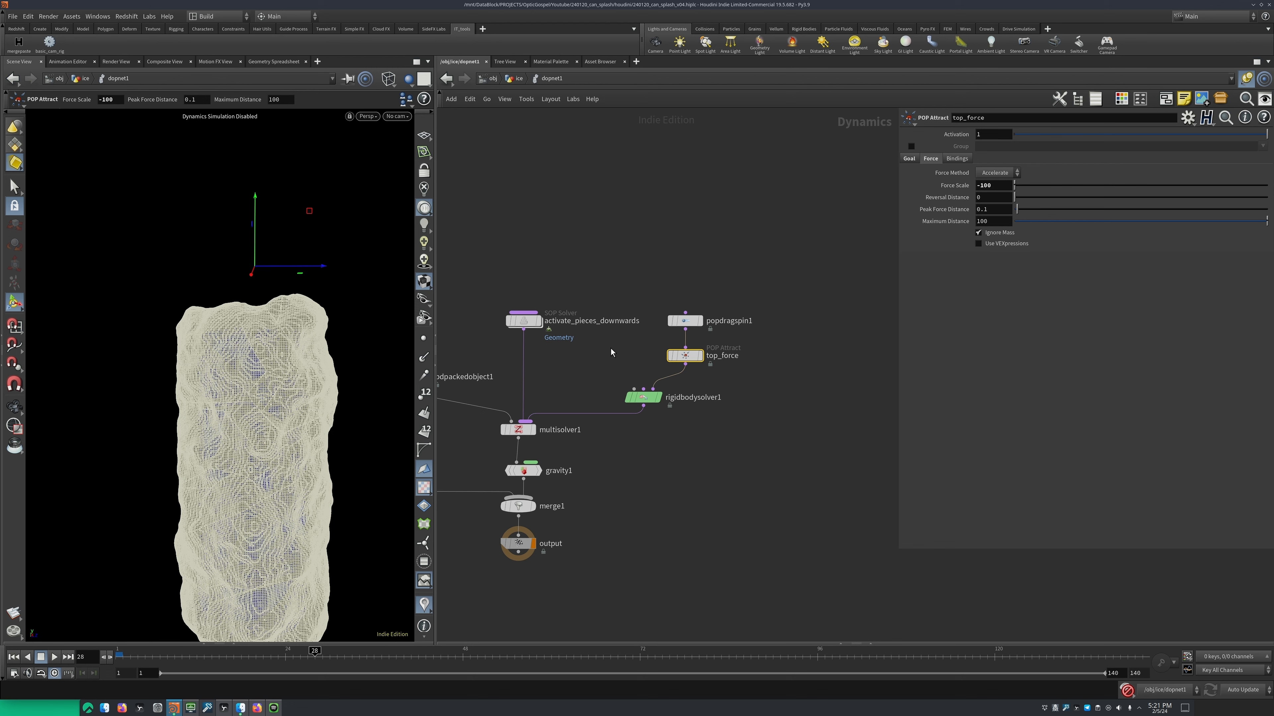
pyautogui.keyDown('alt'); pyautogui.moveTo(205, 308); pyautogui.dragTo(242, 299); pyautogui.keyUp('alt')
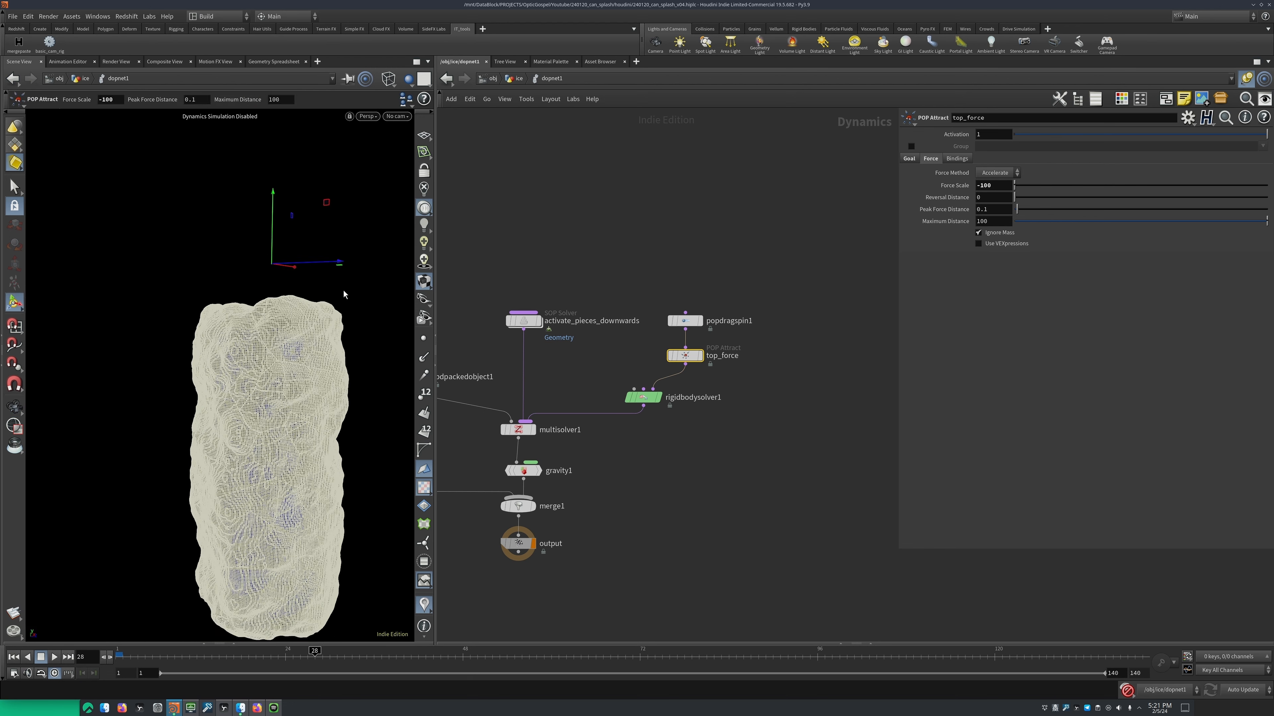
# Select popdragspin1 and review its goal axis, spin speed and spin resistance
pyautogui.moveTo(621, 319); pyautogui.dragTo(583, 320, button='middle')
pyautogui.click(648, 322)
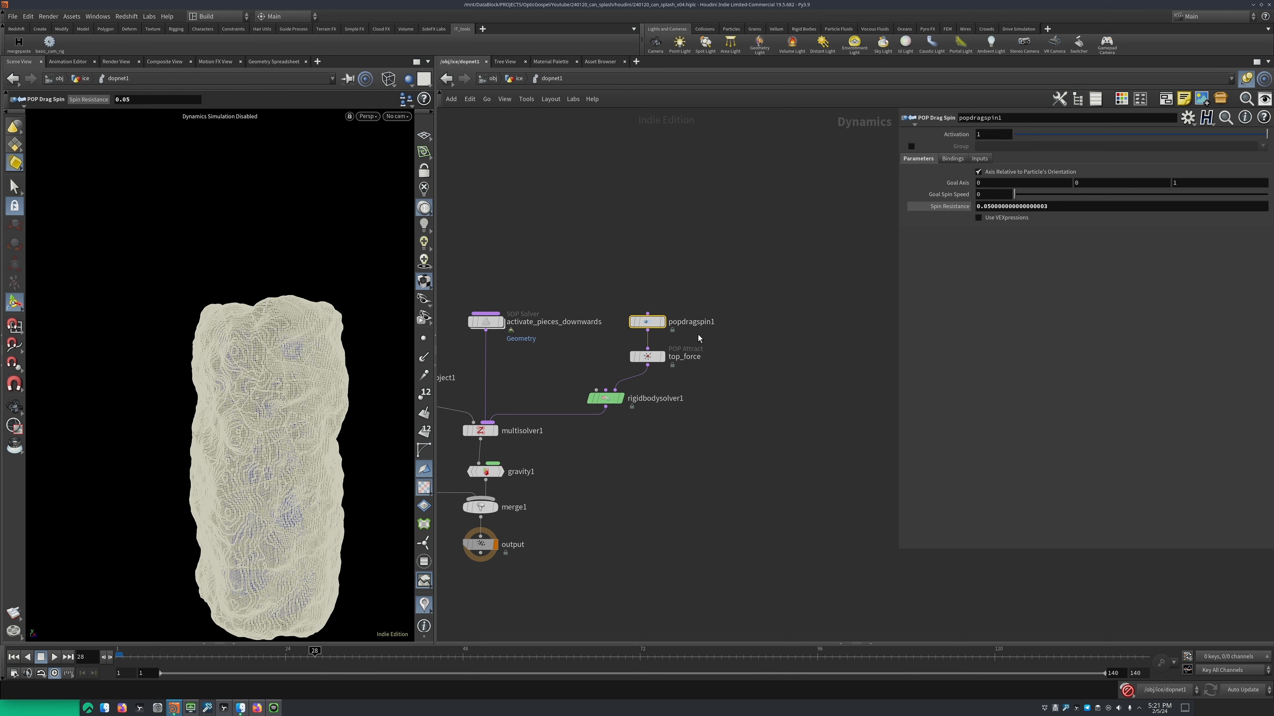
pyautogui.moveTo(670, 336); pyautogui.dragTo(729, 344, button='middle')
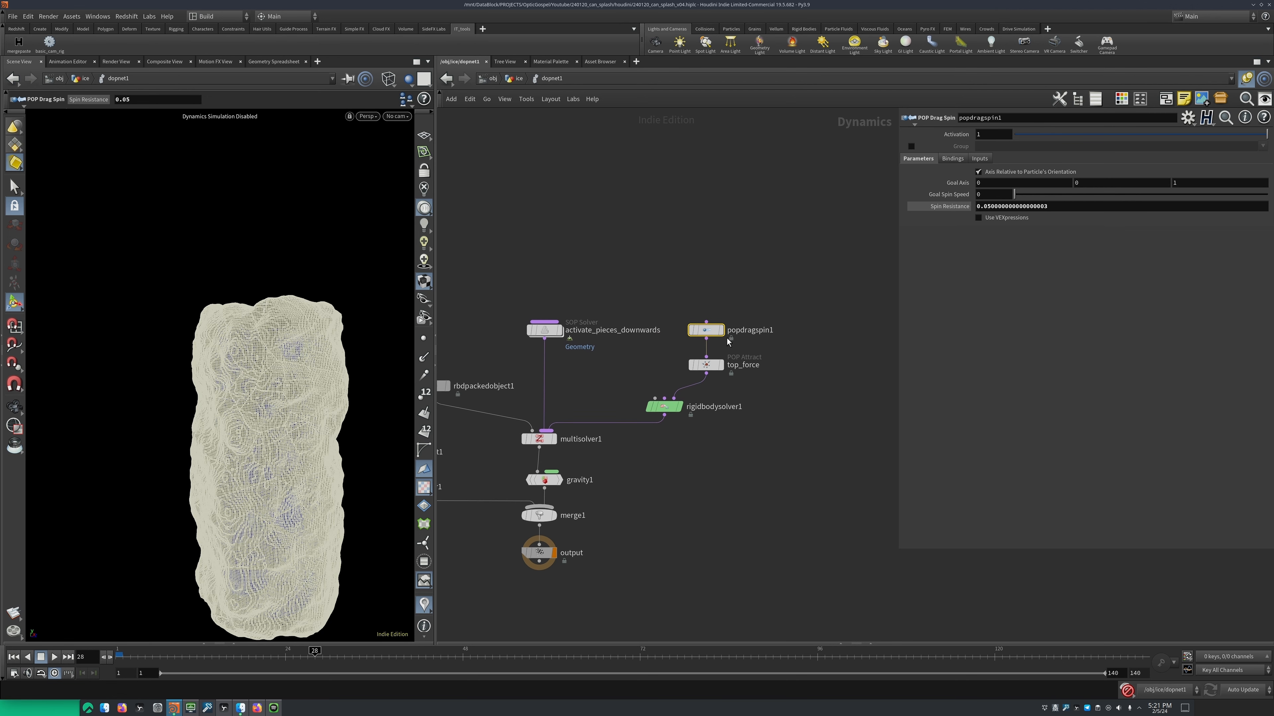
# Review staticobject1's collision settings, trace its OUT_col source in the ice network, and return to dopnet1
pyautogui.moveTo(728, 342); pyautogui.dragTo(875, 330, button='middle')
pyautogui.click(525, 437)
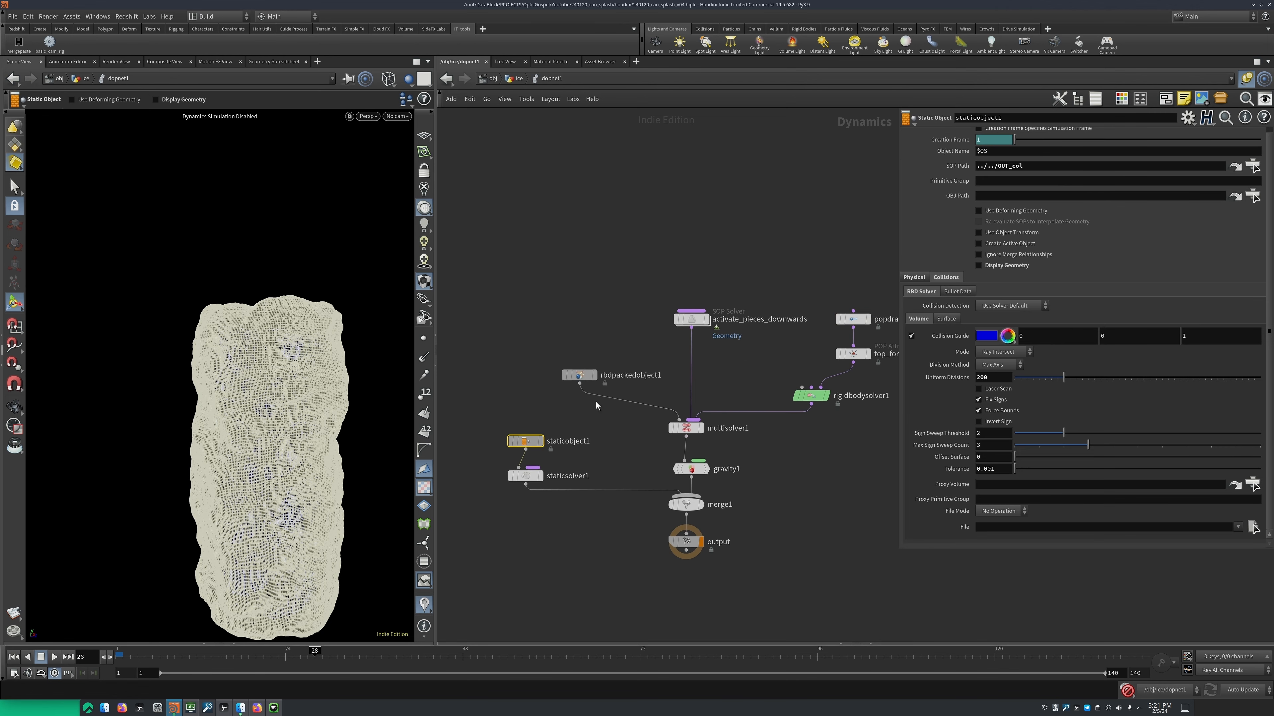
pyautogui.moveTo(666, 401); pyautogui.dragTo(683, 333, button='middle')
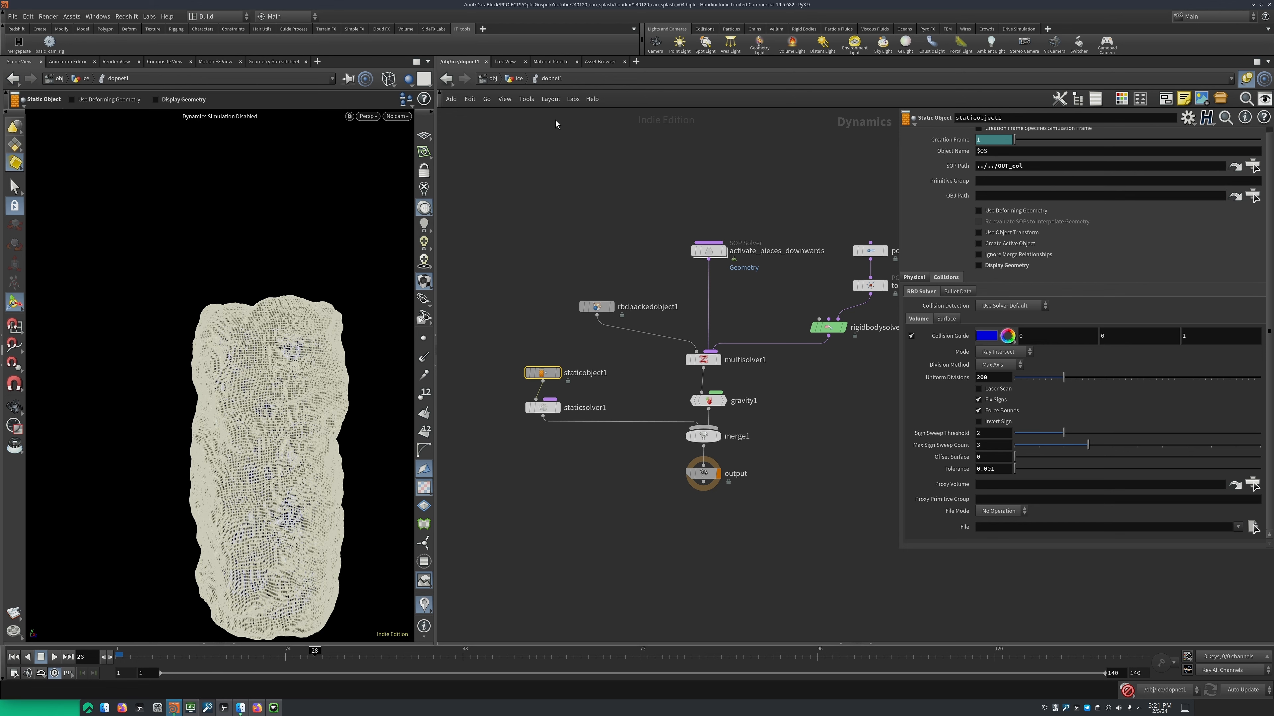
pyautogui.press('u')
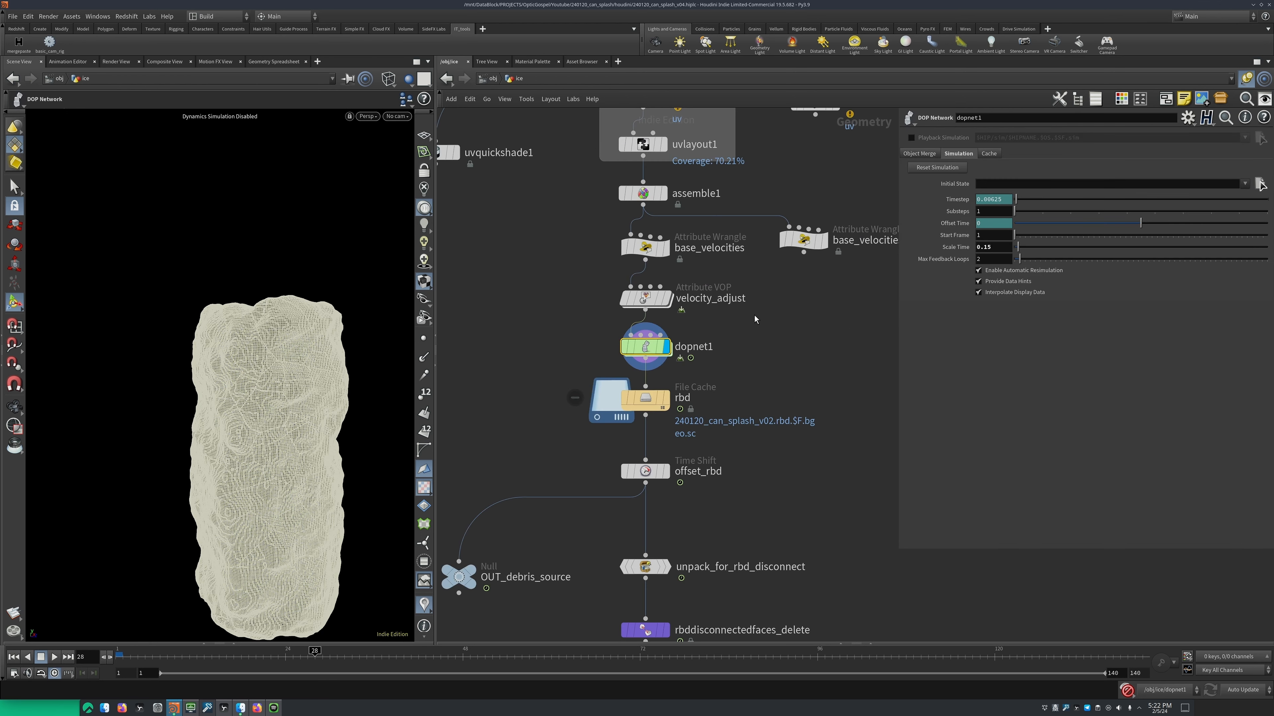
pyautogui.moveTo(779, 353); pyautogui.dragTo(710, 394, button='middle')
pyautogui.click(762, 365)
pyautogui.moveTo(800, 271); pyautogui.dragTo(732, 541, button='middle')
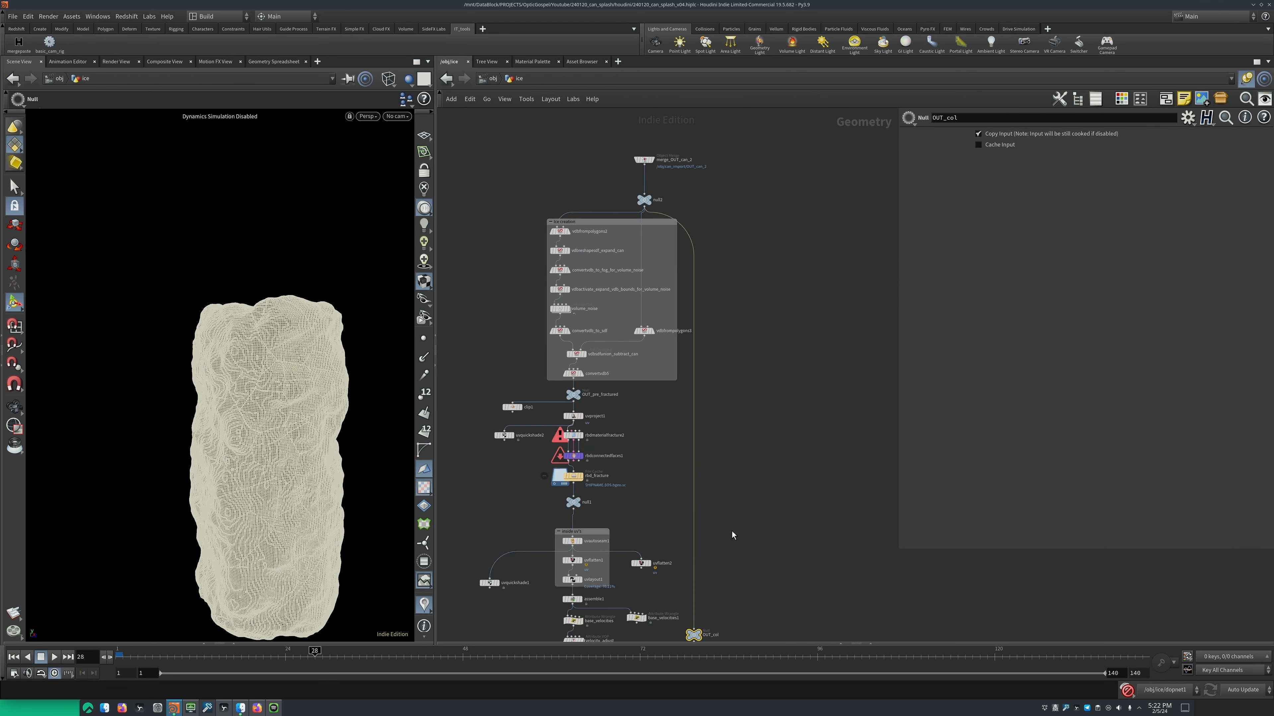
pyautogui.hotkey('alt', 'Left')
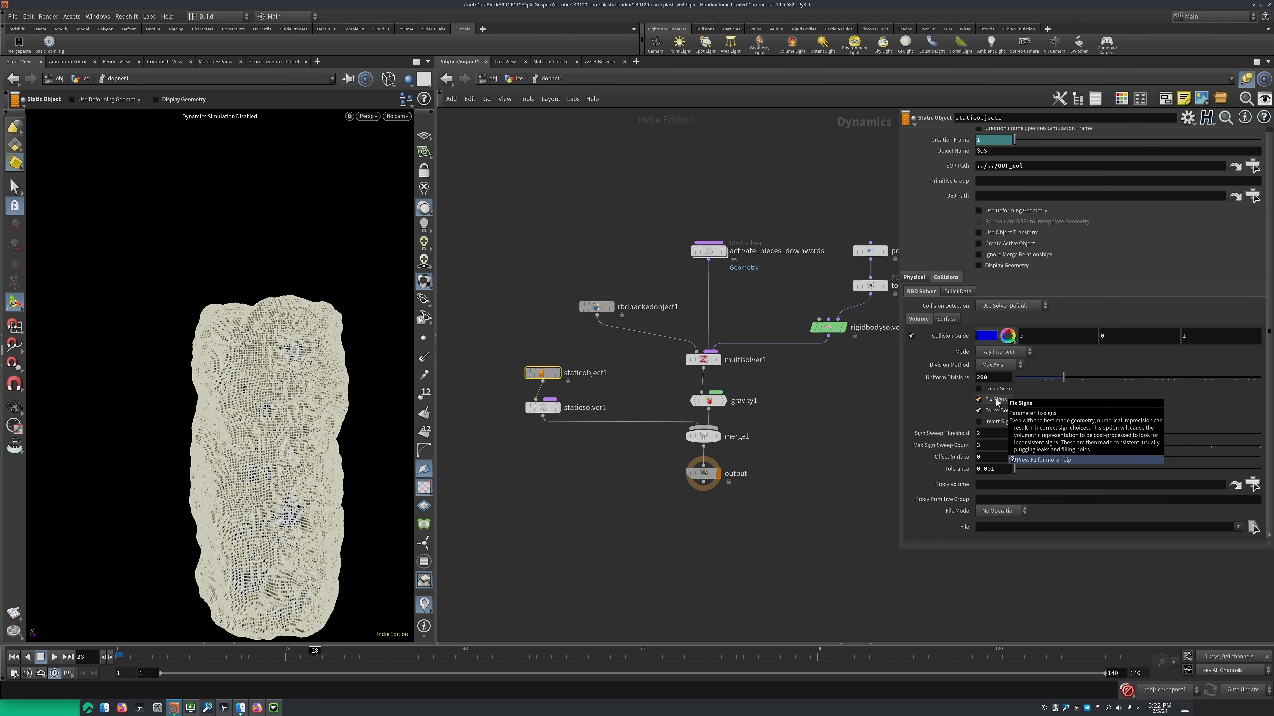
# Turn off Display Geometry on rbdpackedobject1 and frame the blue collision guide in the viewport
pyautogui.click(599, 306)
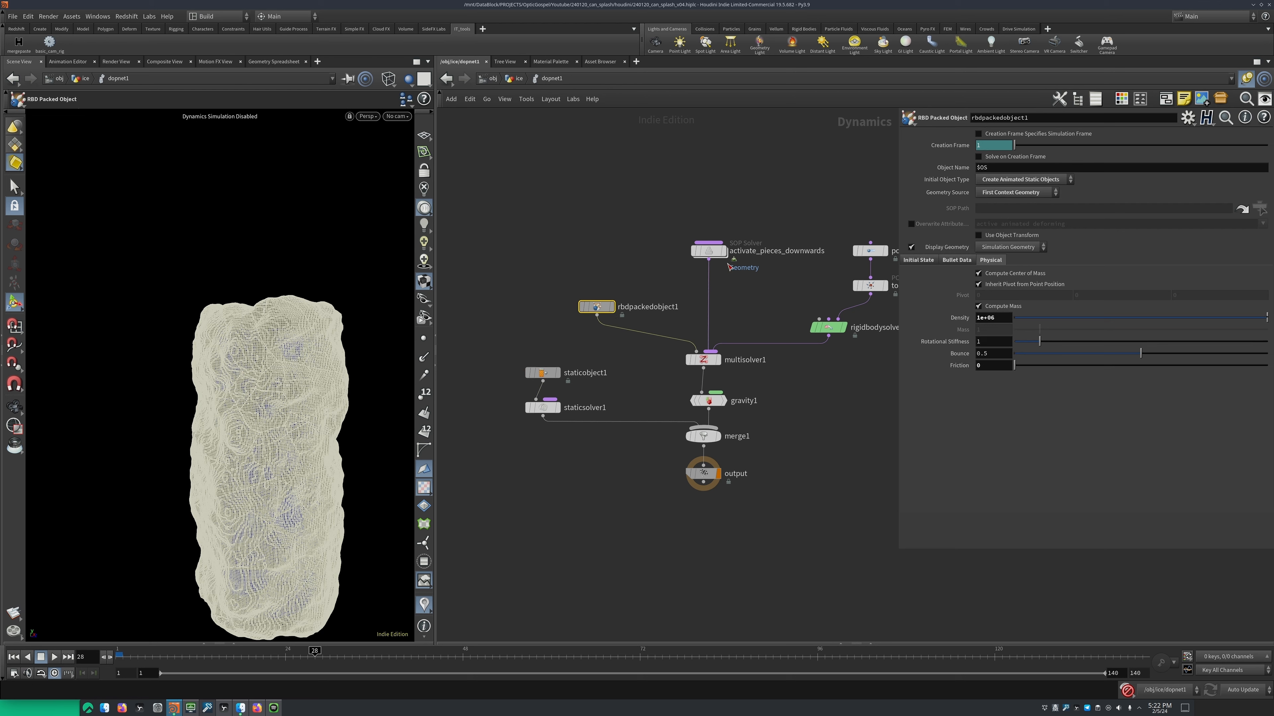
pyautogui.click(911, 247)
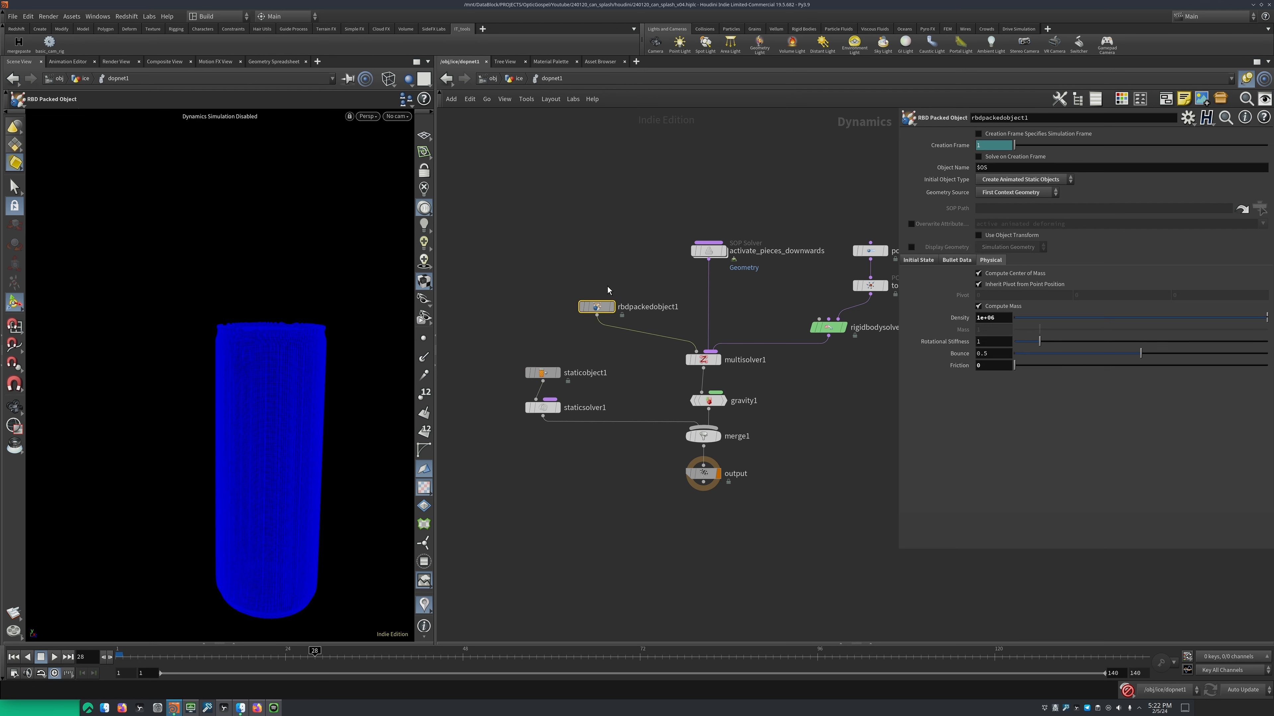
pyautogui.hotkey('space', 'g')
pyautogui.keyDown('alt'); pyautogui.moveTo(269, 351); pyautogui.dragTo(251, 295); pyautogui.keyUp('alt')
# Set the Uniform Divisions of staticobject1's volume collision to 30 and go back to frame 1
pyautogui.click(542, 373)
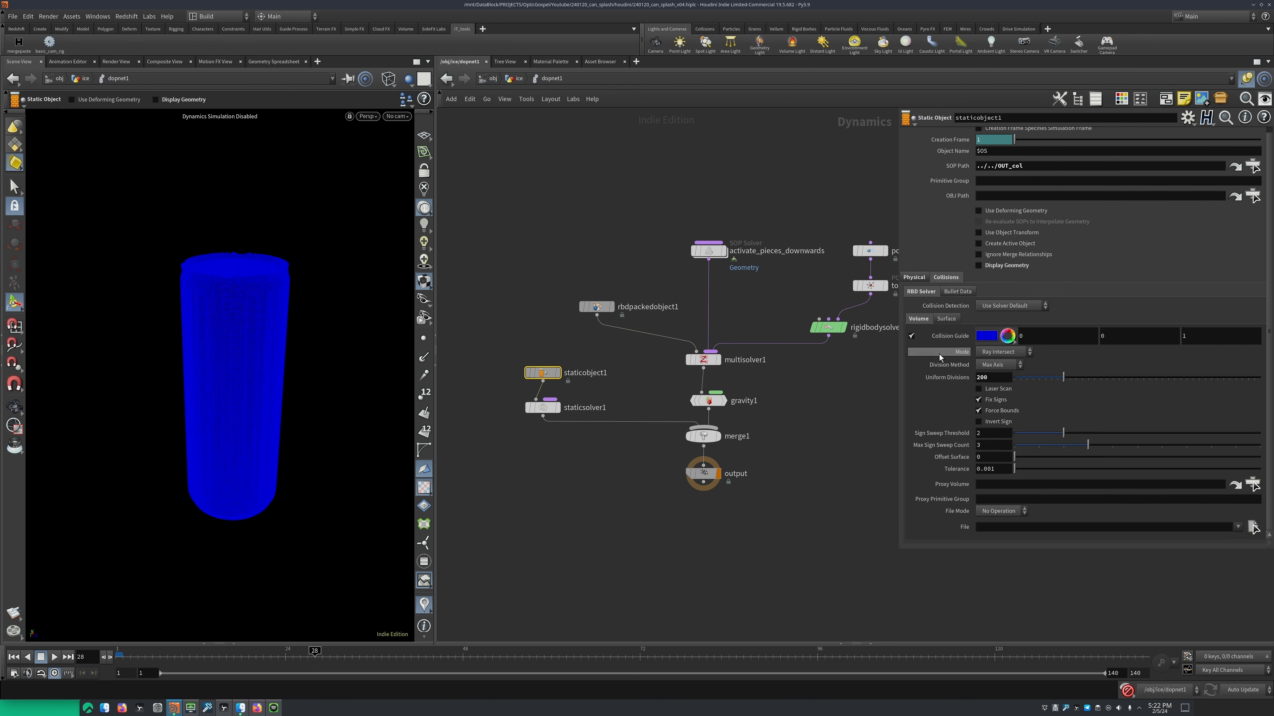
pyautogui.click(915, 277)
pyautogui.click(945, 278)
pyautogui.moveTo(994, 377); pyautogui.dragTo(965, 377)
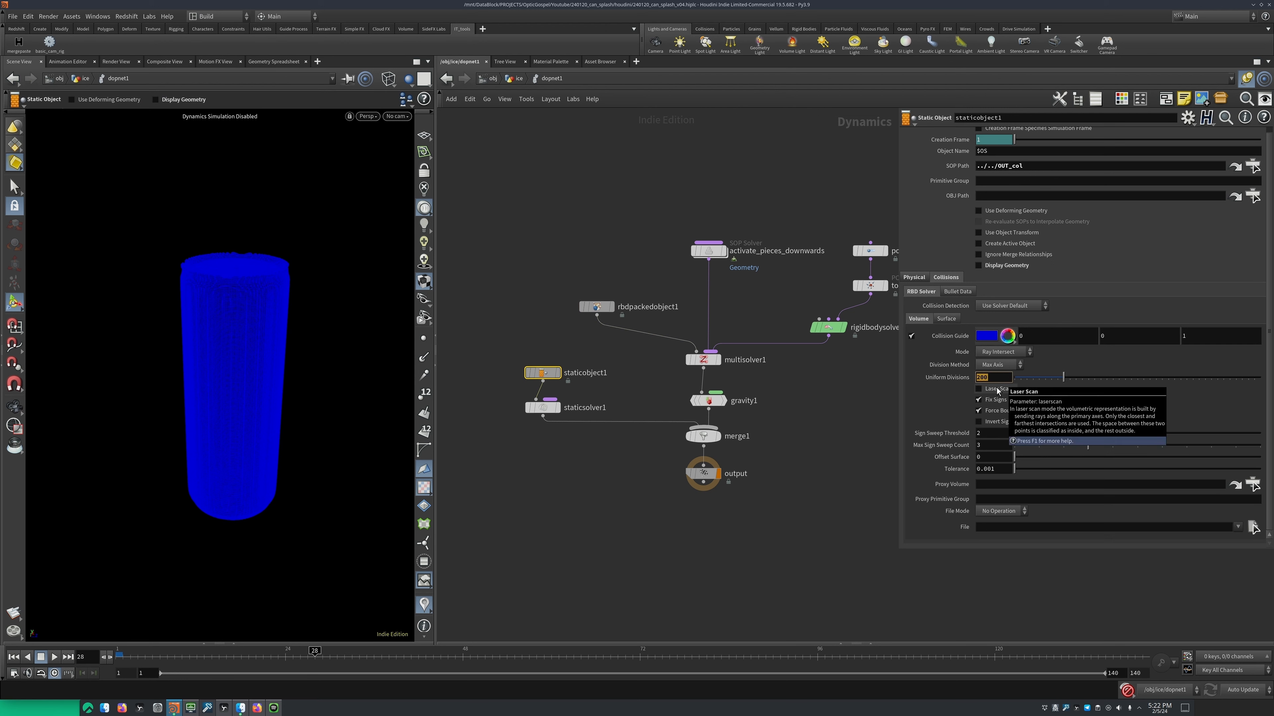
pyautogui.write('30')
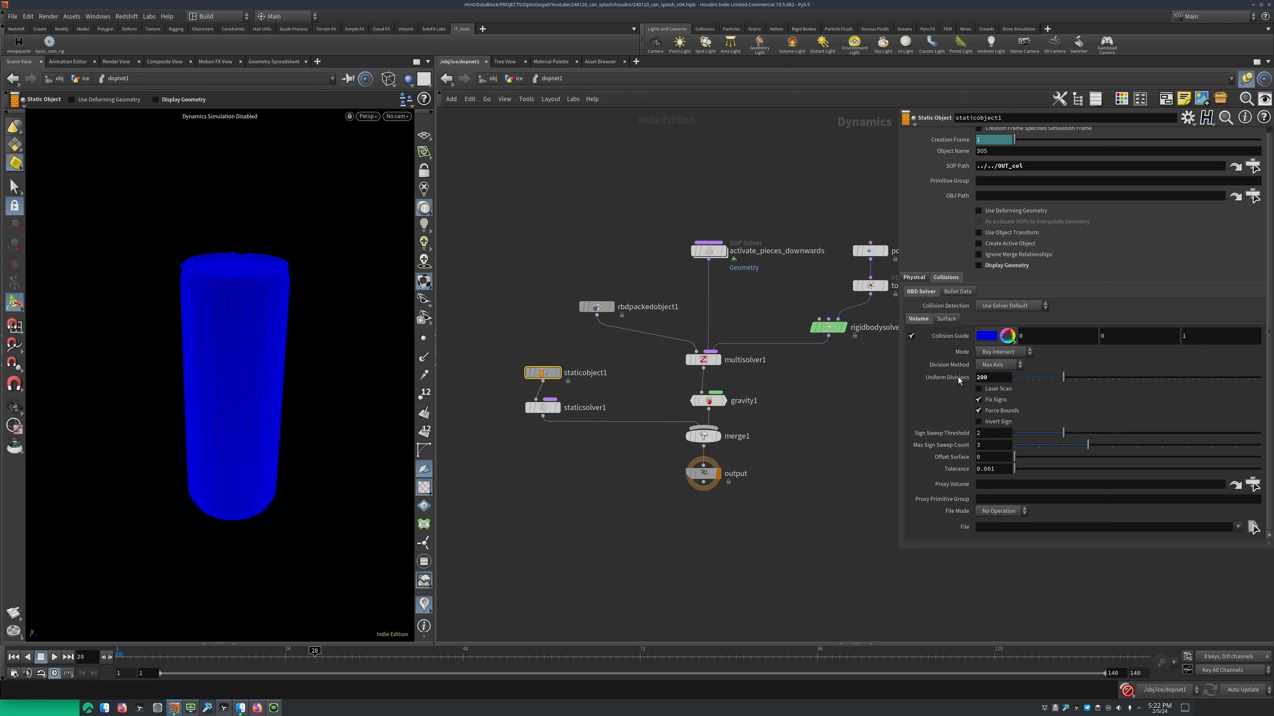
pyautogui.press('Return')
pyautogui.hotkey('ctrl', 'Up')
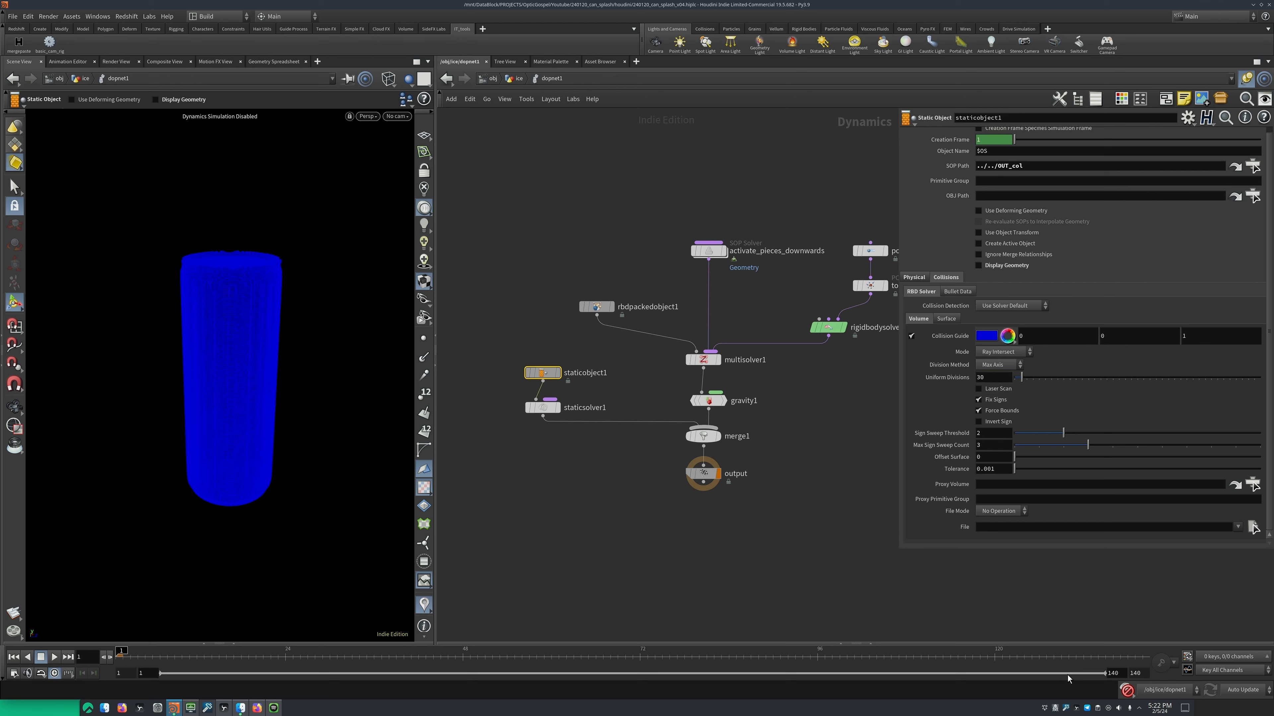
# Set the Uniform Divisions of staticobject1's volume collision to 200 and inspect the collision guide
pyautogui.press('Escape')
pyautogui.moveTo(268, 291); pyautogui.dragTo(245, 370)
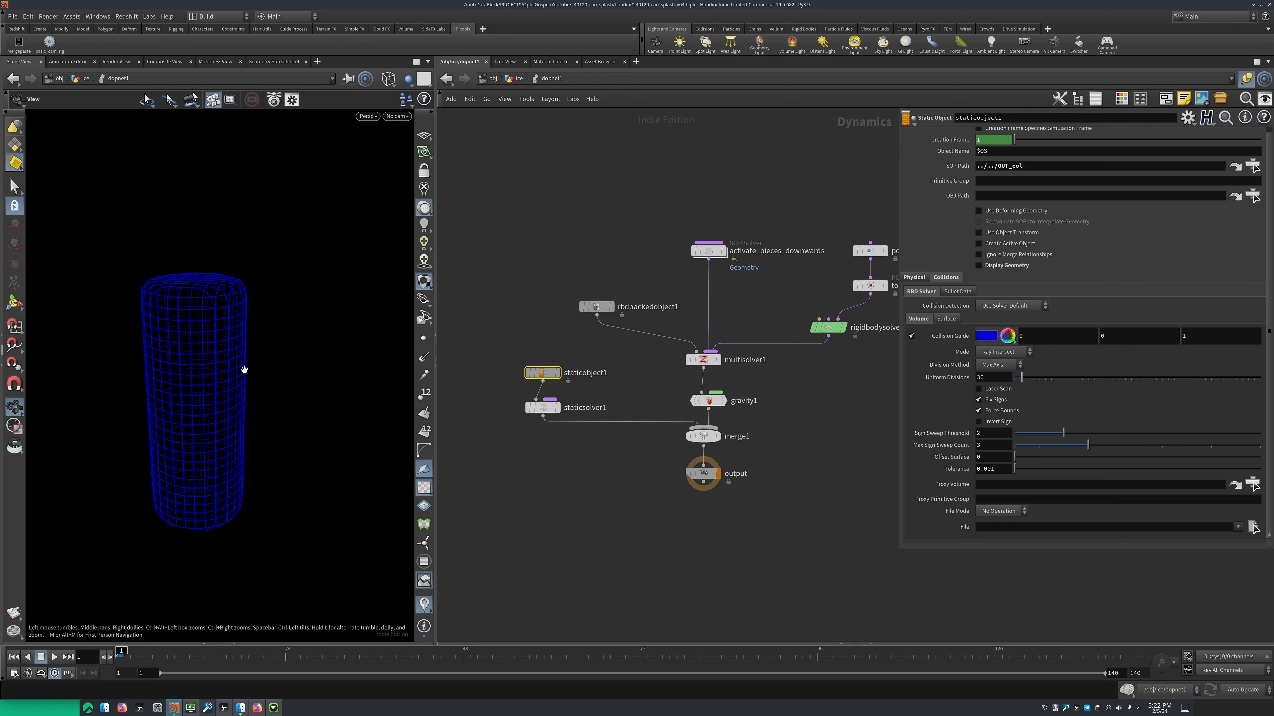
pyautogui.moveTo(551, 347)
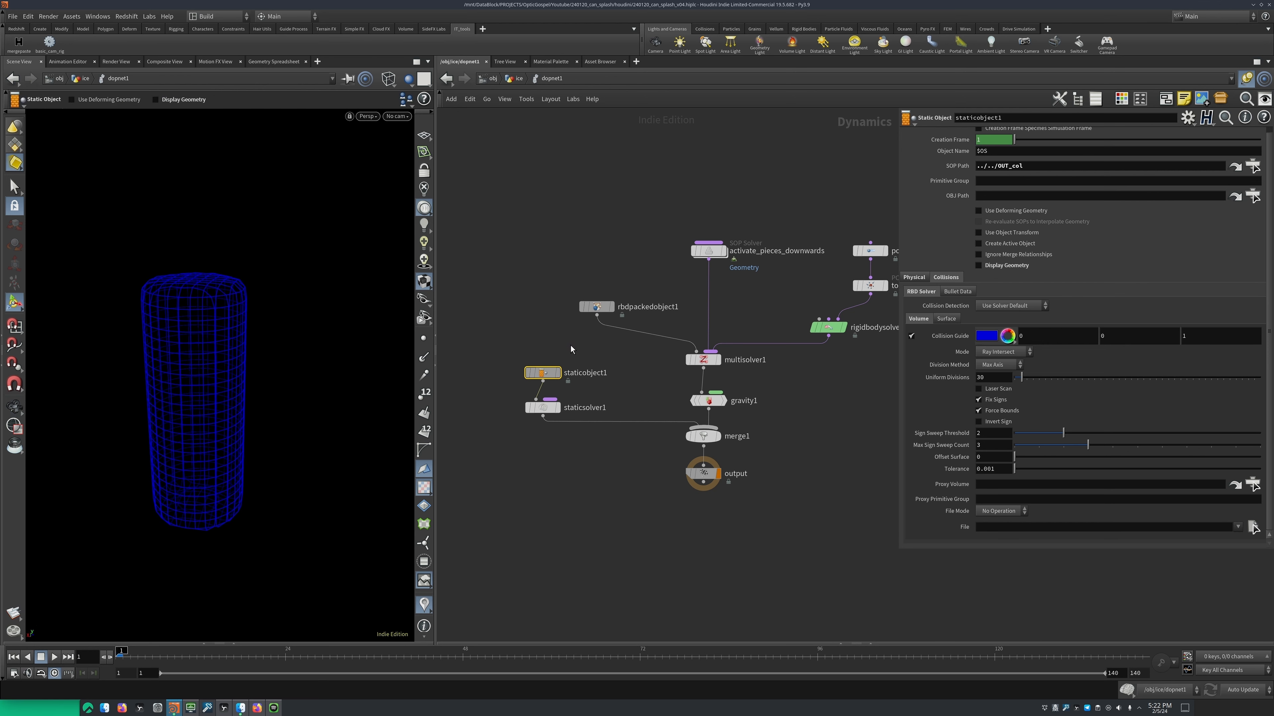
pyautogui.doubleClick(986, 378)
pyautogui.write('200')
pyautogui.press('Return')
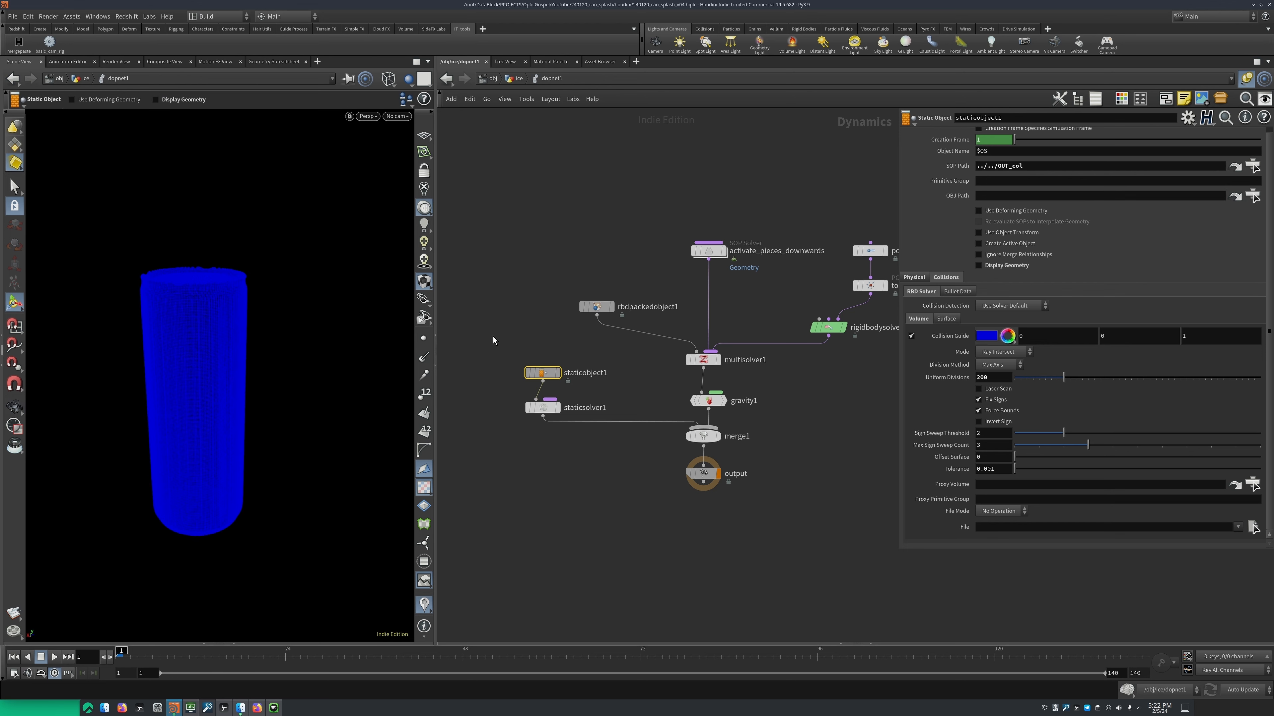
pyautogui.press('space')
pyautogui.moveTo(190, 287)
pyautogui.mouseDown()
pyautogui.moveTo(249, 295)
pyautogui.moveTo(191, 290)
pyautogui.mouseUp()
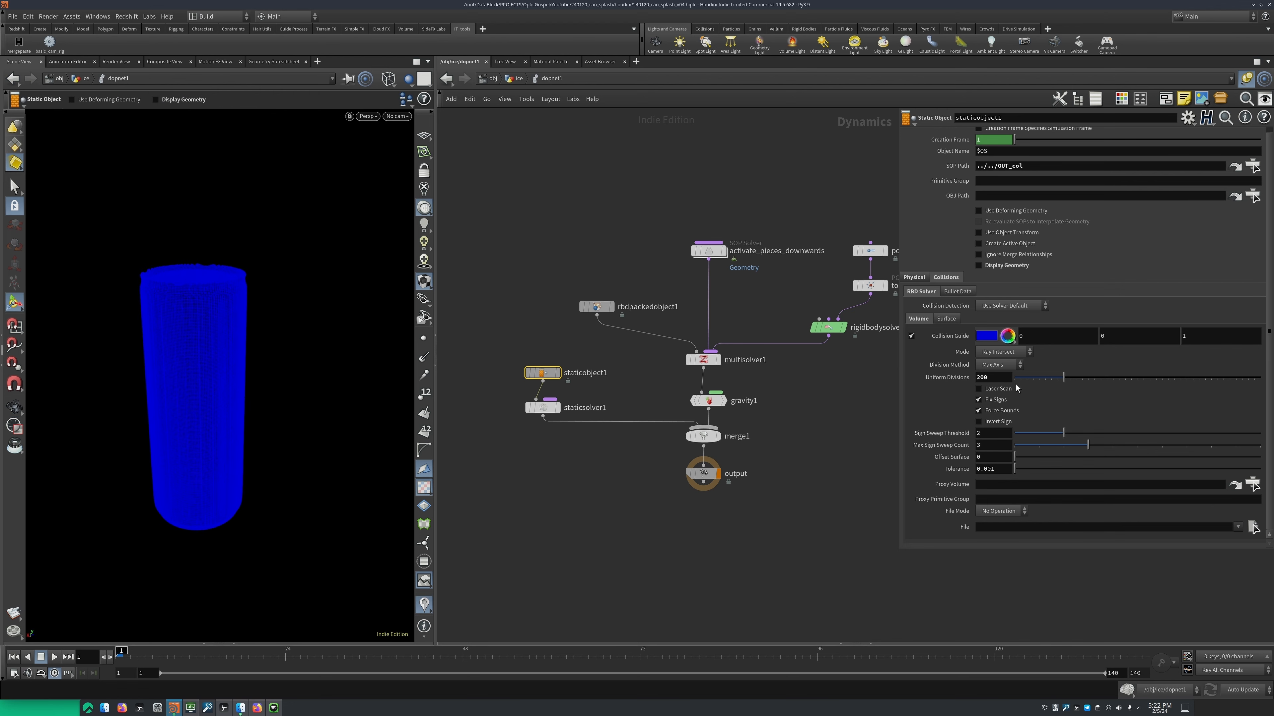
# Review staticobject1's physical friction and dynamic friction scale settings, and select rbdpackedobject1
pyautogui.click(914, 278)
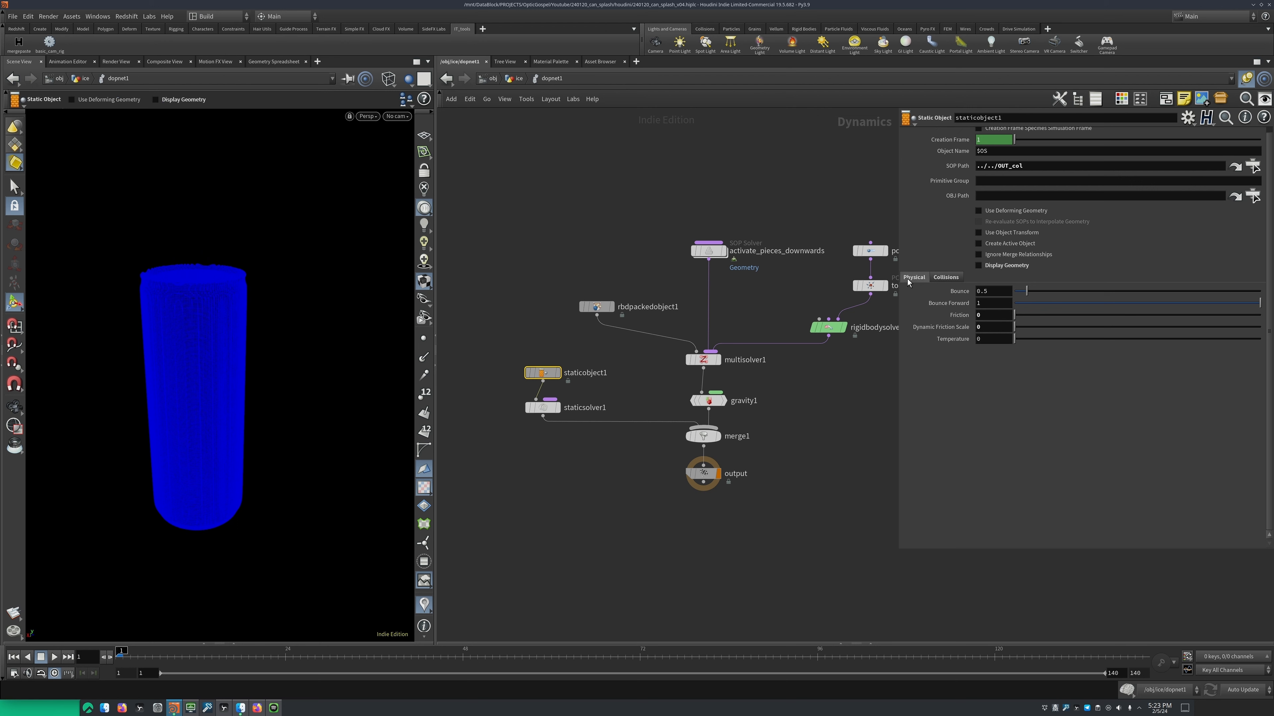
pyautogui.click(982, 316)
pyautogui.click(991, 327)
pyautogui.moveTo(964, 326)
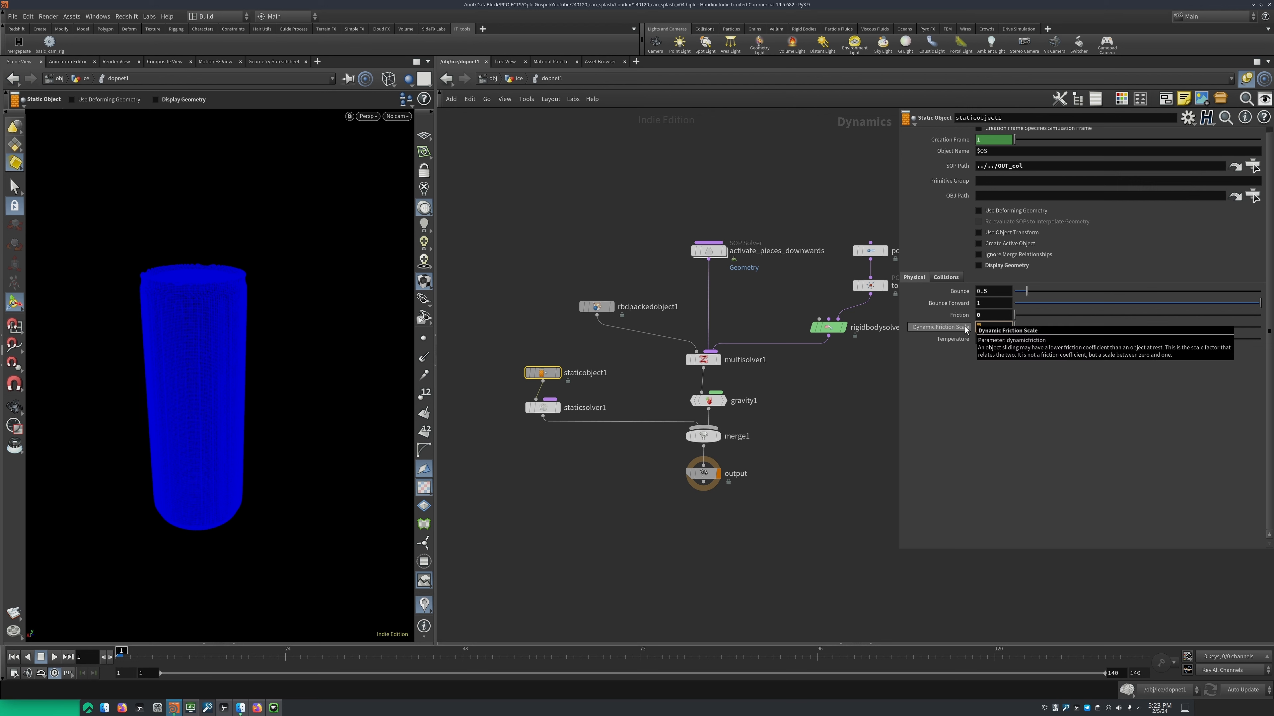
pyautogui.click(597, 307)
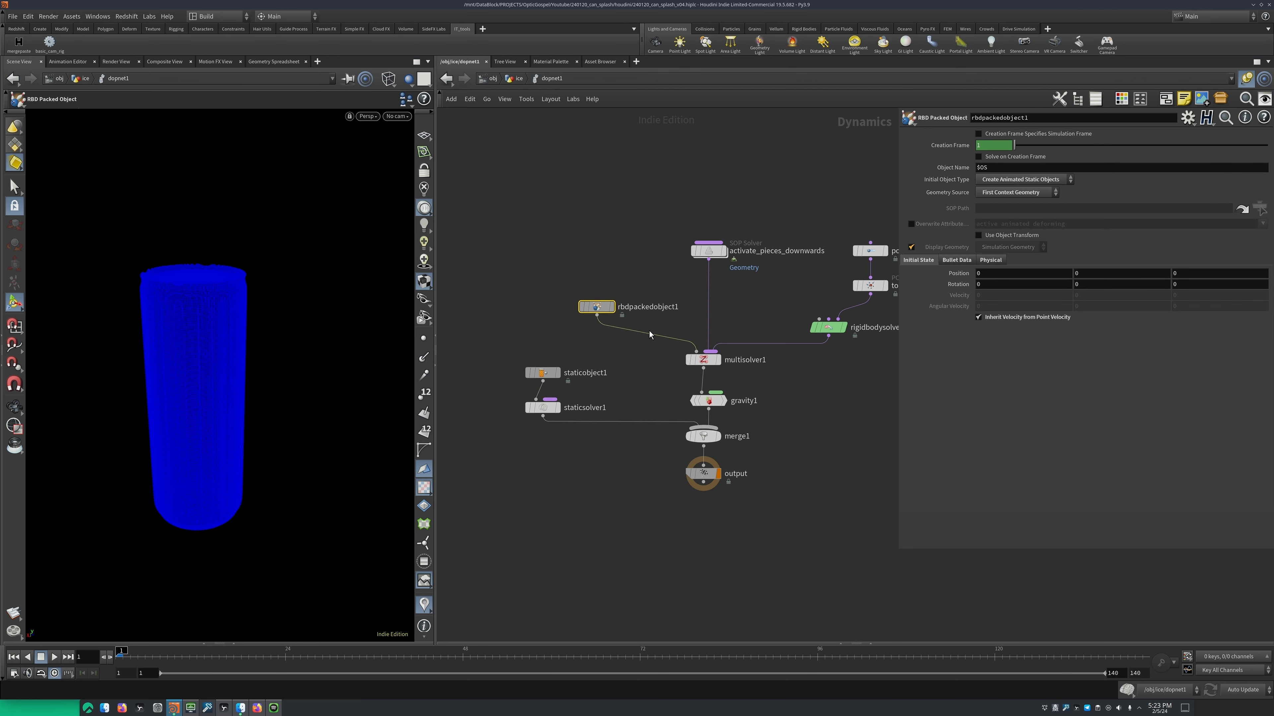
# Return to the ice network and select and display the offset_rbd time shift below the rbd file cache
pyautogui.press('h')
pyautogui.moveTo(595, 374); pyautogui.dragTo(517, 403)
pyautogui.press('u')
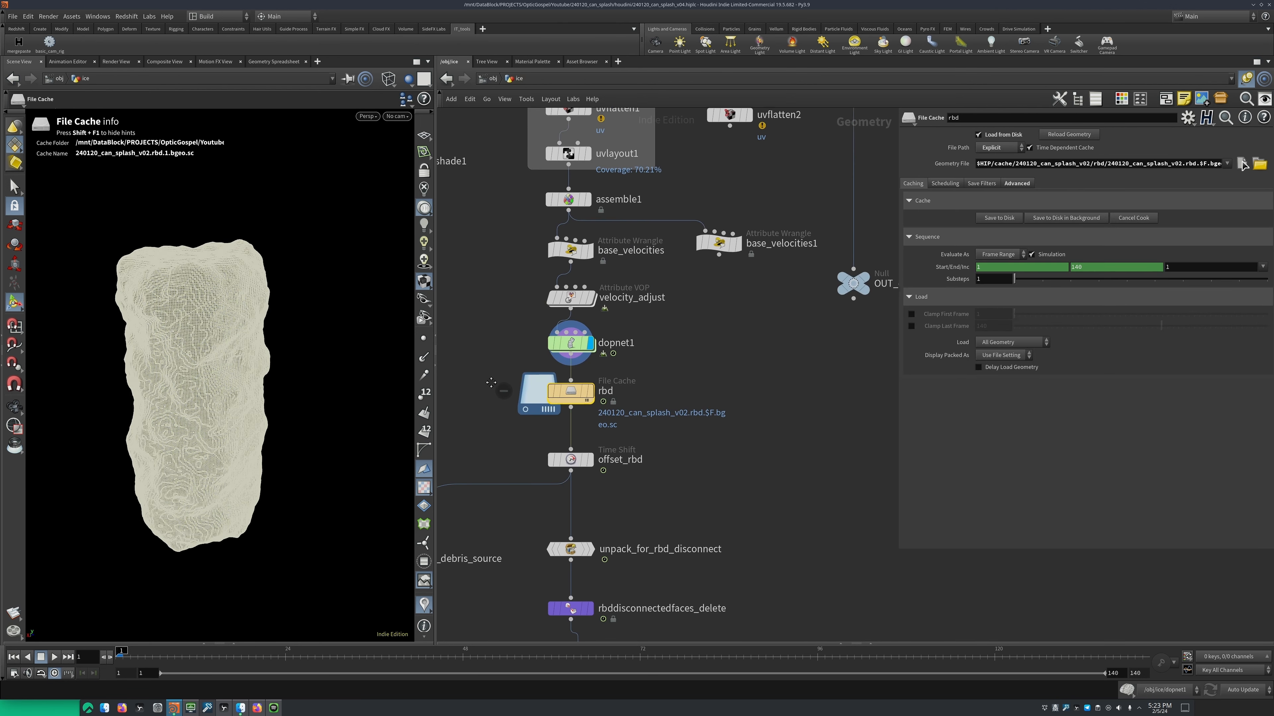
pyautogui.moveTo(616, 433); pyautogui.dragTo(650, 281, button='middle')
pyautogui.moveTo(649, 281); pyautogui.dragTo(549, 326)
pyautogui.press('r')
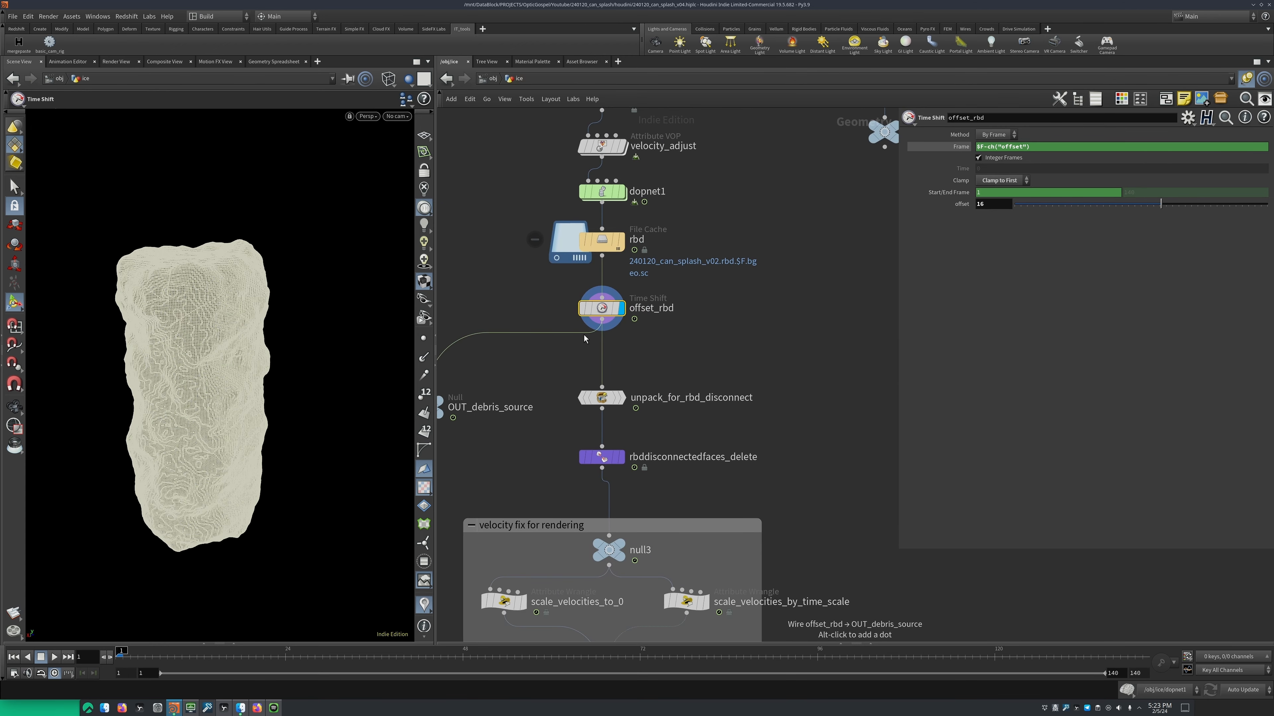
# View the ice through cam1, play and step through the timeline to examine the break-up timing, and review offset_rbd's offset
pyautogui.click(400, 116)
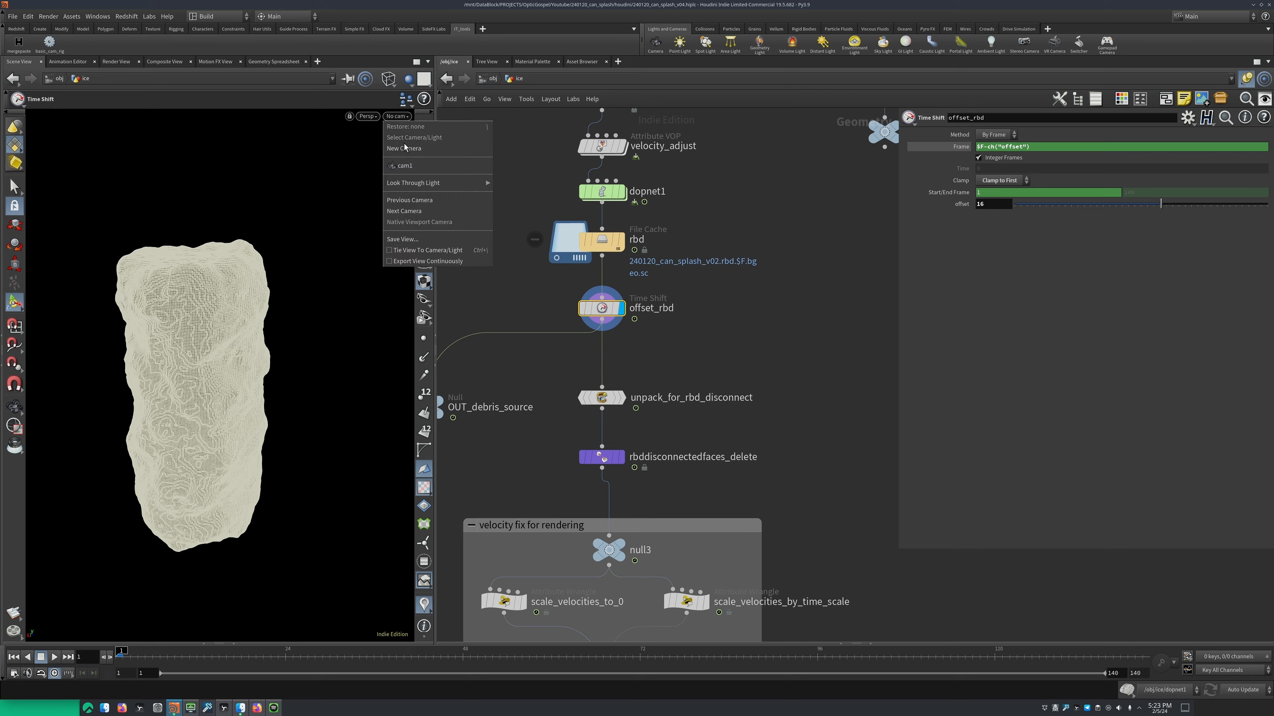
pyautogui.click(436, 165)
pyautogui.press('Up')
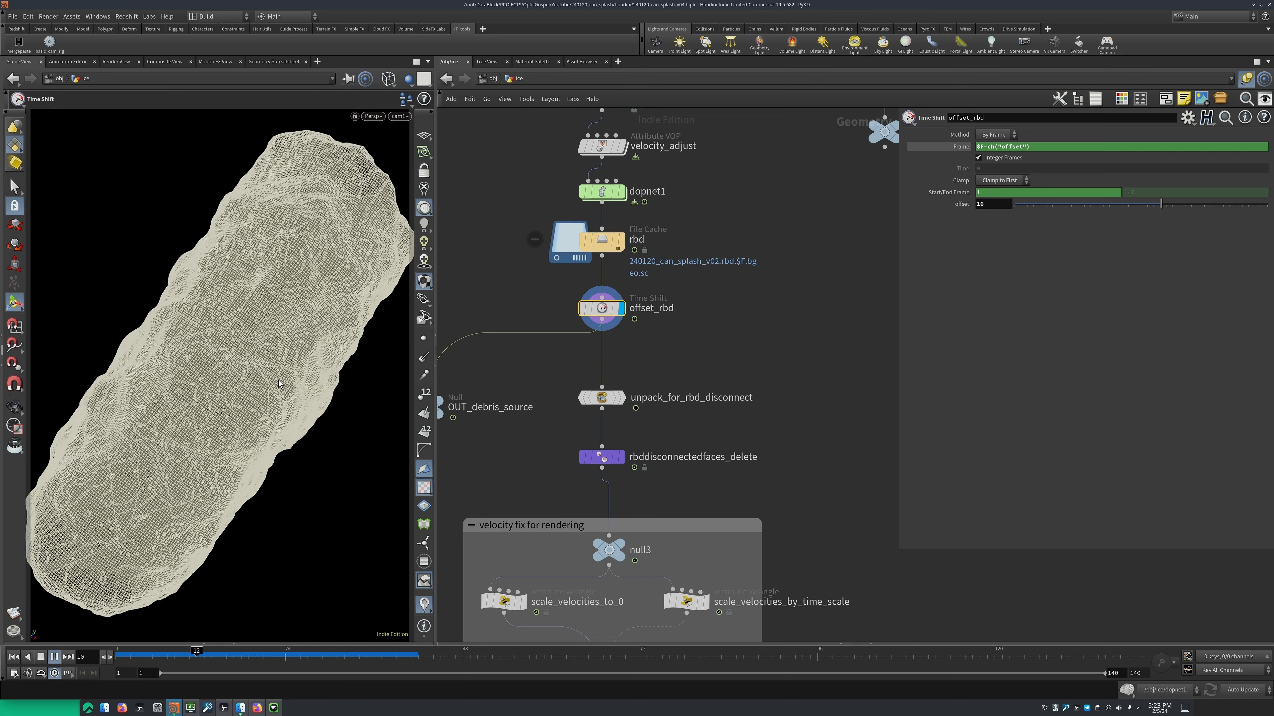
pyautogui.press('Up')
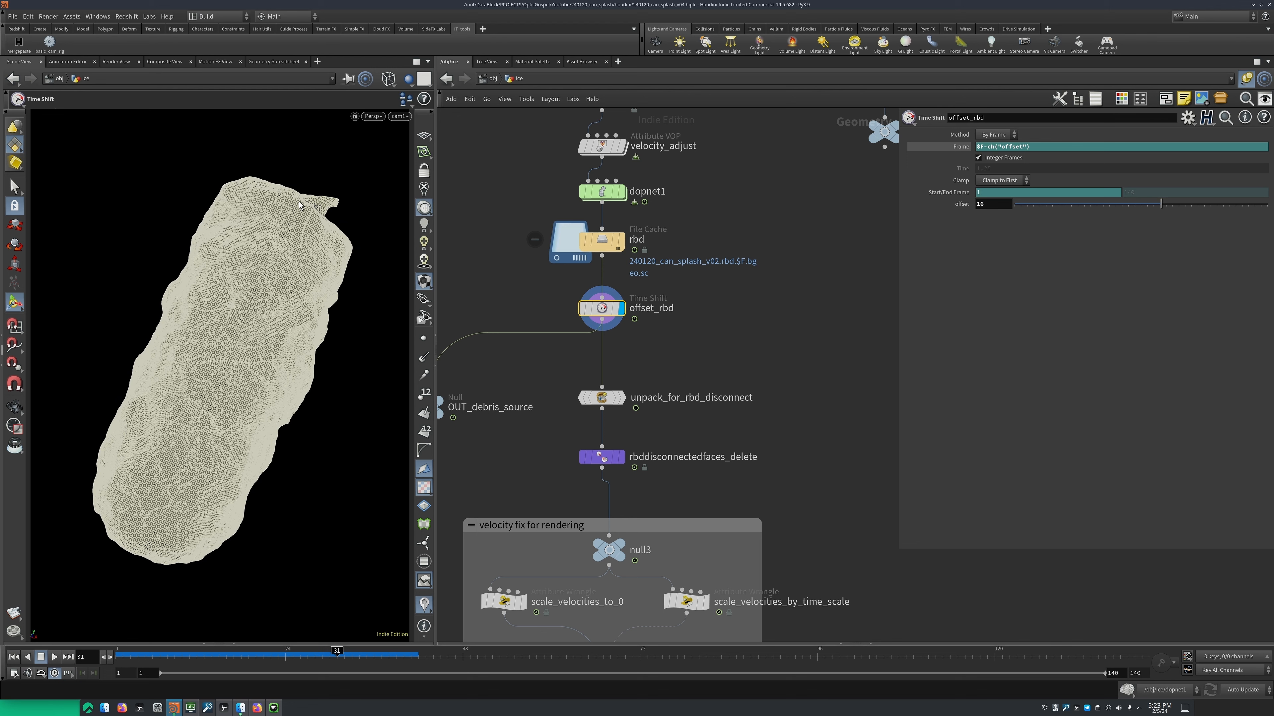
pyautogui.press('Right')
pyautogui.press('Right')
pyautogui.press('Right')
pyautogui.press('Right')
pyautogui.press('Right')
pyautogui.press('Right')
pyautogui.press('Right')
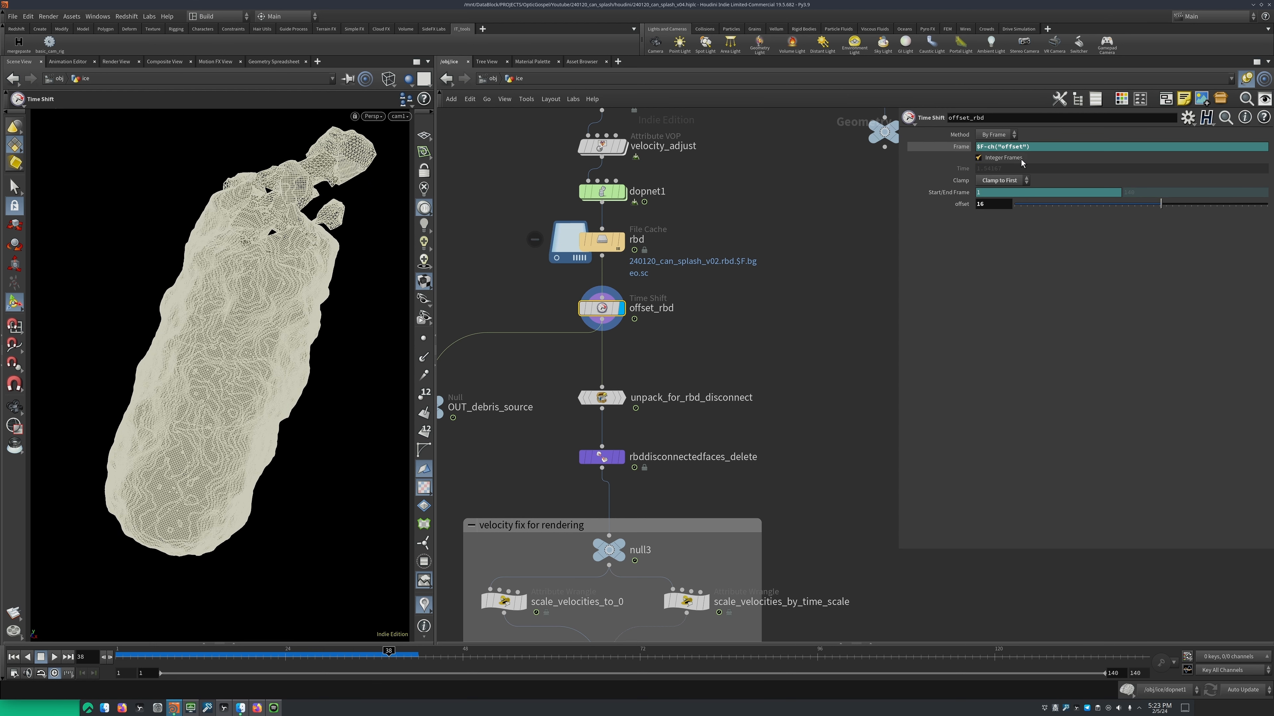
pyautogui.click(992, 204)
pyautogui.moveTo(280, 660); pyautogui.dragTo(353, 660)
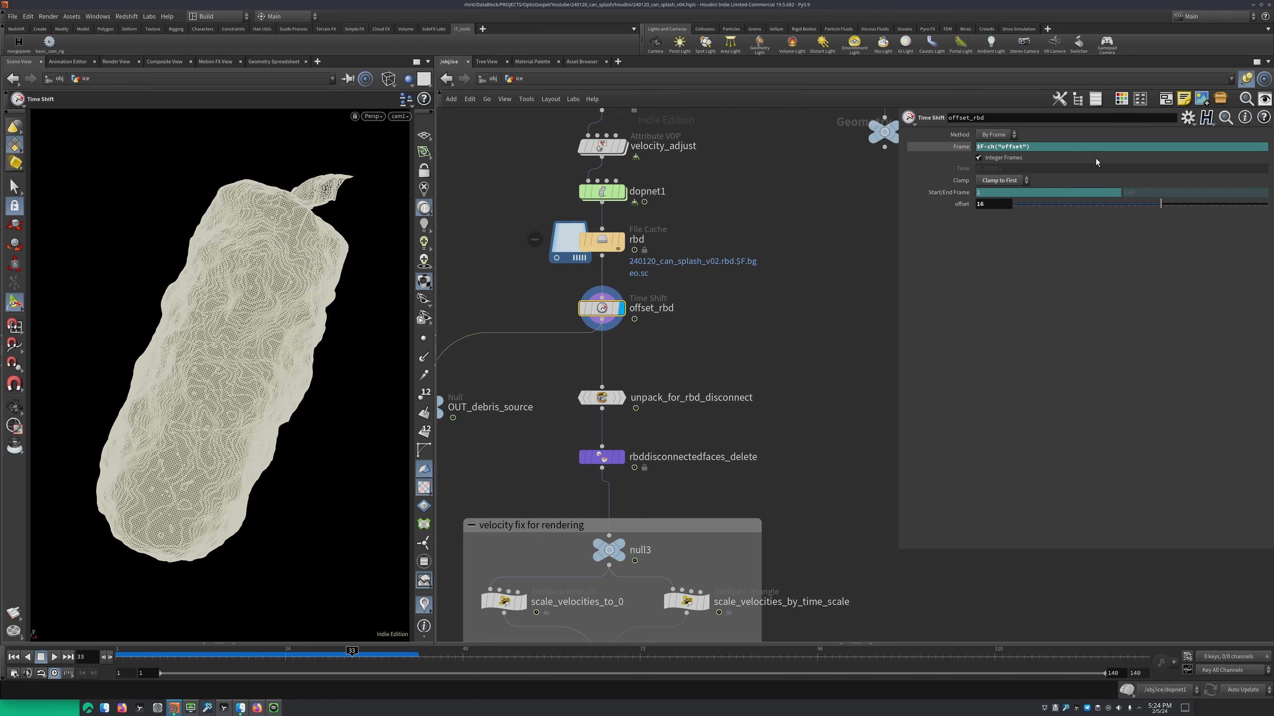
# Add a new Time Shift node in the empty area beside offset_rbd
pyautogui.moveTo(774, 349); pyautogui.dragTo(715, 342, button='middle')
pyautogui.press('Tab')
pyautogui.write('time')
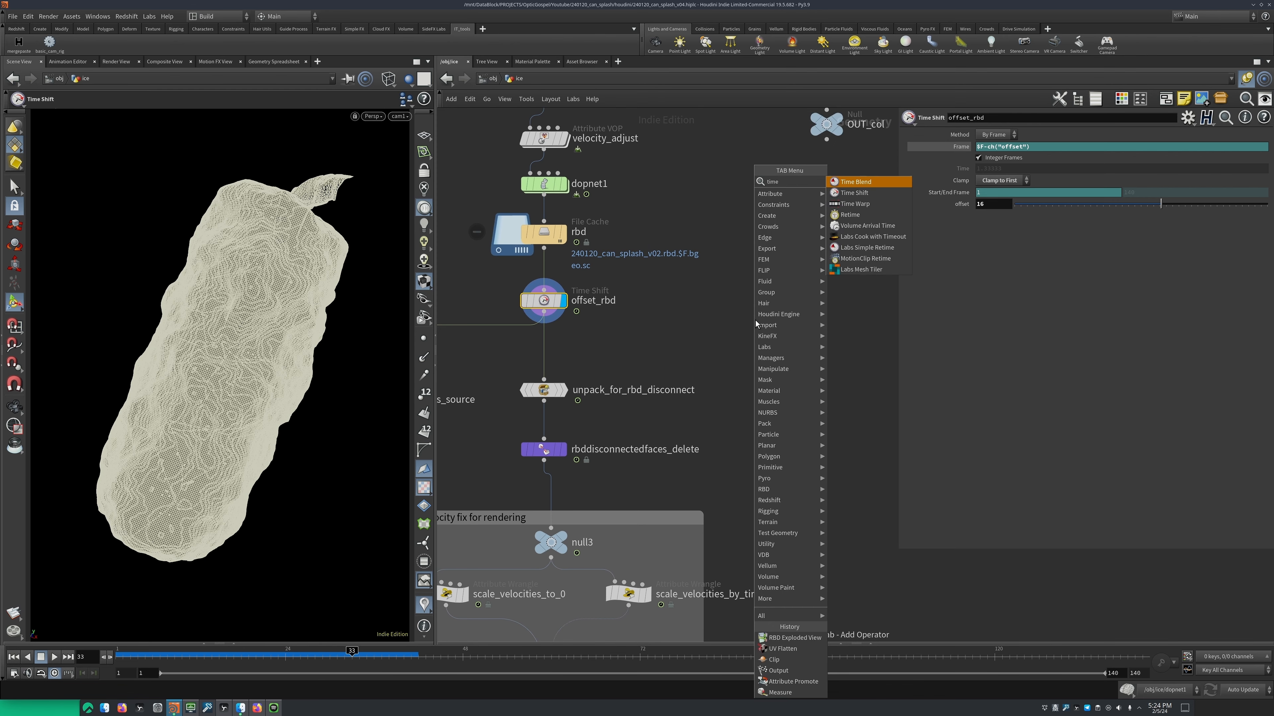
pyautogui.press('Return')
pyautogui.press('Return')
# Add a float parameter with the name and label "offset" to timeshift1's parameter interface
pyautogui.click(1188, 117)
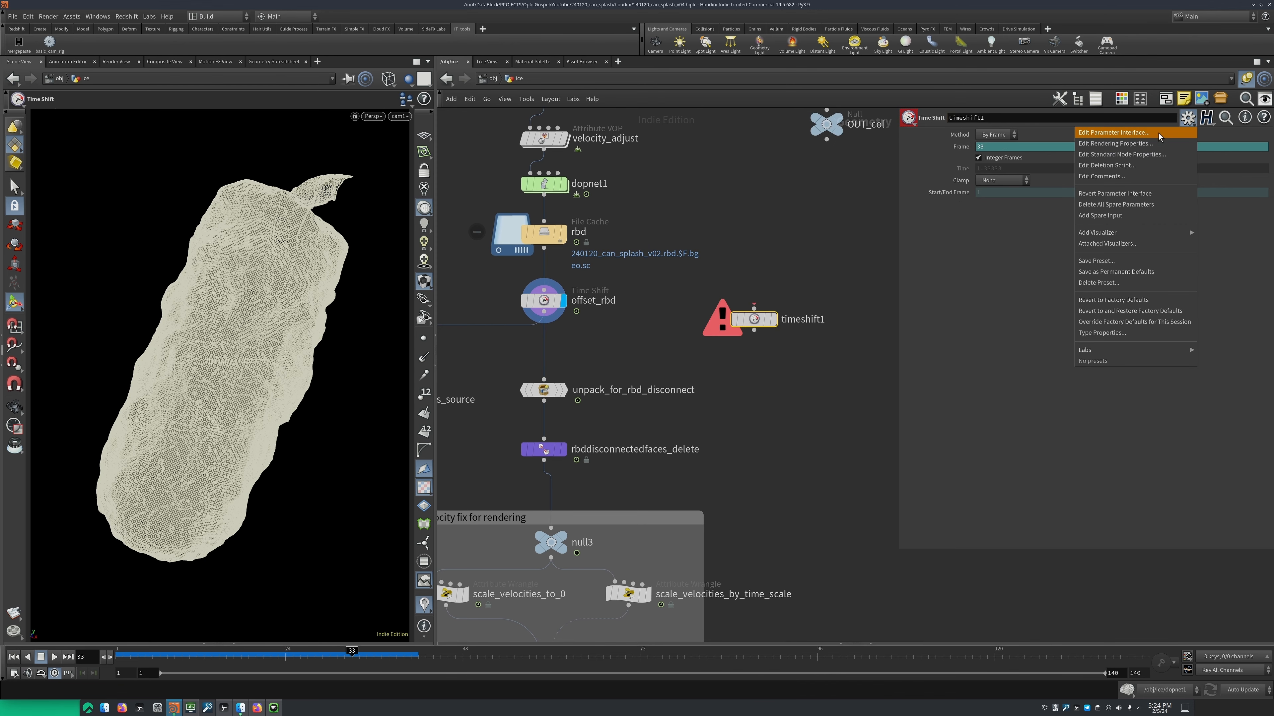
pyautogui.click(1133, 133)
pyautogui.moveTo(1011, 7); pyautogui.dragTo(532, 156)
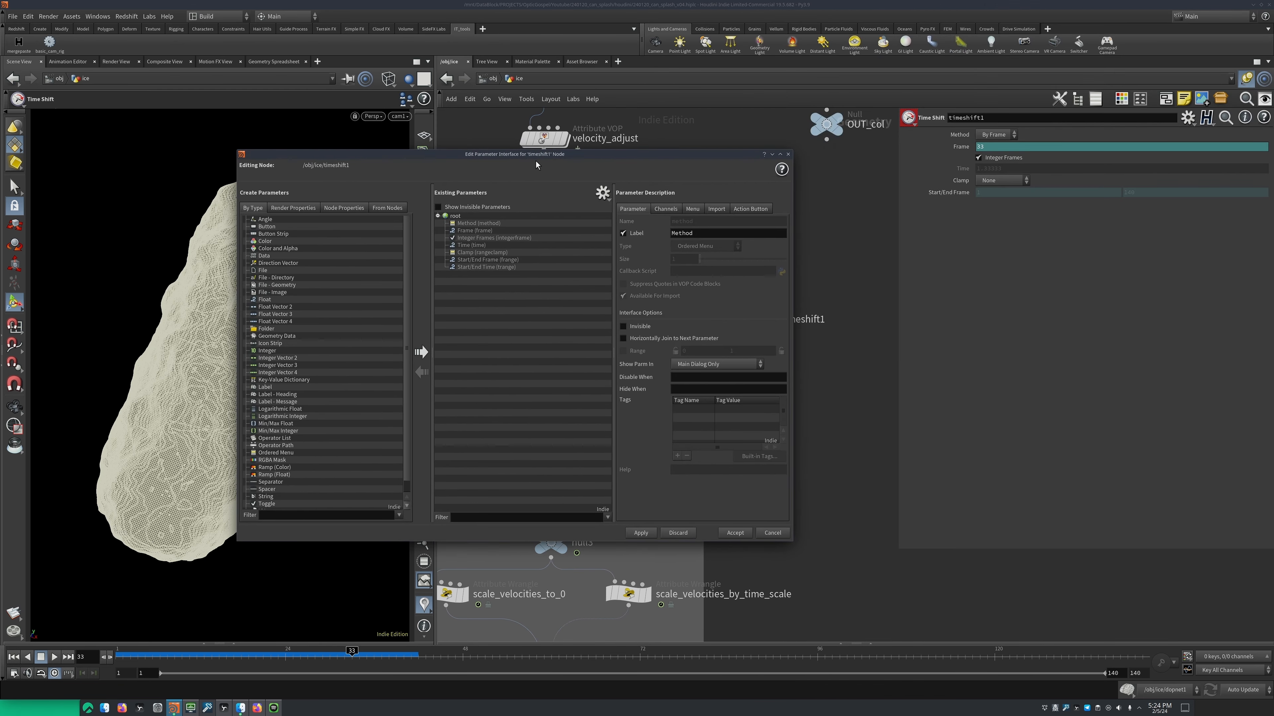
pyautogui.moveTo(363, 300); pyautogui.dragTo(476, 296)
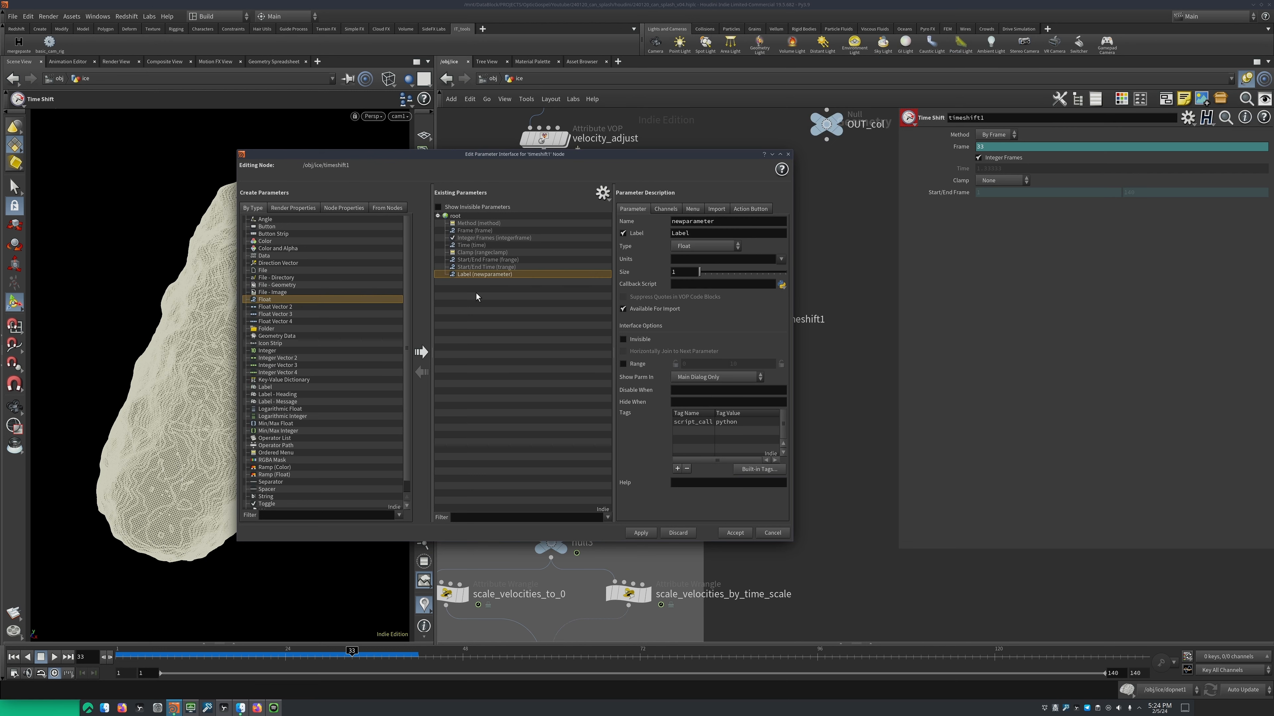
pyautogui.click(713, 221)
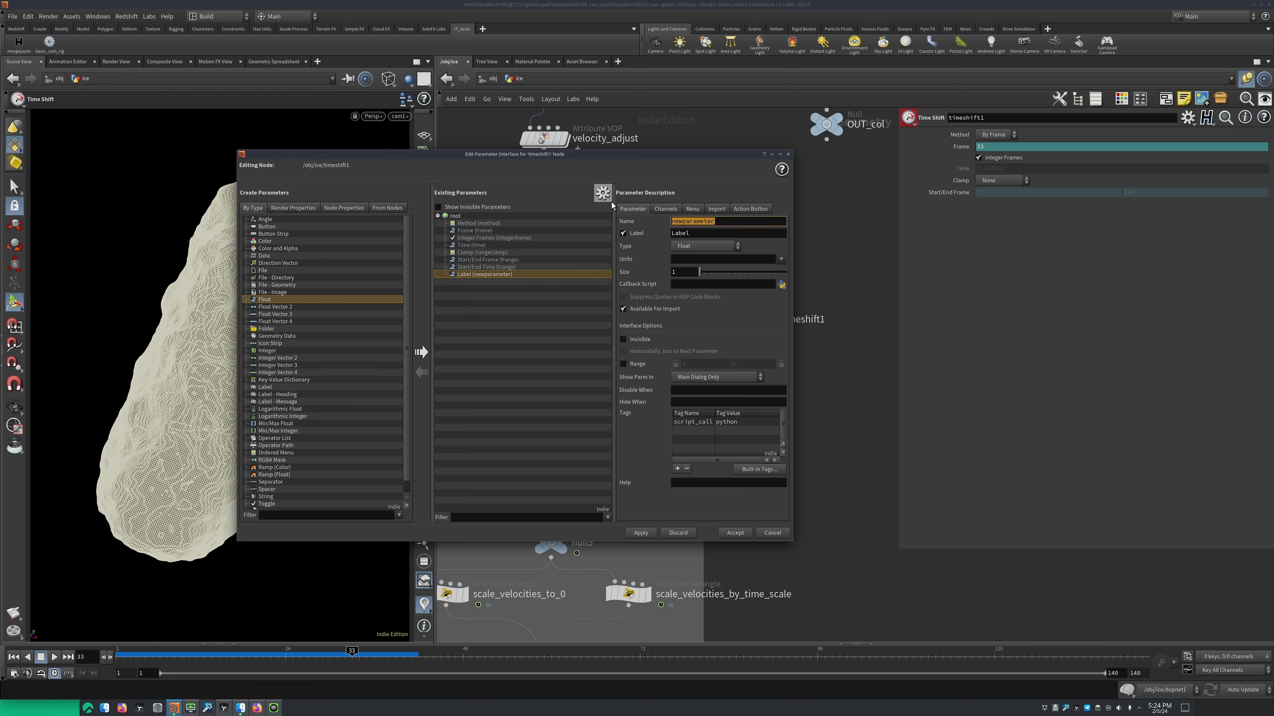
pyautogui.write('offset')
pyautogui.click(710, 233)
pyautogui.write('offset')
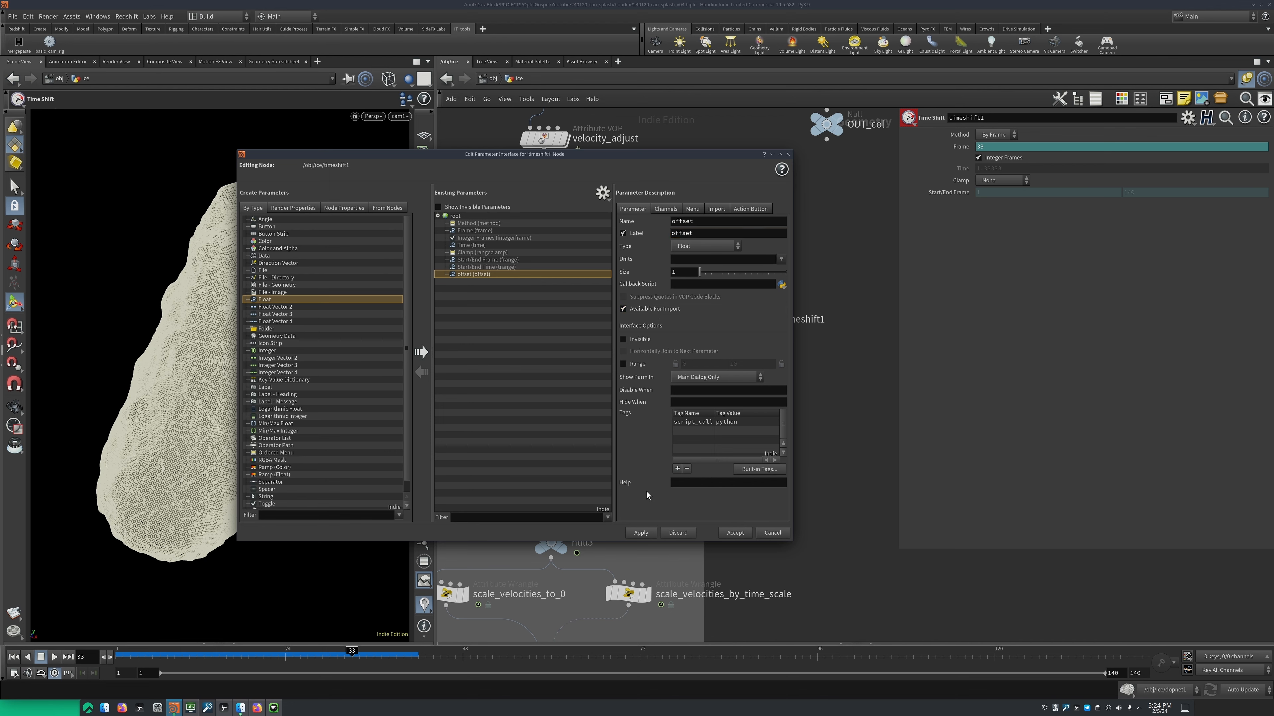
pyautogui.click(641, 532)
pyautogui.click(735, 532)
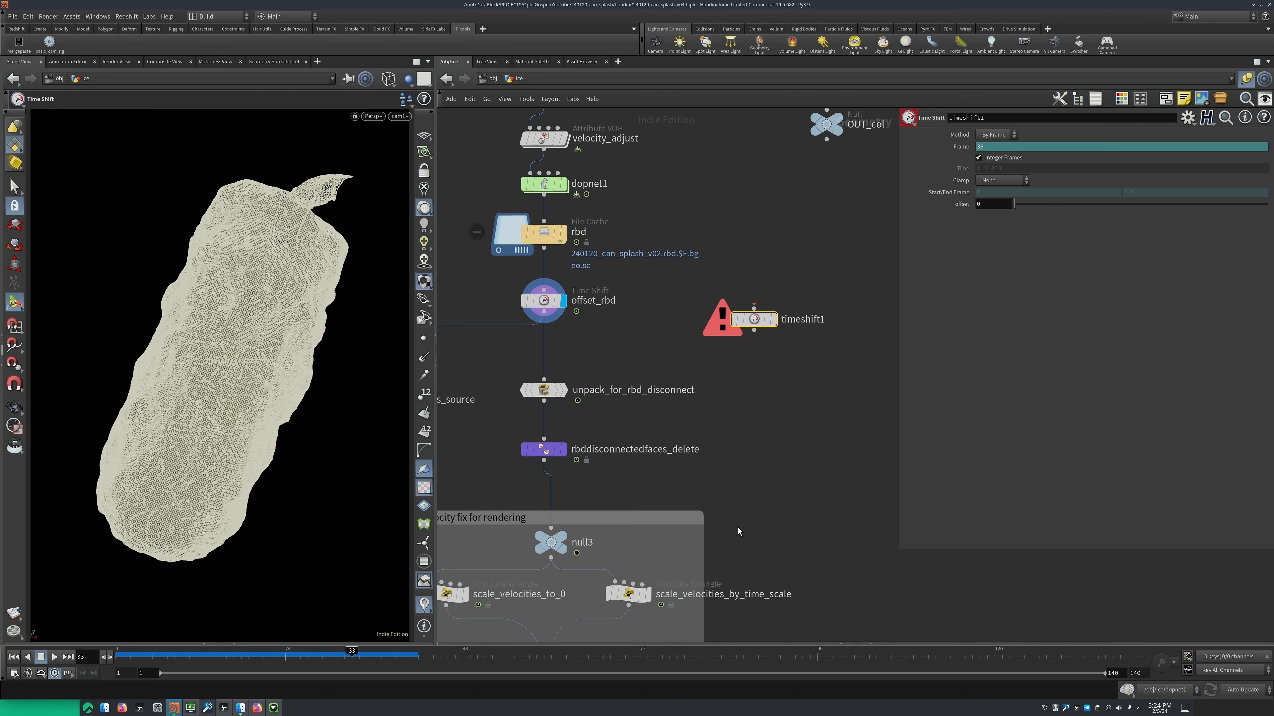
# Delete the float offset parameter from timeshift1's parameter interface
pyautogui.rightClick(986, 205)
pyautogui.click(1009, 280)
pyautogui.click(1187, 119)
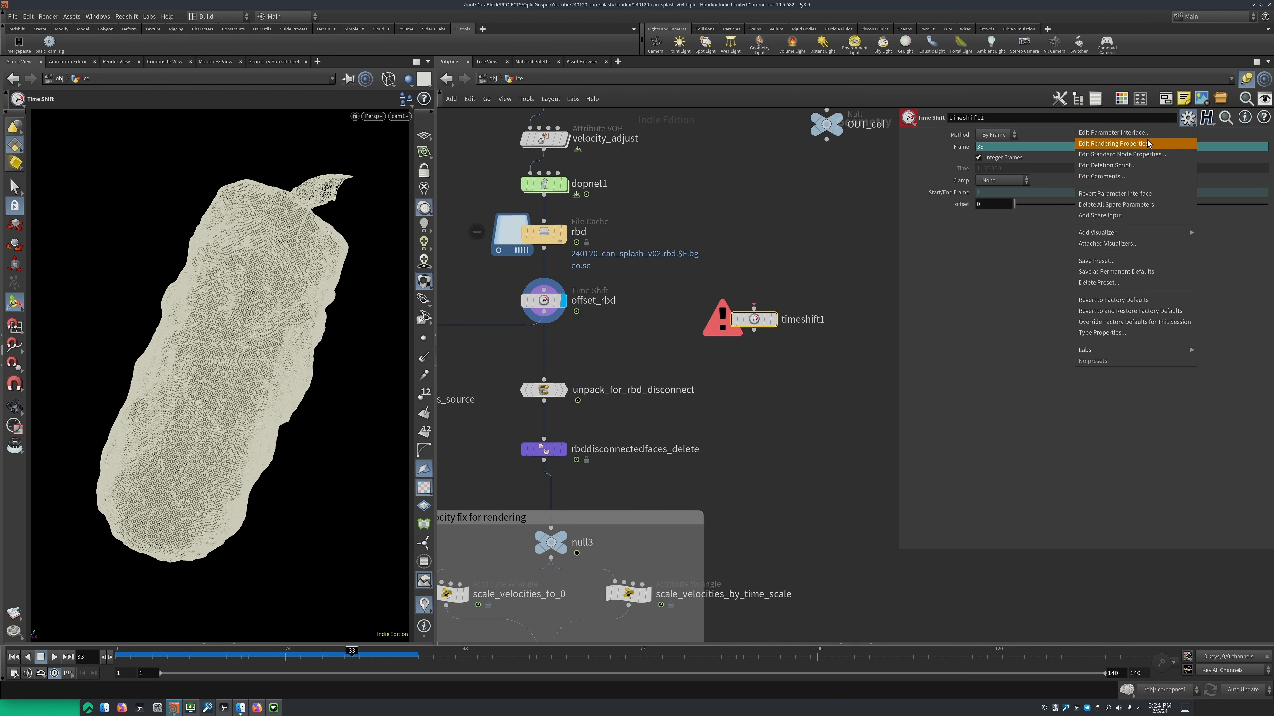
pyautogui.click(1134, 139)
pyautogui.click(491, 276)
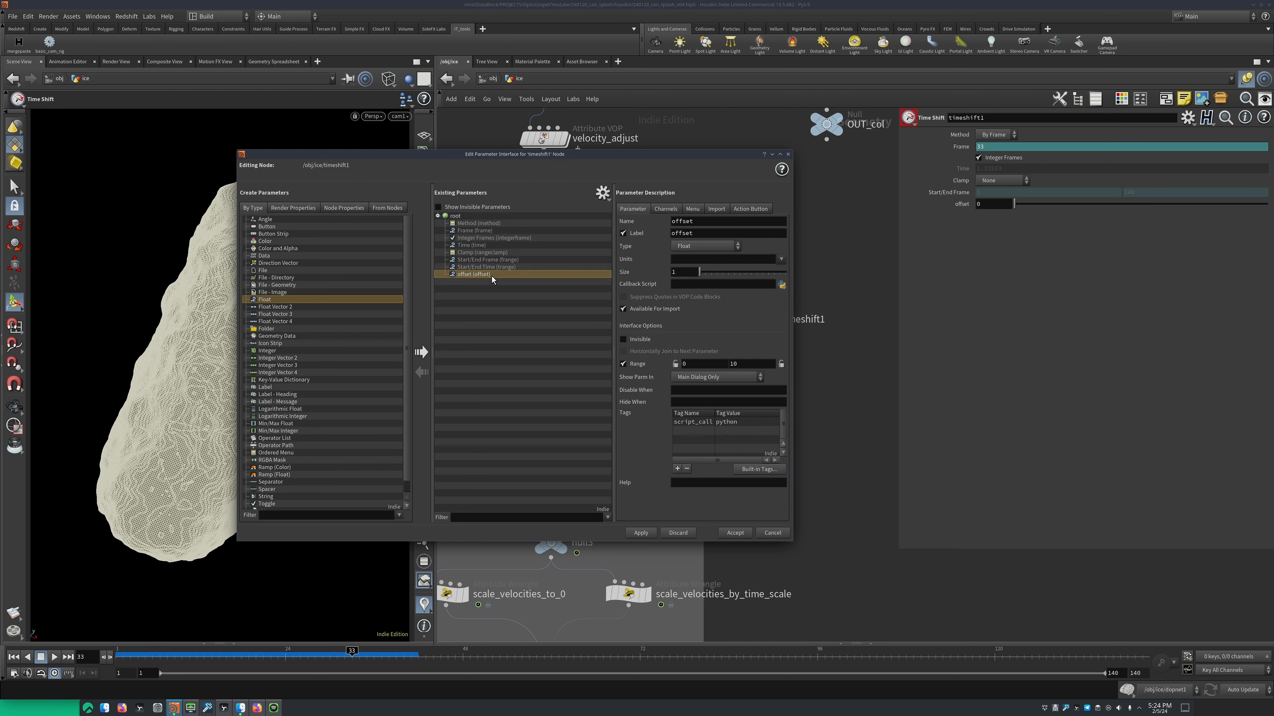
pyautogui.press('Delete')
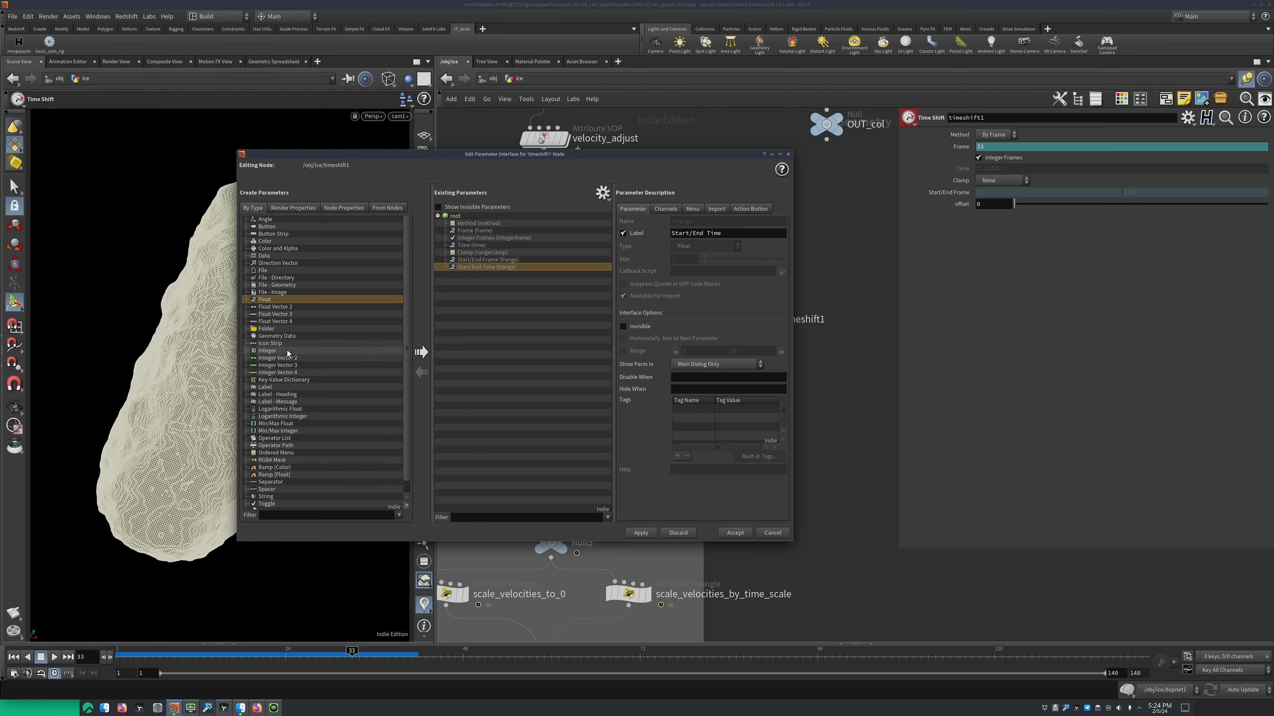
# Add an integer parameter with the name and label "Offset" to timeshift1
pyautogui.moveTo(288, 353); pyautogui.dragTo(482, 299)
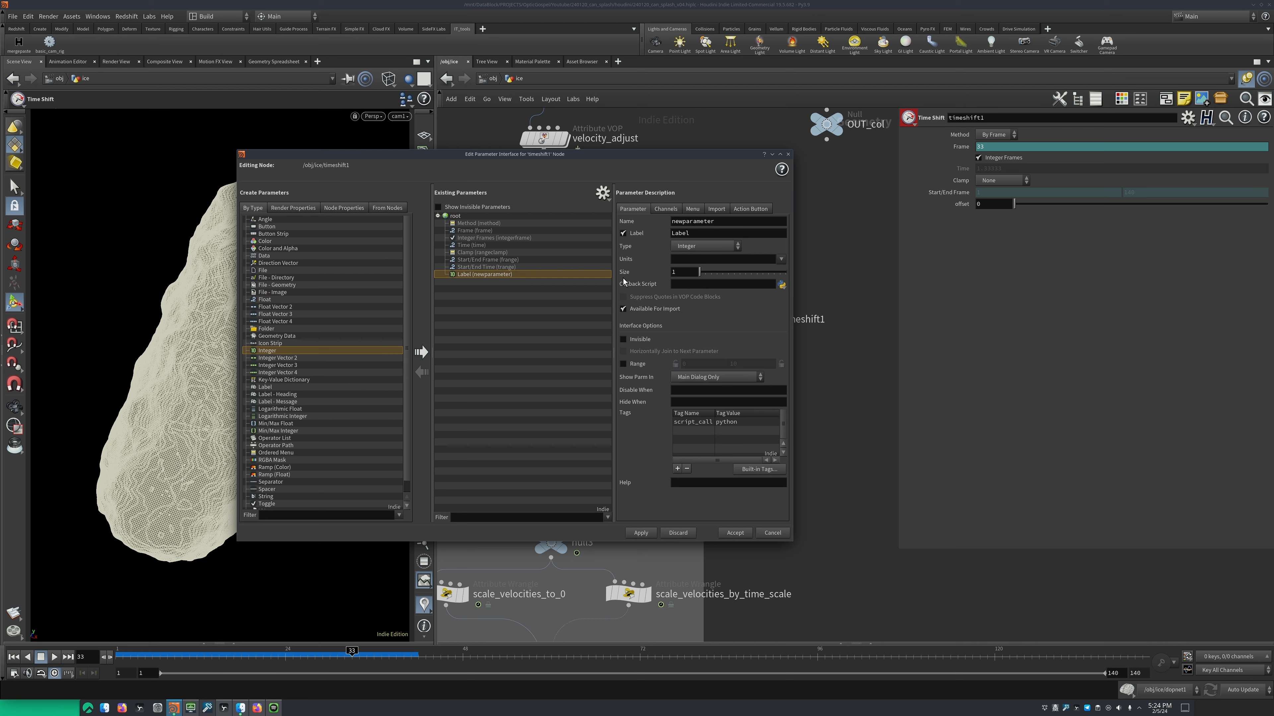
pyautogui.doubleClick(734, 225)
pyautogui.write('Offset')
pyautogui.press('Tab')
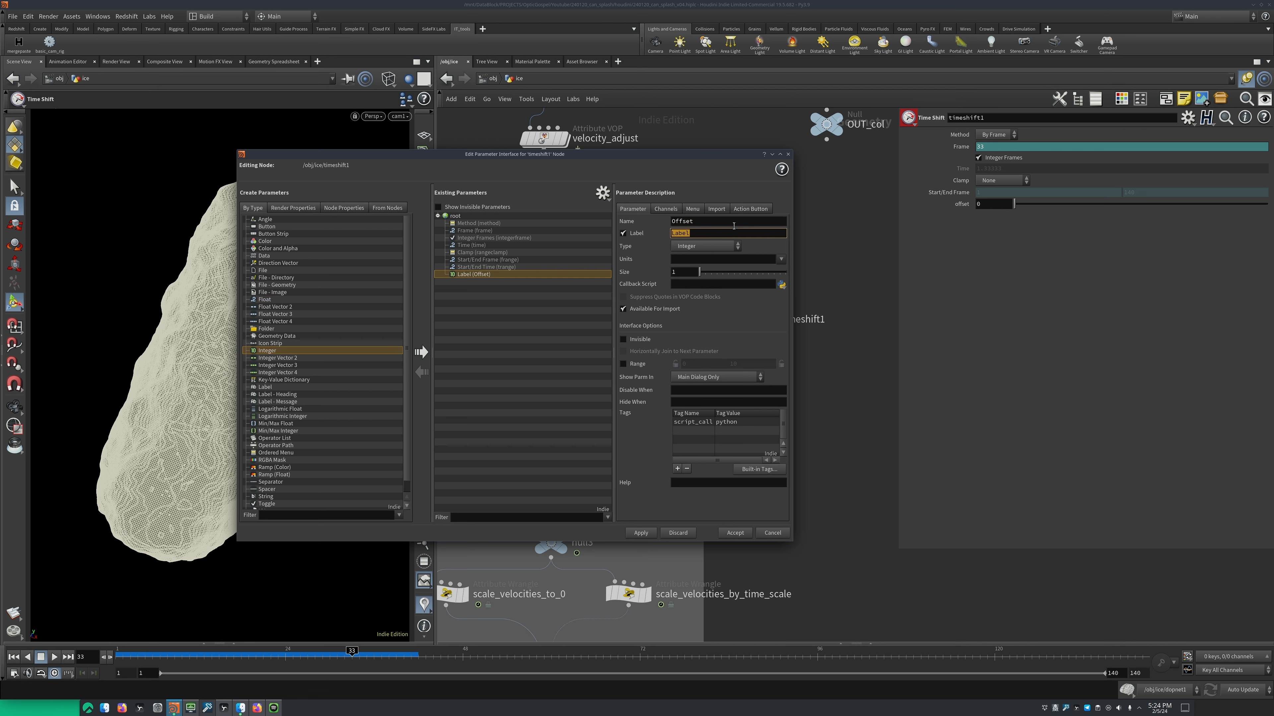
pyautogui.click(735, 533)
# Copy timeshift1's Offset parameter and paste it as a relative reference into the Frame expression, forming $F+ch("Offset")
pyautogui.rightClick(961, 206)
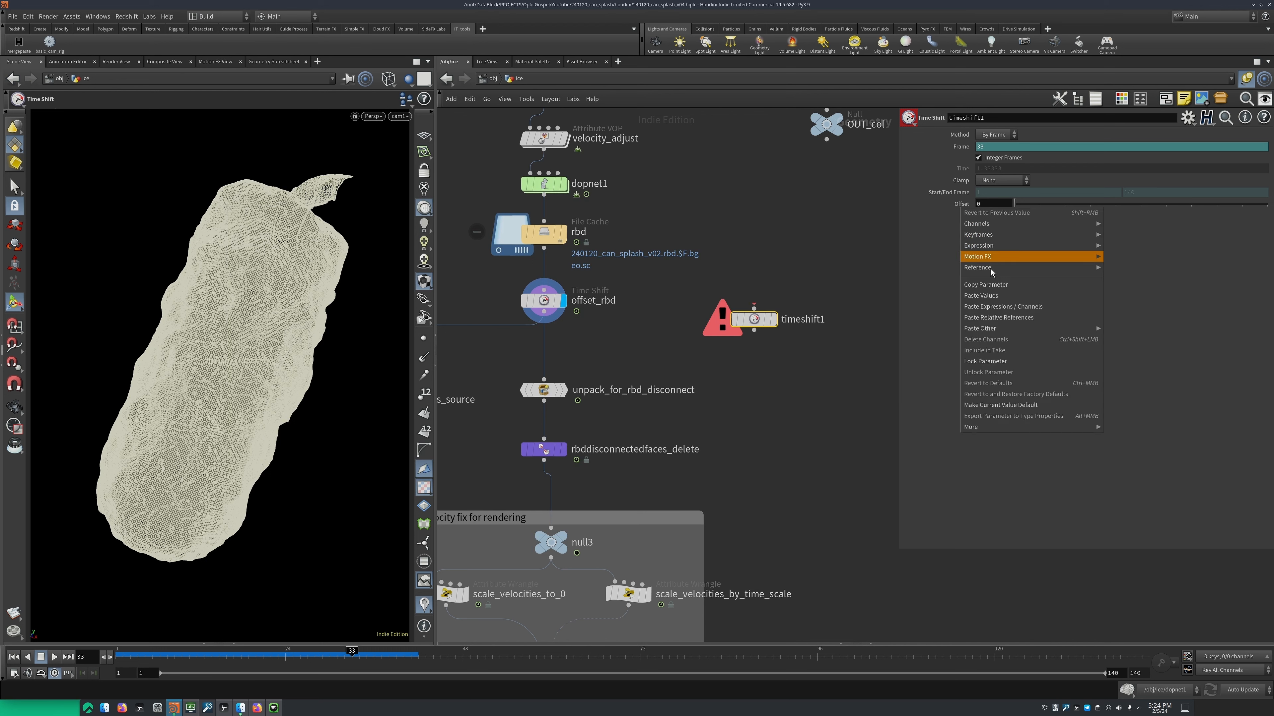
pyautogui.click(990, 288)
pyautogui.click(962, 147)
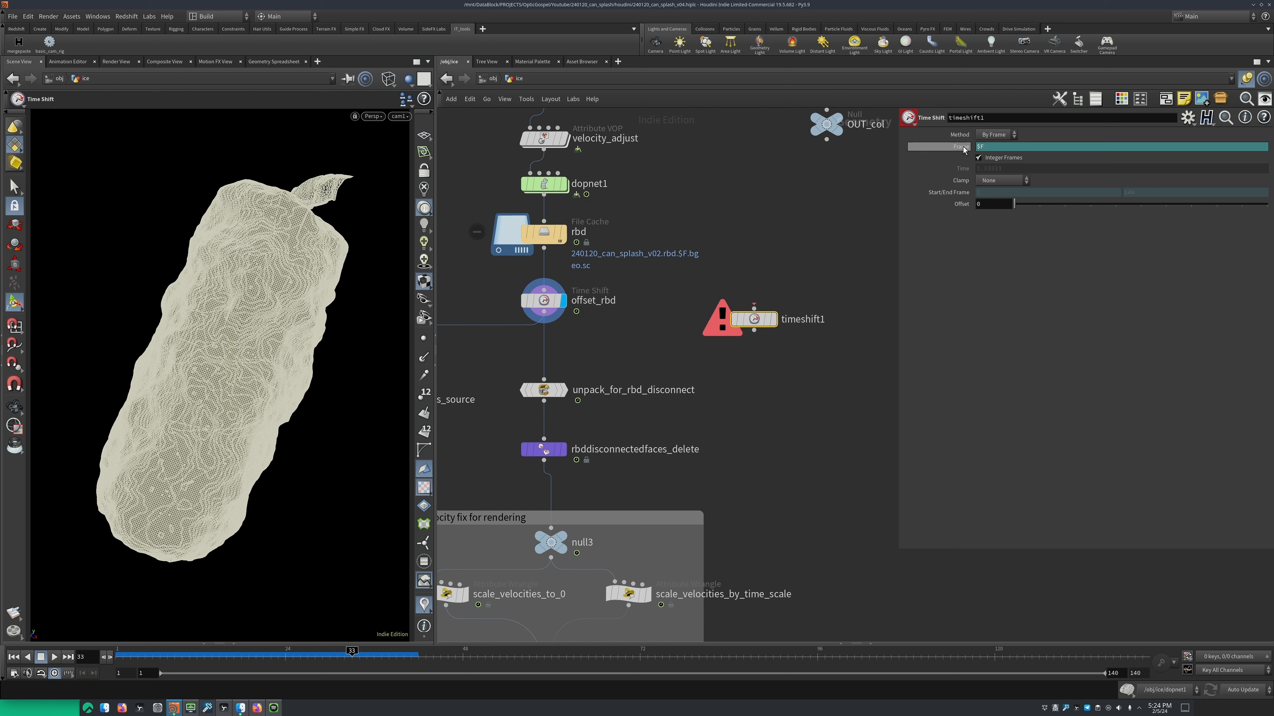
pyautogui.click(996, 148)
pyautogui.rightClick(1005, 146)
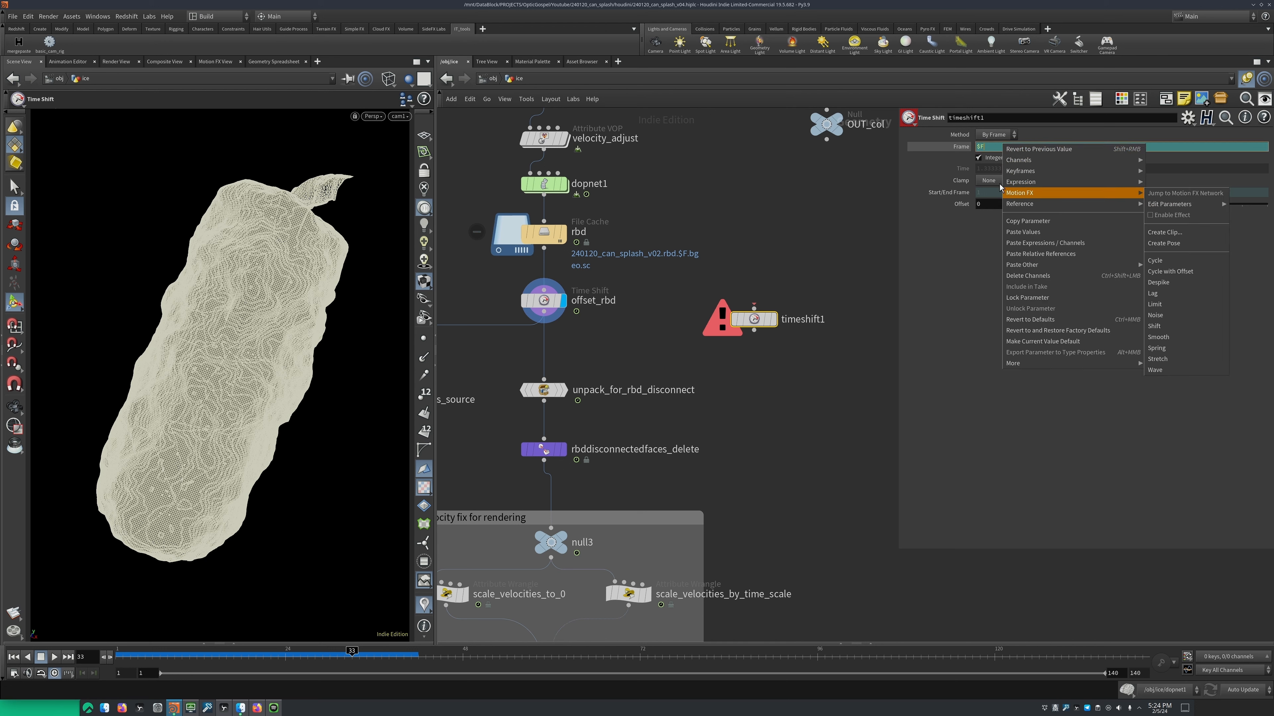
pyautogui.click(993, 150)
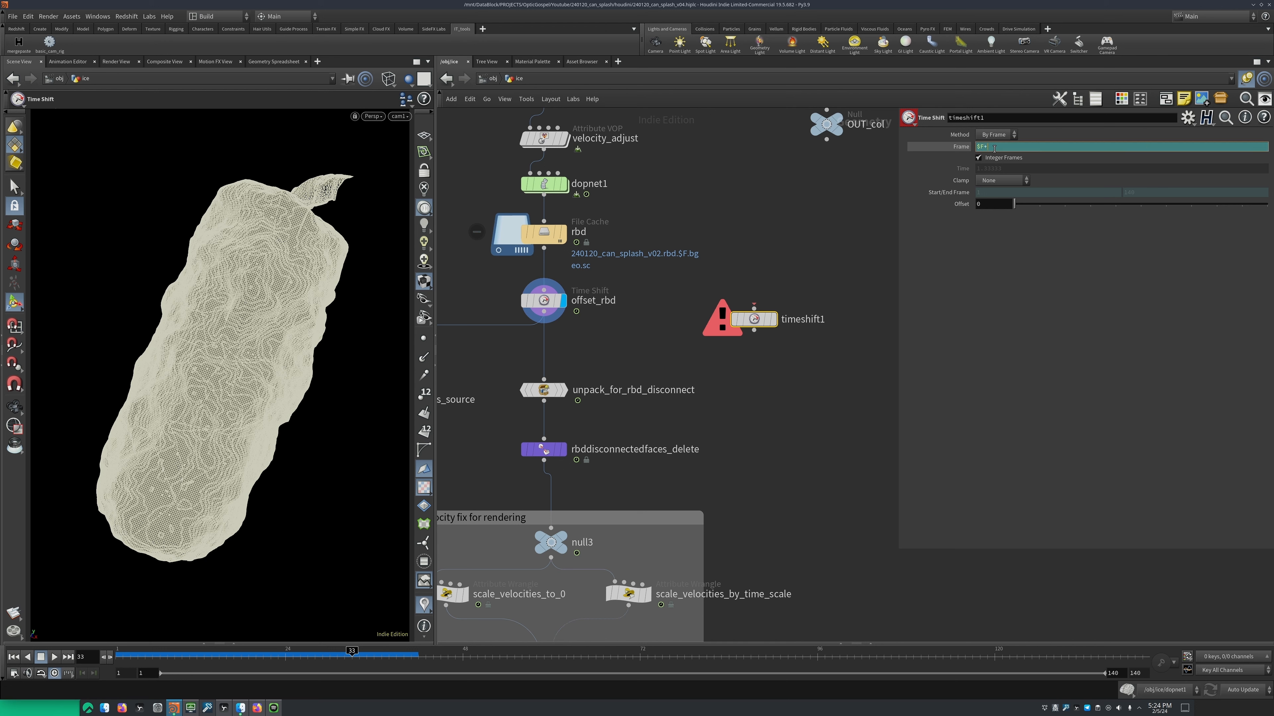
pyautogui.rightClick(994, 146)
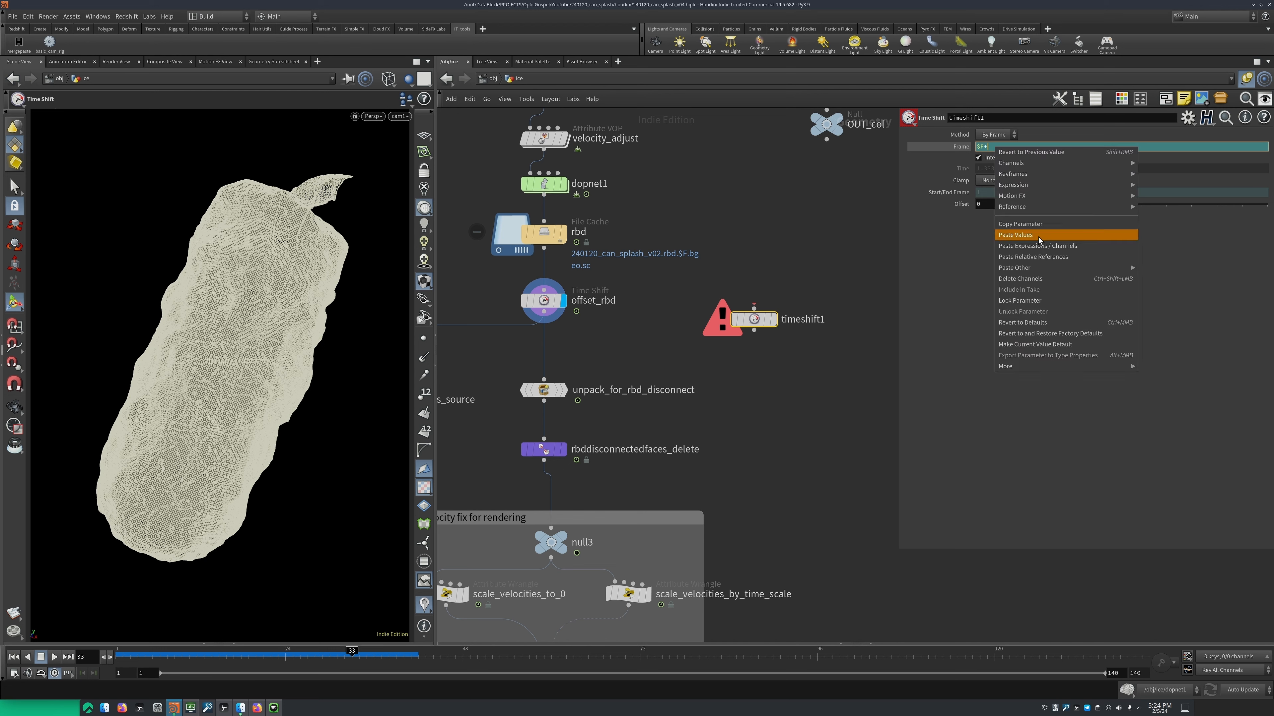
pyautogui.click(1036, 258)
pyautogui.click(961, 152)
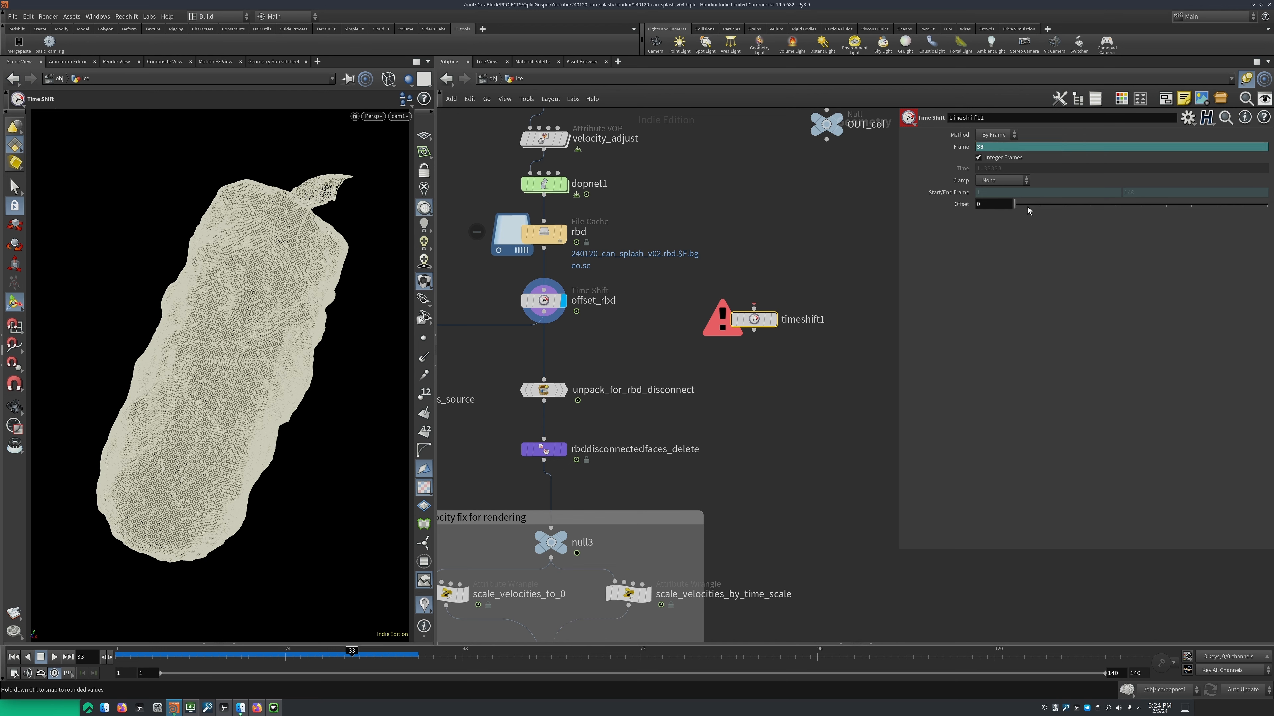
# Set timeshift1's Offset to 5 and change its Frame expression to $F-ch("Offset")
pyautogui.moveTo(1014, 203); pyautogui.dragTo(1141, 205)
pyautogui.click(962, 150)
pyautogui.click(988, 147)
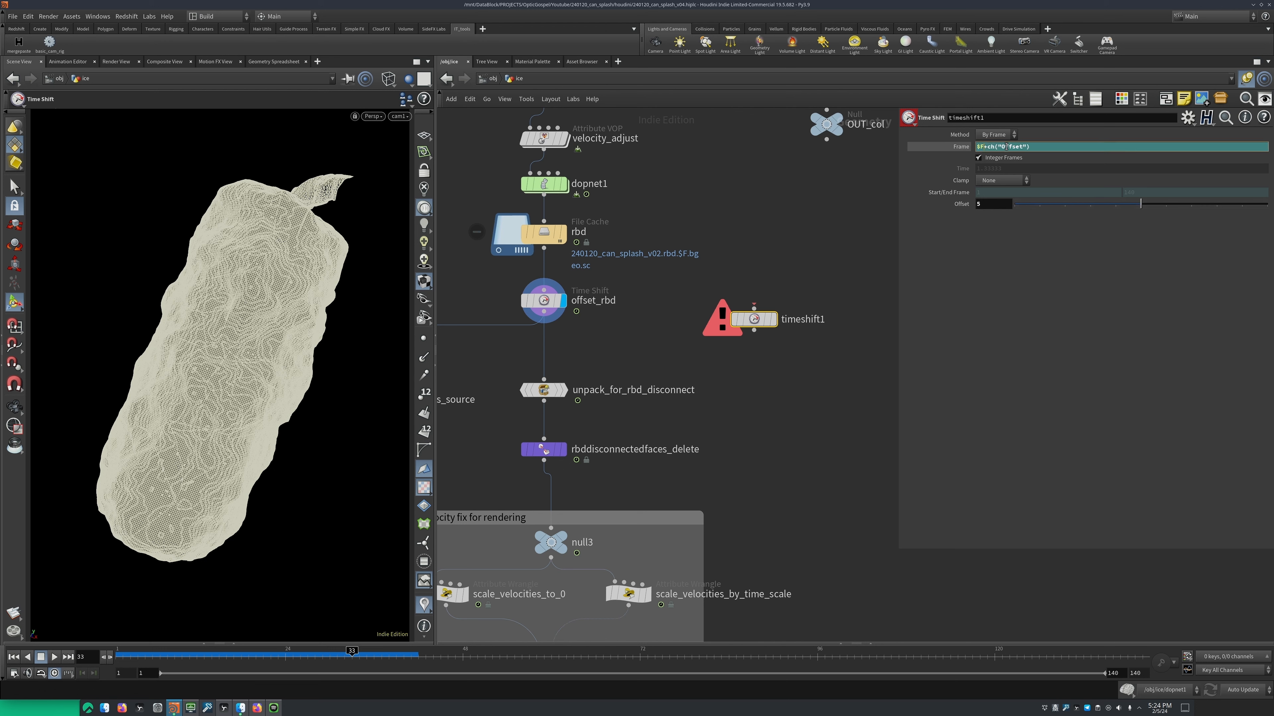
pyautogui.press('BackSpace')
pyautogui.write('-')
pyautogui.press('Return')
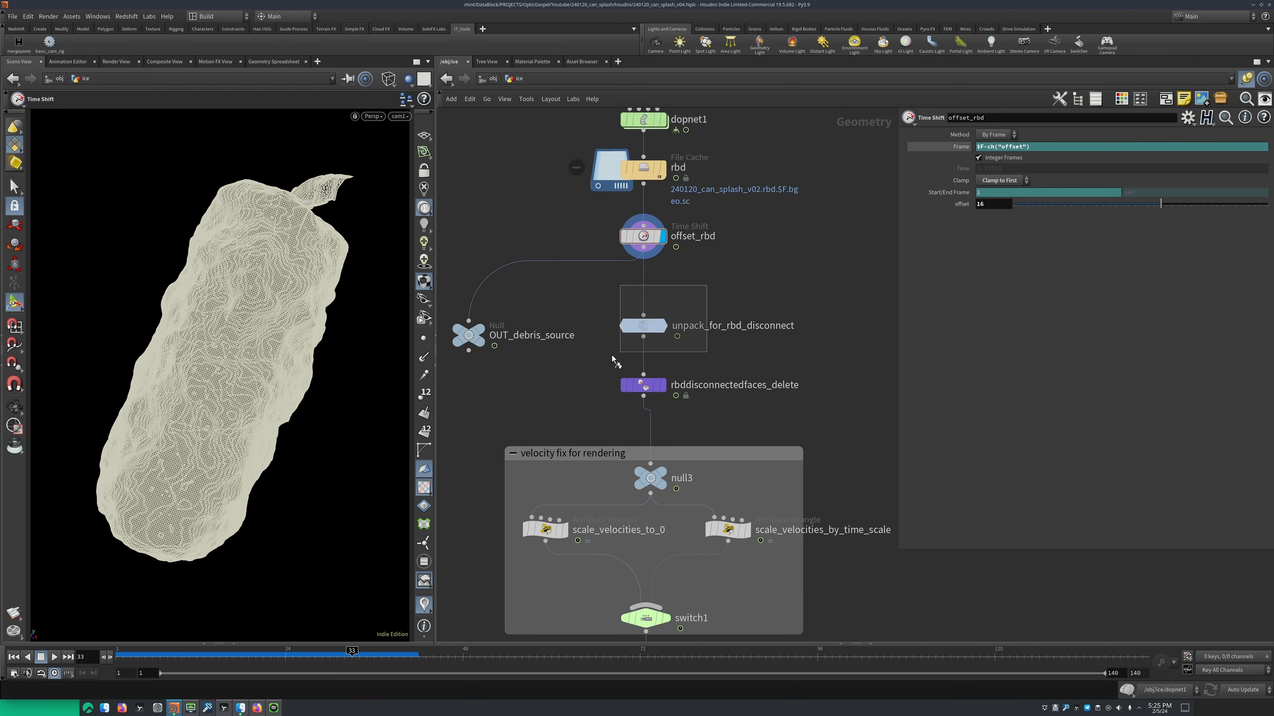
# Display the unpack_for_rbd_disconnect node below offset_rbd
pyautogui.click(589, 293)
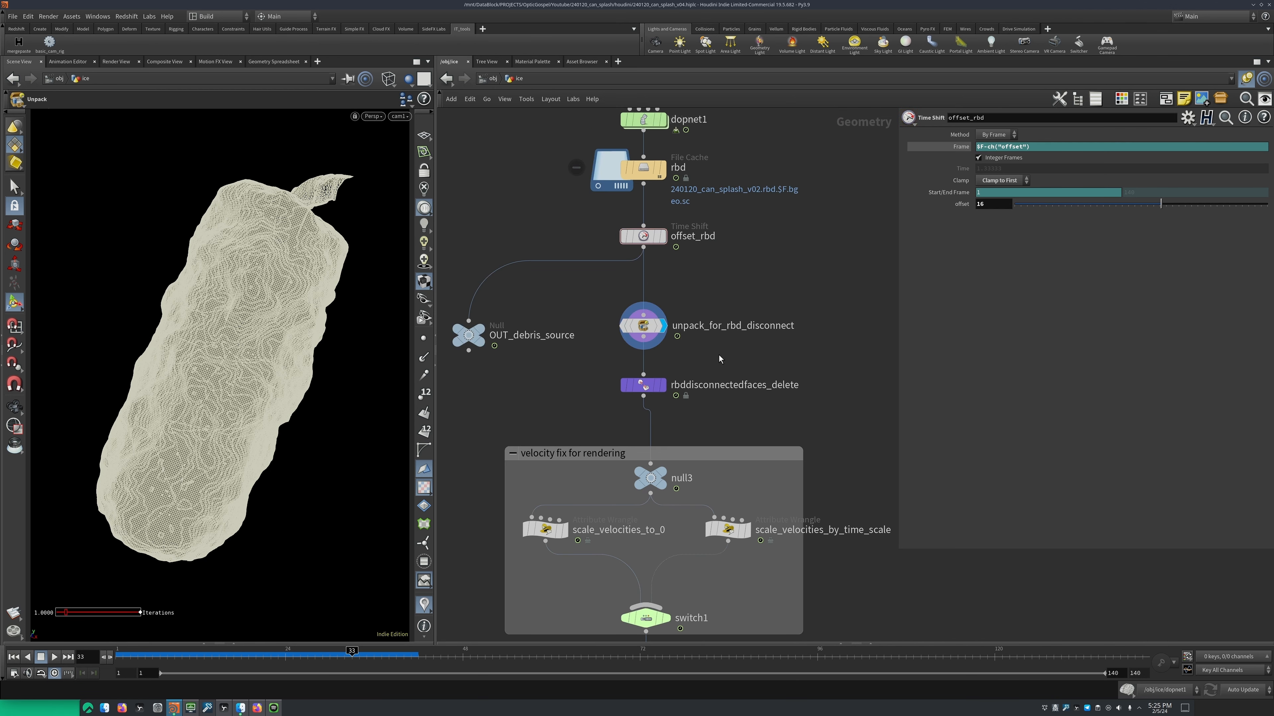
# Select unpack_for_rbd_disconnect and show the inside of the unpacked ice in wireframe shading
pyautogui.moveTo(712, 279); pyautogui.dragTo(603, 317)
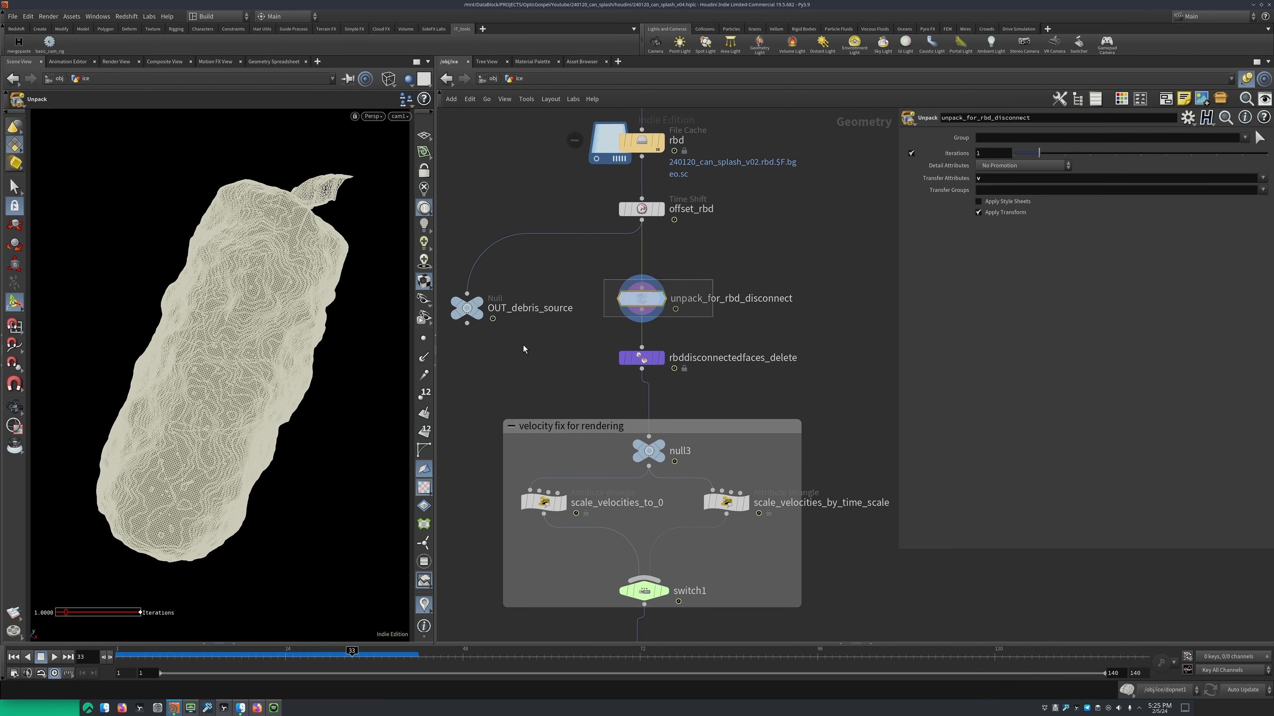
pyautogui.keyDown('alt'); pyautogui.moveTo(273, 338); pyautogui.dragTo(224, 311); pyautogui.keyUp('alt')
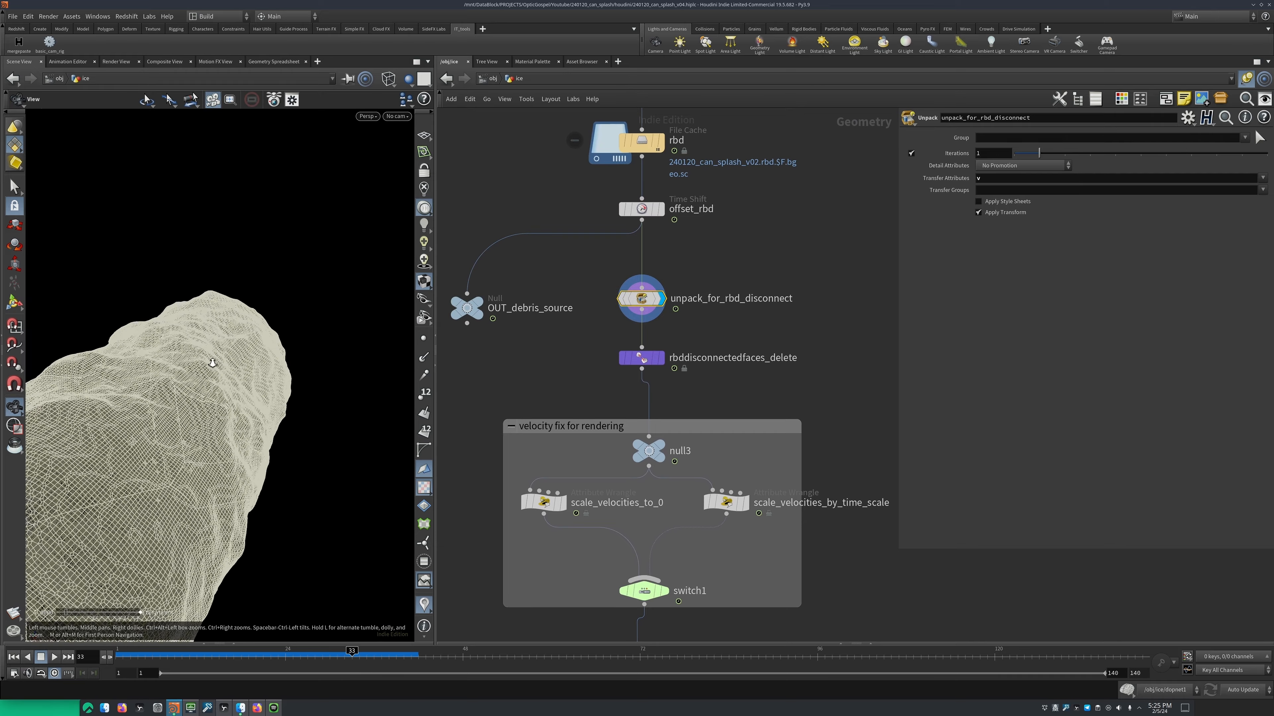
pyautogui.moveTo(224, 311)
pyautogui.keyDown('alt'); pyautogui.mouseDown(button='right')
pyautogui.moveTo(256, 372)
pyautogui.moveTo(190, 415)
pyautogui.moveTo(279, 381)
pyautogui.moveTo(330, 313)
pyautogui.mouseUp(button='right'); pyautogui.keyUp('alt')
pyautogui.press('Return')
pyautogui.press('w')
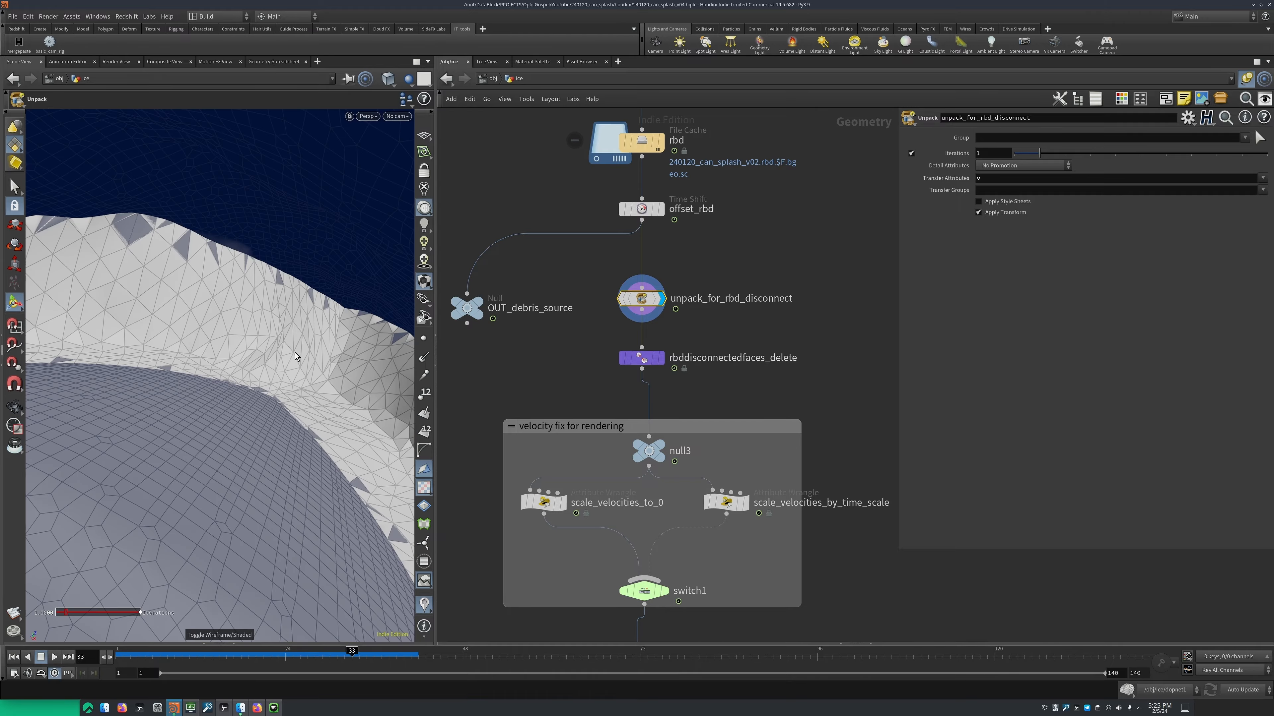
pyautogui.press('w')
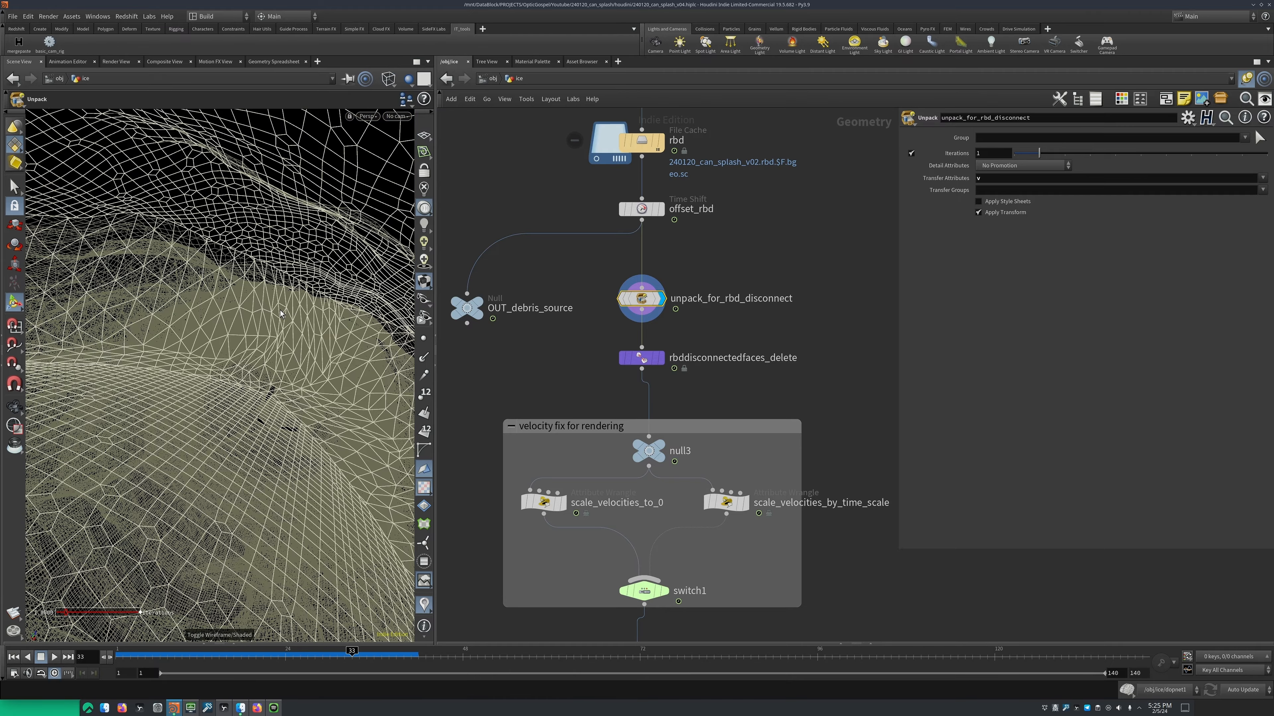
# Examine the interior faces between the unpacked ice pieces in the wireframe from several angles
pyautogui.keyDown('alt'); pyautogui.moveTo(315, 300); pyautogui.dragTo(285, 324, button='right'); pyautogui.keyUp('alt')
pyautogui.keyDown('alt'); pyautogui.moveTo(284, 324); pyautogui.dragTo(290, 354); pyautogui.keyUp('alt')
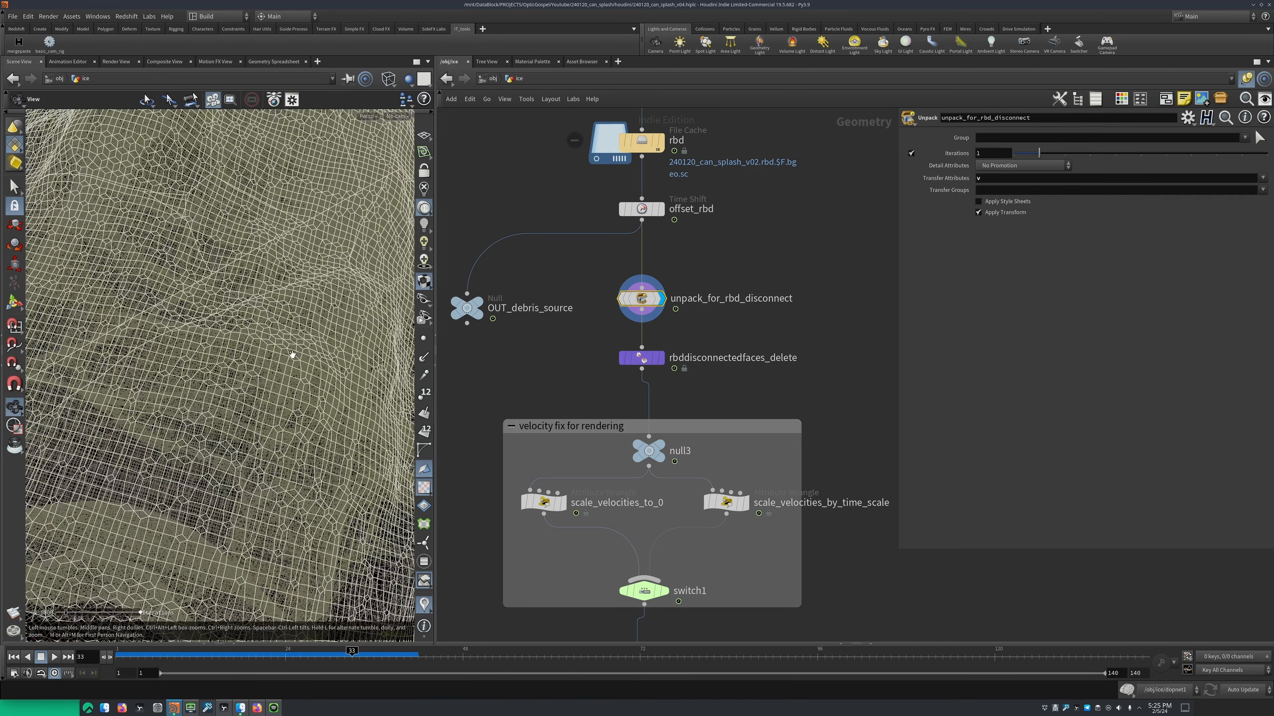
pyautogui.keyDown('alt'); pyautogui.moveTo(290, 354); pyautogui.dragTo(285, 323, button='right'); pyautogui.keyUp('alt')
pyautogui.keyDown('alt'); pyautogui.moveTo(275, 356); pyautogui.dragTo(184, 427); pyautogui.keyUp('alt')
pyautogui.keyDown('alt'); pyautogui.moveTo(185, 426); pyautogui.dragTo(268, 360, button='right'); pyautogui.keyUp('alt')
pyautogui.keyDown('alt'); pyautogui.moveTo(282, 357); pyautogui.dragTo(131, 322); pyautogui.keyUp('alt')
pyautogui.keyDown('alt'); pyautogui.moveTo(349, 365); pyautogui.dragTo(279, 370); pyautogui.keyUp('alt')
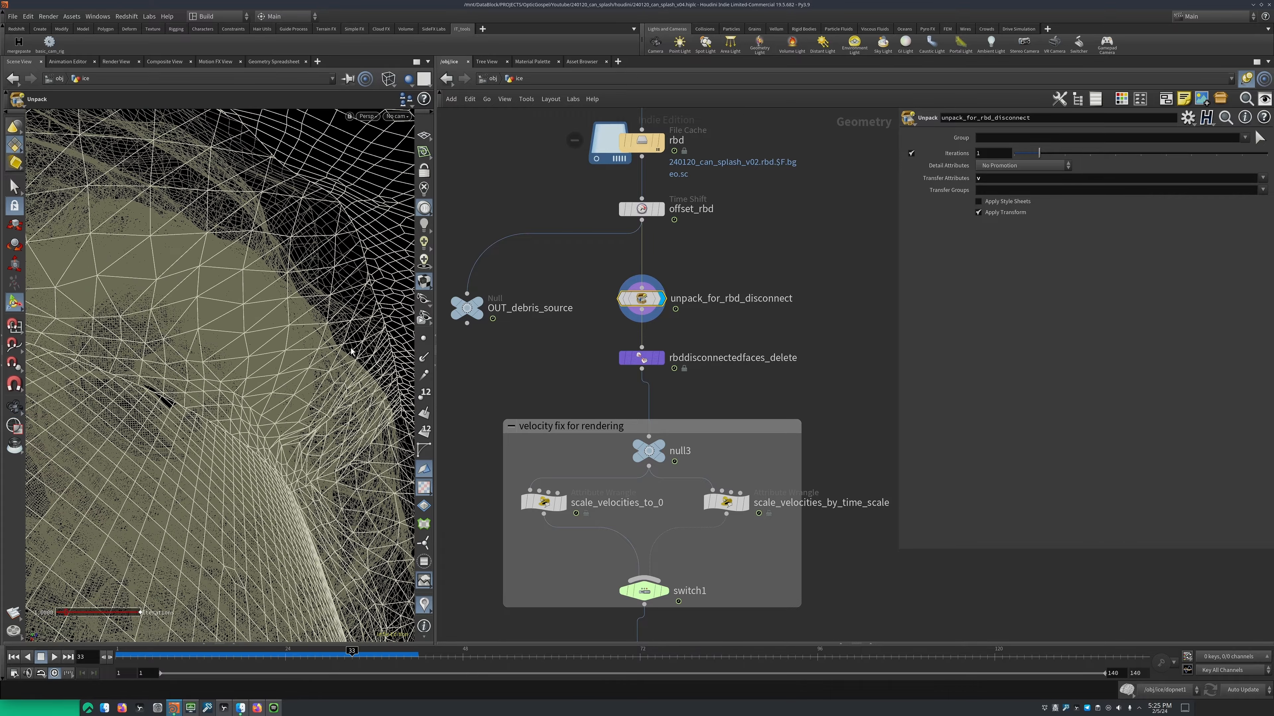
pyautogui.keyDown('alt'); pyautogui.moveTo(351, 352); pyautogui.dragTo(291, 336); pyautogui.keyUp('alt')
# Display the rbddisconnectedfaces_delete node and keep its Mode set to Delete Connected
pyautogui.moveTo(655, 301); pyautogui.dragTo(551, 354)
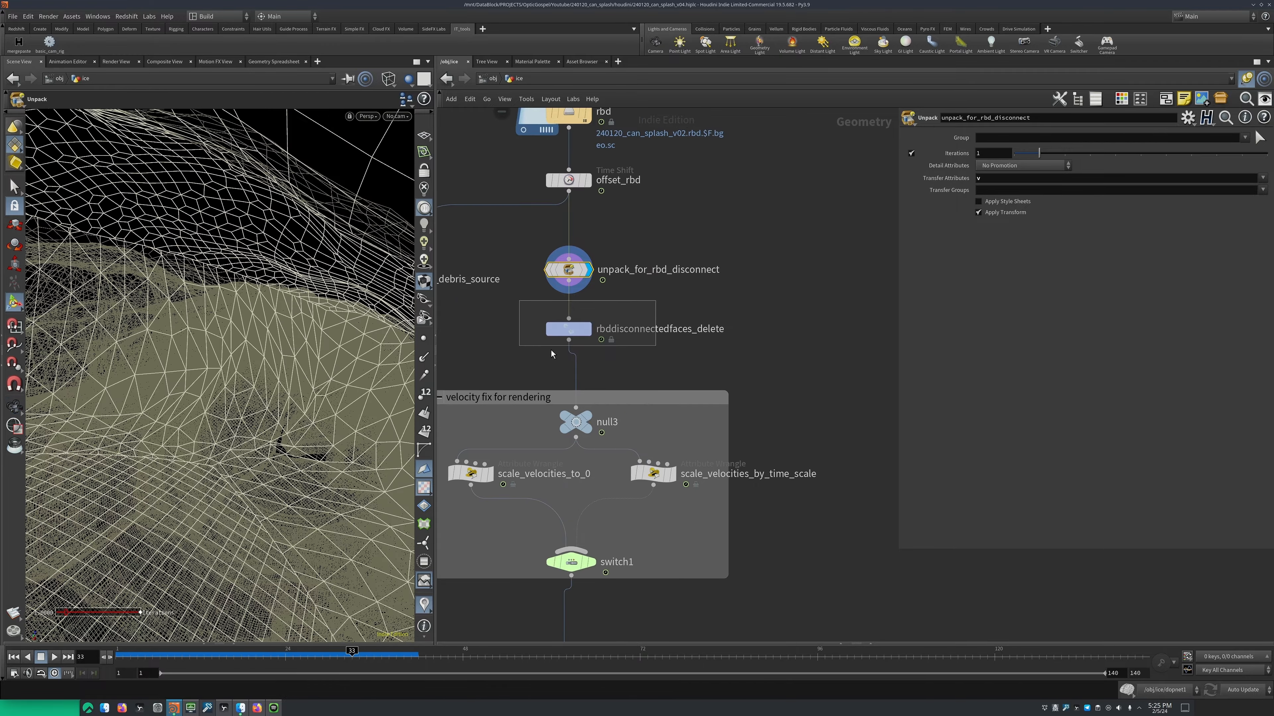
pyautogui.press('r')
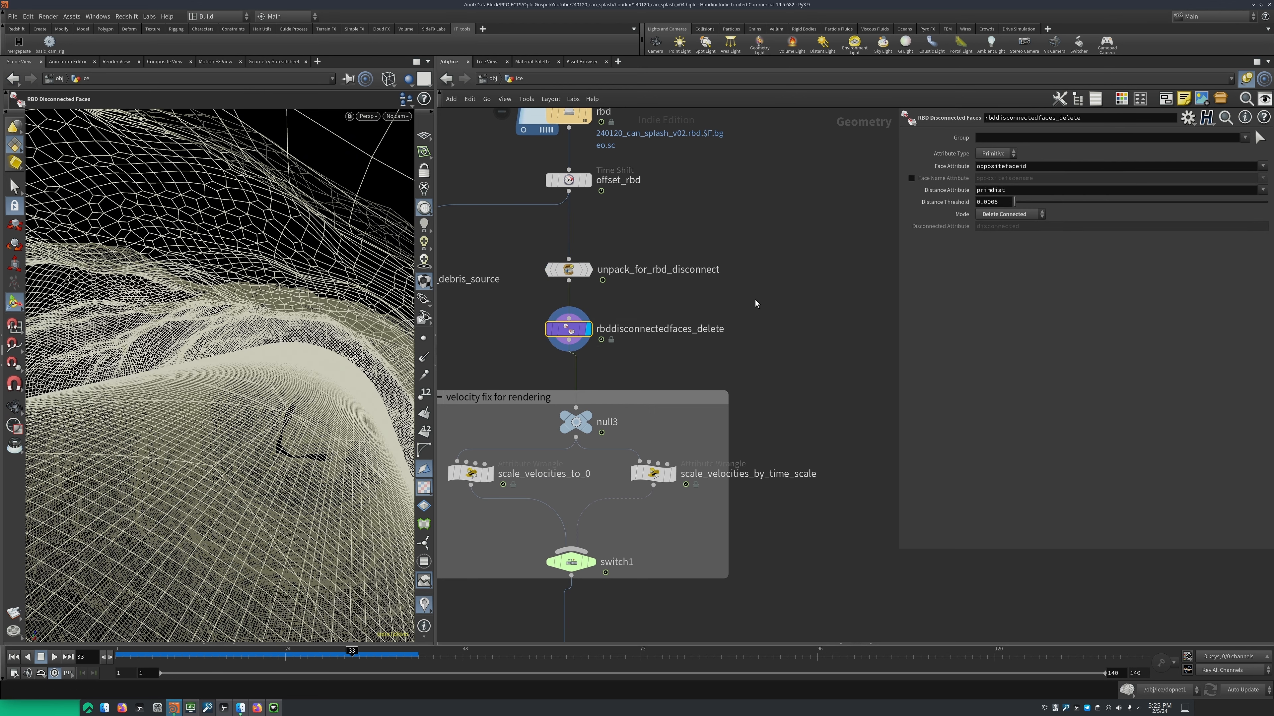
pyautogui.click(1012, 214)
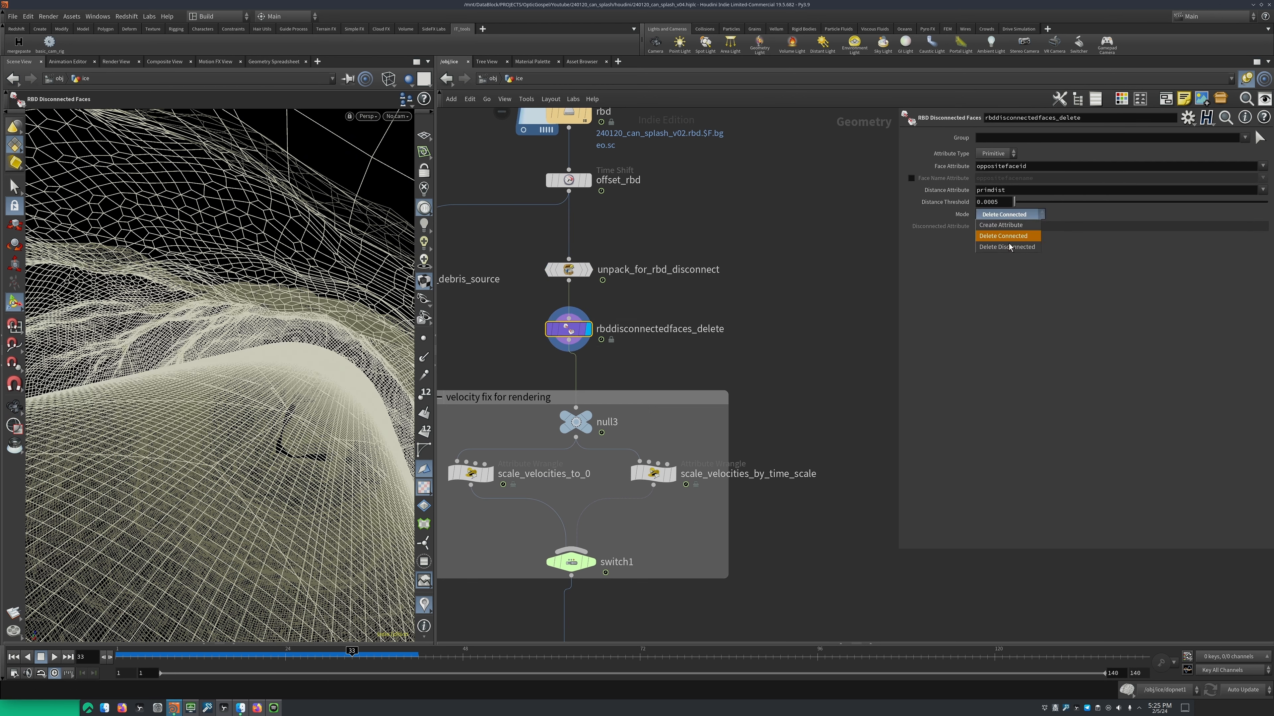
pyautogui.click(1011, 241)
# Review the upstream network around rbdconnectedfaces1 and return to the rbddisconnectedfaces_delete node
pyautogui.scroll(-8, 707, 296)
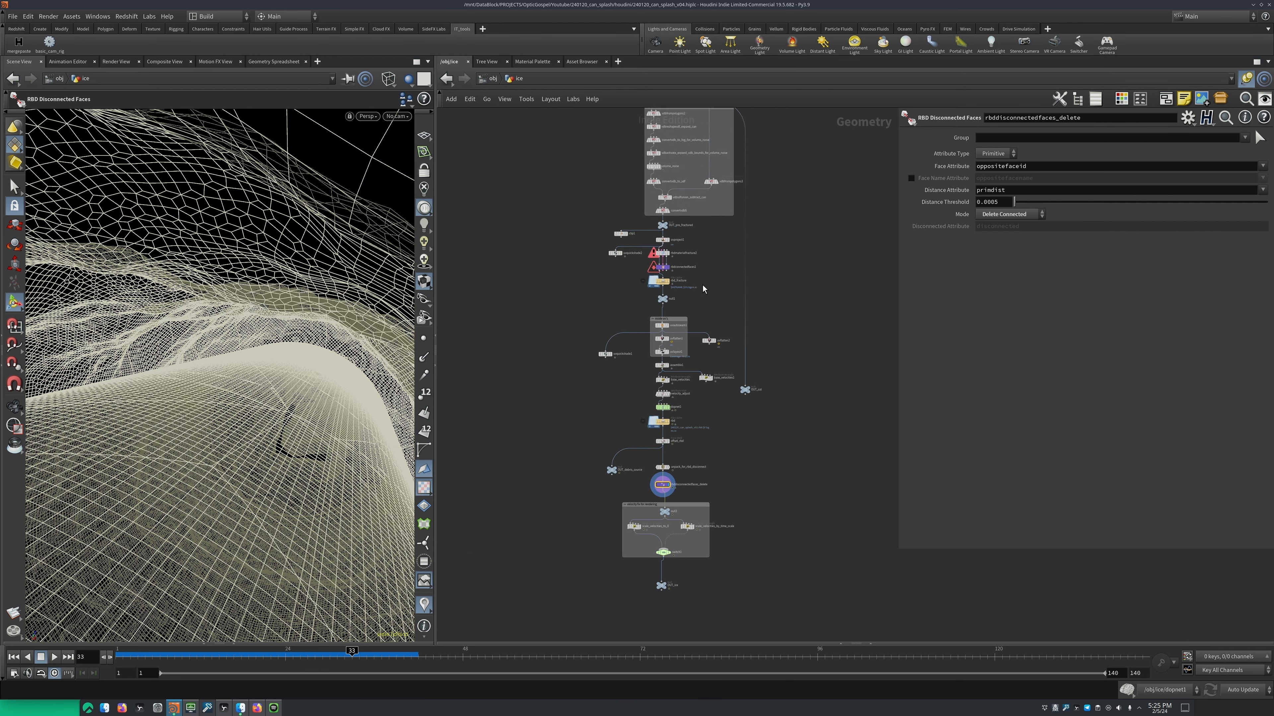
pyautogui.scroll(8, 701, 284)
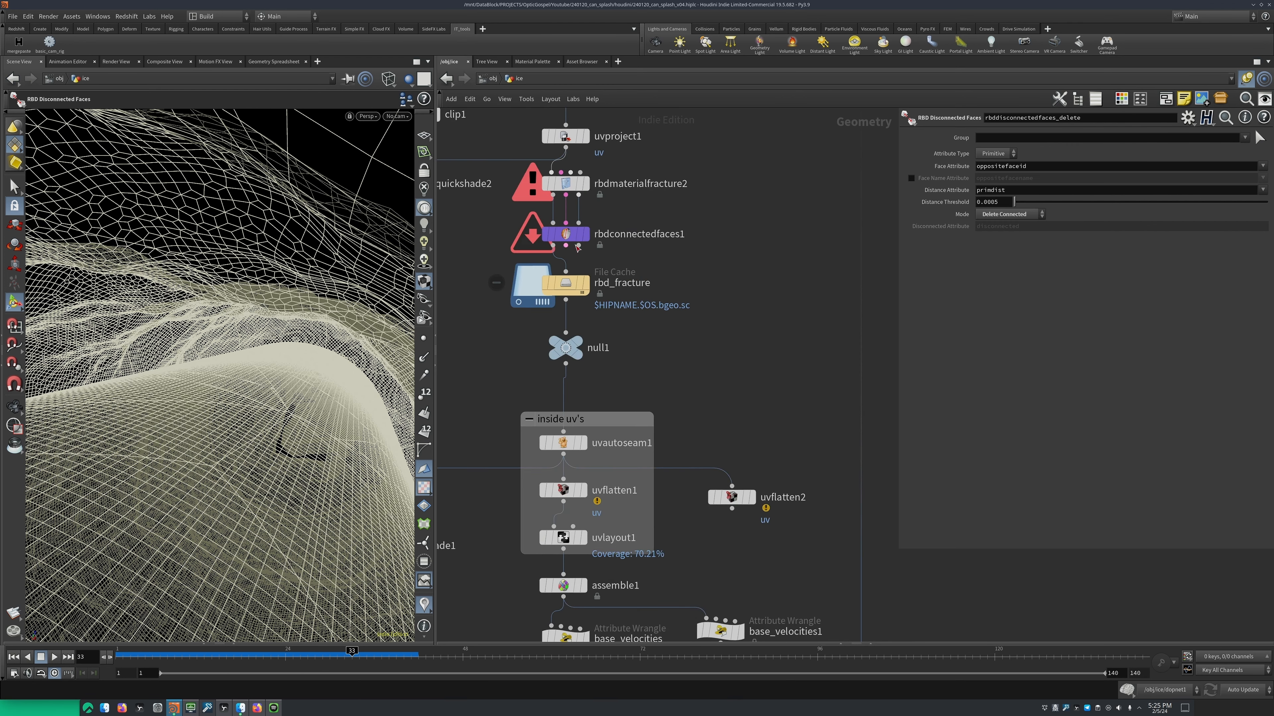
pyautogui.moveTo(740, 255); pyautogui.dragTo(744, 151, button='middle')
pyautogui.scroll(-5, 744, 150)
pyautogui.moveTo(697, 568); pyautogui.dragTo(733, 350, button='middle')
pyautogui.scroll(1, 733, 350)
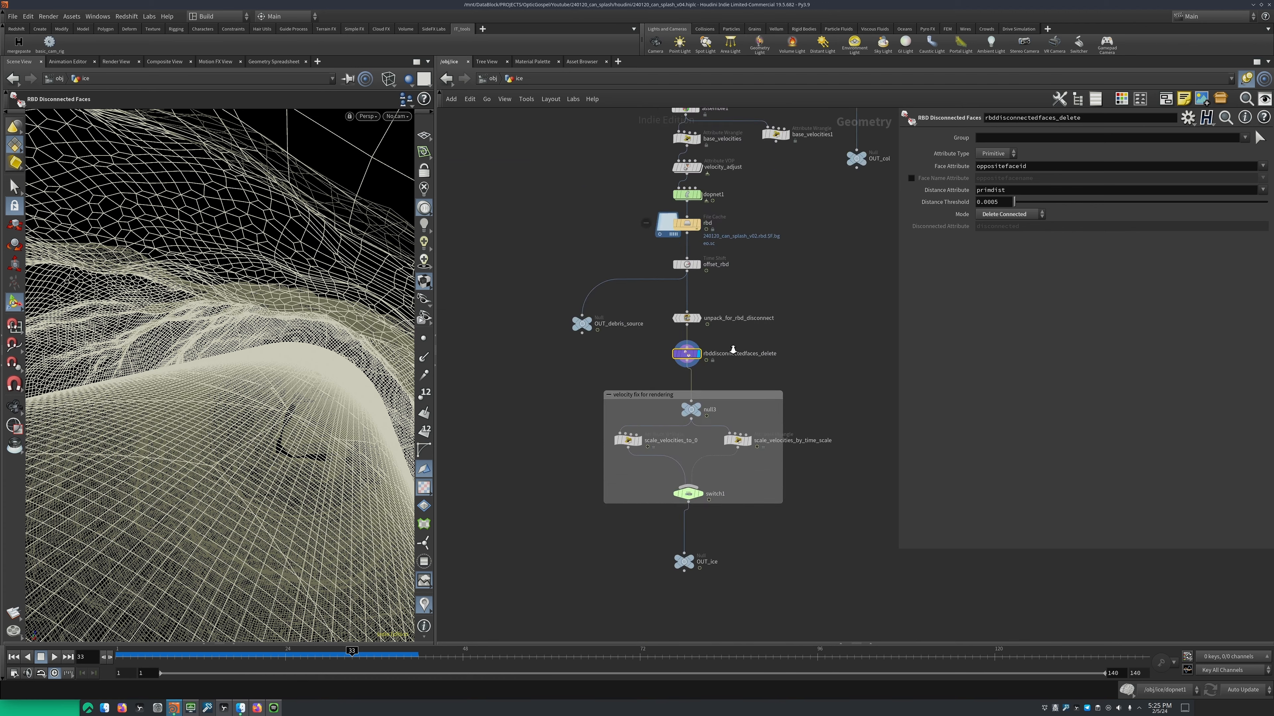
# Compare the interior wireframes of unpack_for_rbd_disconnect and rbddisconnectedfaces_delete, ending with rbddisconnectedfaces_delete displayed
pyautogui.scroll(2, 733, 350)
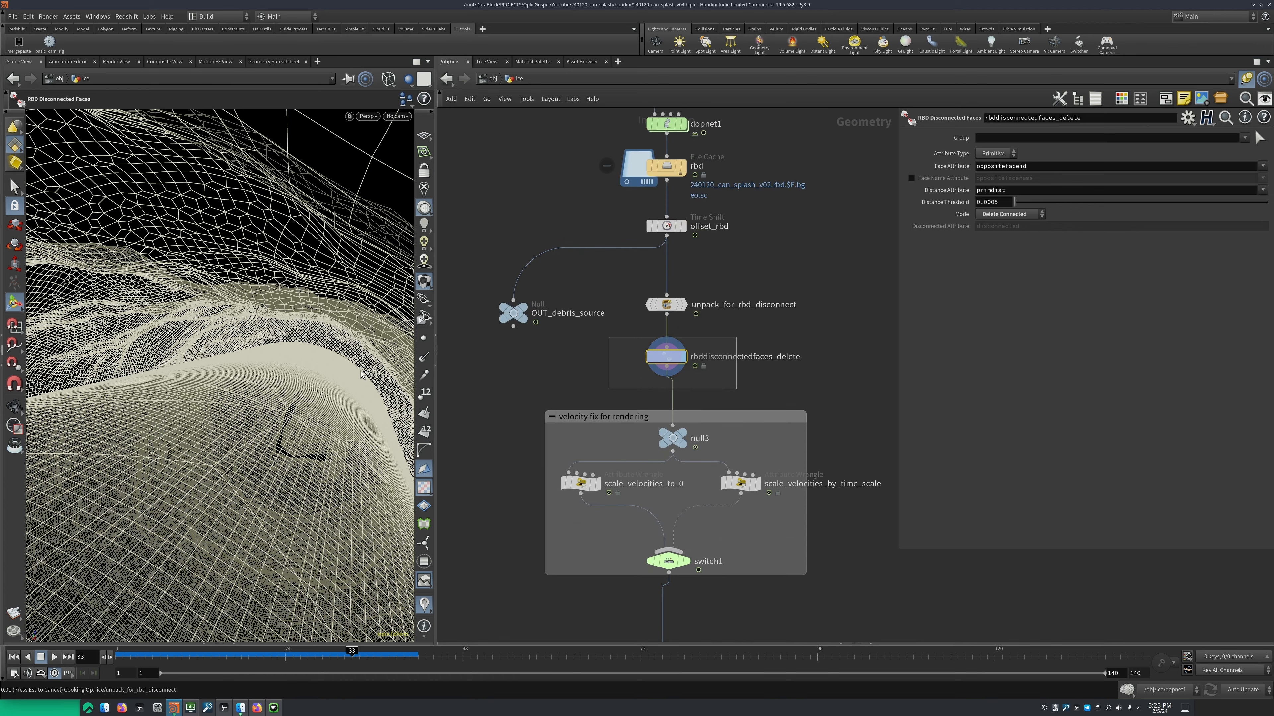
pyautogui.keyDown('alt'); pyautogui.moveTo(324, 363); pyautogui.dragTo(329, 356); pyautogui.keyUp('alt')
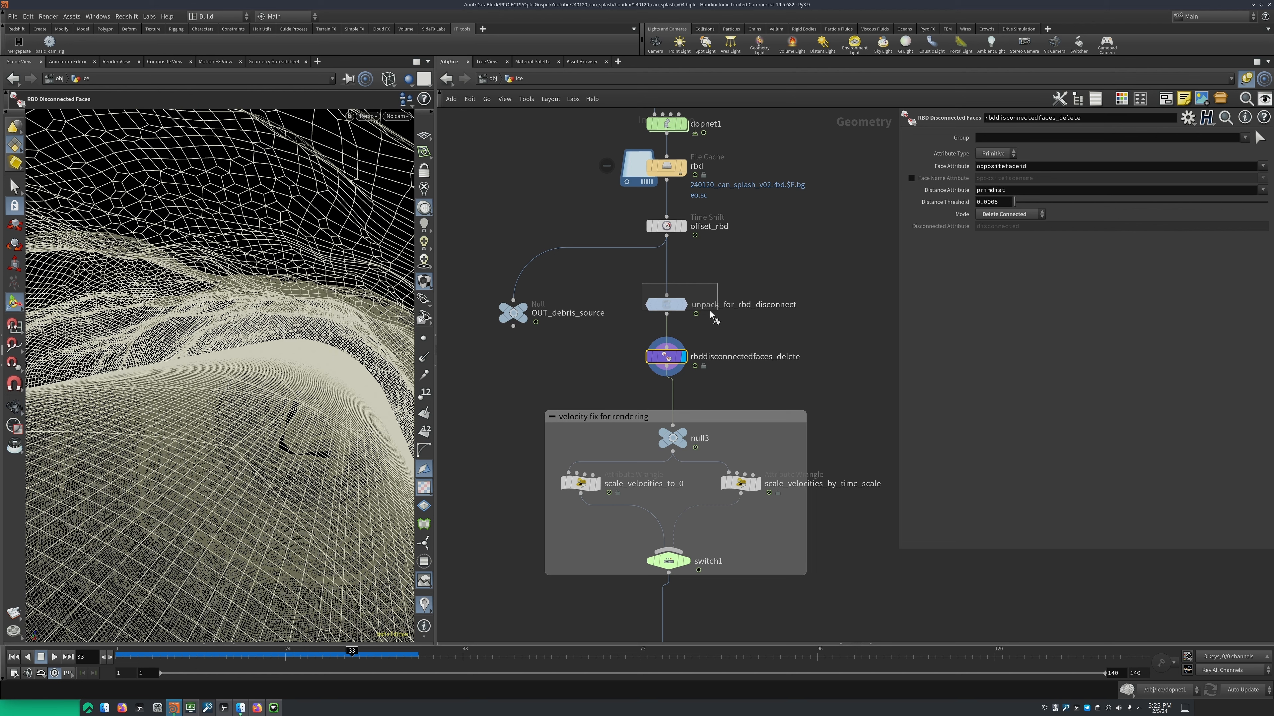
pyautogui.press('r')
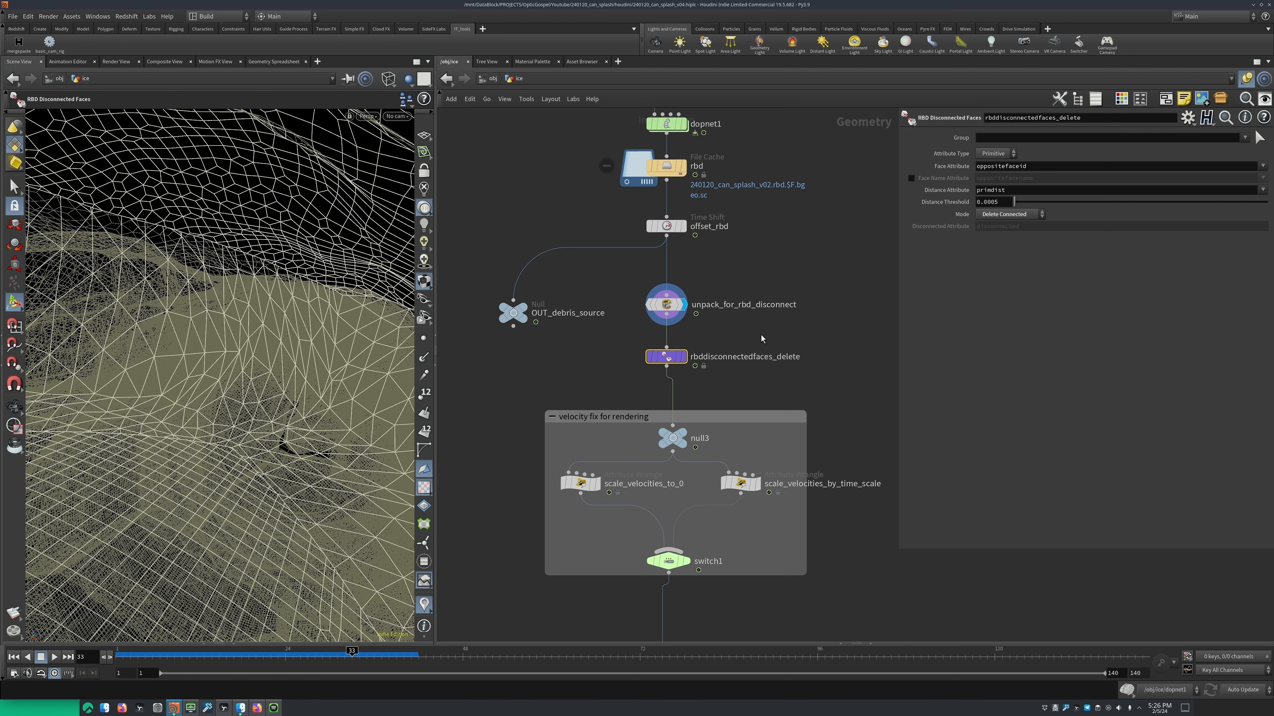
pyautogui.moveTo(761, 340); pyautogui.dragTo(758, 308, button='middle')
pyautogui.moveTo(719, 303); pyautogui.dragTo(624, 346)
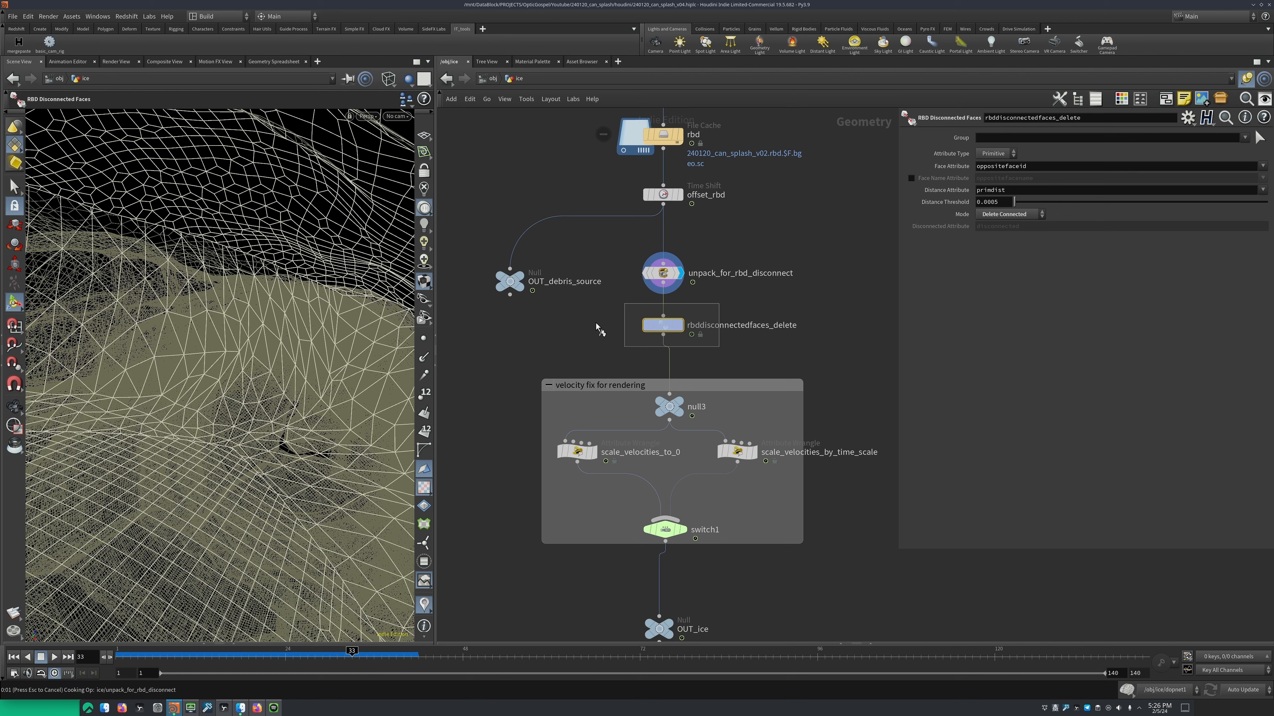
pyautogui.press('r')
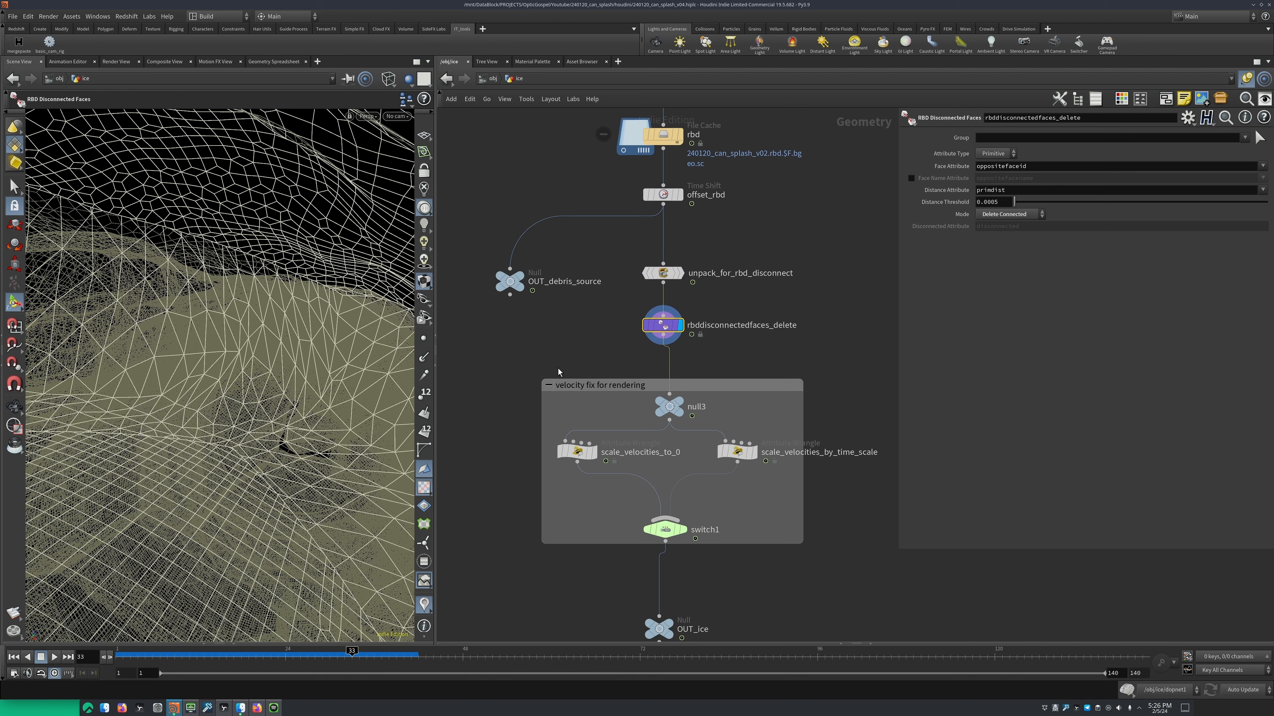
# Go to frame 45 and examine the separated ice pieces in the viewport
pyautogui.click(440, 663)
pyautogui.press('Escape')
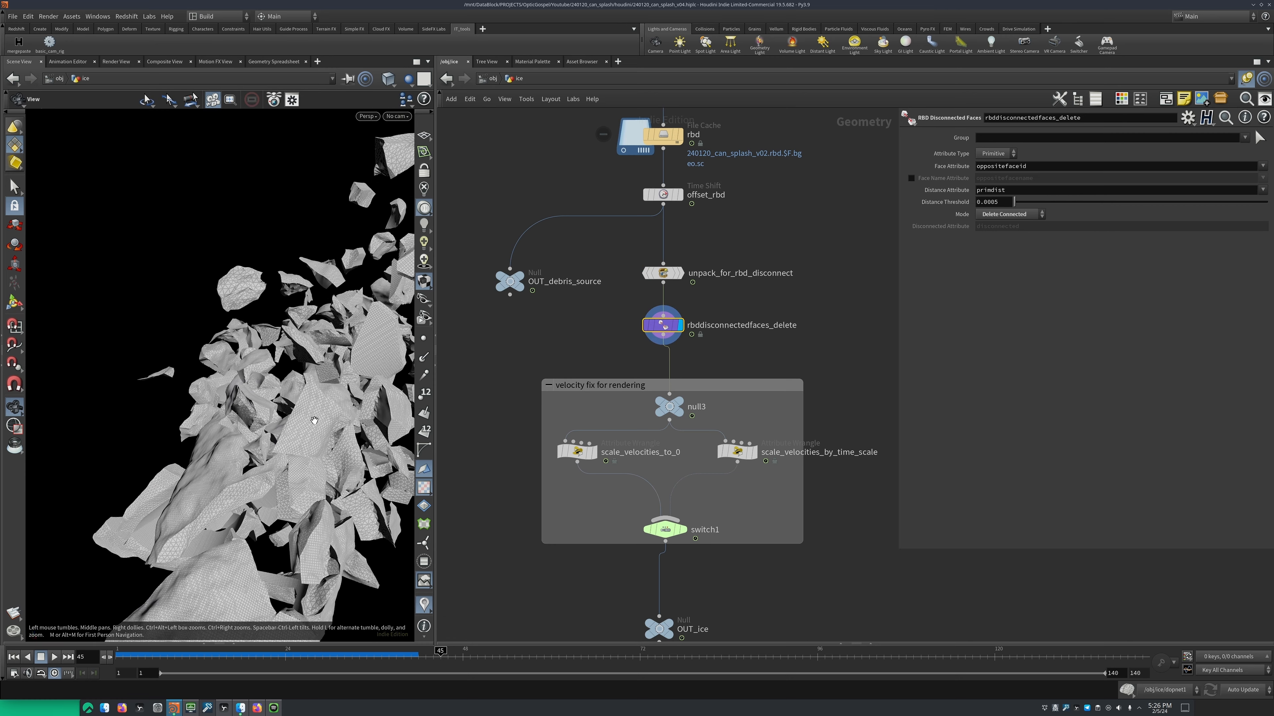
pyautogui.moveTo(314, 421); pyautogui.dragTo(285, 454)
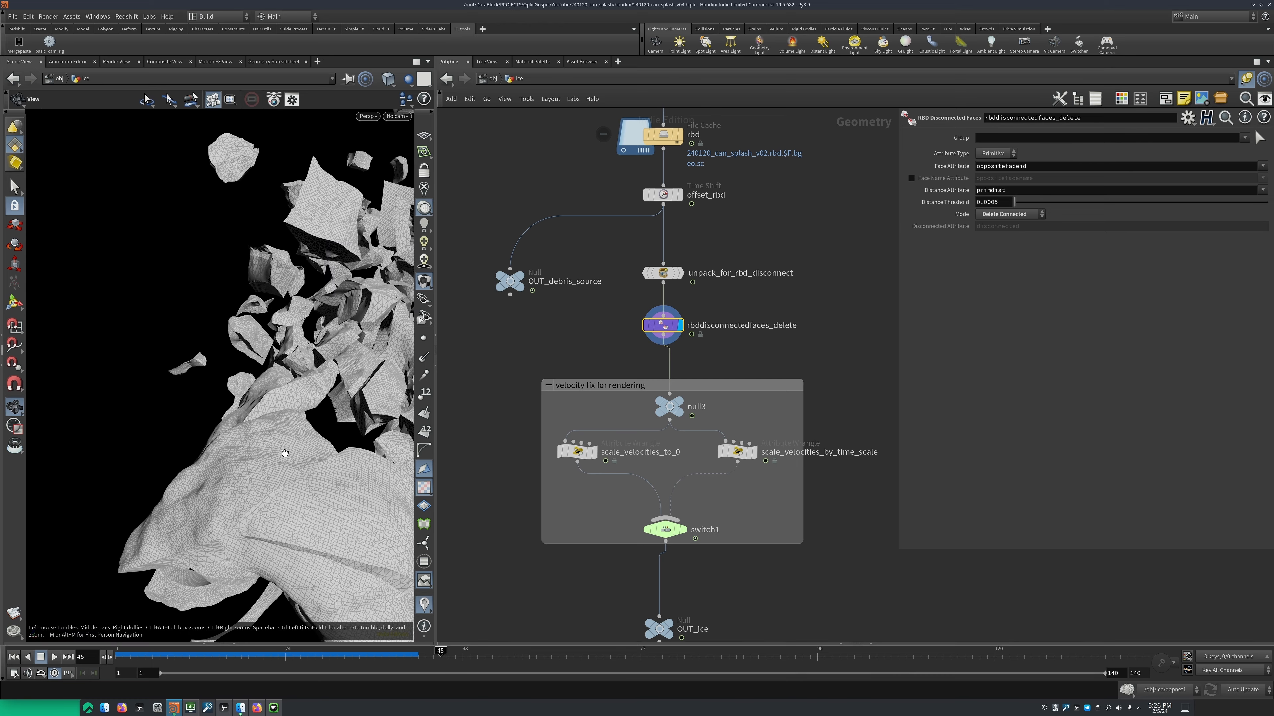
pyautogui.press('Return')
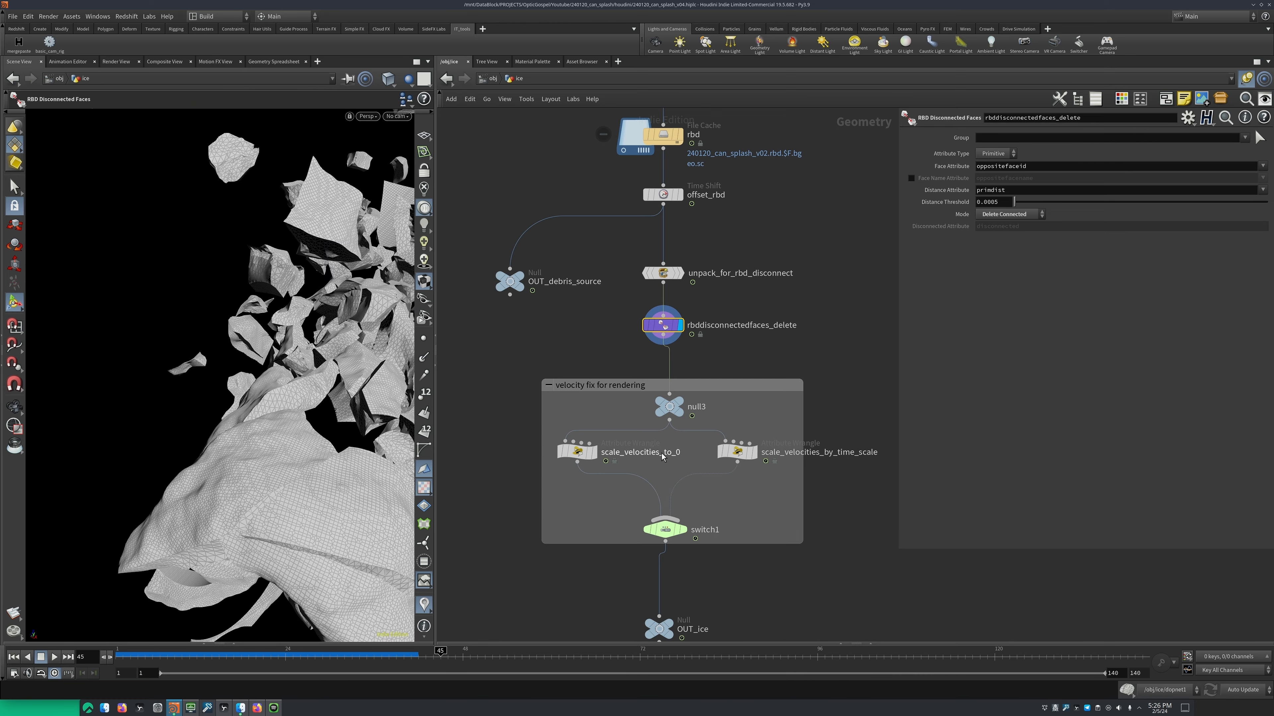
# Frame all the ice pieces in the viewport and display null3 in the velocity fix for rendering group
pyautogui.moveTo(665, 457); pyautogui.dragTo(632, 407, button='middle')
pyautogui.hotkey('space', 'g')
pyautogui.moveTo(288, 374)
pyautogui.mouseDown()
pyautogui.moveTo(259, 402)
pyautogui.moveTo(325, 383)
pyautogui.moveTo(292, 417)
pyautogui.mouseUp()
pyautogui.moveTo(671, 396); pyautogui.dragTo(647, 398, button='middle')
pyautogui.scroll(2, 647, 397)
pyautogui.moveTo(635, 365); pyautogui.dragTo(572, 352)
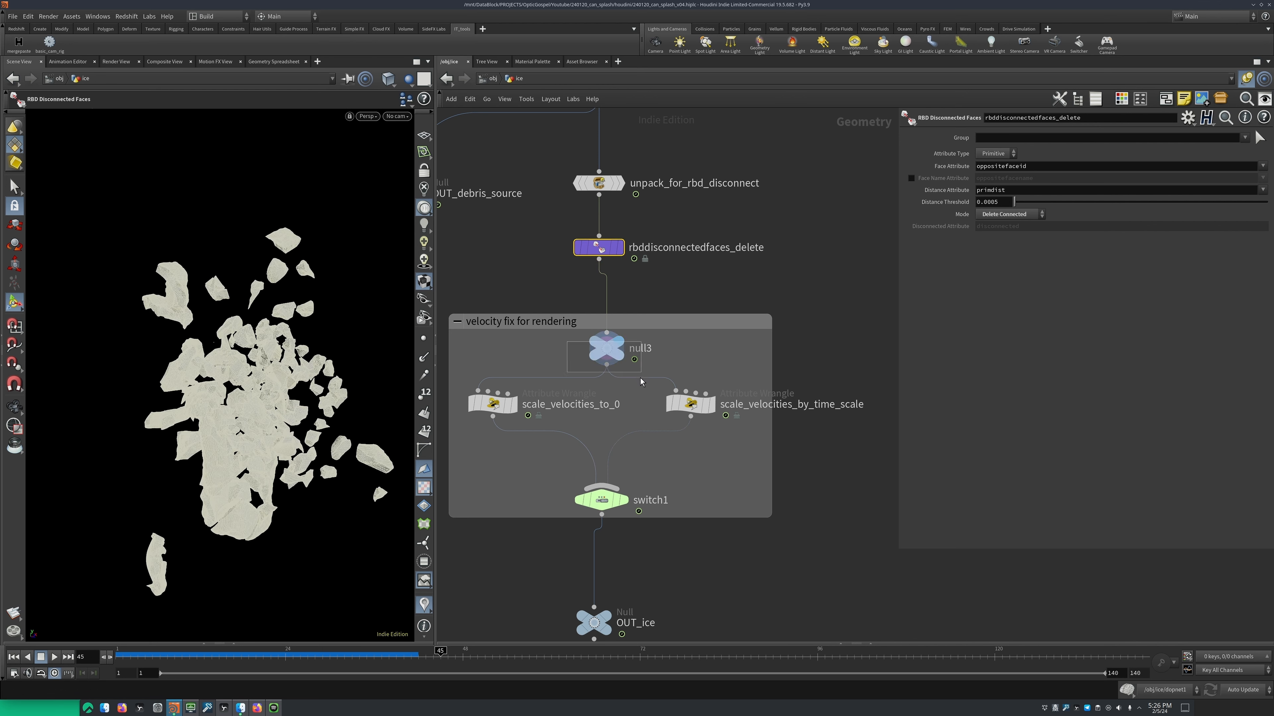
pyautogui.moveTo(640, 379); pyautogui.dragTo(643, 379)
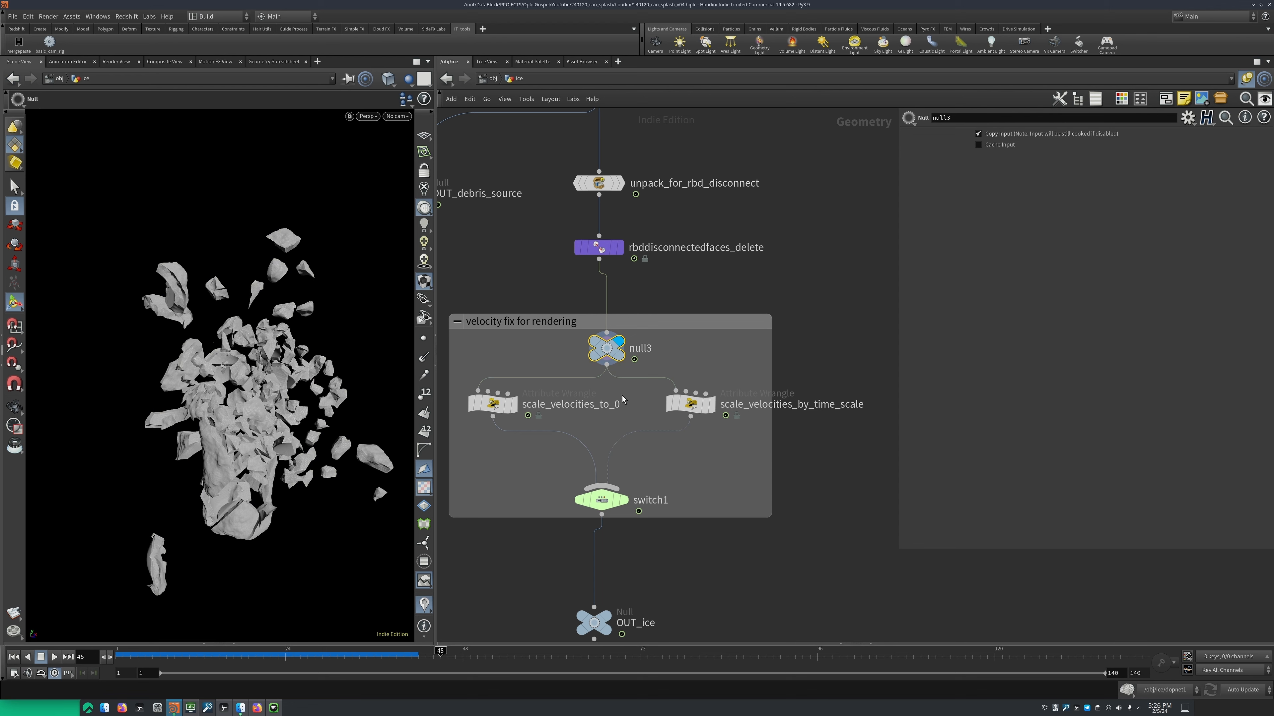
# Visualize the point velocity attribute v from null3's node information and close the information window
pyautogui.moveTo(622, 395); pyautogui.dragTo(672, 393, button='middle')
pyautogui.moveTo(663, 357)
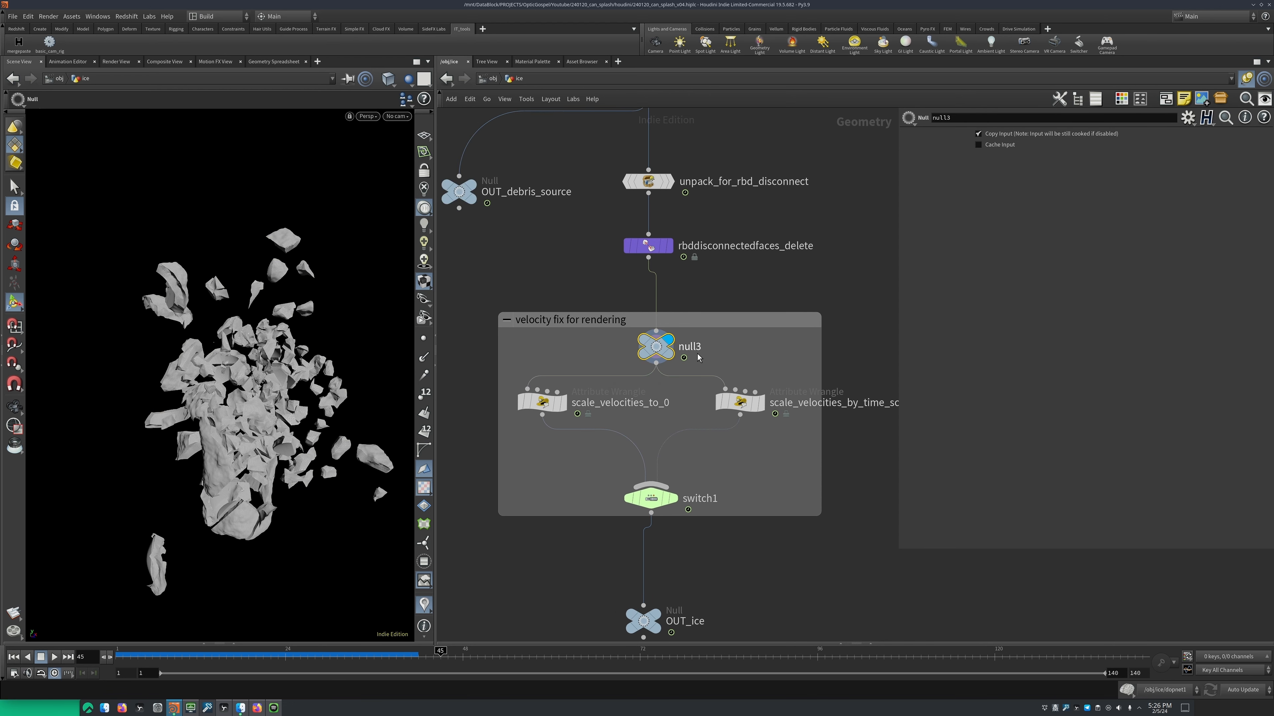
pyautogui.middleClick(658, 351)
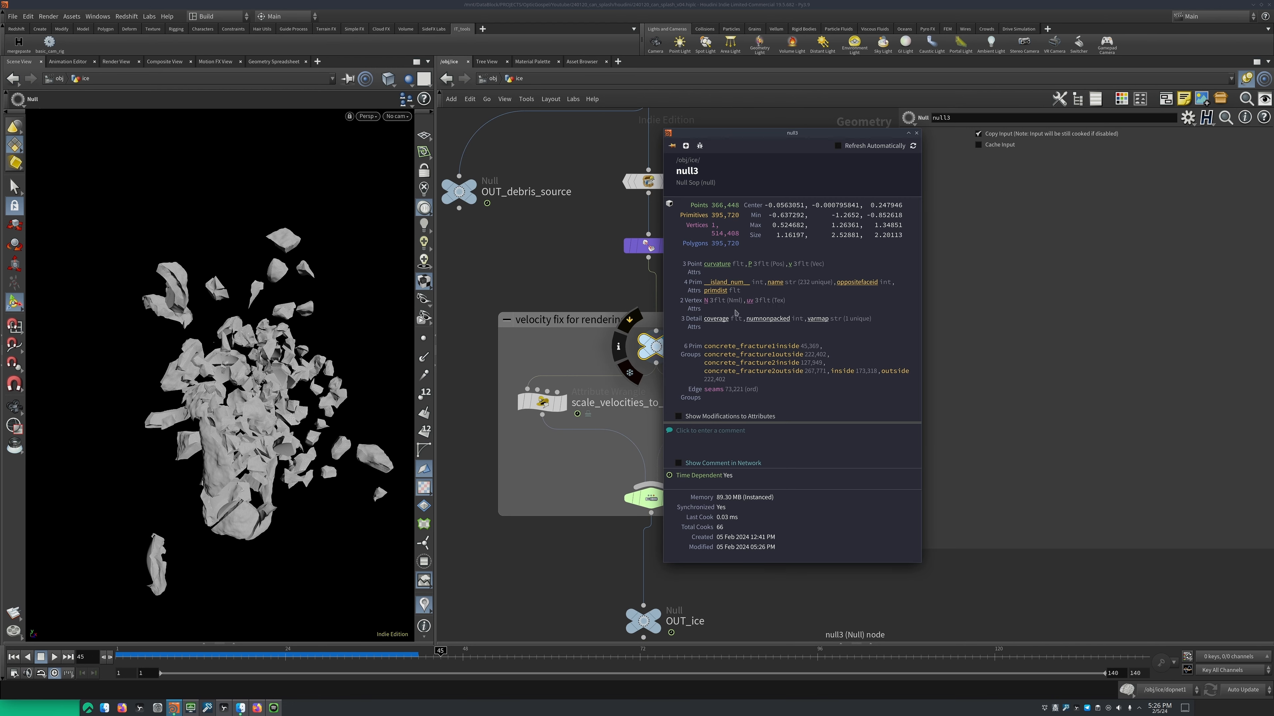
pyautogui.click(790, 266)
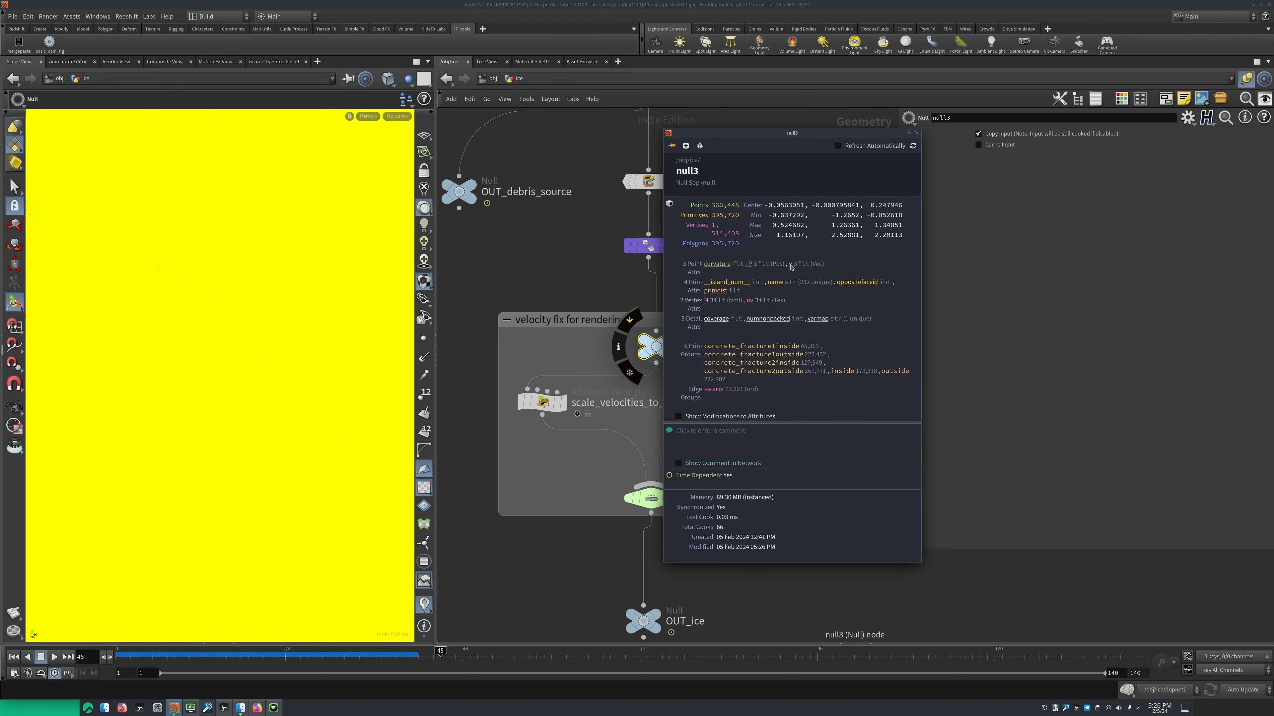
pyautogui.click(916, 133)
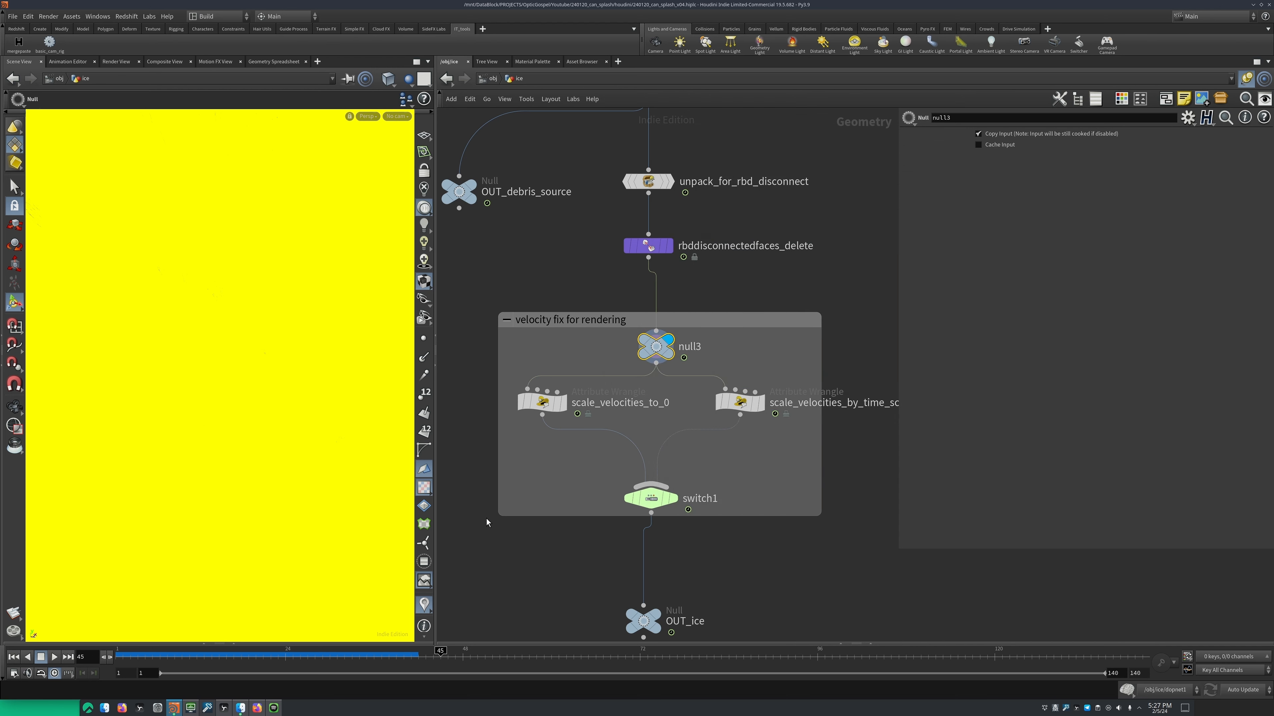
# Go to frame 17 and inspect the velocity vectors on the ice block
pyautogui.click(255, 658)
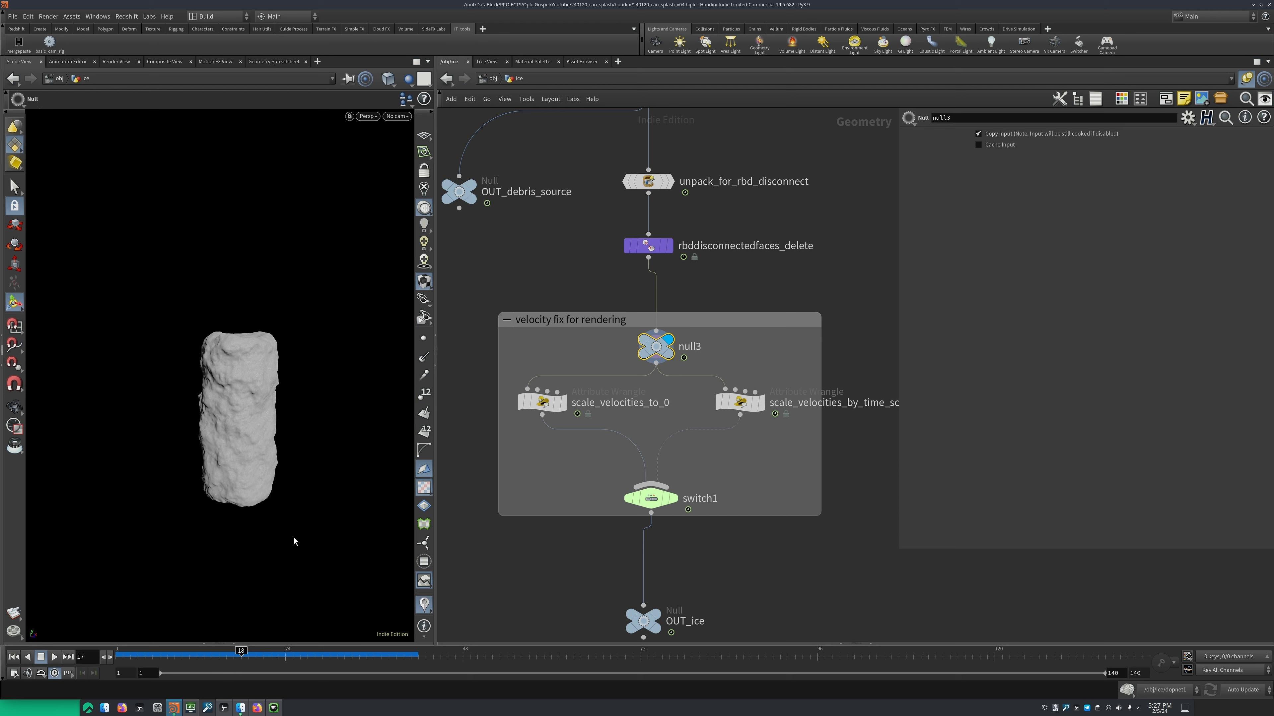
pyautogui.press('Left')
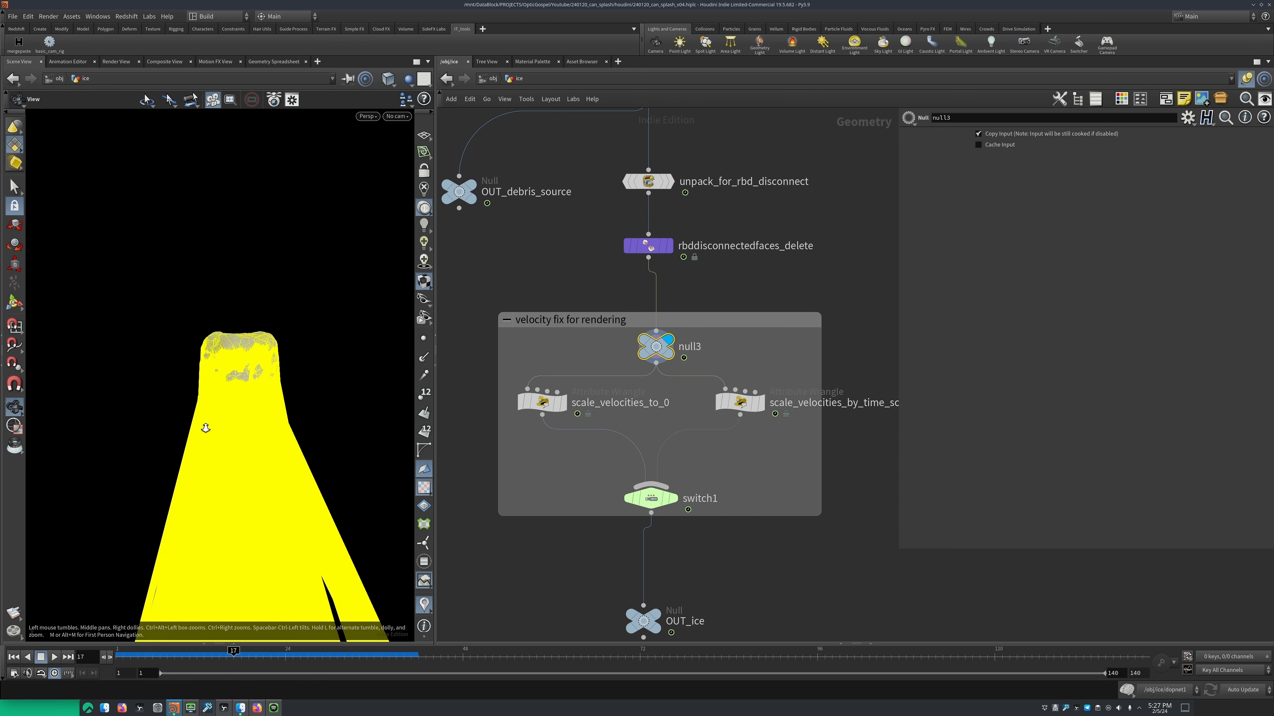
pyautogui.keyDown('alt'); pyautogui.moveTo(206, 429); pyautogui.dragTo(251, 411); pyautogui.keyUp('alt')
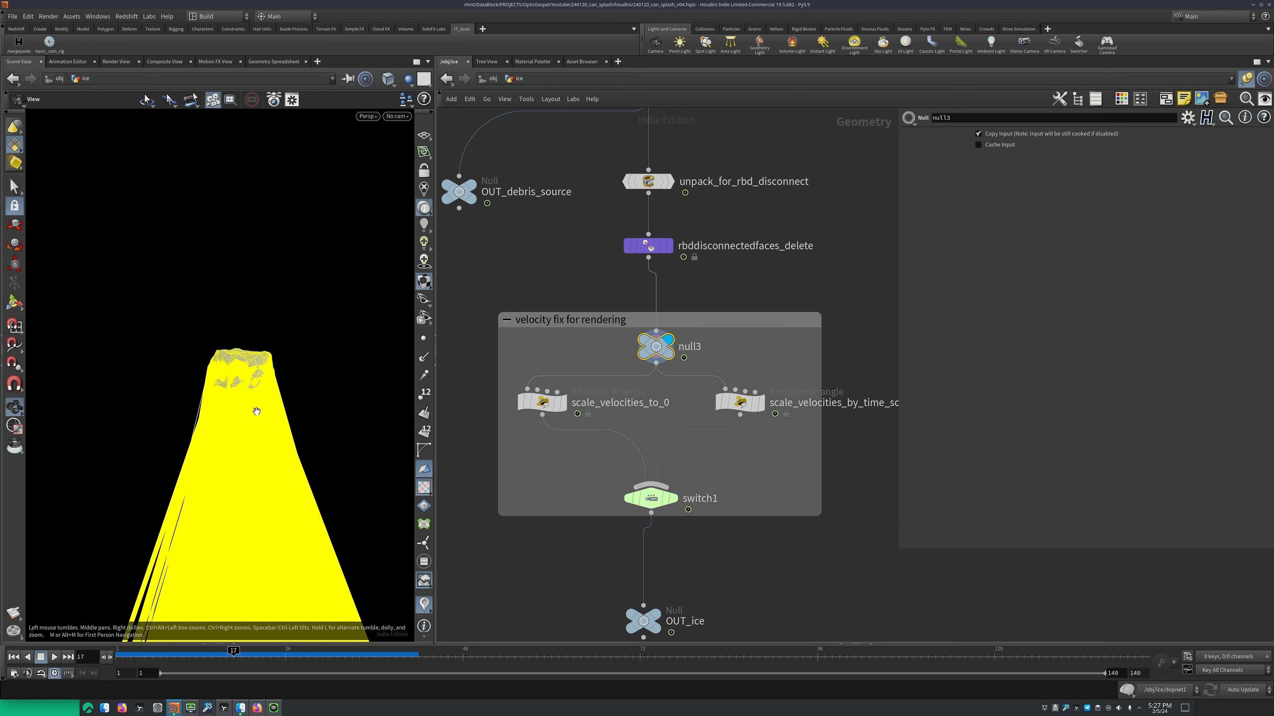
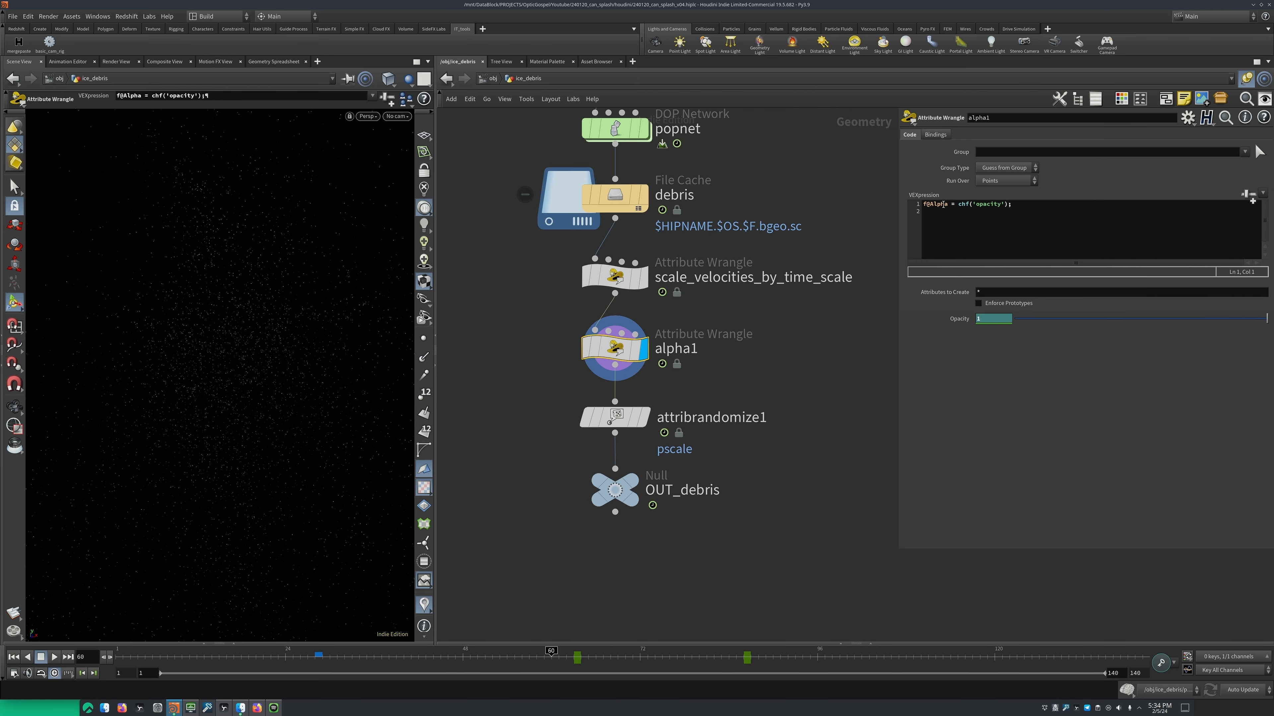
# Examine the opacity expression in the alpha1 wrangle, highlighting the Alpha attribute and its channel reference
pyautogui.moveTo(949, 204)
pyautogui.mouseDown()
pyautogui.moveTo(930, 204)
pyautogui.moveTo(952, 208)
pyautogui.mouseUp()
pyautogui.click(937, 212)
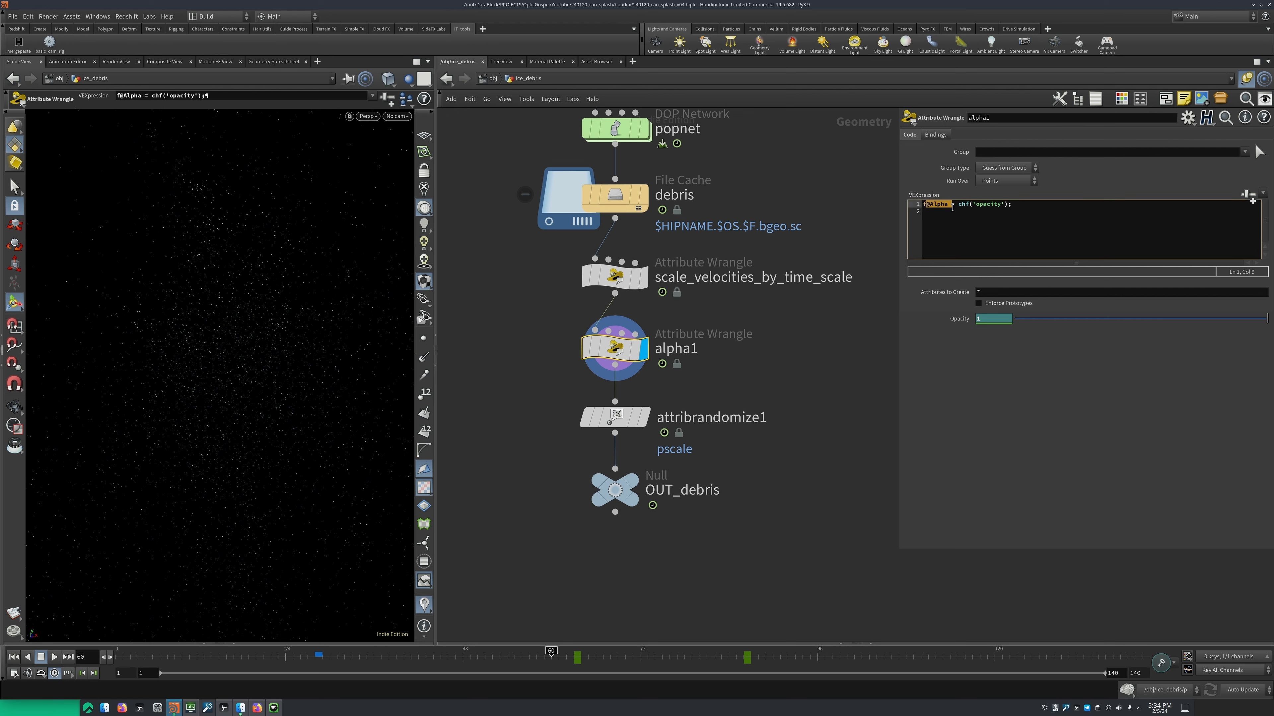
pyautogui.click(934, 215)
pyautogui.click(931, 206)
pyautogui.moveTo(1012, 206)
pyautogui.mouseDown()
pyautogui.moveTo(958, 205)
pyautogui.moveTo(1005, 201)
pyautogui.mouseUp()
pyautogui.click(956, 204)
# Select attribrandomize1 to check its pscale randomization settings and display the node in the viewport
pyautogui.click(650, 365)
pyautogui.moveTo(722, 419); pyautogui.dragTo(744, 371, button='middle')
pyautogui.click(624, 365)
pyautogui.click(677, 399)
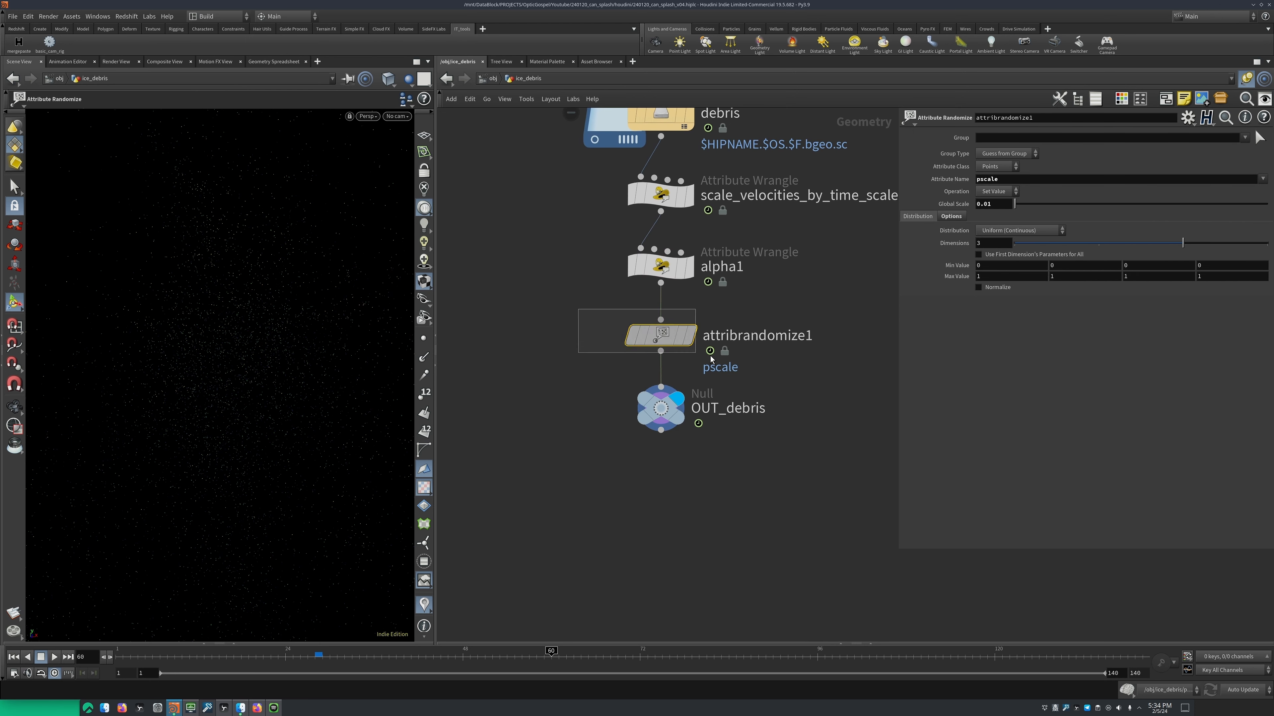
pyautogui.click(690, 335)
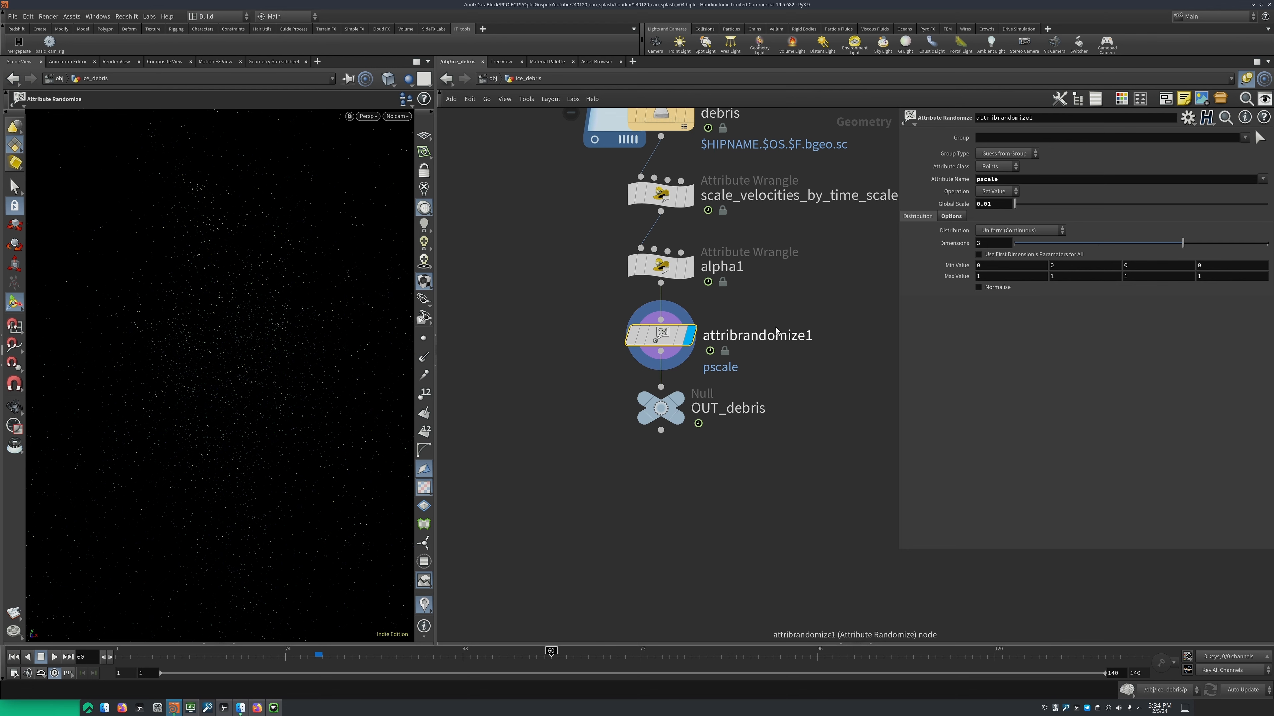
# Display OUT_debris, return to the object level and check the Redshift particle settings of ice_debris
pyautogui.click(677, 400)
pyautogui.press('u')
pyautogui.moveTo(677, 315); pyautogui.dragTo(701, 287, button='middle')
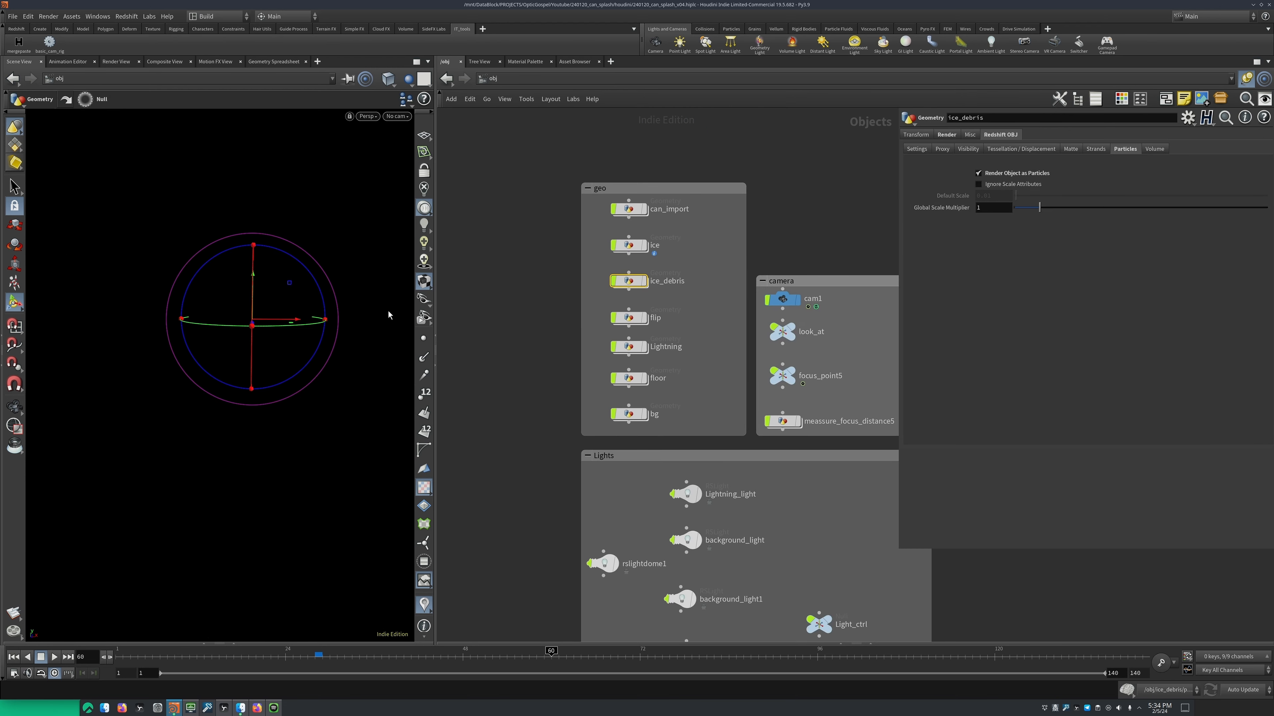
# Select the flip object in the geo group and enter its network
pyautogui.press('Escape')
pyautogui.scroll(3, 678, 301)
pyautogui.click(631, 324)
pyautogui.moveTo(542, 297); pyautogui.dragTo(646, 337)
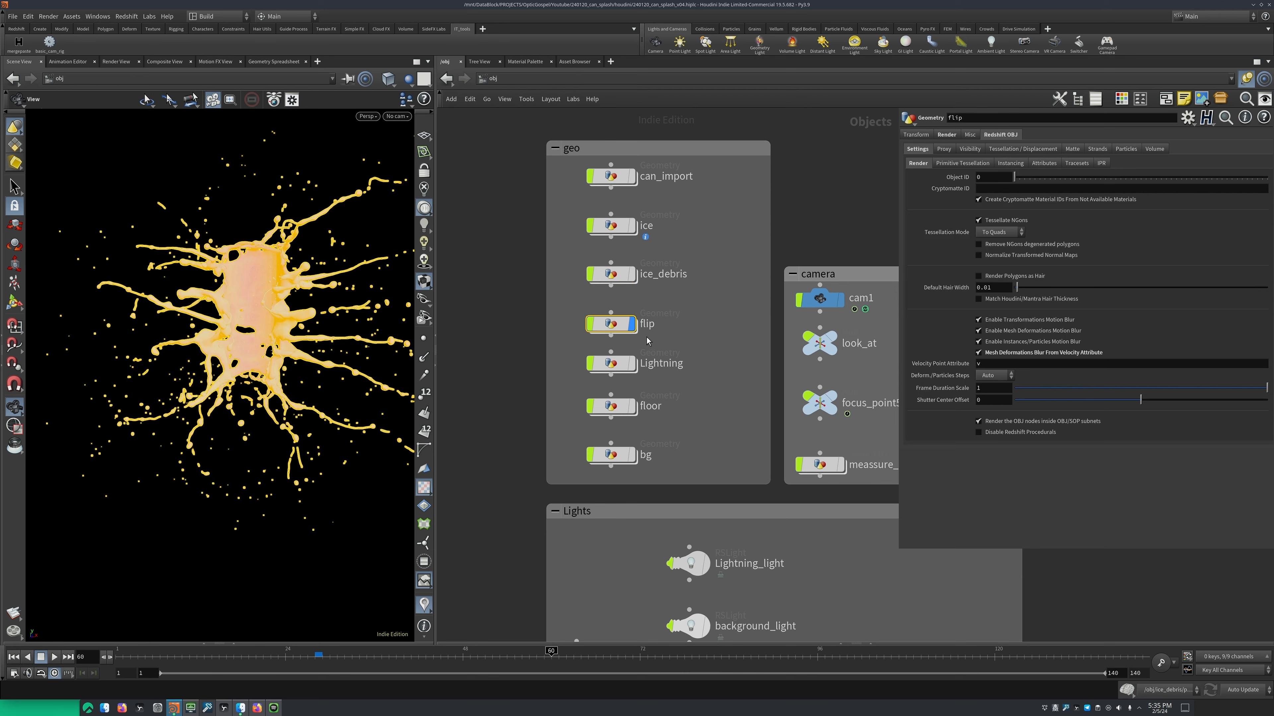
pyautogui.doubleClick(615, 324)
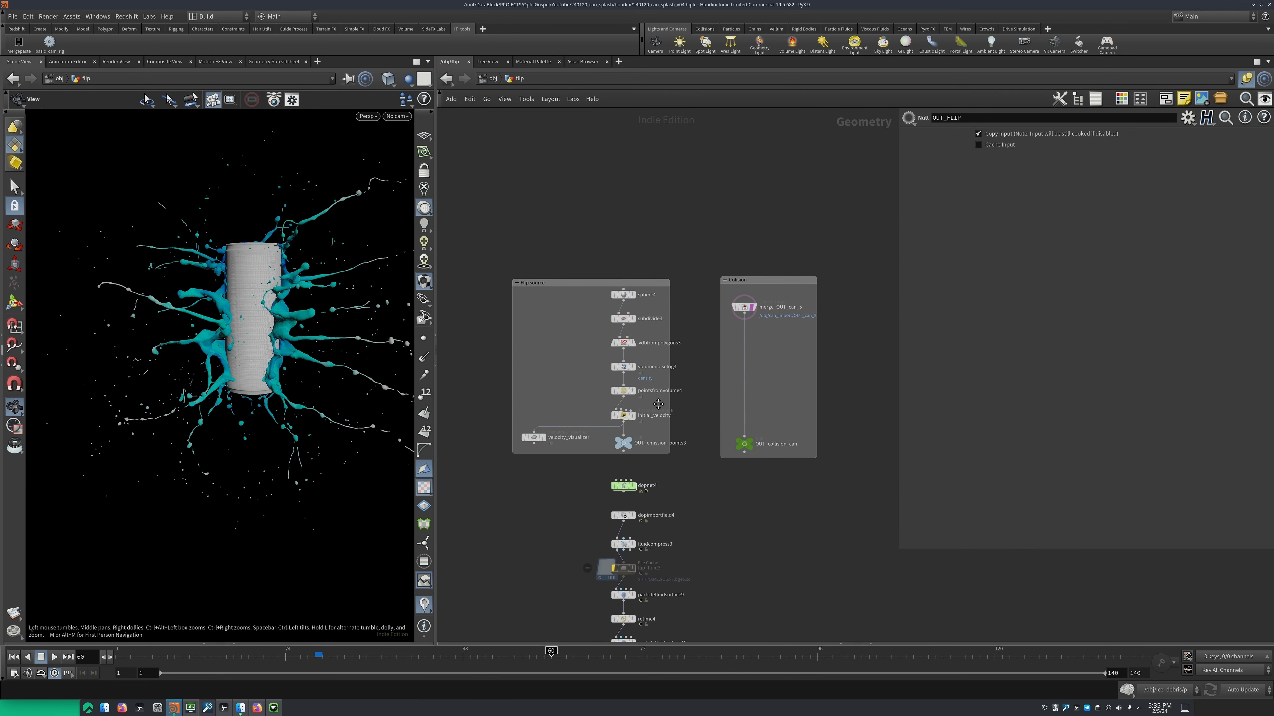
# Display sphere4 at the start of the Flip source group and review its parameters
pyautogui.moveTo(659, 404); pyautogui.dragTo(659, 448, button='middle')
pyautogui.scroll(3, 671, 370)
pyautogui.moveTo(678, 349); pyautogui.dragTo(730, 336, button='middle')
pyautogui.scroll(-1, 731, 336)
pyautogui.click(694, 294)
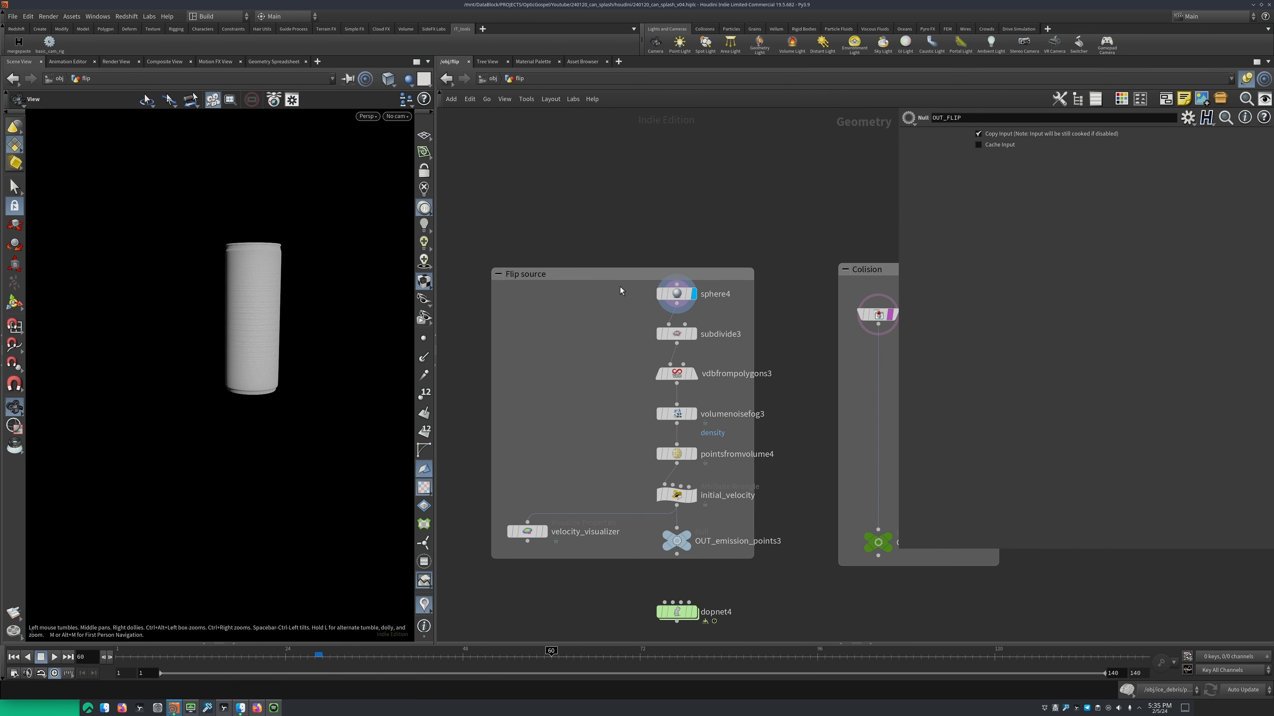
pyautogui.moveTo(815, 303); pyautogui.dragTo(629, 312, button='middle')
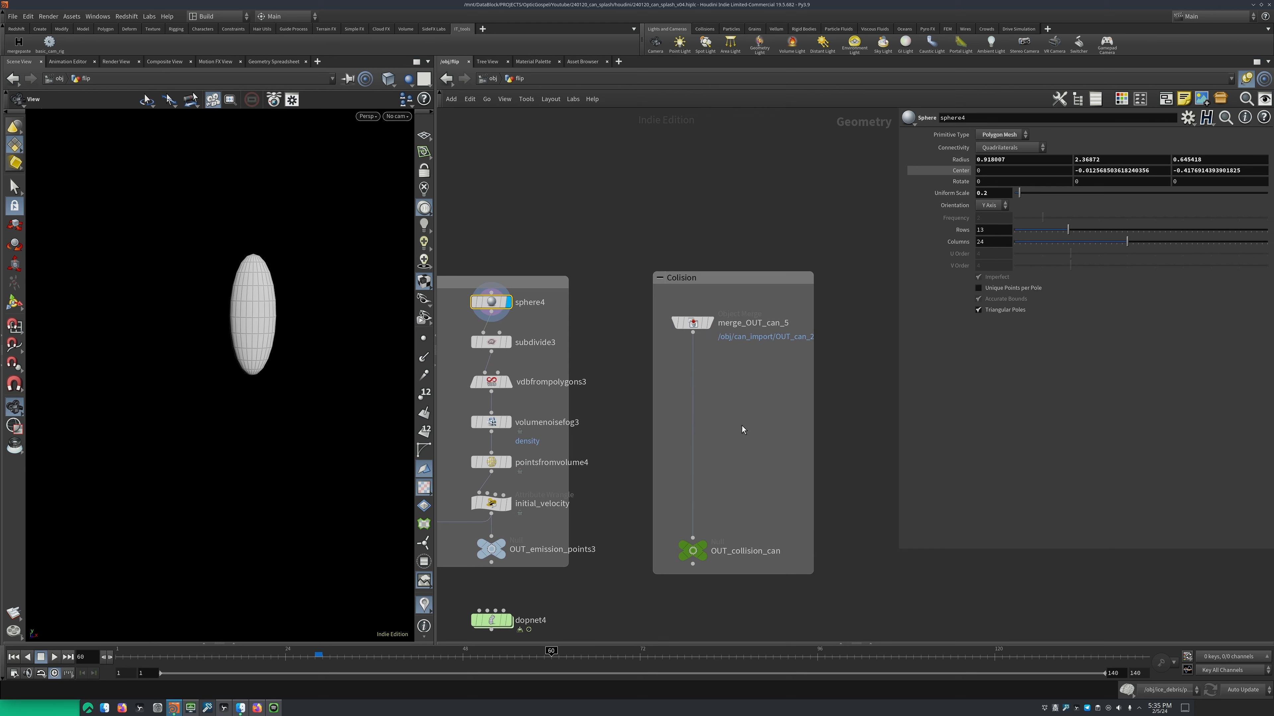
# Template merge_OUT_can_5 in the collision group and compare the can with the source sphere in the viewport
pyautogui.moveTo(731, 541); pyautogui.dragTo(725, 464, button='middle')
pyautogui.click(700, 246)
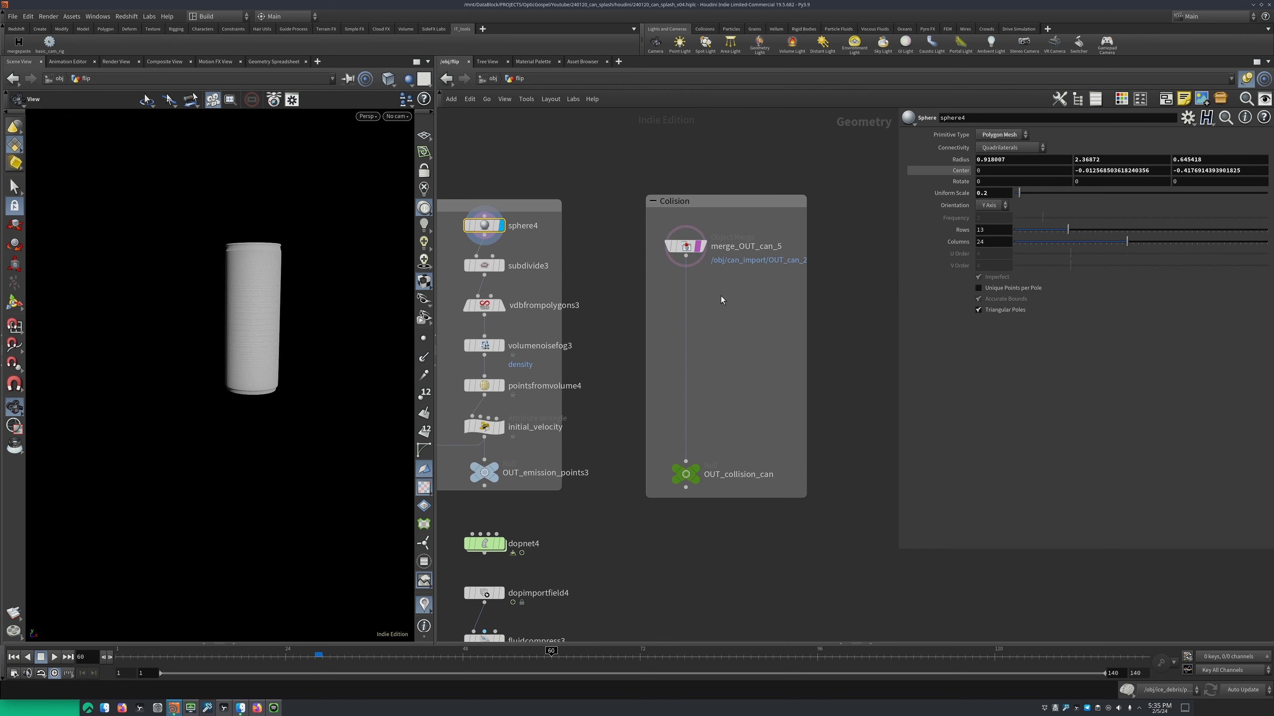
pyautogui.moveTo(270, 321)
pyautogui.mouseDown()
pyautogui.moveTo(207, 316)
pyautogui.moveTo(247, 344)
pyautogui.moveTo(264, 339)
pyautogui.mouseUp()
pyautogui.moveTo(278, 322)
pyautogui.mouseDown(button='right')
pyautogui.moveTo(295, 297)
pyautogui.moveTo(275, 336)
pyautogui.moveTo(287, 315)
pyautogui.mouseUp(button='right')
pyautogui.moveTo(547, 288); pyautogui.dragTo(647, 299, button='middle')
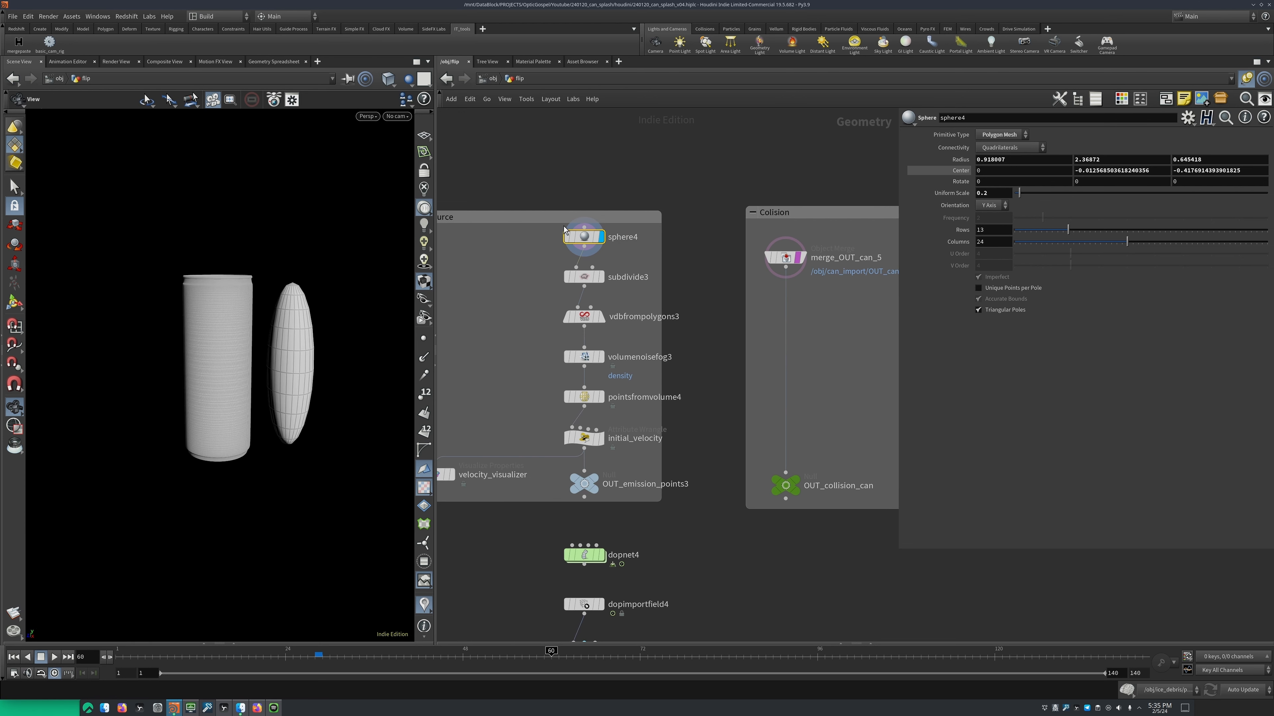
# Display subdivide3 and vdbfrompolygons3 in turn, and check the fog VDB name on vdbfrompolygons3
pyautogui.moveTo(530, 273); pyautogui.dragTo(579, 272, button='middle')
pyautogui.click(650, 275)
pyautogui.moveTo(548, 250); pyautogui.dragTo(652, 286)
pyautogui.click(650, 315)
pyautogui.moveTo(560, 303); pyautogui.dragTo(684, 337)
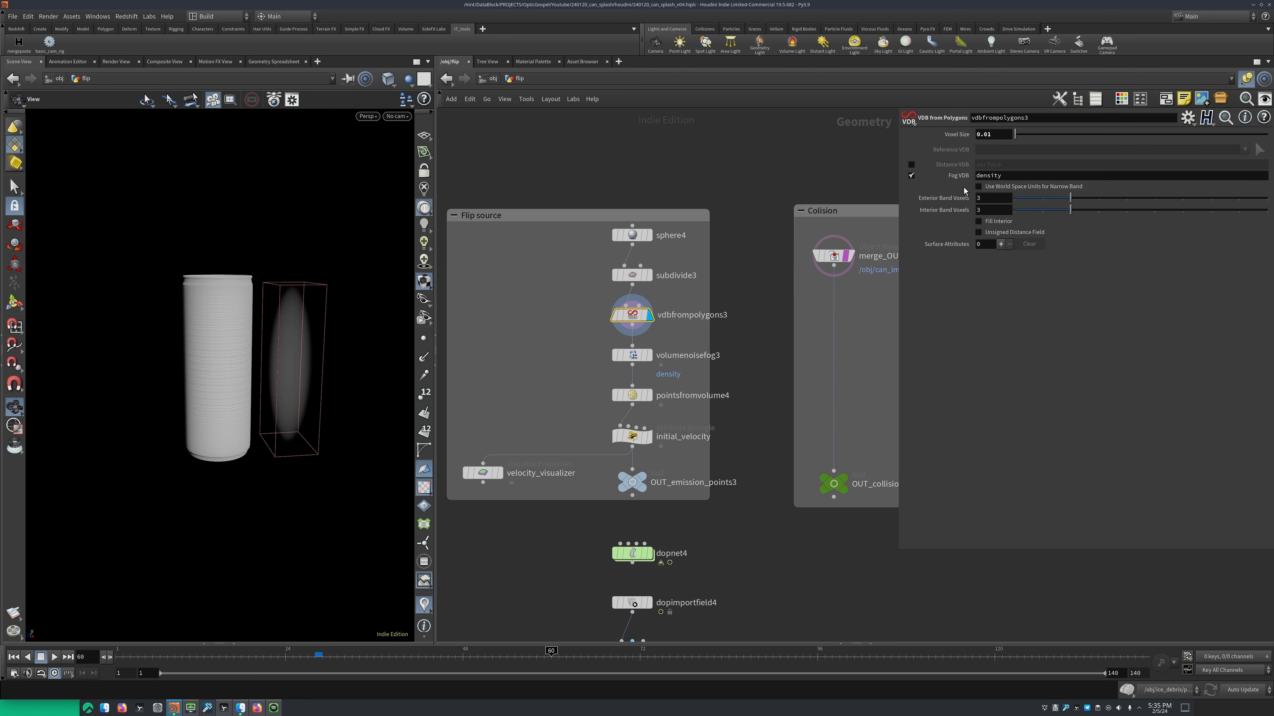
pyautogui.doubleClick(987, 176)
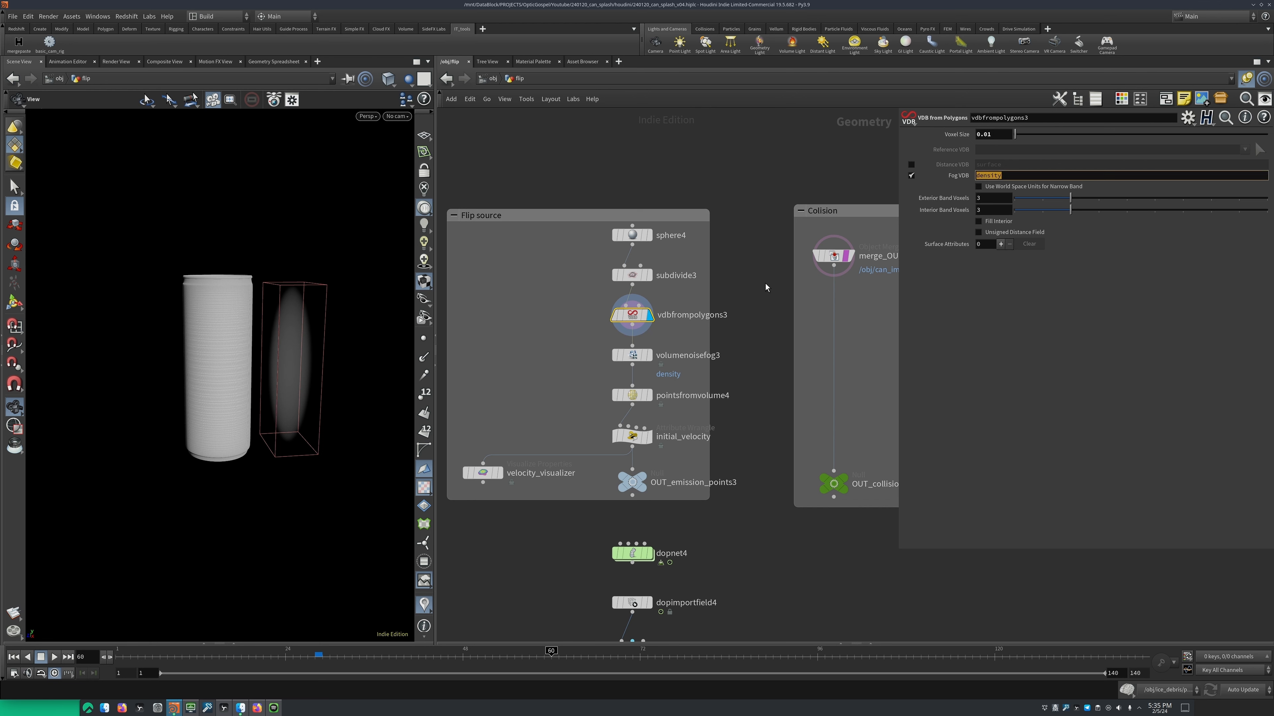
# Display volumenoisefog3, try shifting its remap ramp point, undo the change and examine the noisy fog volume
pyautogui.moveTo(687, 349); pyautogui.dragTo(682, 296, button='middle')
pyautogui.moveTo(682, 294); pyautogui.dragTo(581, 323)
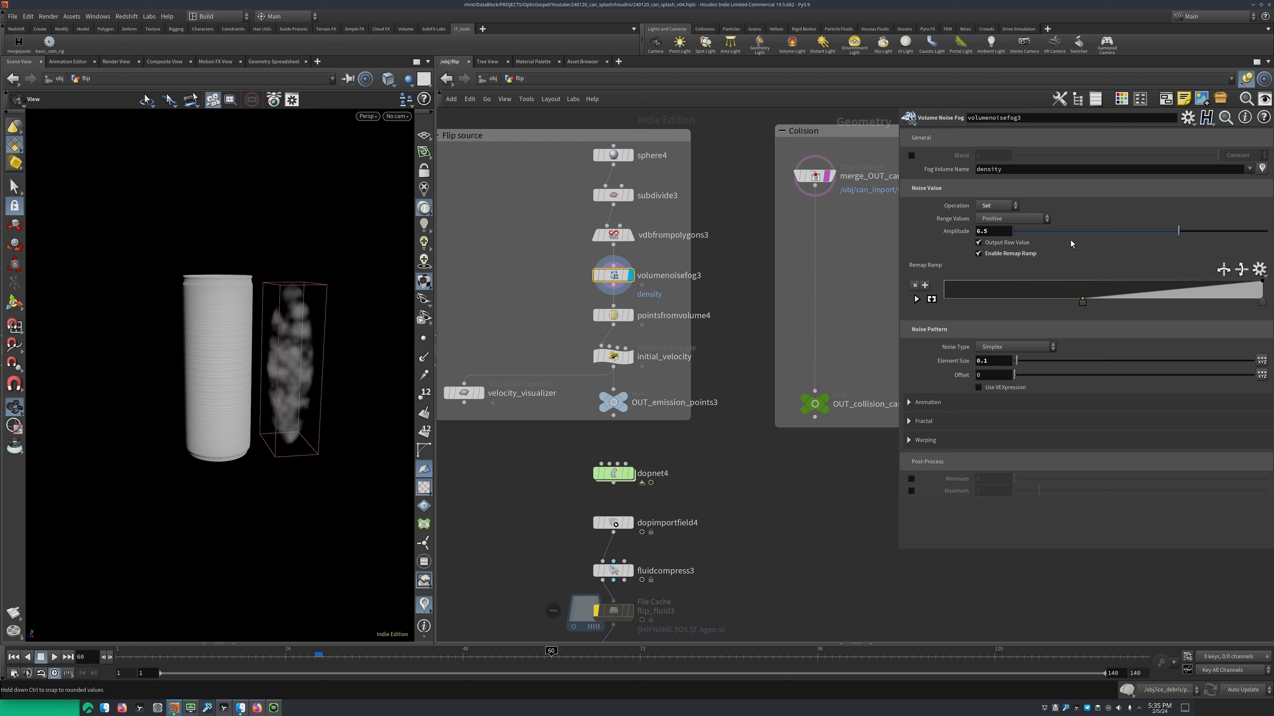
pyautogui.moveTo(1084, 302)
pyautogui.mouseDown()
pyautogui.moveTo(1130, 304)
pyautogui.moveTo(1089, 304)
pyautogui.mouseUp()
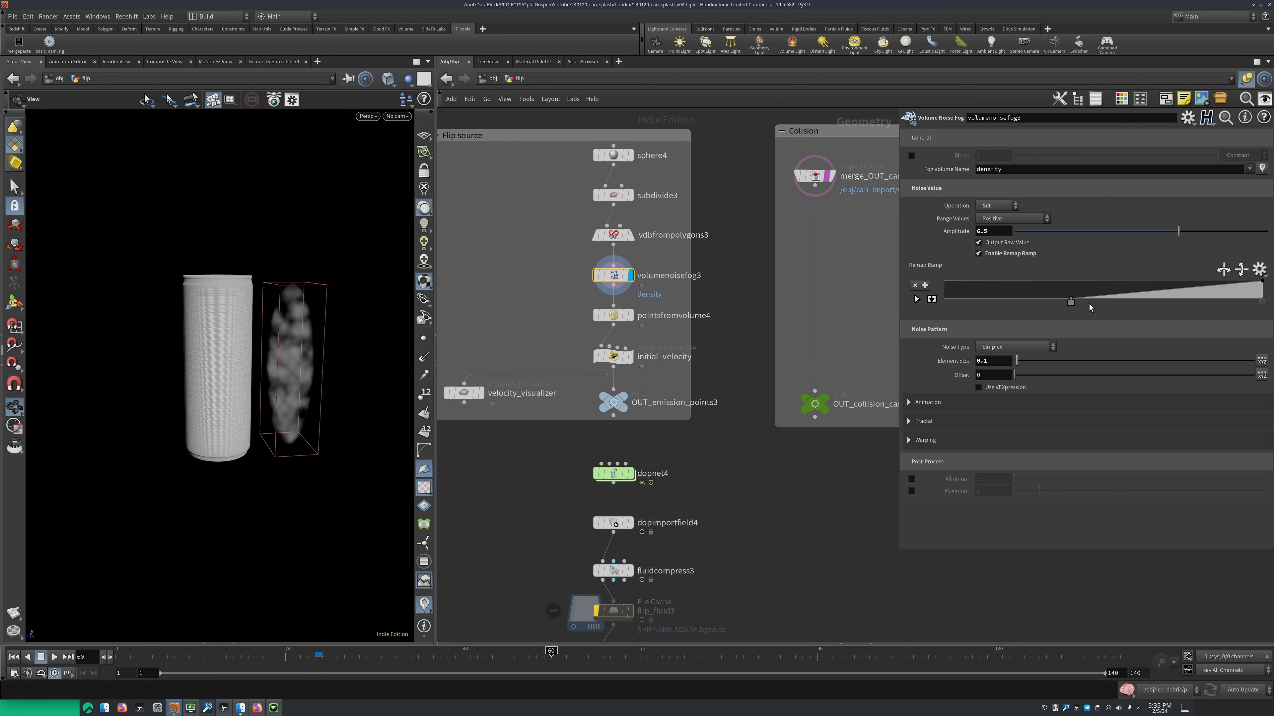
pyautogui.hotkey('ctrl', 'z')
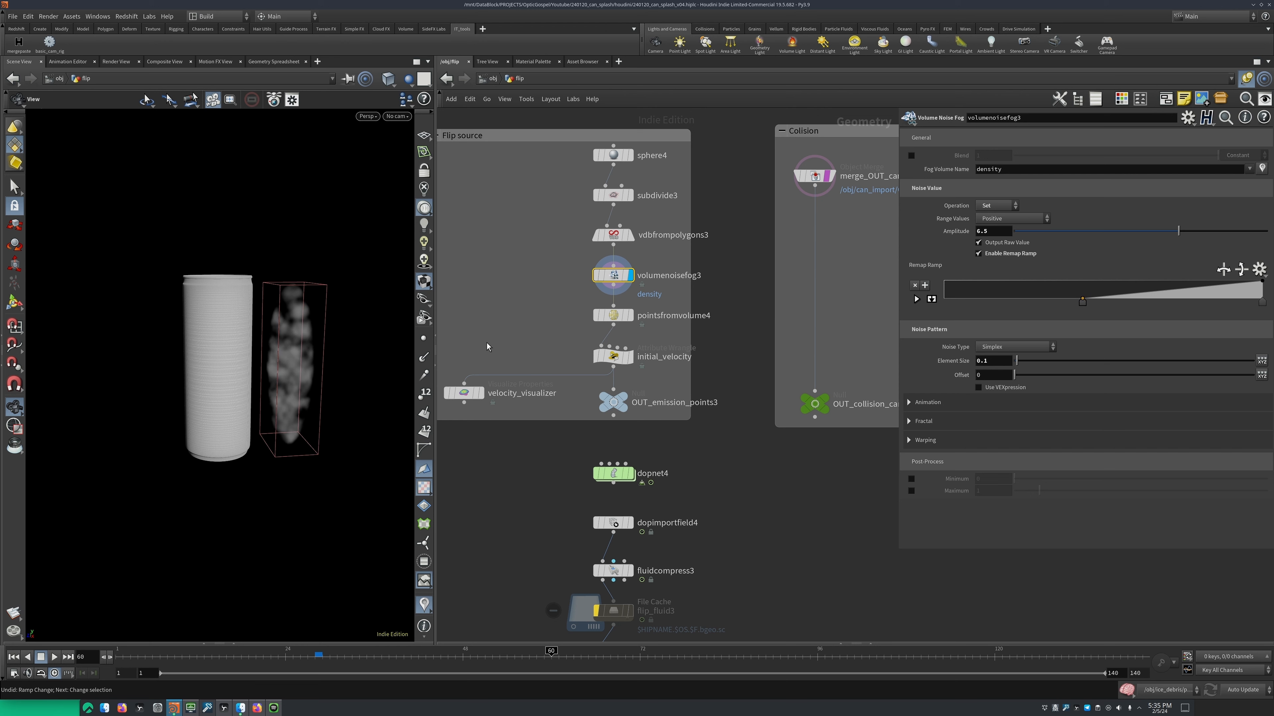
pyautogui.moveTo(258, 360); pyautogui.dragTo(271, 365)
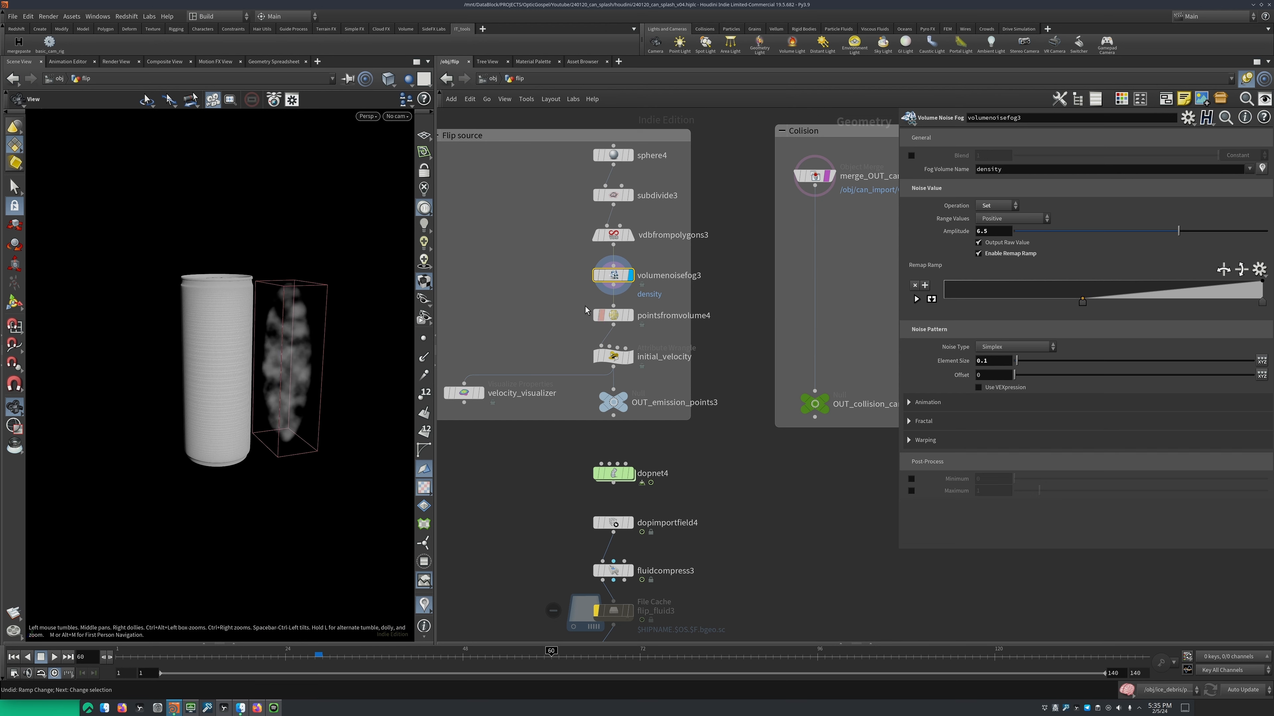
# Display pointsfromvolume4 and examine the generated source points beside the can up close
pyautogui.click(630, 315)
pyautogui.click(613, 316)
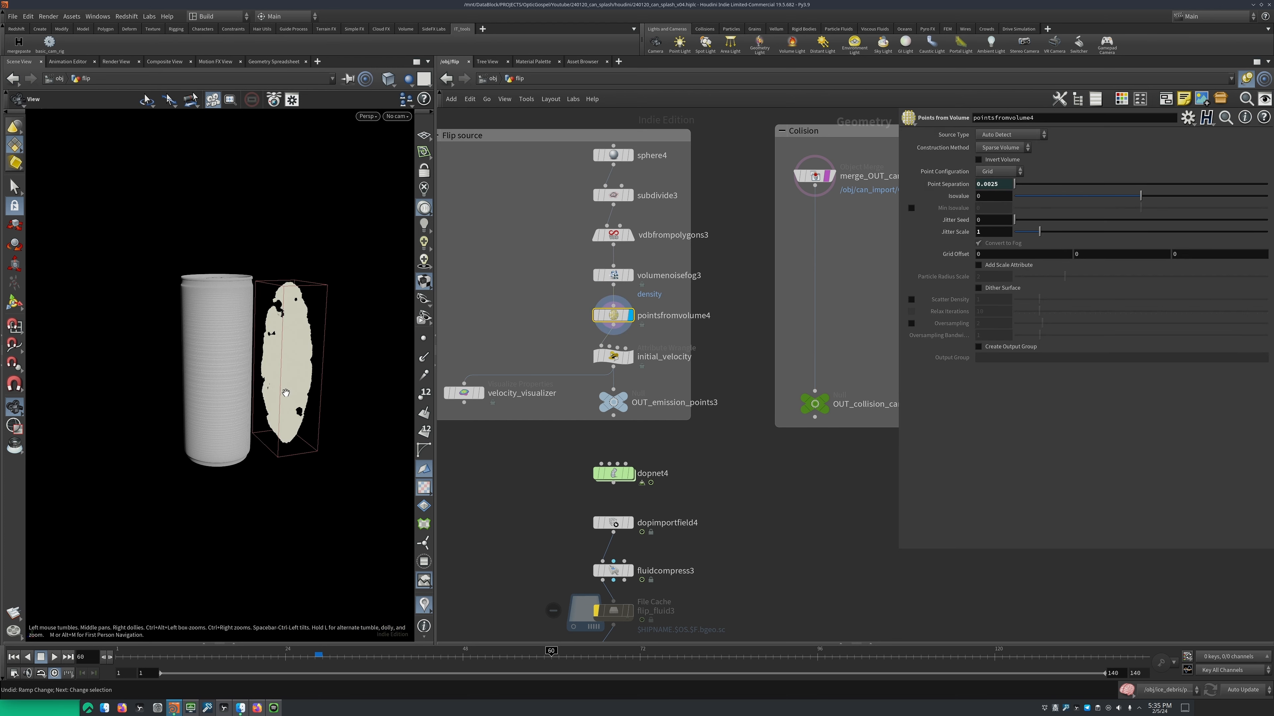
pyautogui.moveTo(285, 393); pyautogui.dragTo(315, 319, button='right')
pyautogui.moveTo(316, 319); pyautogui.dragTo(296, 342, button='middle')
pyautogui.moveTo(296, 343)
pyautogui.mouseDown()
pyautogui.moveTo(267, 344)
pyautogui.moveTo(298, 340)
pyautogui.mouseUp()
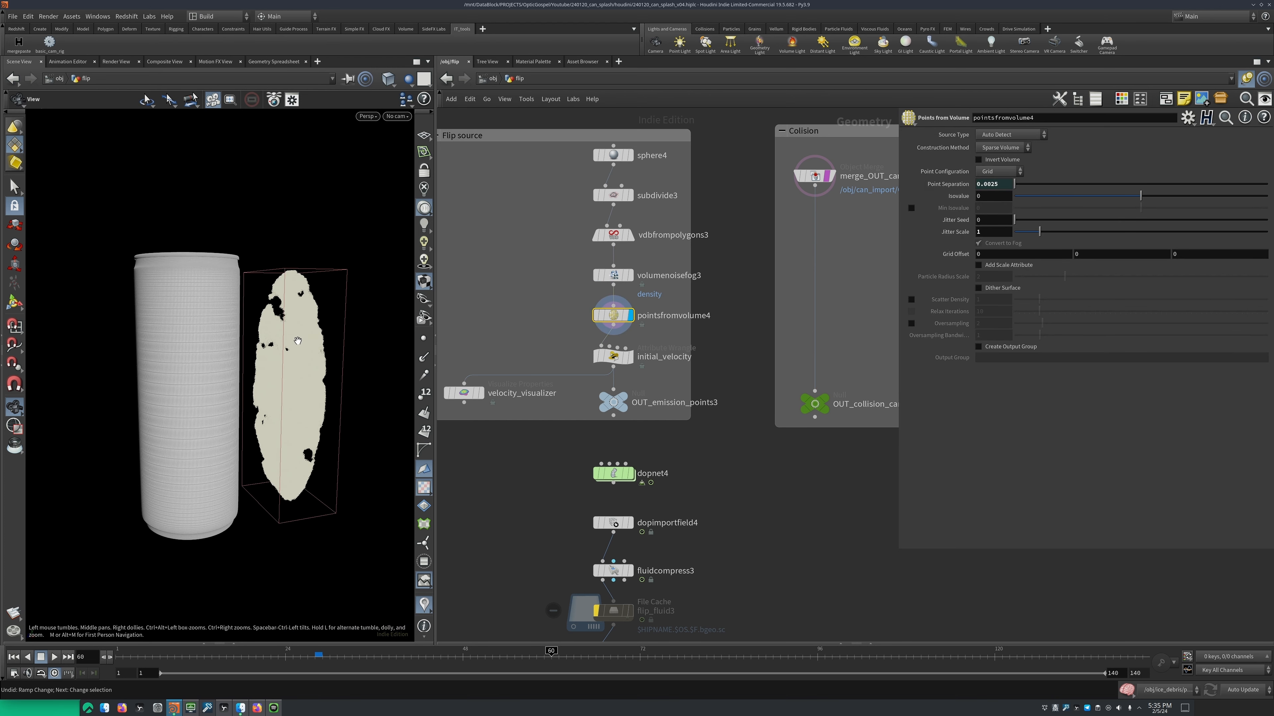
# Display the initial_velocity wrangle and examine the vel channel reference in its expression
pyautogui.moveTo(629, 357); pyautogui.dragTo(628, 329, button='middle')
pyautogui.click(628, 329)
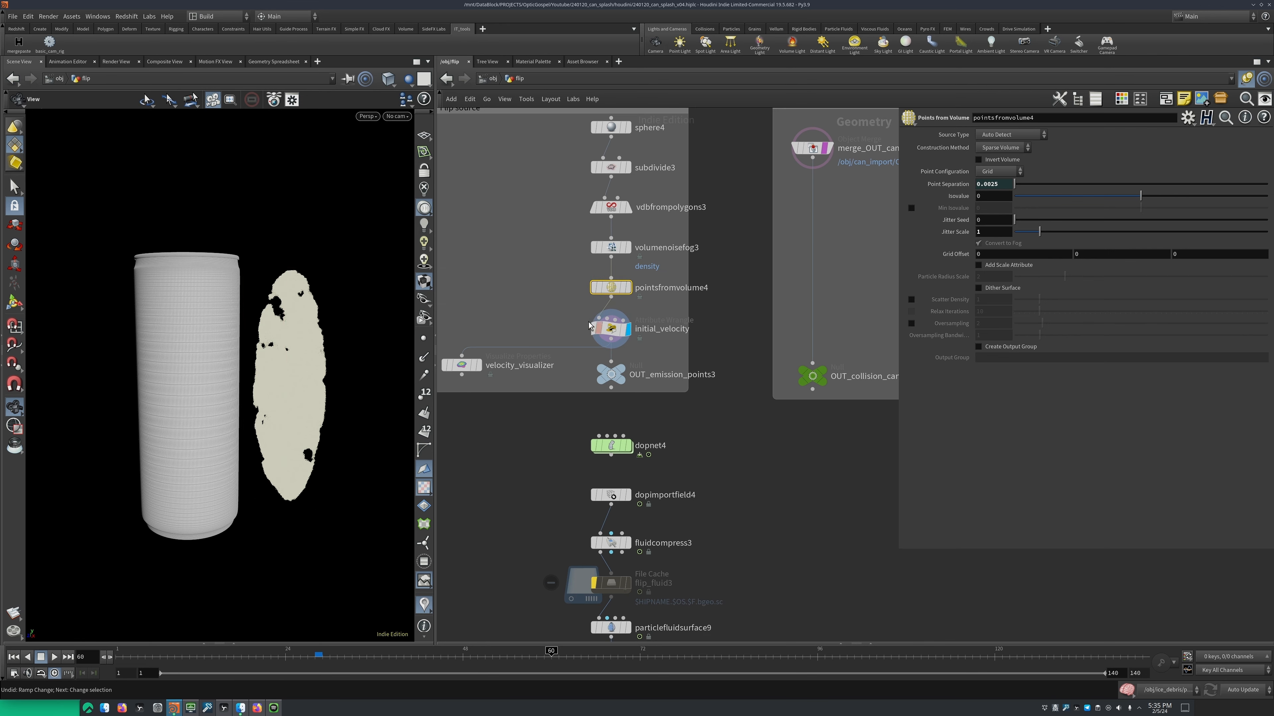
pyautogui.click(607, 325)
pyautogui.moveTo(687, 379); pyautogui.dragTo(730, 373, button='middle')
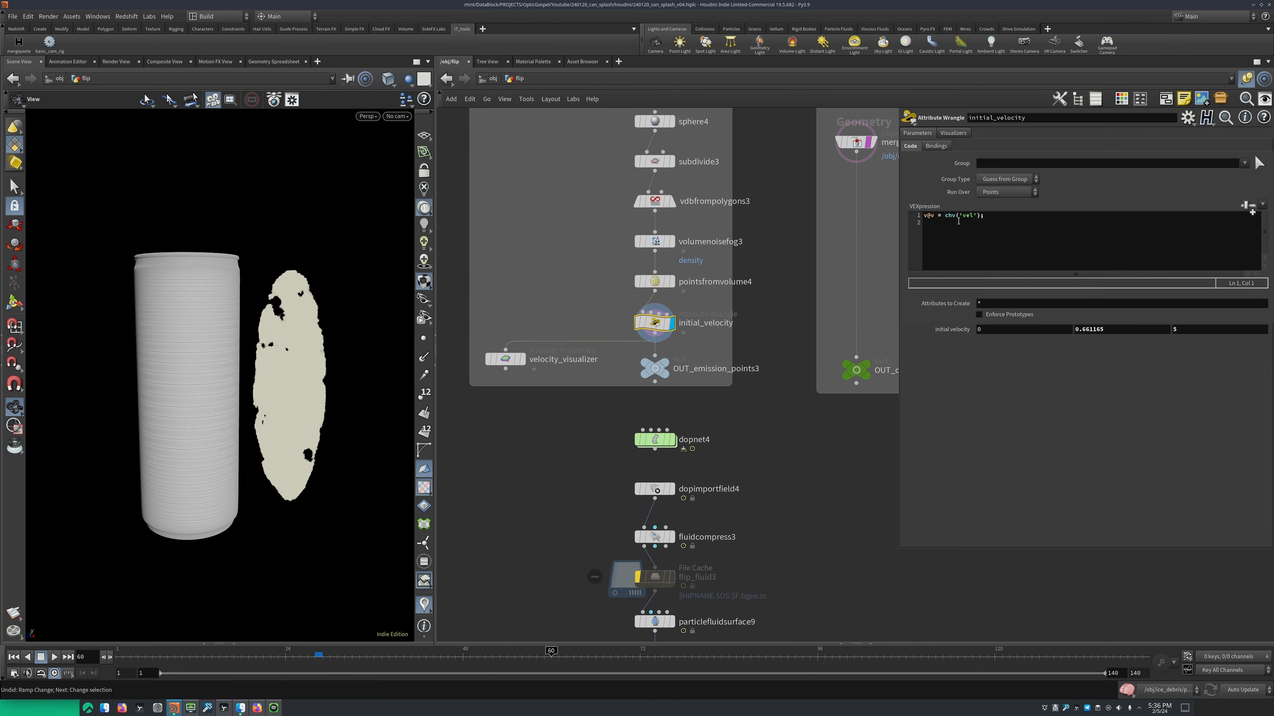
pyautogui.moveTo(960, 216); pyautogui.dragTo(982, 217)
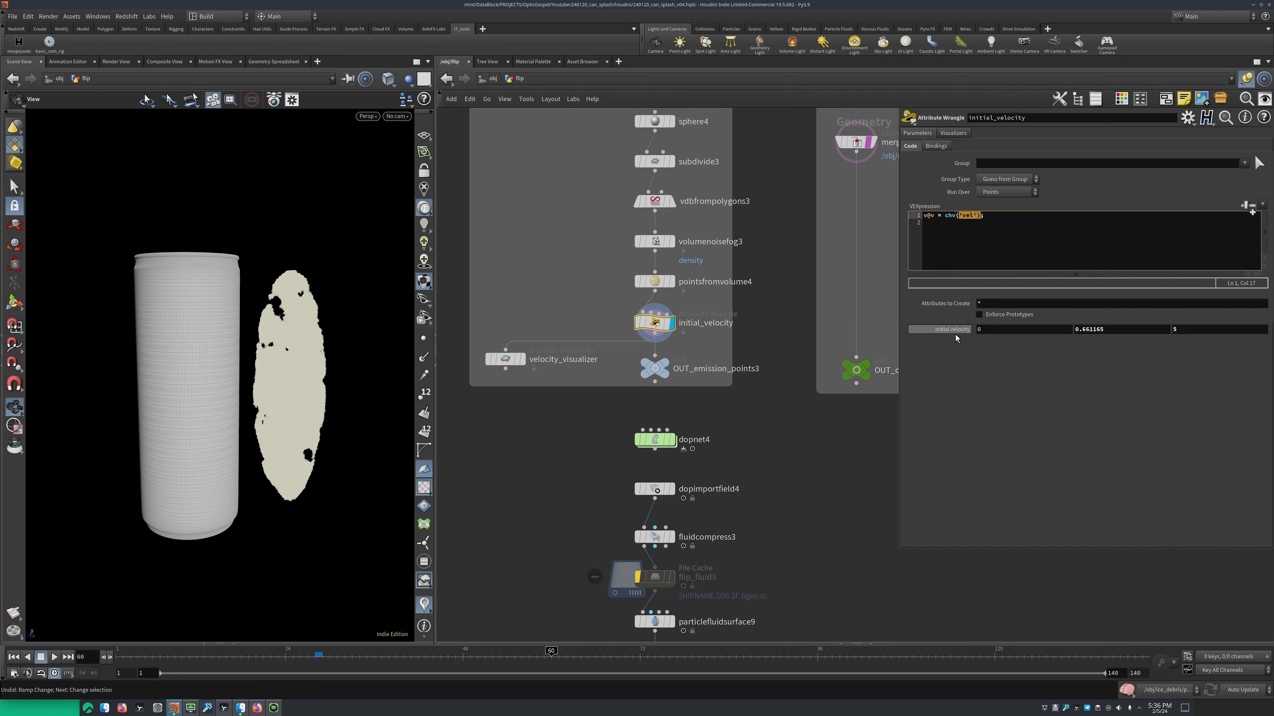
# Open initial_velocity's parameter interface, check the name and label of the vel parameter, and accept the dialog
pyautogui.click(1186, 117)
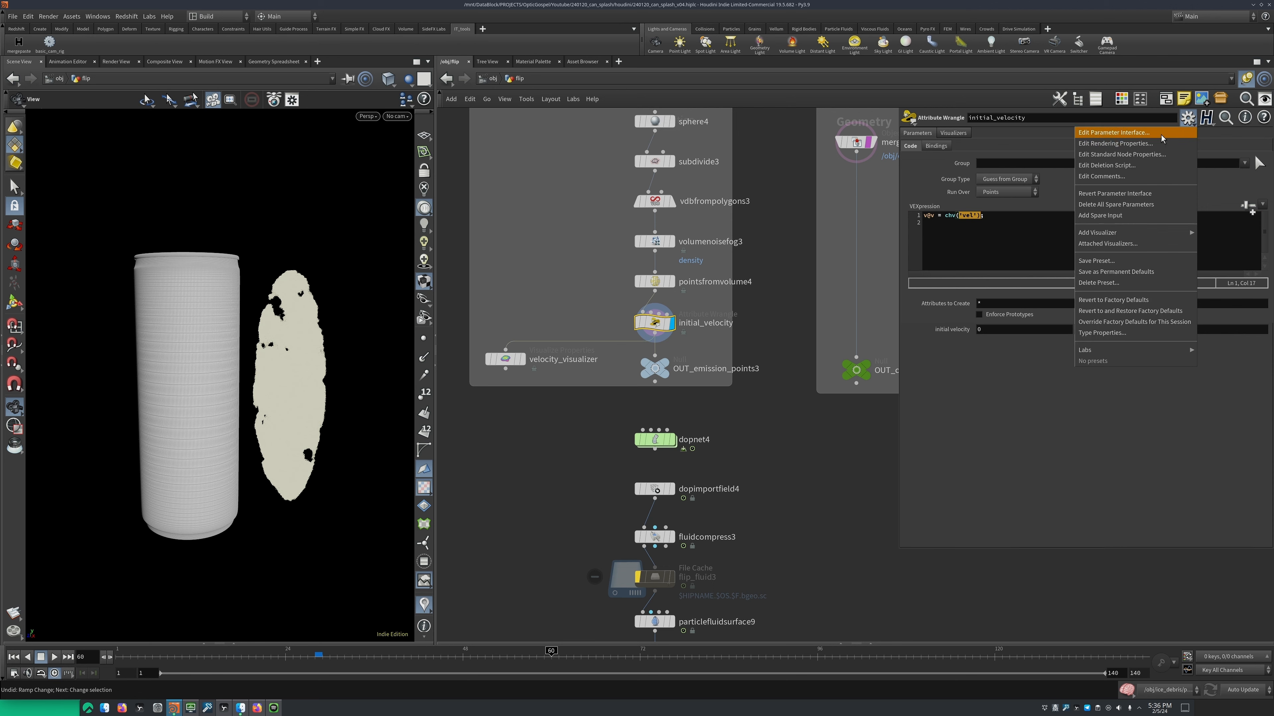
pyautogui.click(1160, 133)
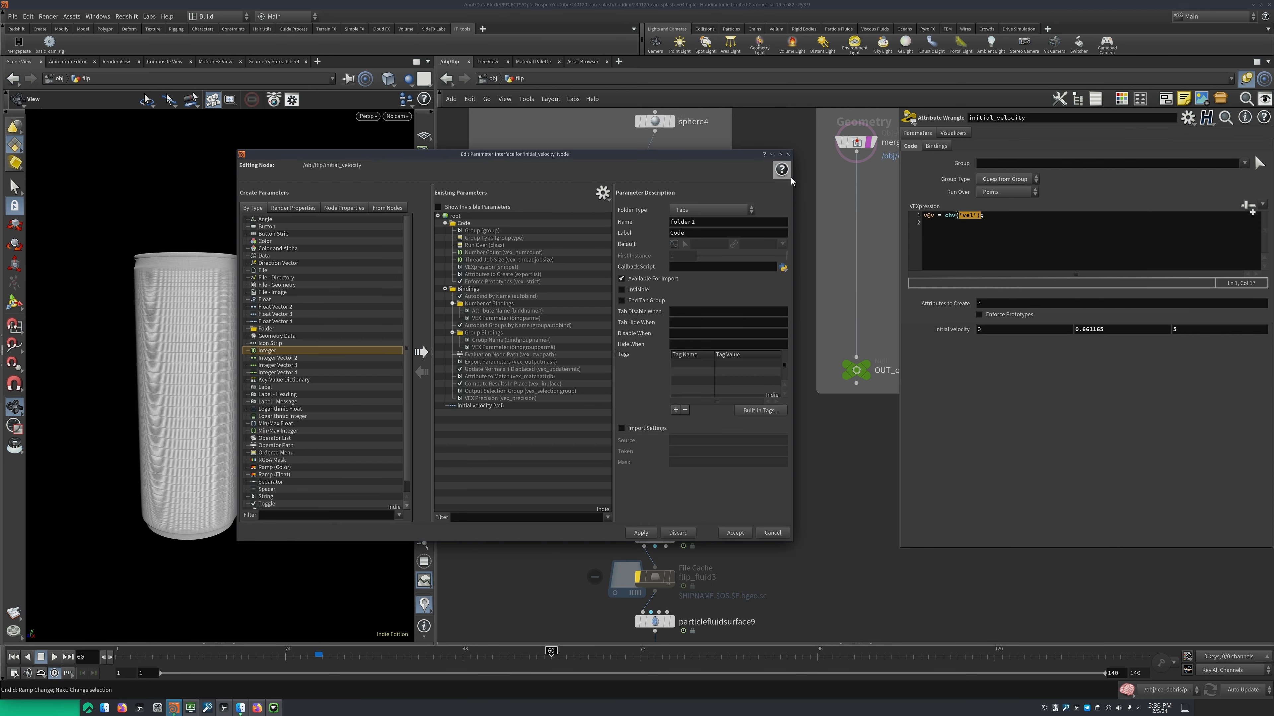
pyautogui.click(491, 406)
pyautogui.tripleClick(752, 235)
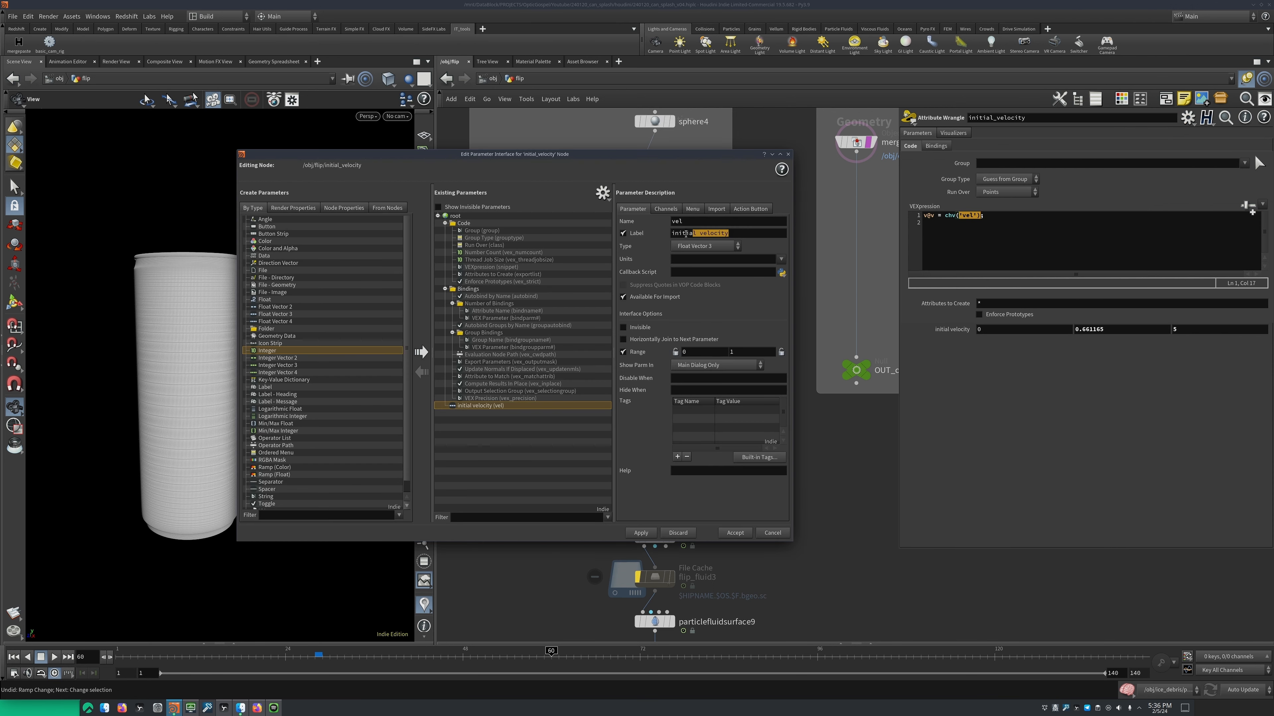
pyautogui.doubleClick(677, 223)
pyautogui.click(735, 533)
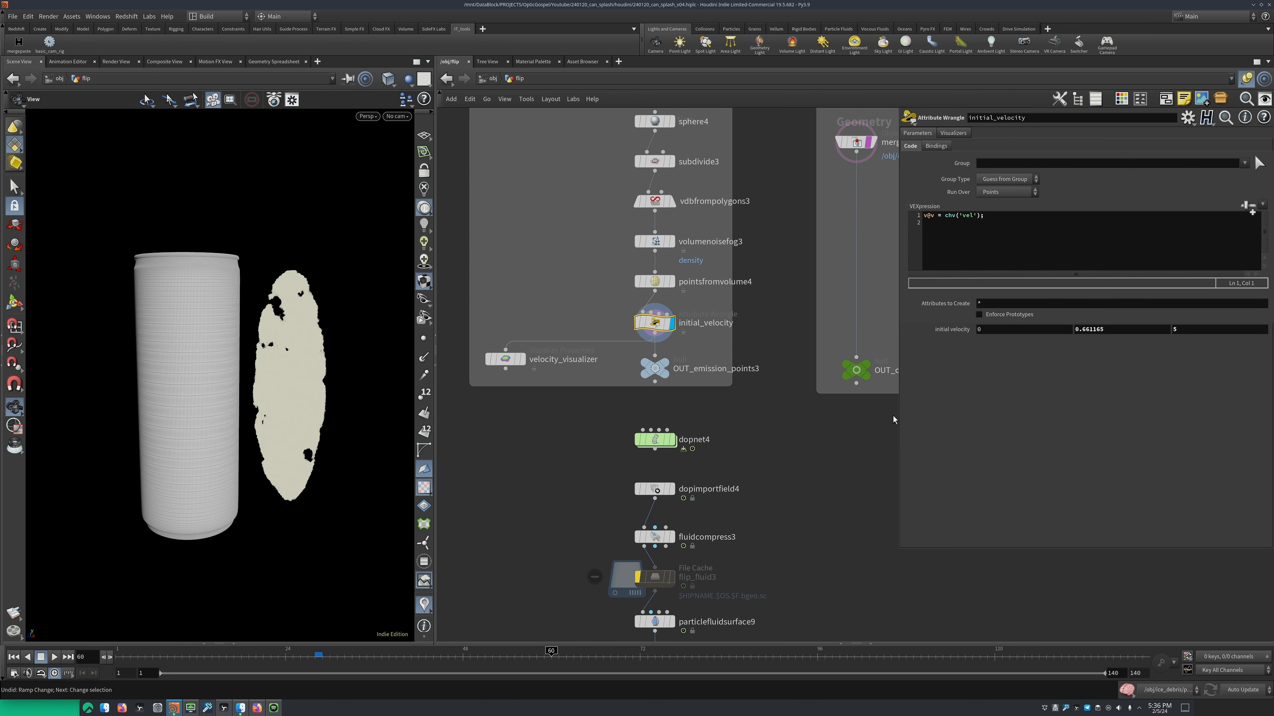
# Display velocity_visualizer, switch the display back to initial_velocity, and check the wrangle's point attributes in its node information
pyautogui.moveTo(580, 413); pyautogui.dragTo(607, 382, button='middle')
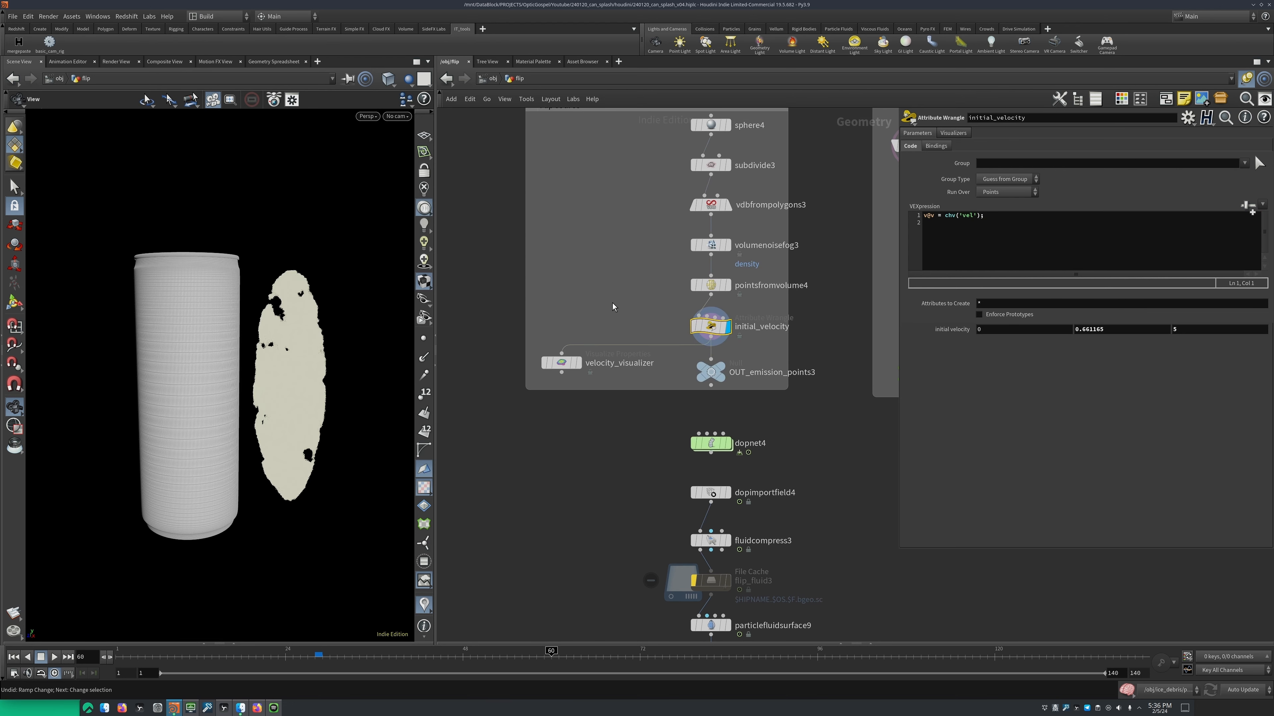
pyautogui.click(578, 363)
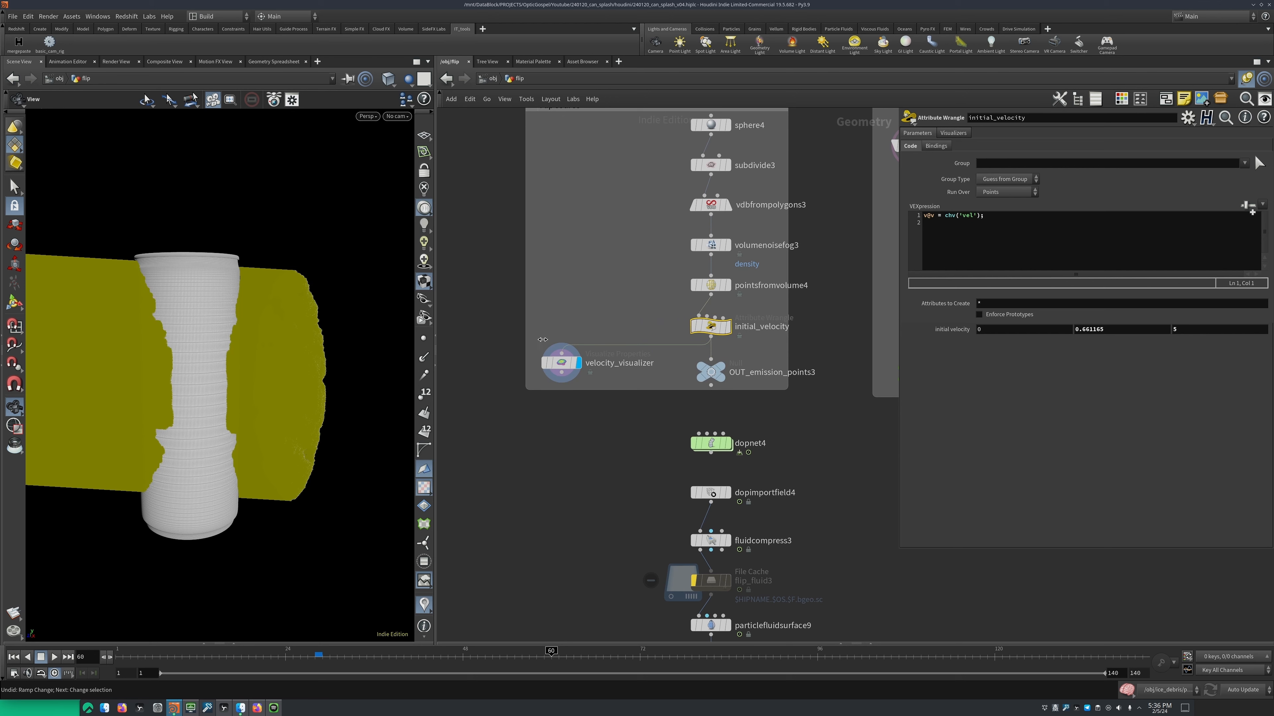
pyautogui.moveTo(542, 340); pyautogui.dragTo(553, 341)
pyautogui.click(728, 327)
pyautogui.middleClick(710, 325)
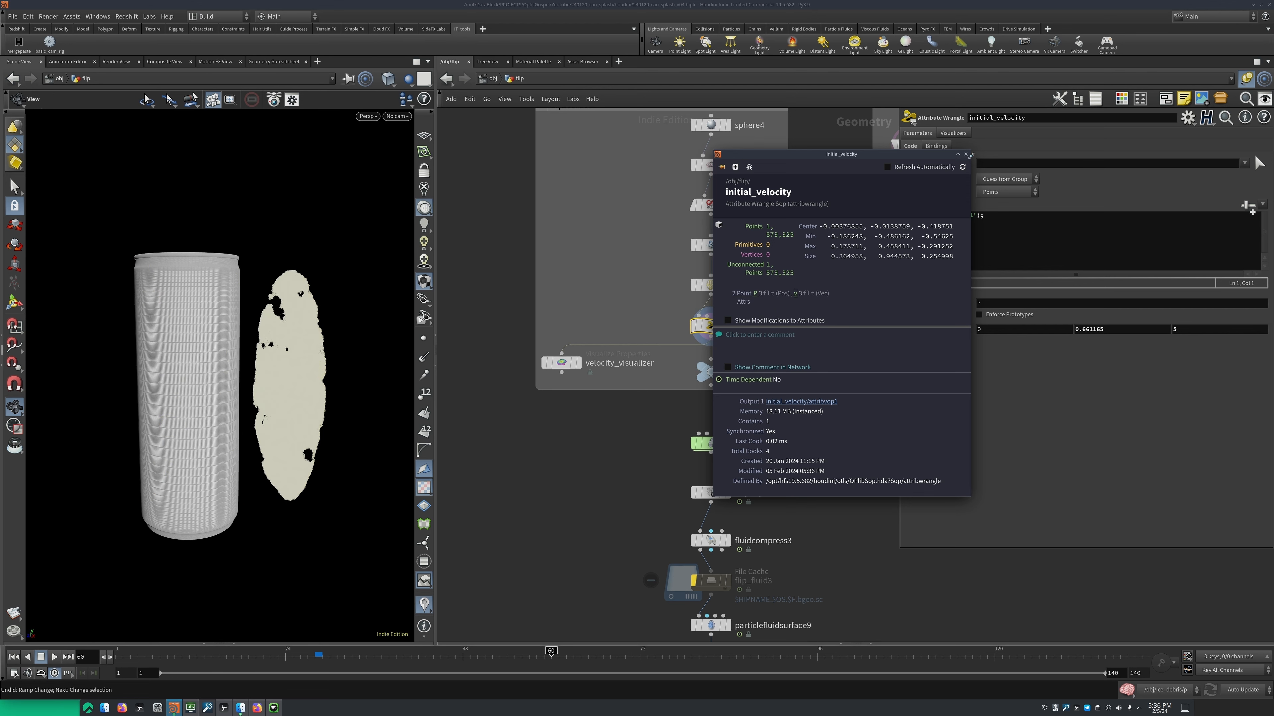
pyautogui.click(966, 154)
# Display velocity_visualizer and check the style and attribute of its marker visualizer
pyautogui.click(618, 351)
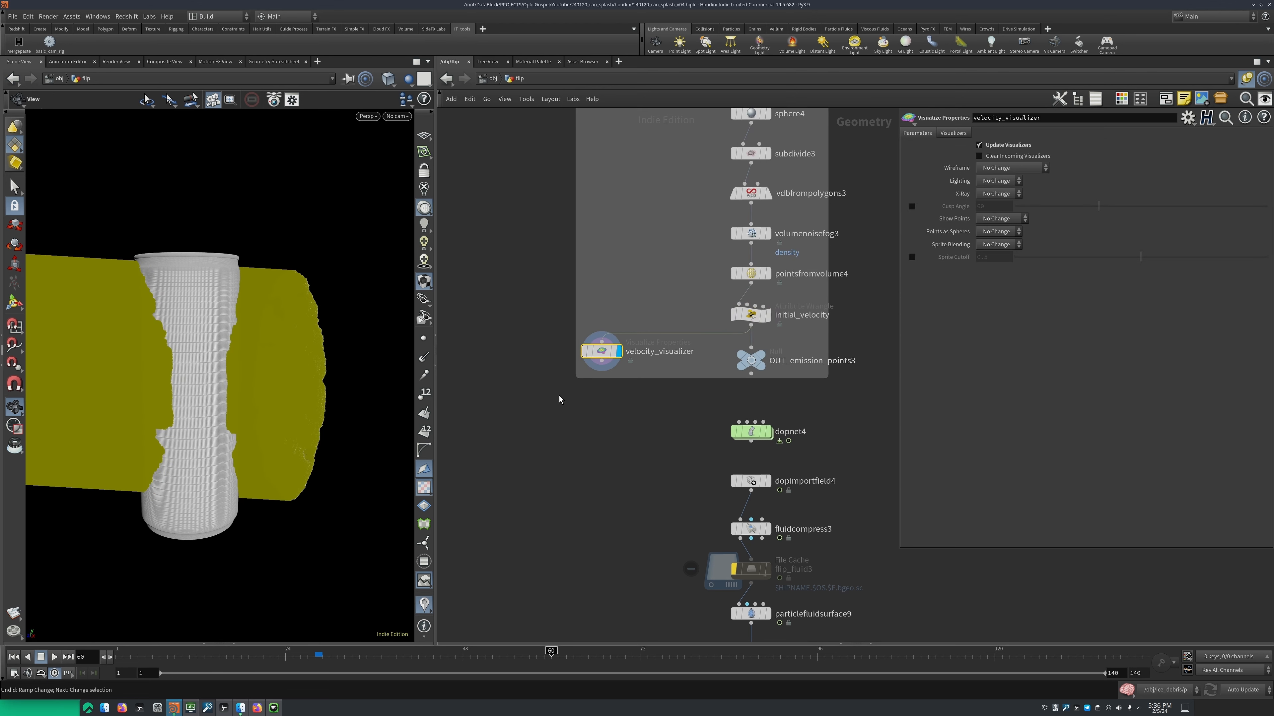
pyautogui.click(949, 134)
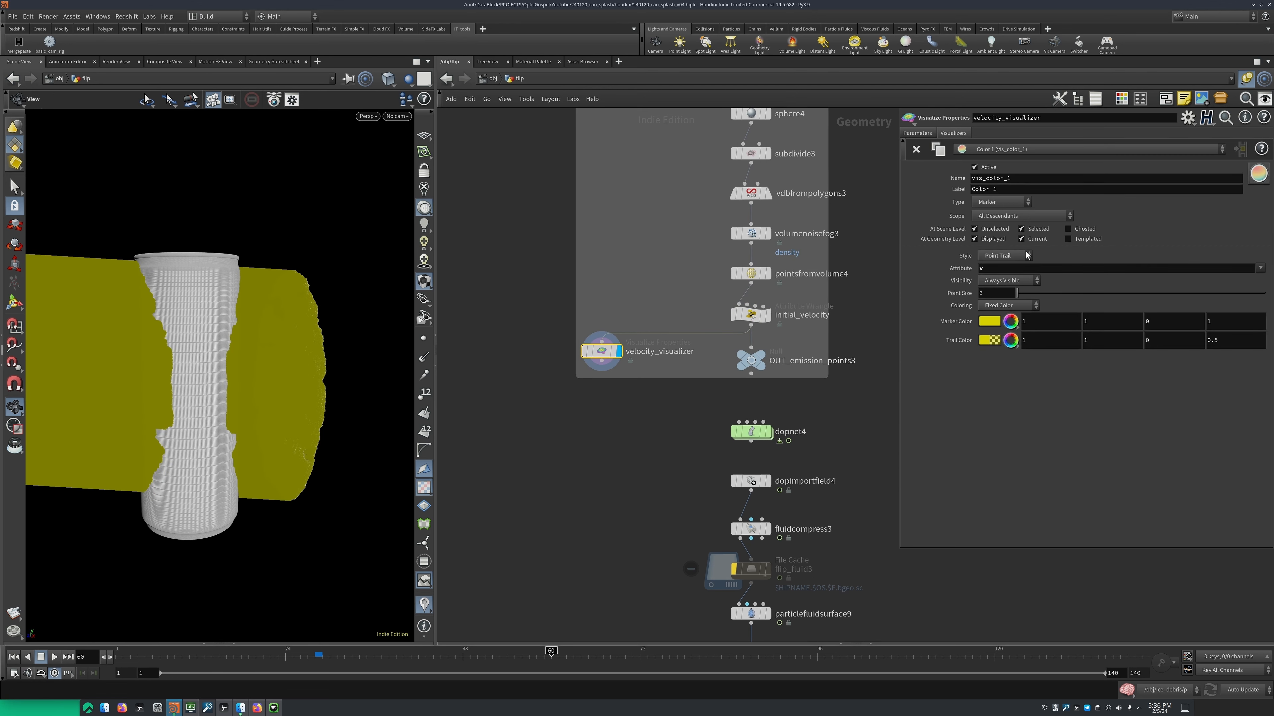
pyautogui.click(996, 269)
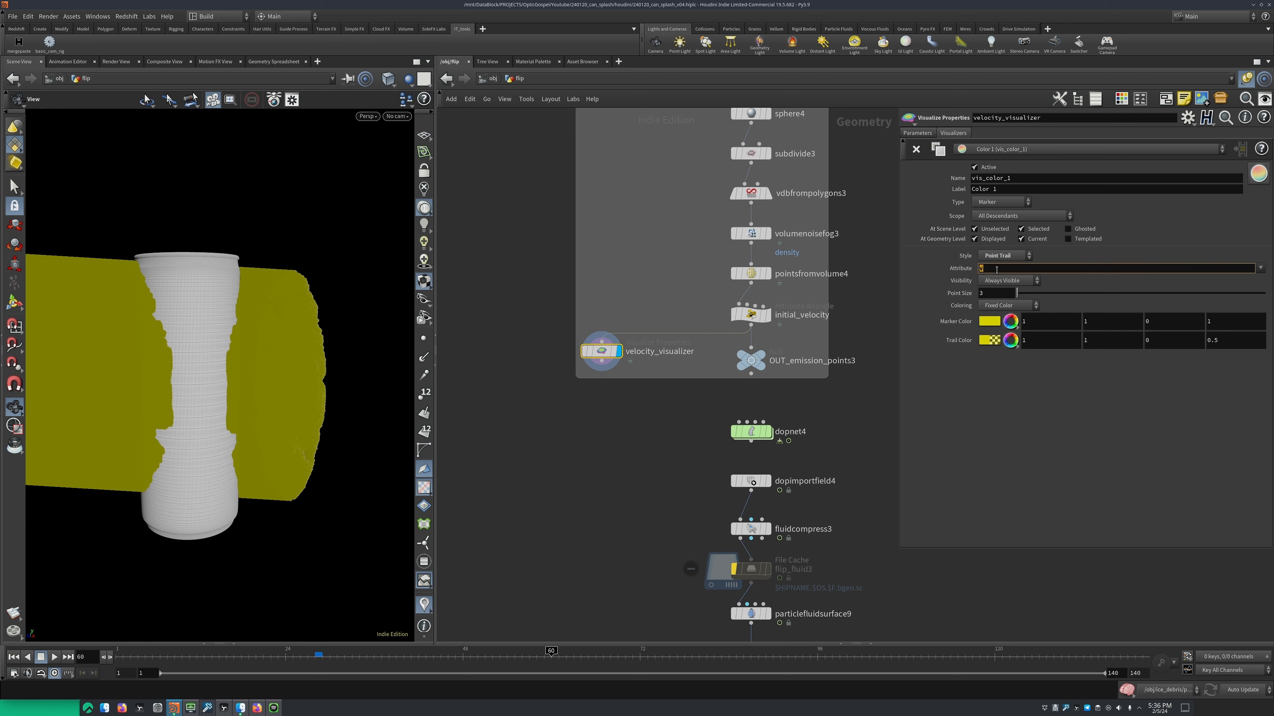
pyautogui.scroll(4, 596, 341)
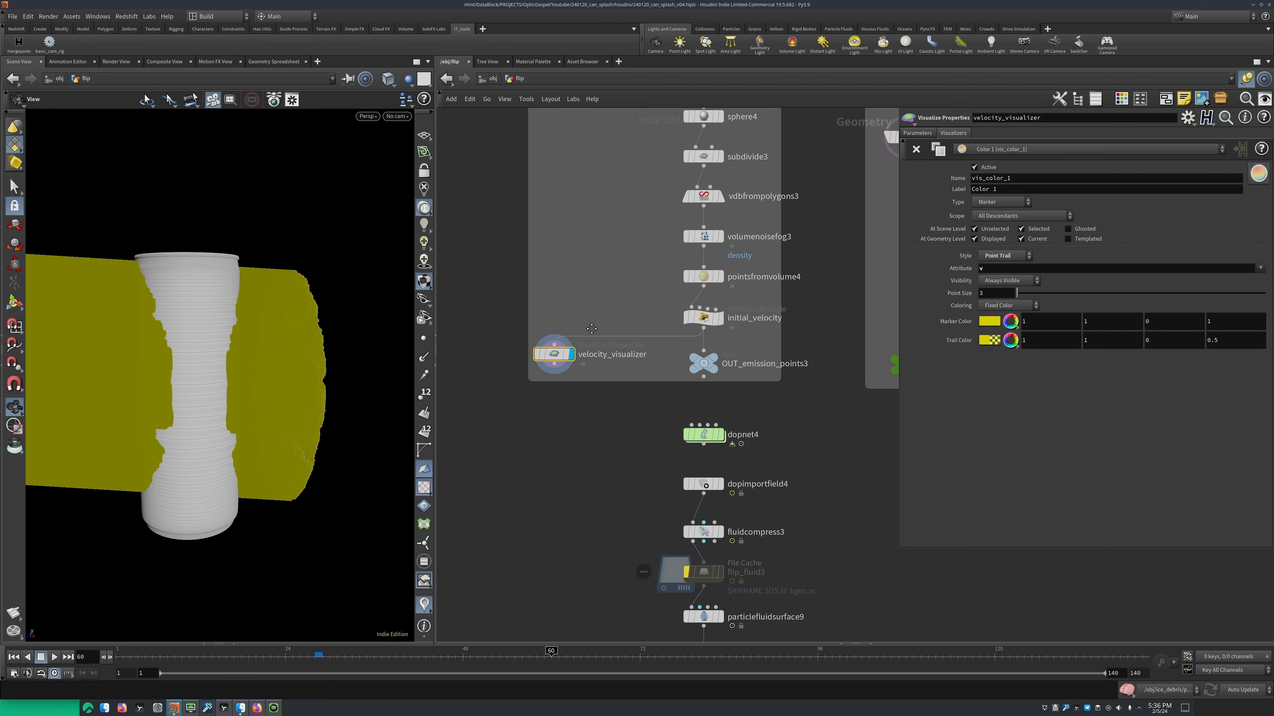
# Examine the velocity trails from a wider view alongside the initial_velocity settings
pyautogui.moveTo(276, 338)
pyautogui.mouseDown()
pyautogui.moveTo(258, 350)
pyautogui.moveTo(312, 347)
pyautogui.moveTo(301, 342)
pyautogui.mouseUp()
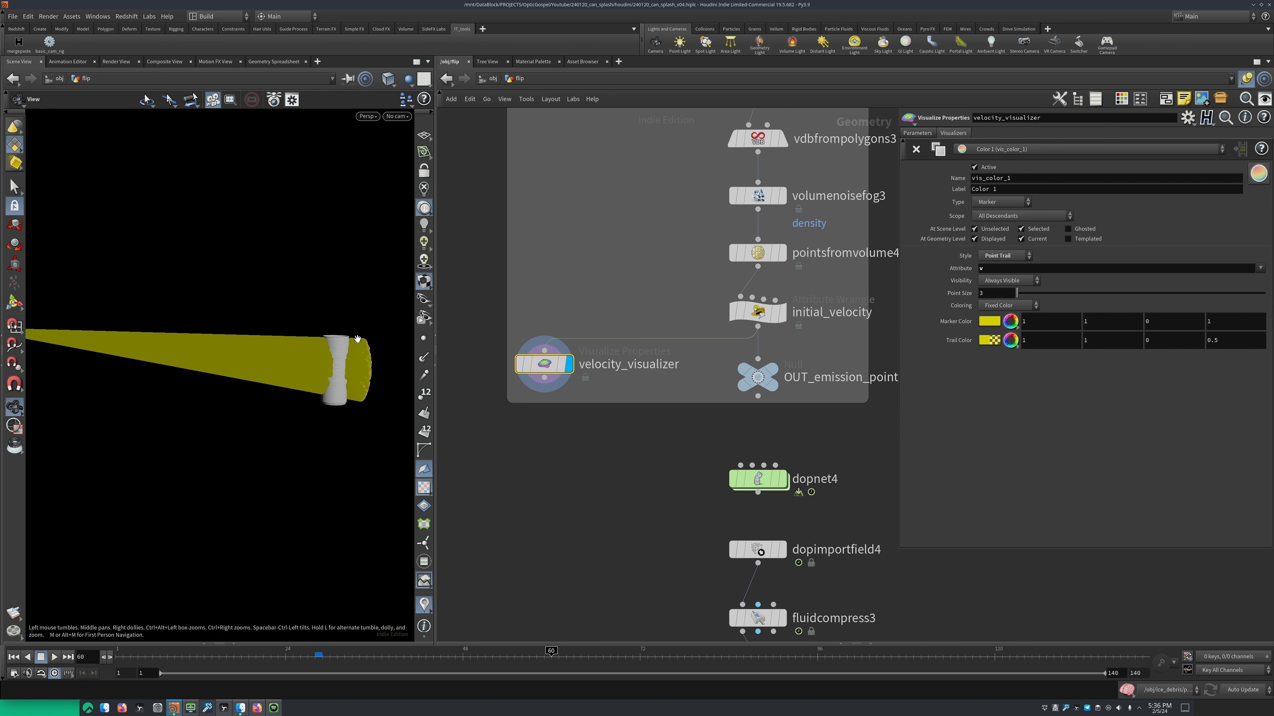
pyautogui.click(757, 311)
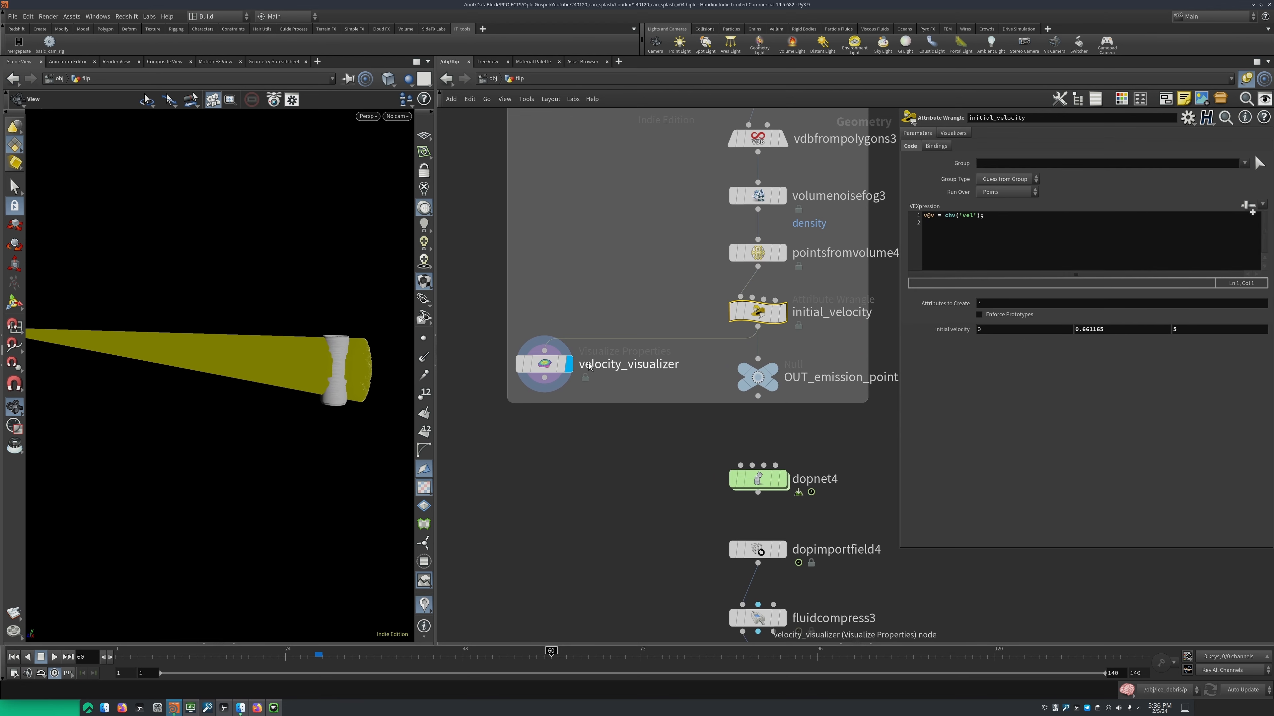
pyautogui.moveTo(301, 384); pyautogui.dragTo(183, 310)
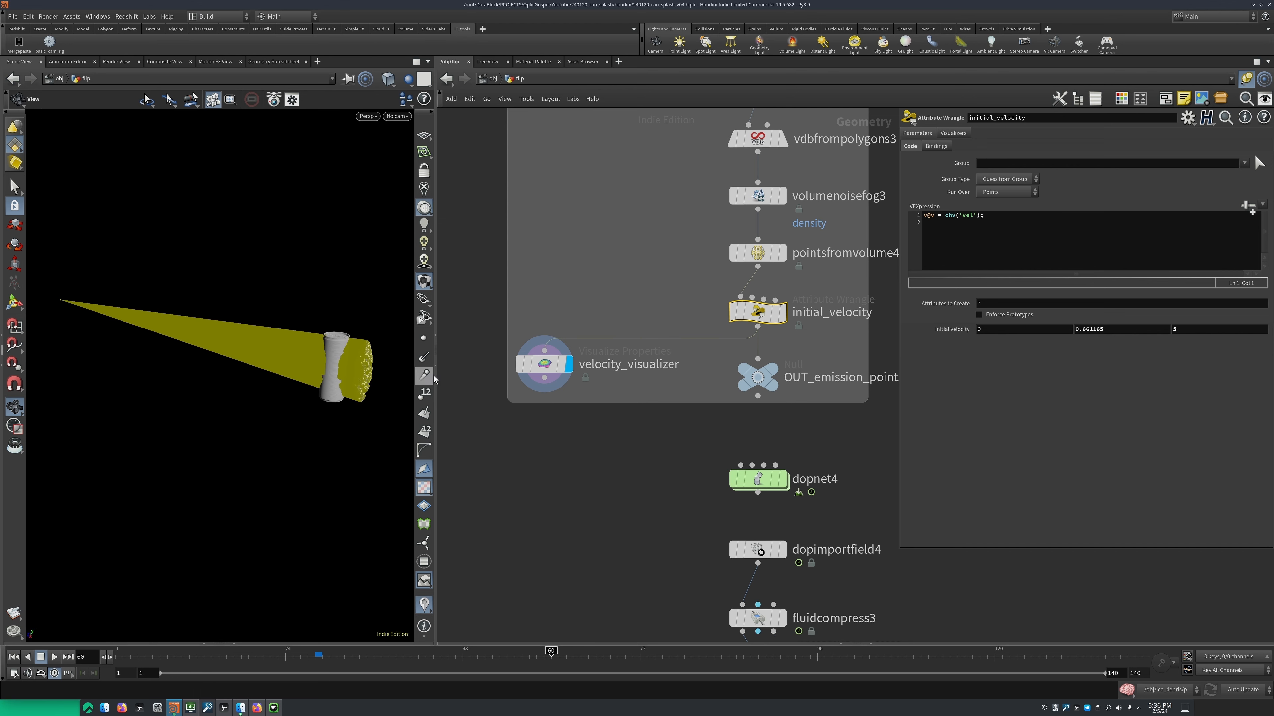
# Display OUT_emission_points3 and bring the emission points beside the can into close view
pyautogui.moveTo(299, 391); pyautogui.dragTo(363, 366)
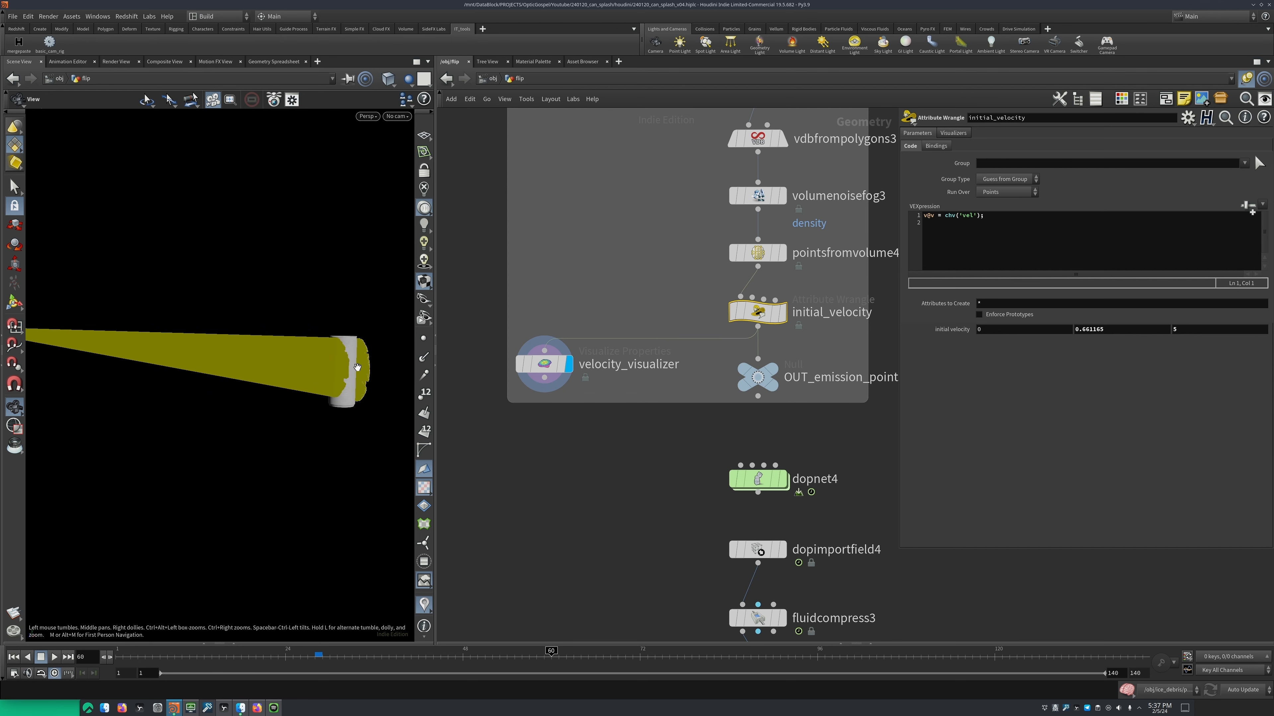
pyautogui.moveTo(782, 379); pyautogui.dragTo(623, 356, button='middle')
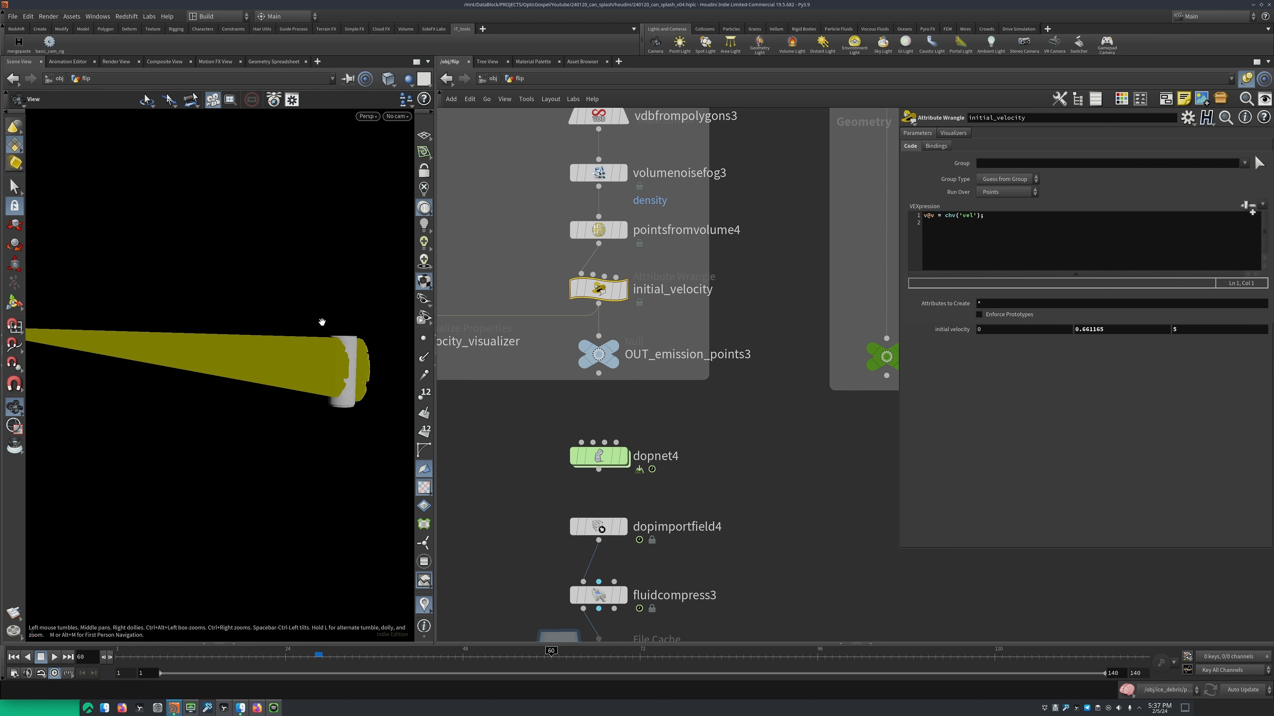
pyautogui.scroll(3, 365, 378)
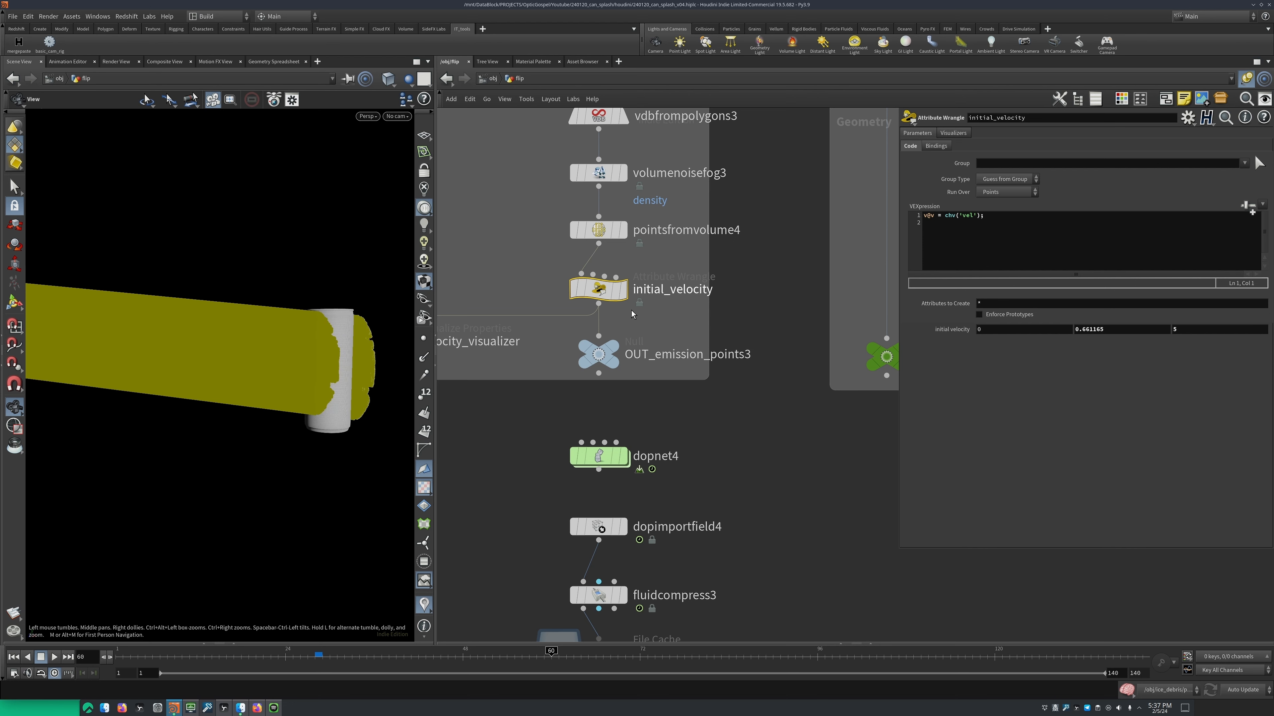
pyautogui.click(611, 346)
pyautogui.moveTo(545, 290); pyautogui.dragTo(532, 382, button='middle')
pyautogui.scroll(5, 392, 330)
pyautogui.moveTo(346, 290); pyautogui.dragTo(333, 335)
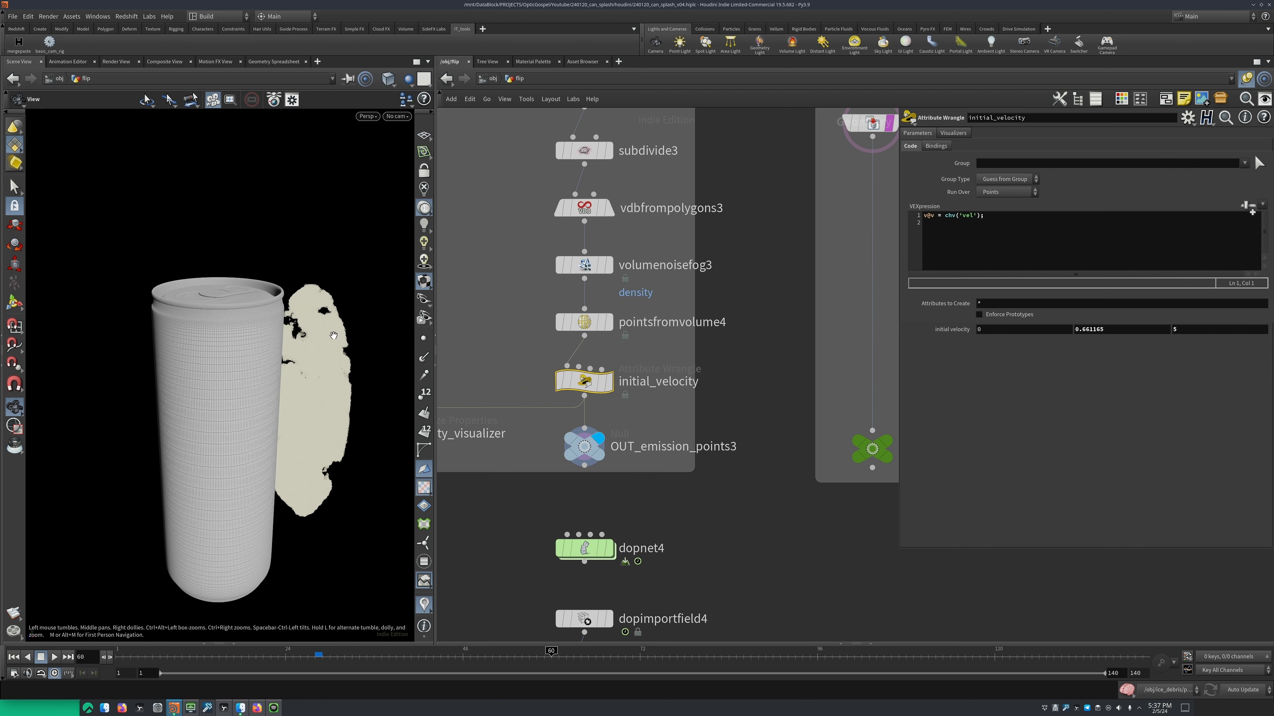
# Check the simulation settings of dopnet4 and move the timeline to frame 28
pyautogui.scroll(-3, 580, 398)
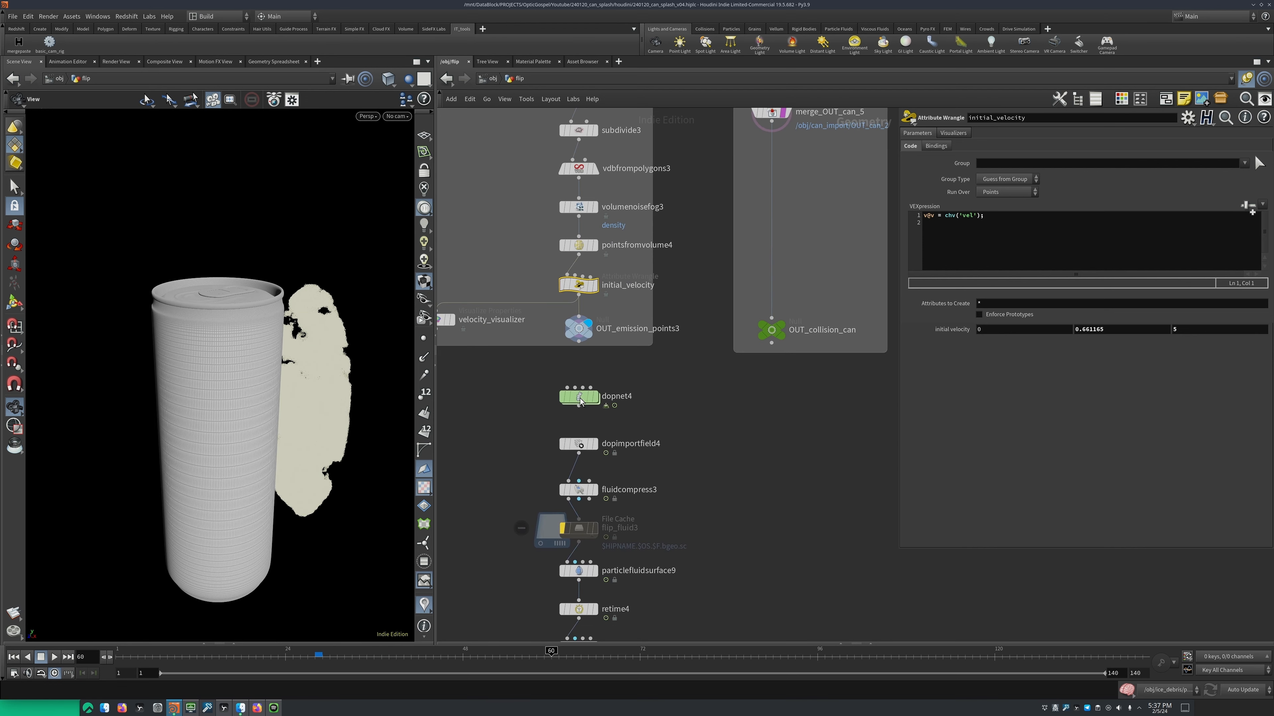
pyautogui.click(580, 398)
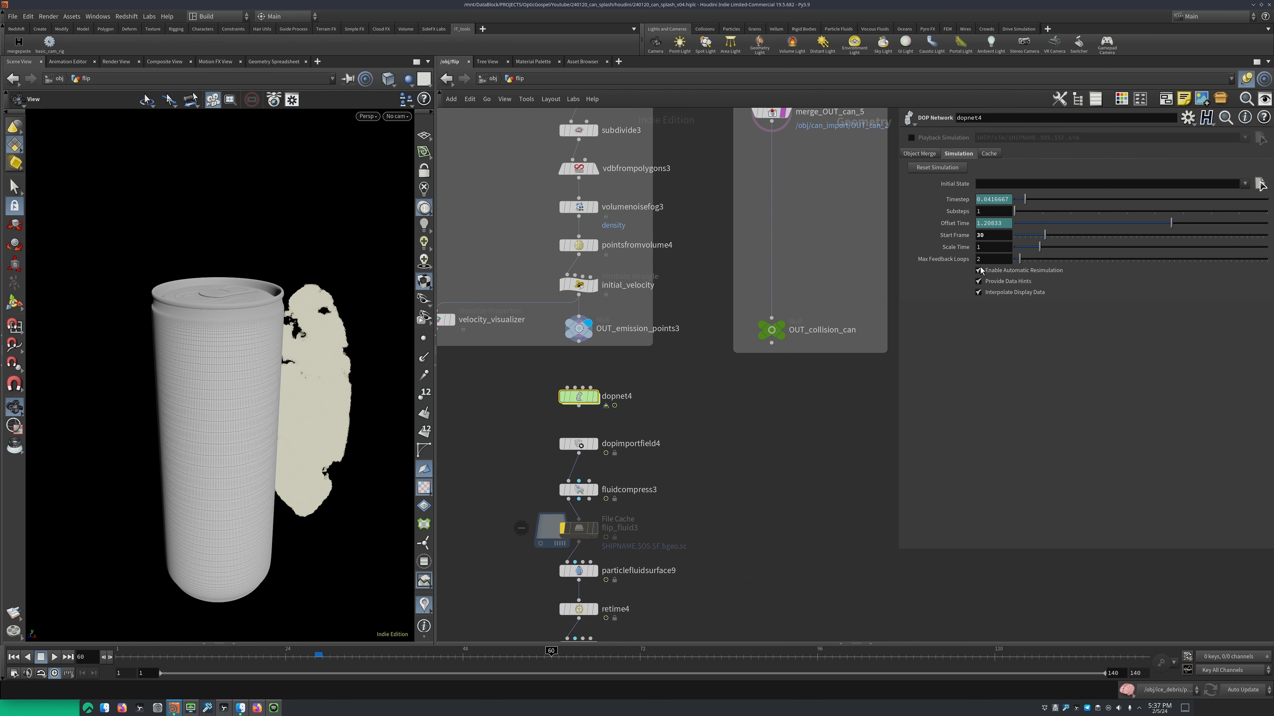
pyautogui.click(316, 662)
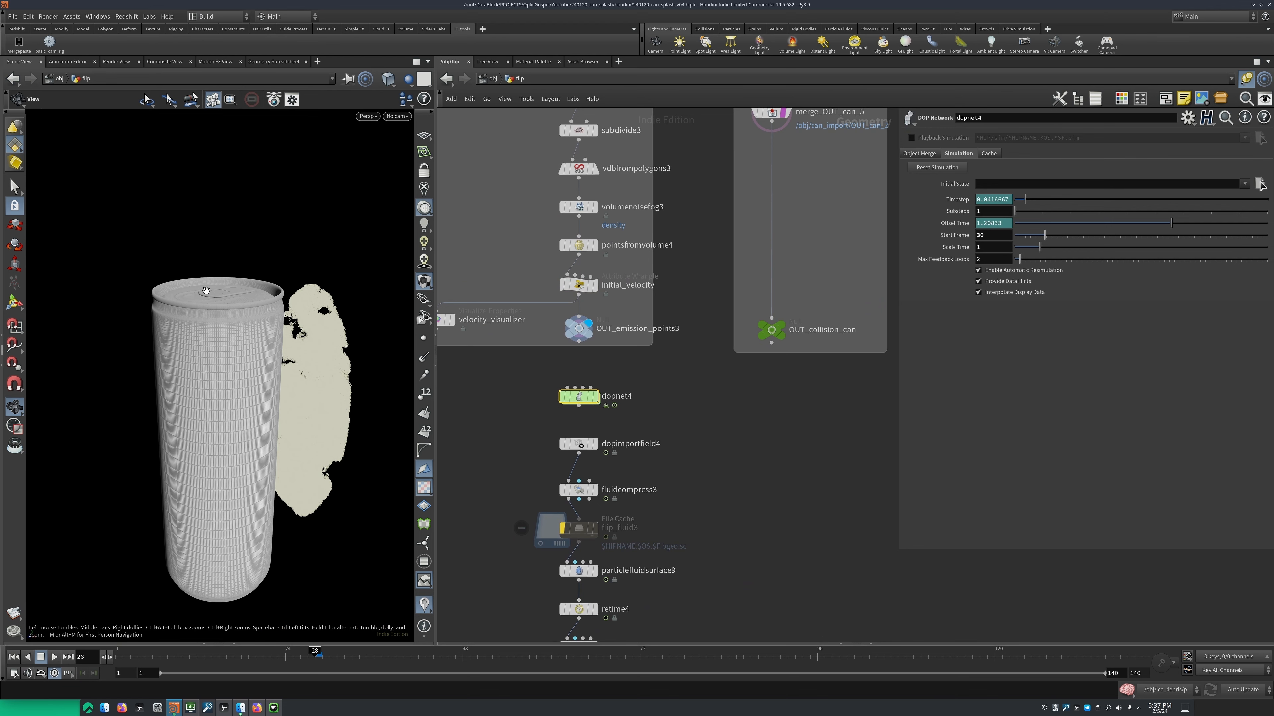
# Display the ice object at the object level and compare frame 31 with frame 28
pyautogui.press('u')
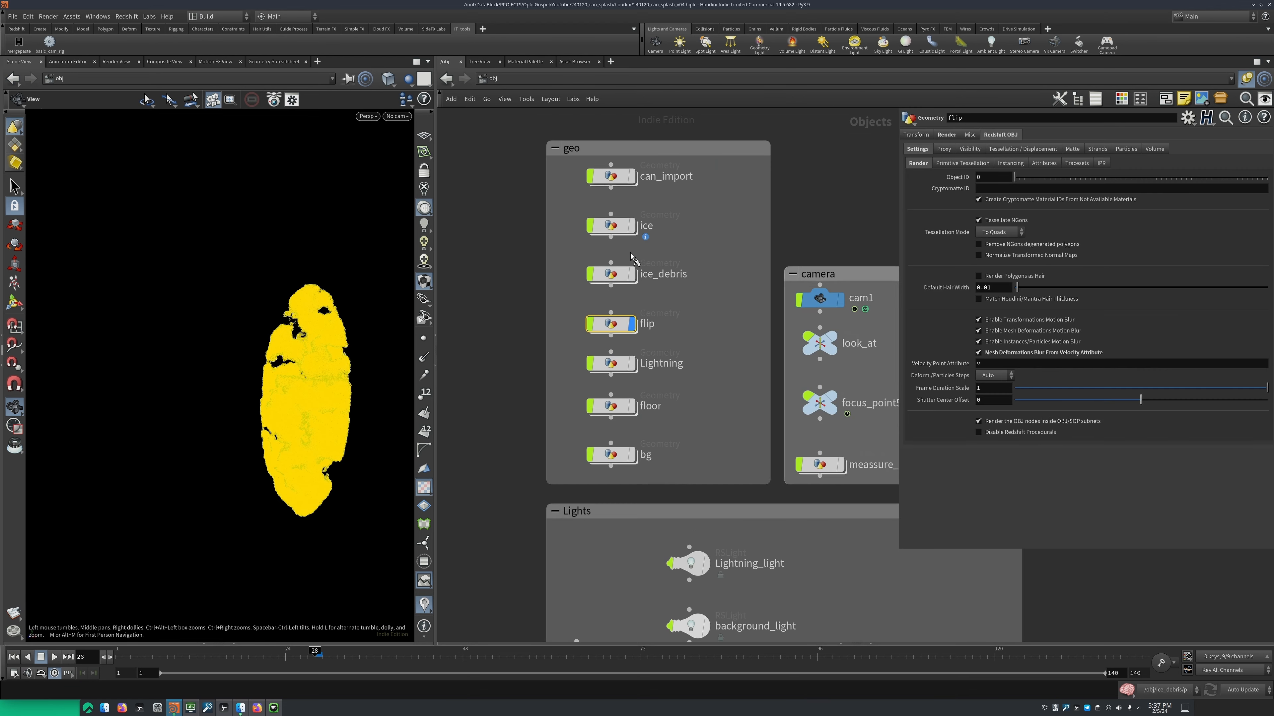
pyautogui.click(631, 225)
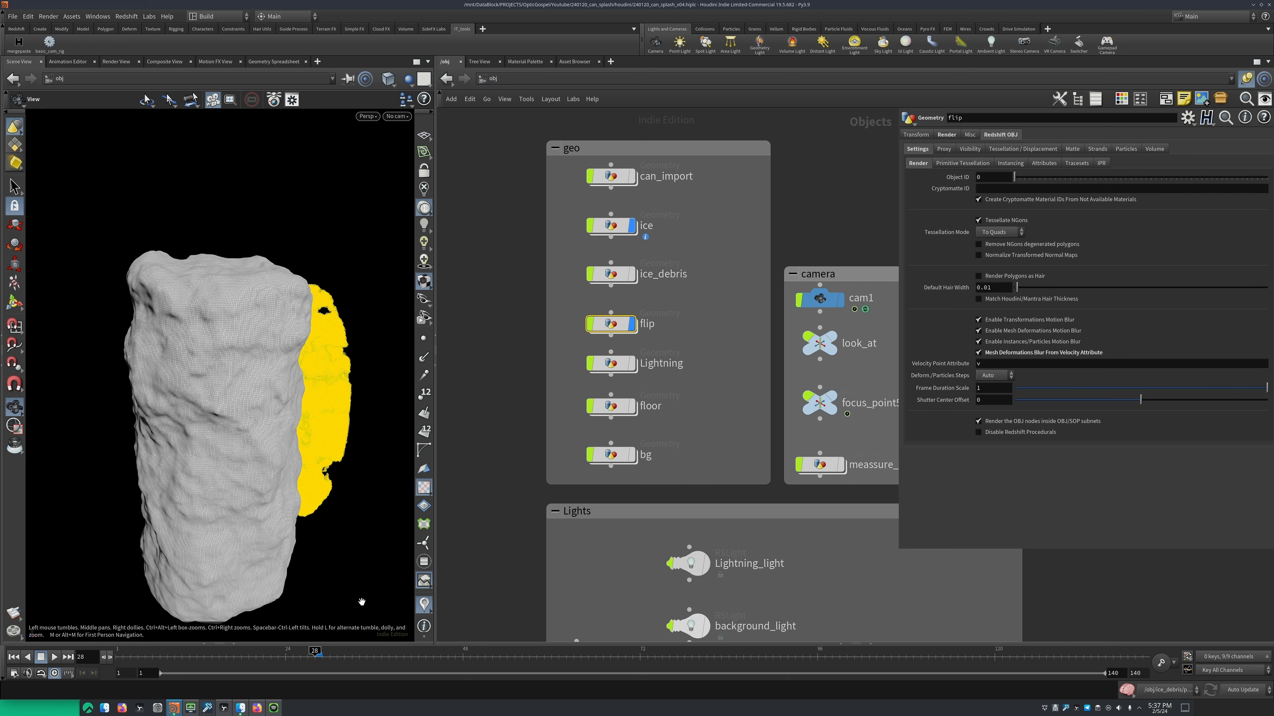
pyautogui.click(336, 658)
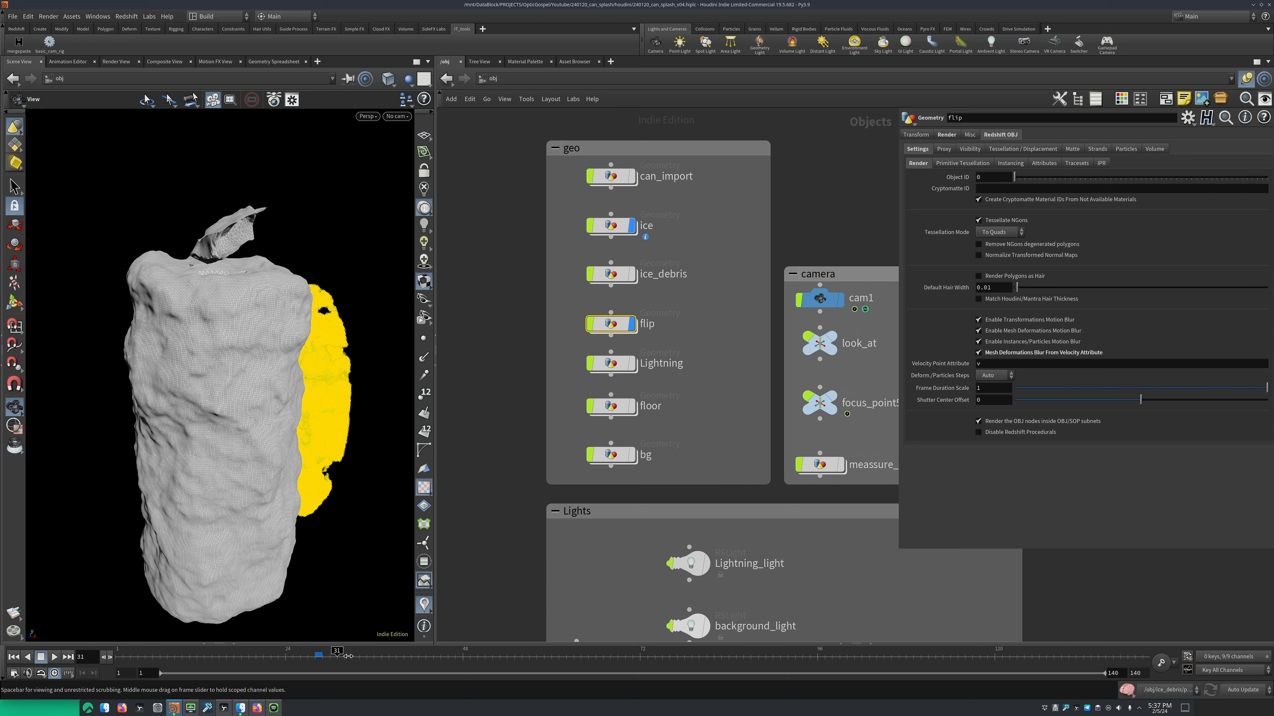
pyautogui.click(319, 661)
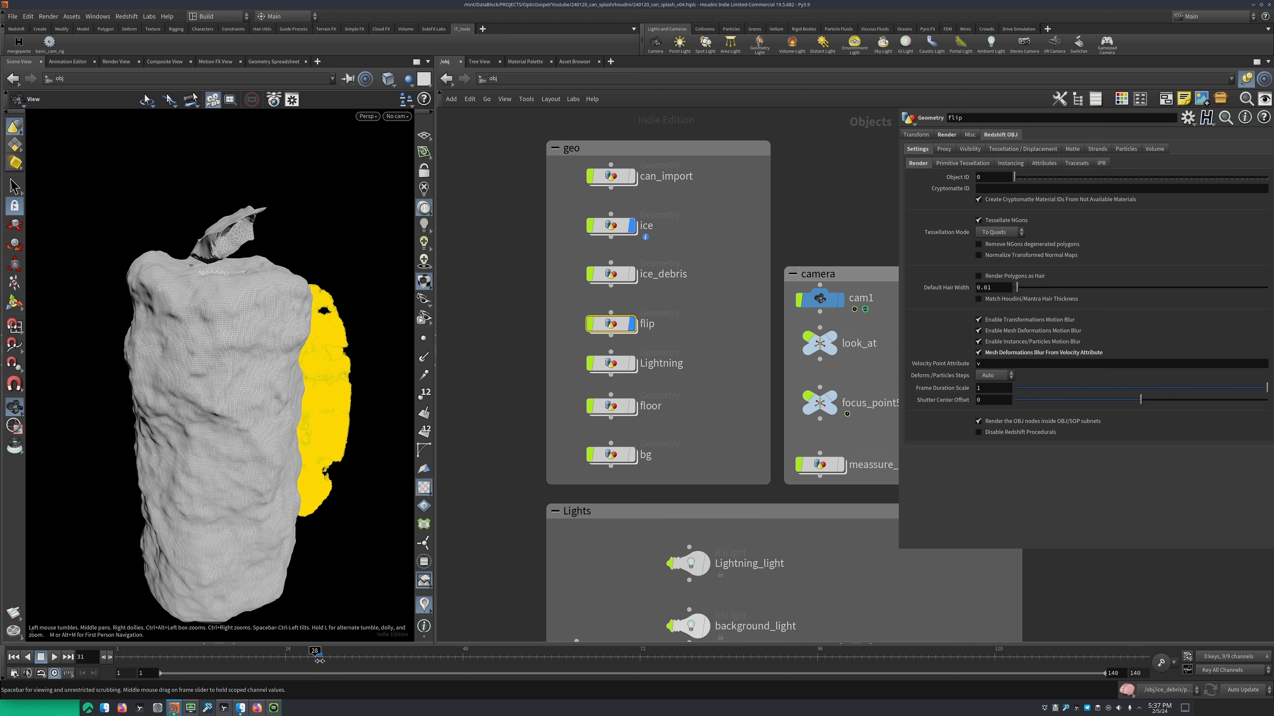
# Return to the flip network and examine the emission points beside the can, together with the dopnet4 settings
pyautogui.doubleClick(613, 327)
pyautogui.moveTo(690, 442); pyautogui.dragTo(702, 378, button='middle')
pyautogui.moveTo(730, 420); pyautogui.dragTo(683, 424, button='middle')
pyautogui.scroll(-1, 681, 409)
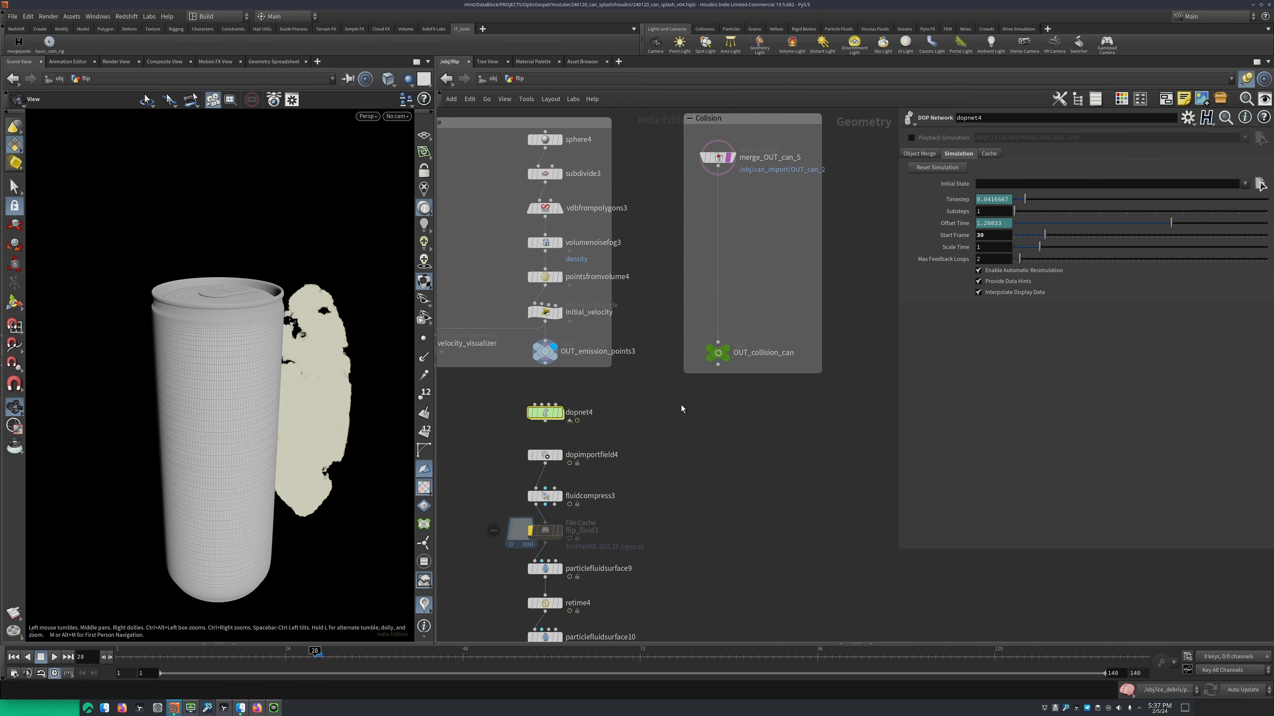
pyautogui.moveTo(271, 399); pyautogui.dragTo(262, 367)
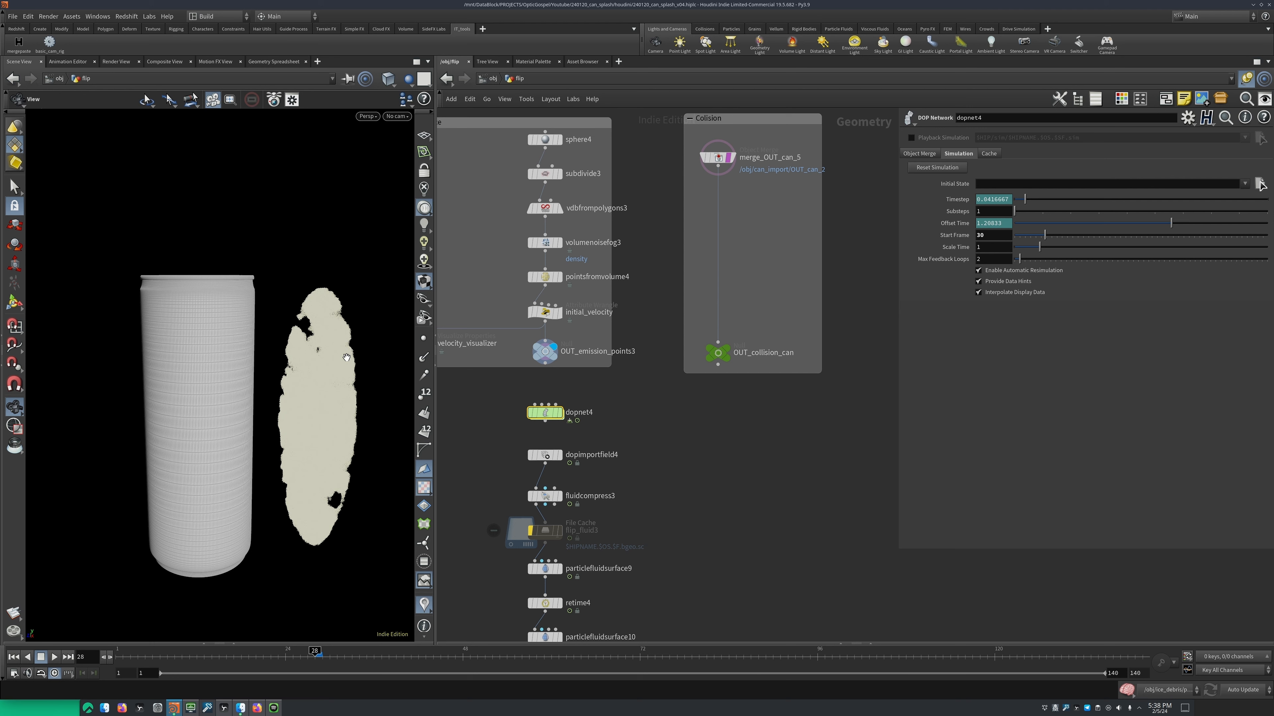
pyautogui.moveTo(650, 454); pyautogui.dragTo(651, 496, button='middle')
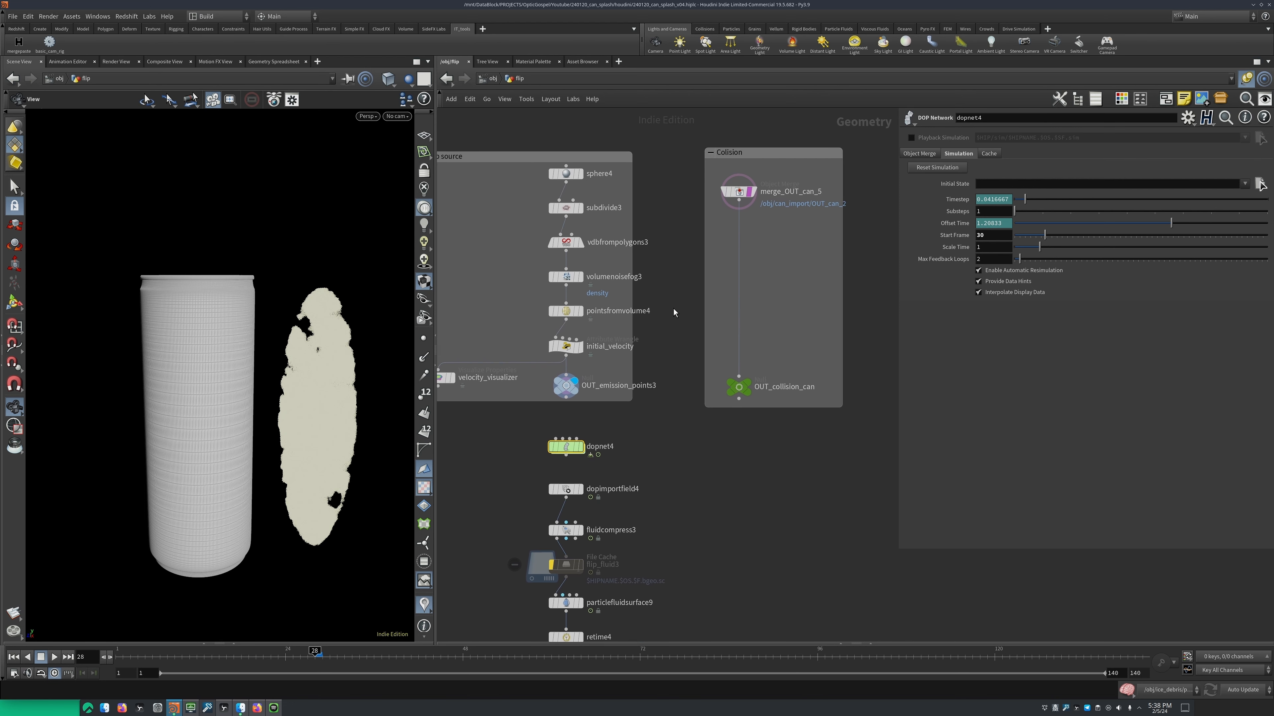
pyautogui.moveTo(661, 417); pyautogui.dragTo(685, 383, button='middle')
pyautogui.scroll(4, 627, 413)
pyautogui.moveTo(614, 420); pyautogui.dragTo(636, 407, button='middle')
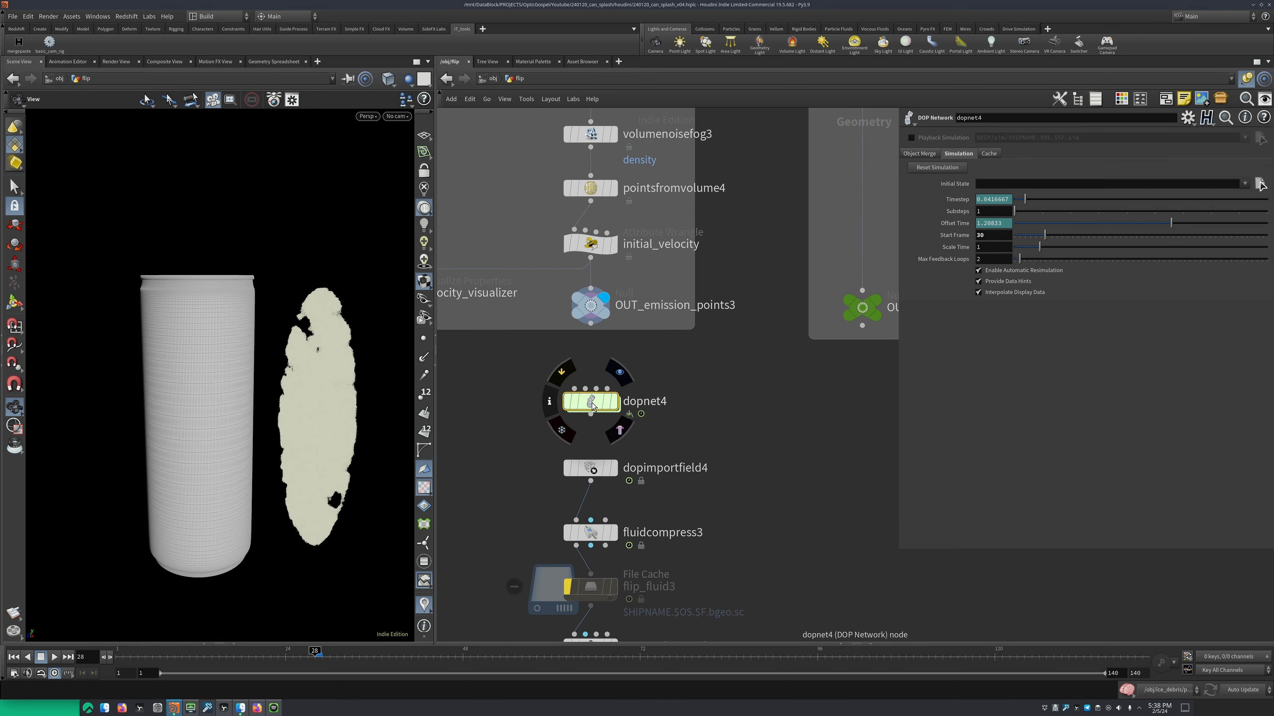
# Inspect the initial data and SOP path of flipobject1 inside dopnet4, and locate OUT_emission_points3 in the flip network
pyautogui.doubleClick(592, 403)
pyautogui.click(699, 327)
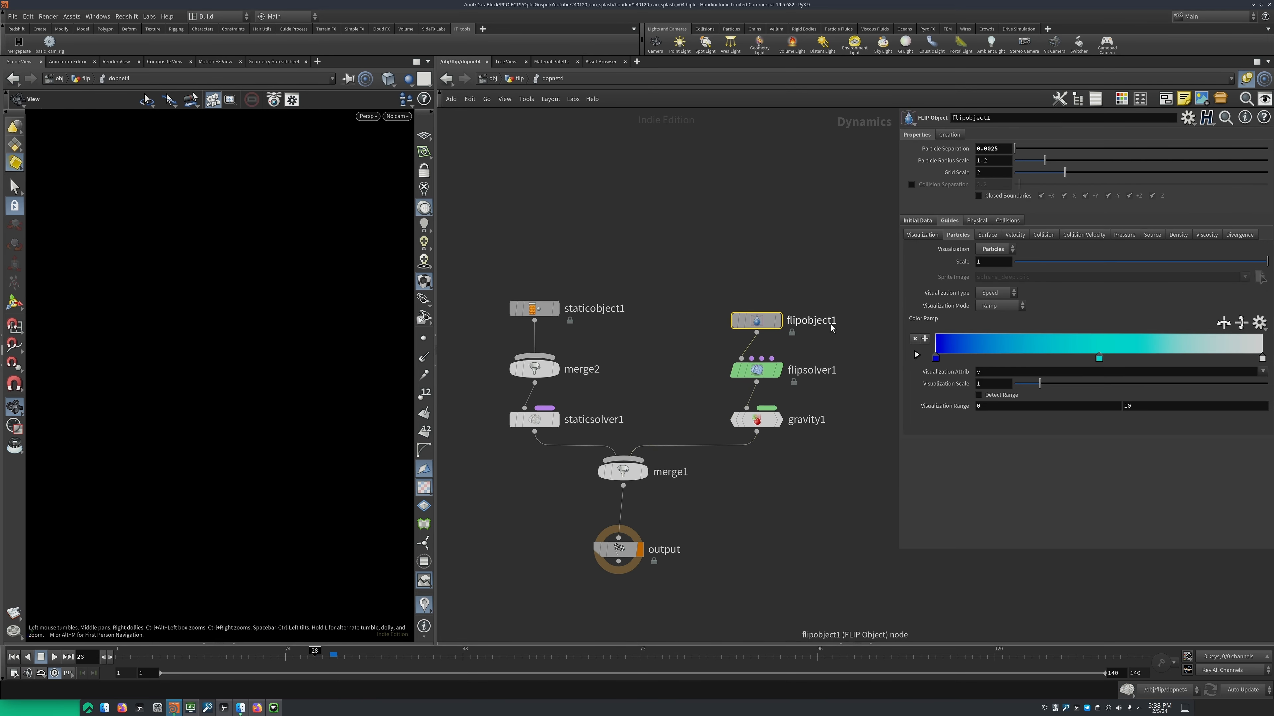
pyautogui.click(925, 220)
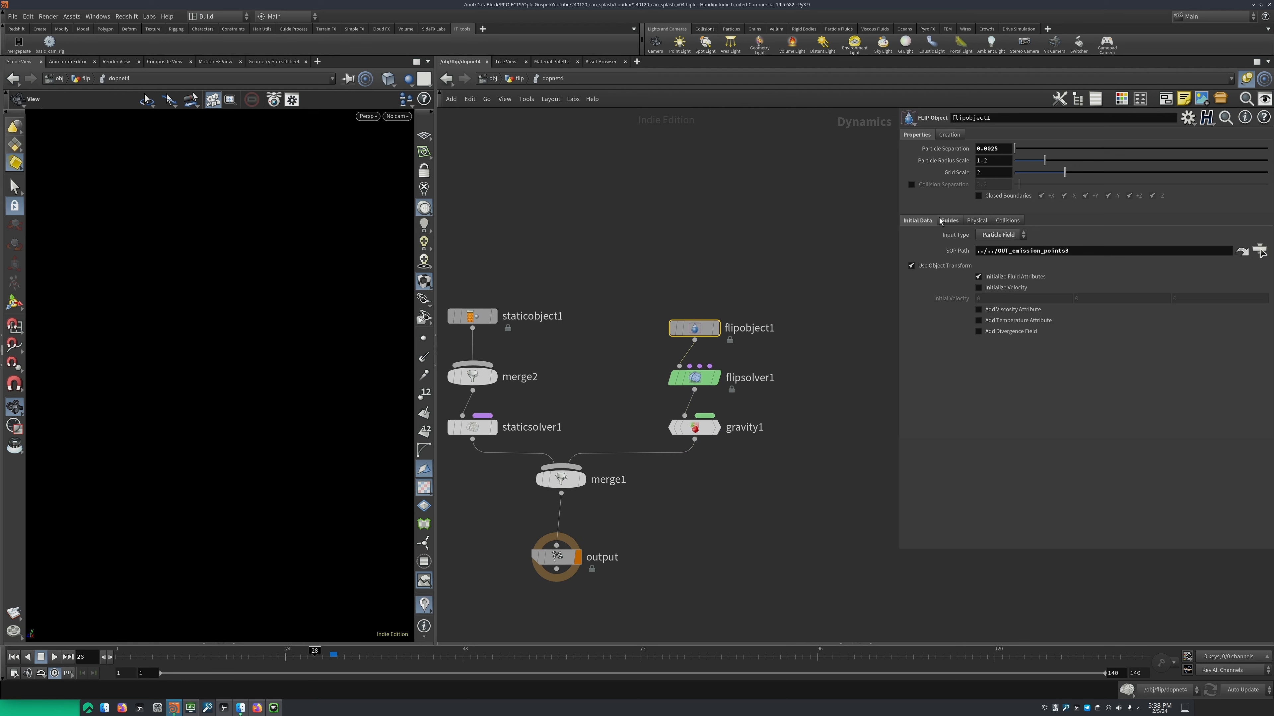
pyautogui.moveTo(1103, 251); pyautogui.dragTo(940, 246)
pyautogui.click(520, 79)
pyautogui.click(590, 306)
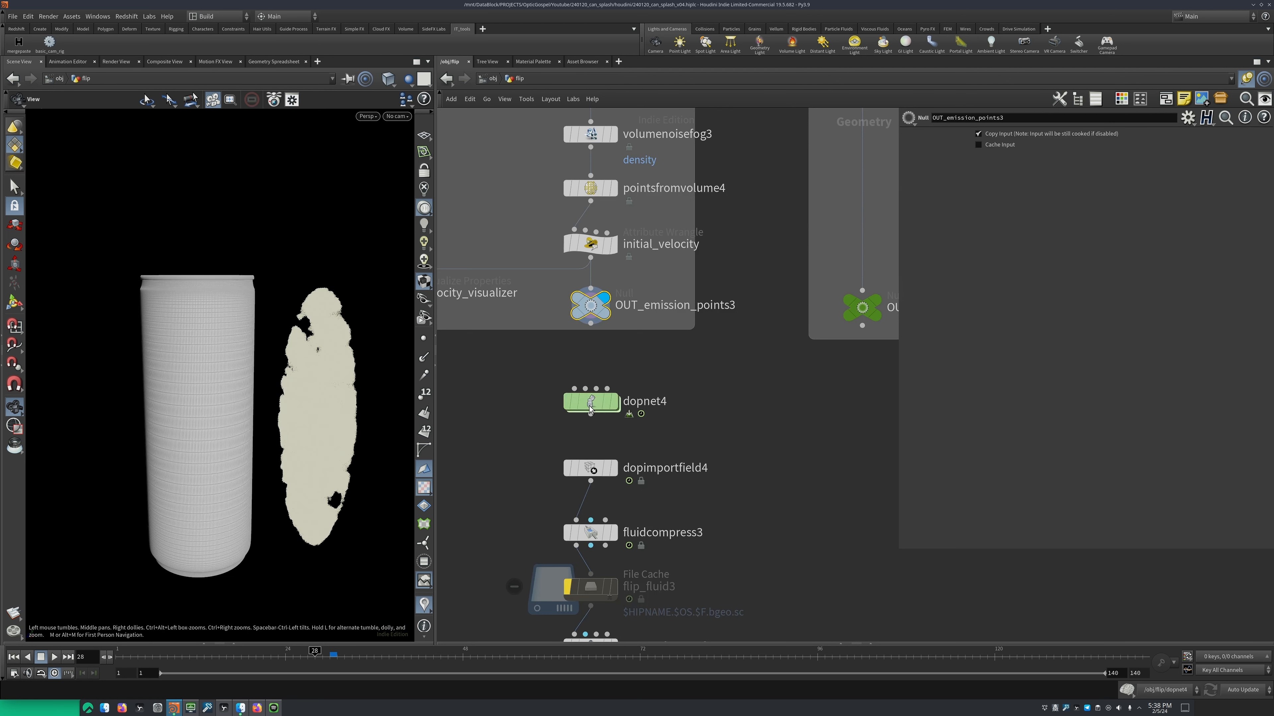
# Go back inside dopnet4 and accept OUT_emission_points3 as the SOP path of flipobject1
pyautogui.doubleClick(590, 404)
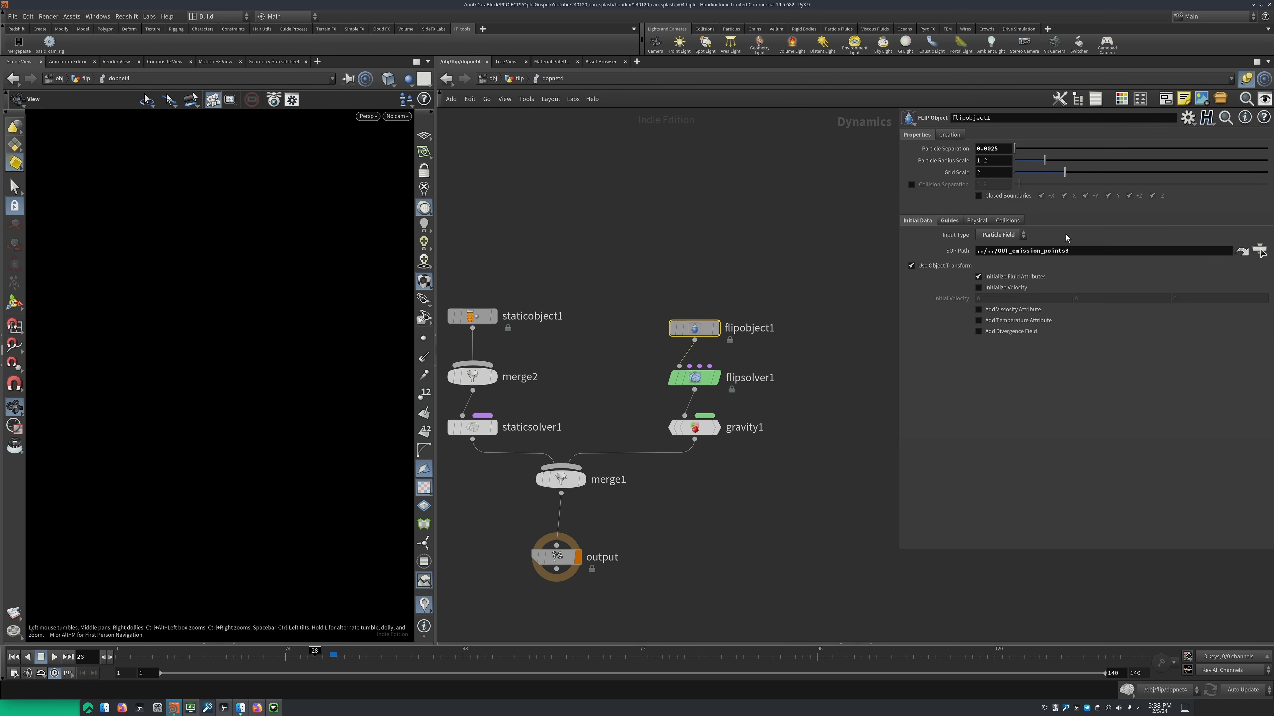
pyautogui.click(1260, 250)
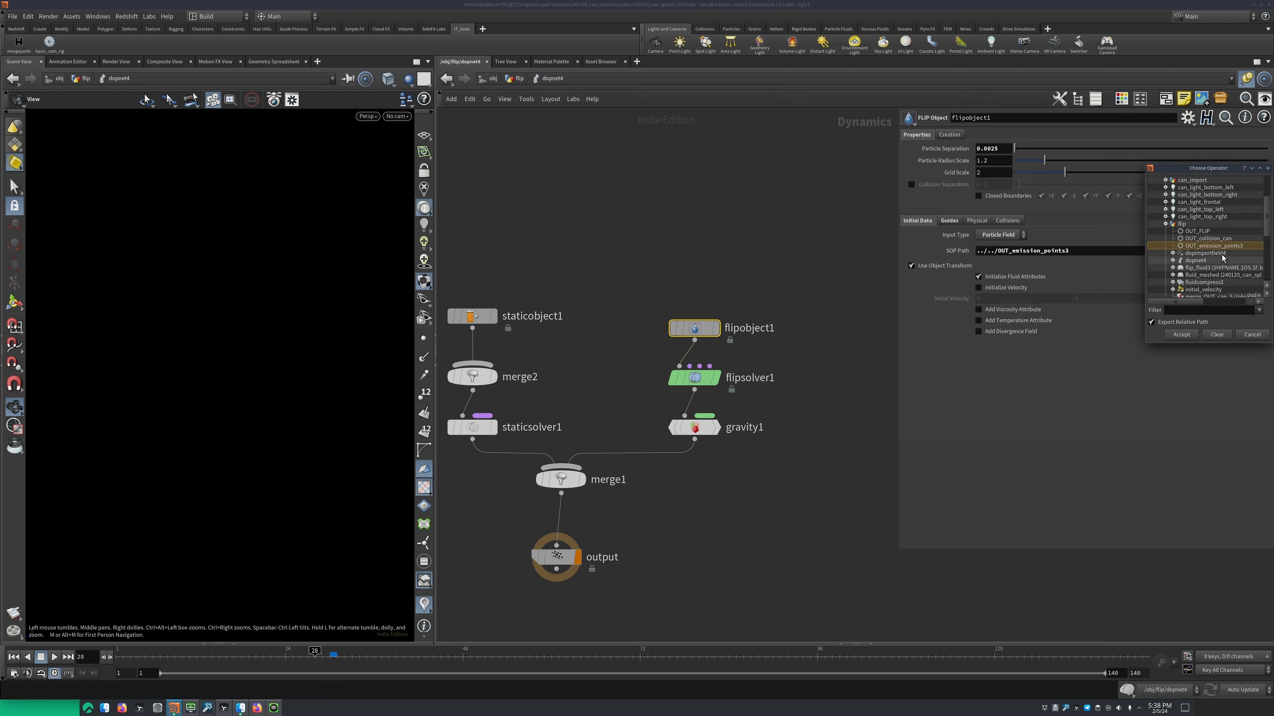
pyautogui.click(1179, 335)
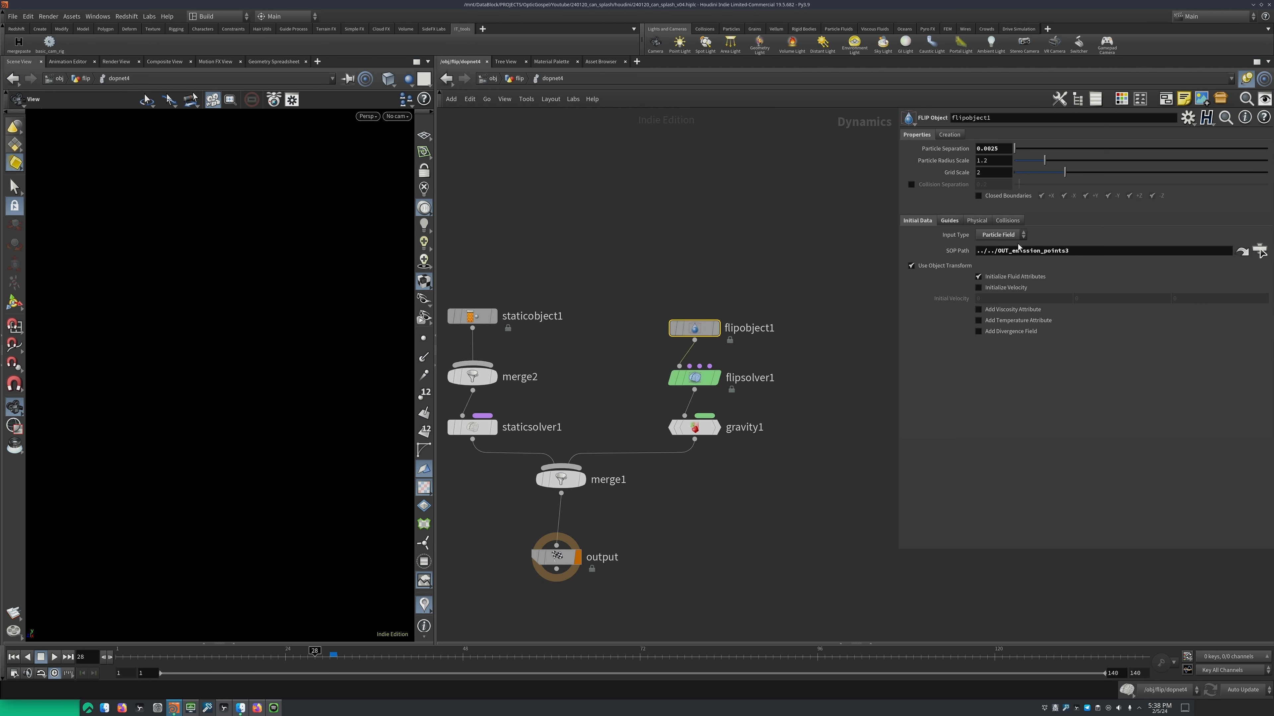
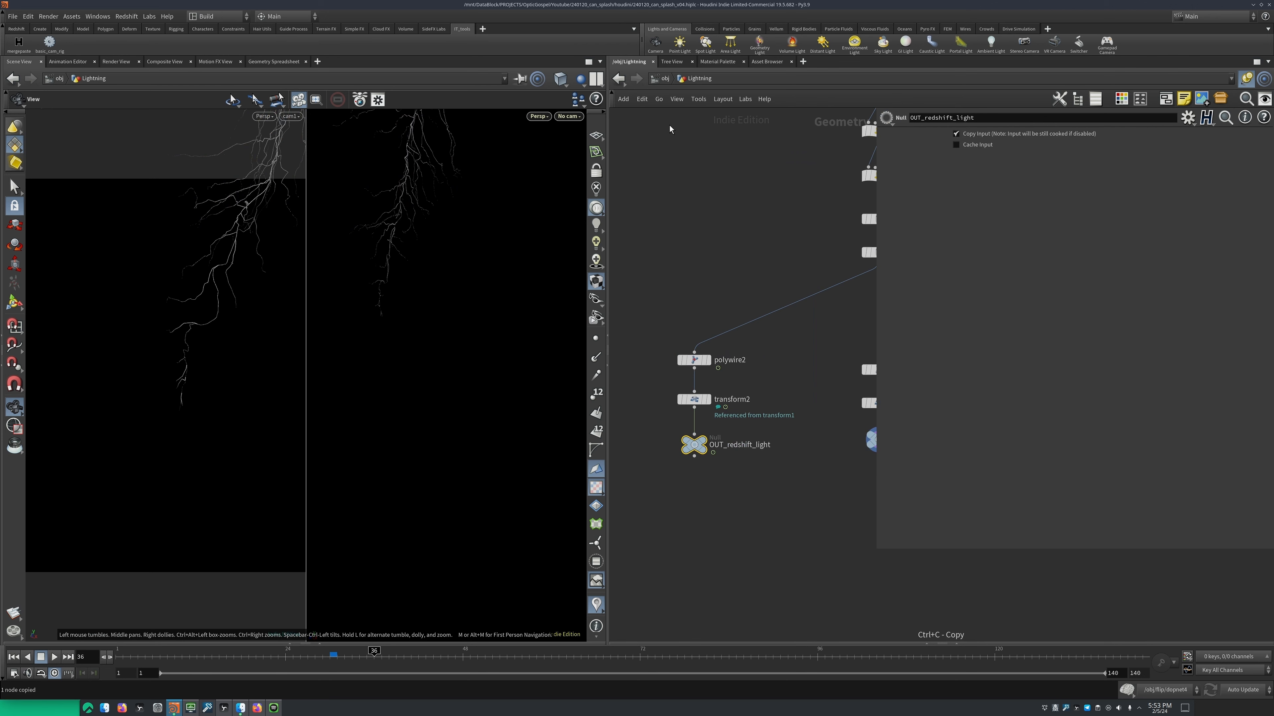
# Return to the object level and inspect Lightning_light's Area light type, Mesh area shape and OUT_redshift_light mesh object
pyautogui.click(663, 79)
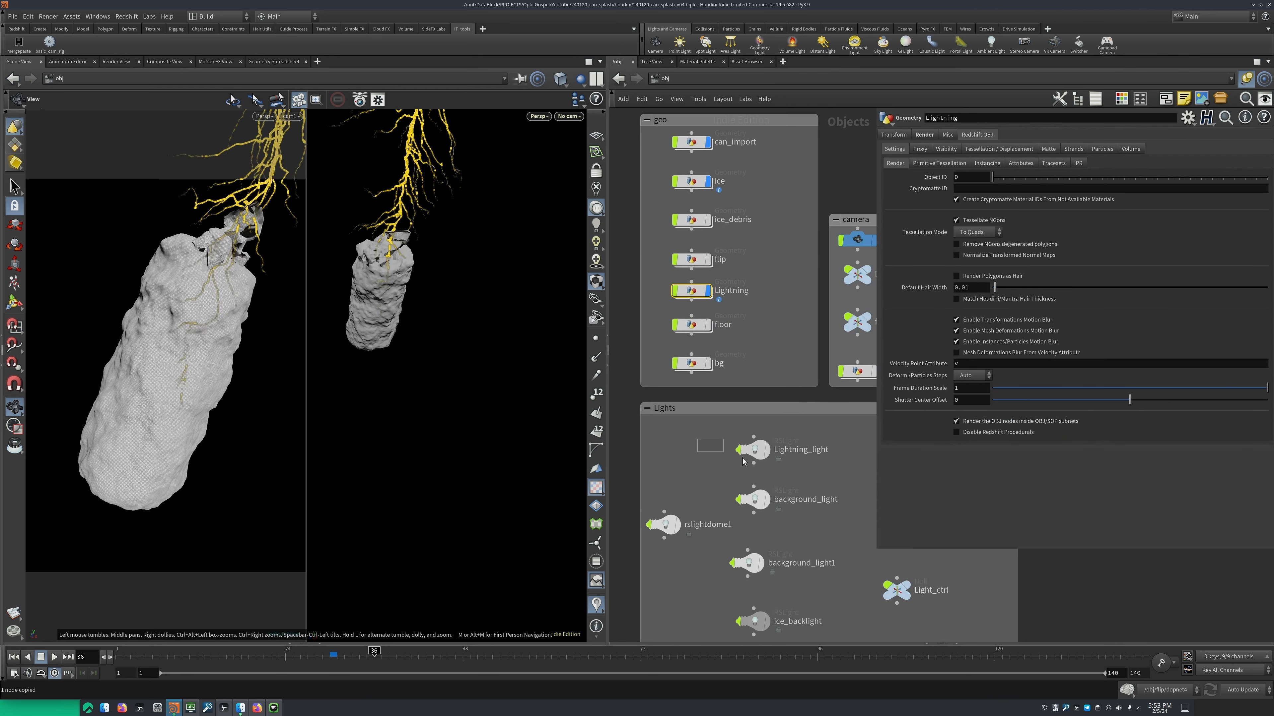
pyautogui.click(744, 460)
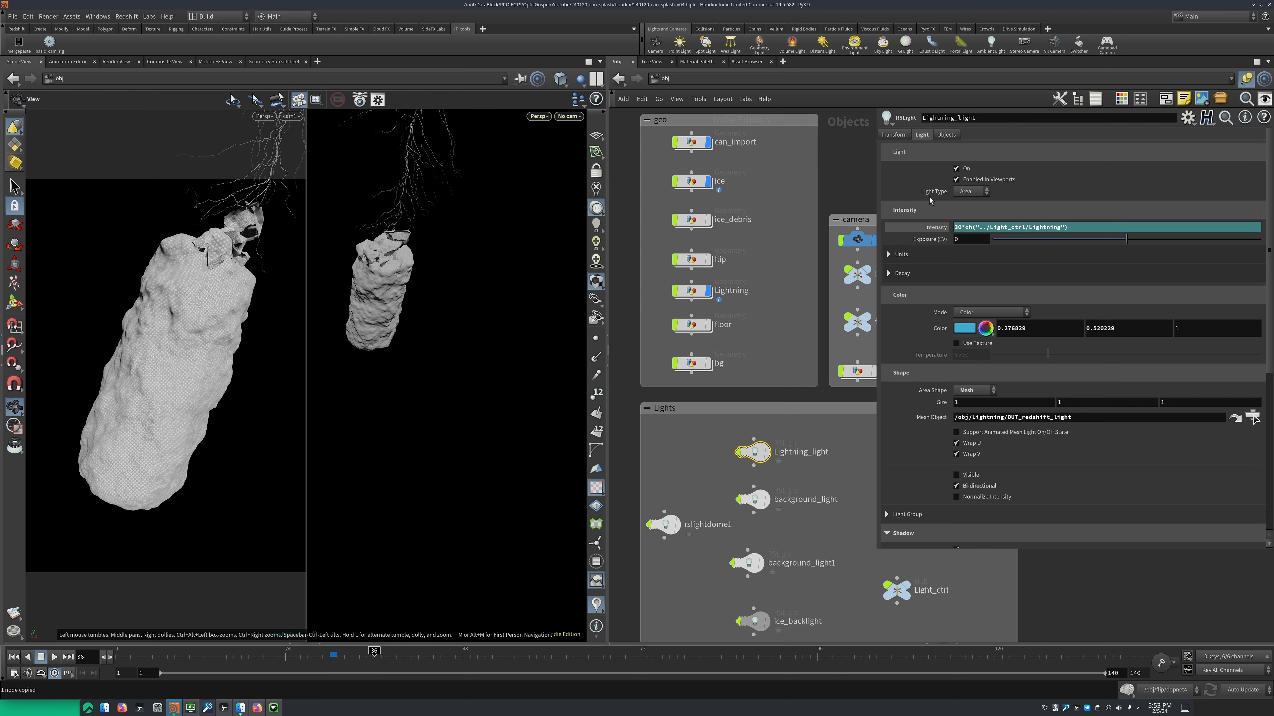
pyautogui.click(974, 192)
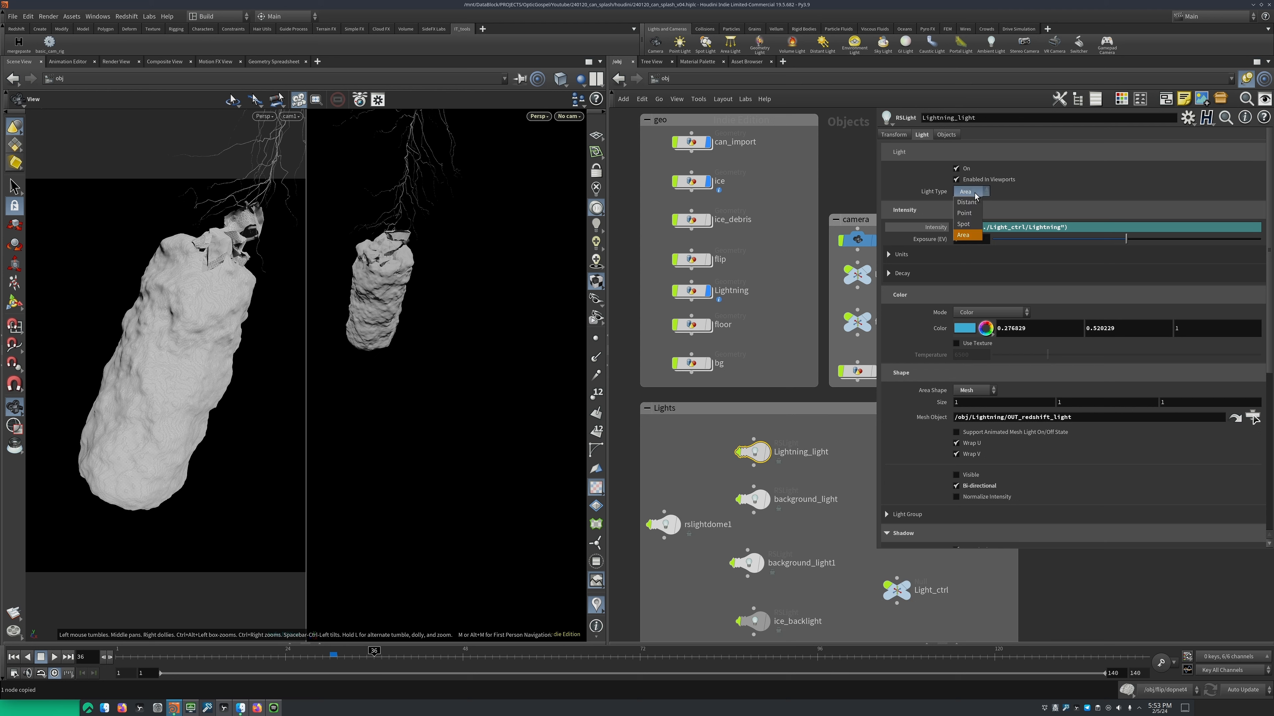
pyautogui.click(965, 236)
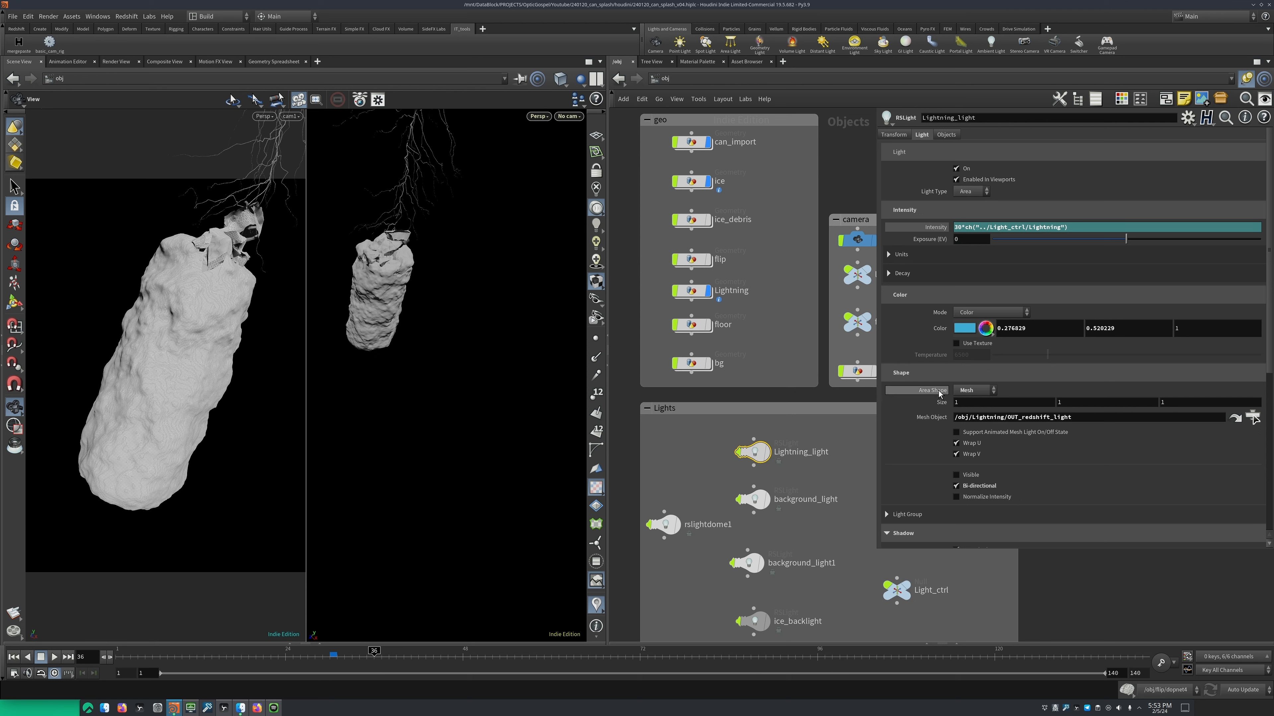
pyautogui.click(976, 392)
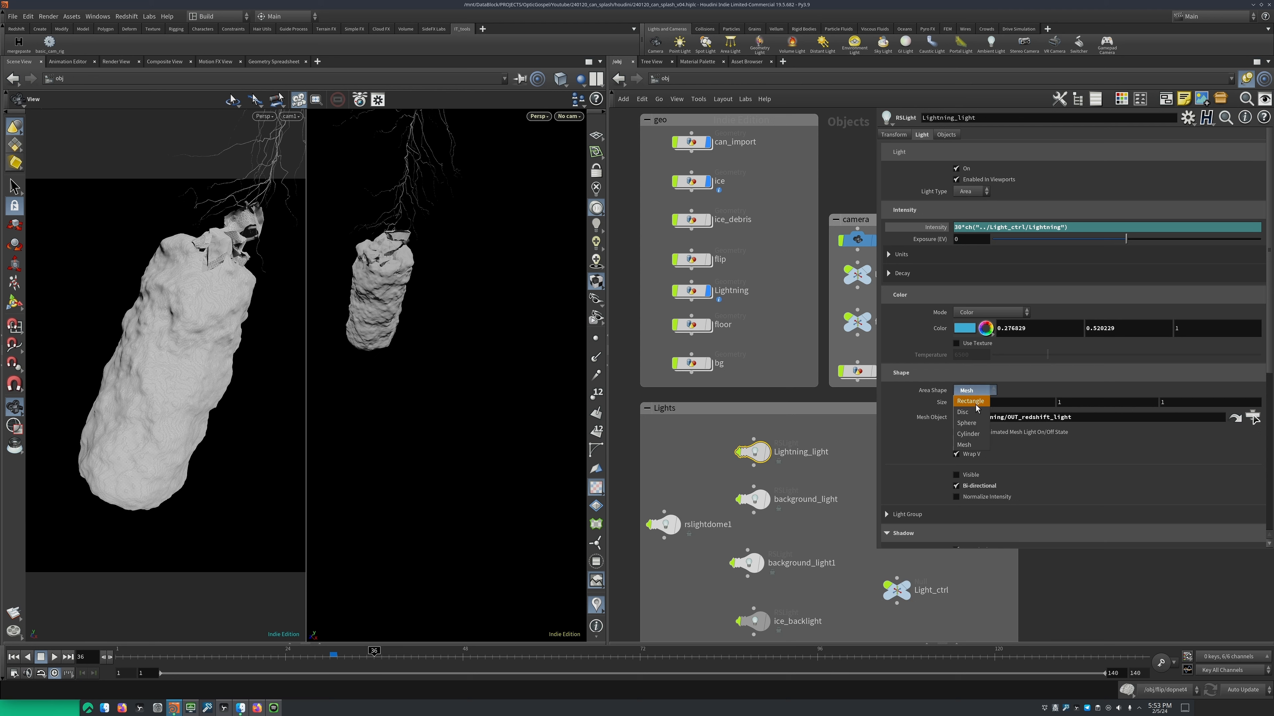
pyautogui.click(959, 444)
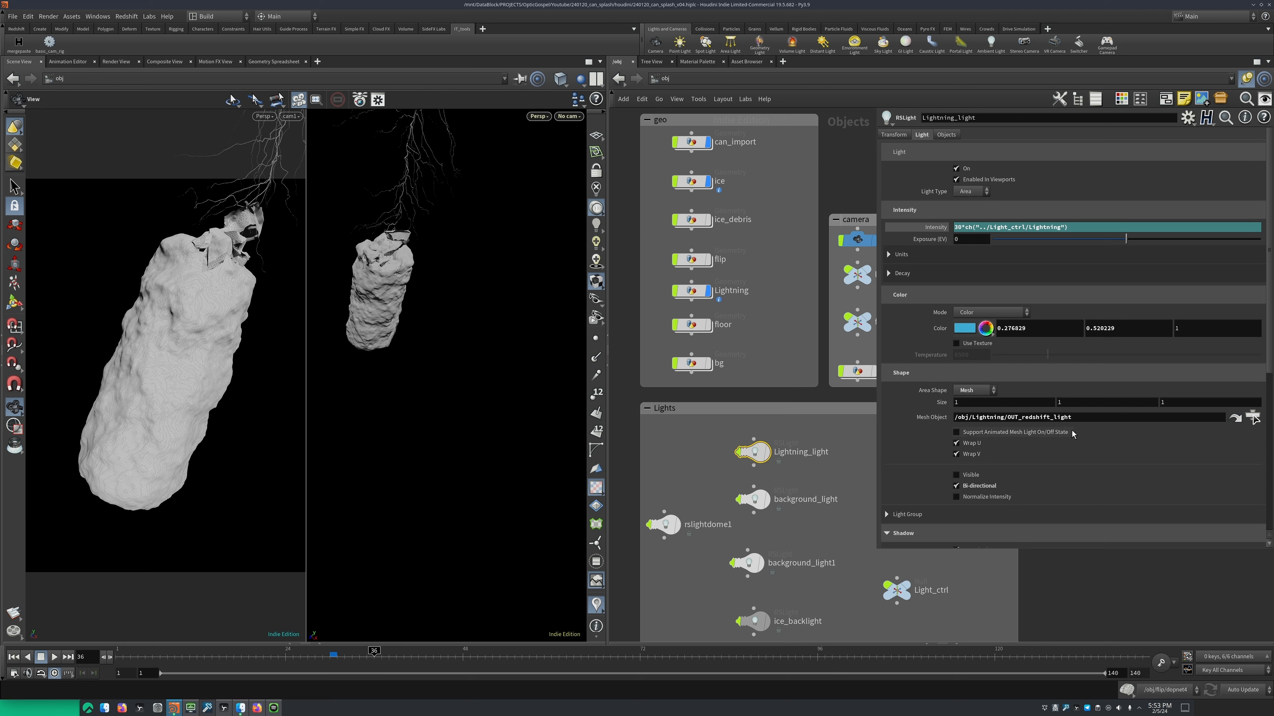
pyautogui.doubleClick(1013, 420)
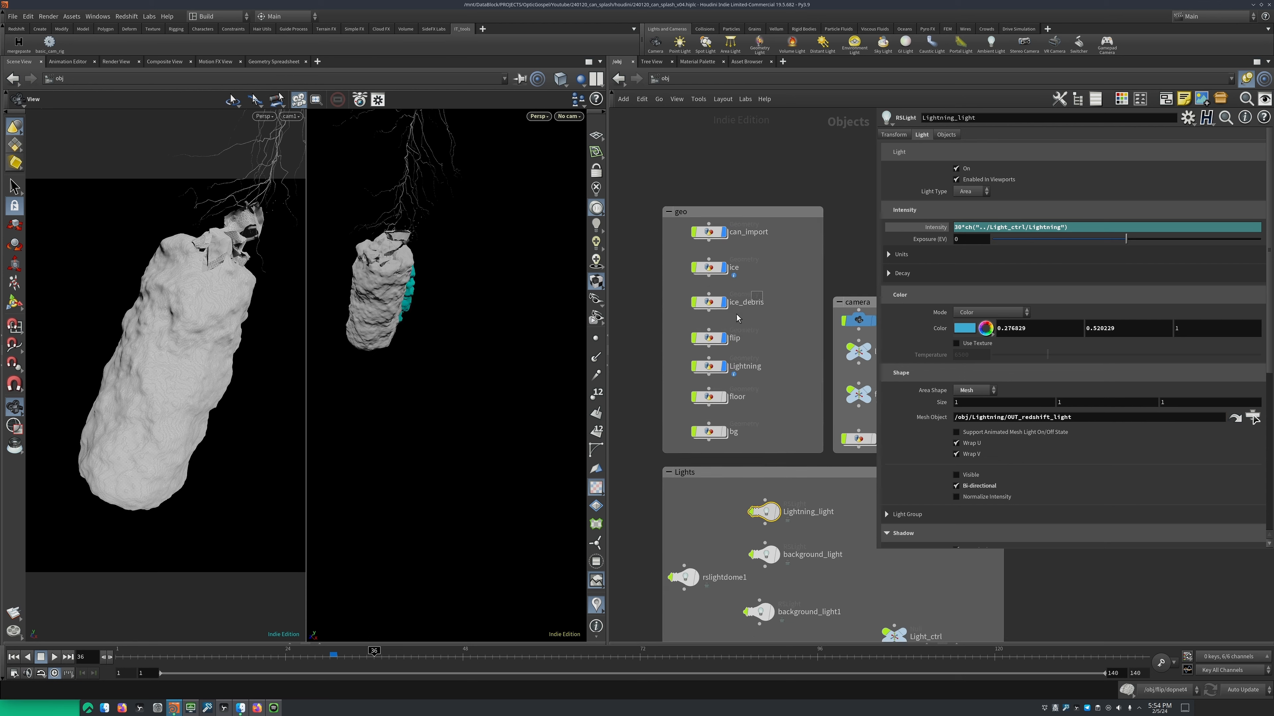
# Display the floor geometry and inspect its Redshift visibility options and the particle rendering settings of ice_debris
pyautogui.moveTo(479, 422); pyautogui.dragTo(404, 357)
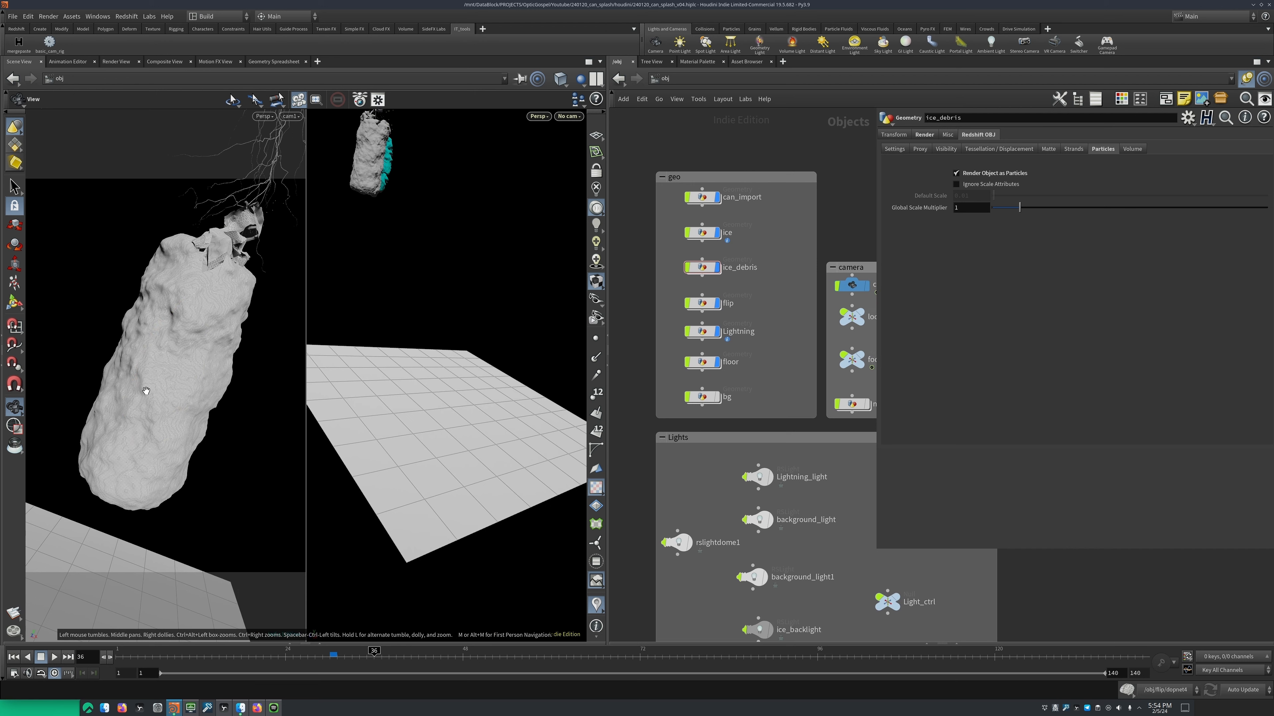
pyautogui.click(702, 362)
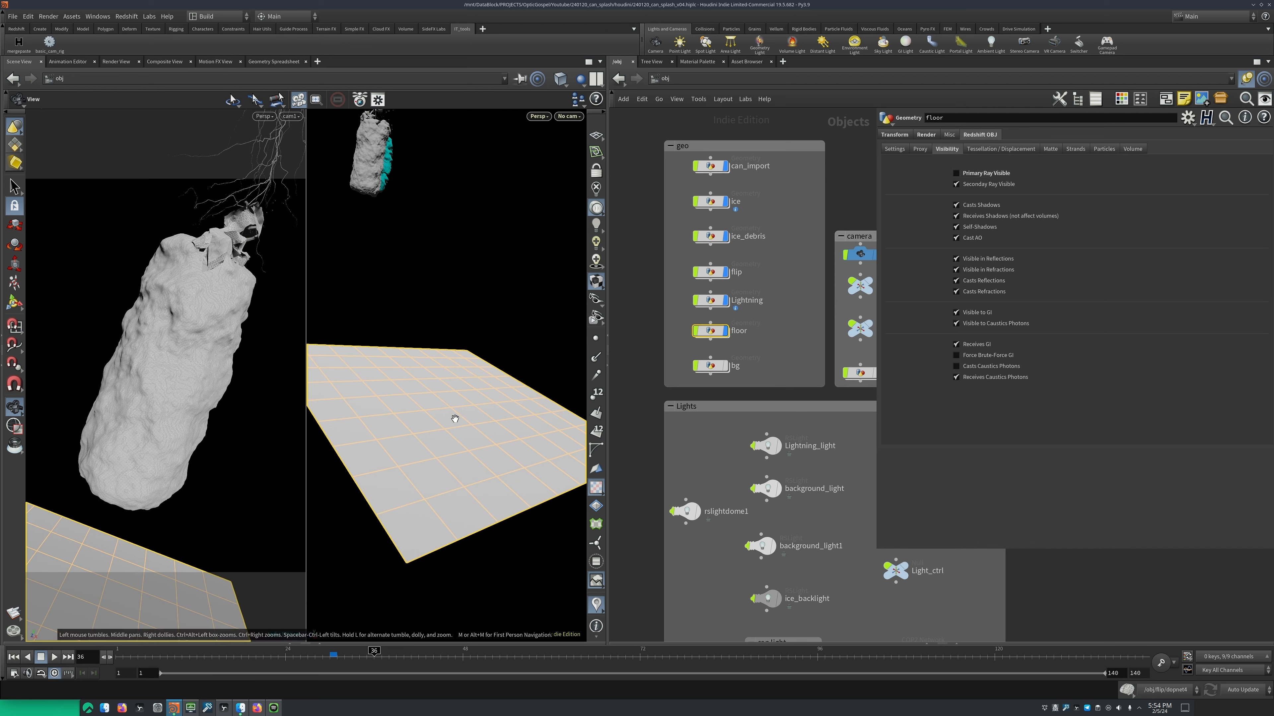
pyautogui.scroll(2, 705, 283)
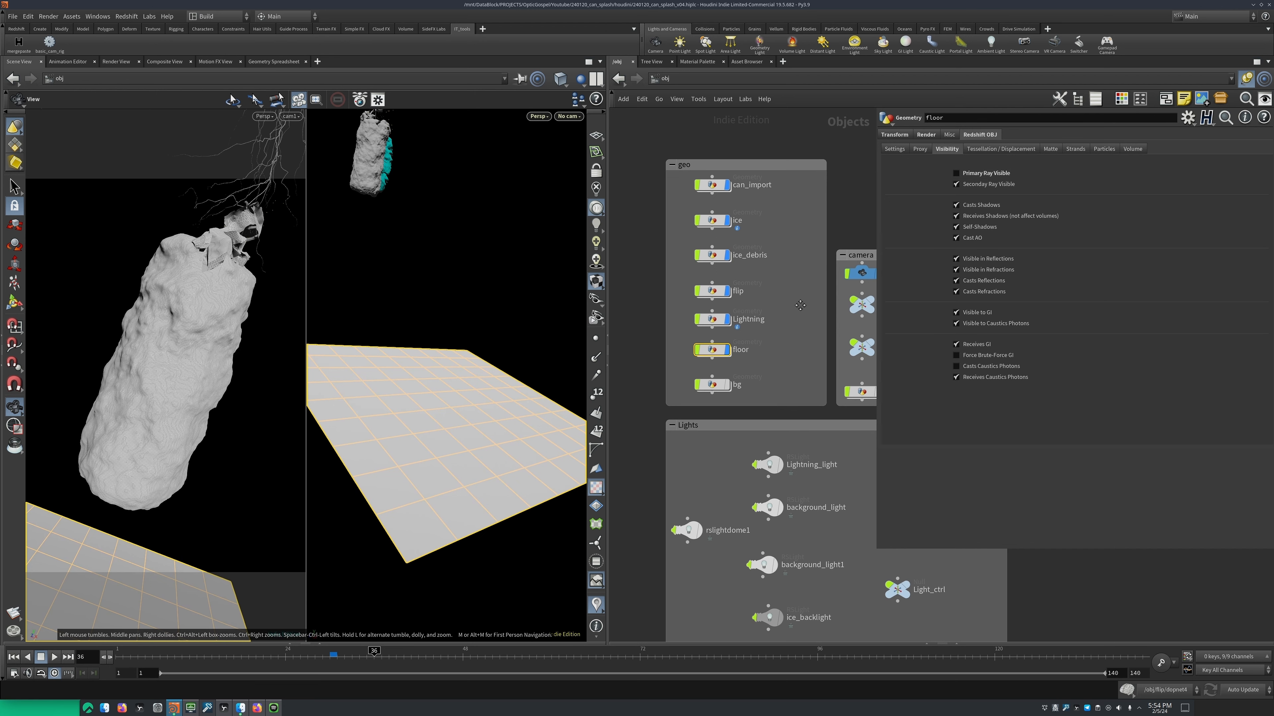
pyautogui.click(707, 275)
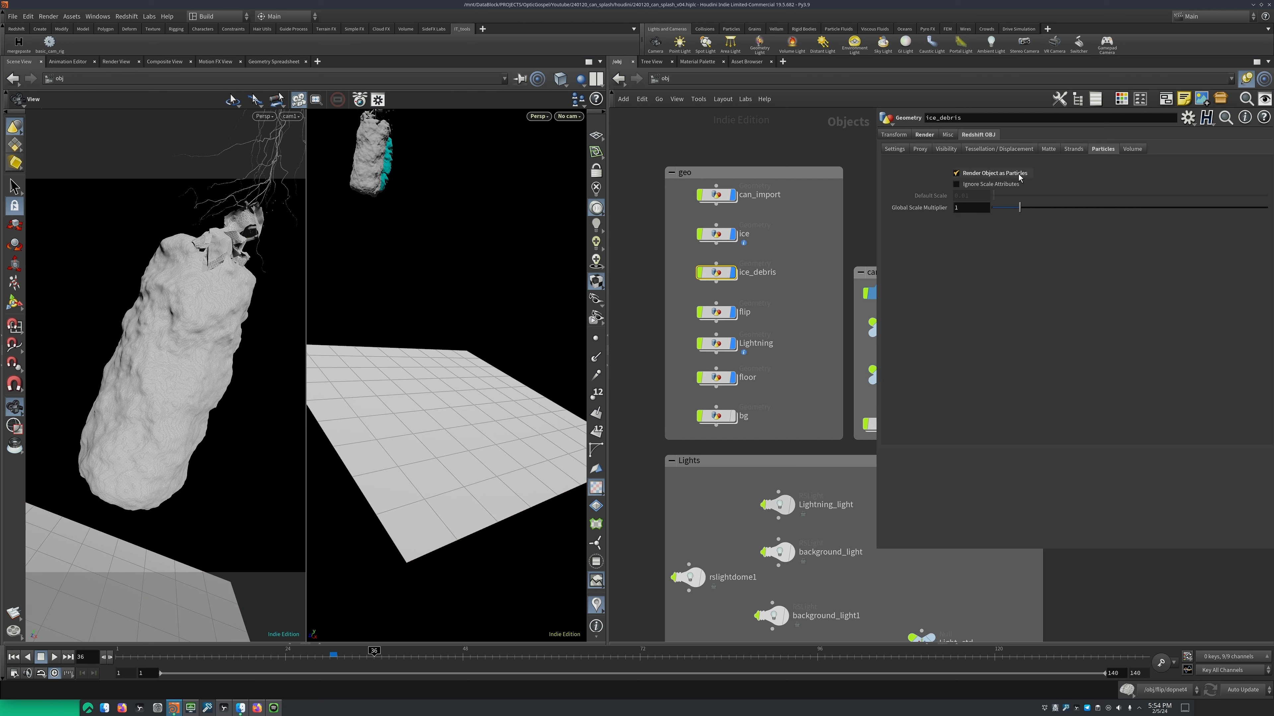
# Display the bg geometry and view the whole backdrop plane together with the floor and can
pyautogui.moveTo(714, 434); pyautogui.dragTo(715, 381, button='middle')
pyautogui.scroll(2, 716, 381)
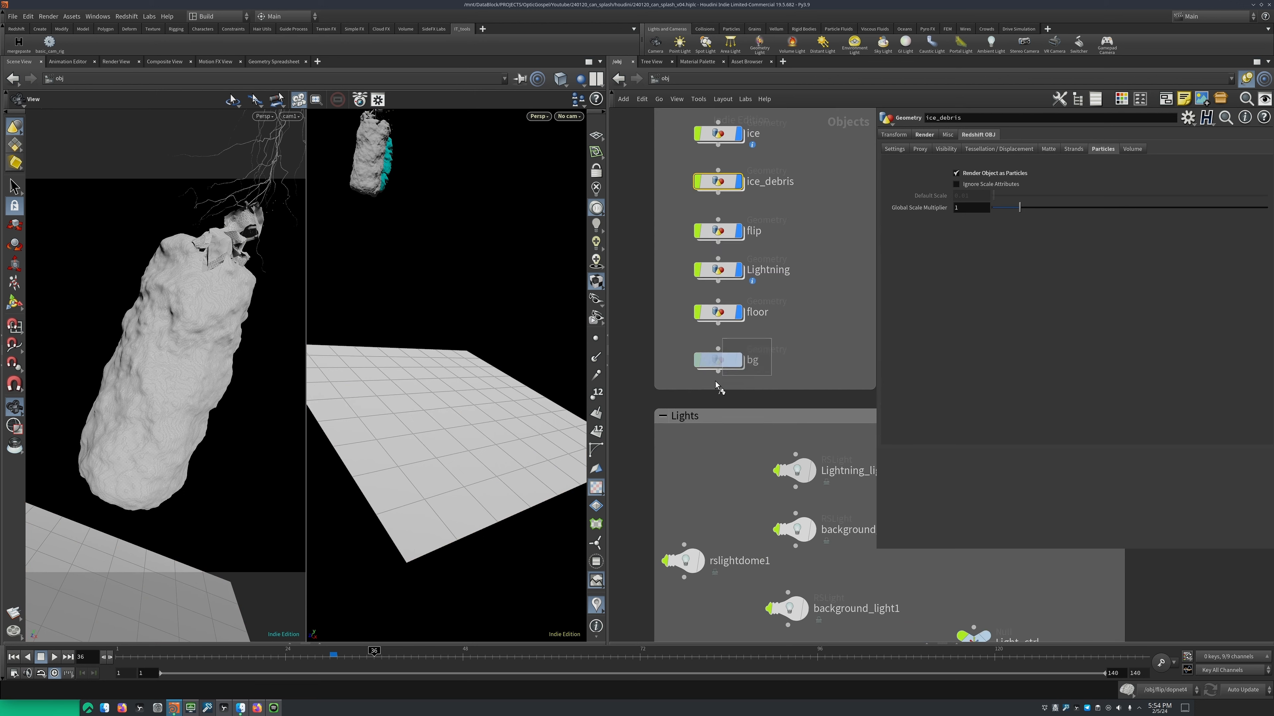
pyautogui.click(739, 360)
pyautogui.click(719, 360)
pyautogui.scroll(-5, 541, 246)
pyautogui.scroll(-5, 544, 252)
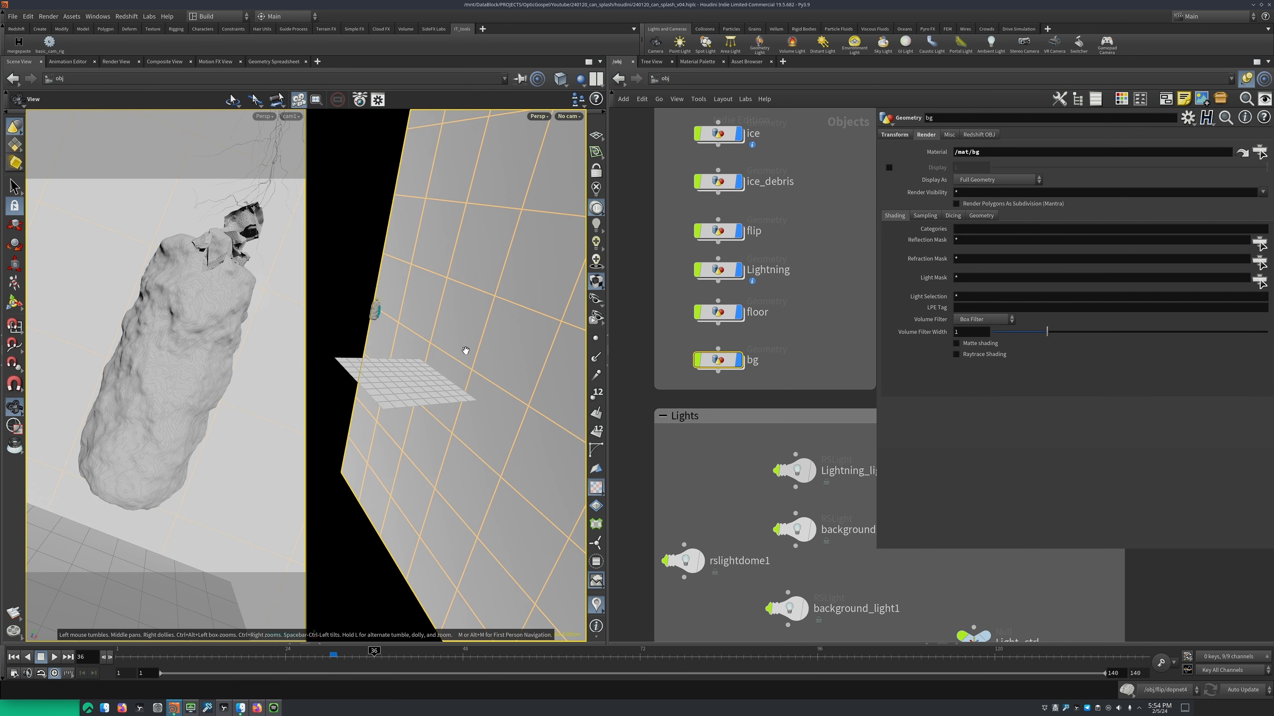
pyautogui.scroll(-3, 719, 375)
pyautogui.rightClick(719, 375)
pyautogui.click(718, 376)
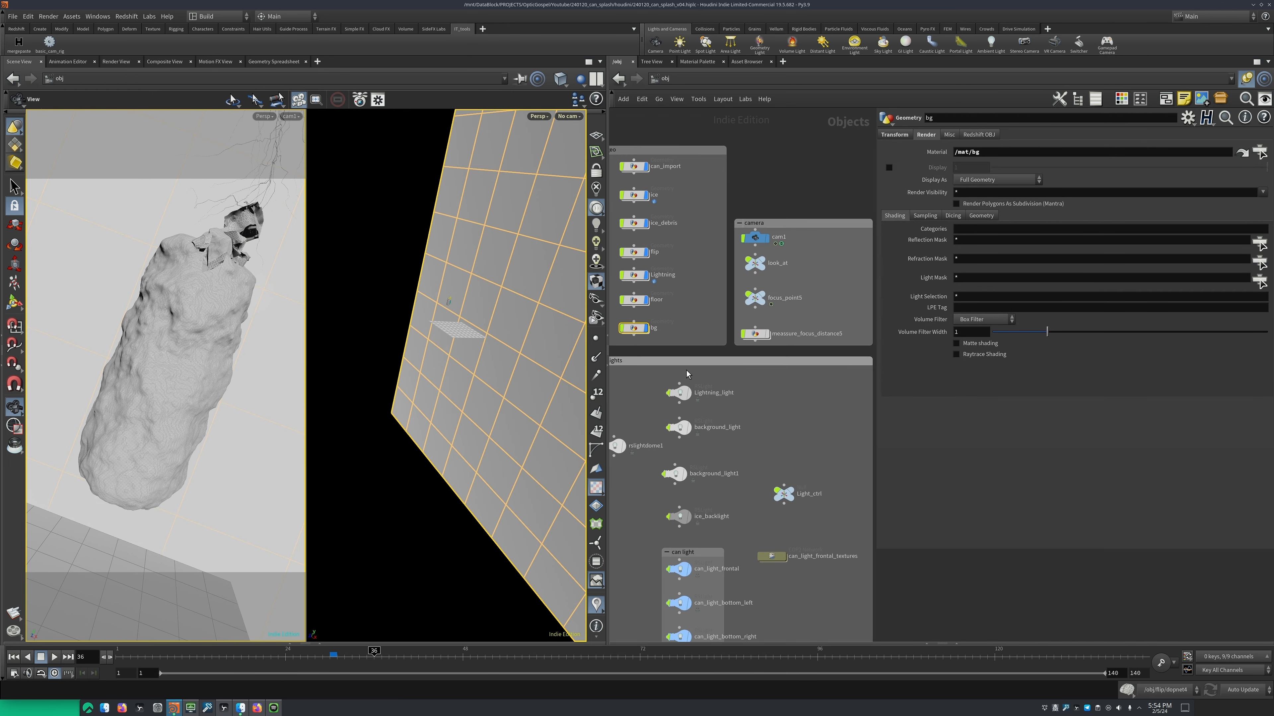
pyautogui.rightClick(715, 379)
pyautogui.click(715, 380)
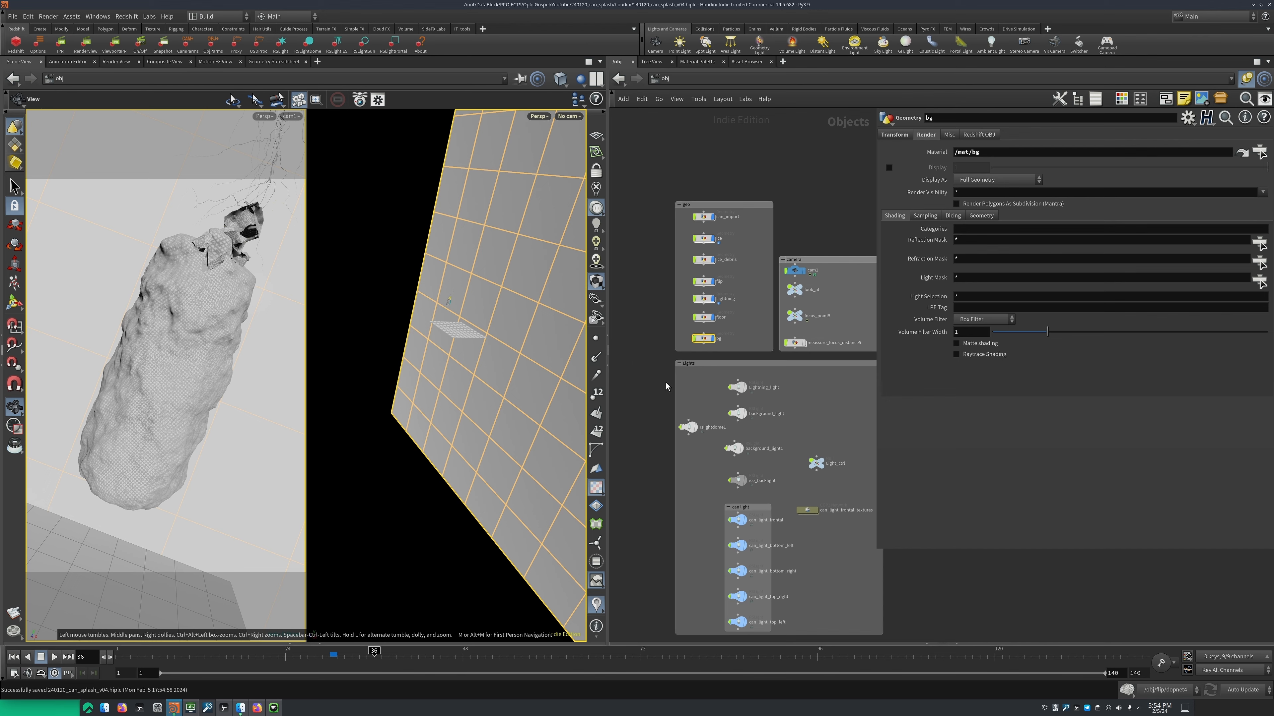
# Switch off all the lights in the Lights group together and open the Redshift render view
pyautogui.moveTo(666, 387); pyautogui.dragTo(654, 284, button='middle')
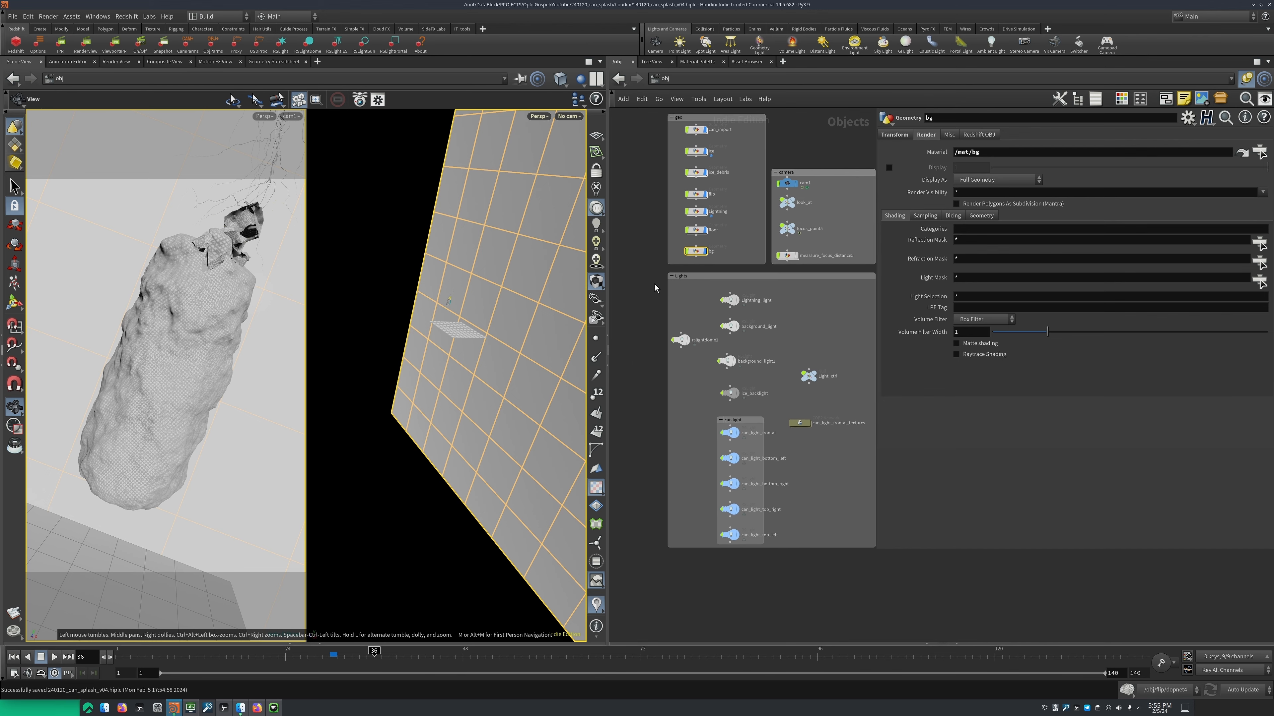
pyautogui.moveTo(654, 283); pyautogui.dragTo(762, 568)
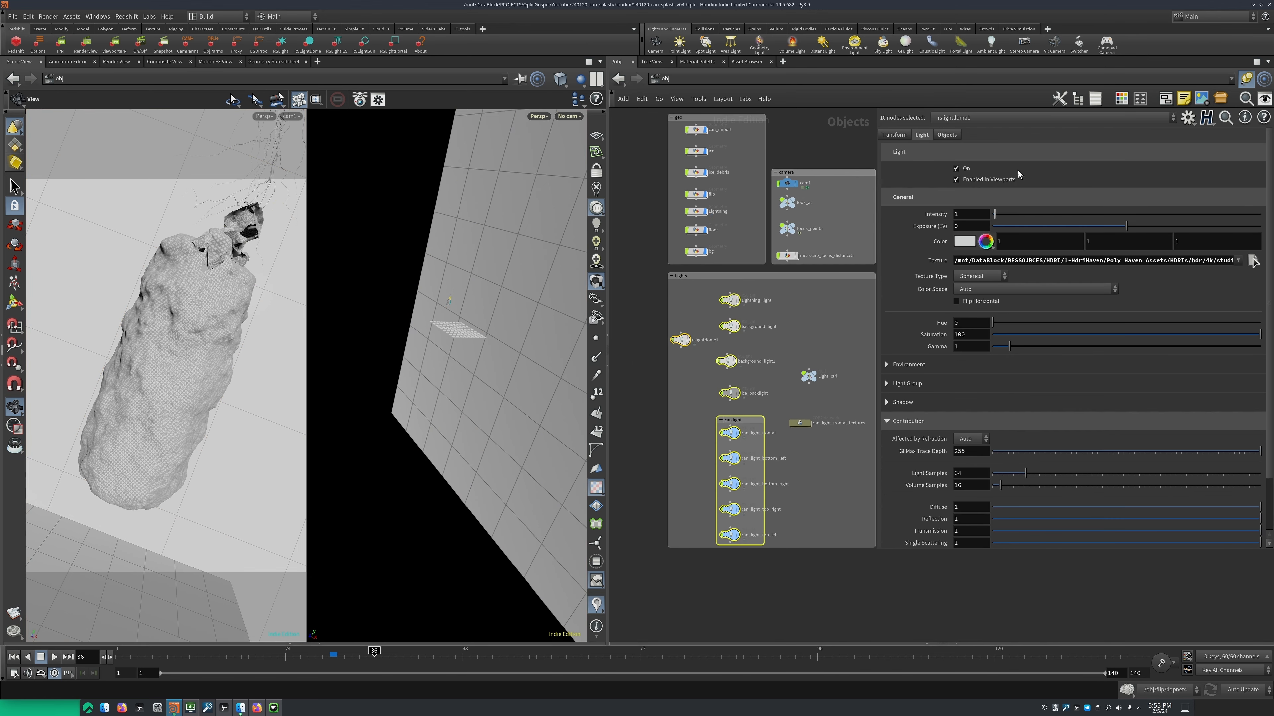
pyautogui.click(955, 168)
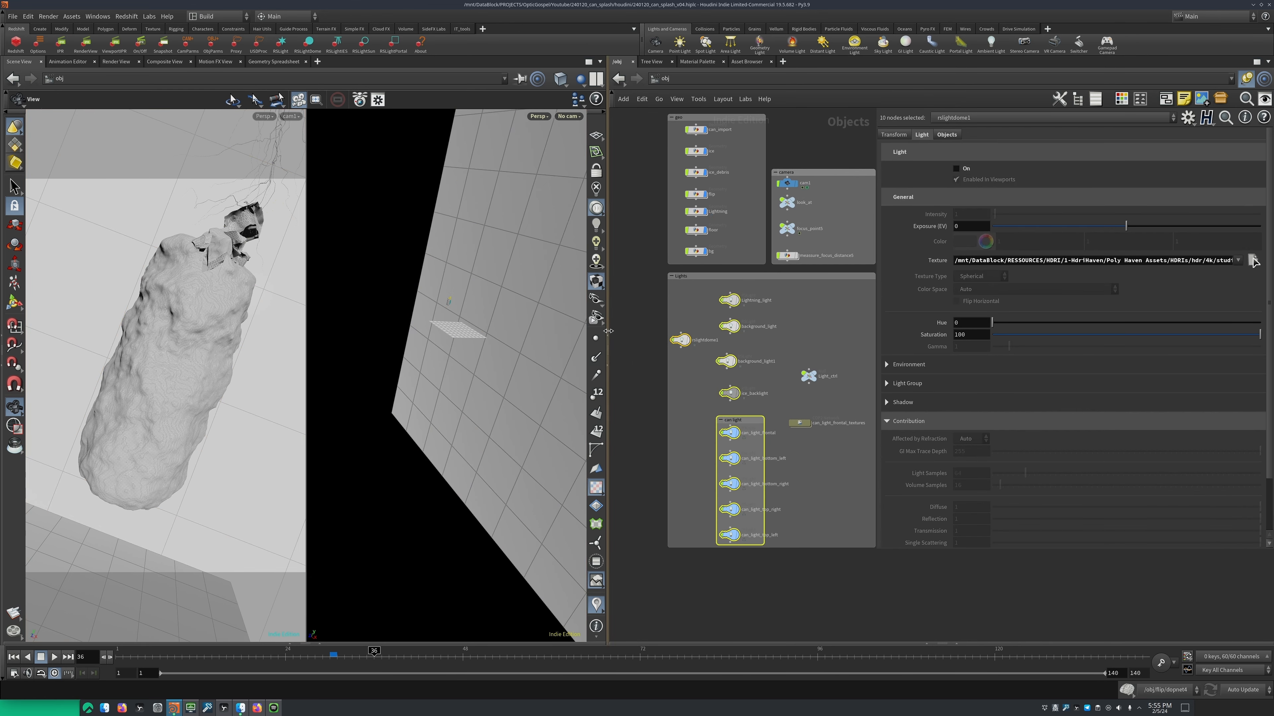
pyautogui.click(80, 48)
# Turn Lightning_light back on by itself and refresh the Redshift render
pyautogui.moveTo(636, 313); pyautogui.dragTo(688, 375, button='middle')
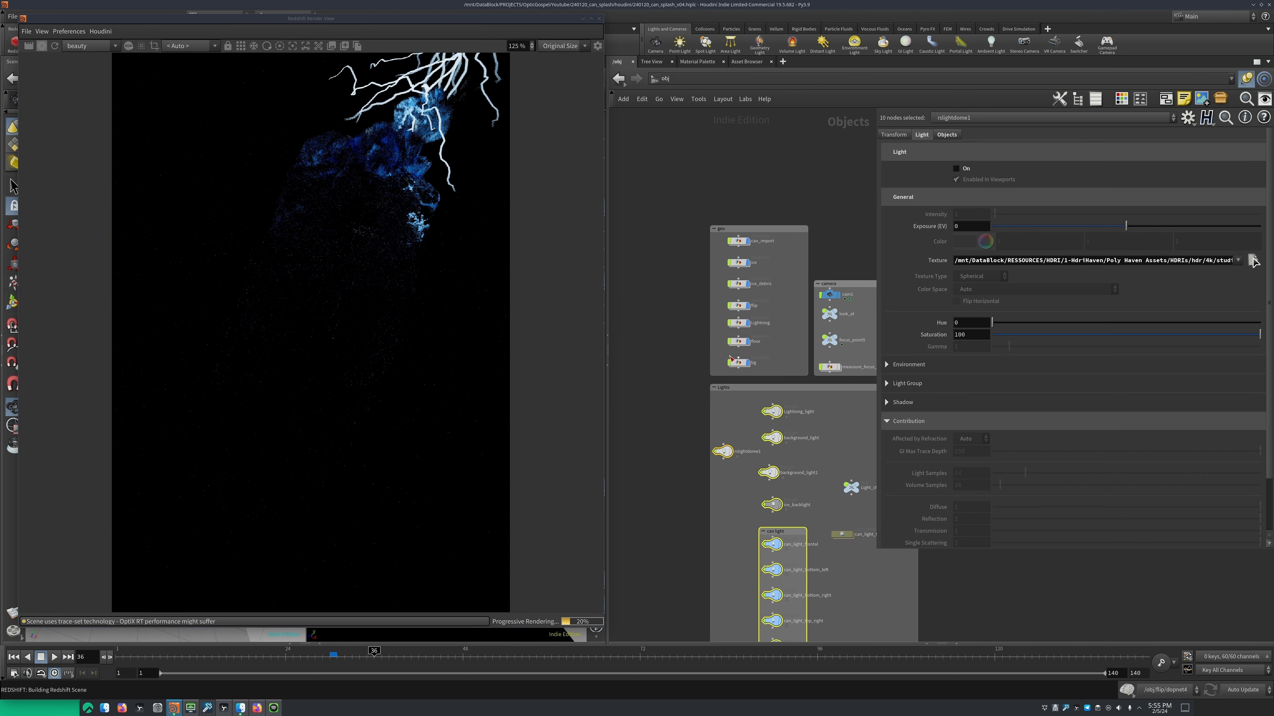
pyautogui.moveTo(729, 357); pyautogui.dragTo(647, 313, button='middle')
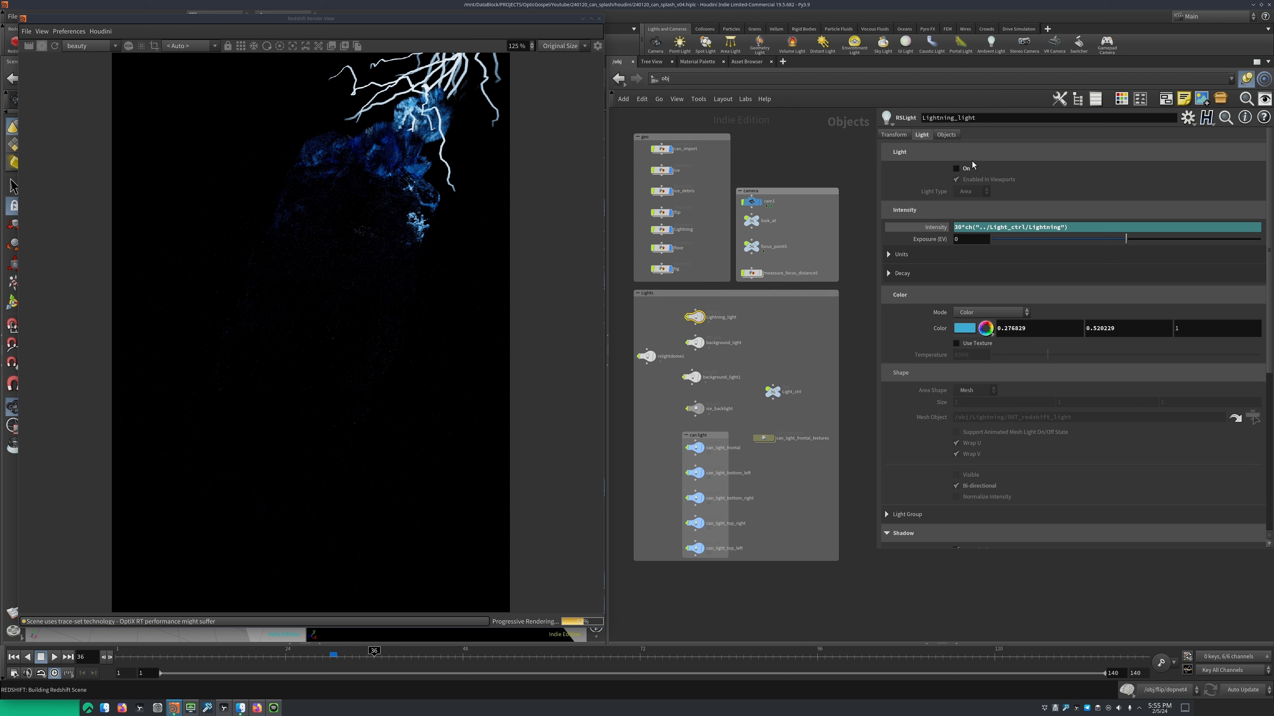
pyautogui.click(956, 169)
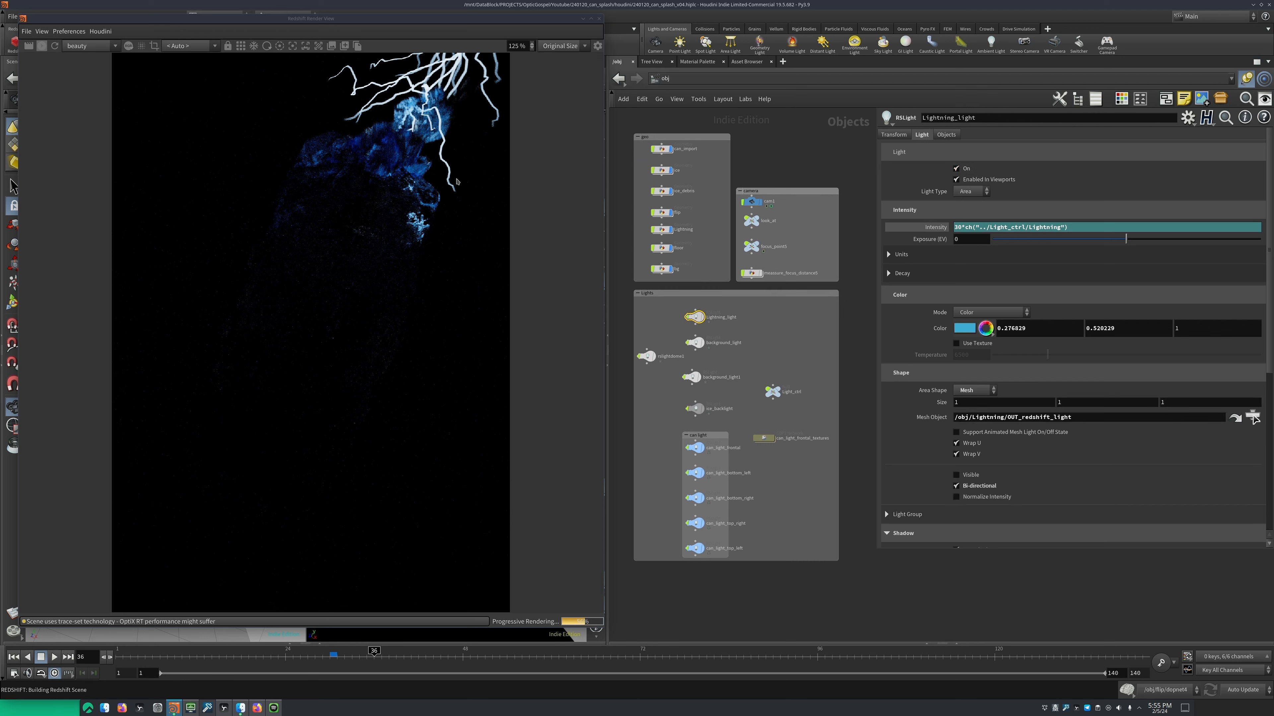
pyautogui.click(55, 47)
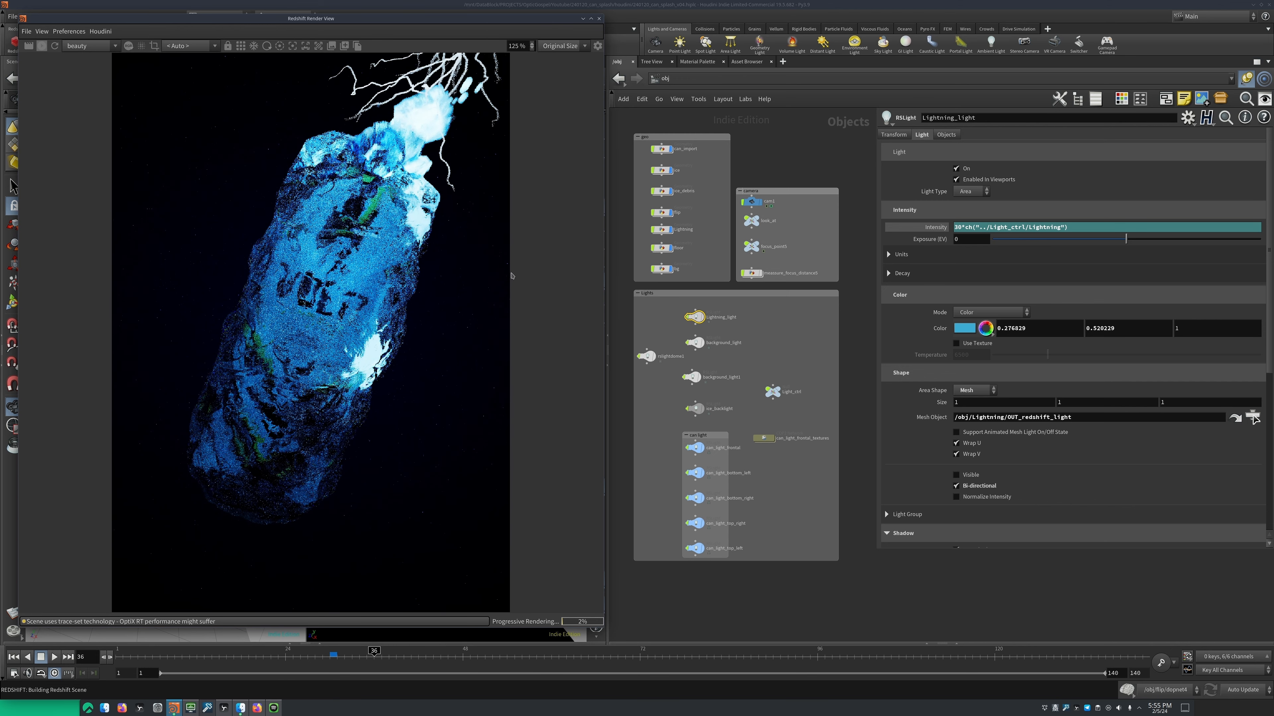
# Select Lightning_light and frame its mesh light around the can in the perspective viewport
pyautogui.scroll(3, 652, 401)
pyautogui.click(792, 372)
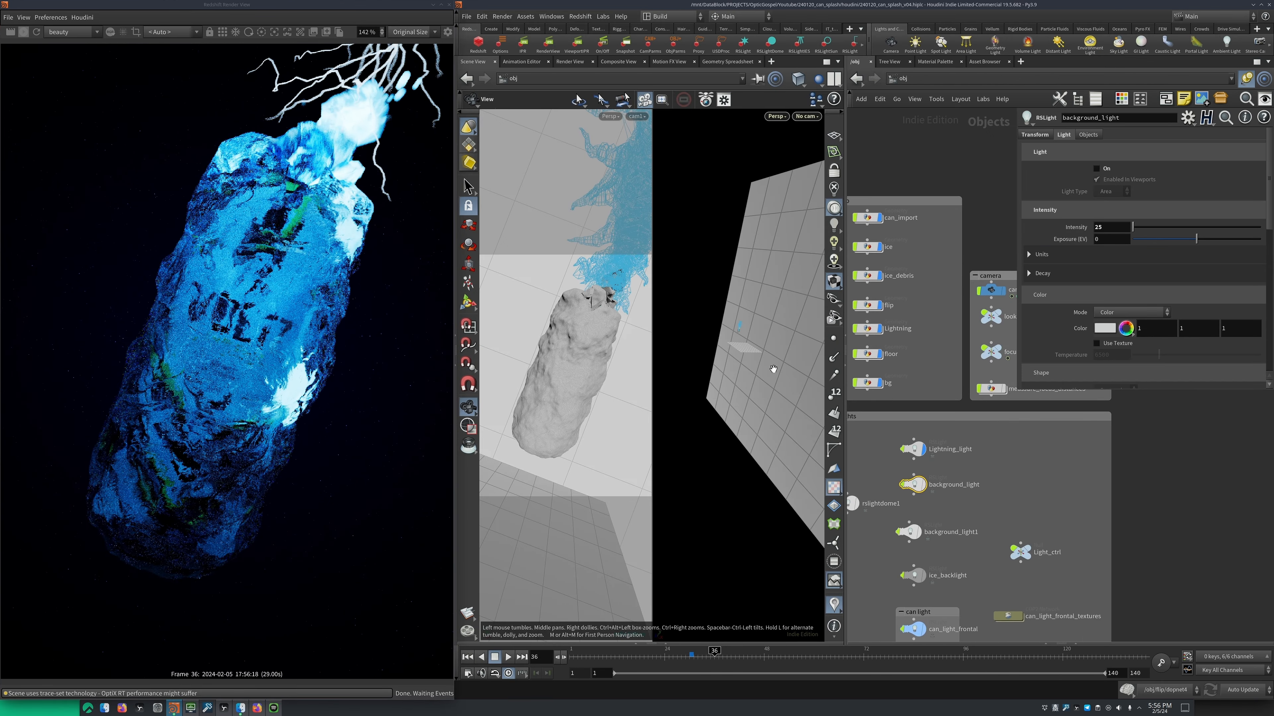
pyautogui.moveTo(773, 369); pyautogui.dragTo(723, 359)
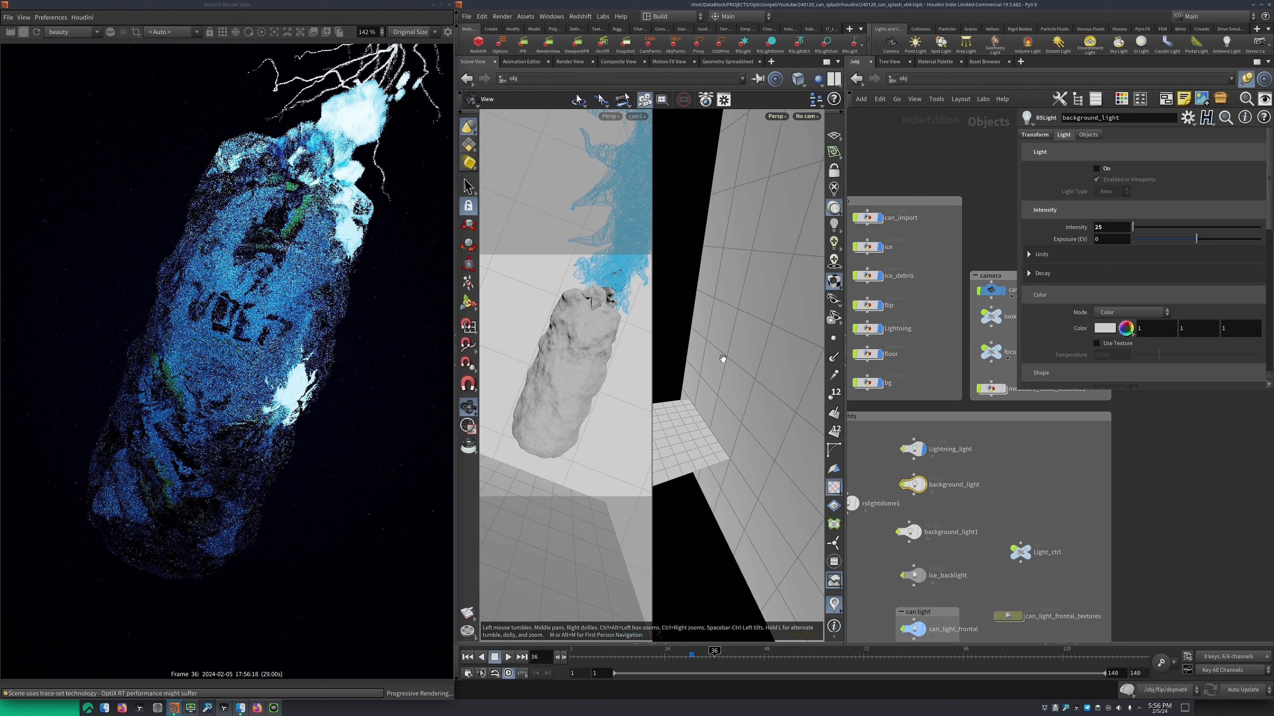
pyautogui.press('f')
pyautogui.click(917, 449)
pyautogui.press('f')
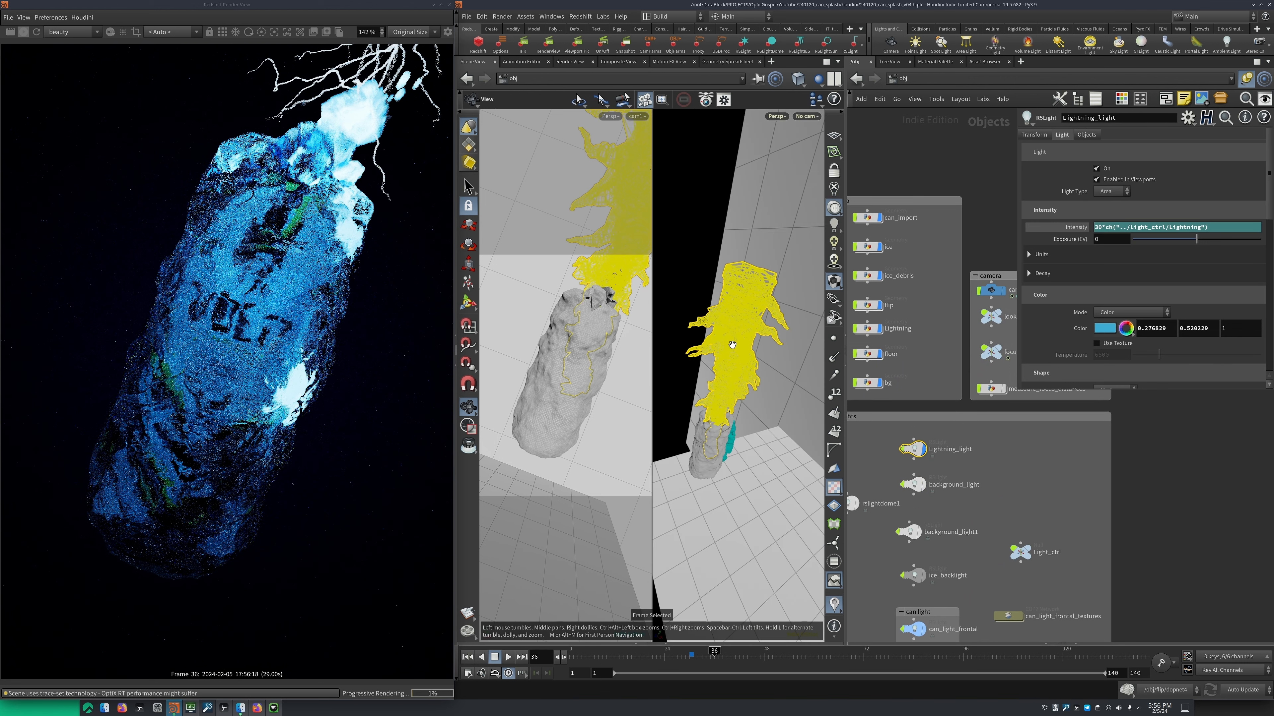
# Frame background_light near the backdrop and turn it on for the render
pyautogui.moveTo(936, 463); pyautogui.dragTo(962, 434, button='middle')
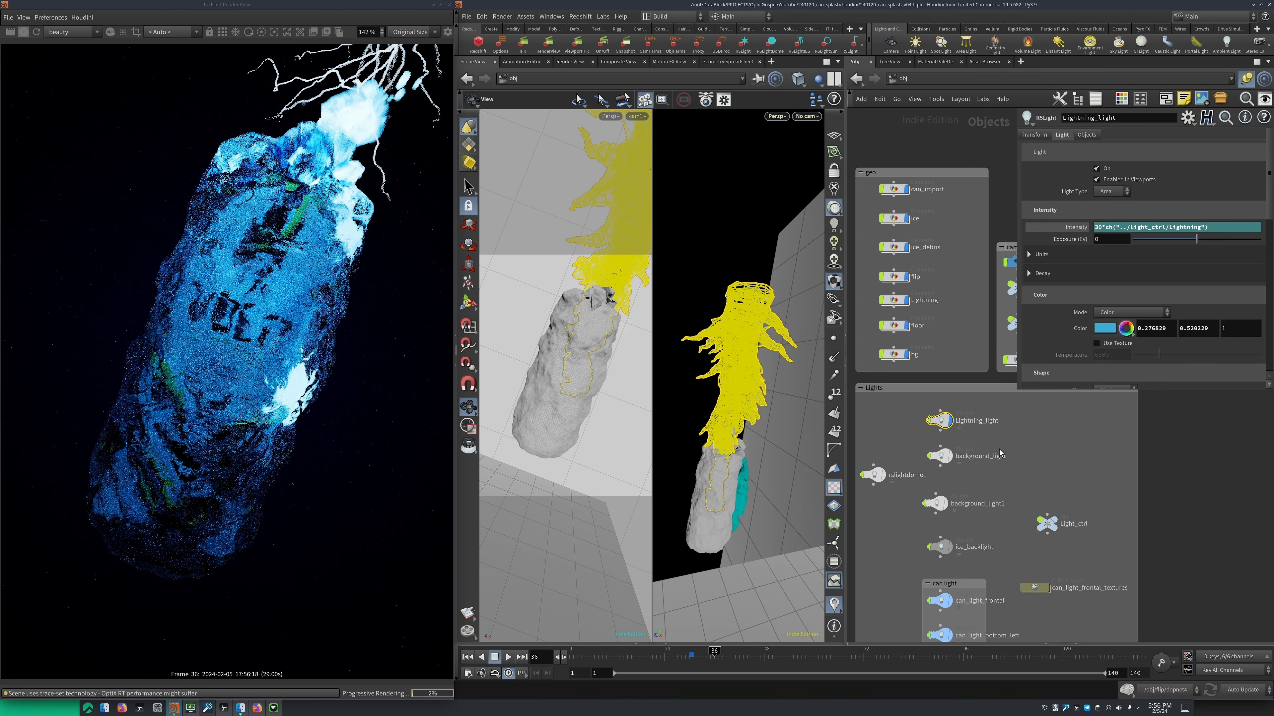
pyautogui.click(949, 456)
pyautogui.press('f')
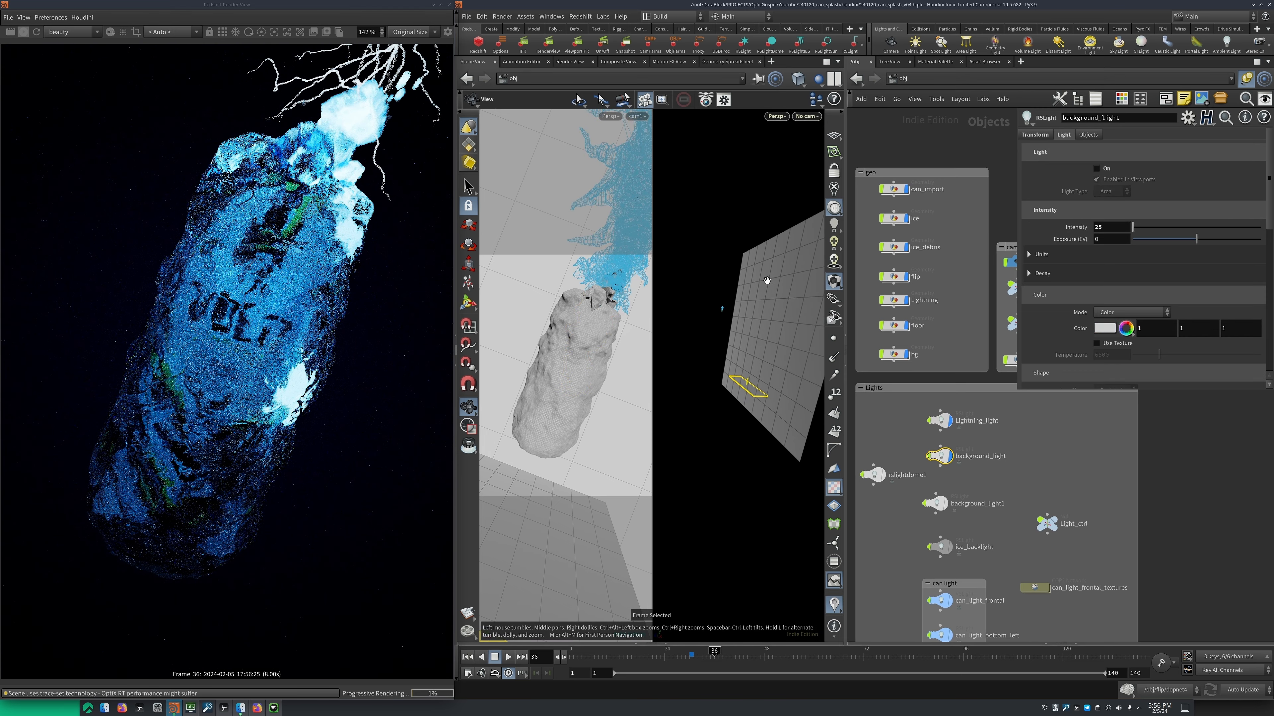
pyautogui.click(1106, 170)
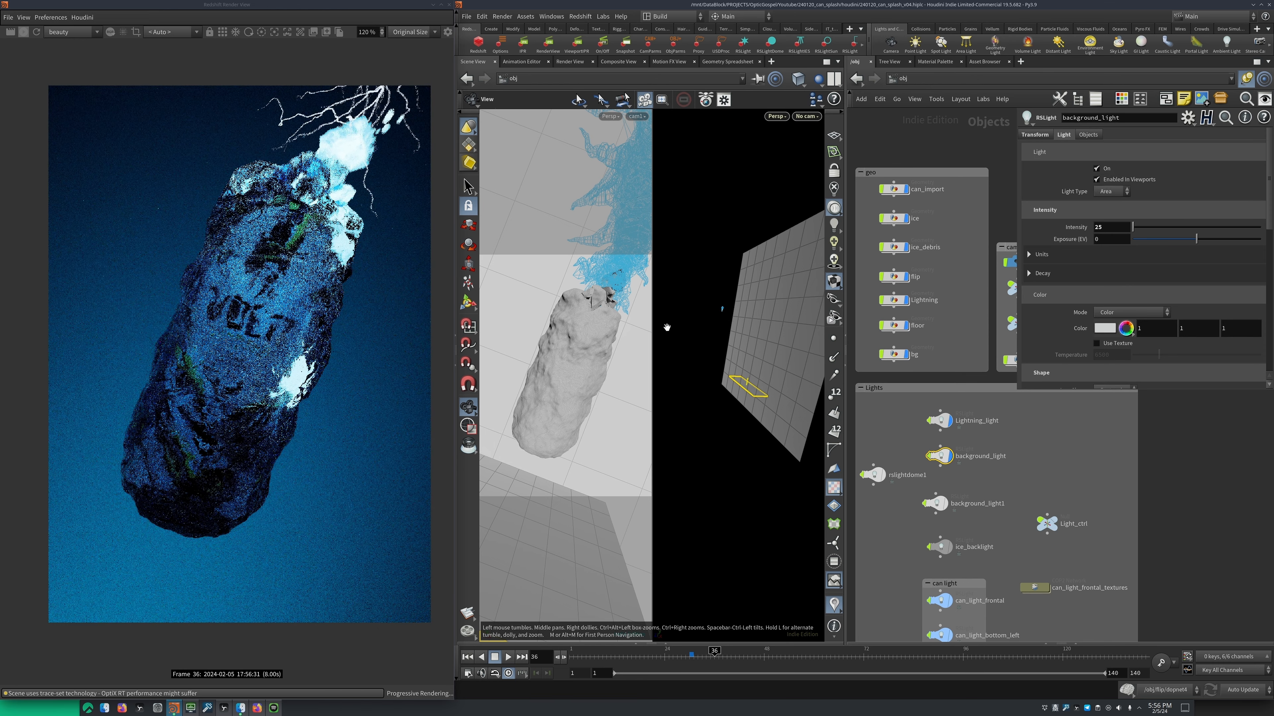
# Turn on the rslightdome1 dome light to add HDRI lighting to the can render
pyautogui.moveTo(909, 447); pyautogui.dragTo(913, 383, button='middle')
pyautogui.scroll(-2, 912, 383)
pyautogui.scroll(1, 917, 372)
pyautogui.click(882, 407)
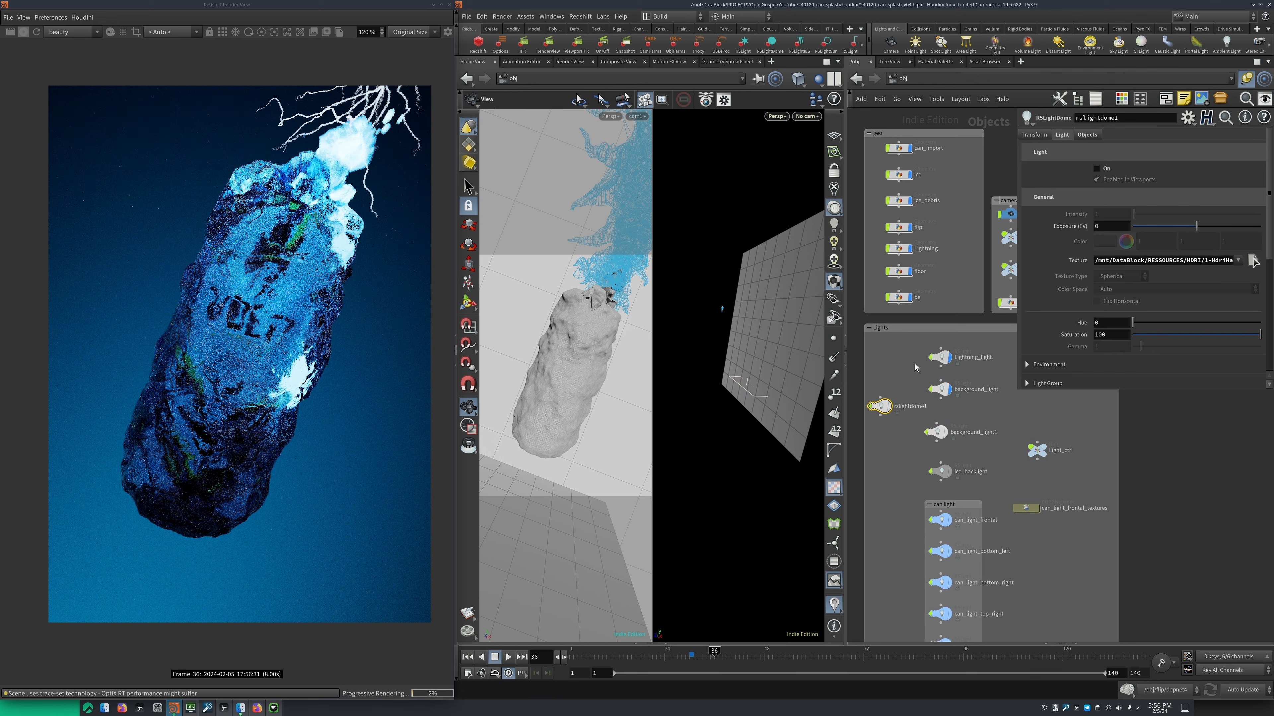
pyautogui.click(1097, 169)
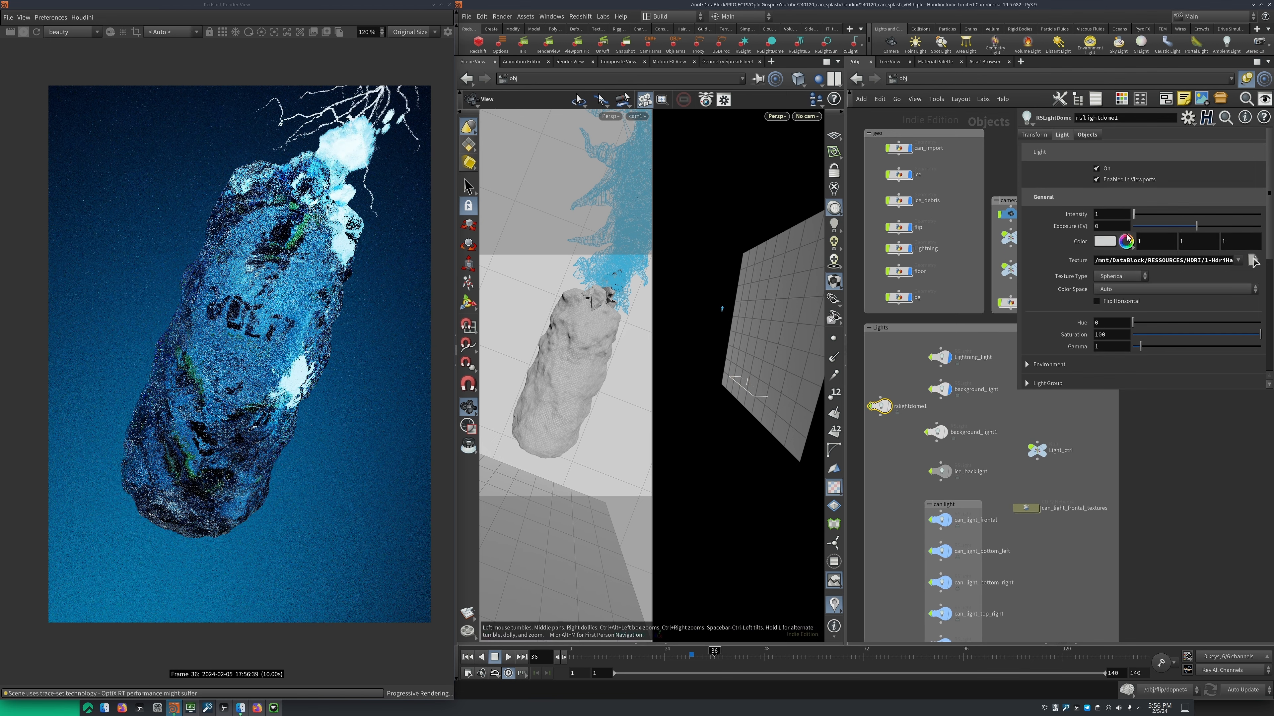
pyautogui.moveTo(1016, 214)
pyautogui.mouseDown()
pyautogui.moveTo(876, 227)
pyautogui.moveTo(1032, 228)
pyautogui.mouseUp()
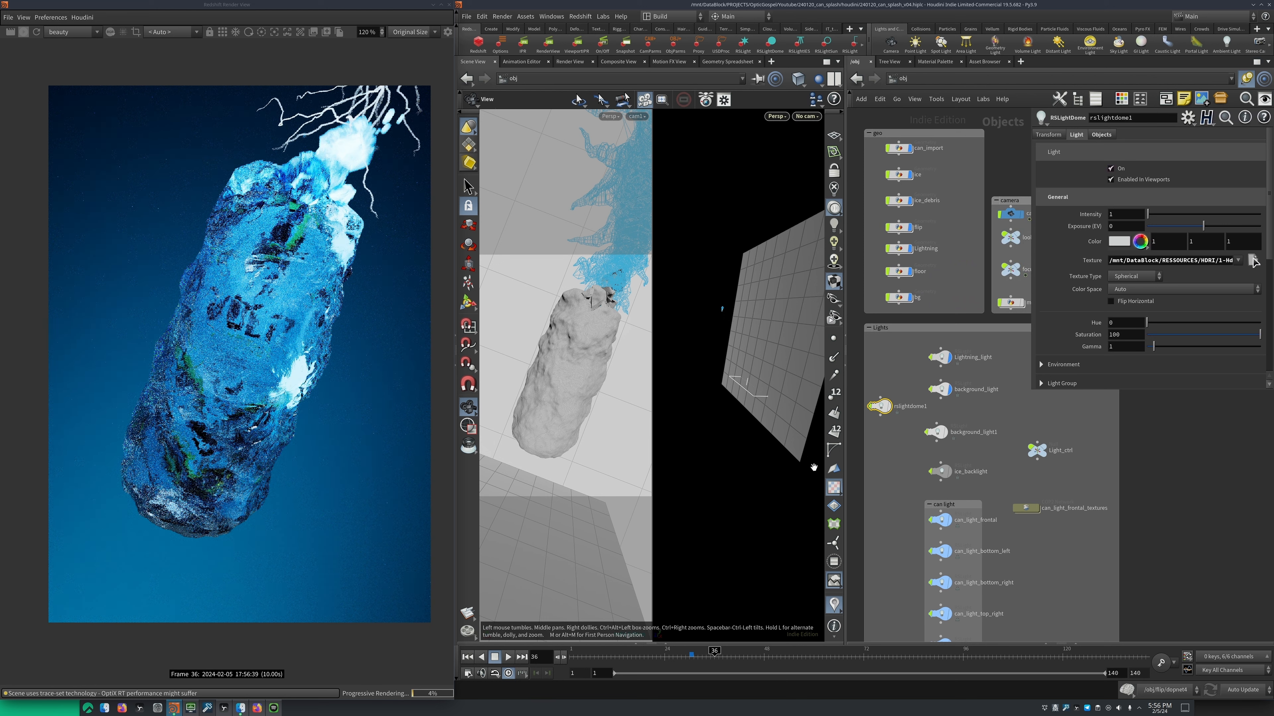
# Delete background_light1, and turn on ice_backlight after framing it behind the can
pyautogui.moveTo(983, 472); pyautogui.dragTo(982, 449, button='middle')
pyautogui.click(935, 409)
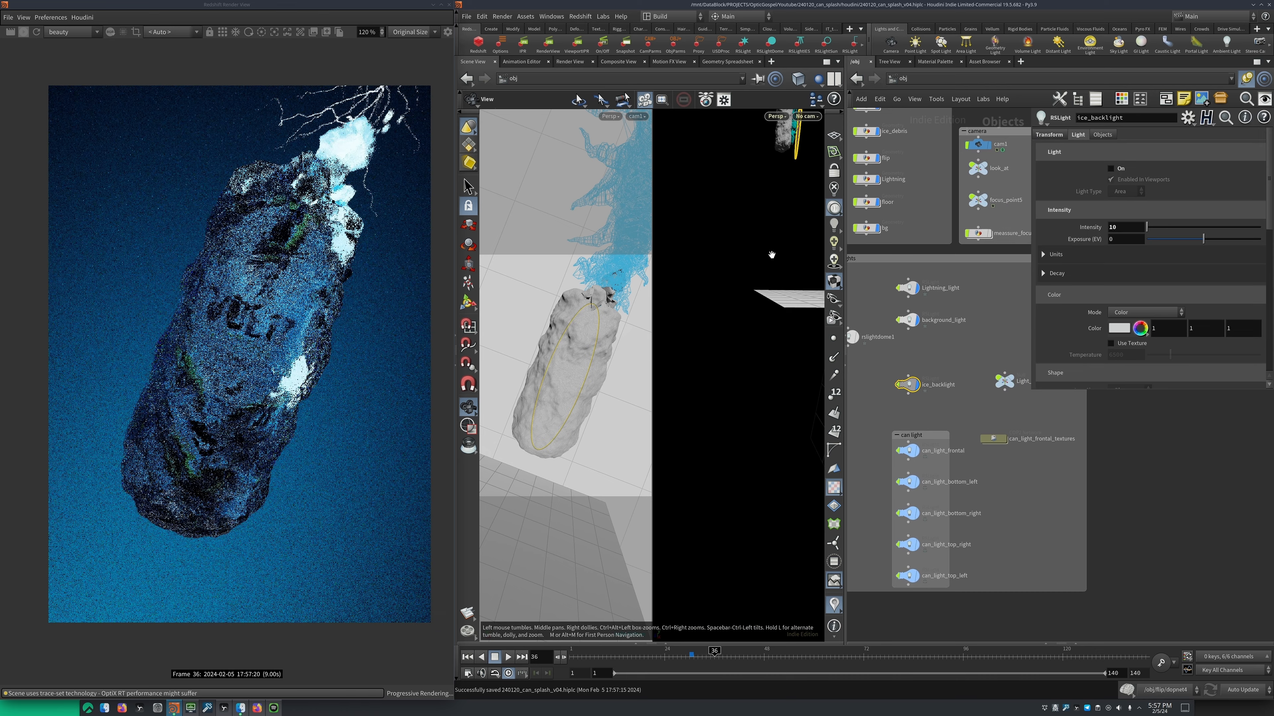
pyautogui.press('f')
pyautogui.scroll(-3, 753, 331)
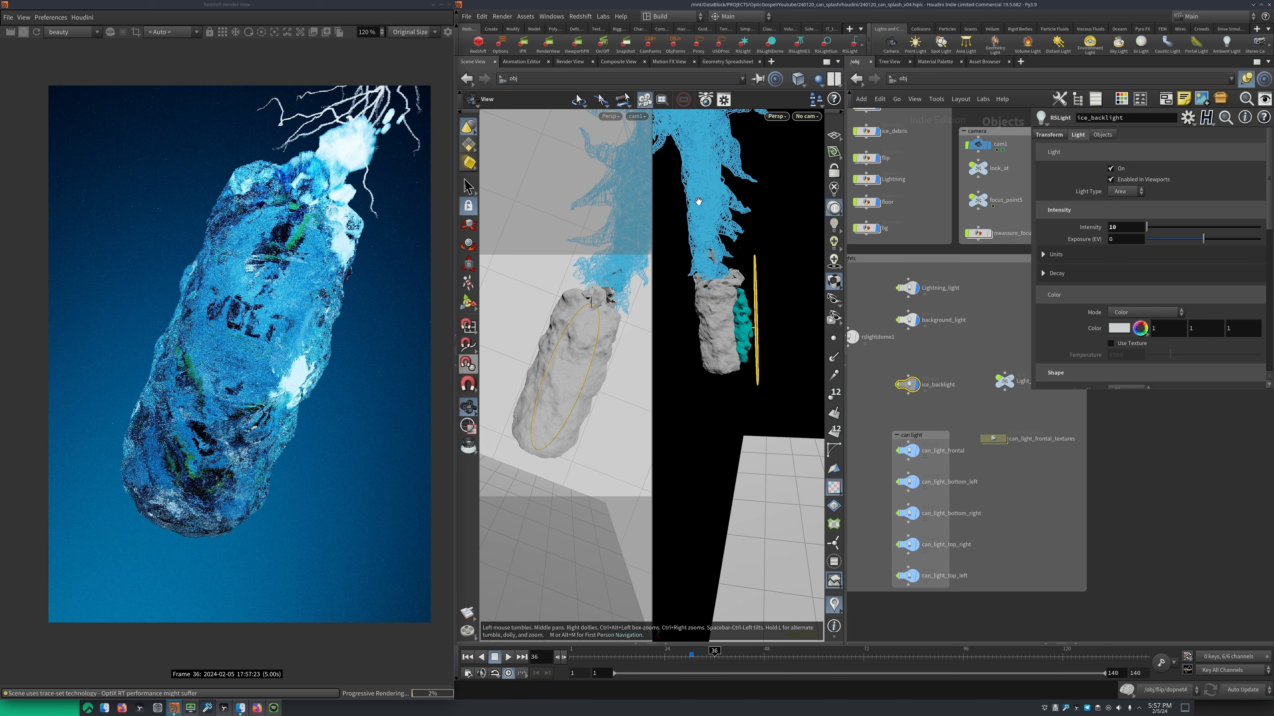
# Go to frame 29, compare the render with ice_backlight off and on, and show the light's shape settings
pyautogui.click(698, 653)
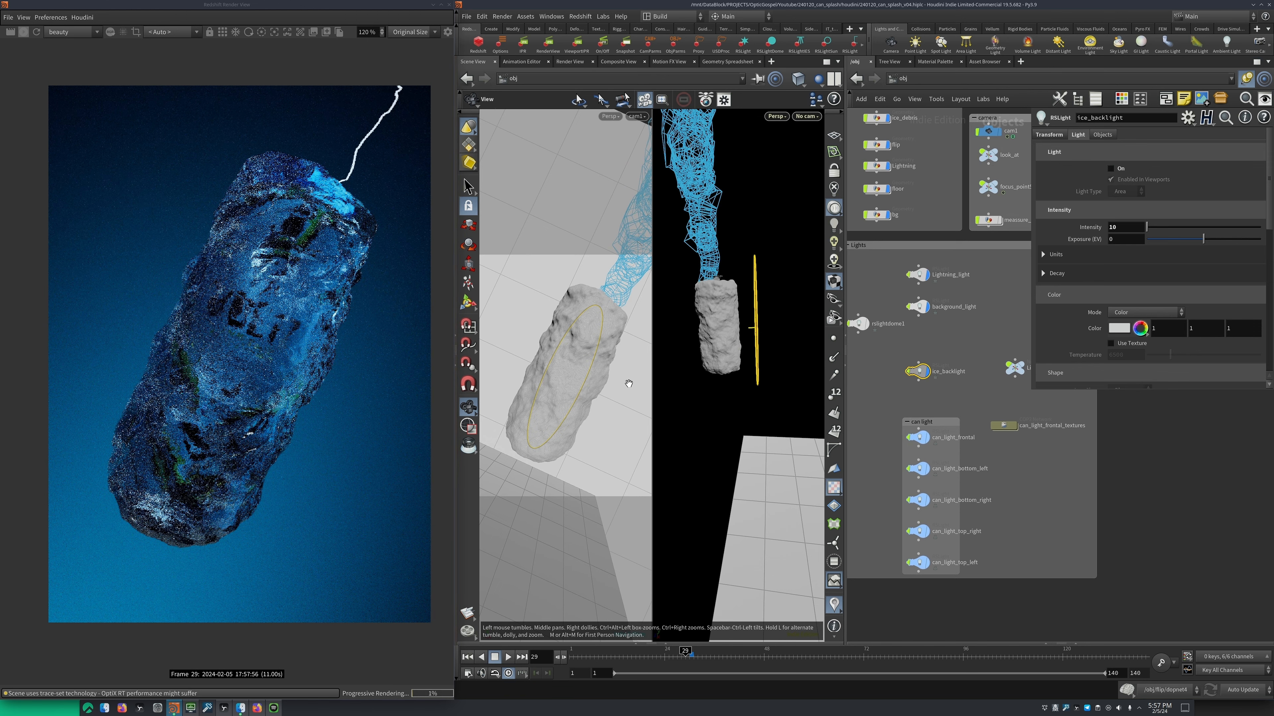
pyautogui.moveTo(737, 344); pyautogui.dragTo(727, 321)
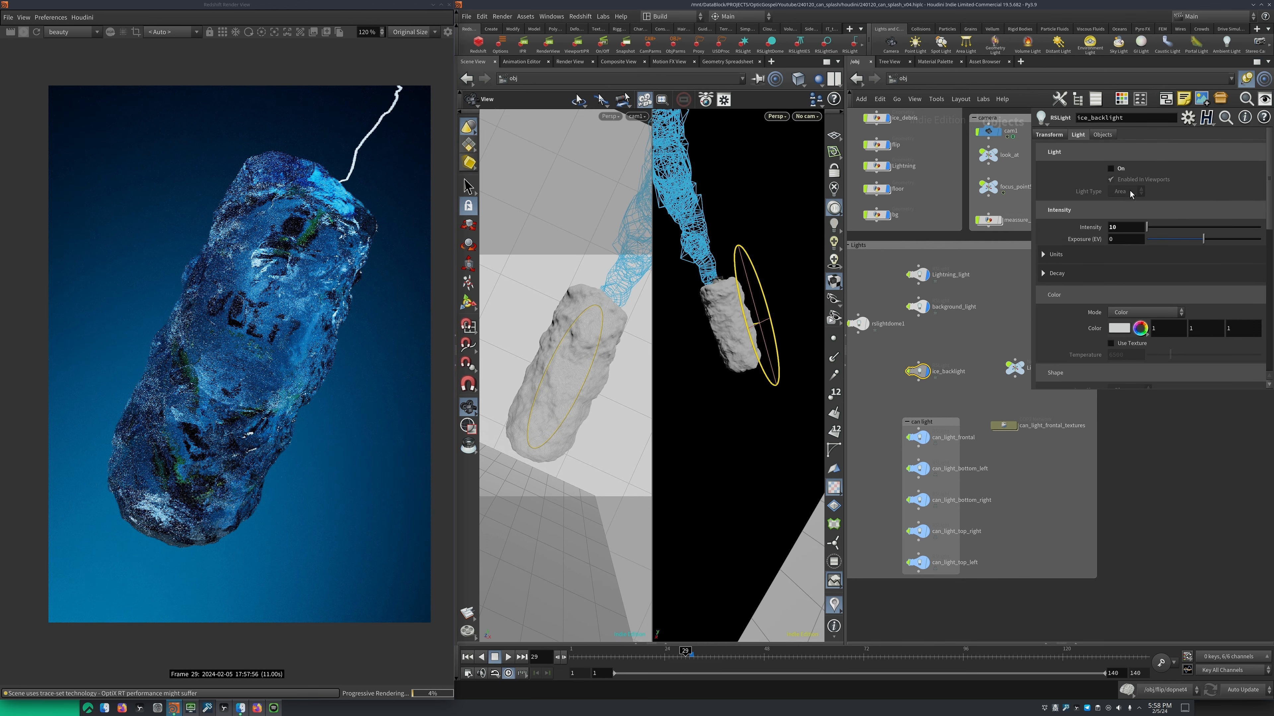
pyautogui.click(1111, 169)
pyautogui.scroll(-3, 1118, 321)
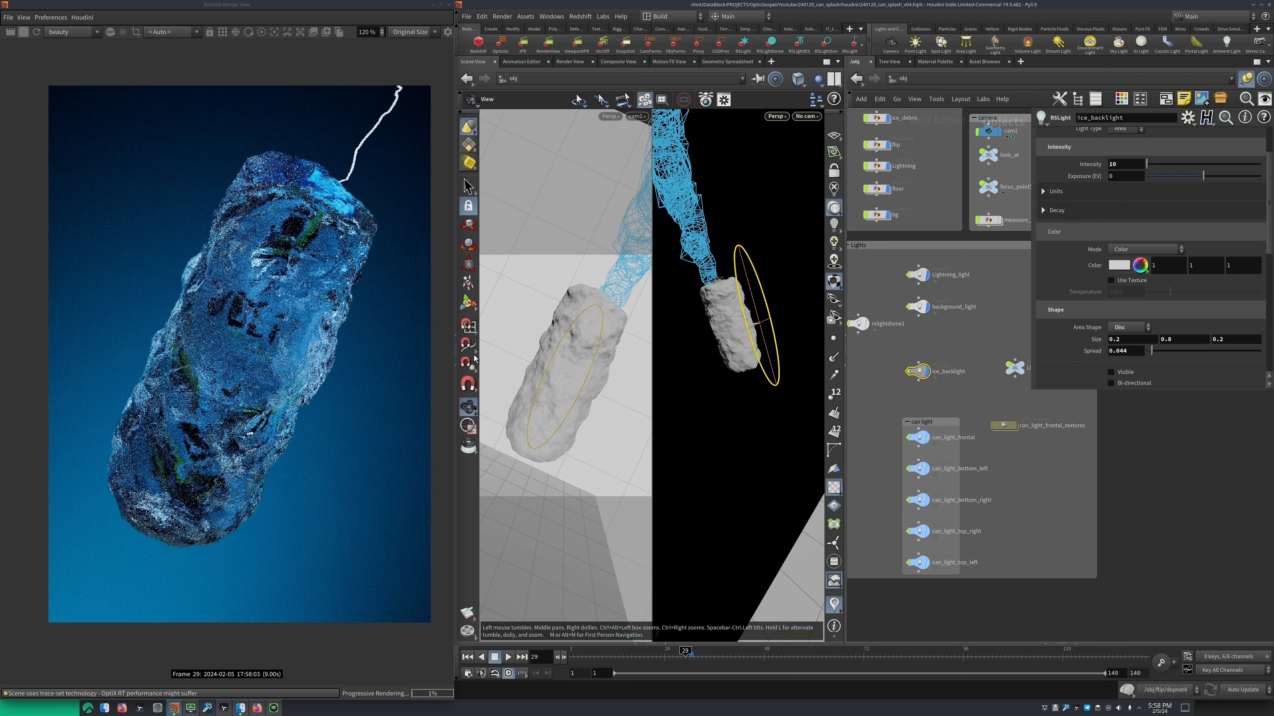
# Try a spread of 1 on ice_backlight, and undo that spread change
pyautogui.moveTo(1151, 350); pyautogui.dragTo(1271, 354)
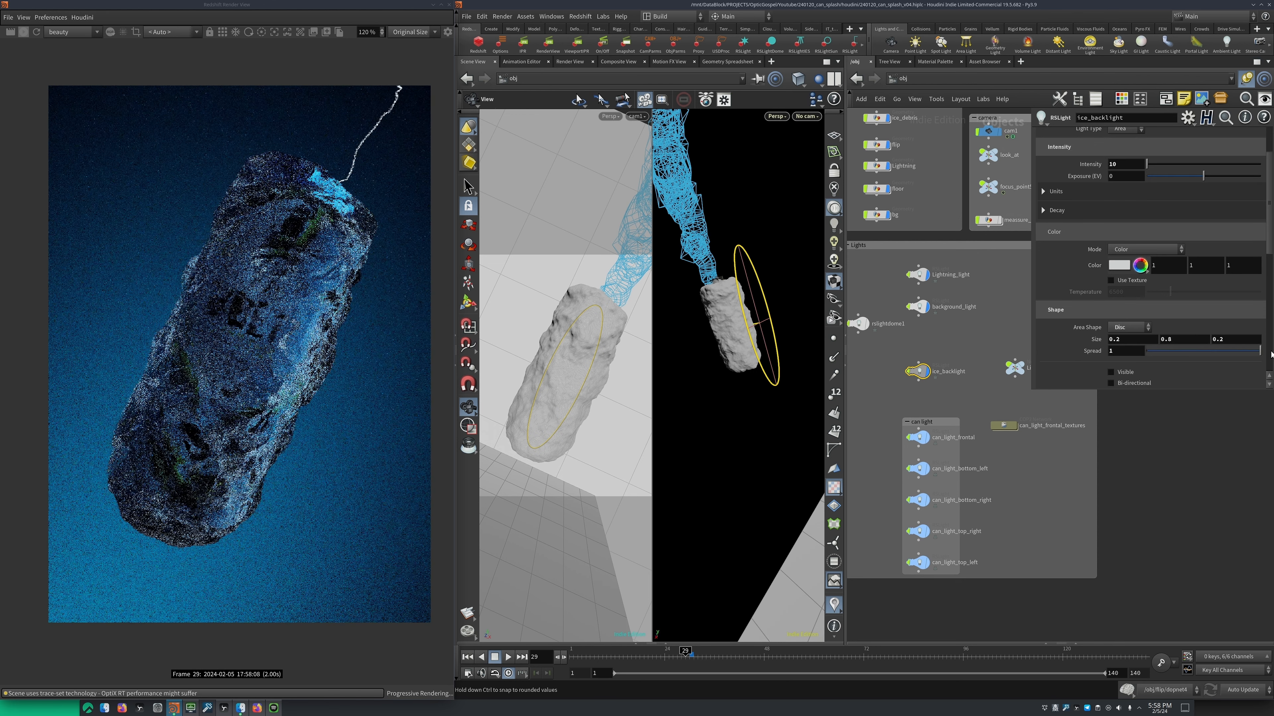
pyautogui.hotkey('ctrl', 'z')
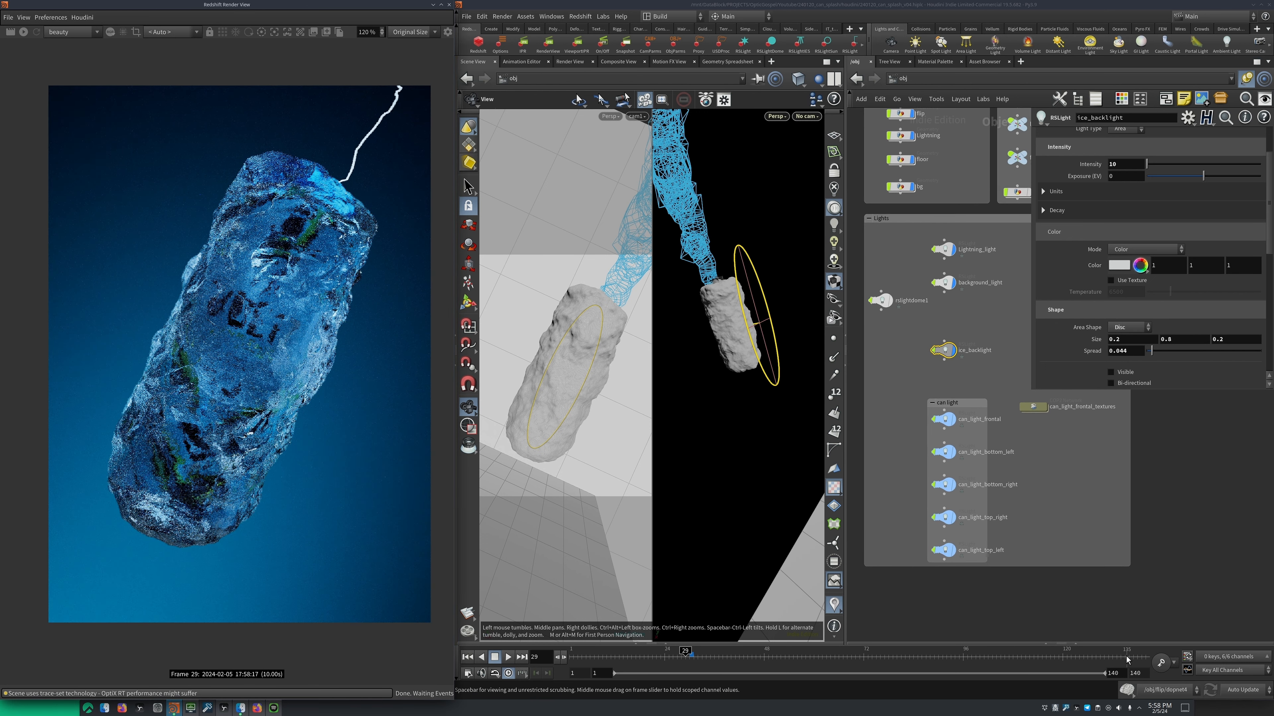
# At frame 129, hide the water simulation geometry while keeping the can, floor and backdrop displayed, and save the scene
pyautogui.click(1101, 653)
pyautogui.moveTo(985, 287); pyautogui.dragTo(991, 388, button='middle')
pyautogui.press('r')
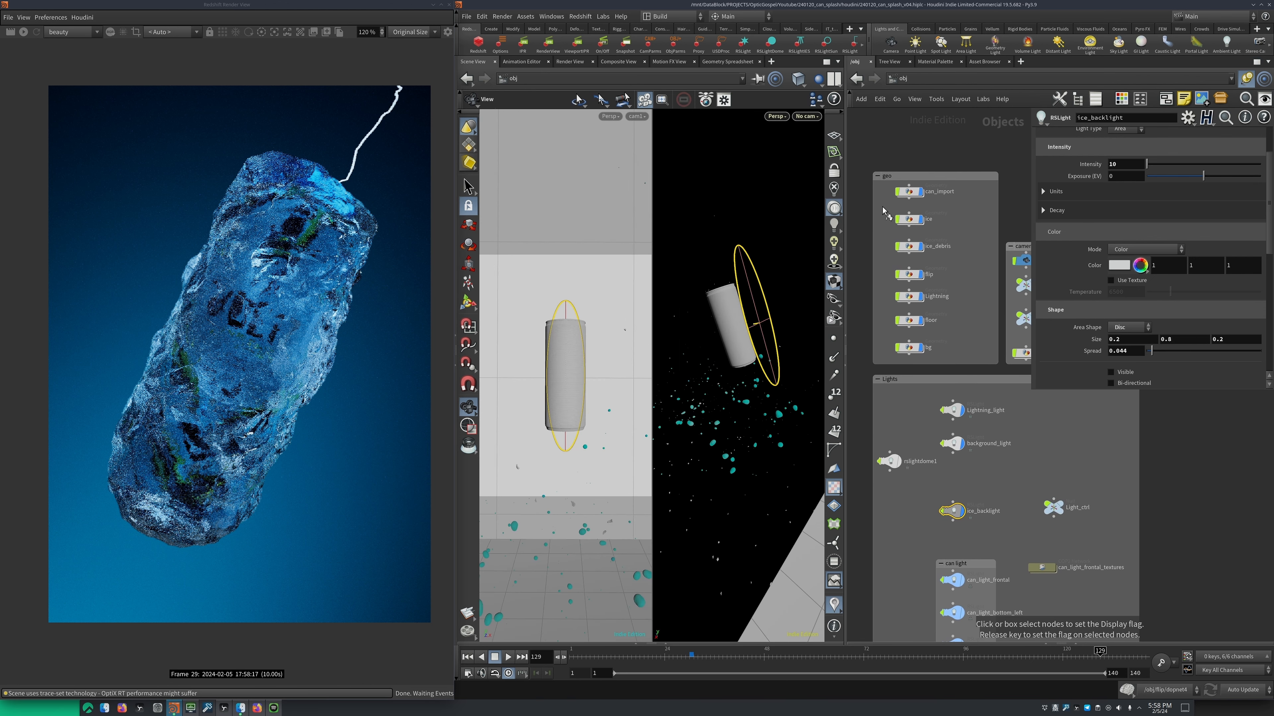
pyautogui.moveTo(880, 205); pyautogui.dragTo(939, 353)
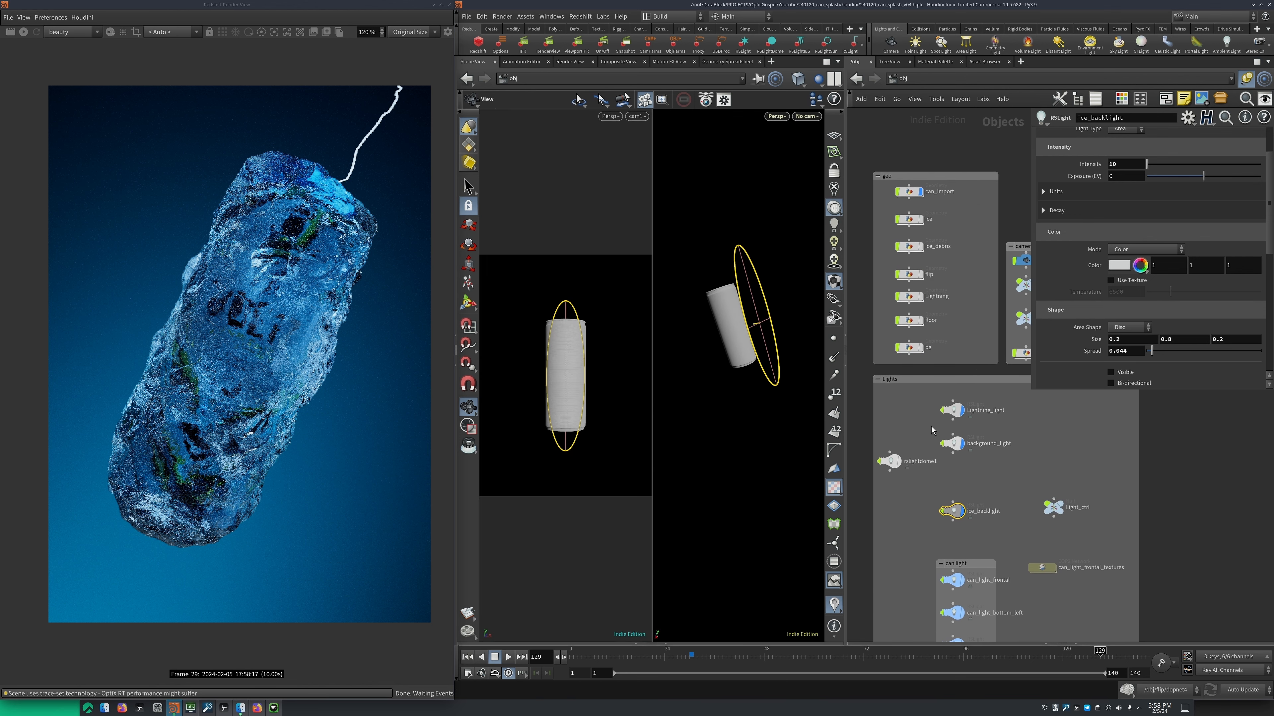
pyautogui.moveTo(917, 425); pyautogui.dragTo(915, 361, button='middle')
pyautogui.hotkey('ctrl', 's')
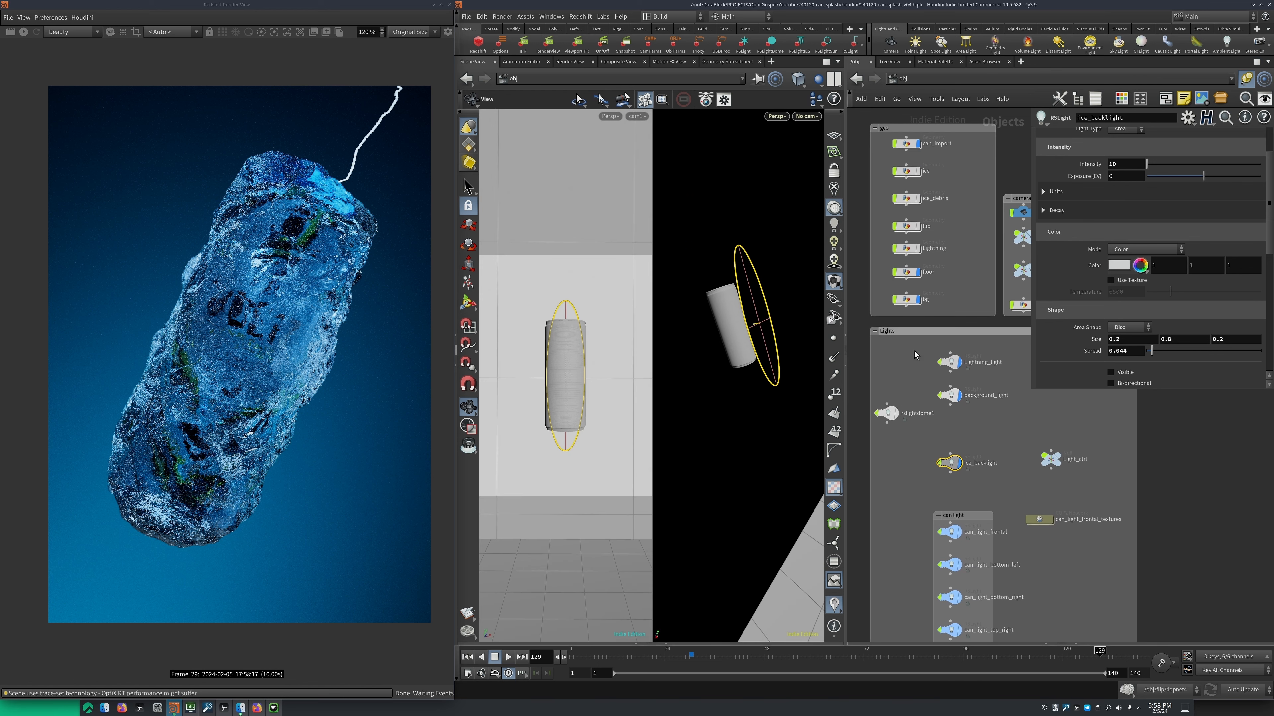
# Select the five lights in the can light group and examine their light and shadow object associations
pyautogui.scroll(-4, 897, 352)
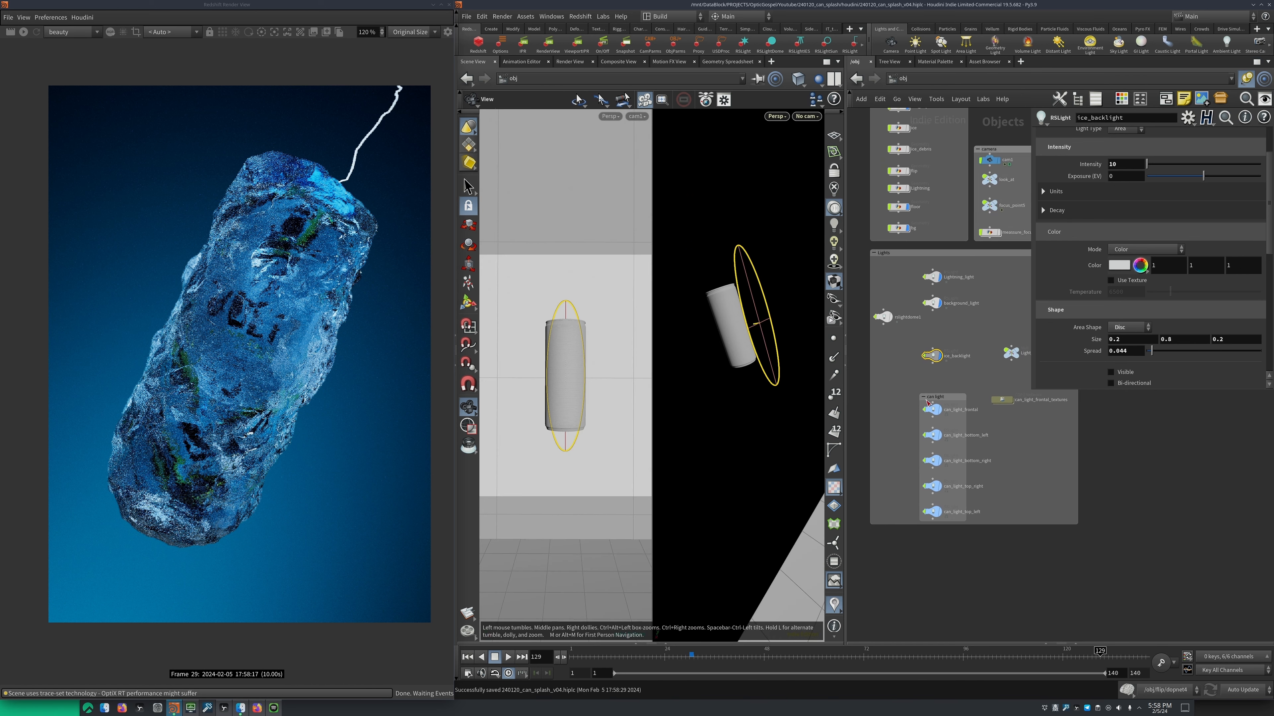
pyautogui.moveTo(927, 401); pyautogui.dragTo(931, 390)
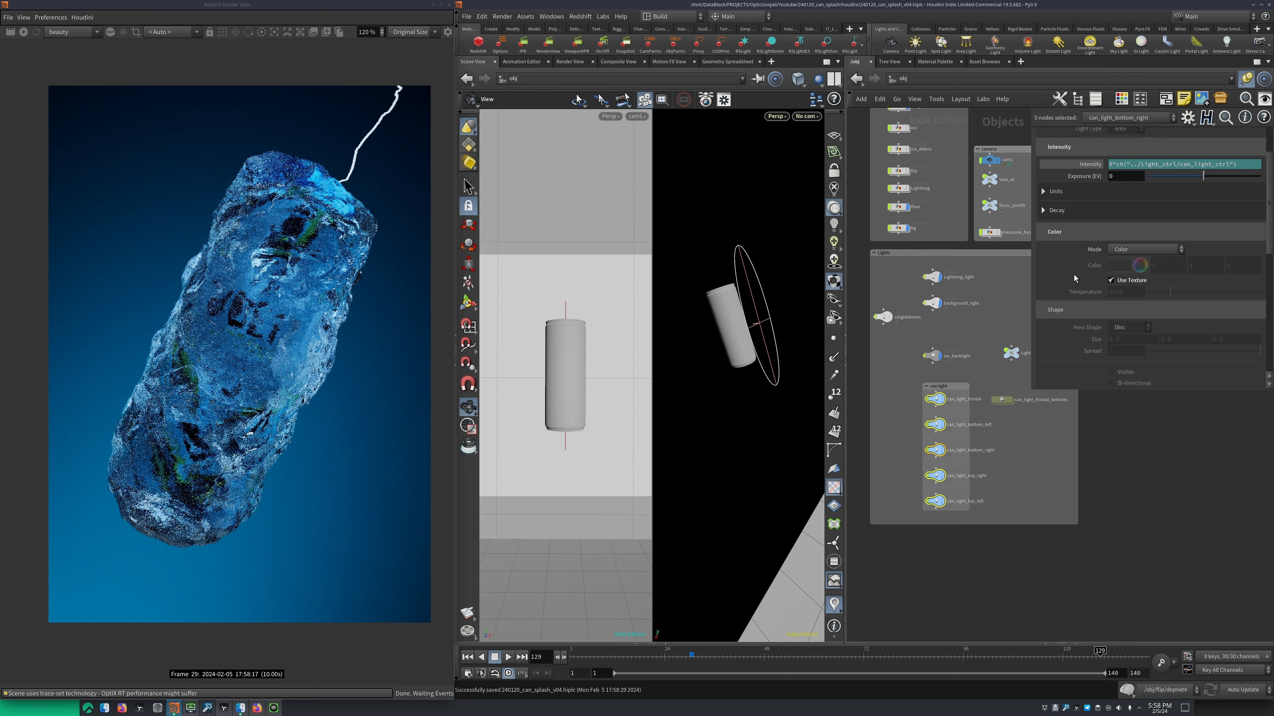
pyautogui.scroll(3, 1074, 261)
pyautogui.click(1132, 134)
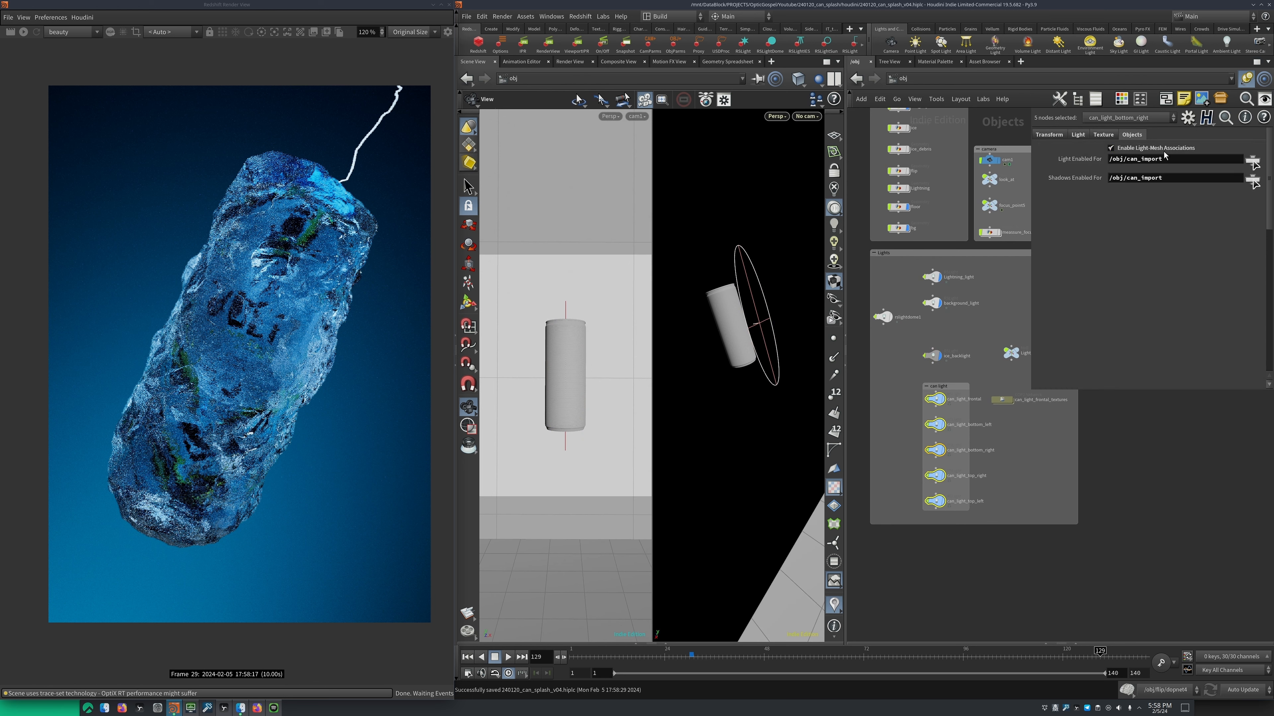
pyautogui.doubleClick(1153, 175)
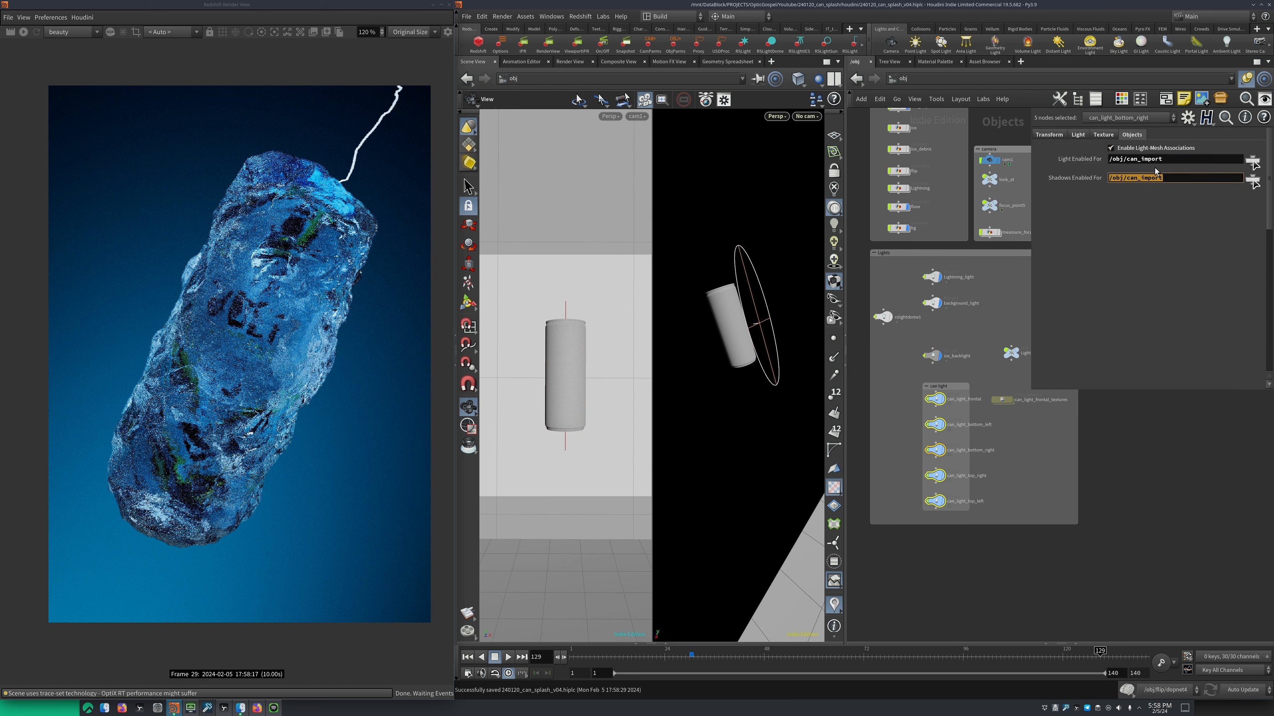
pyautogui.doubleClick(1175, 158)
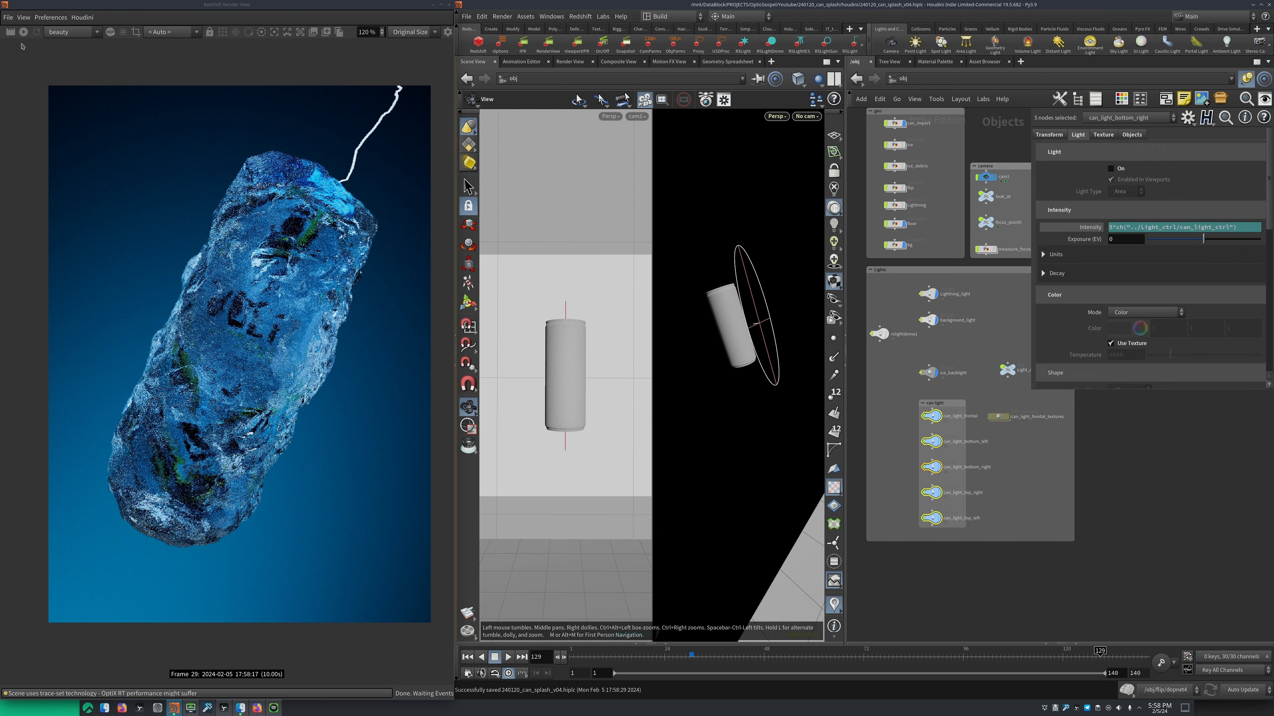
# Start a fresh Redshift render of frame 129 and fit the can in the render view
pyautogui.click(25, 34)
pyautogui.scroll(-4, 259, 244)
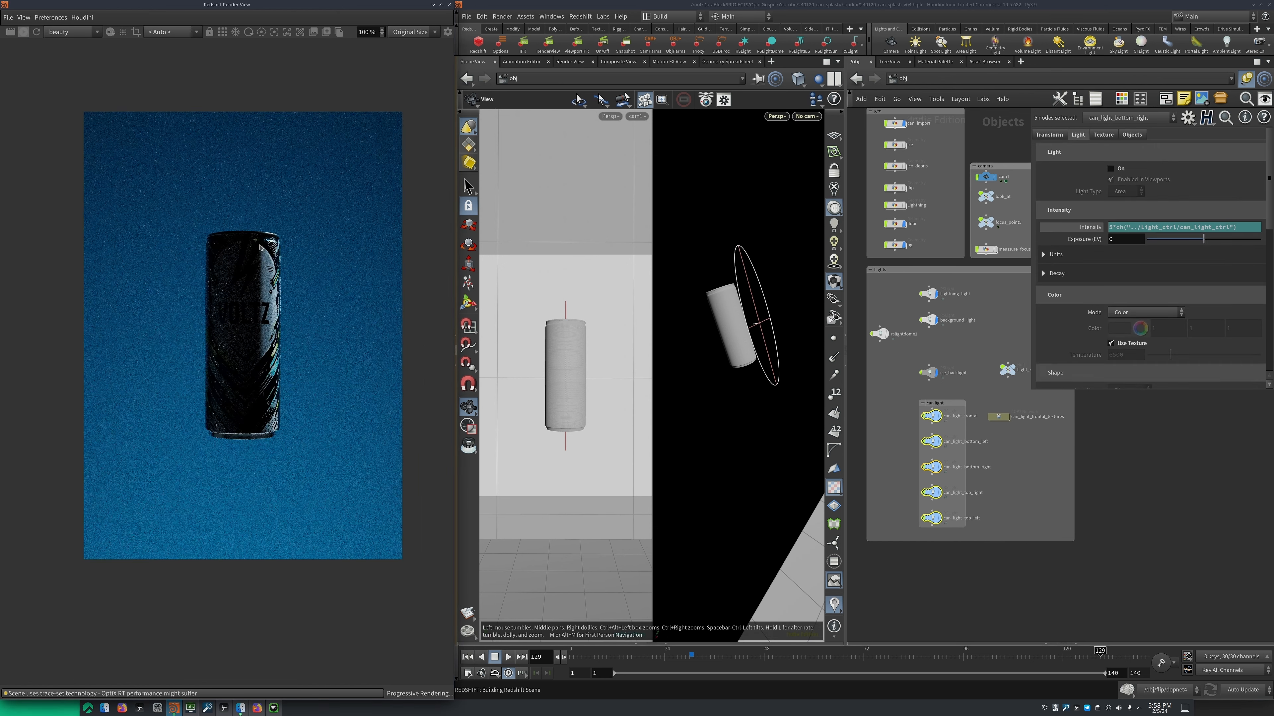
pyautogui.moveTo(263, 255)
pyautogui.mouseDown(button='middle')
pyautogui.moveTo(249, 279)
pyautogui.moveTo(257, 247)
pyautogui.mouseUp(button='middle')
pyautogui.scroll(3, 249, 279)
pyautogui.scroll(6, 249, 279)
pyautogui.scroll(-5, 266, 259)
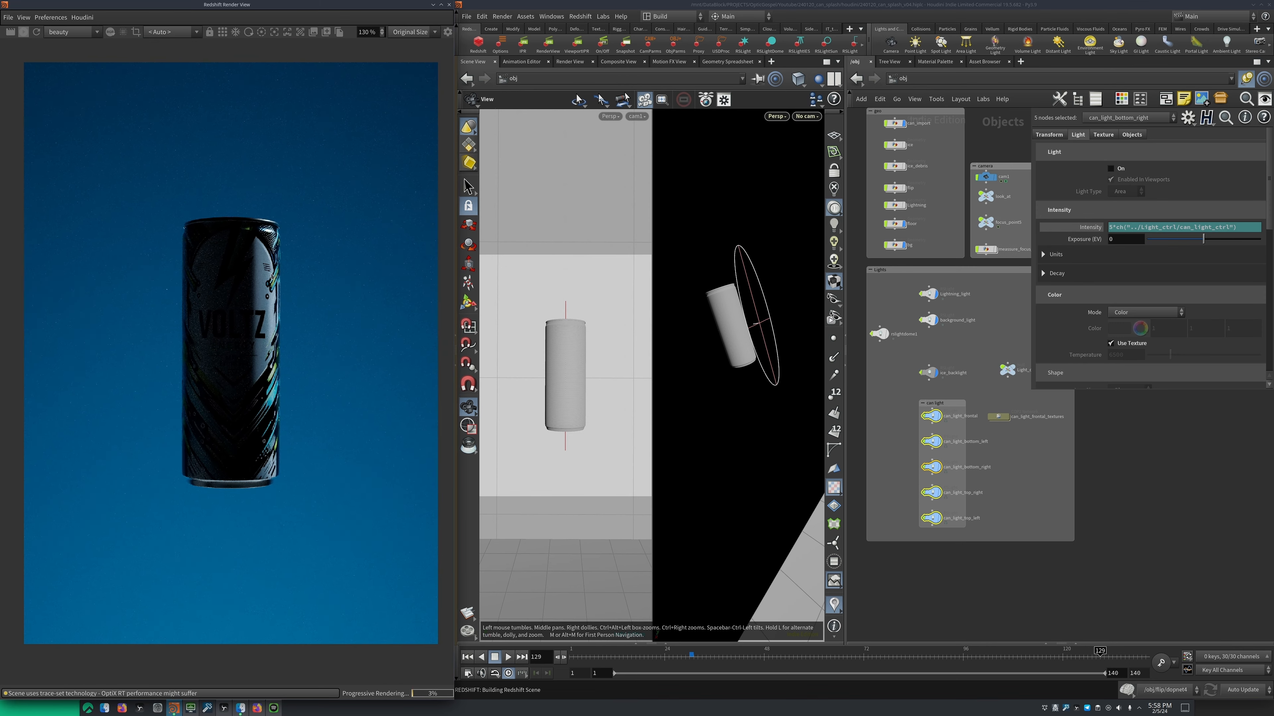
# Turn on can_light_frontal for the can render and frame the light in the perspective view
pyautogui.scroll(5, 951, 375)
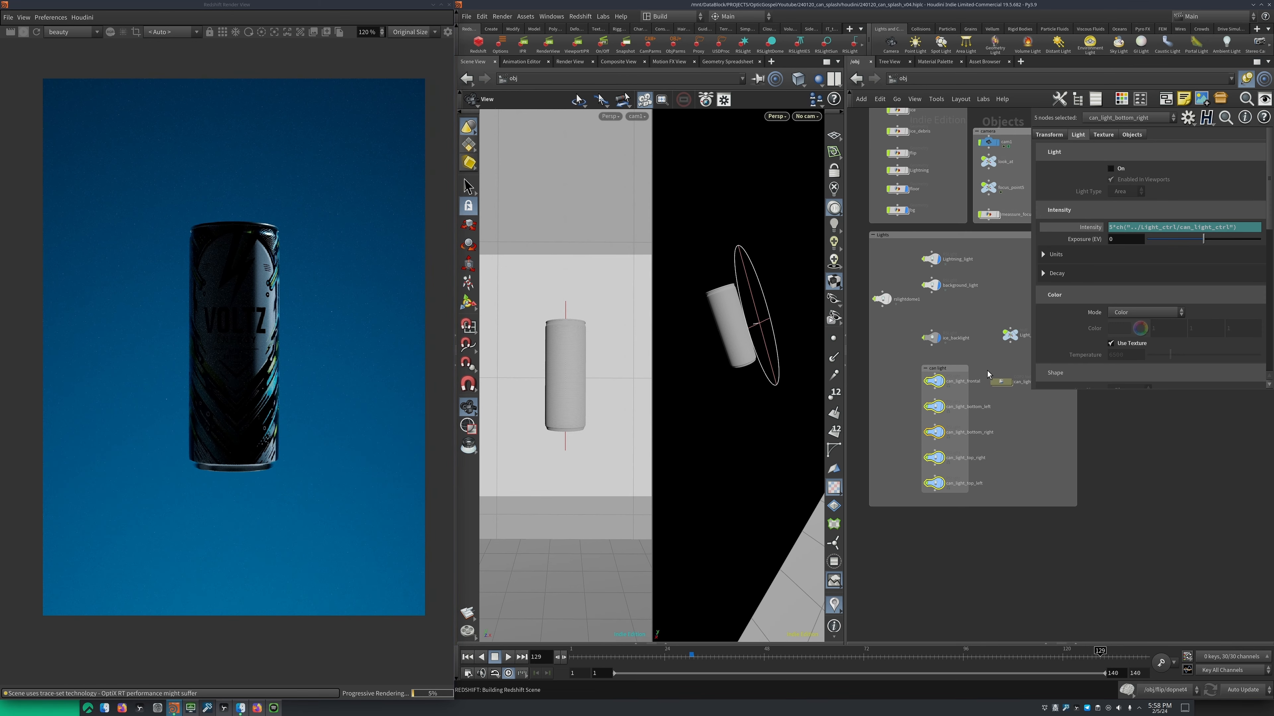
pyautogui.click(956, 380)
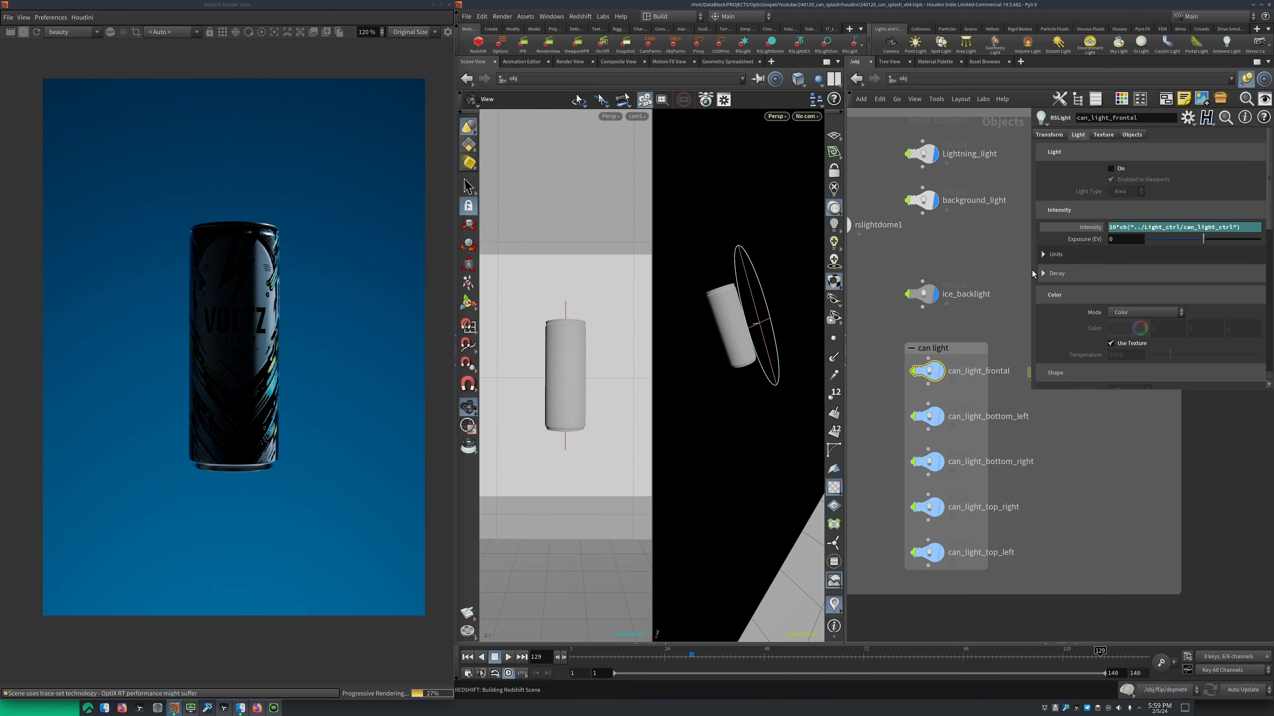
pyautogui.moveTo(979, 302); pyautogui.dragTo(958, 285, button='middle')
pyautogui.scroll(1, 963, 282)
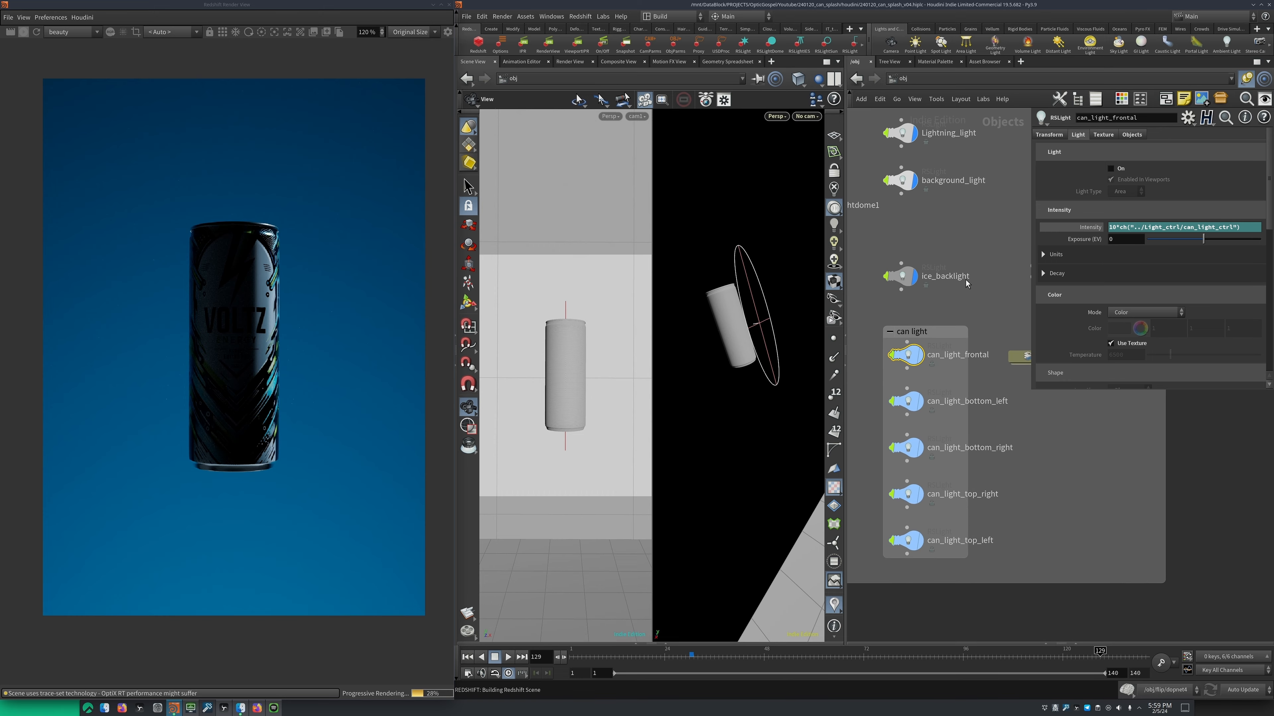
pyautogui.click(1110, 168)
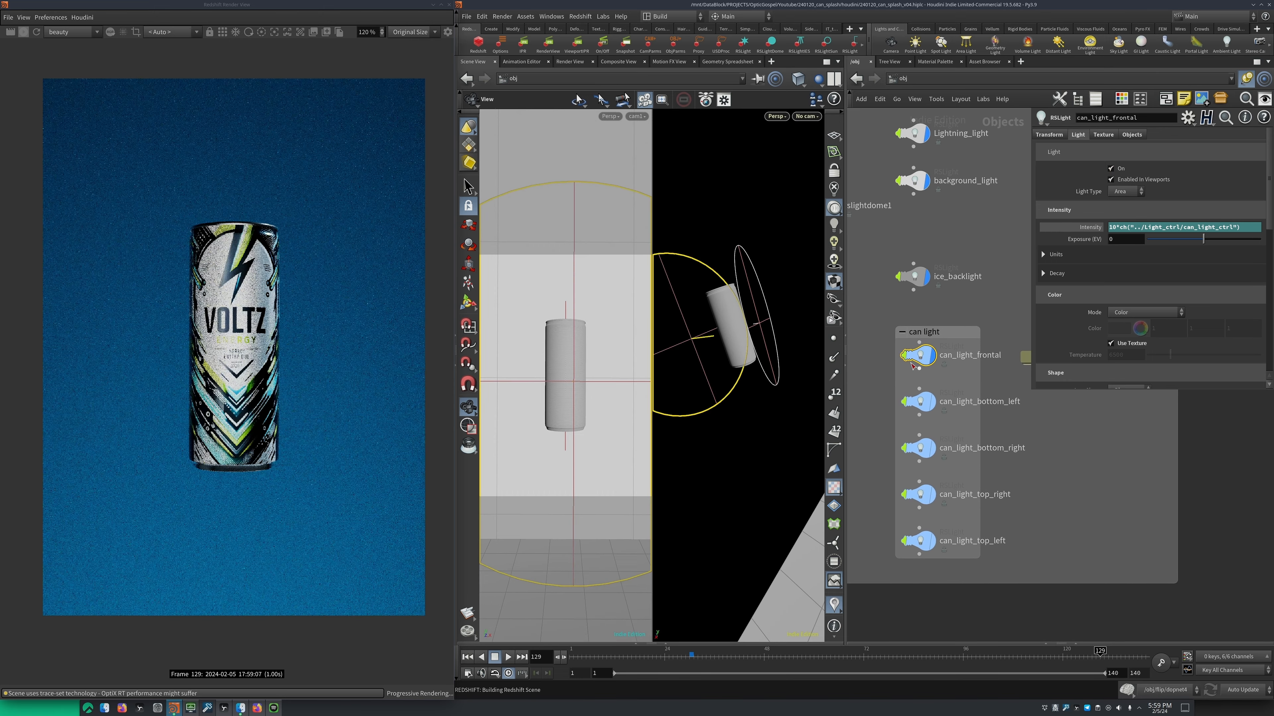
pyautogui.press('f')
pyautogui.scroll(-2, 1087, 283)
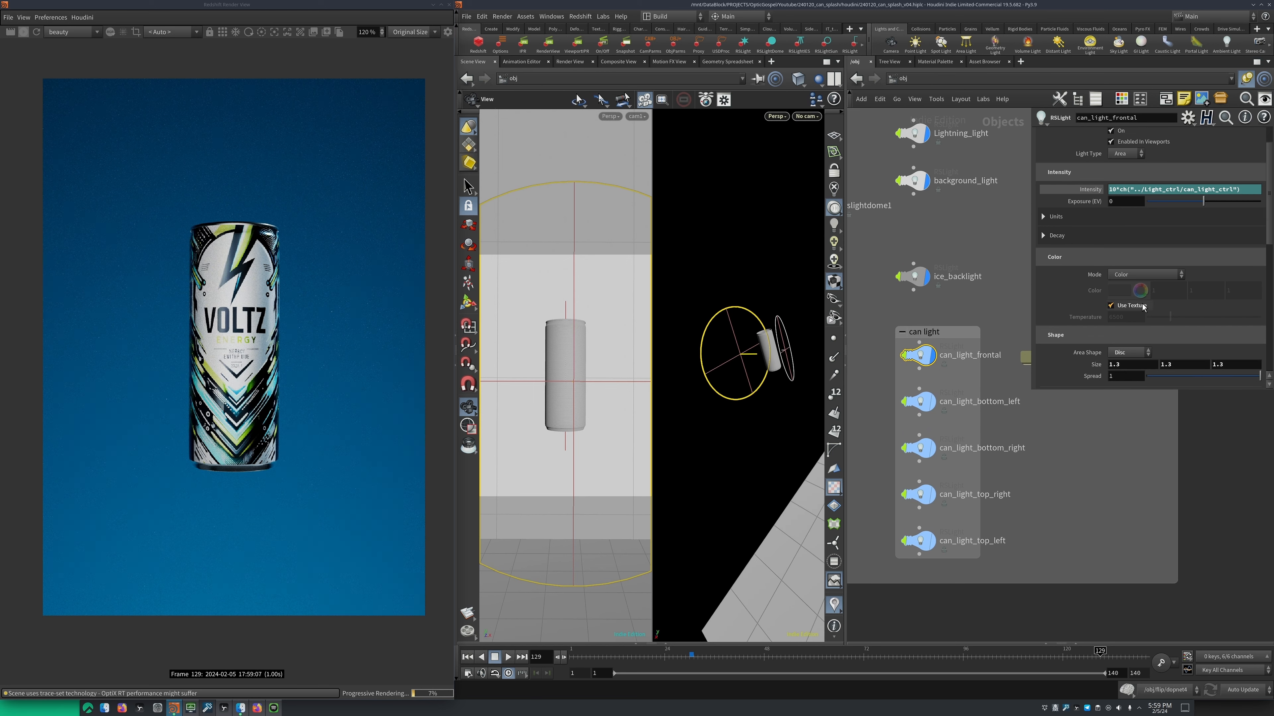
# Examine can_light_frontal's shape and color settings and the operator path used as its texture filename
pyautogui.scroll(-1, 1144, 306)
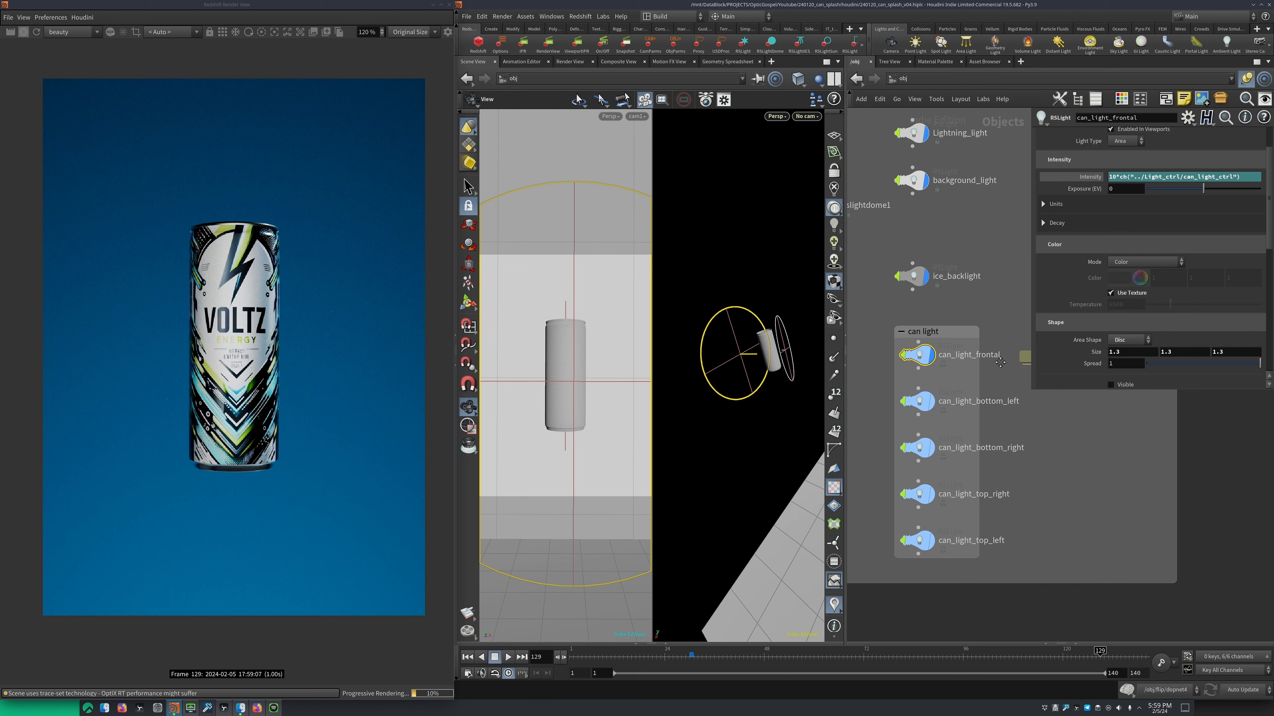
pyautogui.moveTo(999, 363); pyautogui.dragTo(911, 361, button='middle')
pyautogui.click(1105, 135)
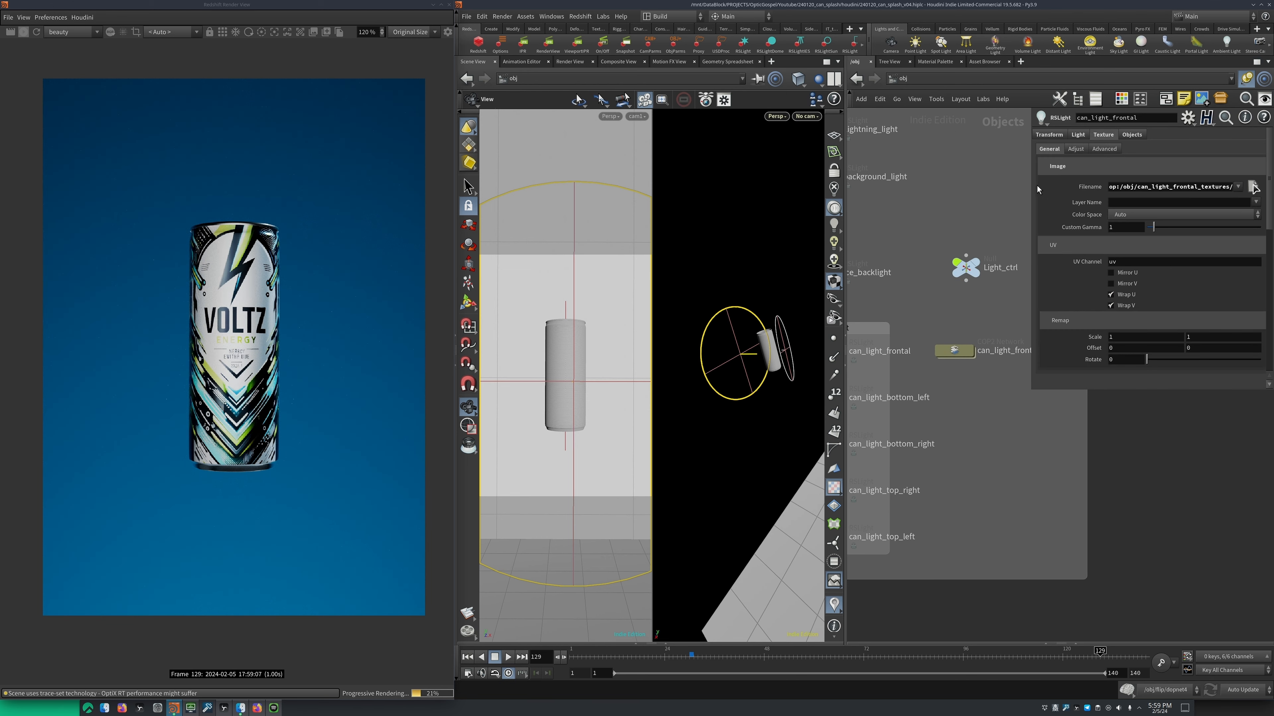
pyautogui.moveTo(1032, 185); pyautogui.dragTo(963, 188)
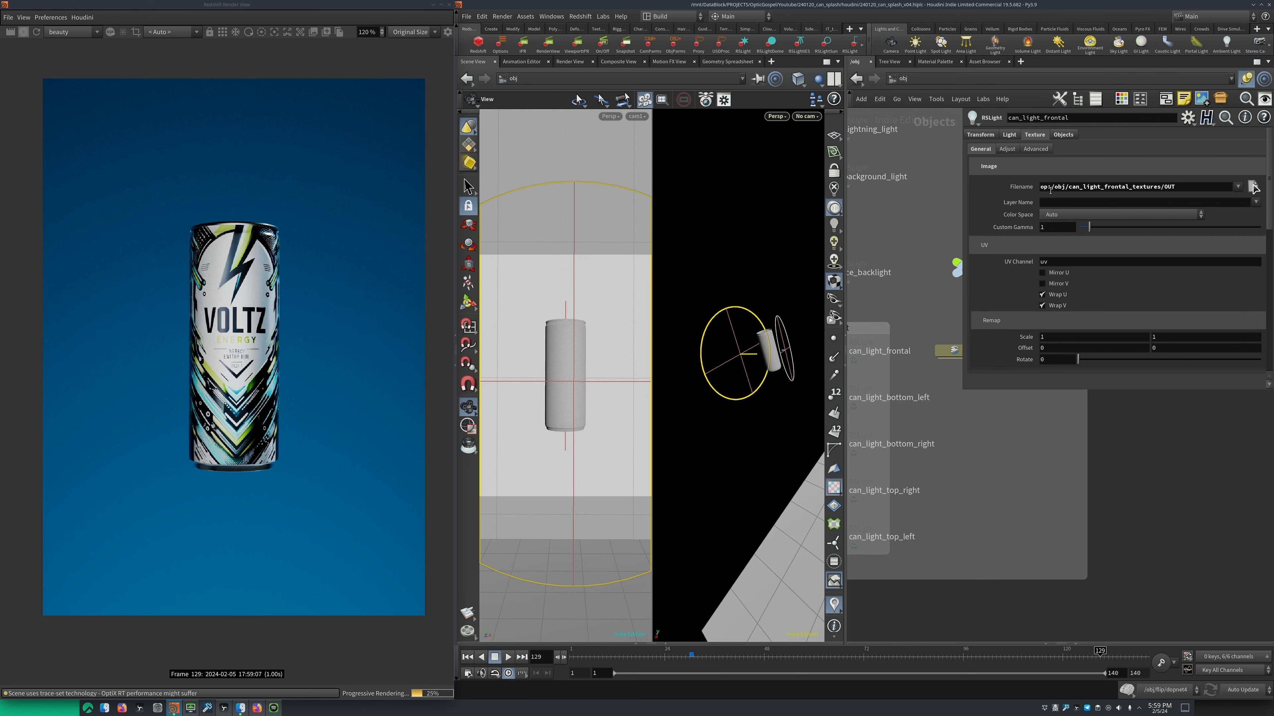
pyautogui.doubleClick(1050, 187)
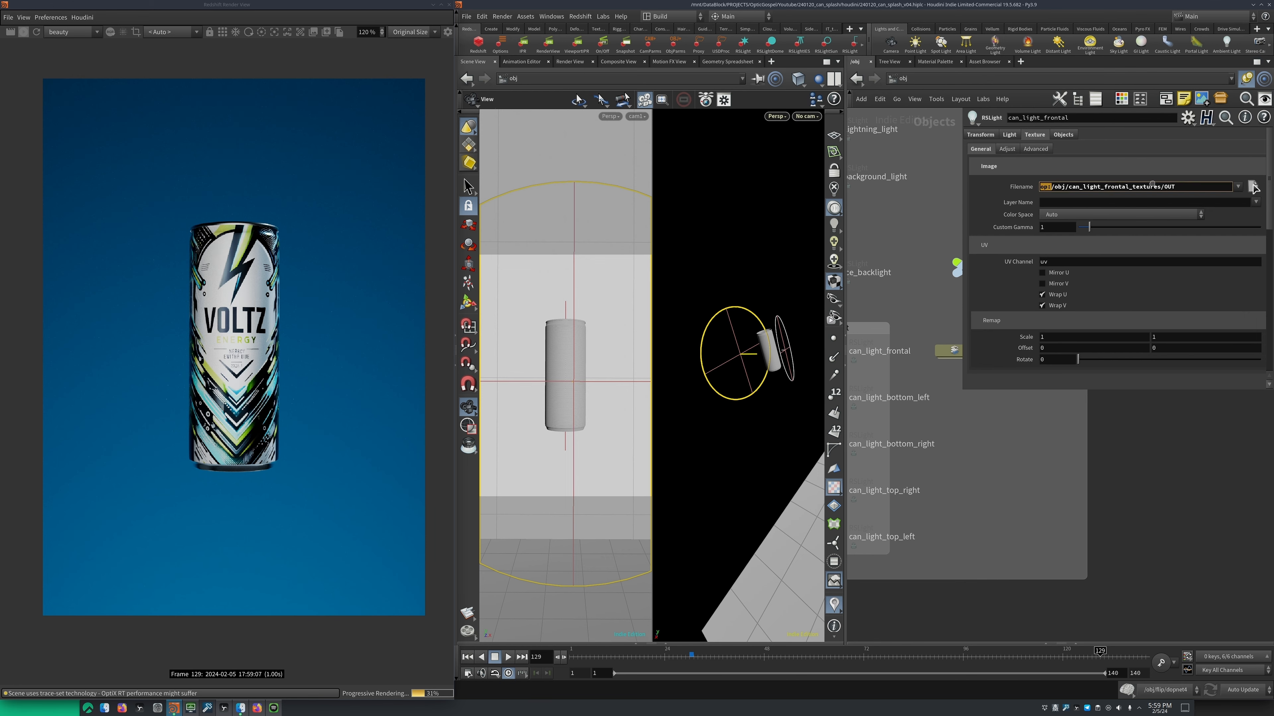
pyautogui.press('Escape')
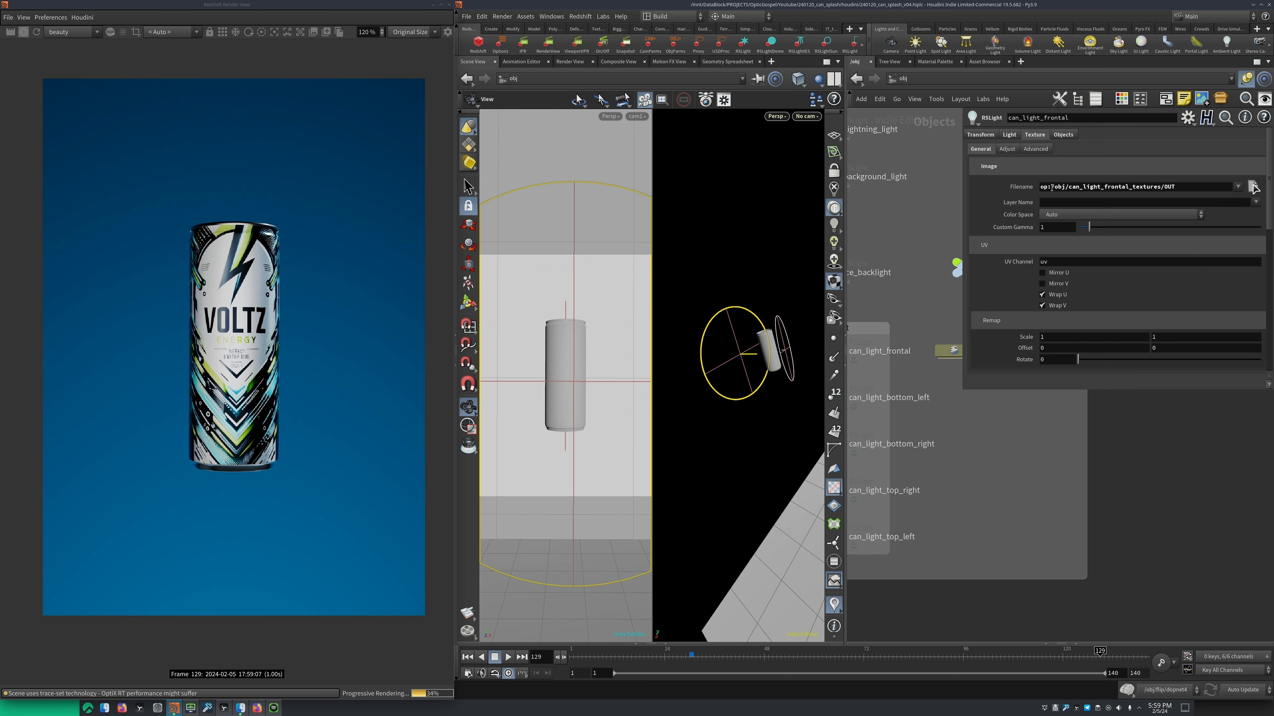
pyautogui.moveTo(1051, 187); pyautogui.dragTo(1191, 189)
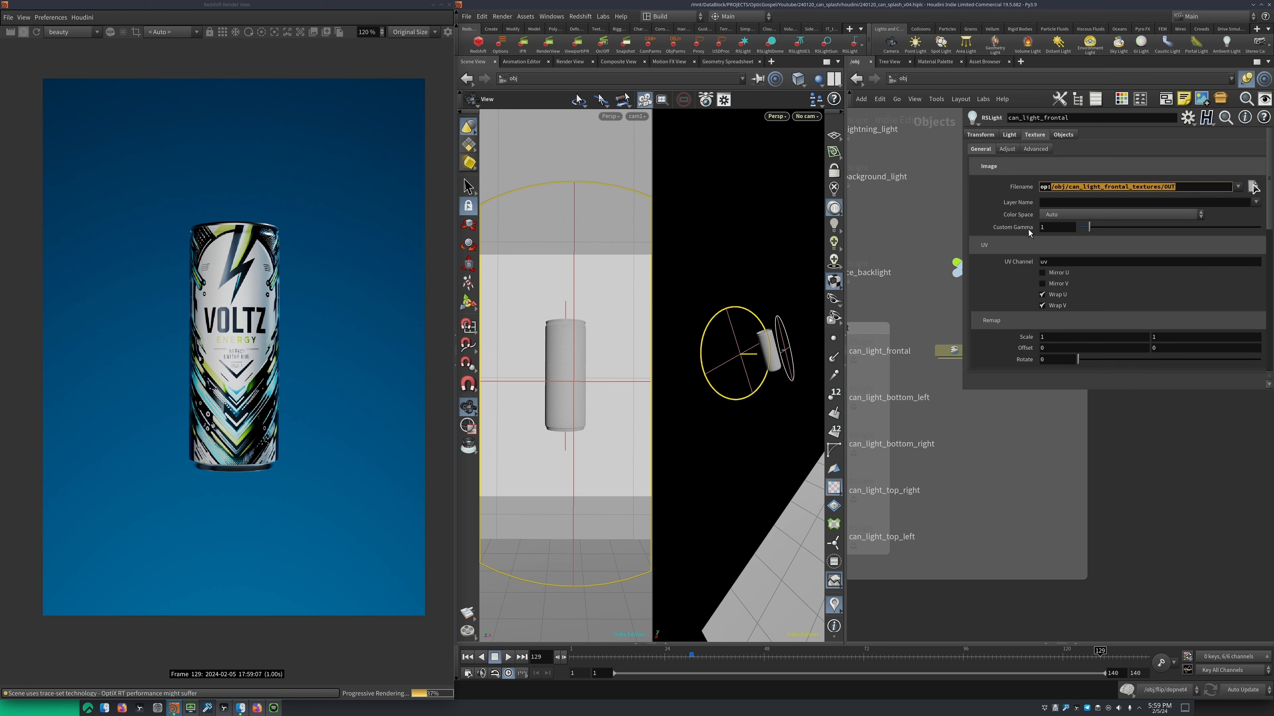
# Open the can_light_frontal_textures network and inspect the settings of its shape1 and blur1 nodes
pyautogui.moveTo(956, 356); pyautogui.dragTo(915, 330, button='middle')
pyautogui.doubleClick(915, 329)
pyautogui.moveTo(957, 285); pyautogui.dragTo(889, 197, button='middle')
pyautogui.scroll(1, 910, 239)
pyautogui.click(897, 336)
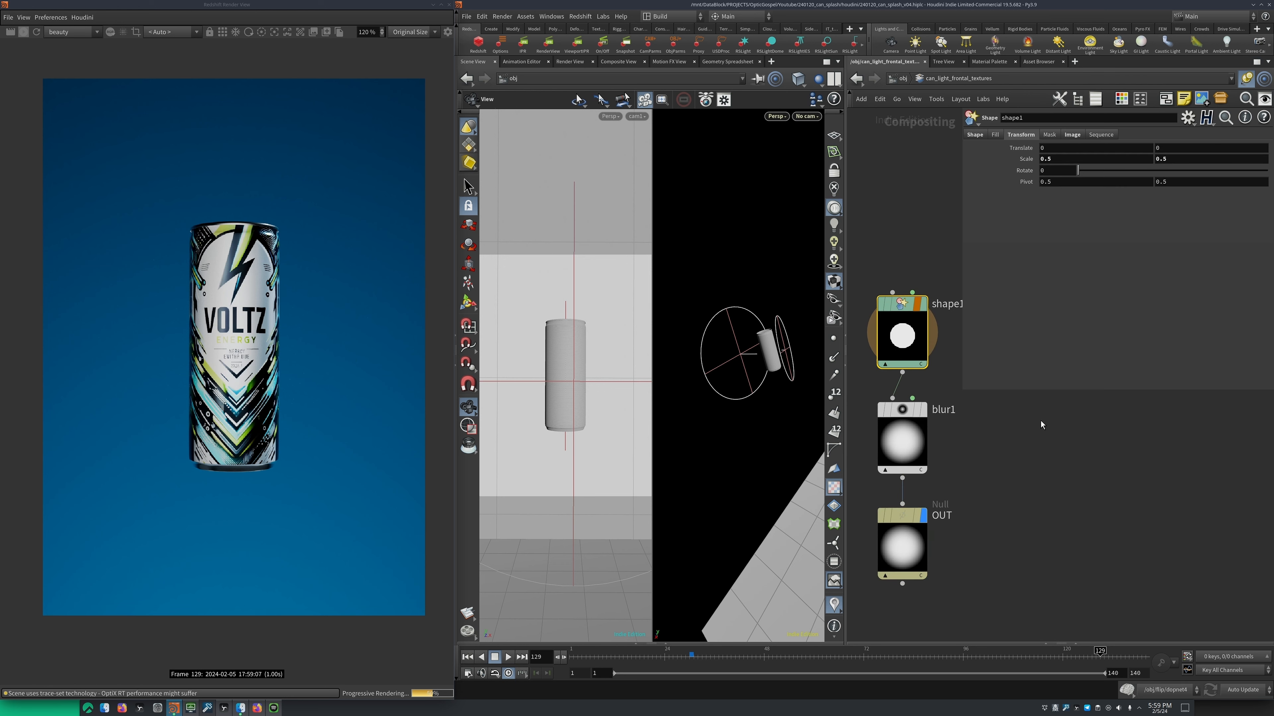
pyautogui.click(902, 436)
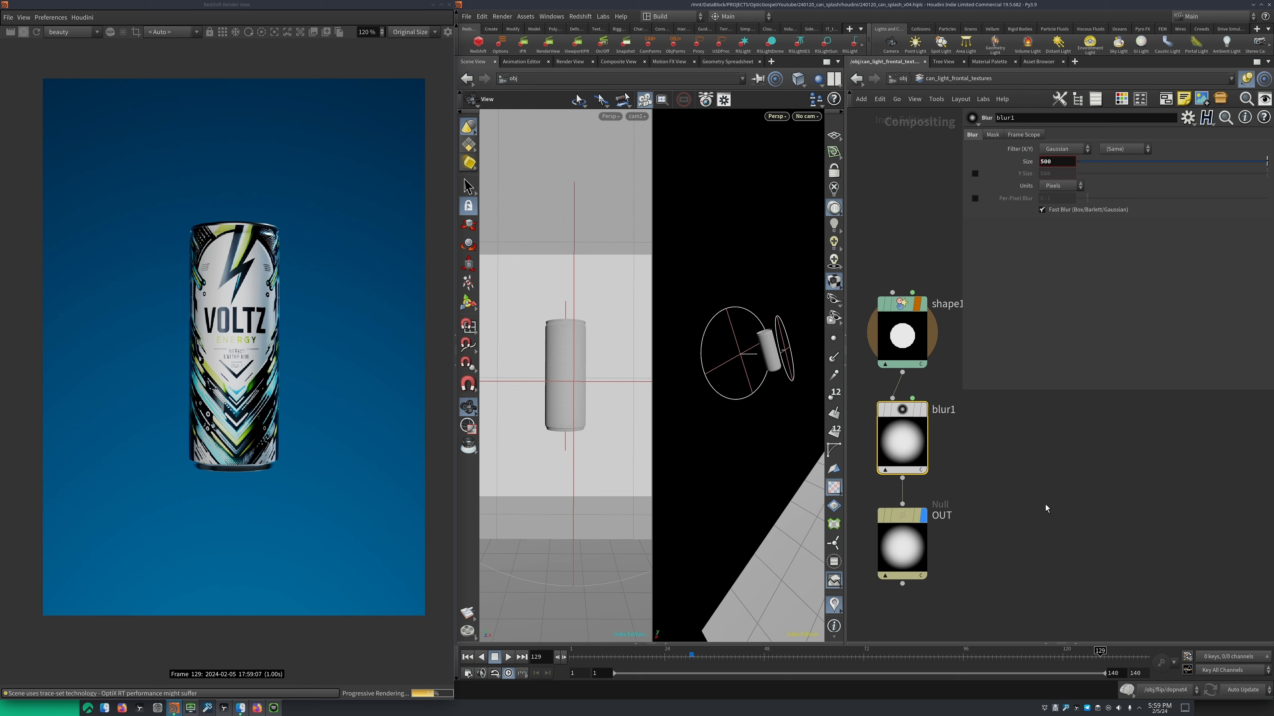
# Copy the OUT node and set can_light_frontal's texture filename to op:/obj/can_light_frontal_textures/OUT
pyautogui.click(914, 547)
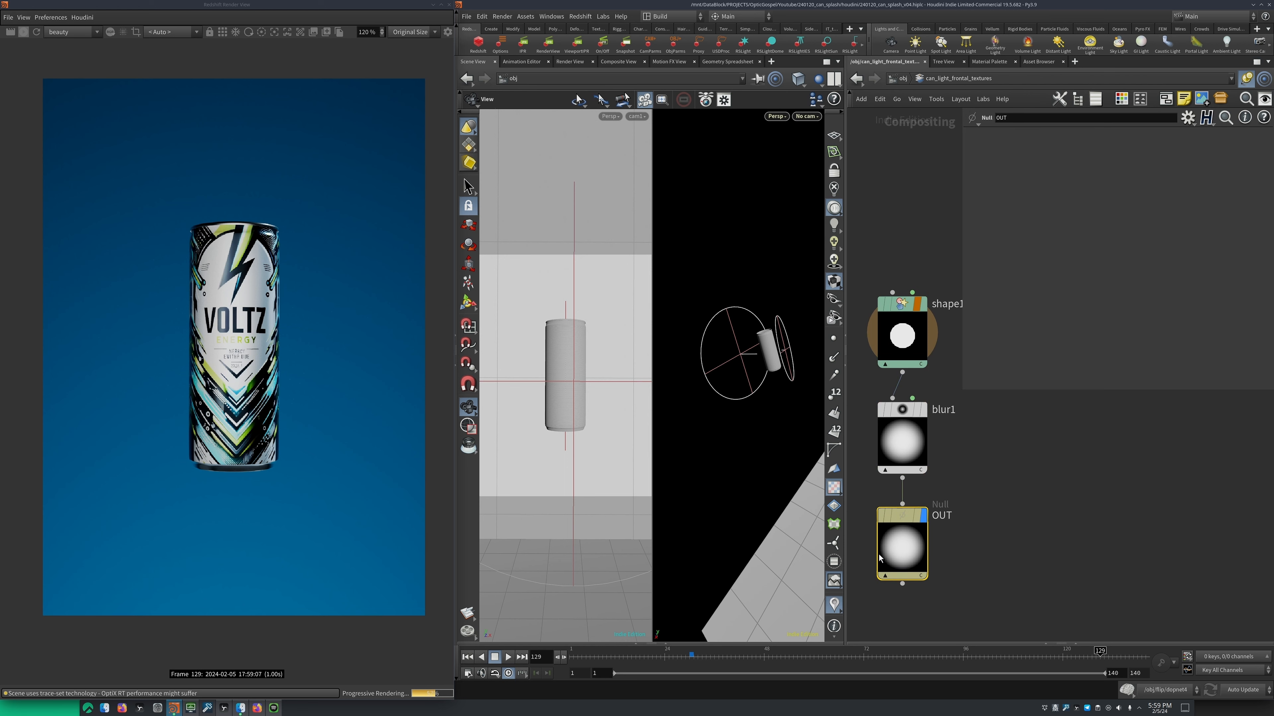
pyautogui.hotkey('ctrl', 'c')
pyautogui.click(892, 79)
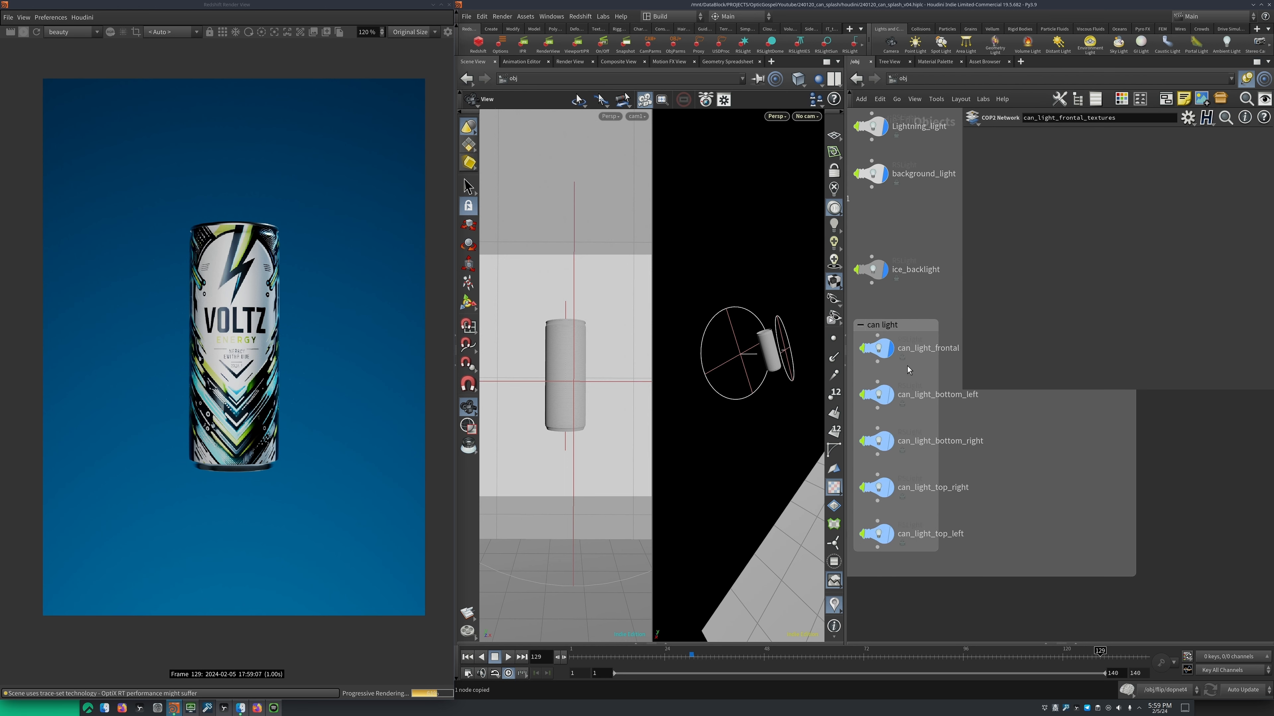
pyautogui.click(879, 348)
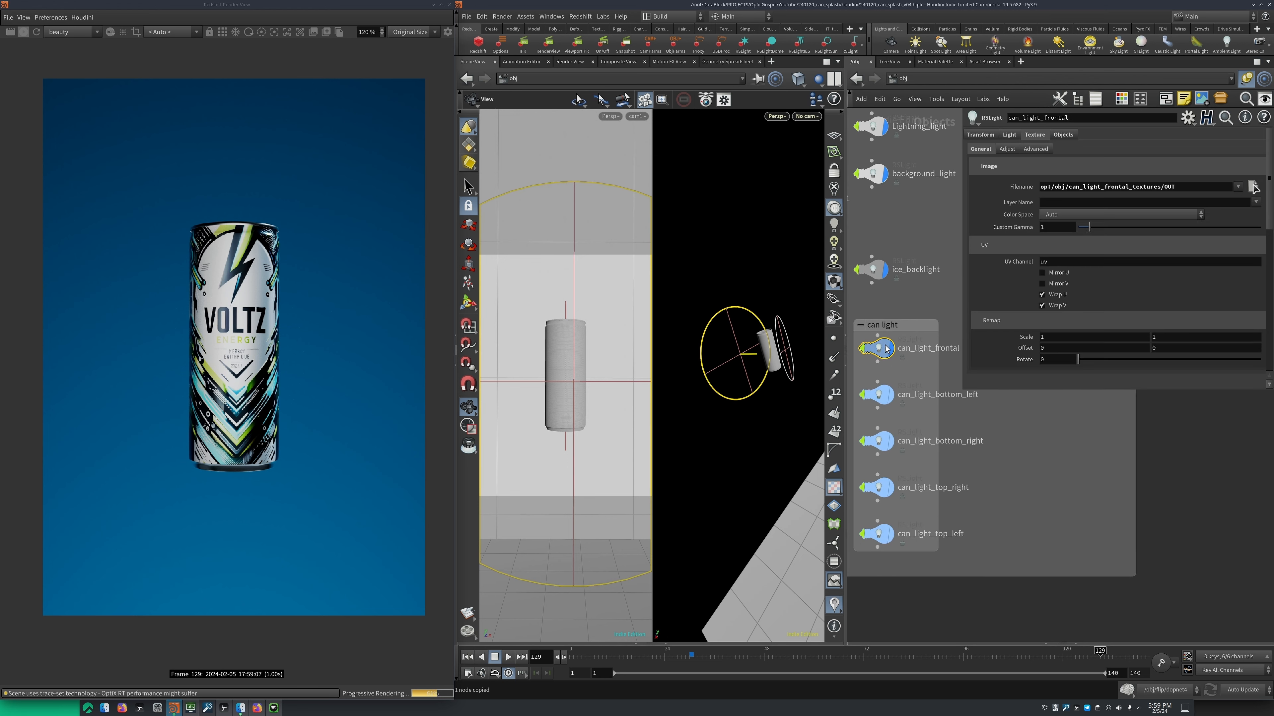
pyautogui.tripleClick(1064, 186)
pyautogui.write('op')
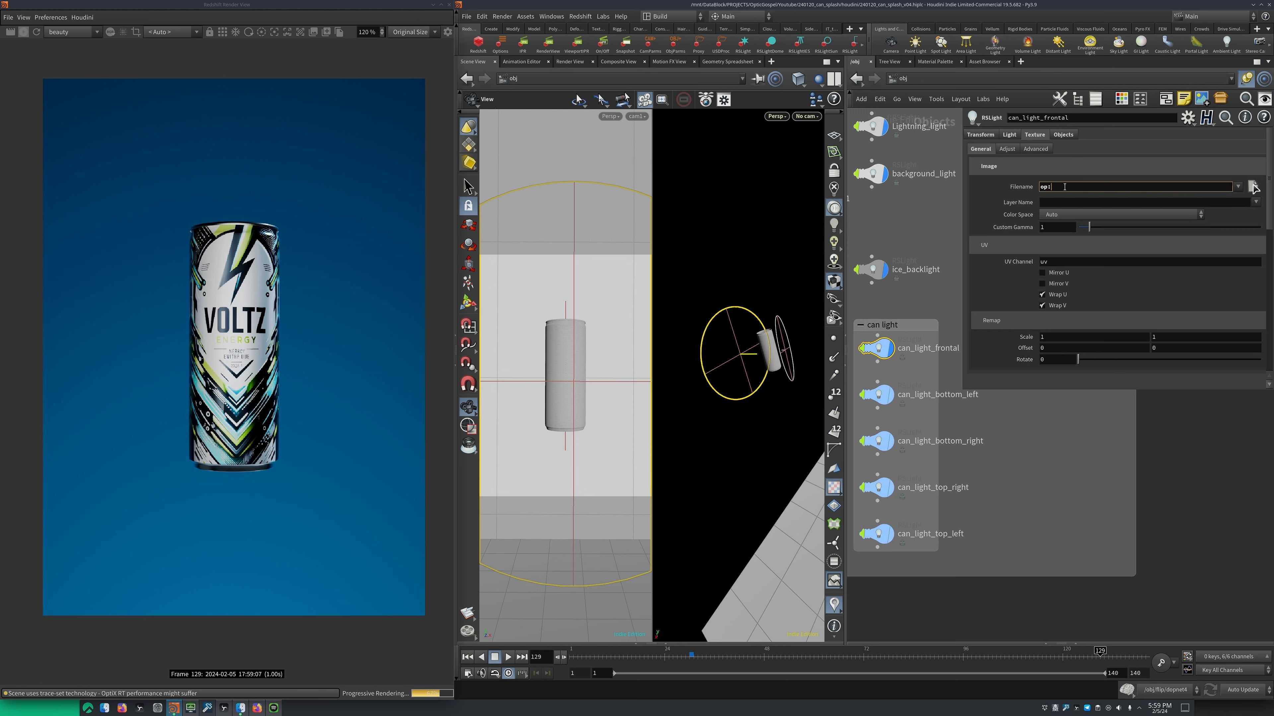
pyautogui.write(':')
pyautogui.hotkey('ctrl', 'v')
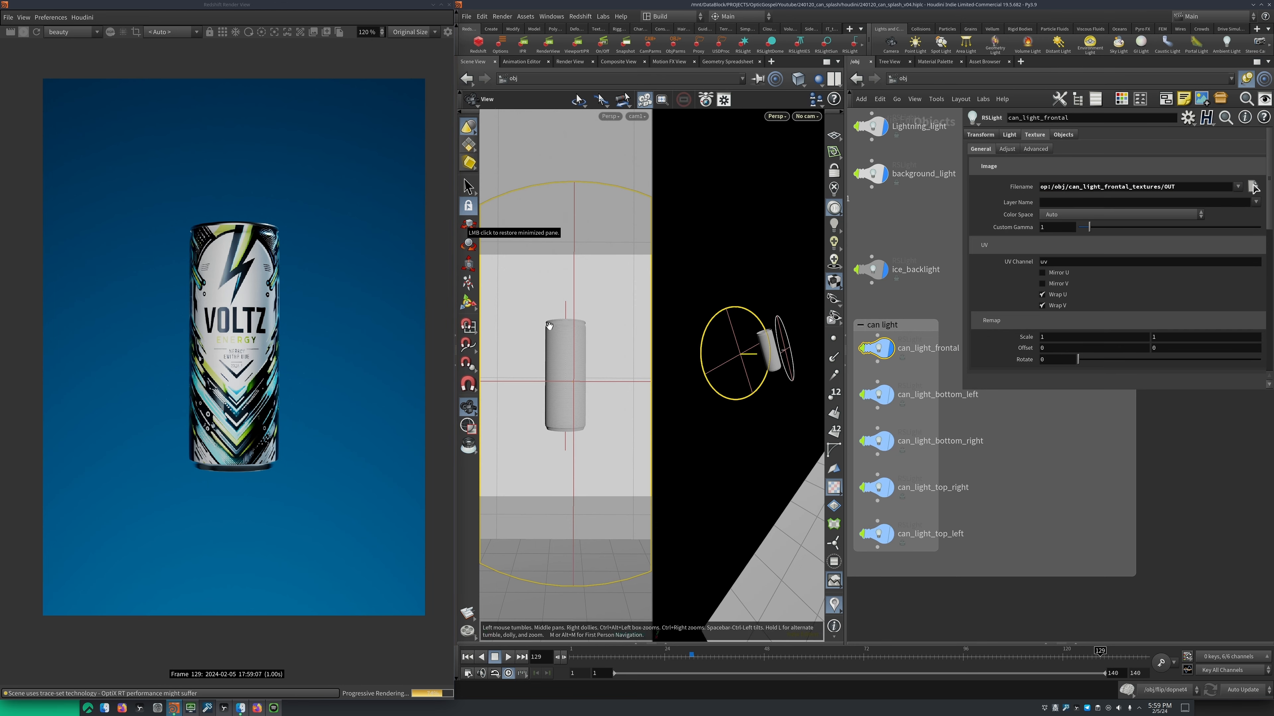
# Compare the can render with can_light_frontal's Use Texture option off and on, leaving it enabled
pyautogui.click(1008, 135)
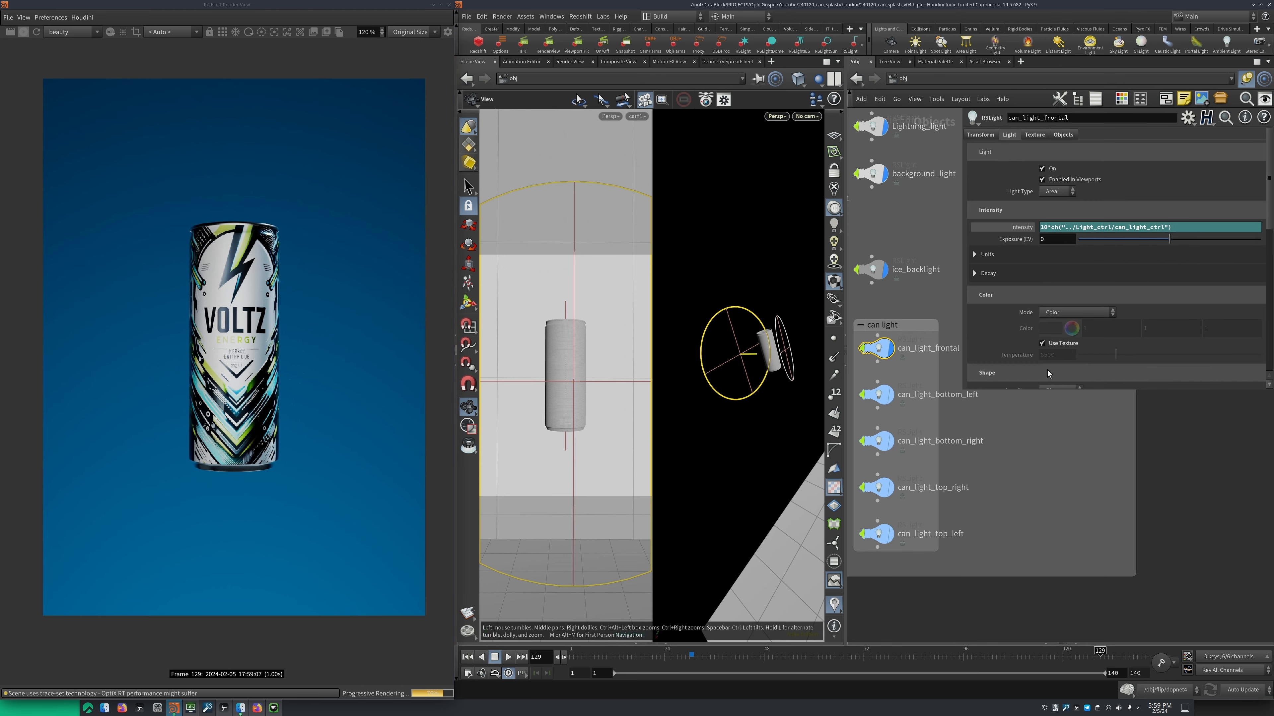
pyautogui.click(1050, 345)
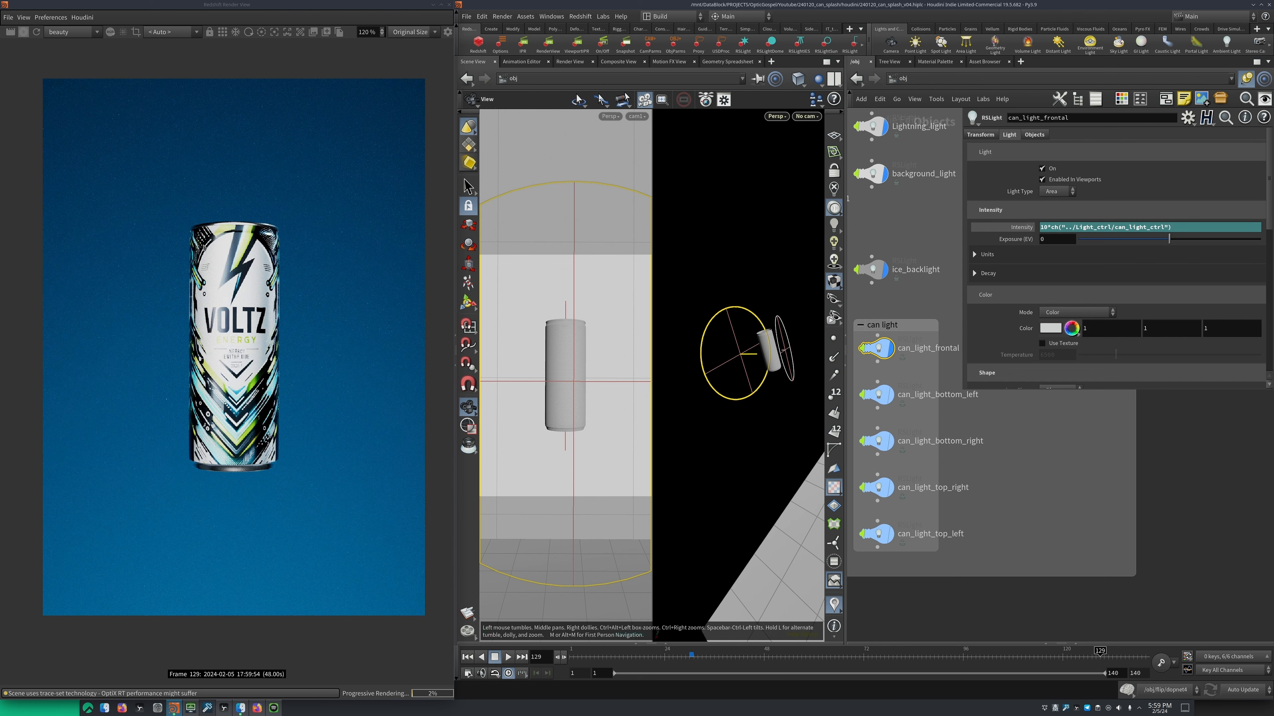
pyautogui.click(1051, 345)
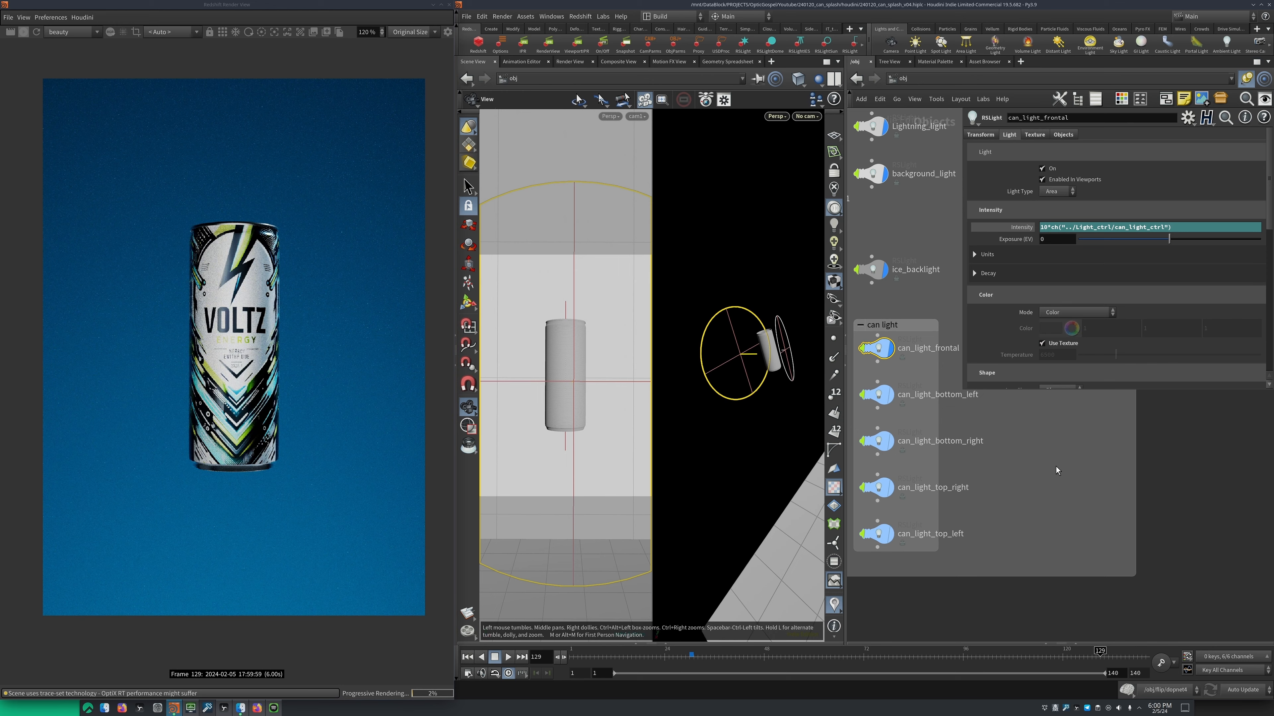
# Turn on the can_light_bottom_left and can_light_bottom_right lights
pyautogui.moveTo(1055, 467); pyautogui.dragTo(1108, 510, button='middle')
pyautogui.click(927, 437)
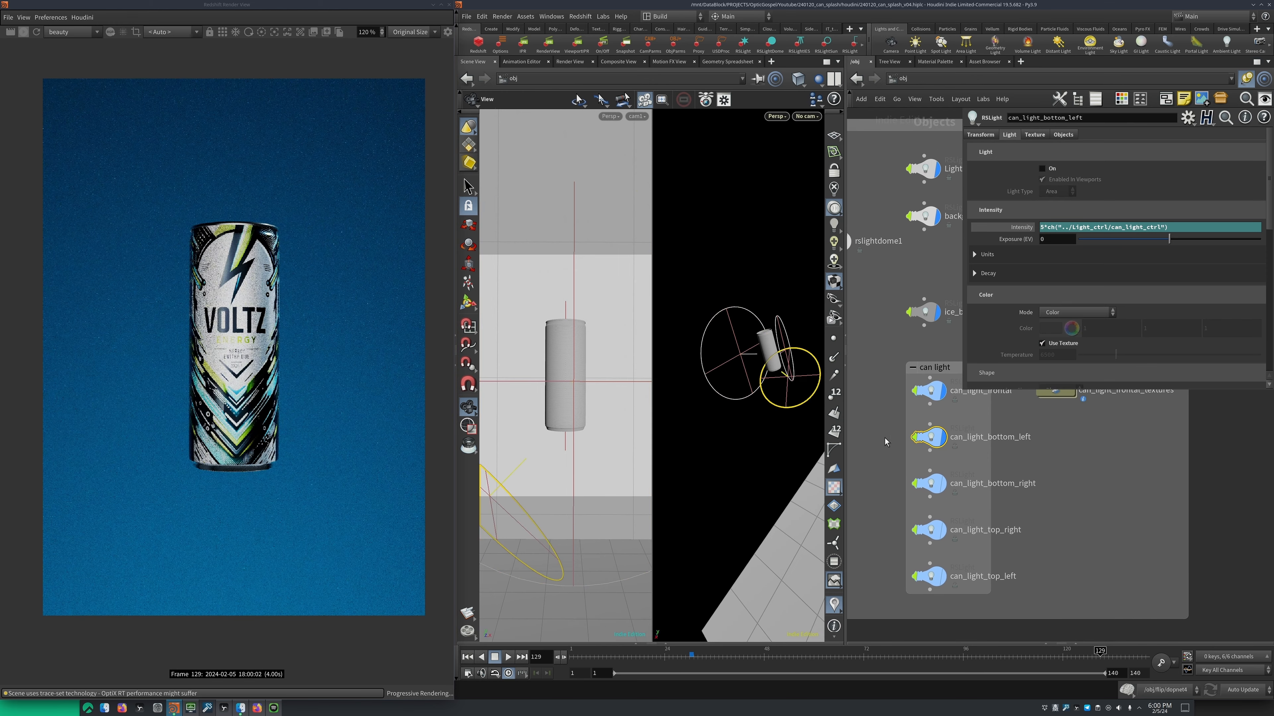
pyautogui.moveTo(742, 375)
pyautogui.mouseDown()
pyautogui.moveTo(796, 374)
pyautogui.moveTo(765, 372)
pyautogui.mouseUp()
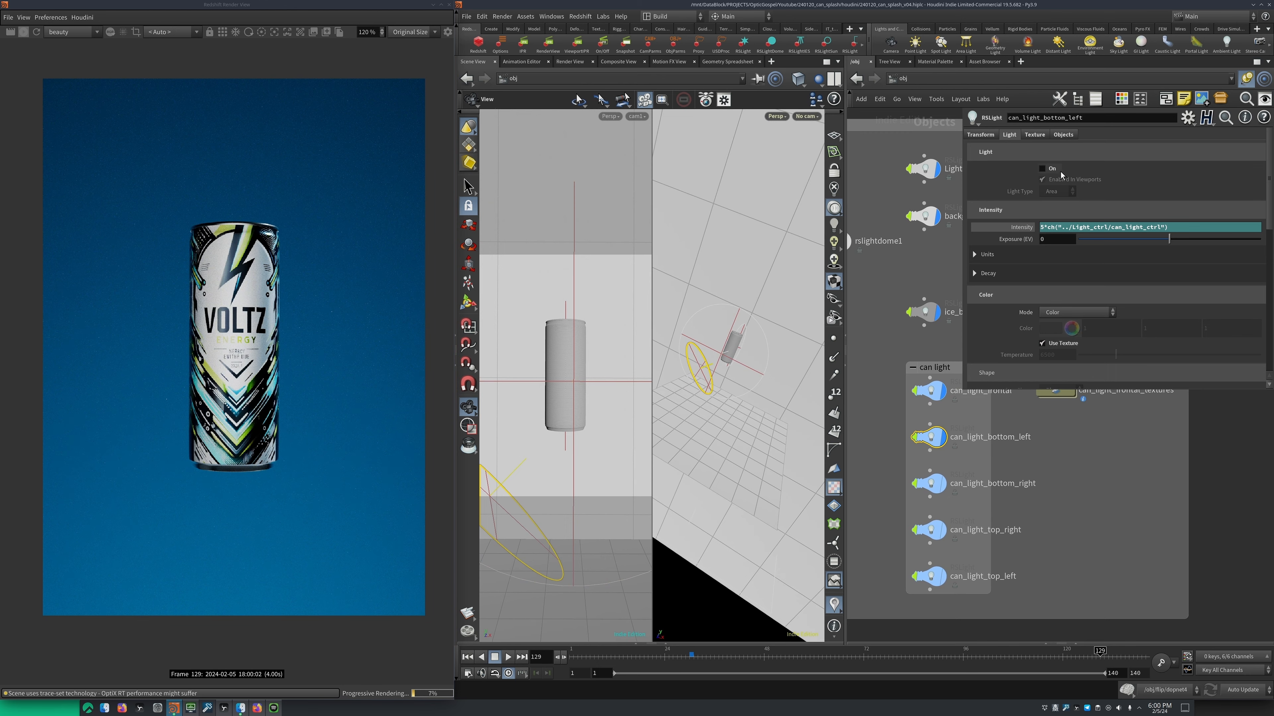
pyautogui.click(1050, 168)
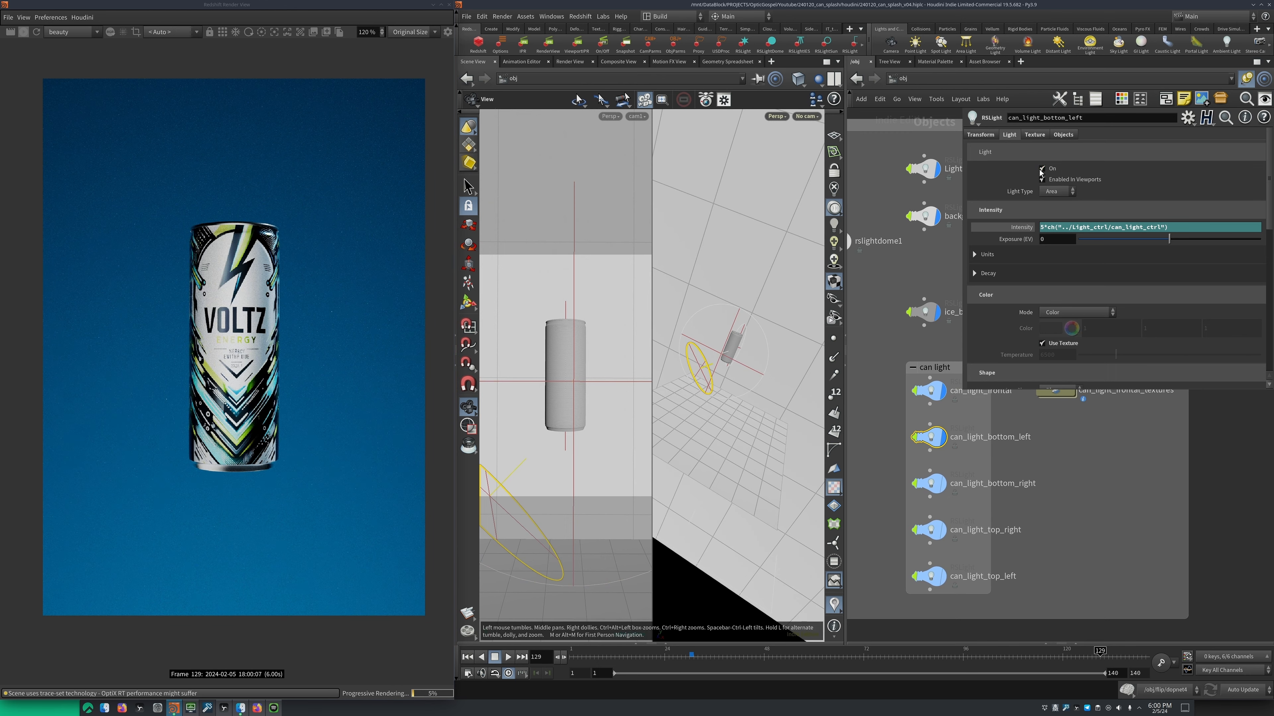
pyautogui.moveTo(948, 490); pyautogui.dragTo(960, 476, button='middle')
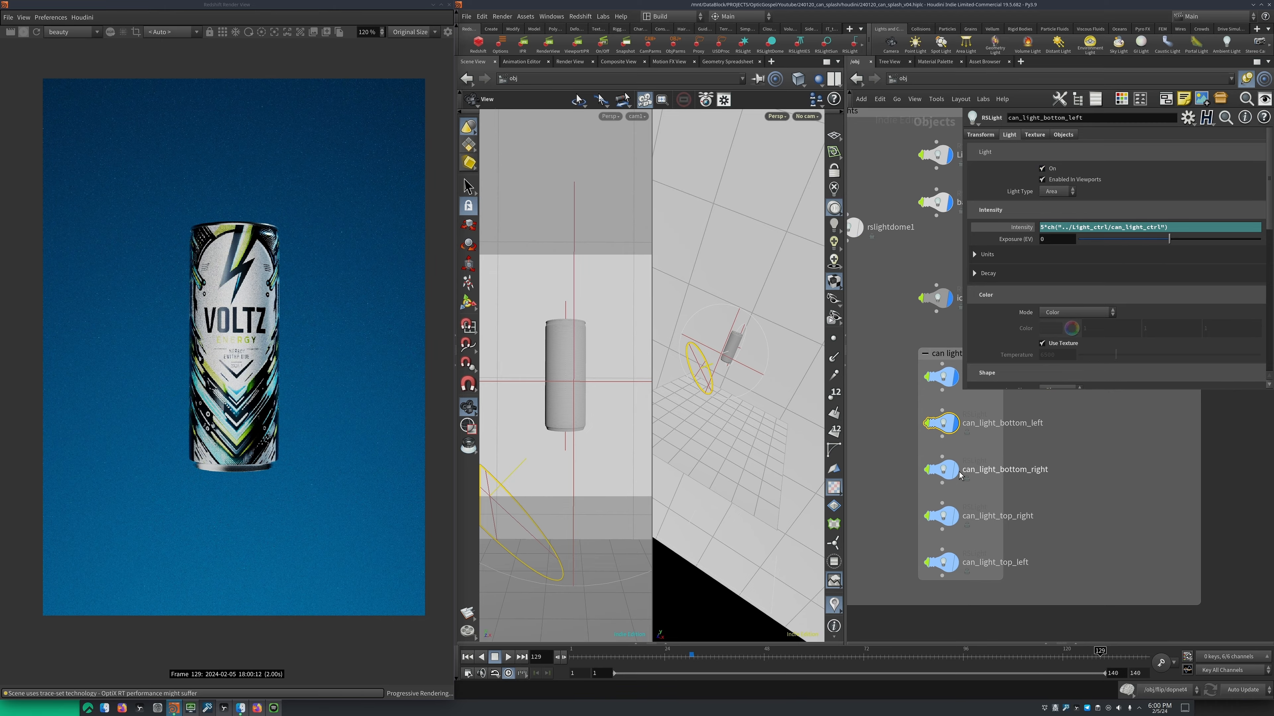
pyautogui.click(959, 476)
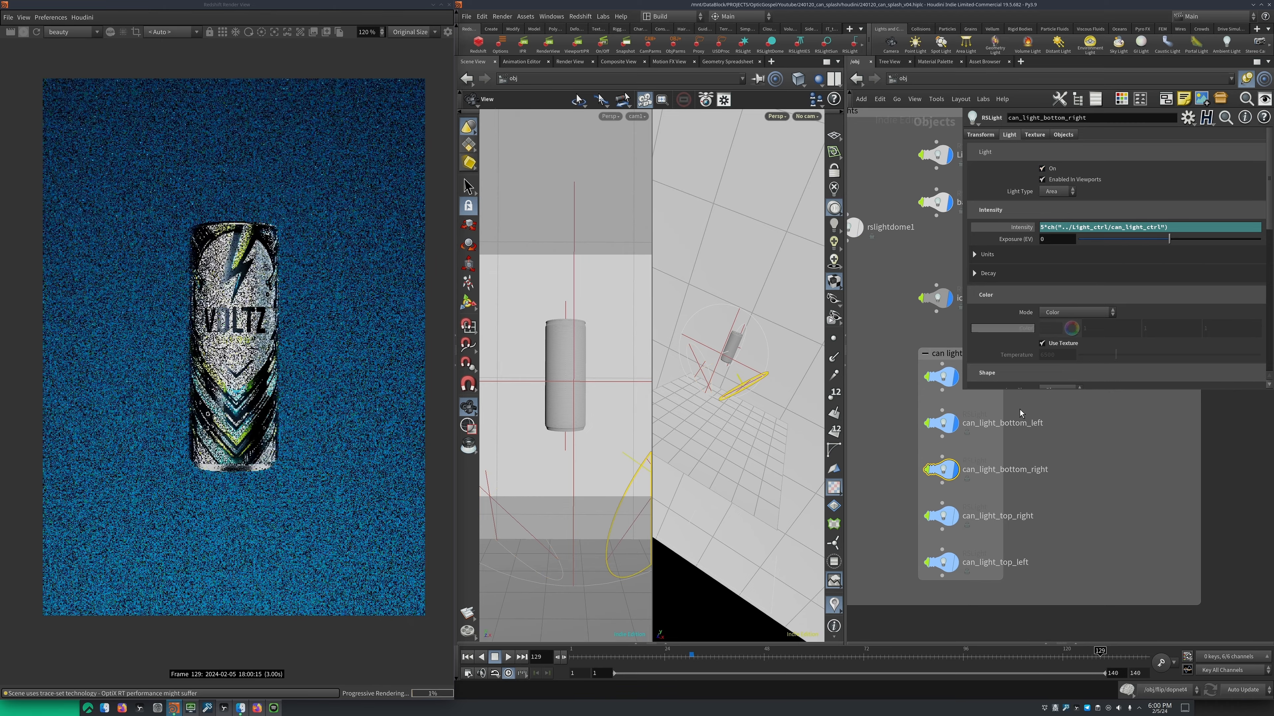
# Turn on the can_light_top_right and can_light_top_left lights
pyautogui.moveTo(953, 522); pyautogui.dragTo(955, 464, button='middle')
pyautogui.click(955, 463)
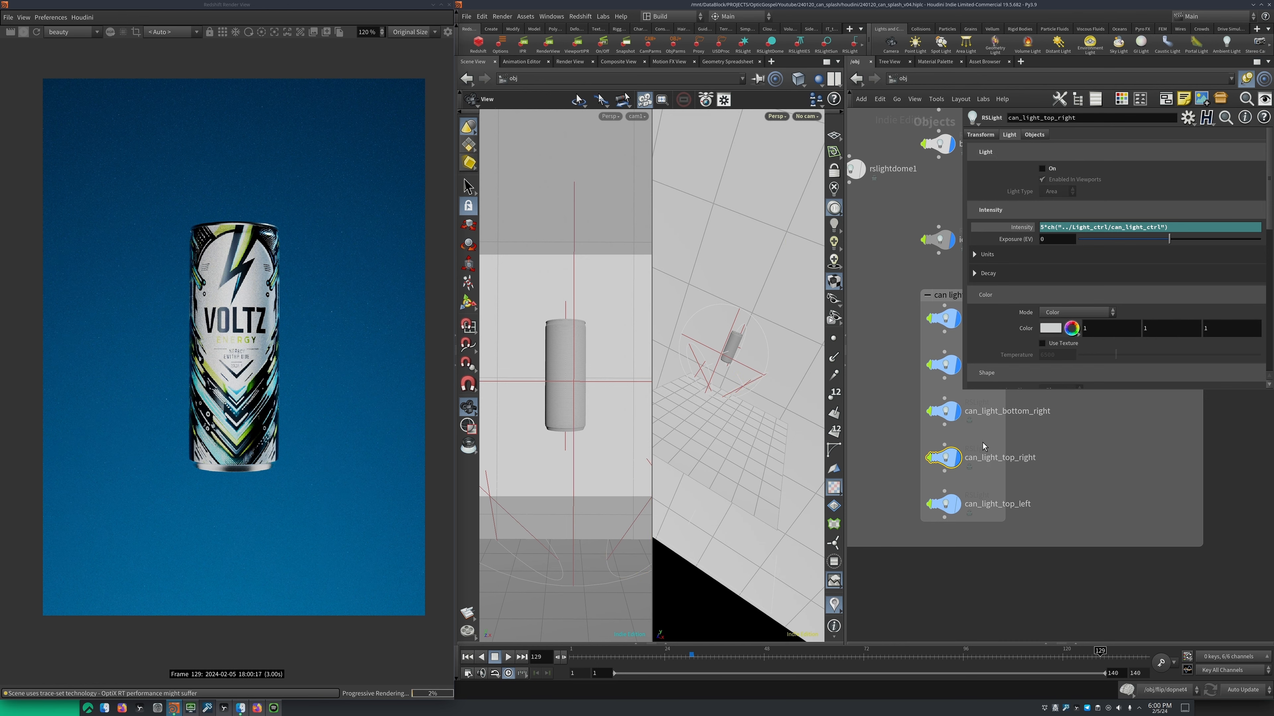
pyautogui.moveTo(736, 329); pyautogui.dragTo(731, 327)
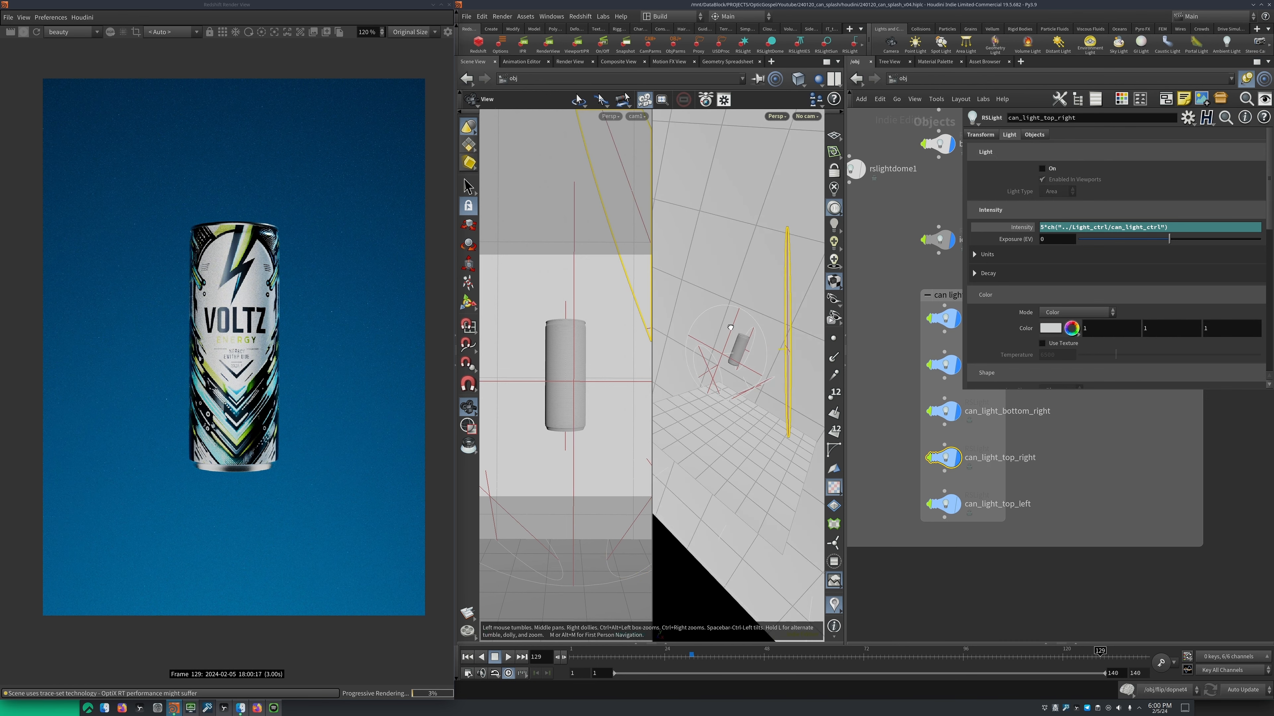
pyautogui.click(1050, 169)
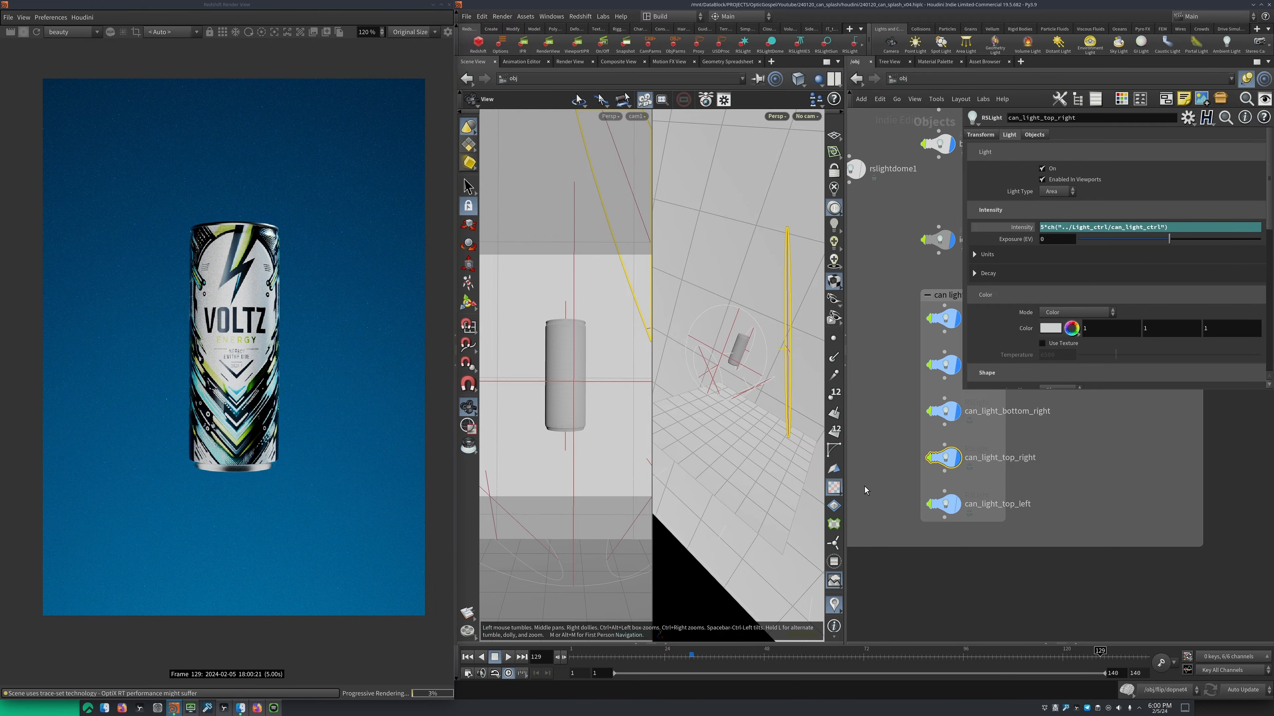
pyautogui.moveTo(894, 486); pyautogui.dragTo(886, 473, button='middle')
pyautogui.moveTo(886, 473); pyautogui.dragTo(978, 513)
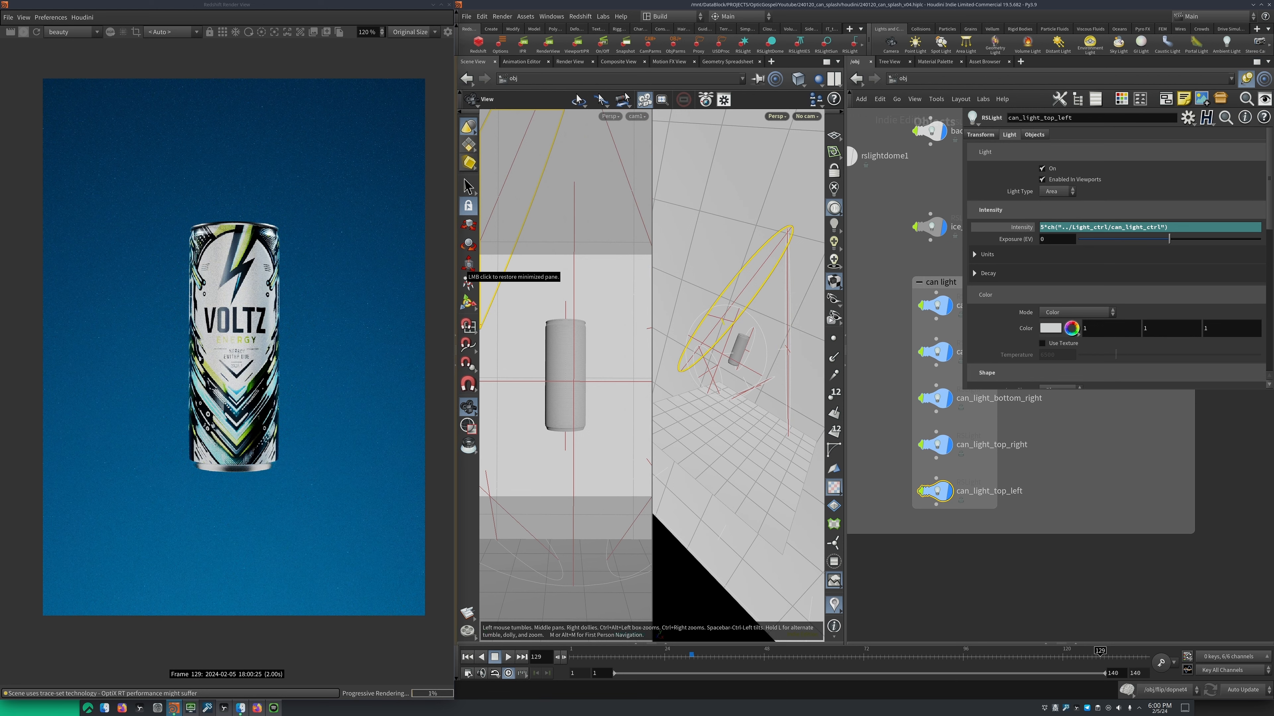
# Check the Light_ctrl null's parameters and add a new Null node outside the lights network box
pyautogui.scroll(-8, 975, 525)
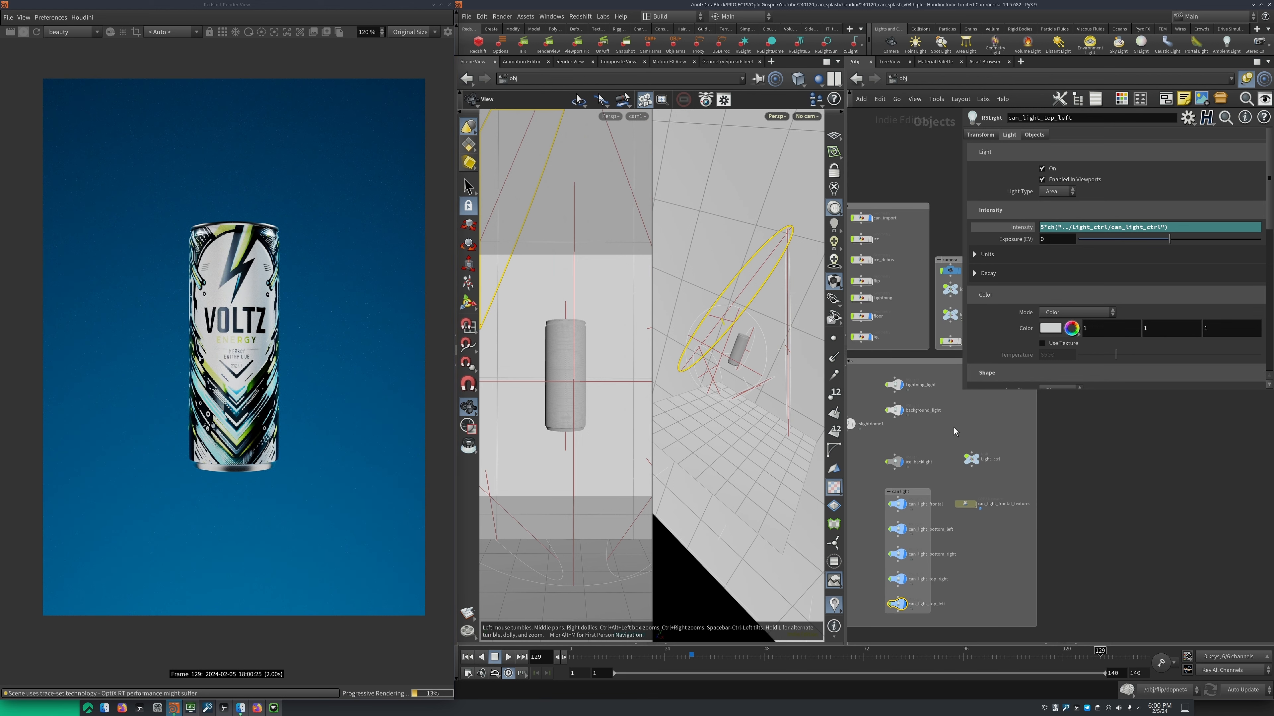
pyautogui.click(971, 459)
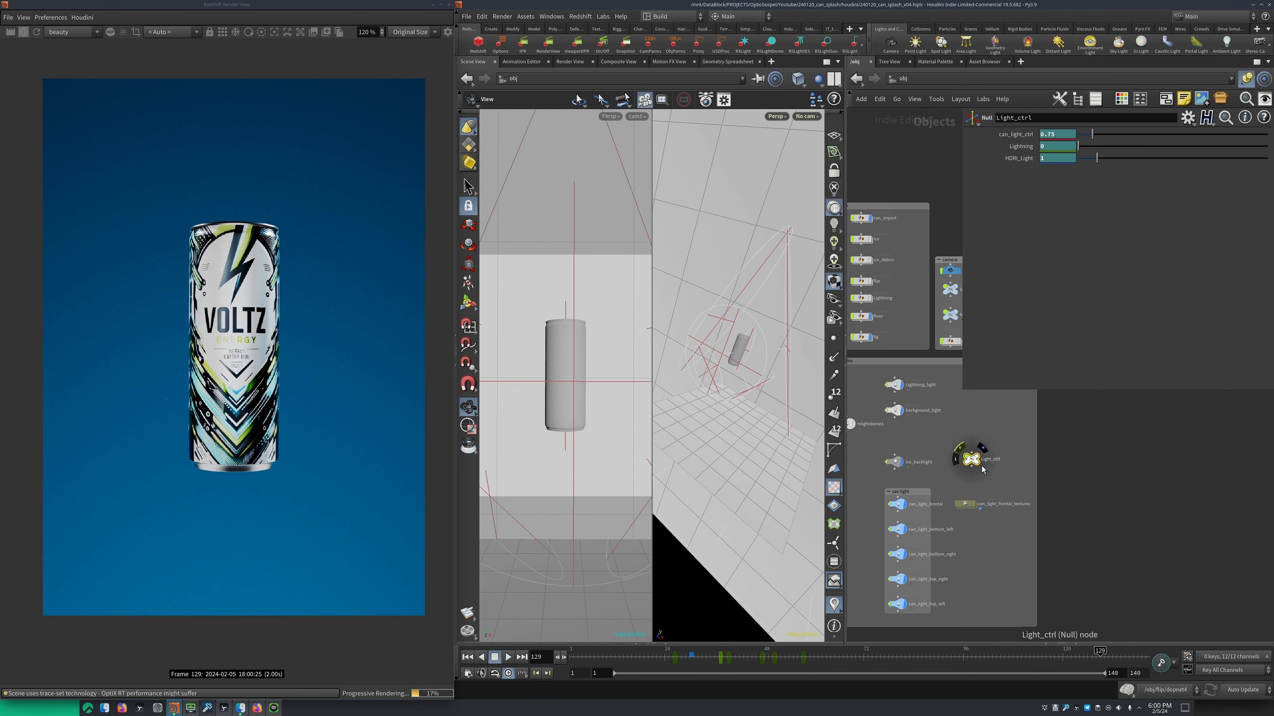
pyautogui.press('Tab')
pyautogui.write('n')
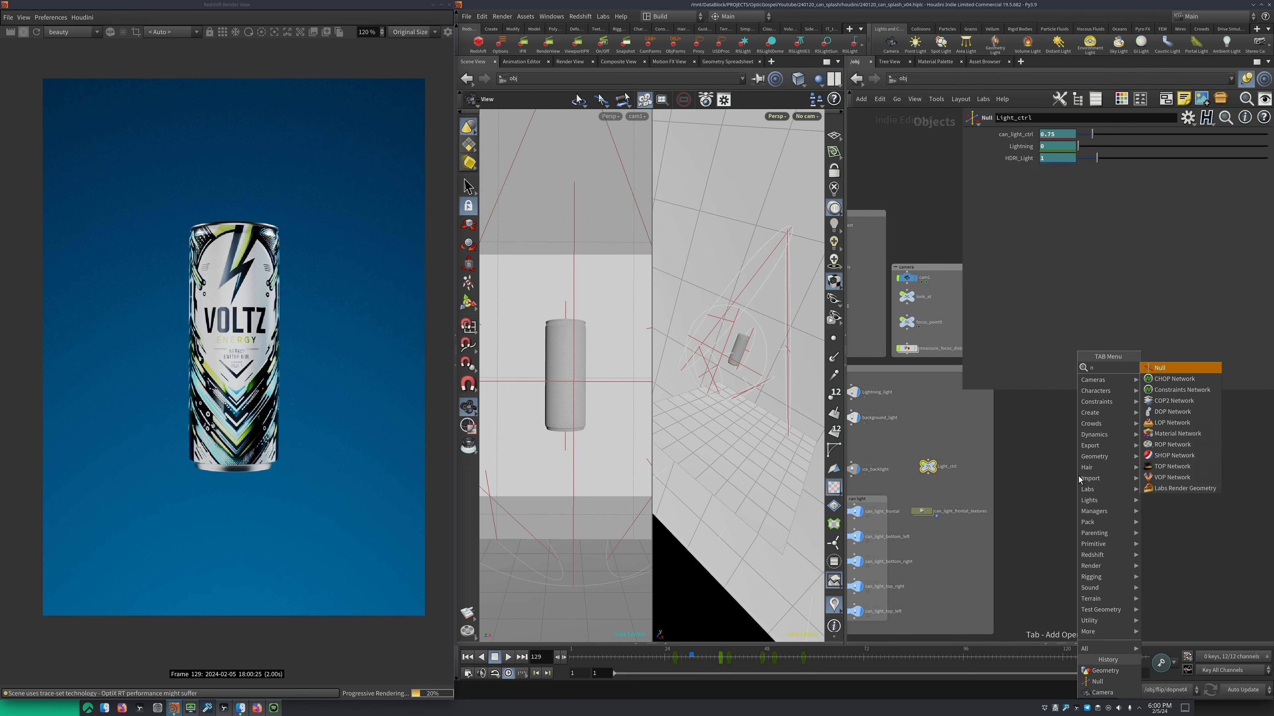
pyautogui.press('Return')
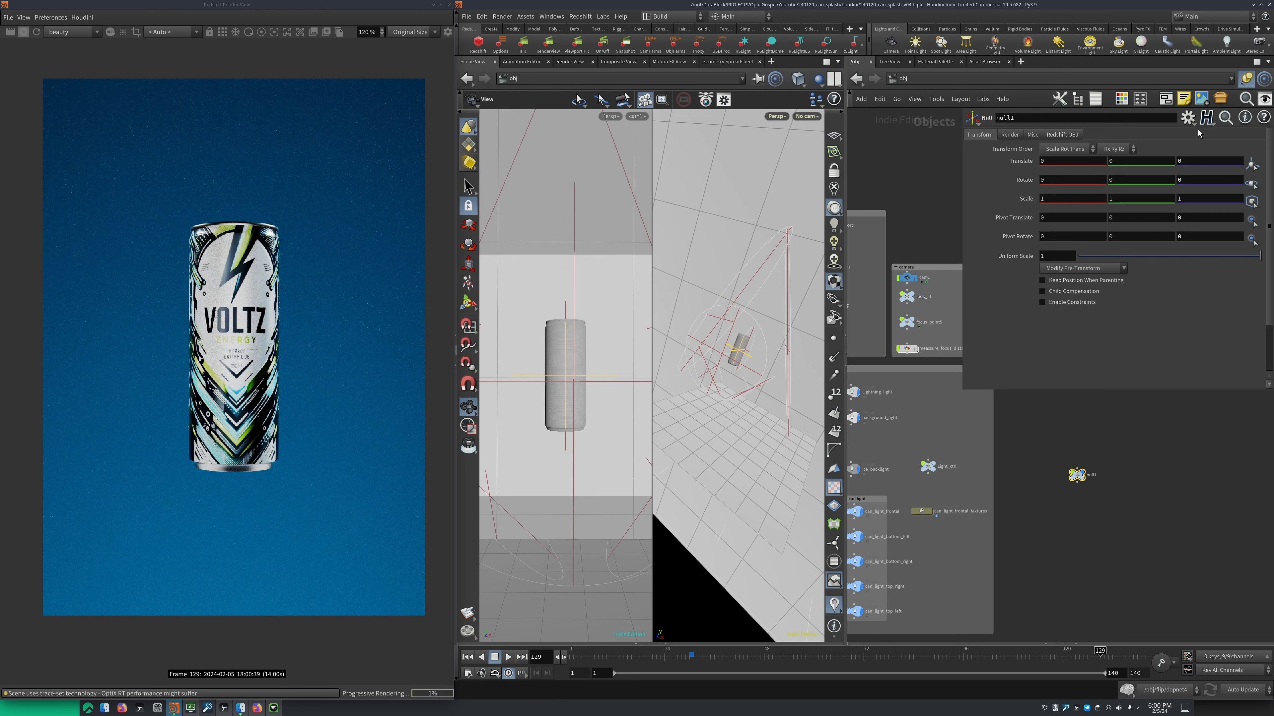
# Open null1's parameter interface for editing and make all its existing parameters invisible
pyautogui.click(1187, 118)
pyautogui.click(1133, 131)
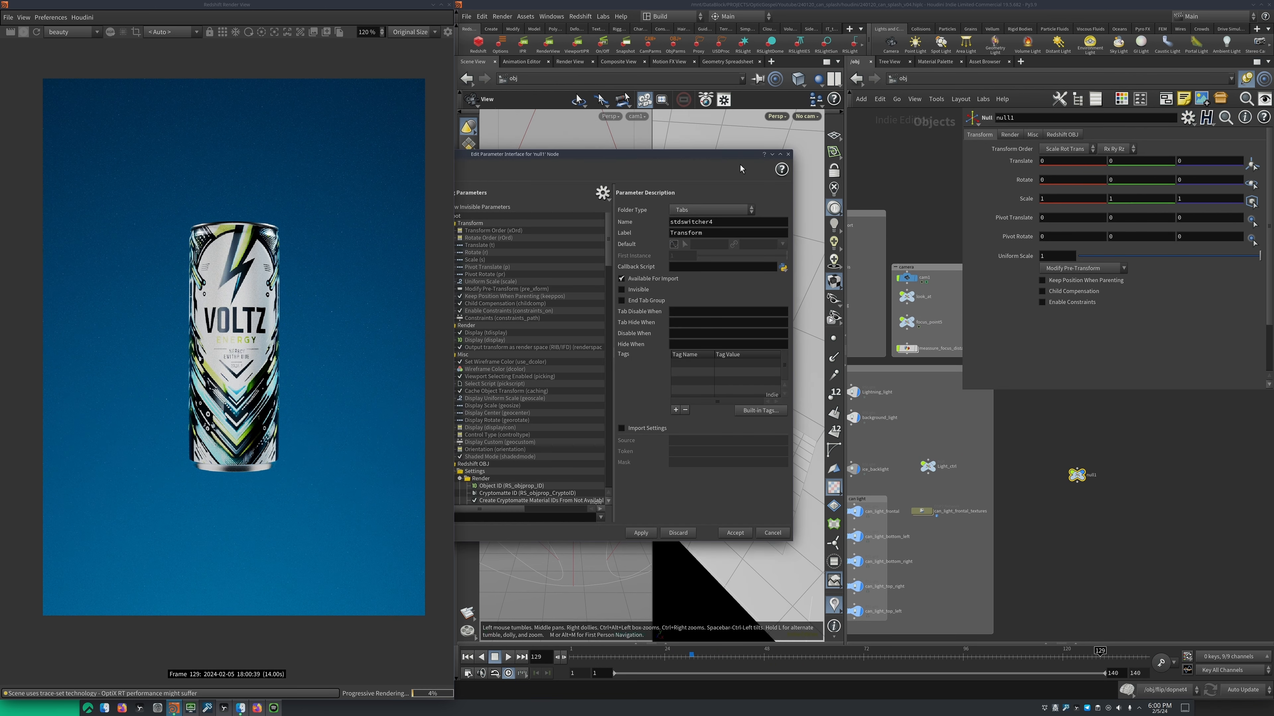
pyautogui.moveTo(596, 151); pyautogui.dragTo(766, 143)
pyautogui.click(655, 264)
pyautogui.hotkey('ctrl', 'a')
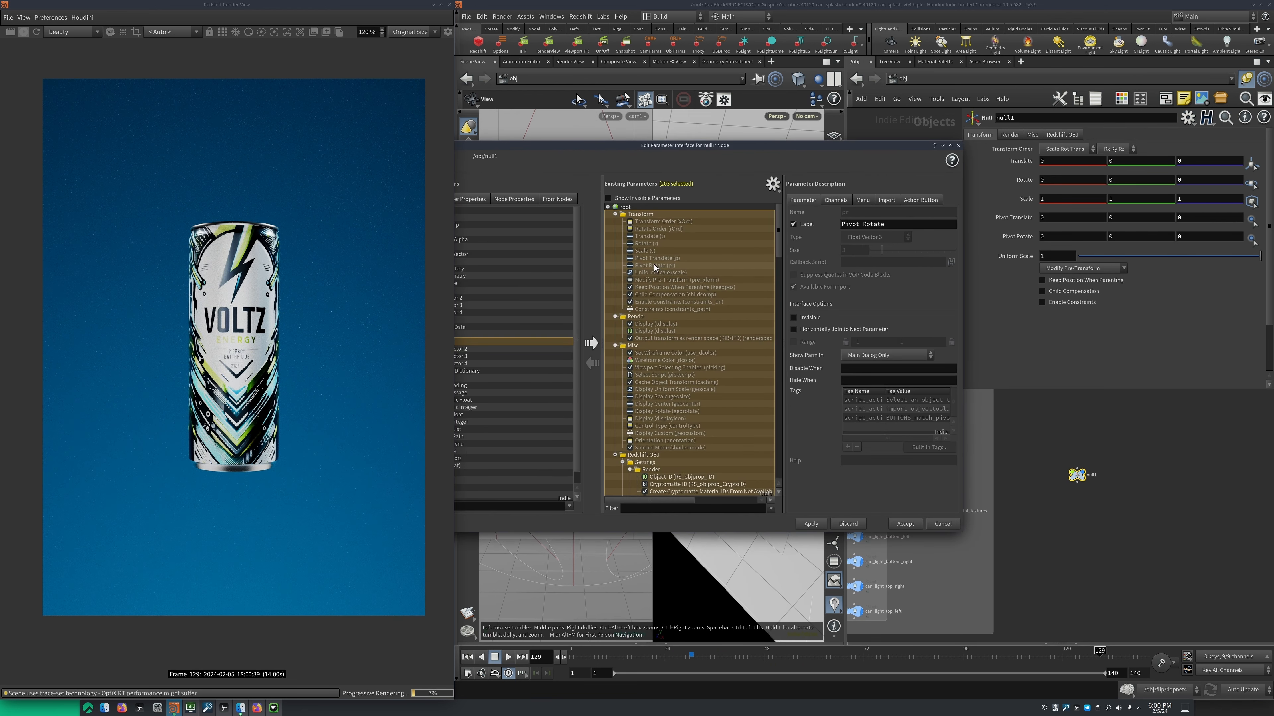
pyautogui.click(811, 317)
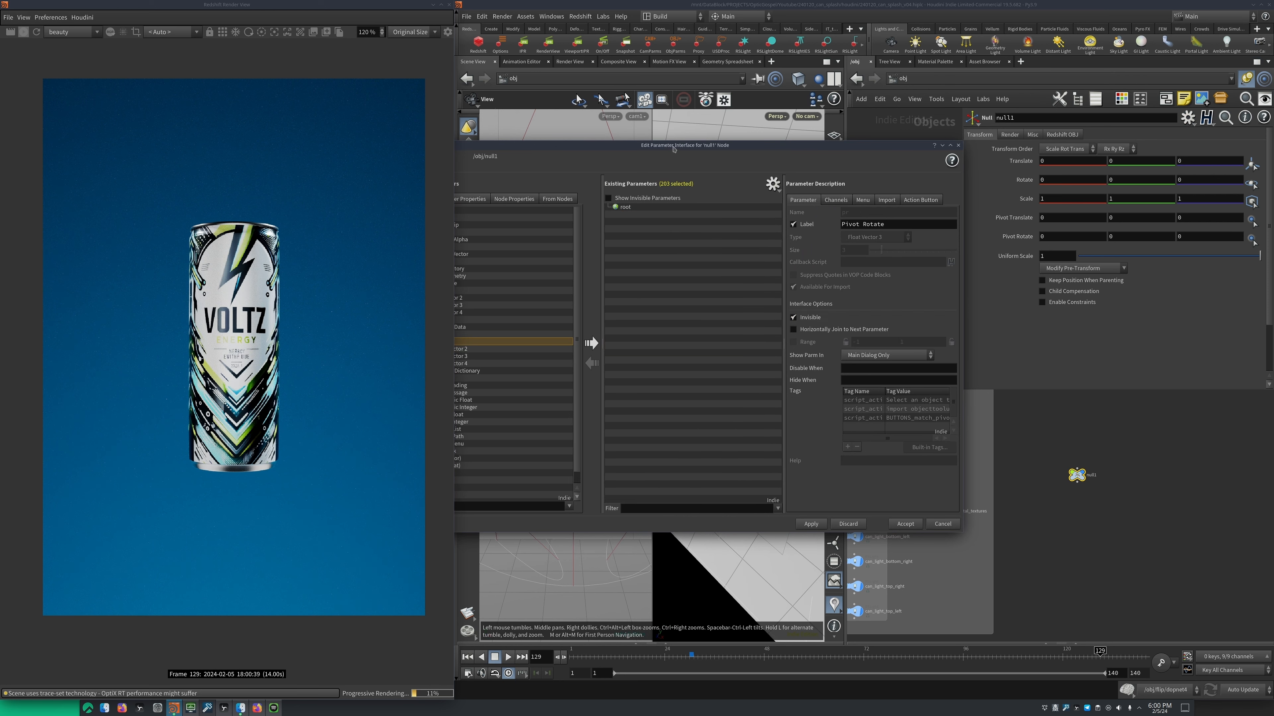
# Add three Float parameters to null1, apply the interface changes and close the parameter editor
pyautogui.moveTo(673, 149); pyautogui.dragTo(792, 152)
pyautogui.moveTo(553, 293); pyautogui.dragTo(730, 279)
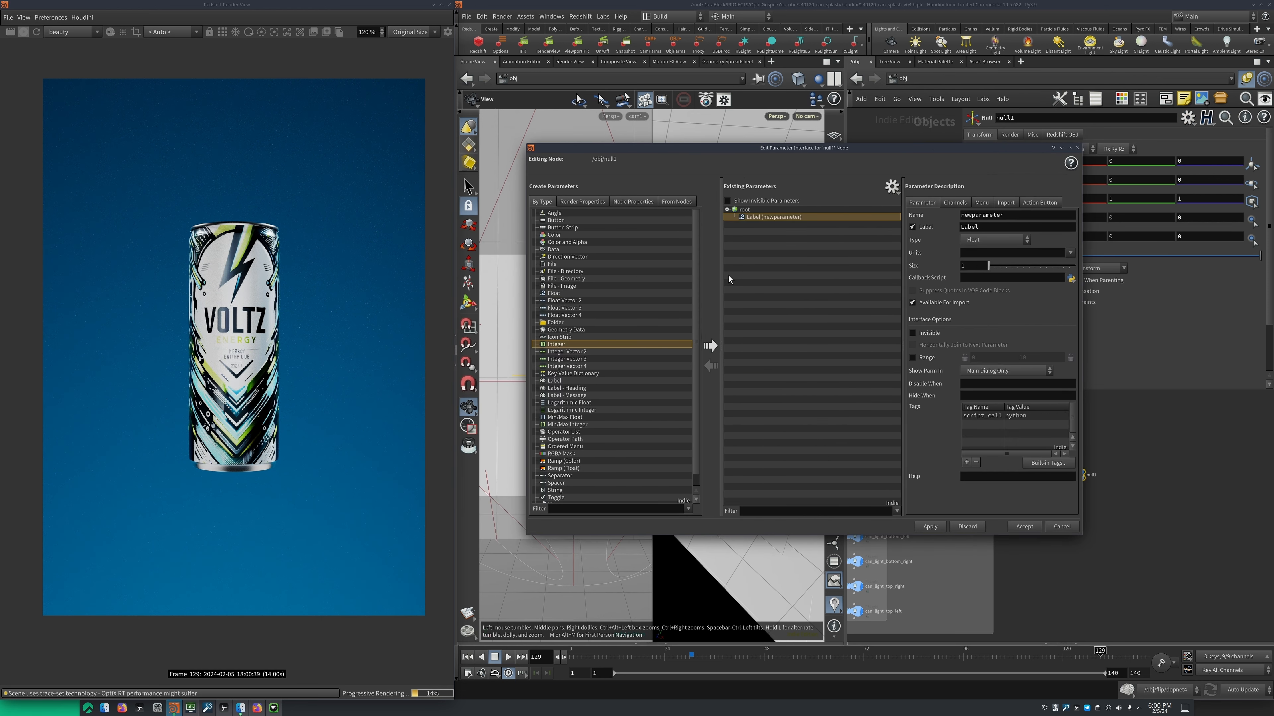
pyautogui.moveTo(556, 292); pyautogui.dragTo(742, 276)
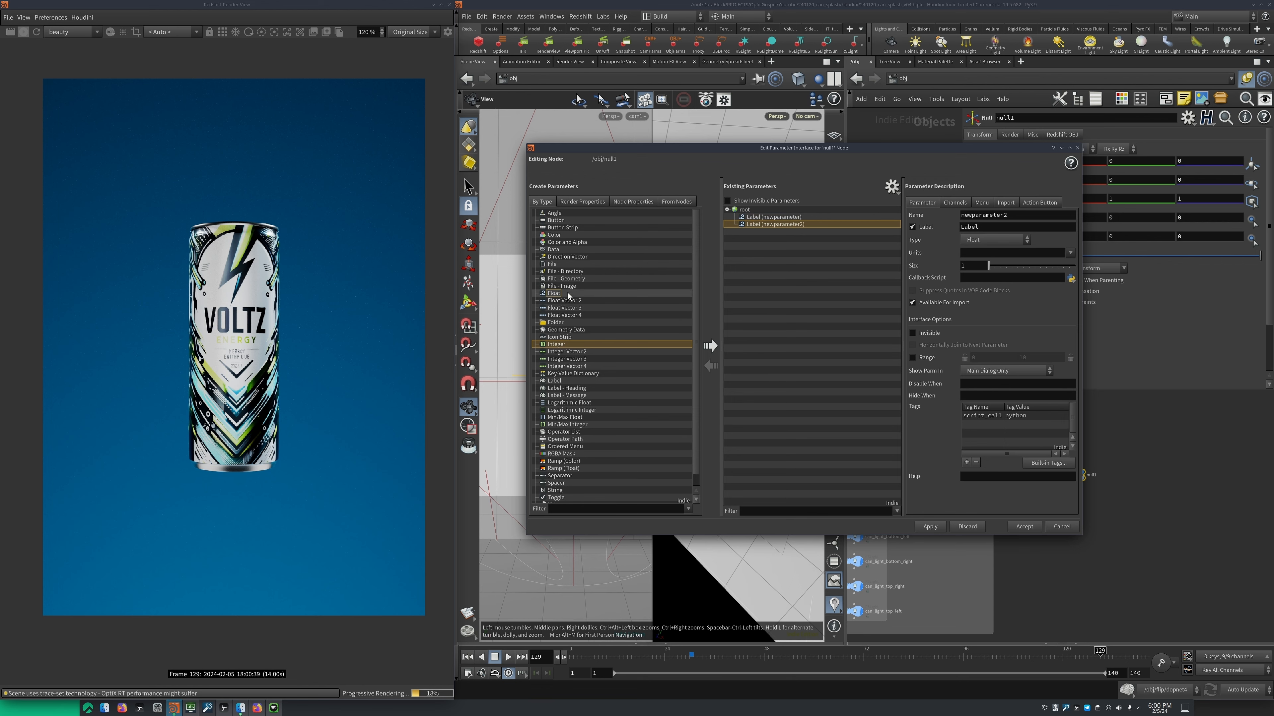
pyautogui.moveTo(568, 294); pyautogui.dragTo(792, 261)
pyautogui.click(922, 529)
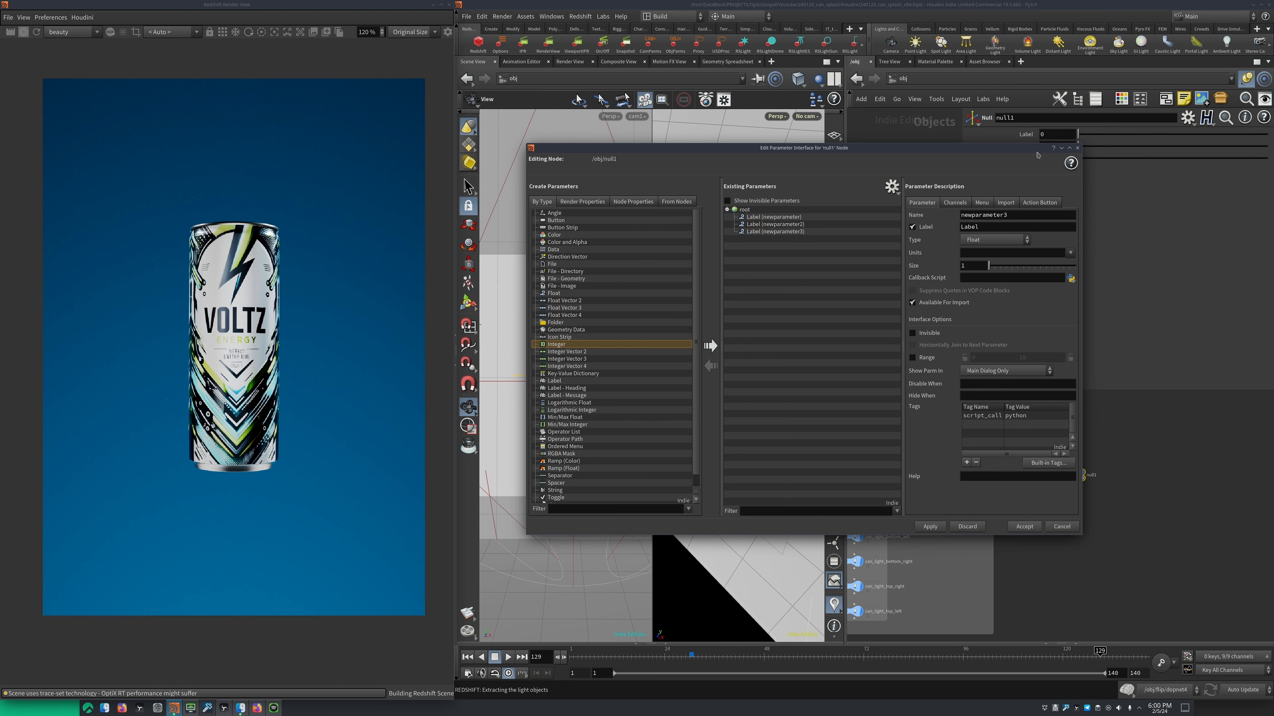
pyautogui.click(1077, 147)
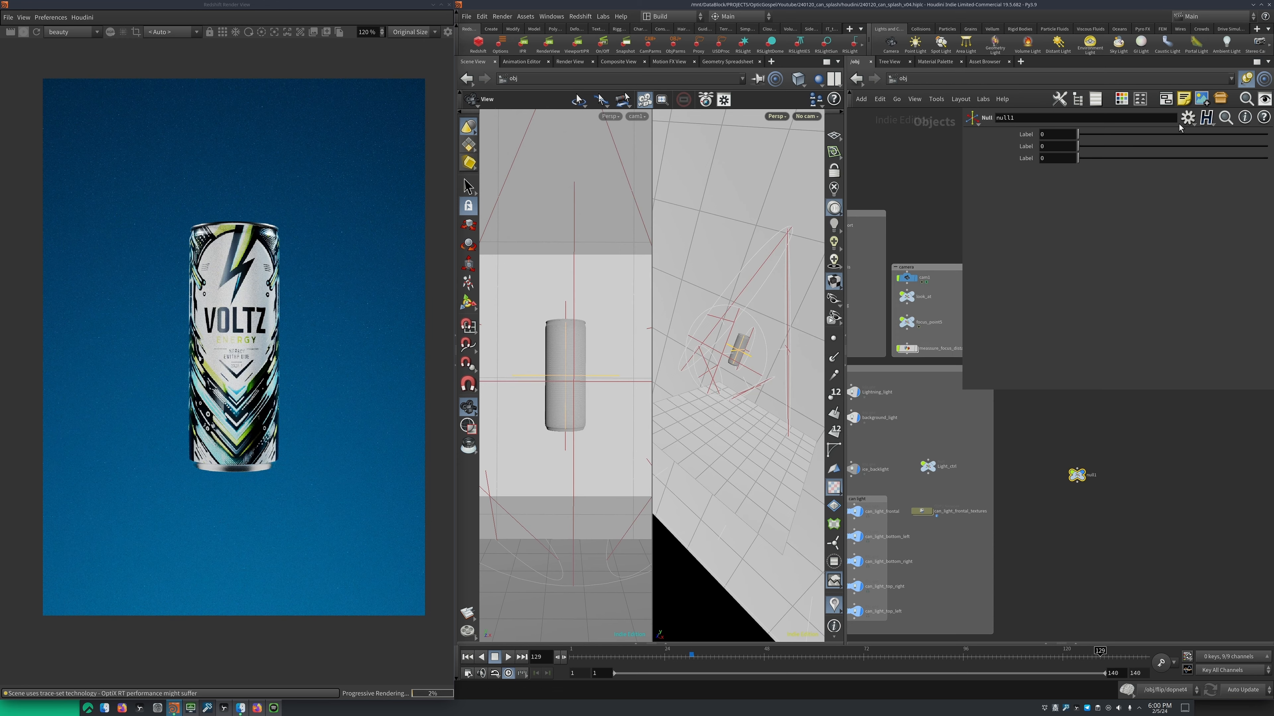
# Give null1's first Float parameter the name and label Light_ctrl_1, apply the change and close the parameter editor
pyautogui.click(1186, 119)
pyautogui.click(1135, 140)
pyautogui.moveTo(929, 141); pyautogui.dragTo(852, 153)
pyautogui.click(727, 224)
pyautogui.moveTo(943, 221); pyautogui.dragTo(842, 220)
pyautogui.write('sa')
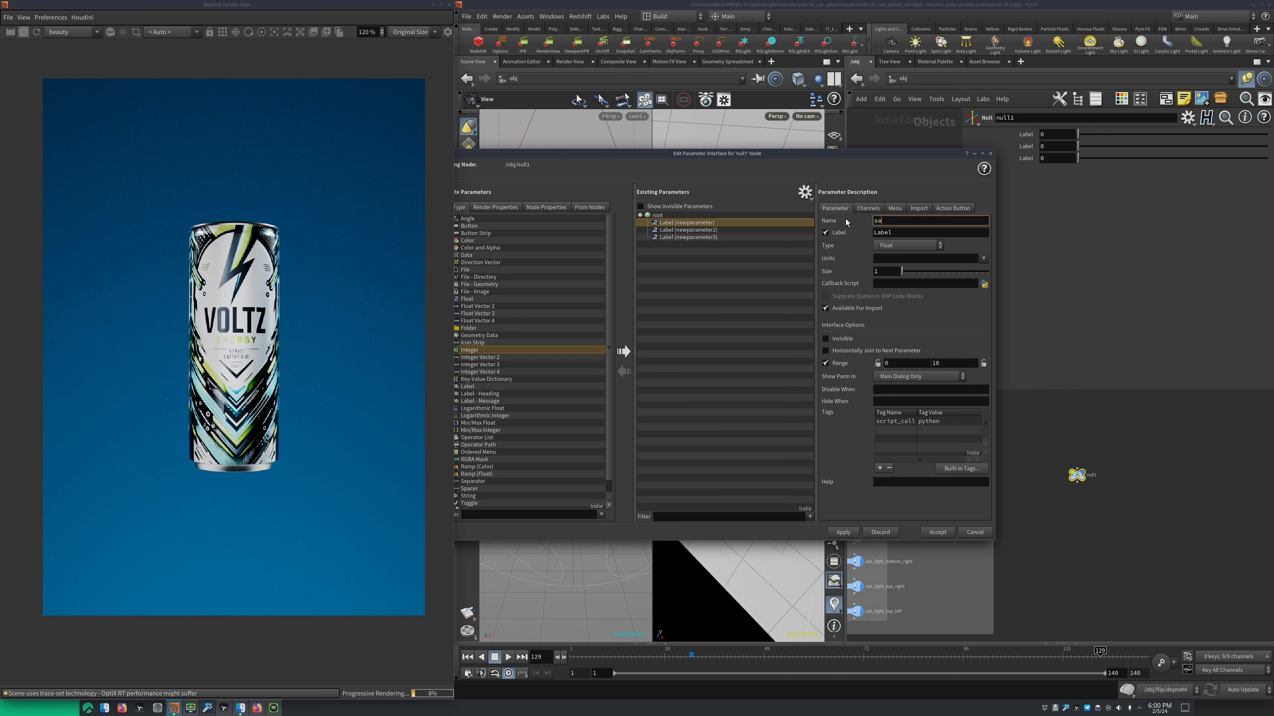
pyautogui.press('BackSpace')
pyautogui.press('BackSpace')
pyautogui.write('L')
pyautogui.press('Return')
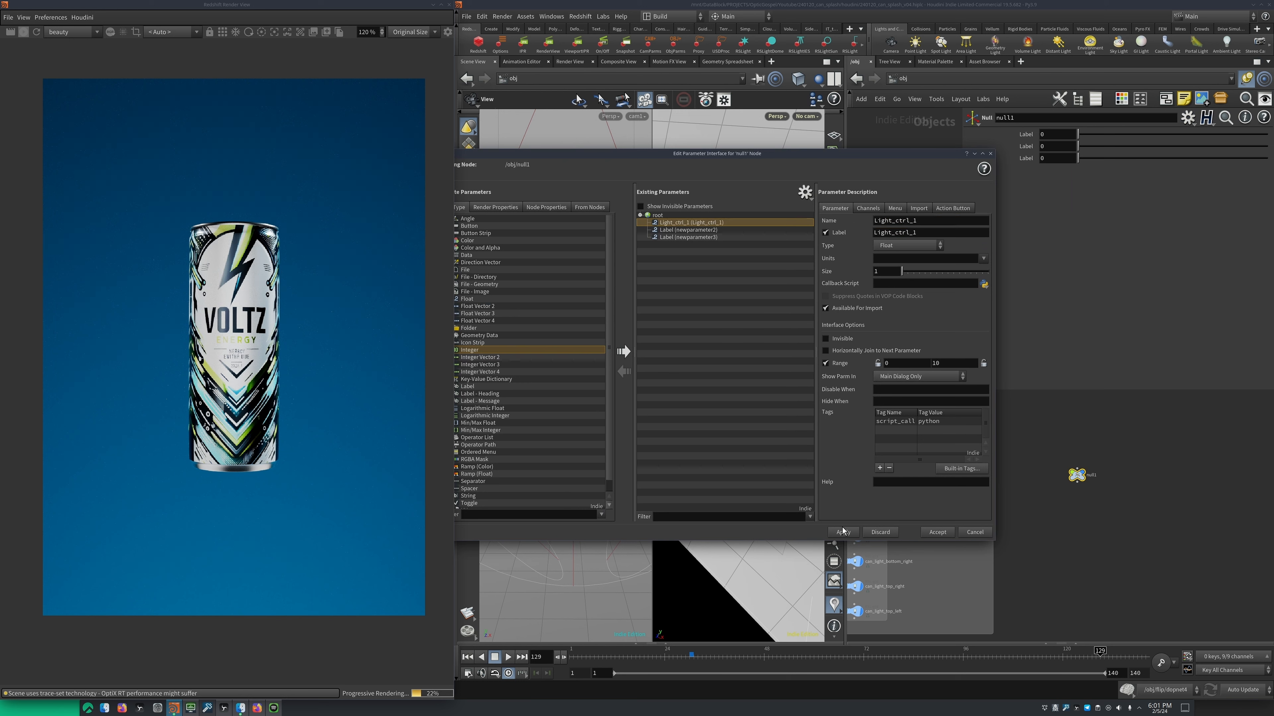
pyautogui.click(880, 532)
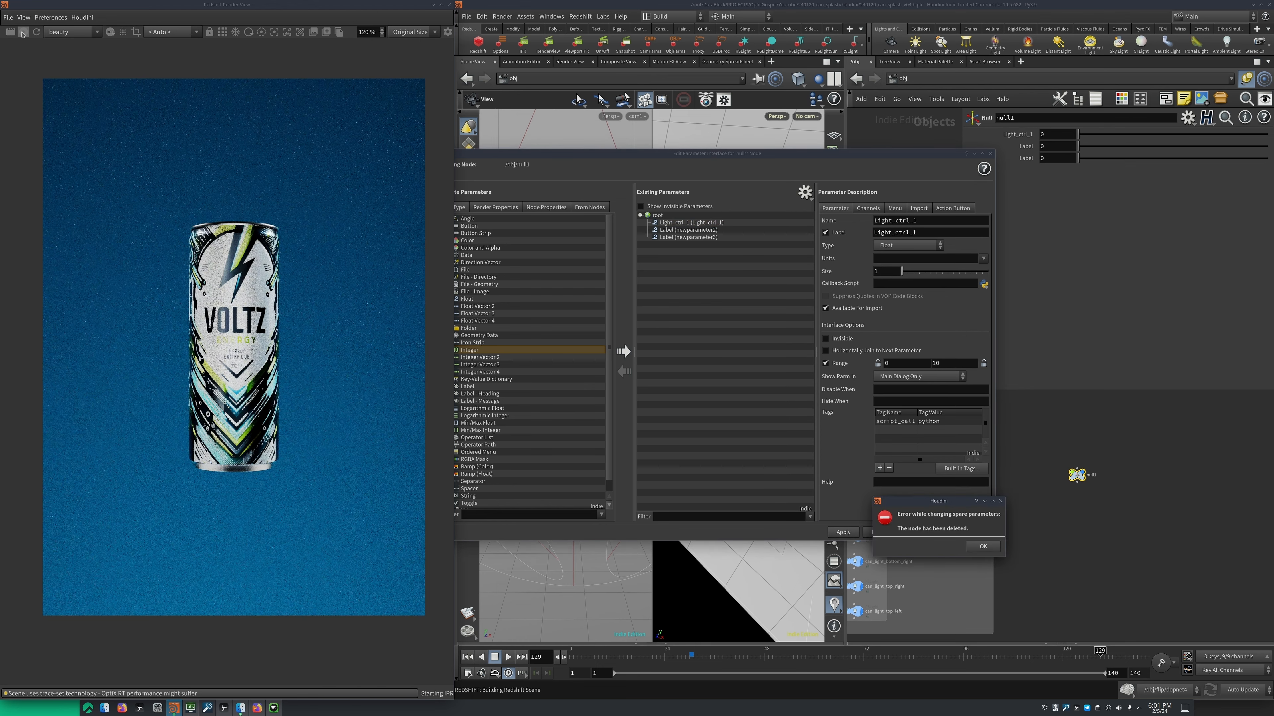
pyautogui.click(983, 546)
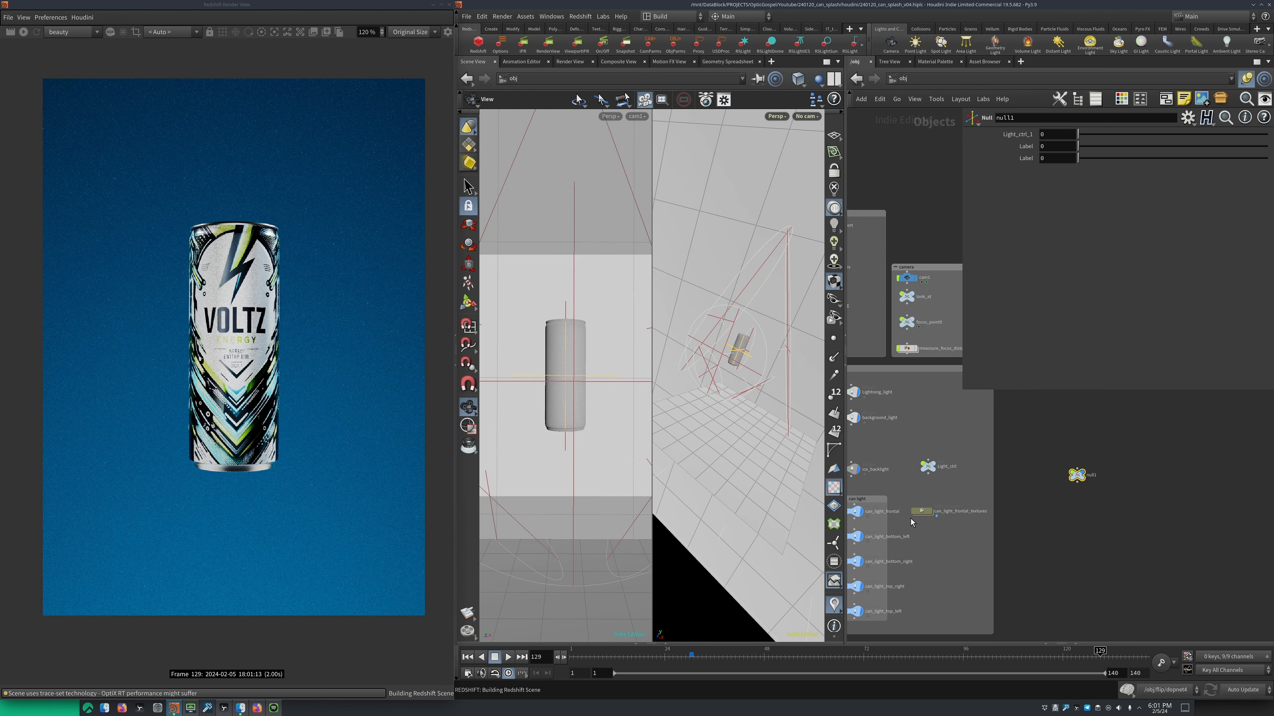
# Copy null1's Light_ctrl_1 parameter, paste it as a relative reference into Lightning_light's intensity, and set Light_ctrl_1 to 2.35
pyautogui.moveTo(1088, 461); pyautogui.dragTo(1056, 473, button='middle')
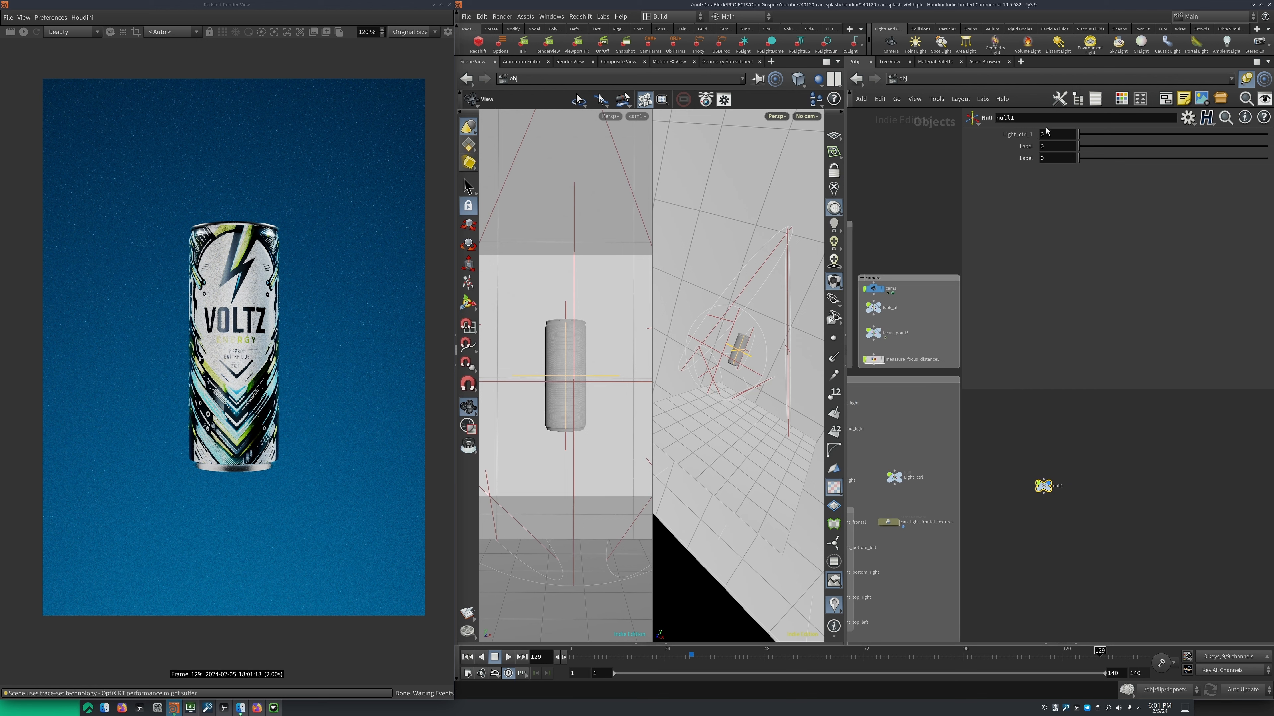
pyautogui.rightClick(1021, 134)
pyautogui.click(1060, 214)
pyautogui.moveTo(998, 409); pyautogui.dragTo(1108, 413, button='middle')
pyautogui.moveTo(965, 456); pyautogui.dragTo(985, 467, button='middle')
pyautogui.click(962, 421)
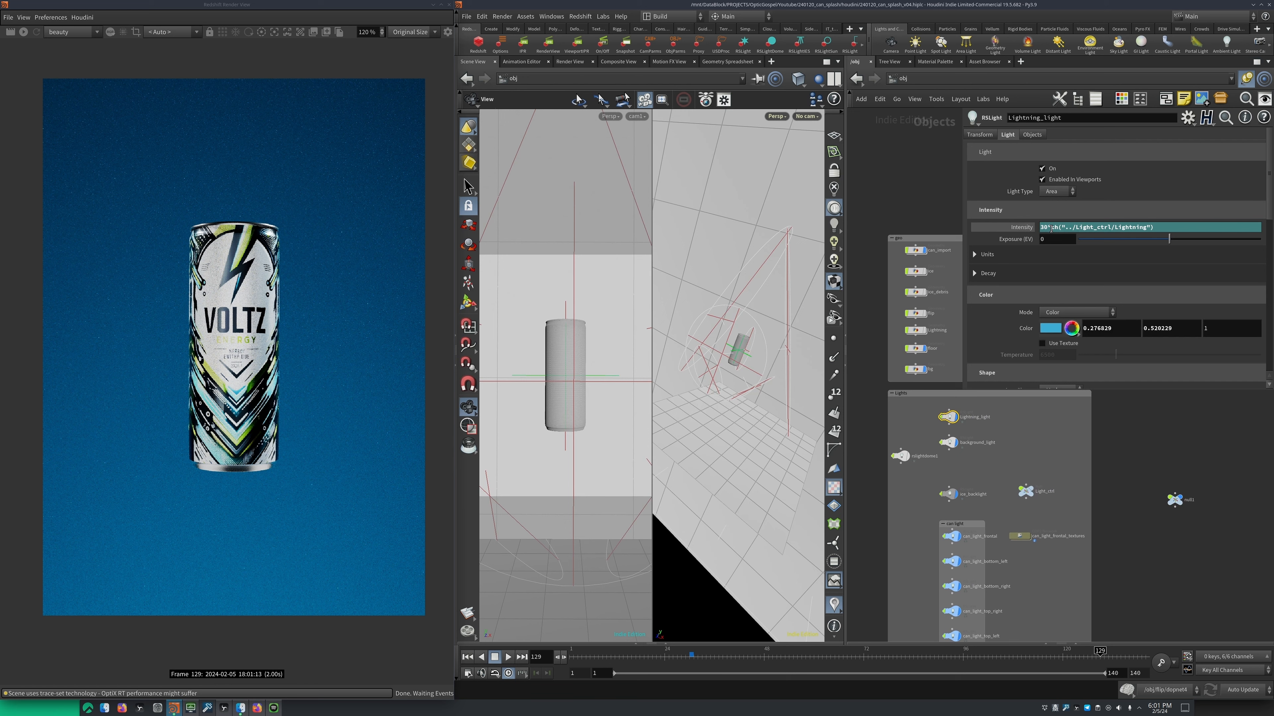
pyautogui.moveTo(1049, 228); pyautogui.dragTo(1222, 226)
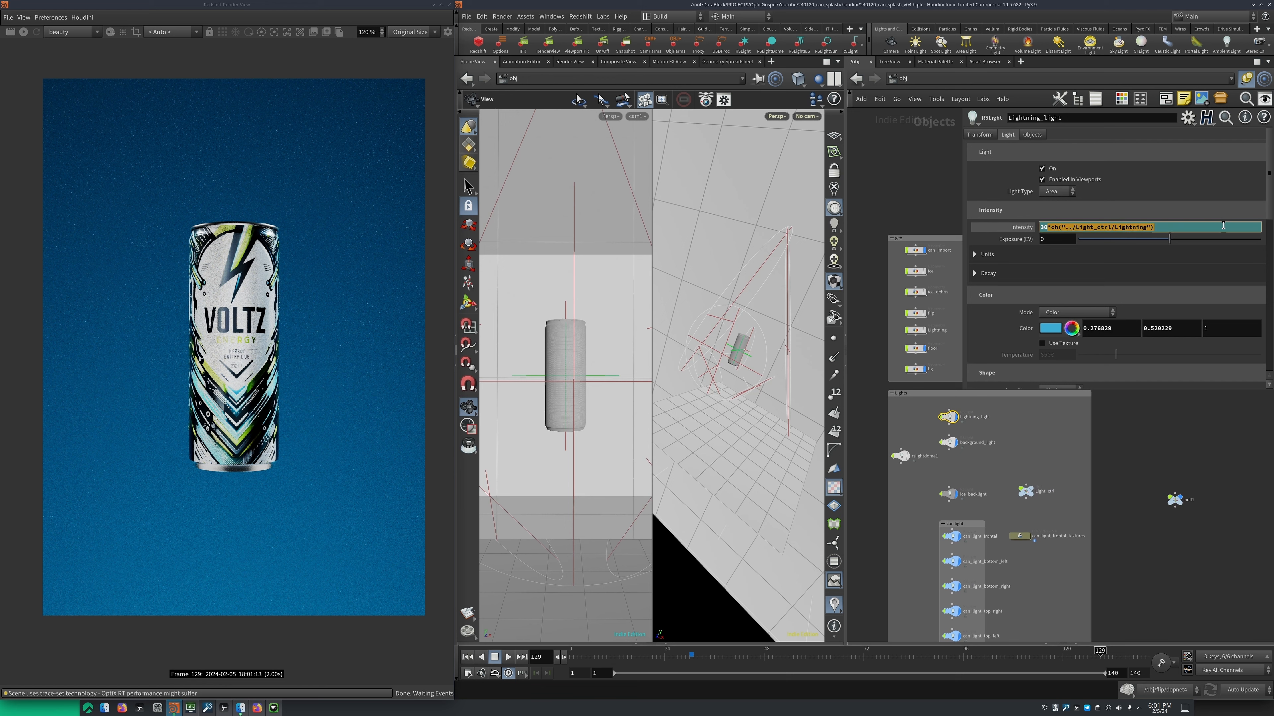
pyautogui.rightClick(1131, 228)
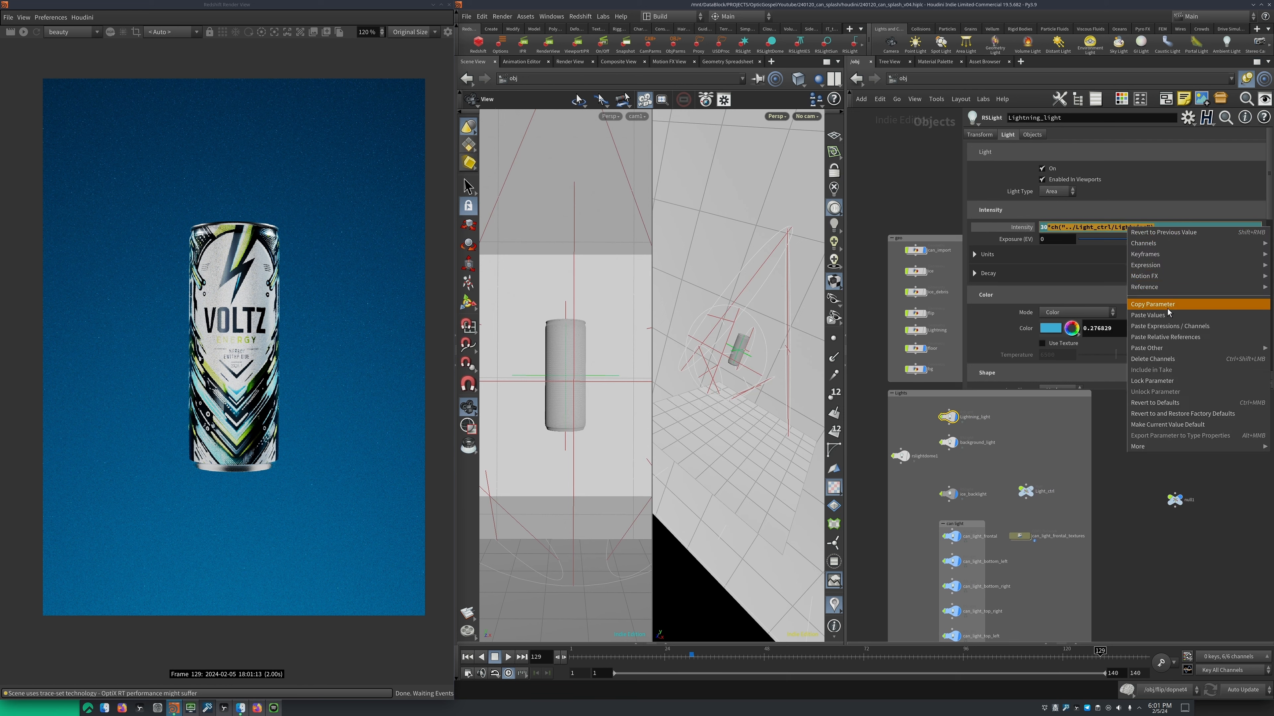
pyautogui.click(1171, 337)
pyautogui.click(1174, 499)
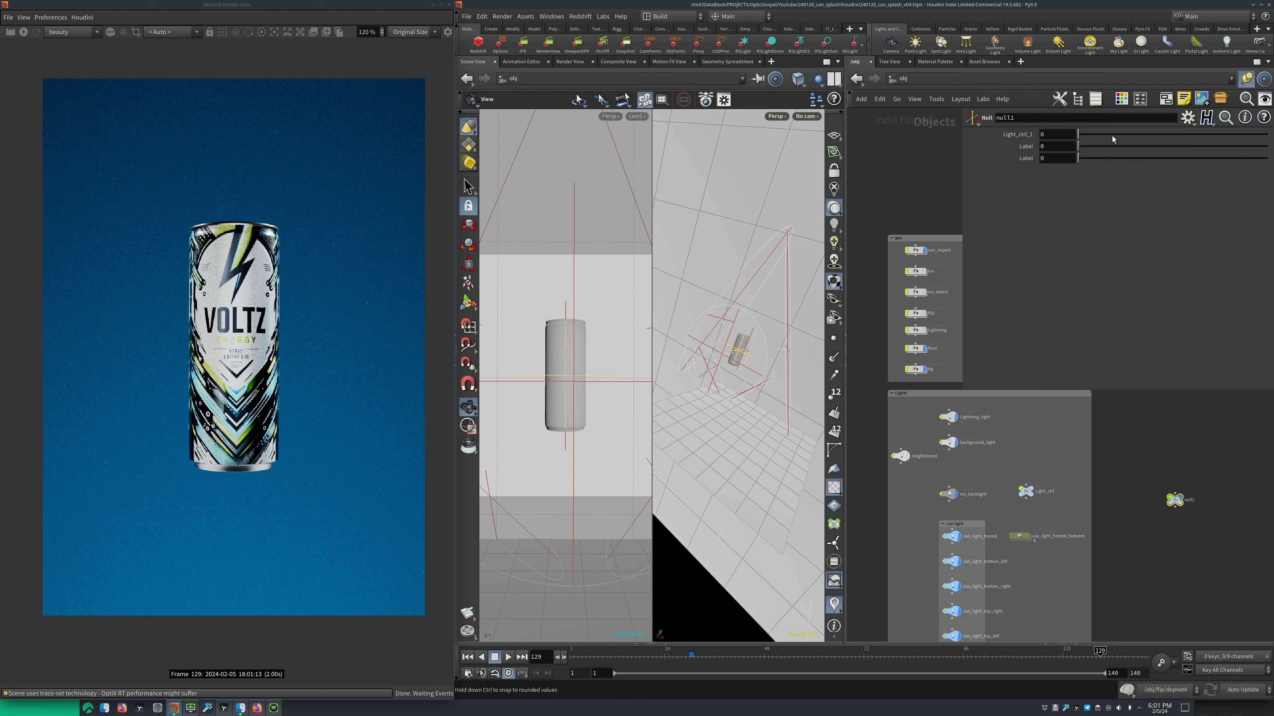
# Review Light_ctrl's parameters and the intensity expression shared by the five lights in the can light box
pyautogui.click(1025, 492)
pyautogui.moveTo(988, 447); pyautogui.dragTo(970, 394, button='middle')
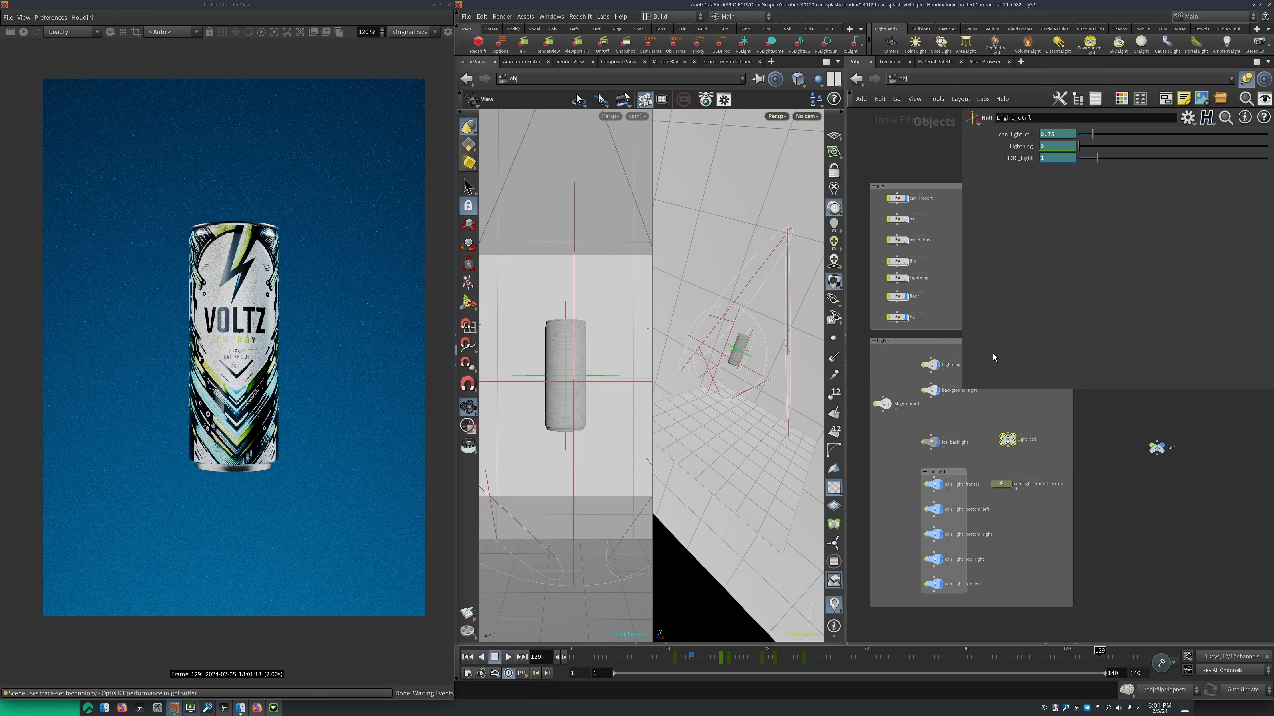
pyautogui.scroll(-2, 934, 322)
pyautogui.moveTo(927, 474); pyautogui.dragTo(972, 553)
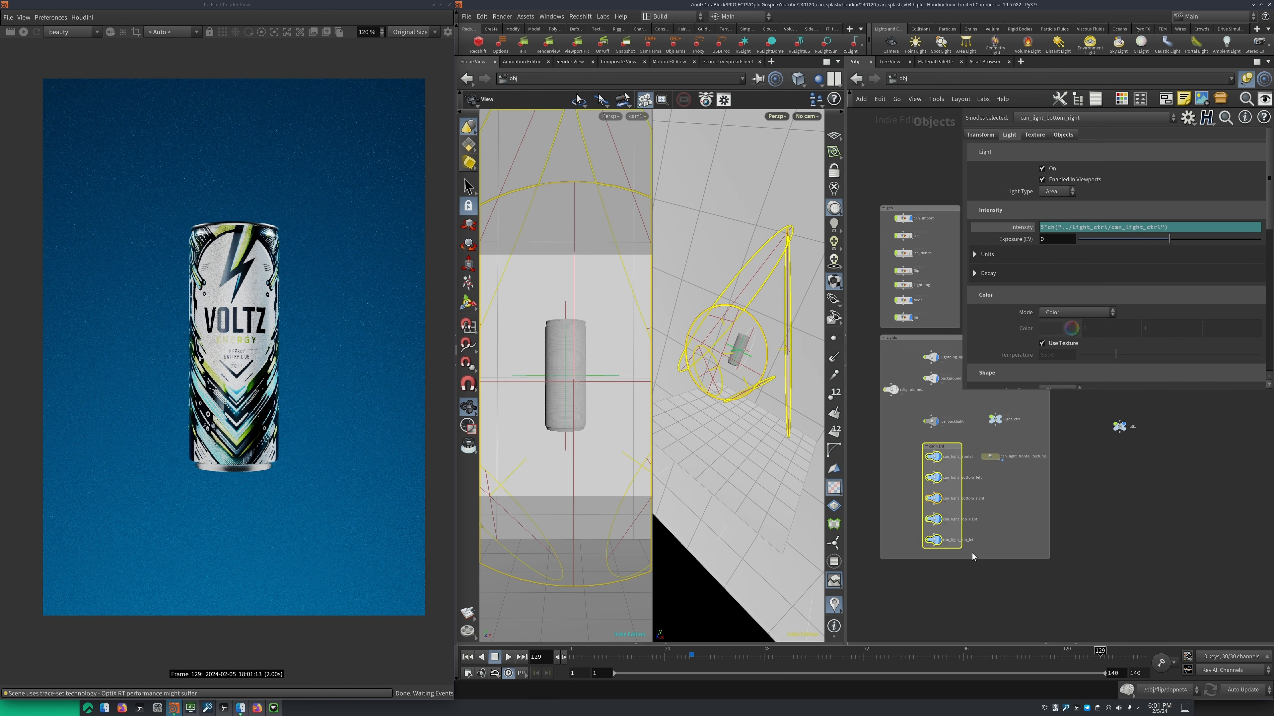
pyautogui.moveTo(976, 408); pyautogui.dragTo(976, 438, button='middle')
# Inspect the animation curve of Light_ctrl's can_light_ctrl parameter in the Animation Editor and close it
pyautogui.click(989, 443)
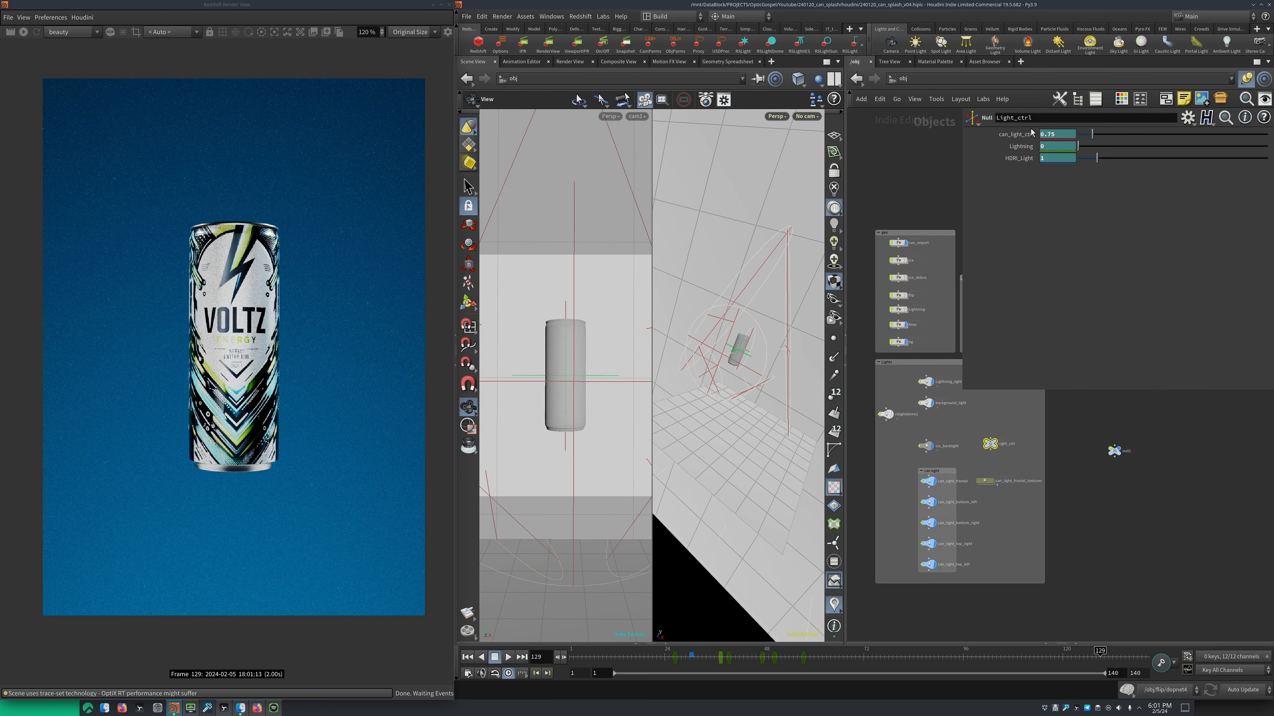
pyautogui.keyDown('shift'); pyautogui.click(1060, 134); pyautogui.keyUp('shift')
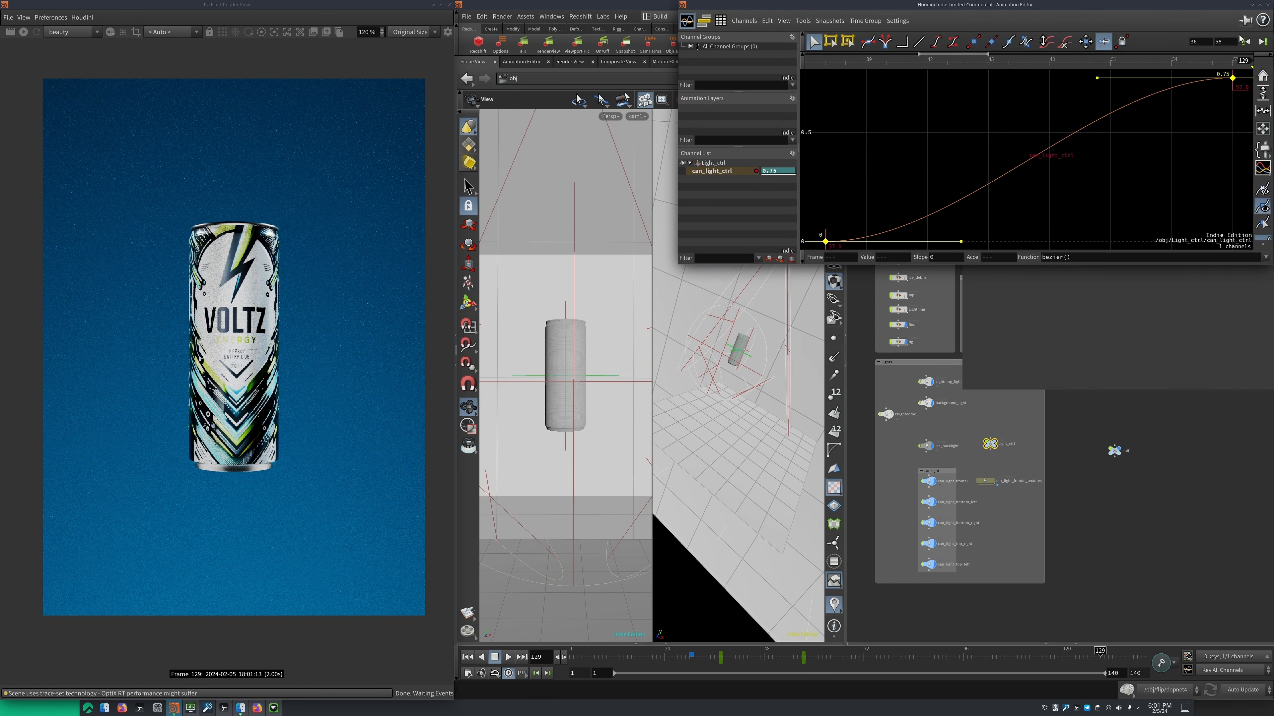
pyautogui.moveTo(1263, 7); pyautogui.dragTo(1177, 73)
pyautogui.click(1181, 71)
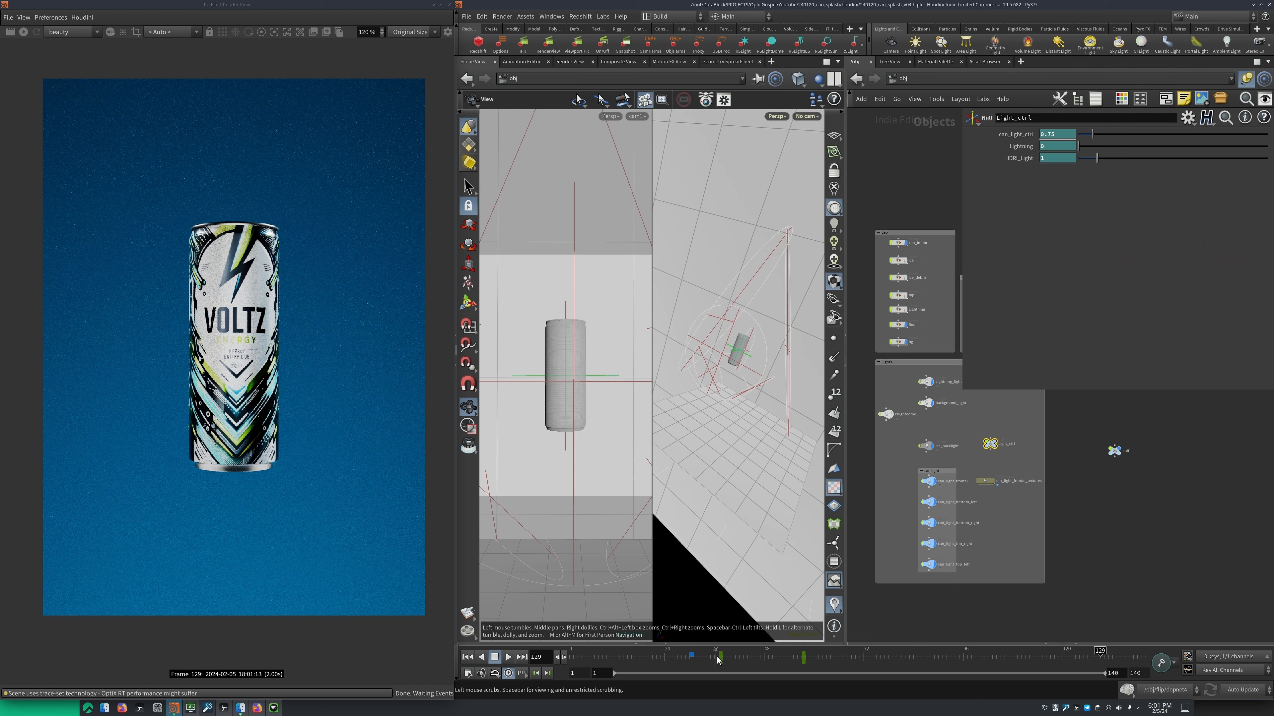
pyautogui.moveTo(909, 477); pyautogui.dragTo(899, 446, button='middle')
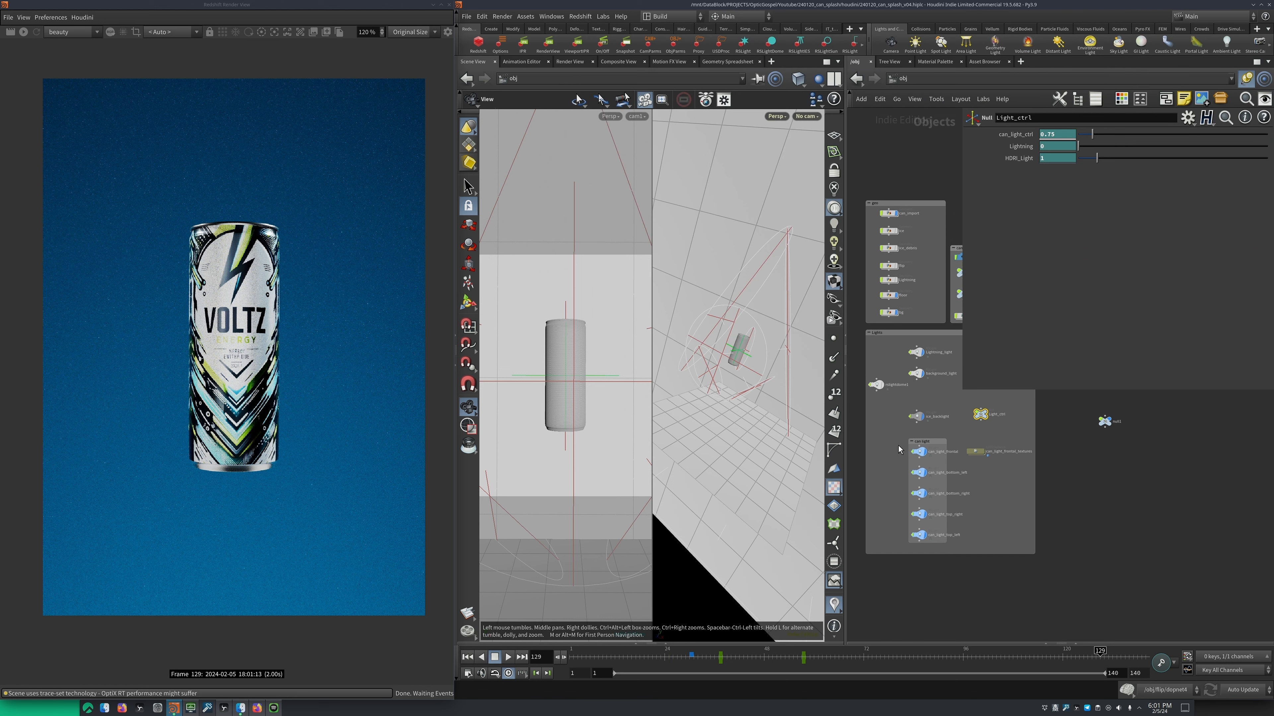
# Inspect the animation curve of Light_ctrl's HDRI_Light parameter in the Animation Editor and close it
pyautogui.scroll(1, 903, 432)
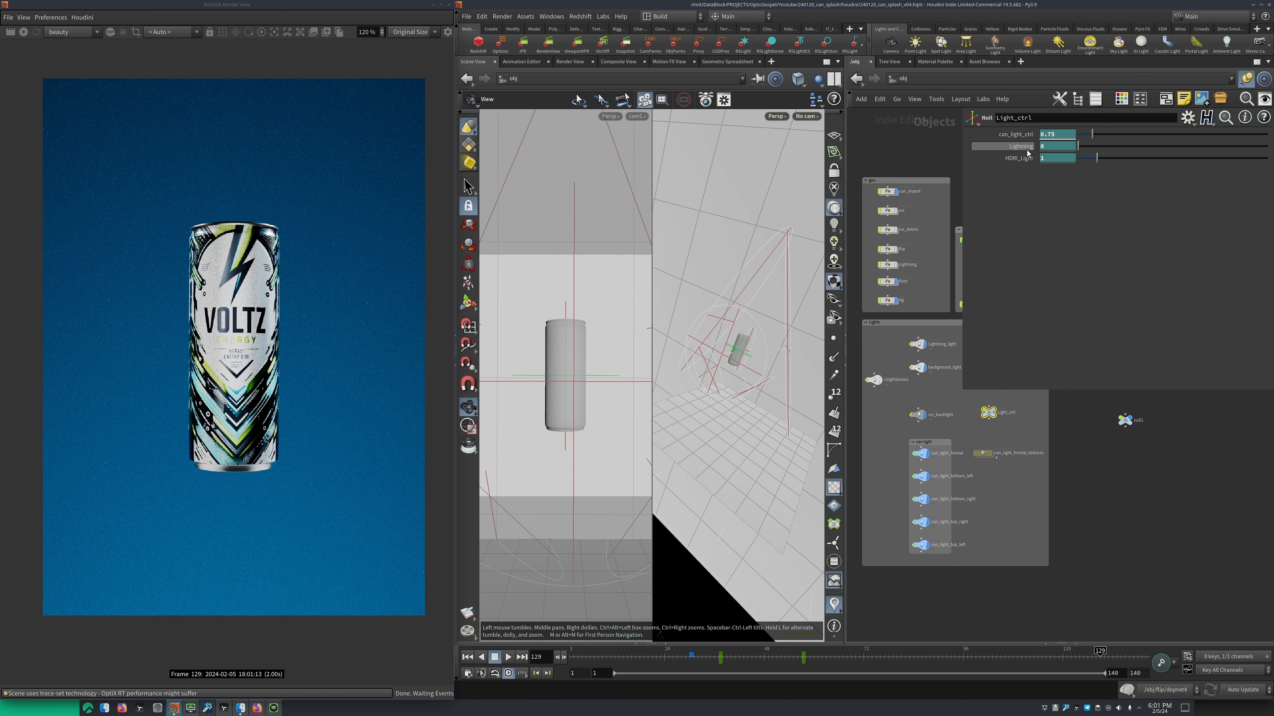
pyautogui.moveTo(878, 341); pyautogui.dragTo(888, 345, button='middle')
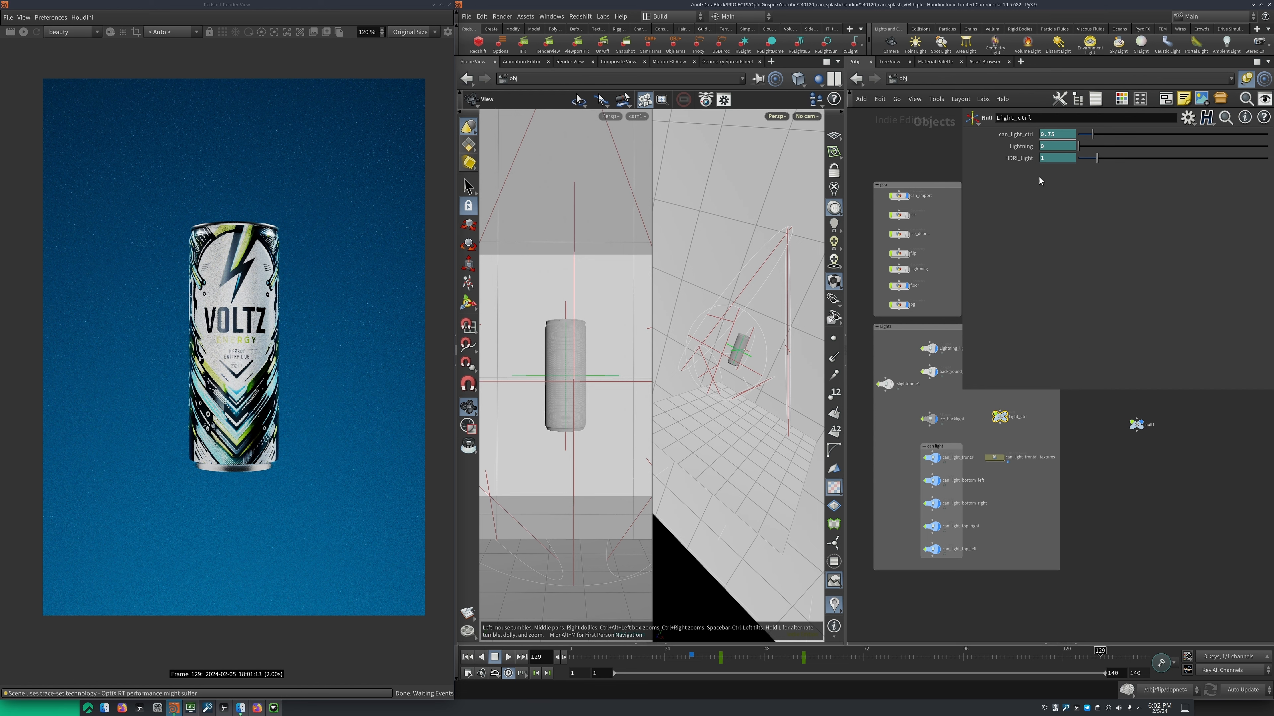
pyautogui.keyDown('shift'); pyautogui.click(1012, 160); pyautogui.keyUp('shift')
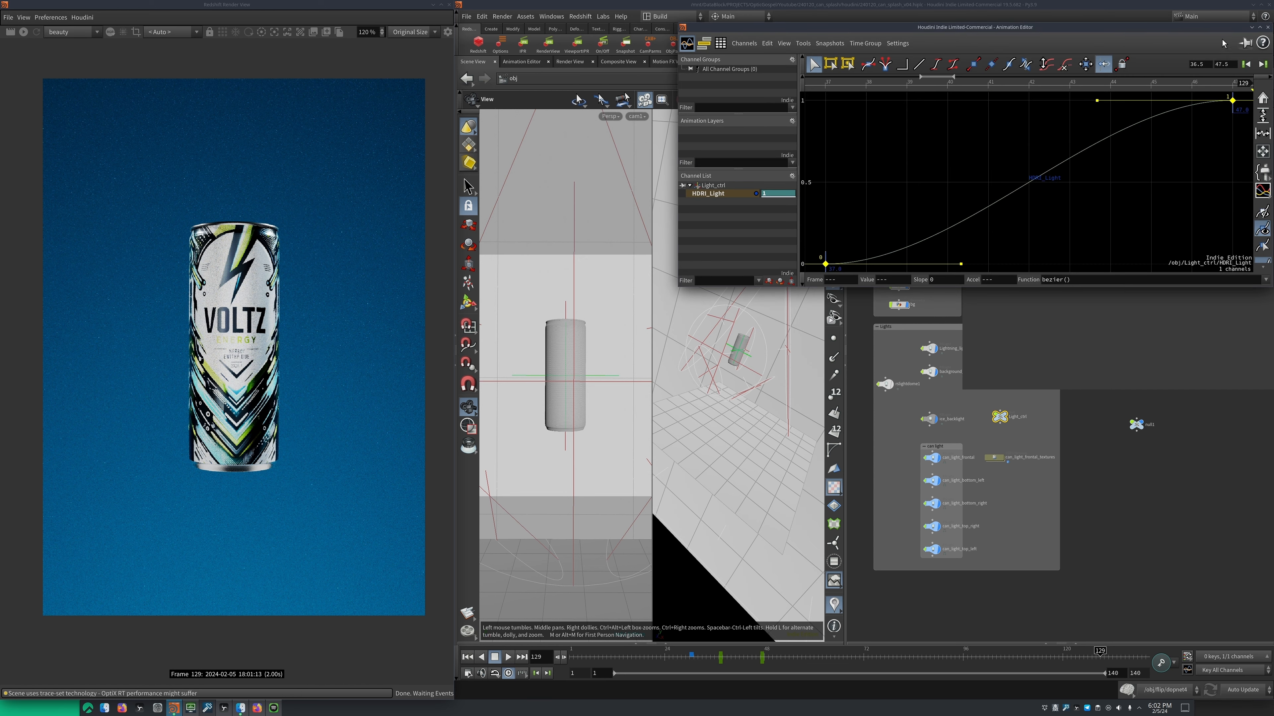
pyautogui.click(1267, 27)
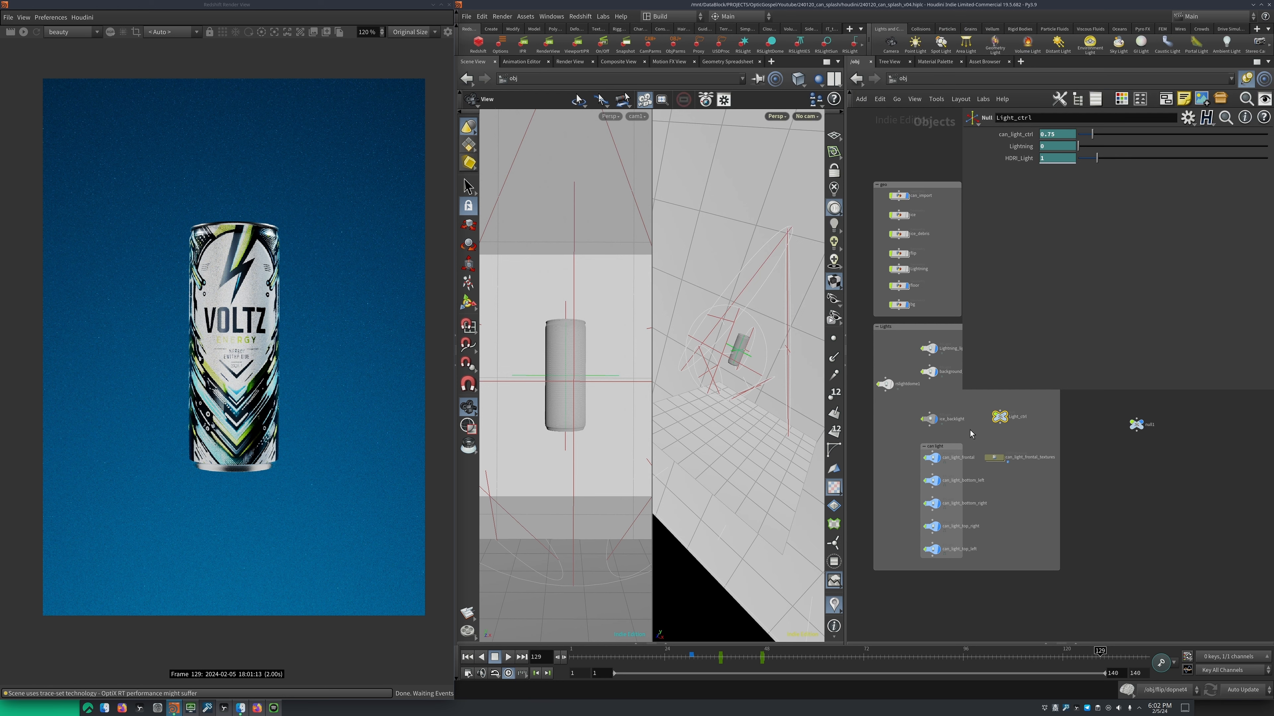
# Turn on the display of the ice, ice debris, fluid and lightning objects in the geo network box
pyautogui.moveTo(969, 430); pyautogui.dragTo(985, 468, button='middle')
pyautogui.scroll(-1, 965, 460)
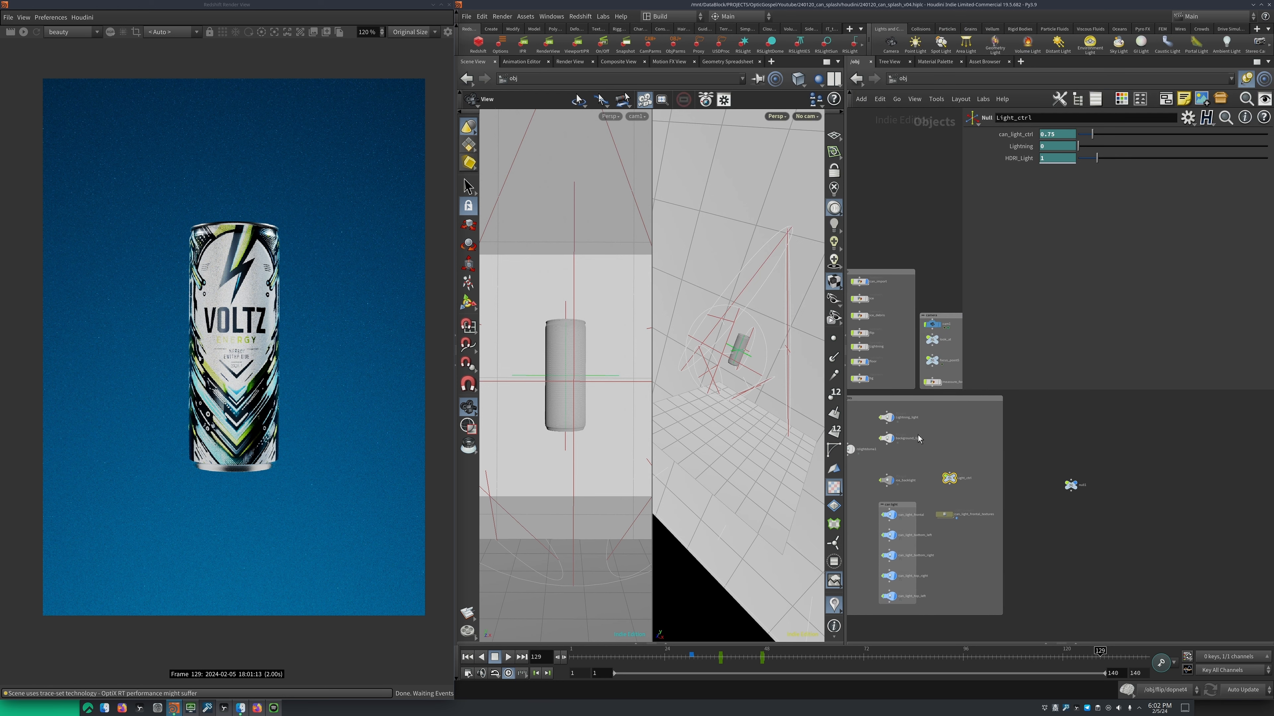
pyautogui.moveTo(905, 370)
pyautogui.mouseDown(button='middle')
pyautogui.moveTo(923, 415)
pyautogui.moveTo(907, 393)
pyautogui.mouseUp(button='middle')
pyautogui.scroll(2, 923, 415)
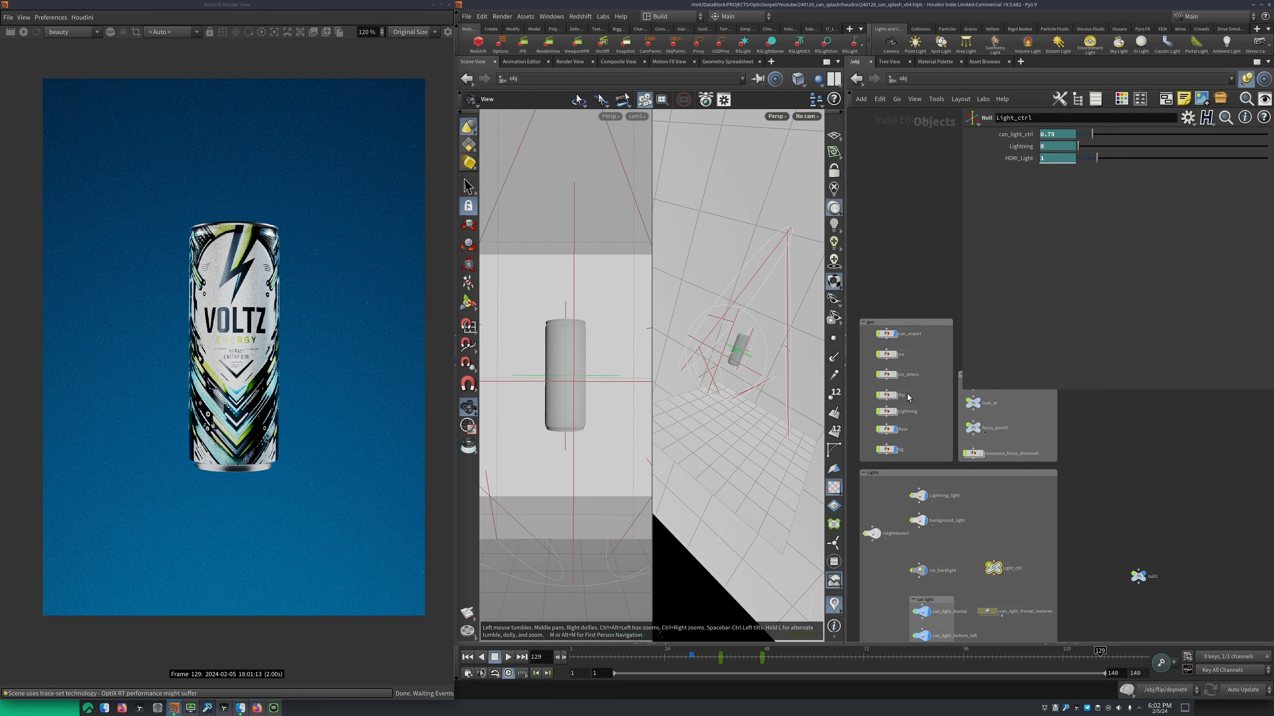
pyautogui.moveTo(865, 347); pyautogui.dragTo(910, 417)
pyautogui.press('r')
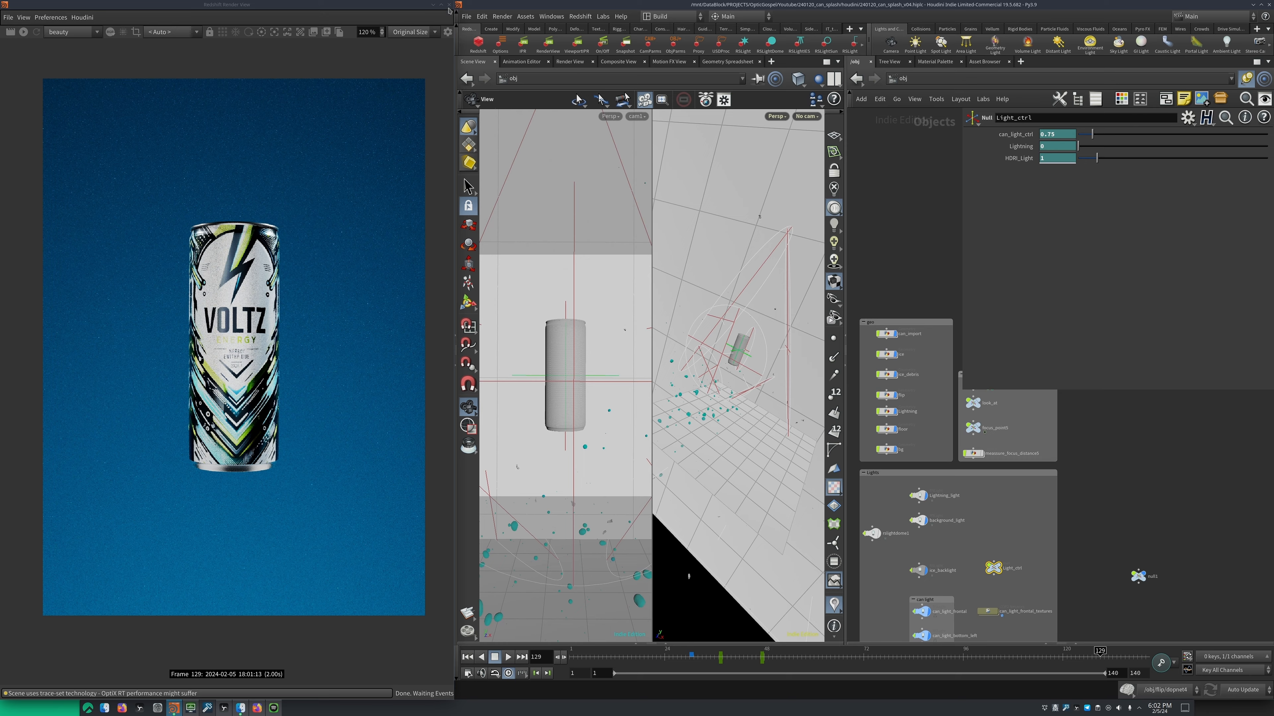
# Dismiss the Redshift render view, expand the main window to full width and widen the network pane
pyautogui.click(448, 5)
pyautogui.moveTo(562, 5); pyautogui.dragTo(371, 1)
pyautogui.moveTo(665, 259); pyautogui.dragTo(611, 267, button='middle')
# Jump to the output network and enlarge the parameter pane showing cam1's Redshift settings
pyautogui.press('3')
pyautogui.press('2')
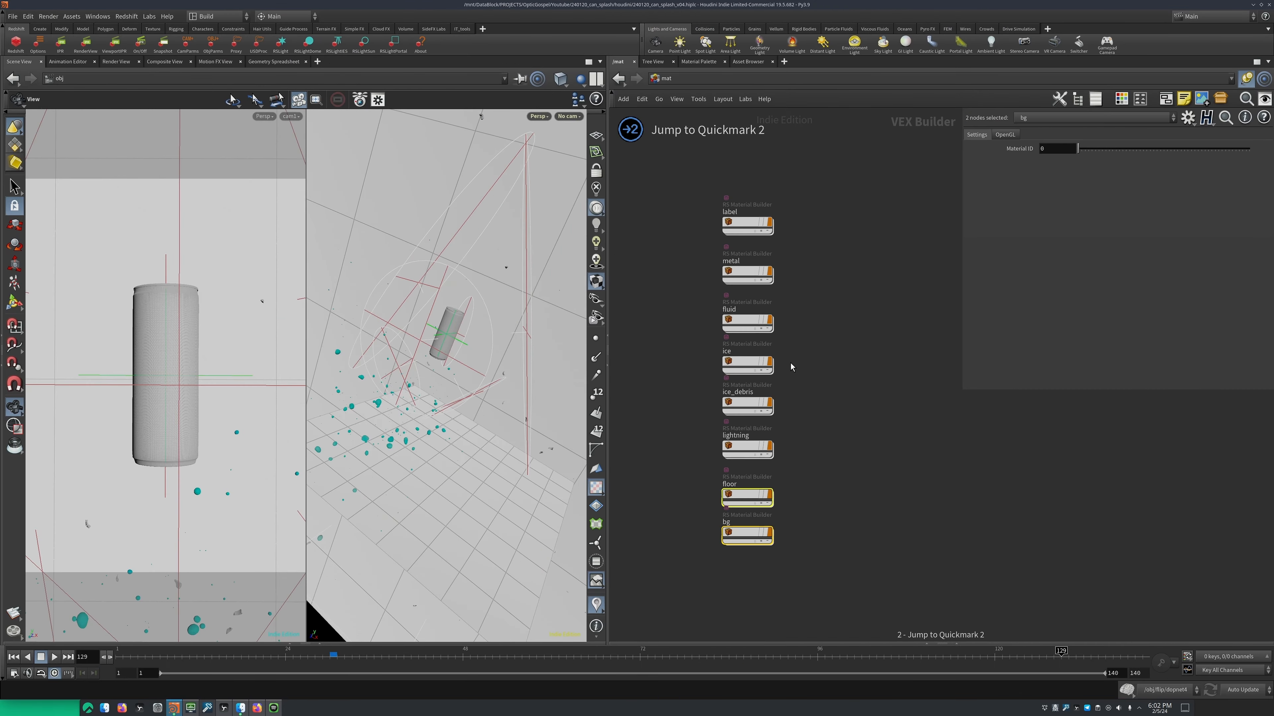
pyautogui.press('3')
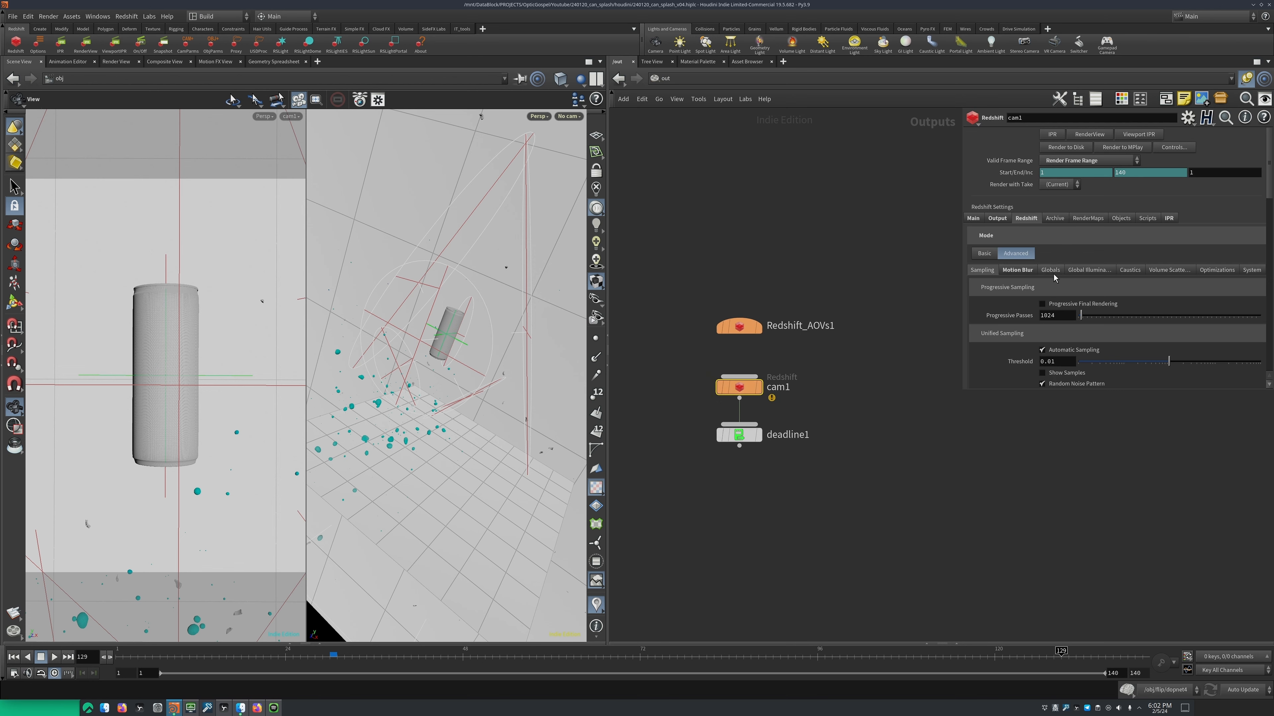
pyautogui.moveTo(961, 391); pyautogui.dragTo(814, 528)
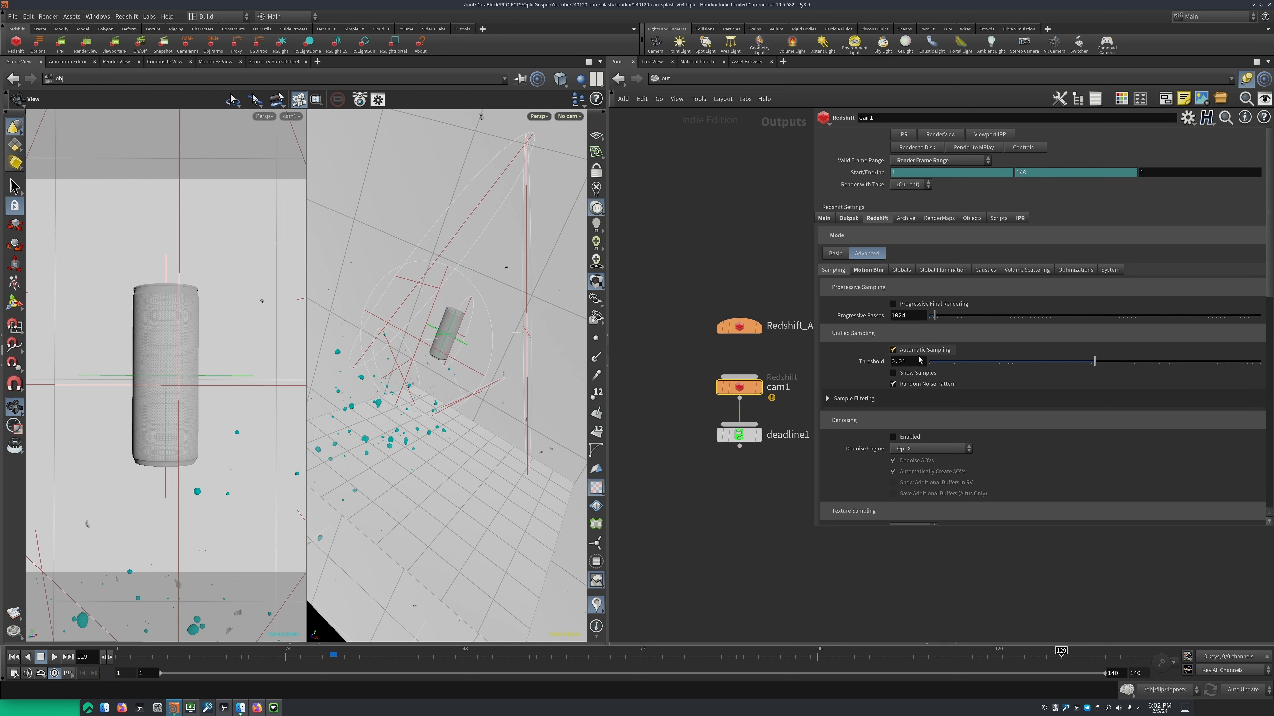
# Review cam1's unified sampling threshold and motion blur settings, resetting Transf./Instances Steps to its default and undoing the reset
pyautogui.moveTo(910, 362); pyautogui.dragTo(874, 361)
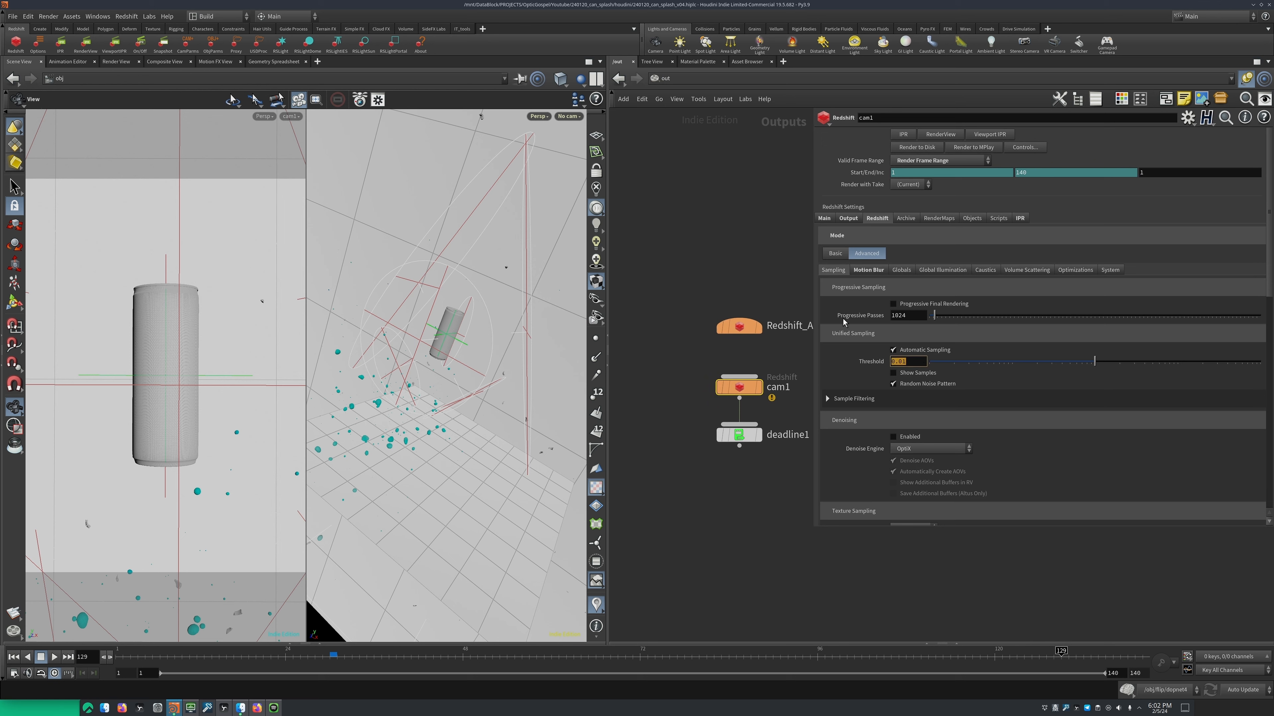
pyautogui.click(869, 271)
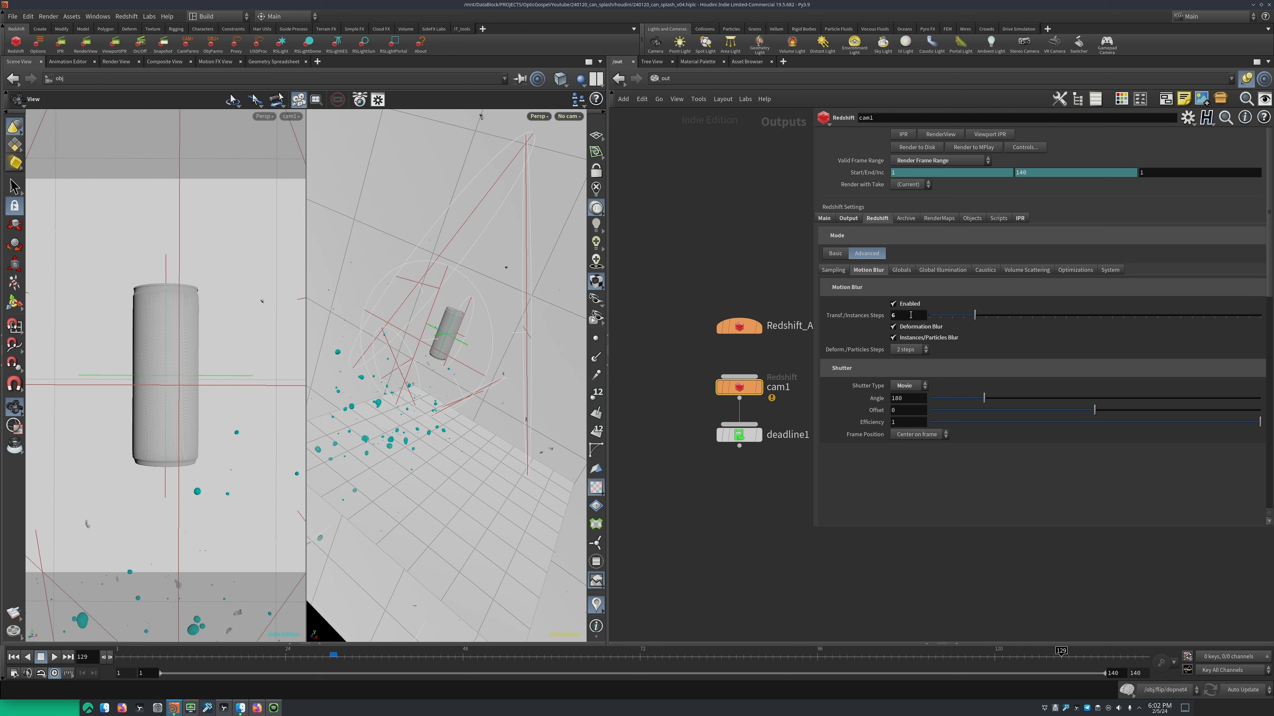
pyautogui.click(841, 271)
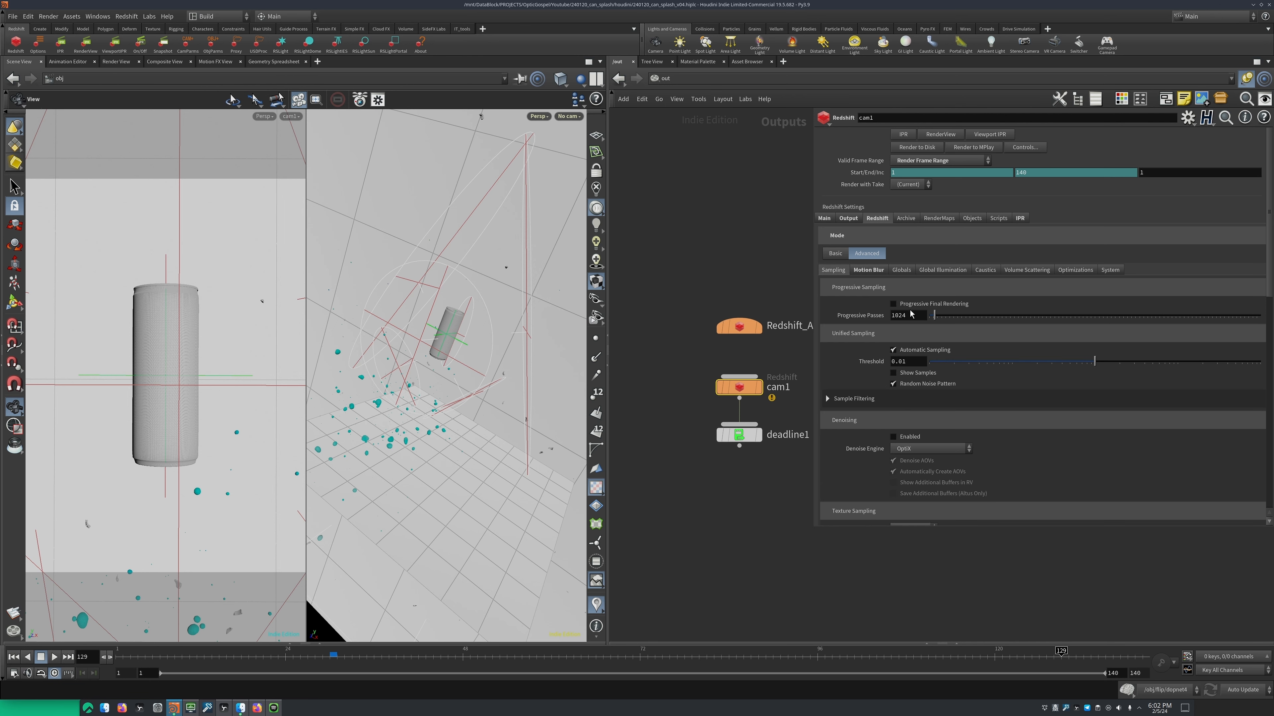
pyautogui.click(917, 362)
pyautogui.click(883, 272)
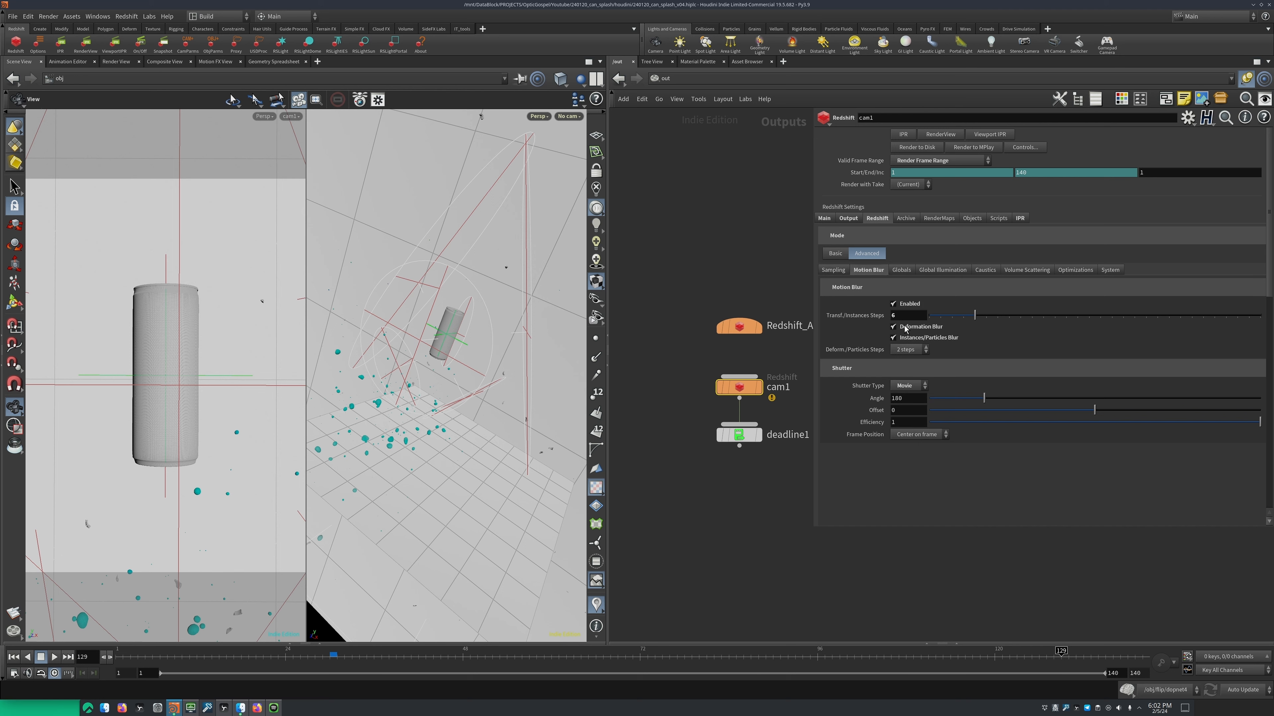
pyautogui.keyDown('ctrl'); pyautogui.middleClick(869, 316); pyautogui.keyUp('ctrl')
pyautogui.hotkey('ctrl', 'z')
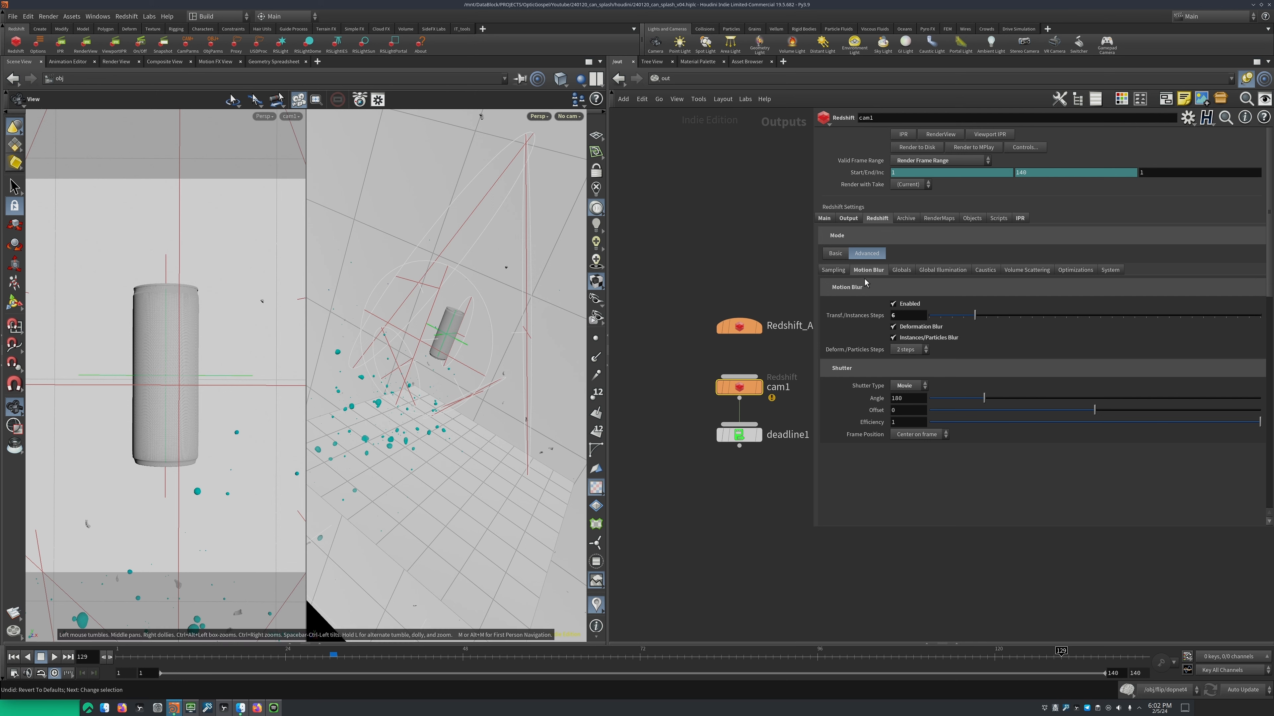
# Try the Still shutter type for cam1's motion blur, return it to Movie and check the shutter Angle
pyautogui.click(911, 387)
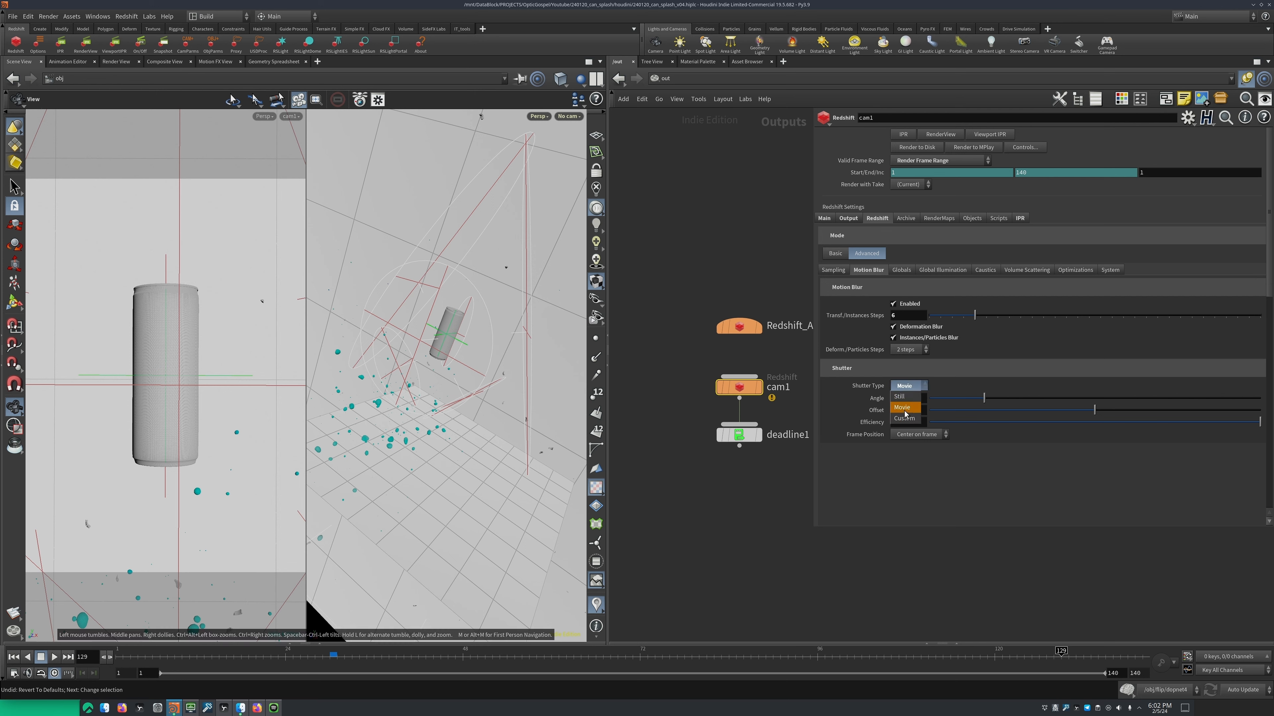
pyautogui.click(913, 396)
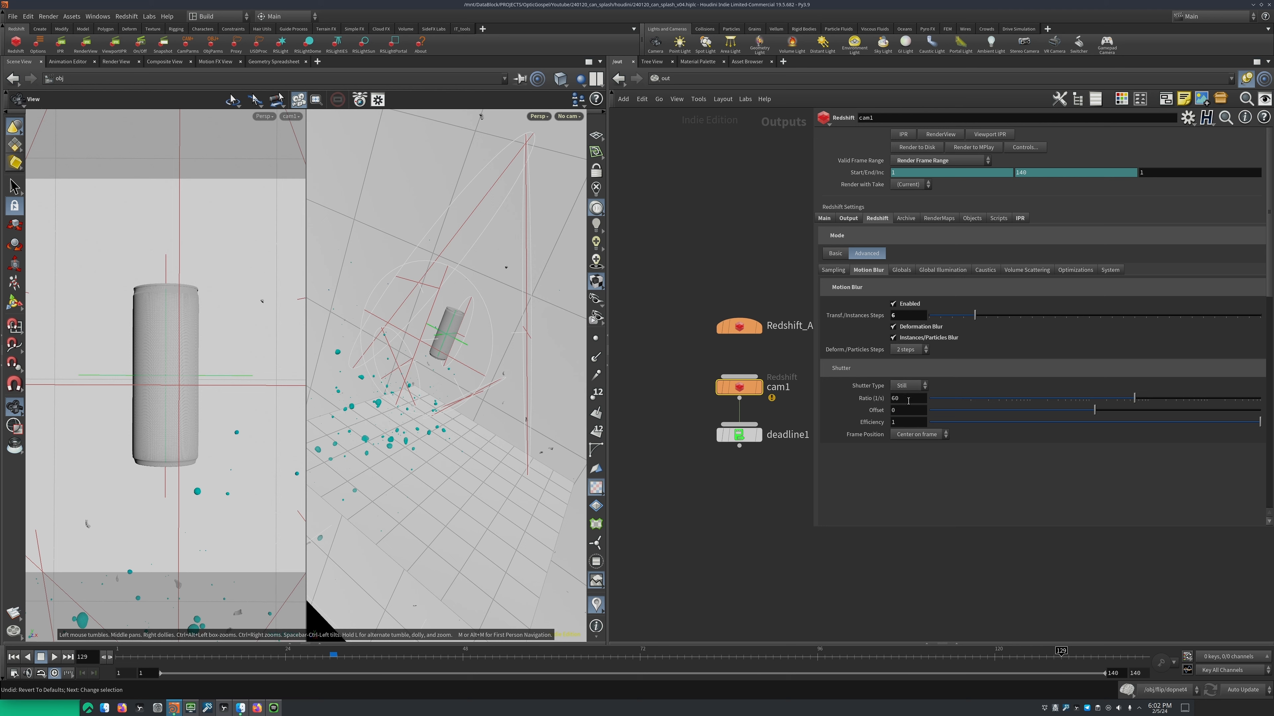
pyautogui.click(909, 386)
pyautogui.click(905, 406)
pyautogui.doubleClick(915, 397)
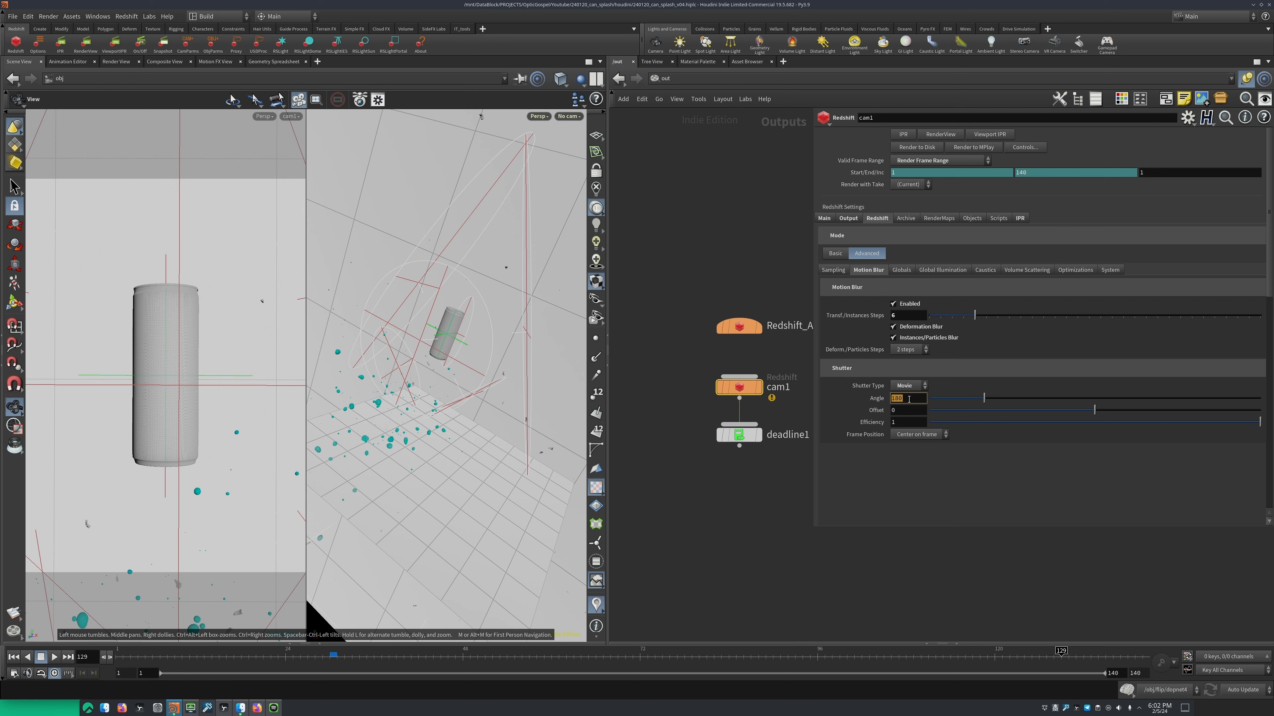
pyautogui.click(870, 399)
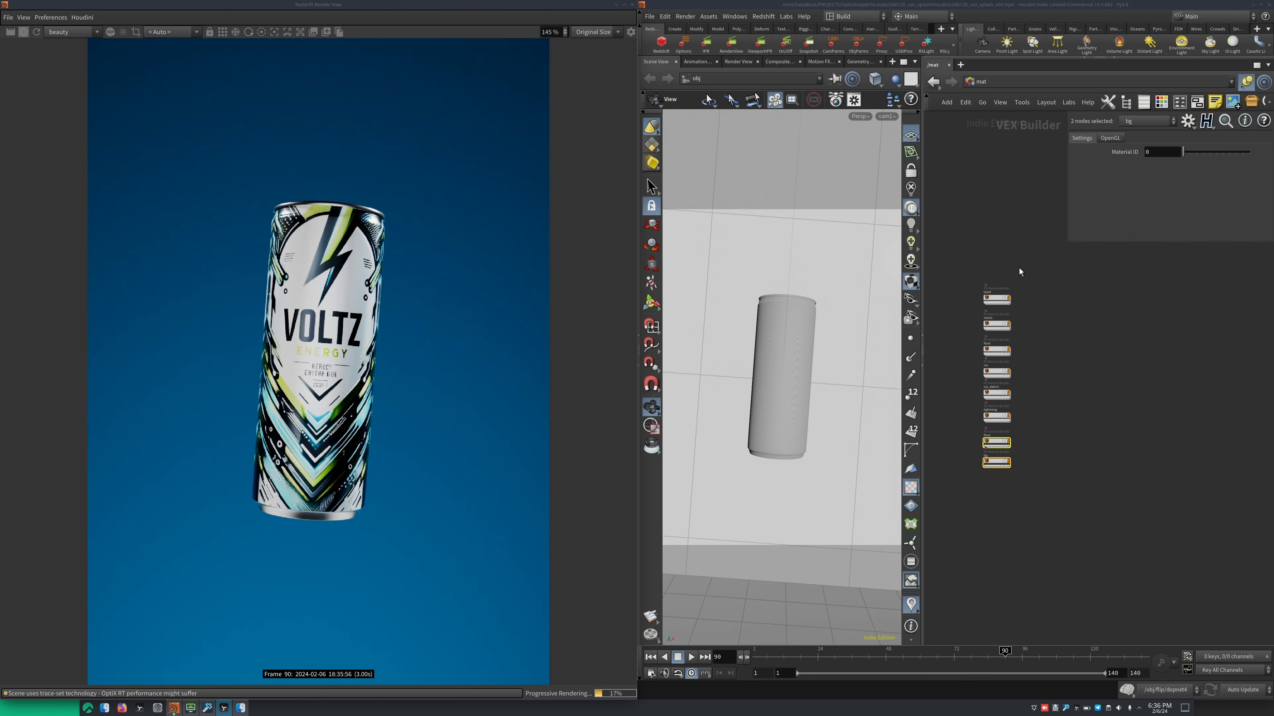
# Open the network of the label material from the material context
pyautogui.moveTo(1113, 374); pyautogui.dragTo(1175, 444, button='middle')
pyautogui.scroll(3, 1103, 404)
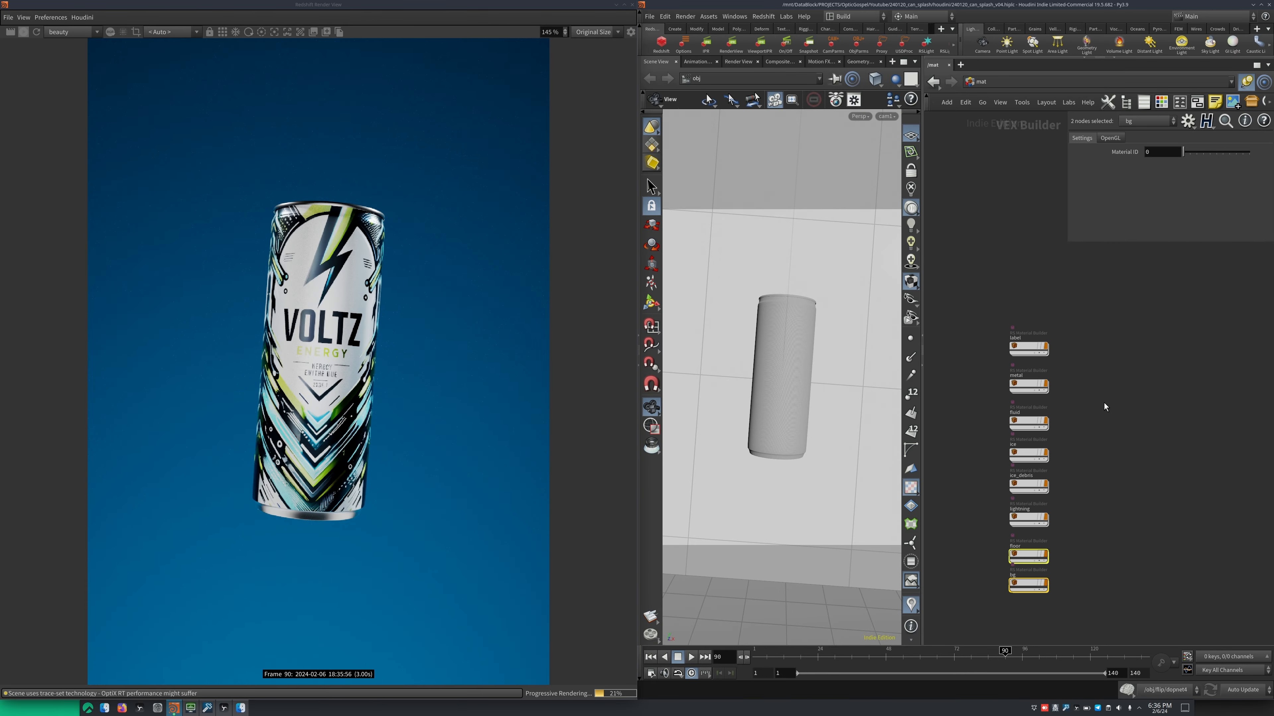
pyautogui.moveTo(1103, 403); pyautogui.dragTo(1117, 383, button='middle')
pyautogui.doubleClick(1039, 331)
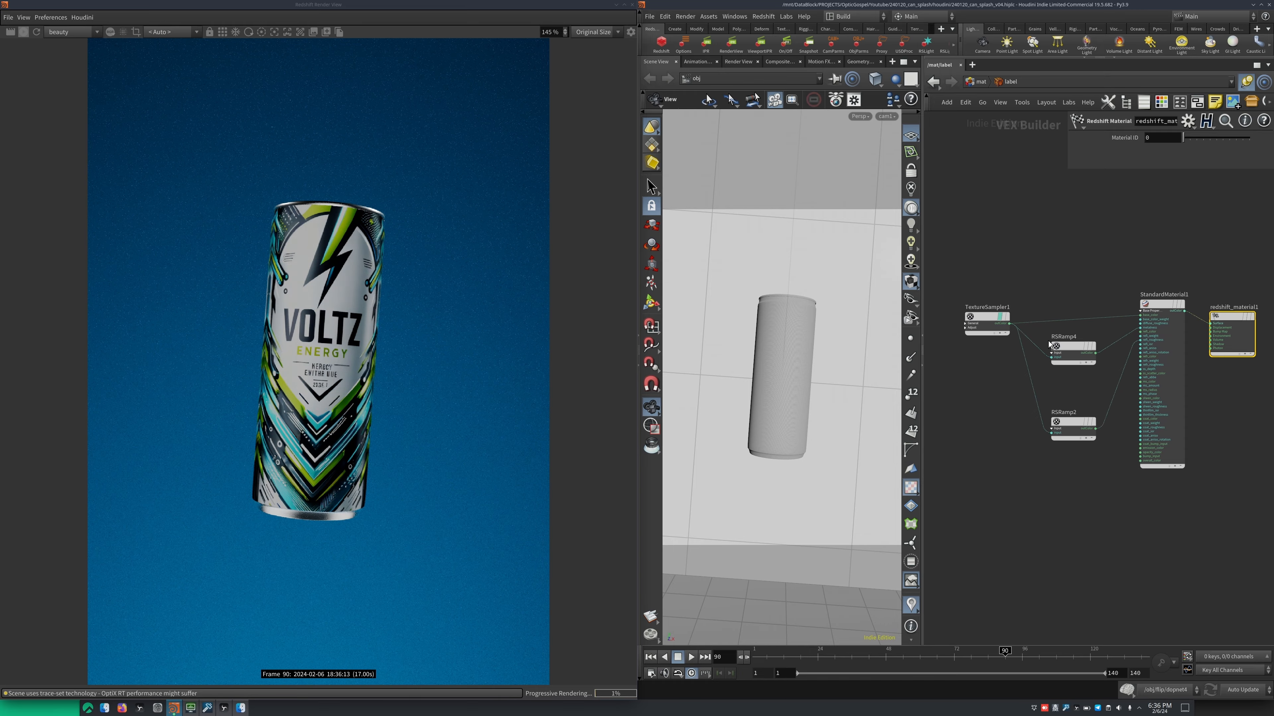
# Toggle the debug flag on TextureSampler1 repeatedly to compare the raw label texture with the full material on the can
pyautogui.moveTo(1031, 269); pyautogui.dragTo(1070, 269, button='middle')
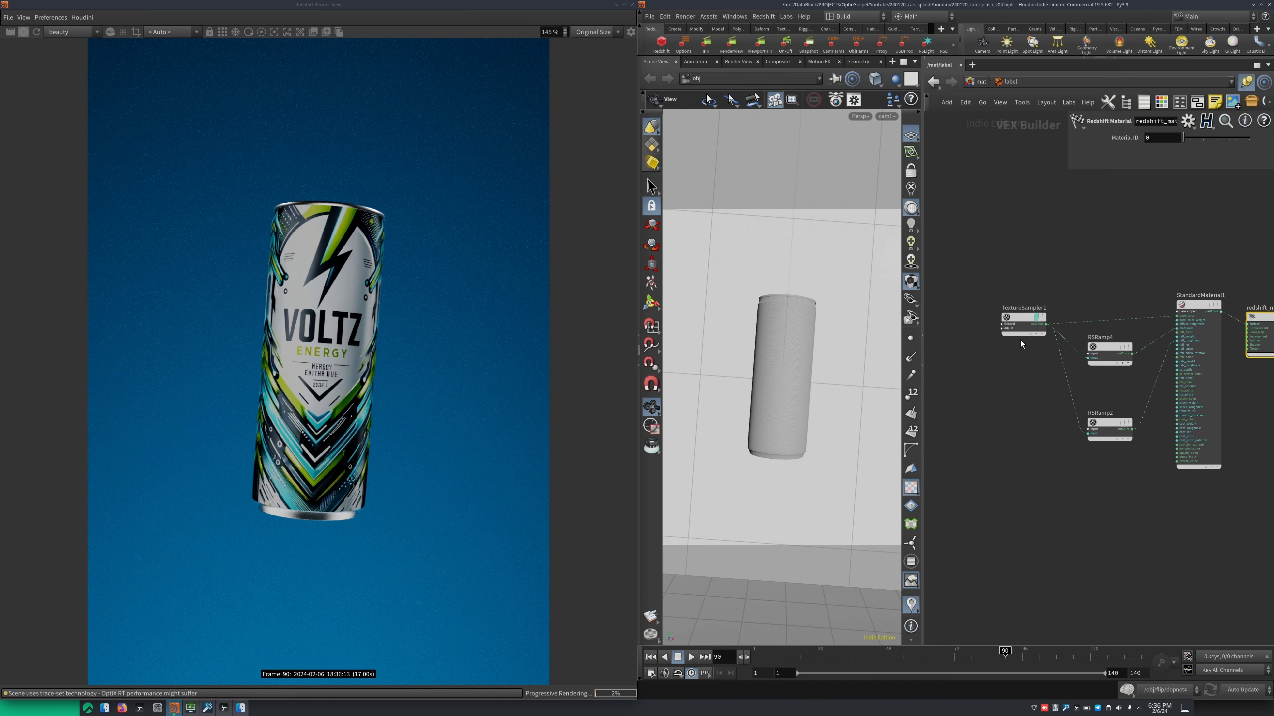
pyautogui.press('r')
pyautogui.moveTo(1066, 281); pyautogui.dragTo(989, 357)
pyautogui.moveTo(1072, 253); pyautogui.dragTo(987, 350)
pyautogui.moveTo(1085, 249); pyautogui.dragTo(1017, 275, button='middle')
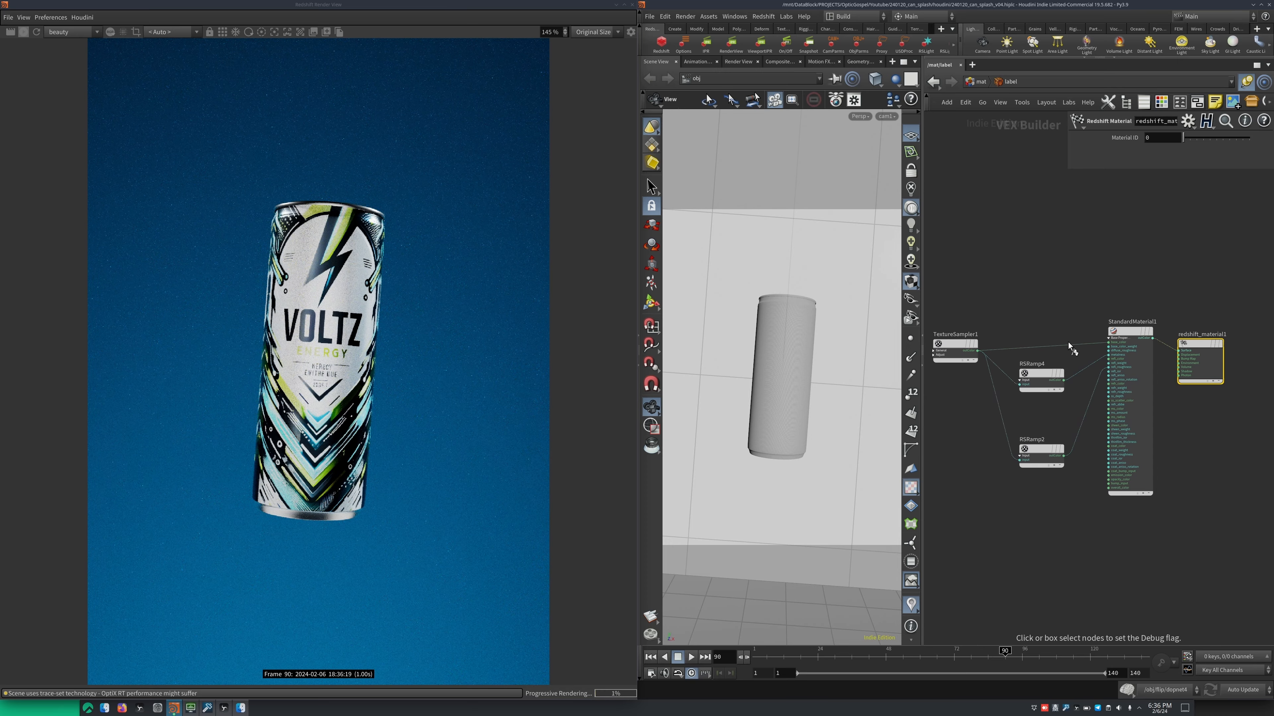
pyautogui.moveTo(1056, 302); pyautogui.dragTo(1012, 370)
pyautogui.moveTo(1064, 290); pyautogui.dragTo(1095, 280, button='middle')
pyautogui.moveTo(1094, 280); pyautogui.dragTo(1052, 374)
pyautogui.moveTo(1045, 286); pyautogui.dragTo(1091, 279, button='middle')
pyautogui.moveTo(1088, 281); pyautogui.dragTo(992, 375)
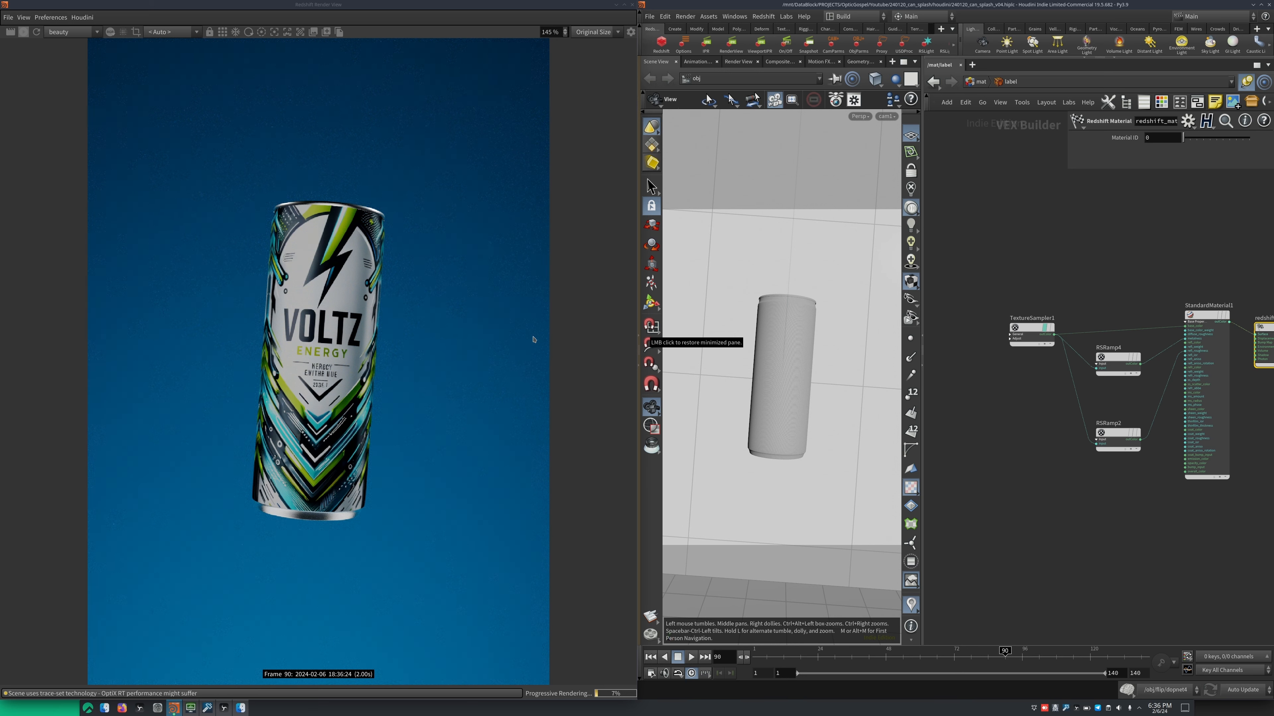
# Preview RSRamp4's output on the can with its debug flag and display the ramp's parameters
pyautogui.moveTo(1106, 231); pyautogui.dragTo(1038, 240, button='middle')
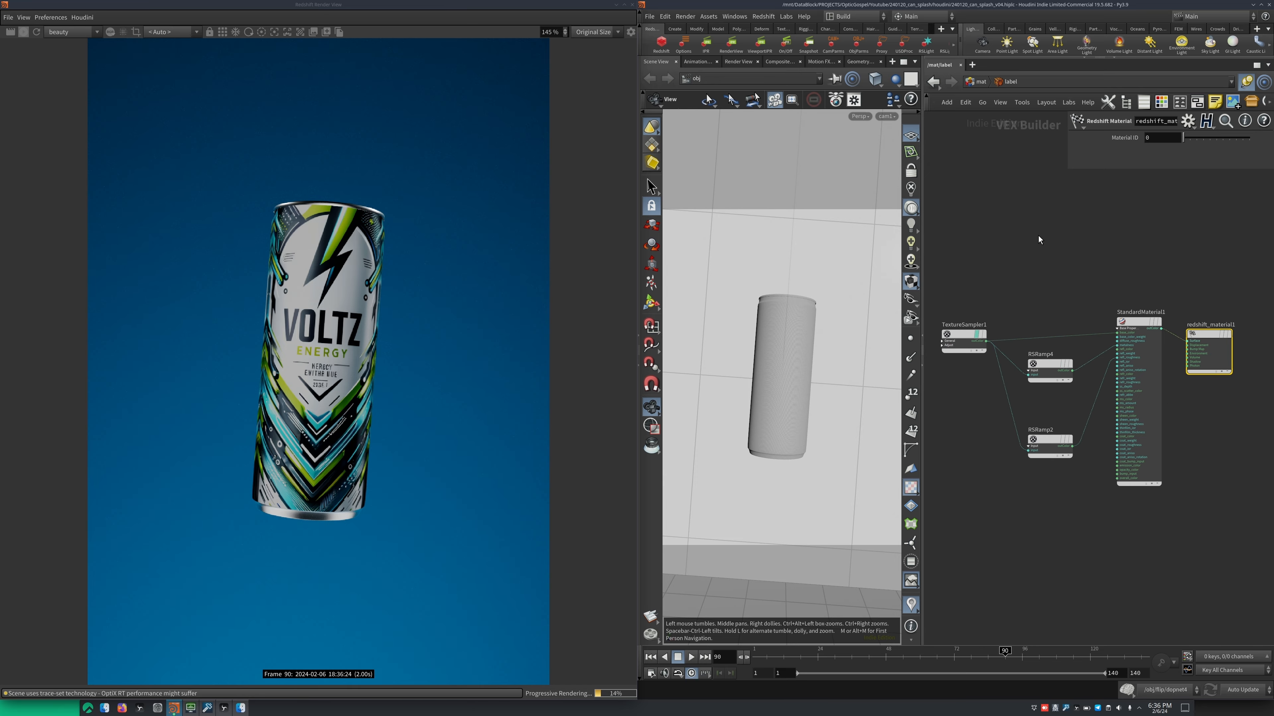
pyautogui.moveTo(1038, 325); pyautogui.dragTo(1048, 273, button='middle')
pyautogui.click(1073, 365)
pyautogui.click(1025, 353)
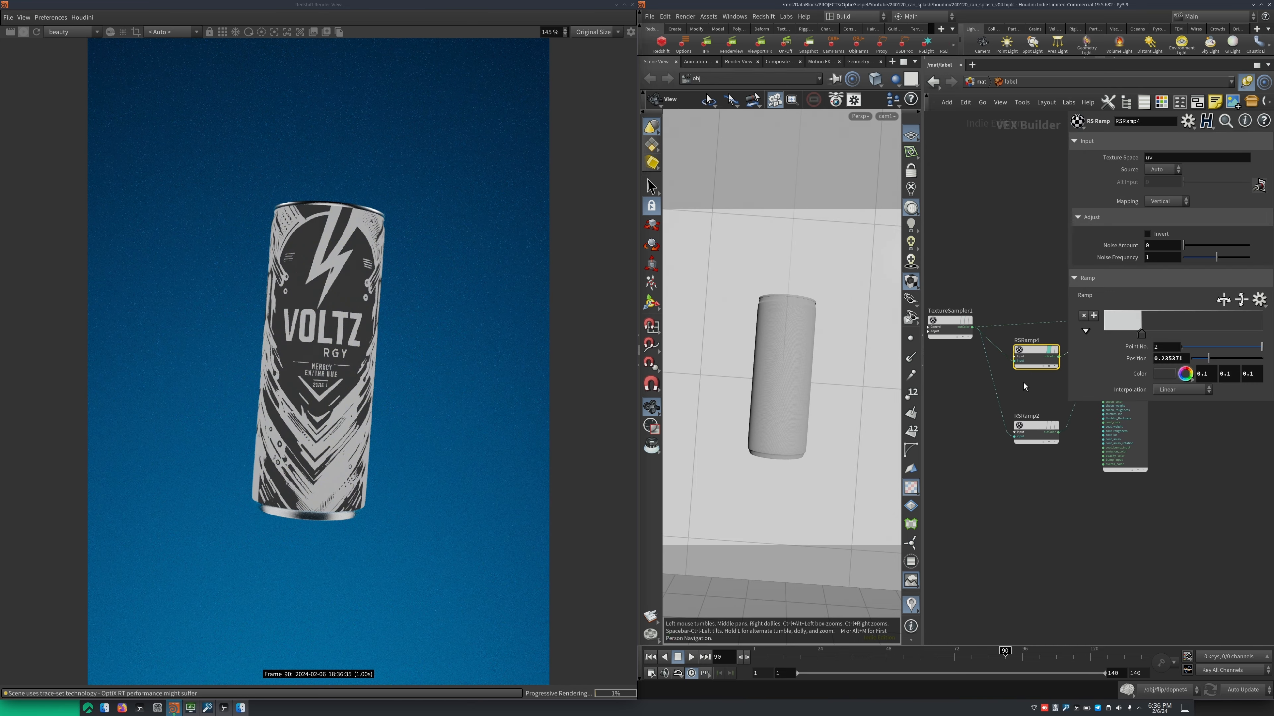
pyautogui.moveTo(1024, 379)
pyautogui.mouseDown(button='middle')
pyautogui.moveTo(978, 369)
pyautogui.moveTo(1017, 373)
pyautogui.mouseUp(button='middle')
# Inspect the wire from RSRamp4 to StandardMaterial1 and switch the ramp's debug preview off
pyautogui.rightClick(1005, 321)
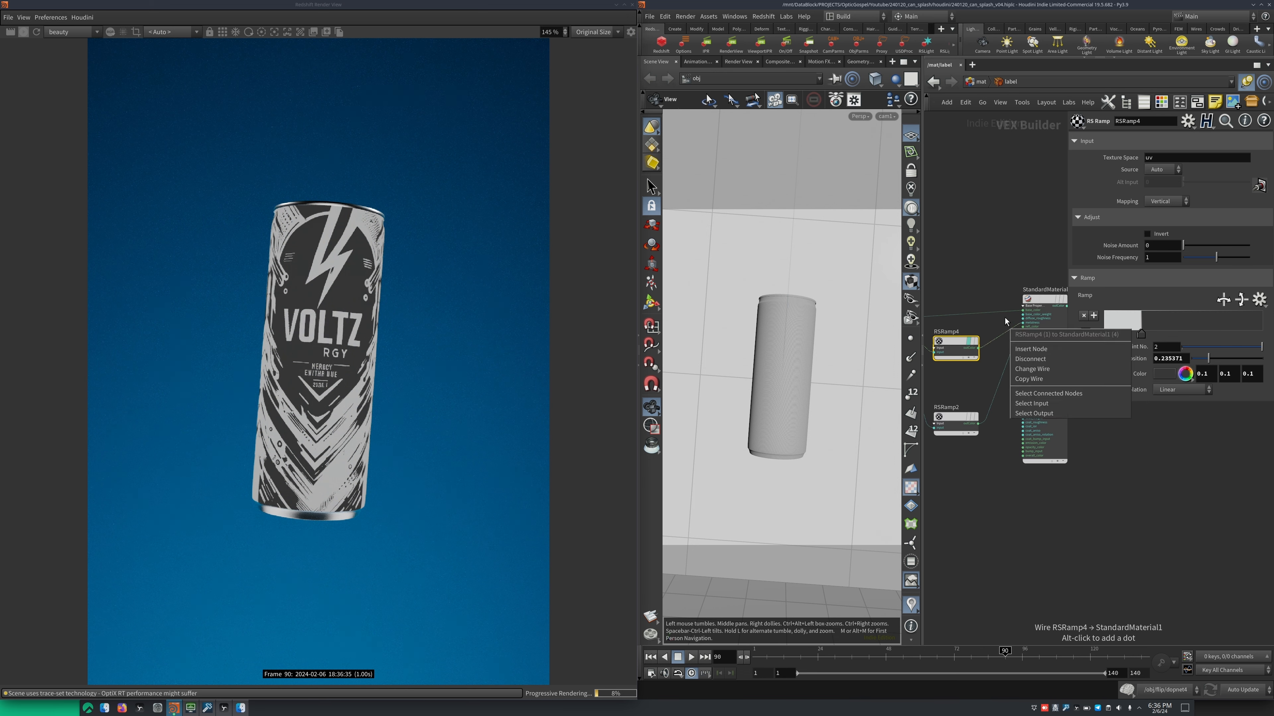
pyautogui.click(1006, 318)
pyautogui.moveTo(1007, 319); pyautogui.dragTo(1018, 311, button='right')
pyautogui.moveTo(1001, 349); pyautogui.dragTo(1034, 317, button='middle')
pyautogui.click(978, 319)
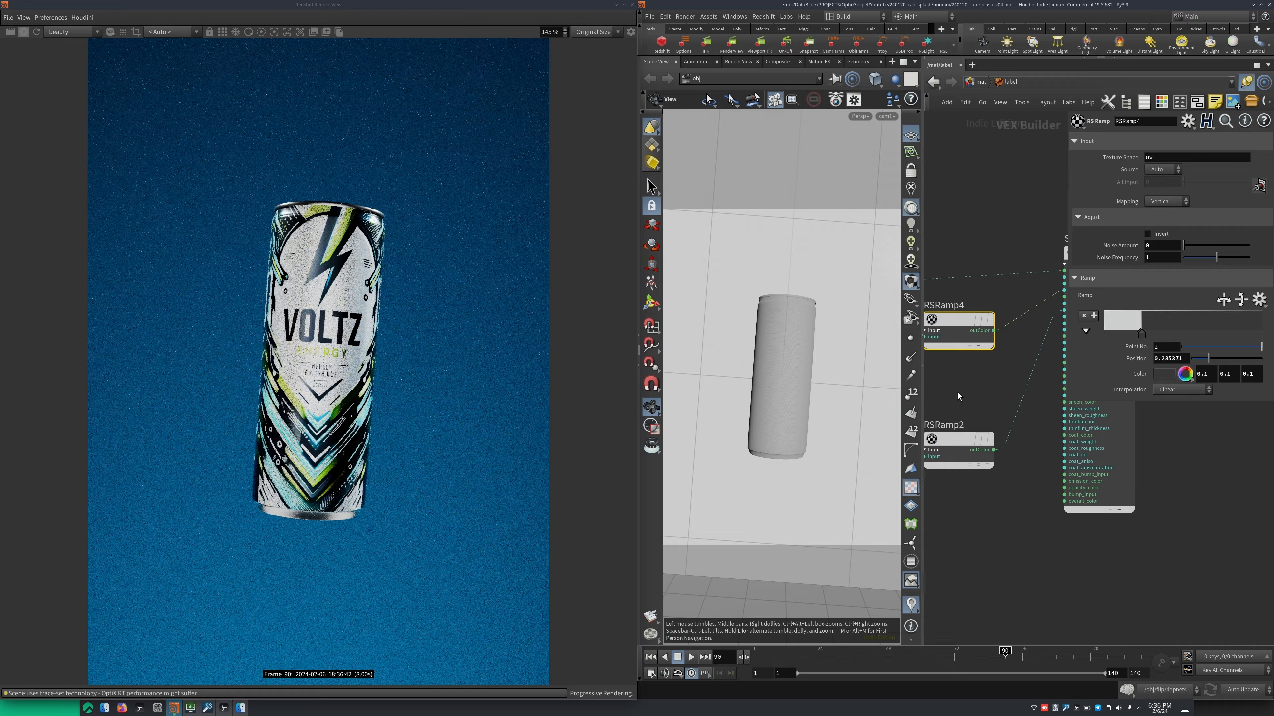
pyautogui.moveTo(958, 397); pyautogui.dragTo(999, 449, button='middle')
pyautogui.click(976, 414)
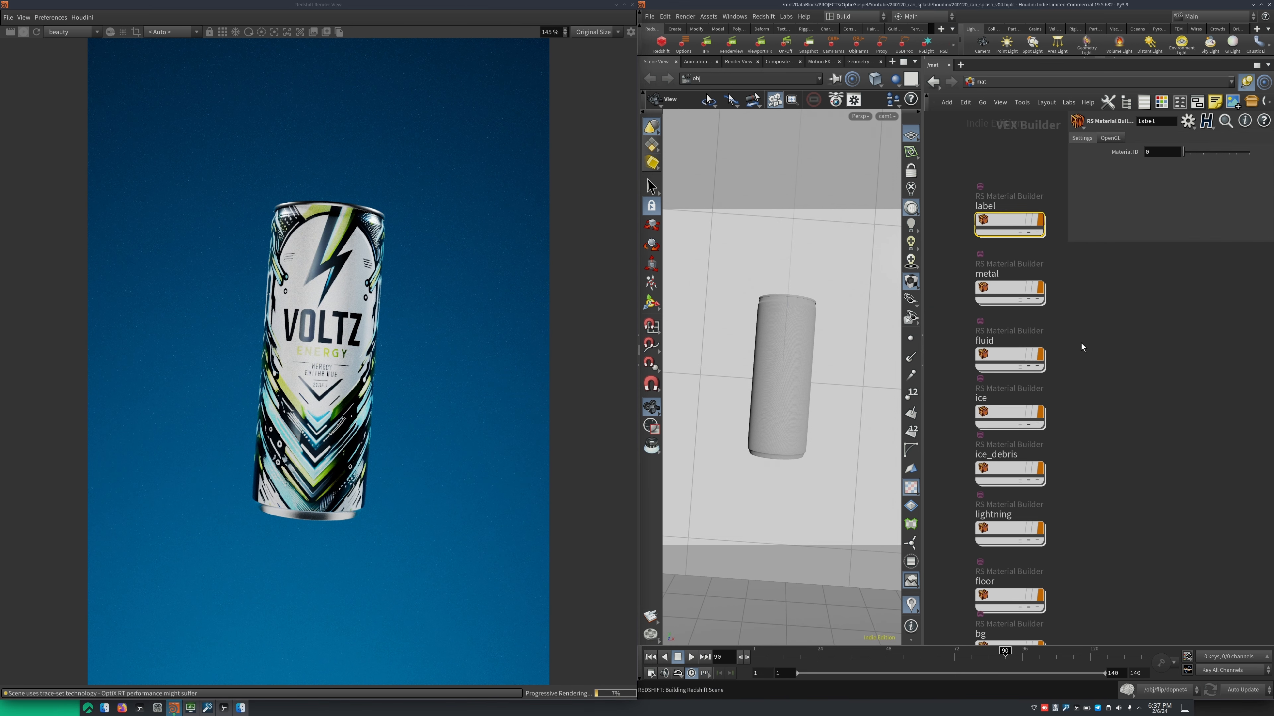
# Open the fluid material's network, select its Material1 node and undo the accidental parameter change
pyautogui.doubleClick(1027, 331)
pyautogui.moveTo(1059, 354); pyautogui.dragTo(1069, 414, button='middle')
pyautogui.moveTo(1069, 341); pyautogui.dragTo(1127, 472)
pyautogui.moveTo(1108, 496); pyautogui.dragTo(1008, 517, button='middle')
pyautogui.hotkey('ctrl', 'z')
pyautogui.press('f')
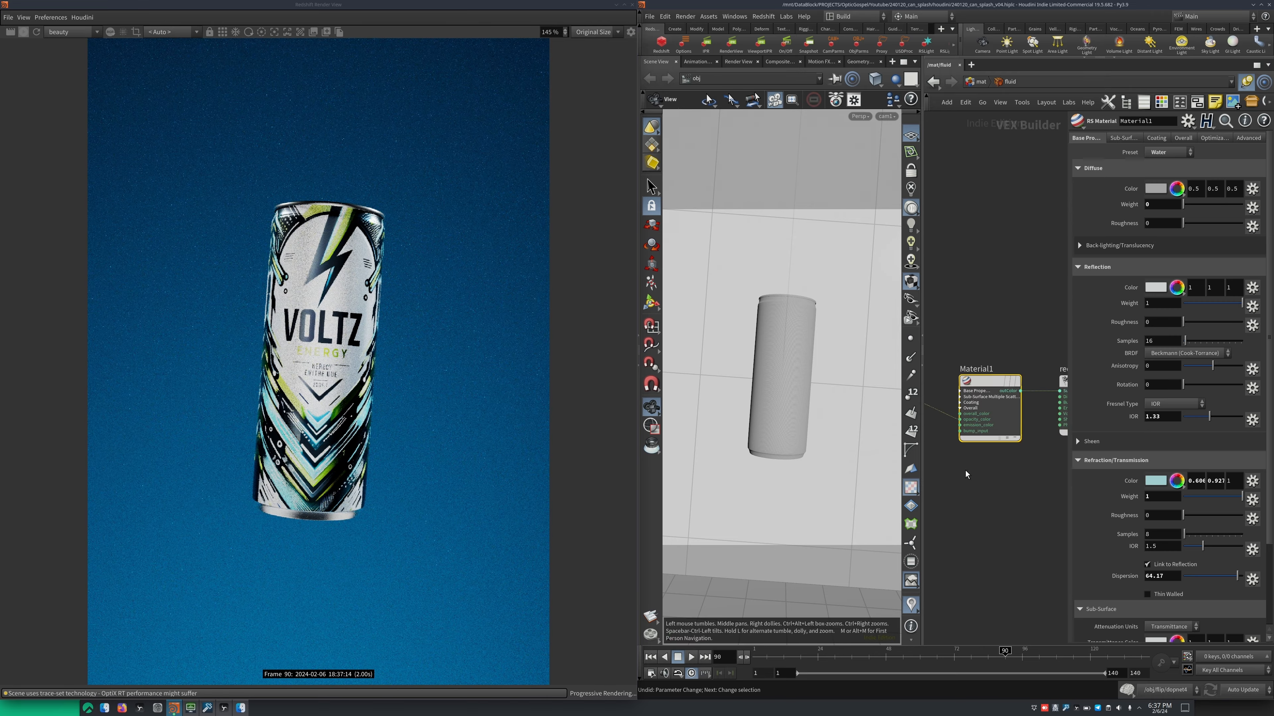
# Widen the network pane and review Material1's Water preset, reflection and refraction settings
pyautogui.moveTo(922, 350); pyautogui.dragTo(805, 350)
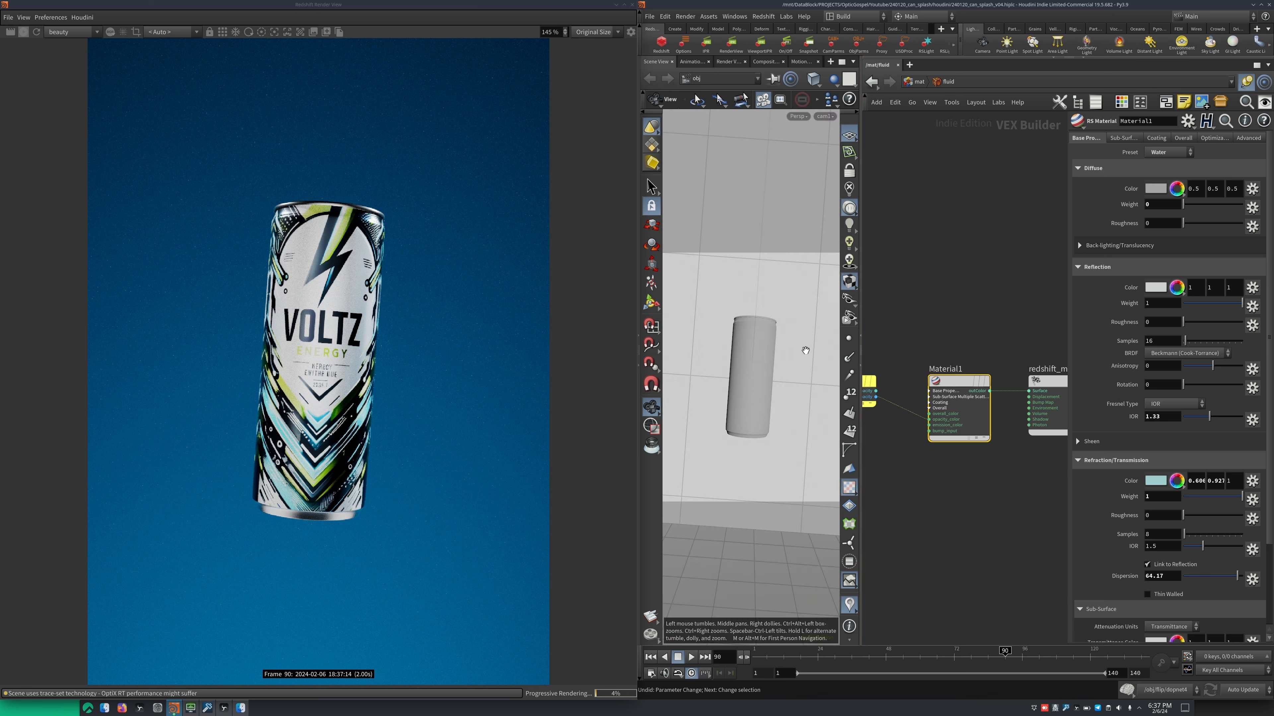
pyautogui.moveTo(900, 340); pyautogui.dragTo(911, 385, button='middle')
pyautogui.moveTo(913, 366); pyautogui.dragTo(987, 499)
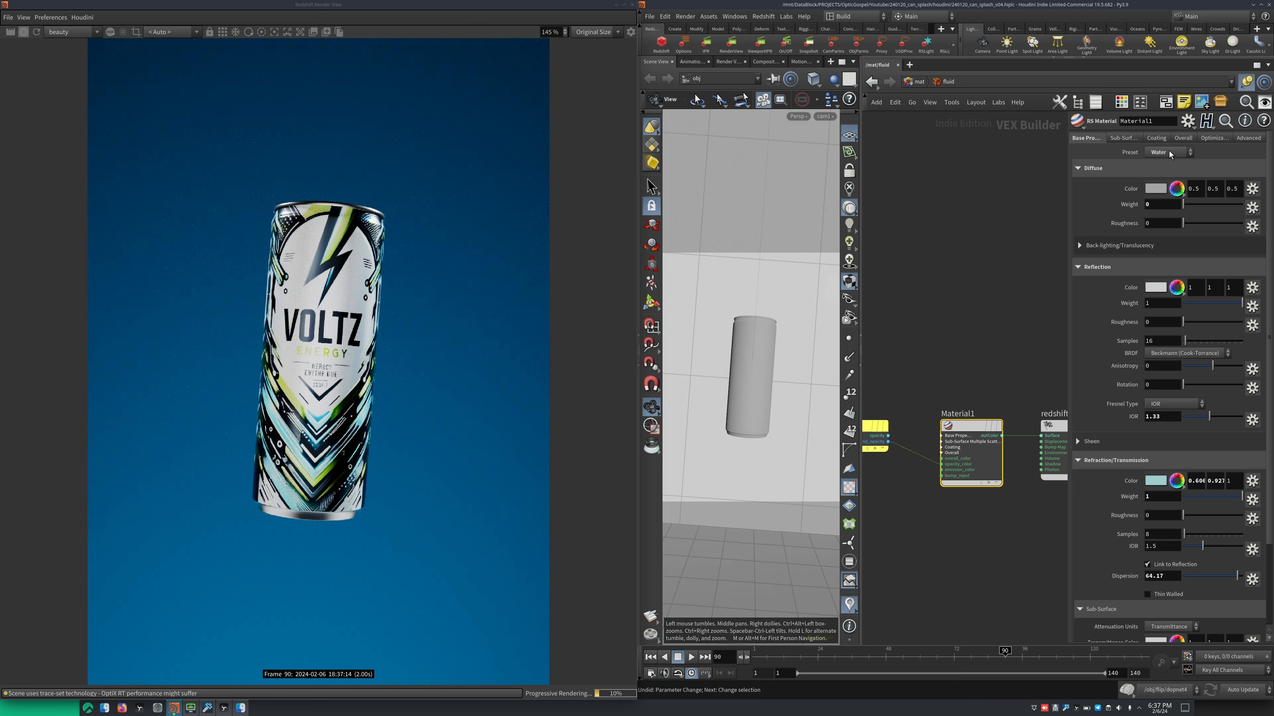
pyautogui.moveTo(964, 370); pyautogui.dragTo(966, 313, button='middle')
pyautogui.scroll(-2, 1145, 464)
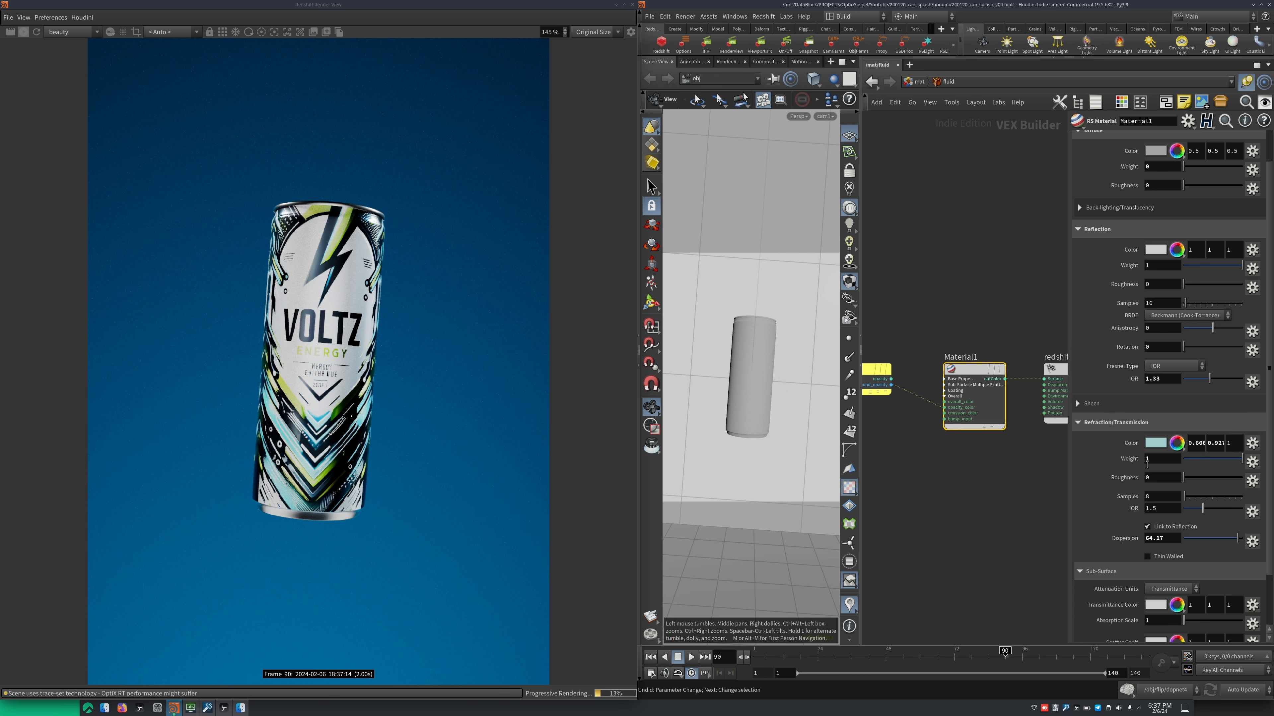
pyautogui.moveTo(879, 351); pyautogui.dragTo(933, 374, button='middle')
# Select the opacity parameter node parm1 and move it slightly lower beside Material1
pyautogui.click(914, 401)
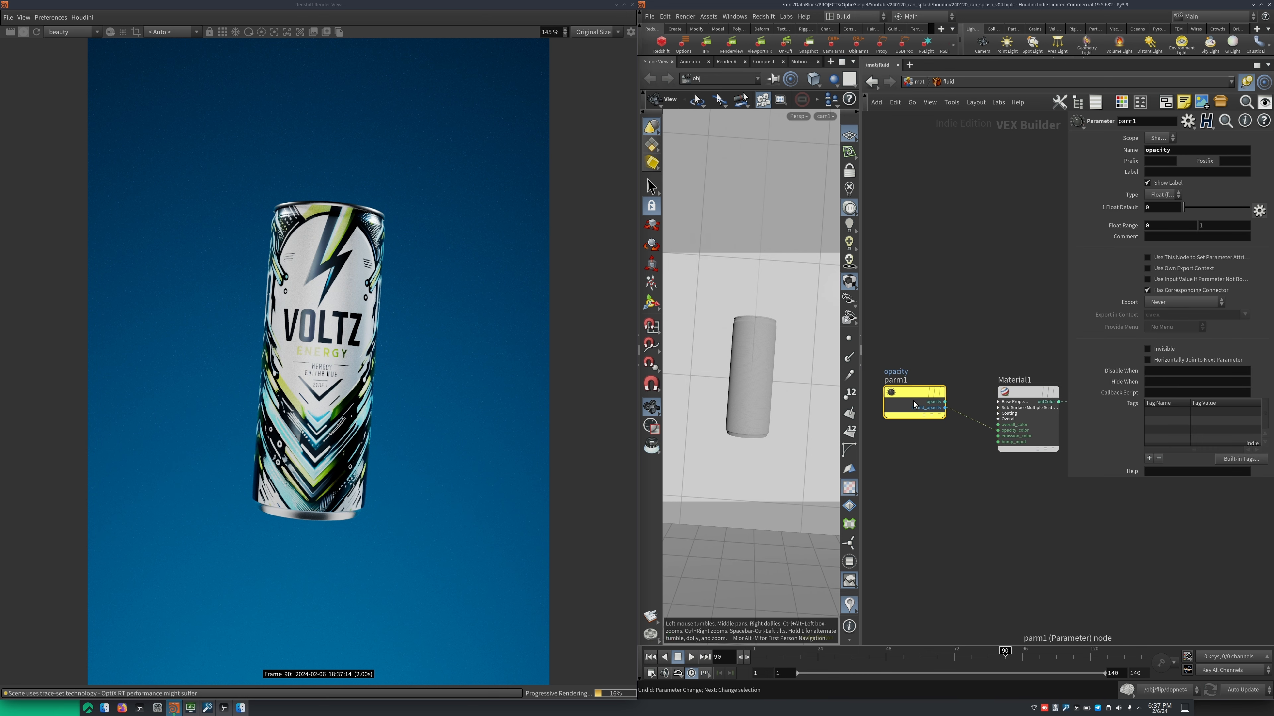
pyautogui.moveTo(914, 401); pyautogui.dragTo(916, 444)
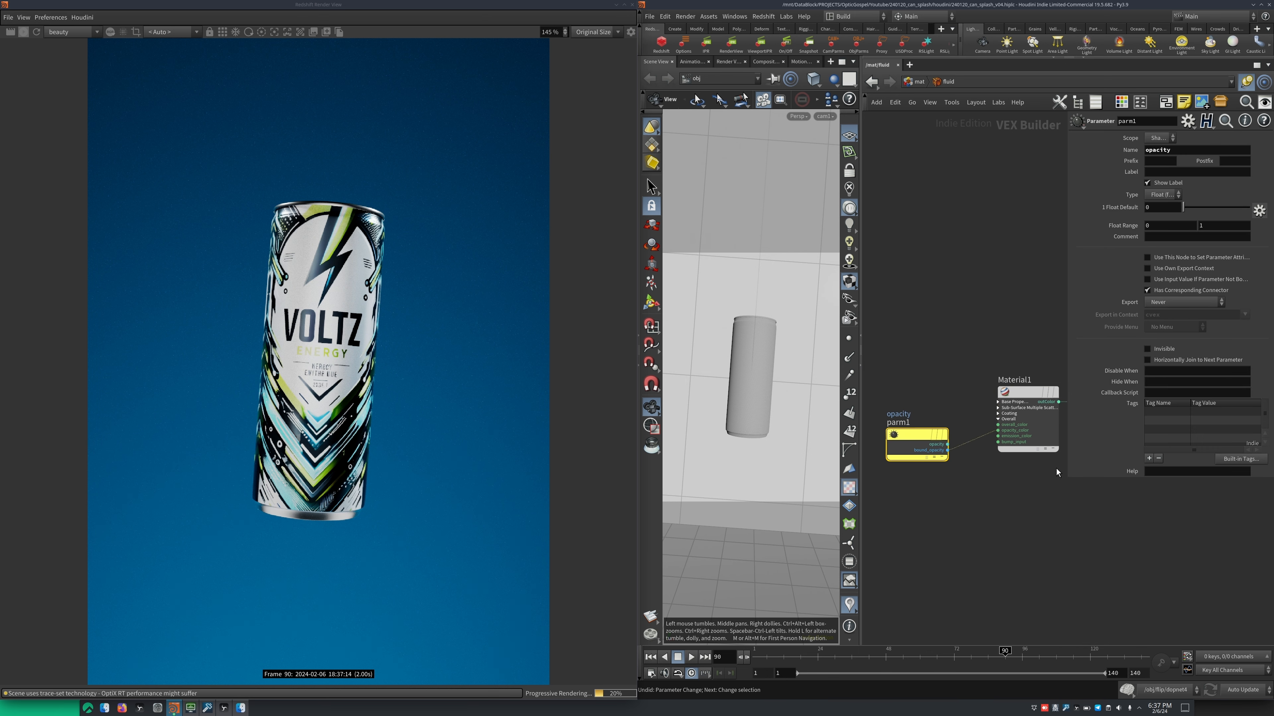
pyautogui.scroll(1, 984, 441)
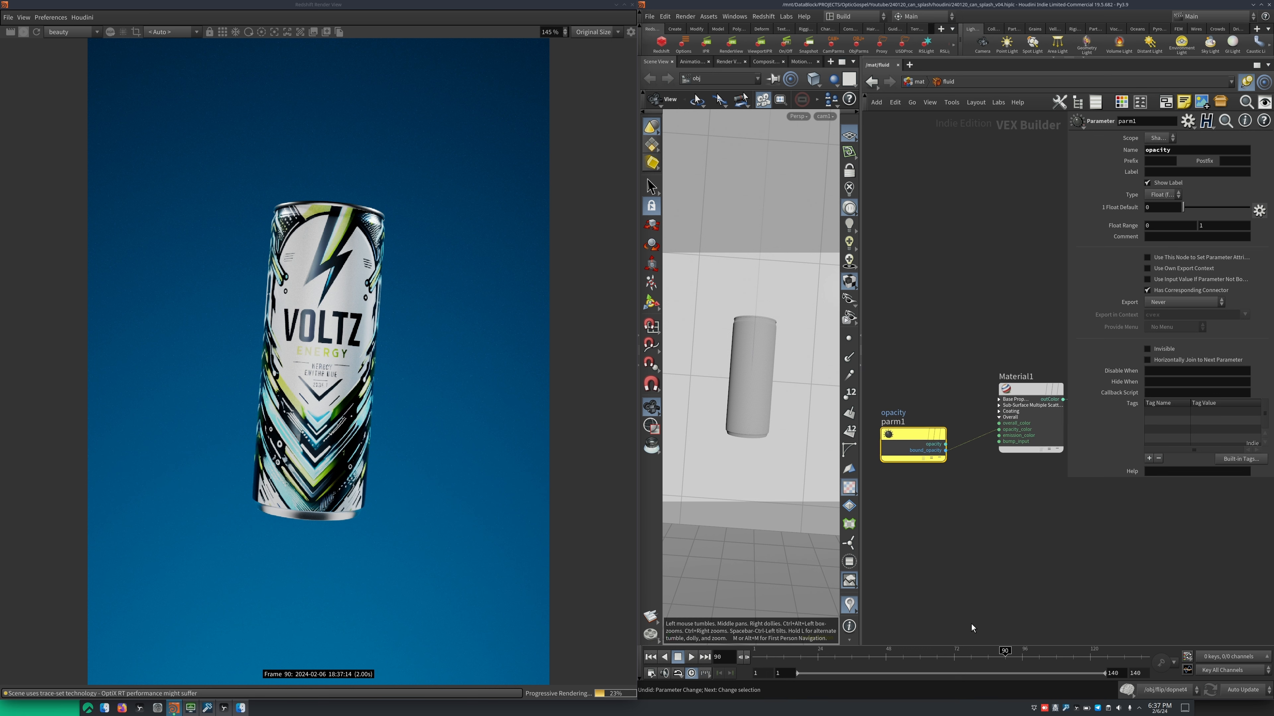
# Add a trial Parameter node above the fluid material's opacity parameter and delete it again
pyautogui.moveTo(934, 379); pyautogui.dragTo(950, 380, button='middle')
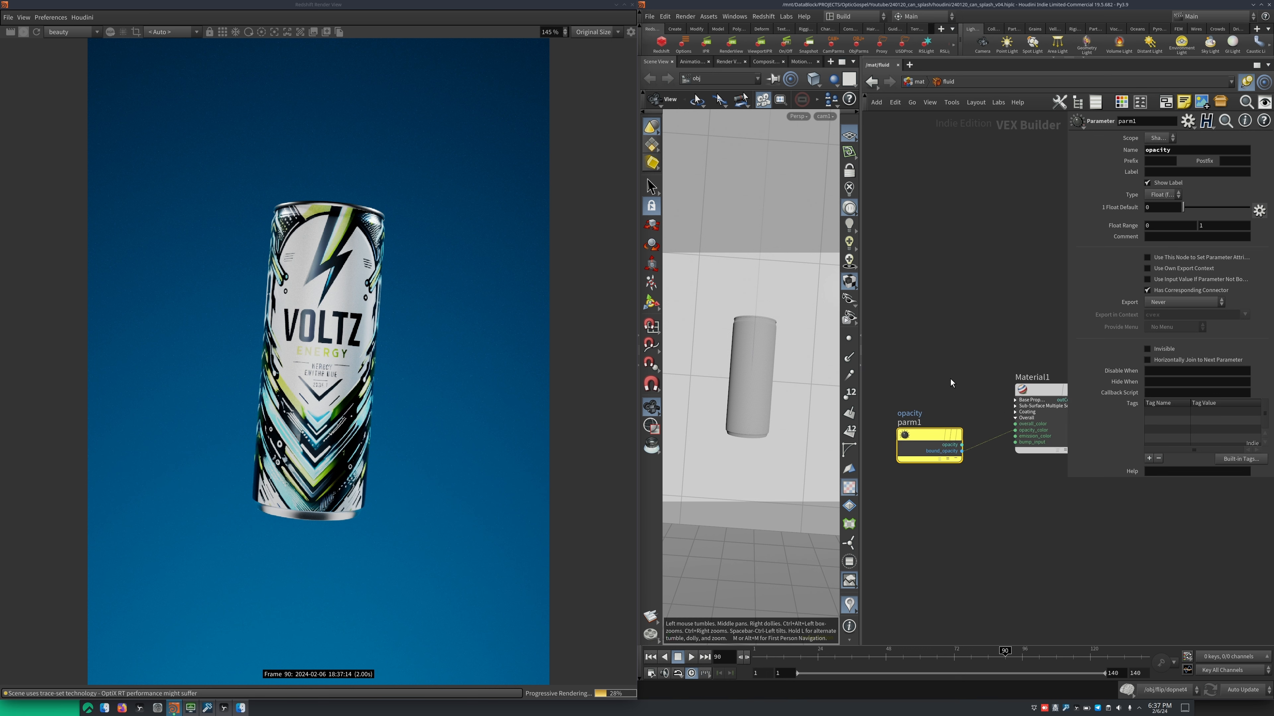
pyautogui.press('Tab')
pyautogui.write('par')
pyautogui.press('Return')
pyautogui.click(930, 337)
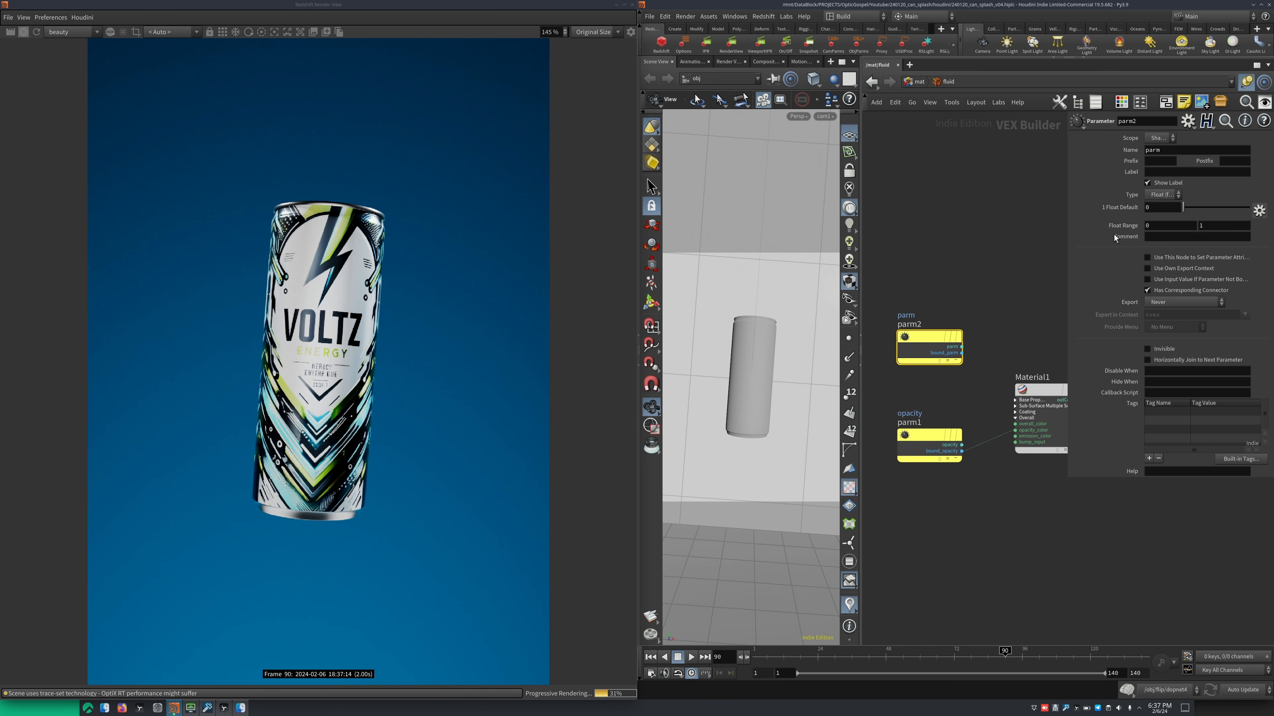
pyautogui.press('Delete')
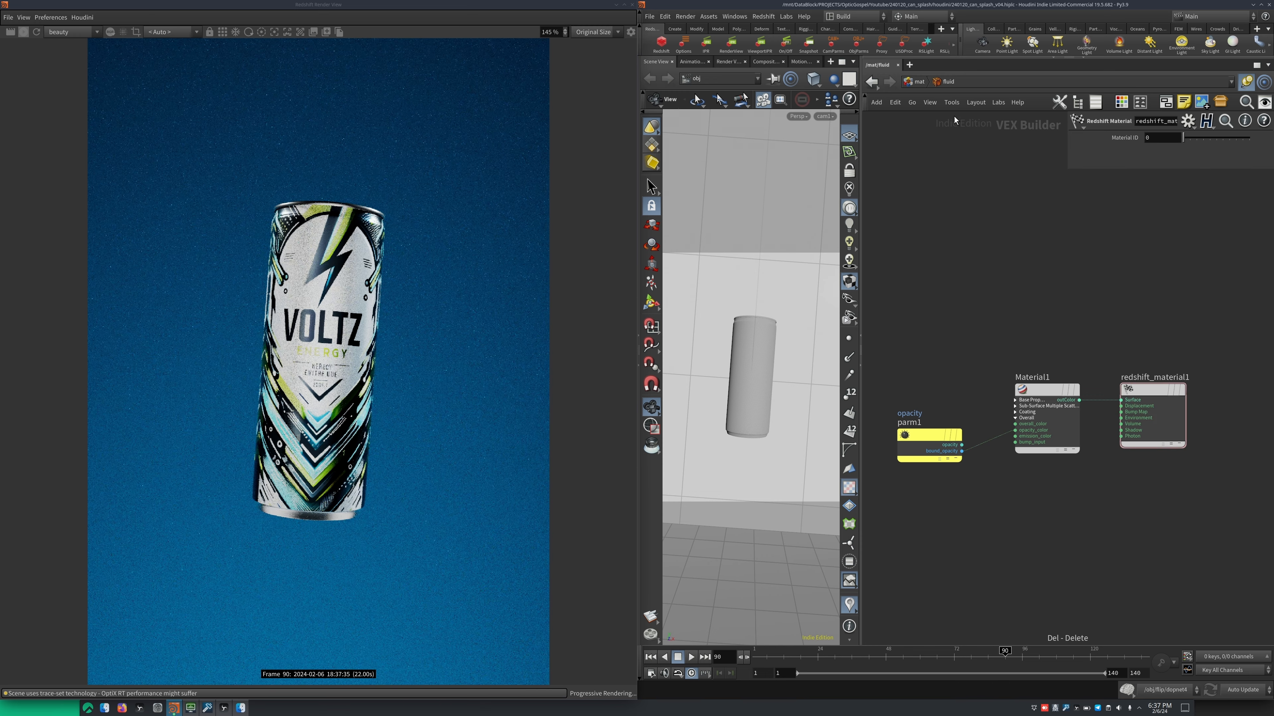
# Open the ice material's network and review StandardMaterial5's reflection and transmission settings and the nodes feeding it
pyautogui.click(915, 81)
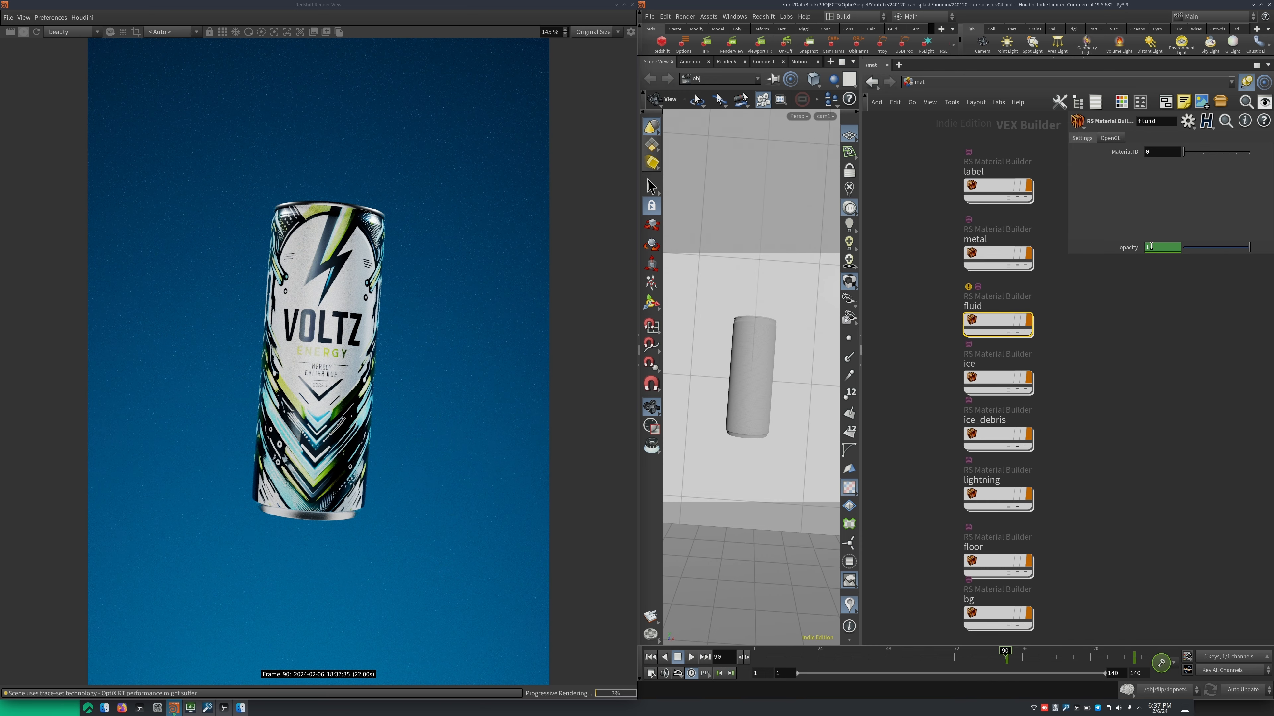
pyautogui.scroll(-5, 1068, 373)
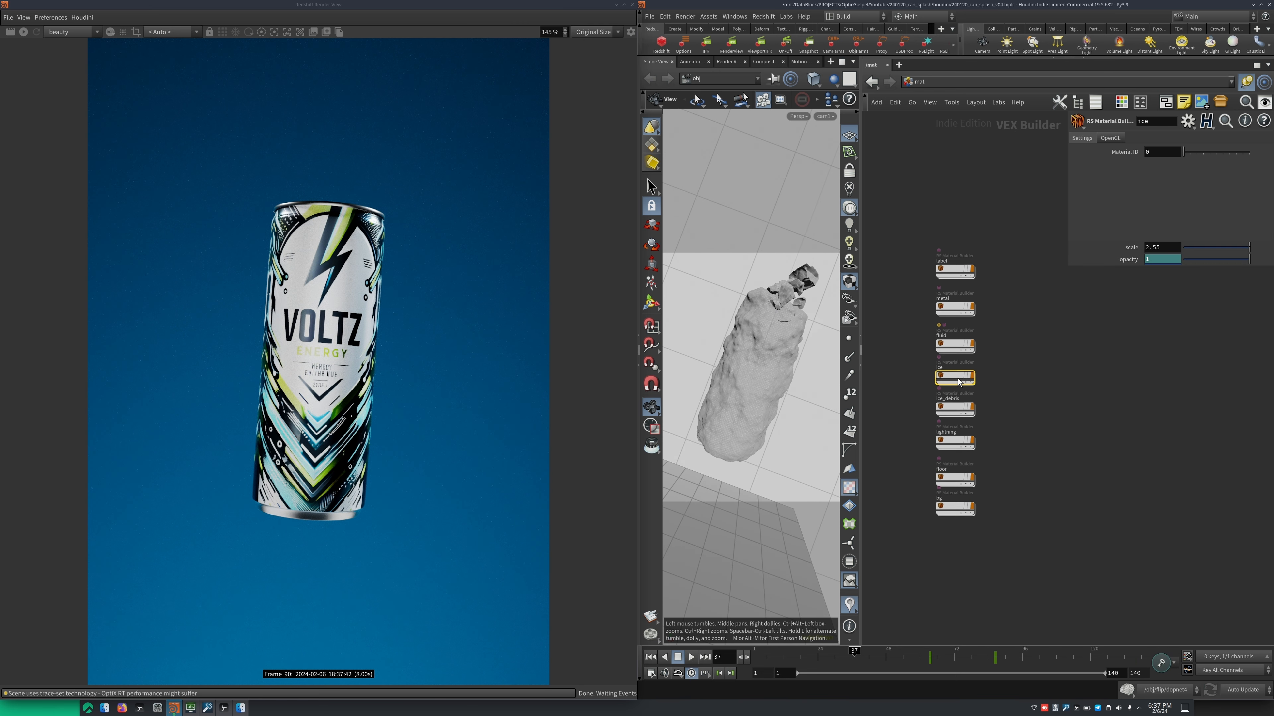
pyautogui.doubleClick(955, 383)
pyautogui.scroll(3, 997, 439)
pyautogui.click(1151, 281)
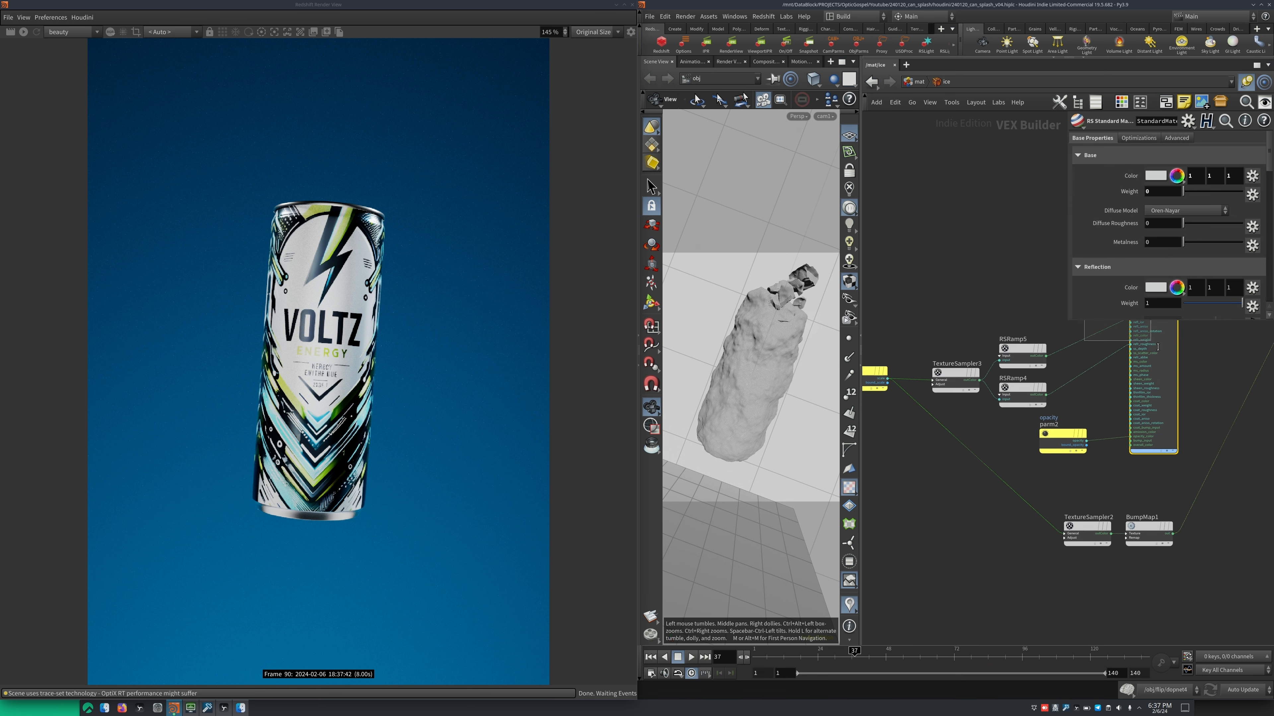
pyautogui.moveTo(1048, 274); pyautogui.dragTo(927, 259, button='middle')
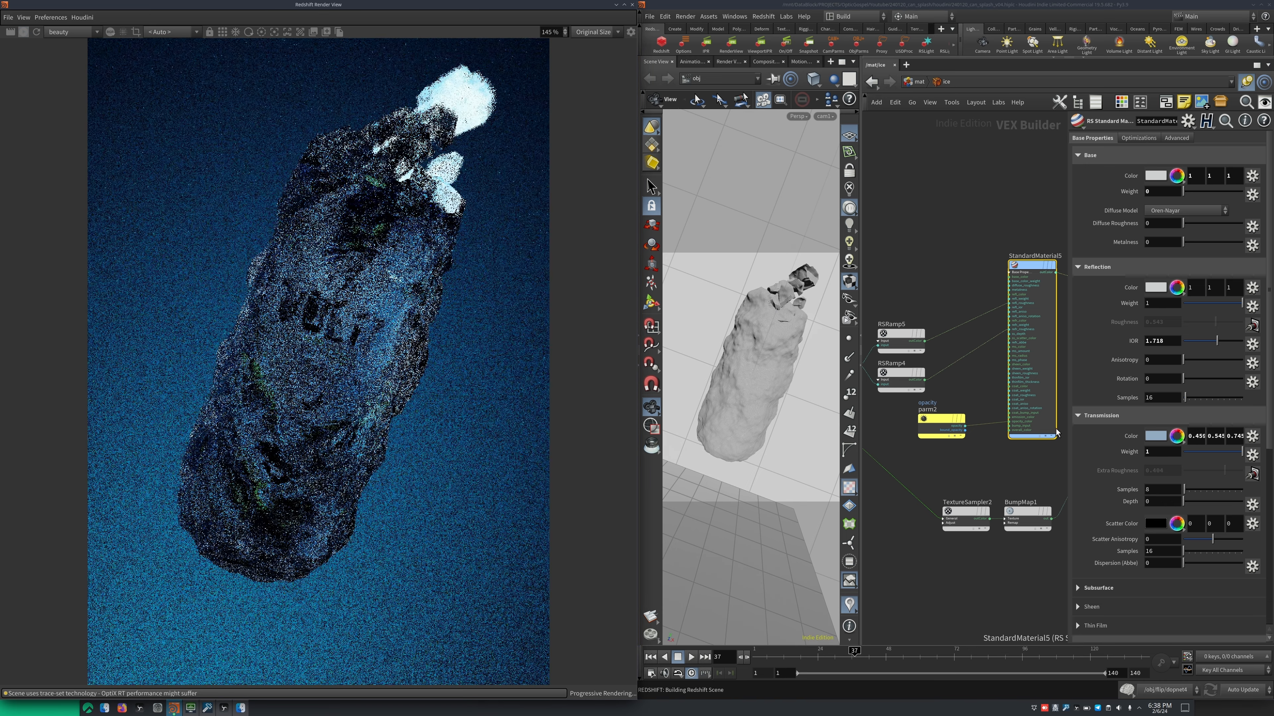
pyautogui.moveTo(891, 321); pyautogui.dragTo(938, 331, button='middle')
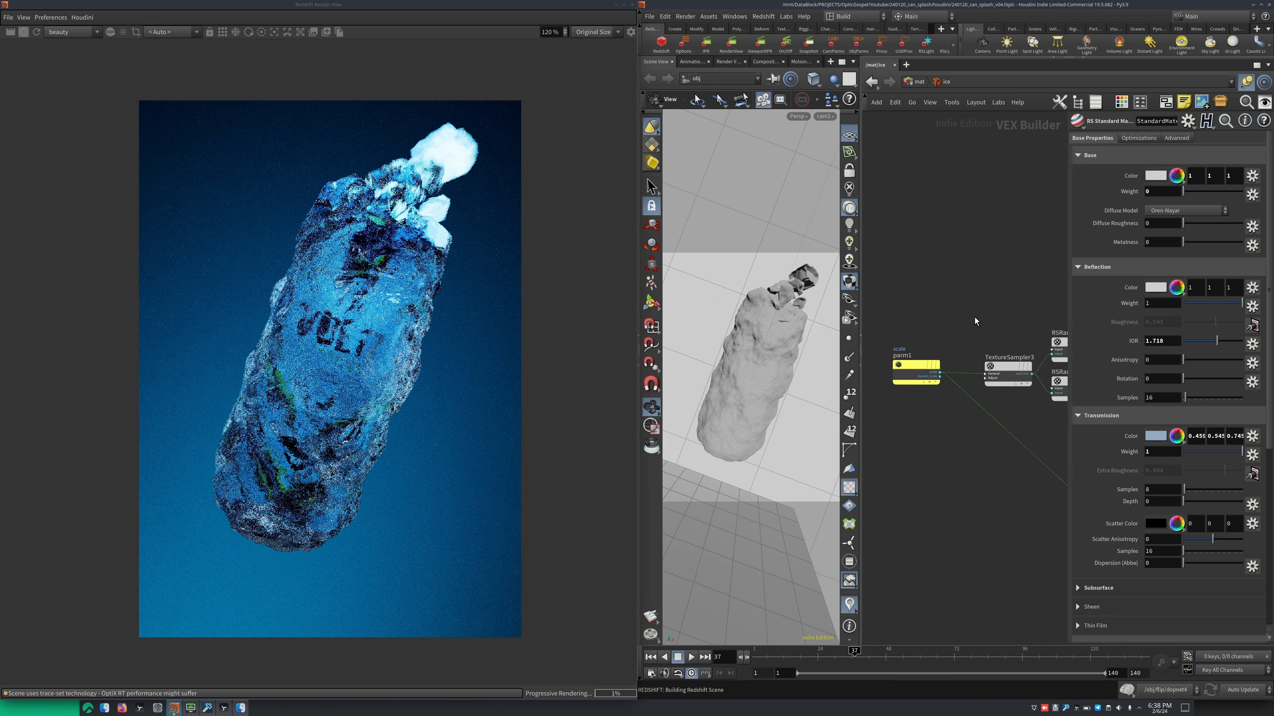
pyautogui.press('r')
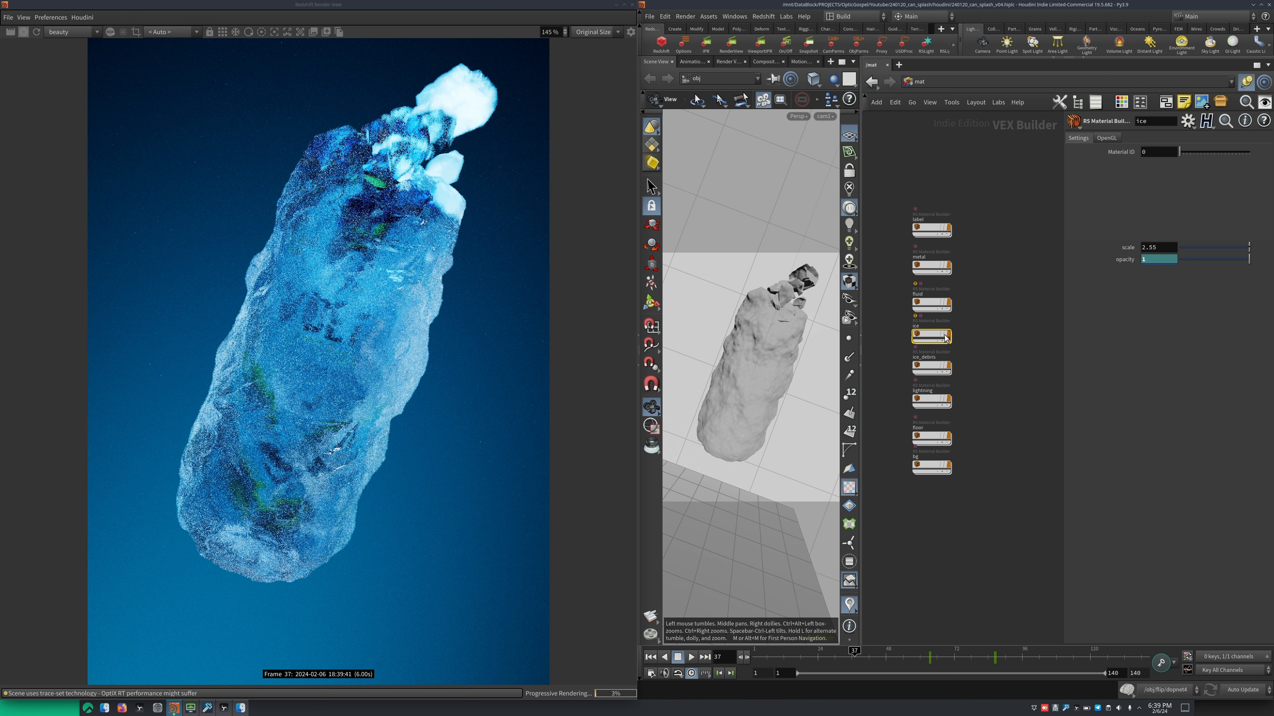
pyautogui.doubleClick(945, 338)
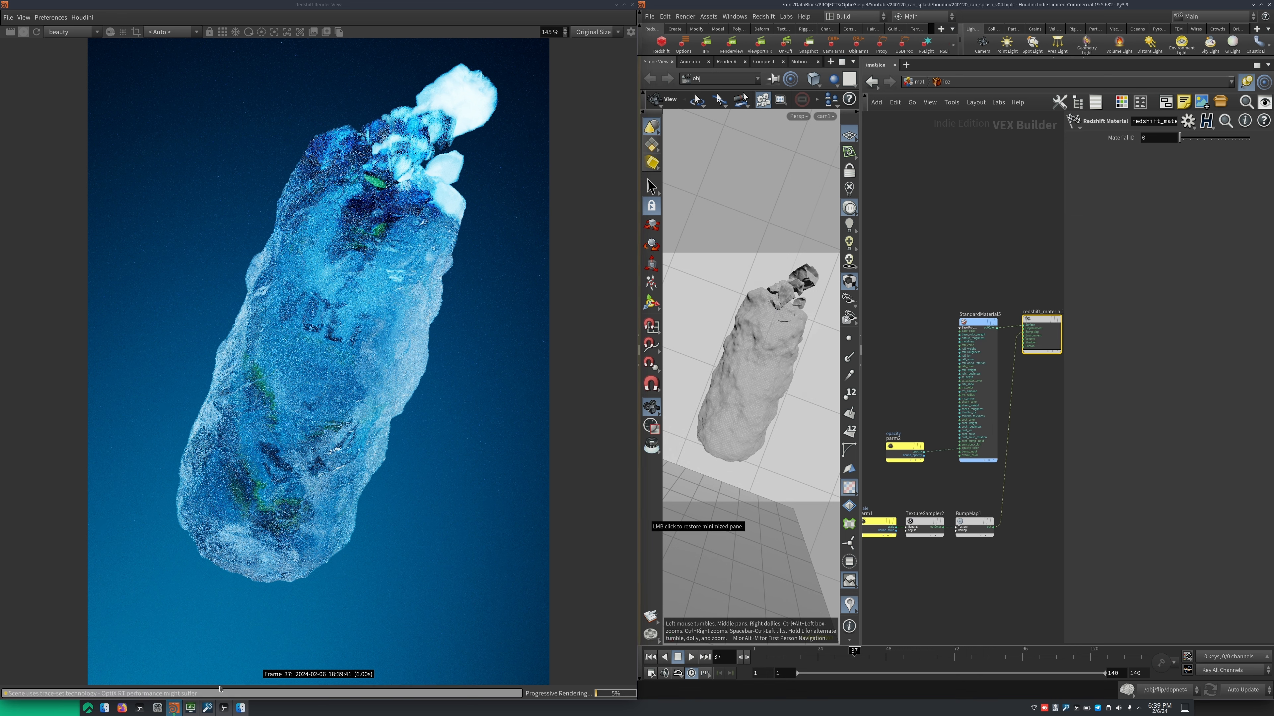
# Switch to Firefox, open the ambientCG website to show the texture source, and close the browser
pyautogui.click(121, 709)
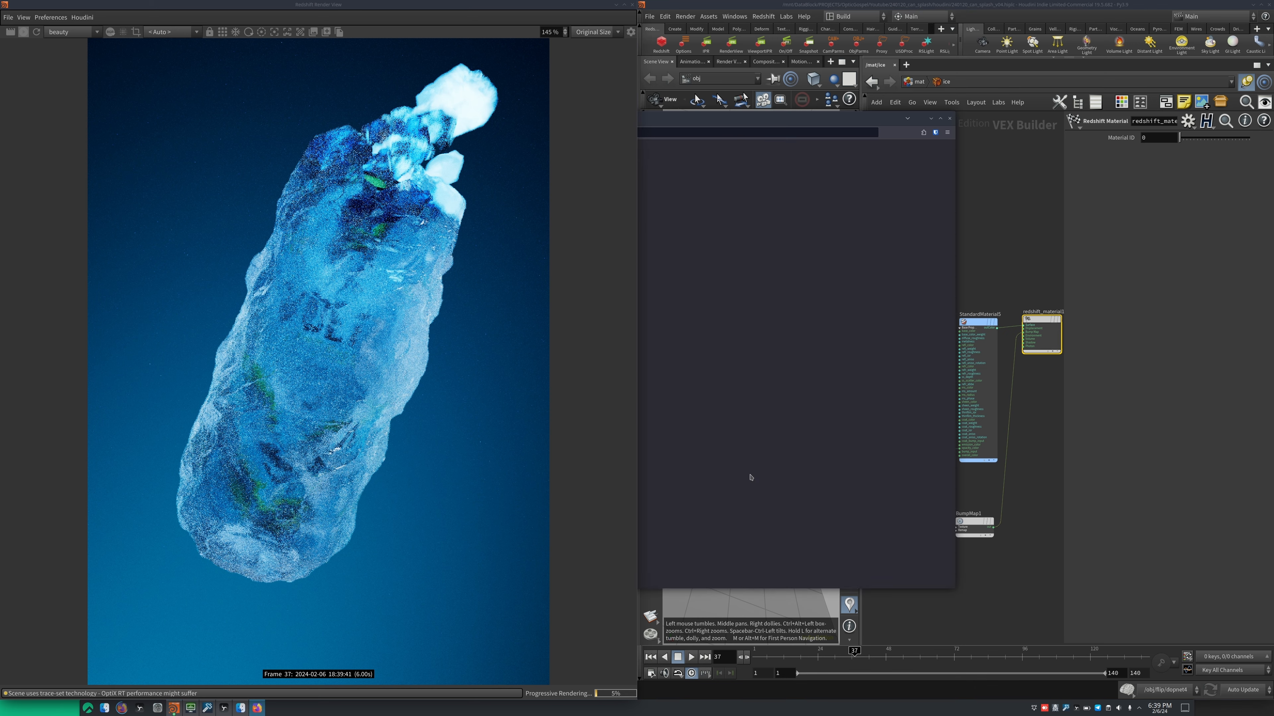
pyautogui.hotkey('ctrl', 'l')
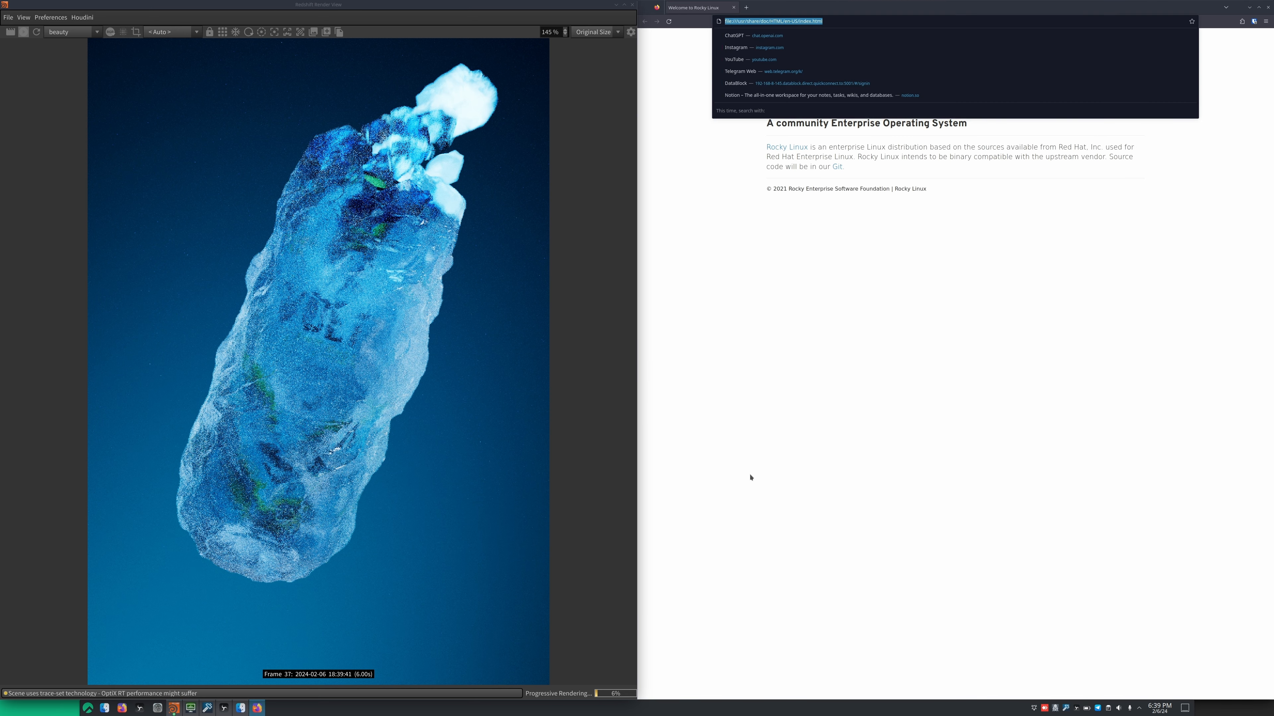
pyautogui.write('ambientcg.com')
pyautogui.press('Return')
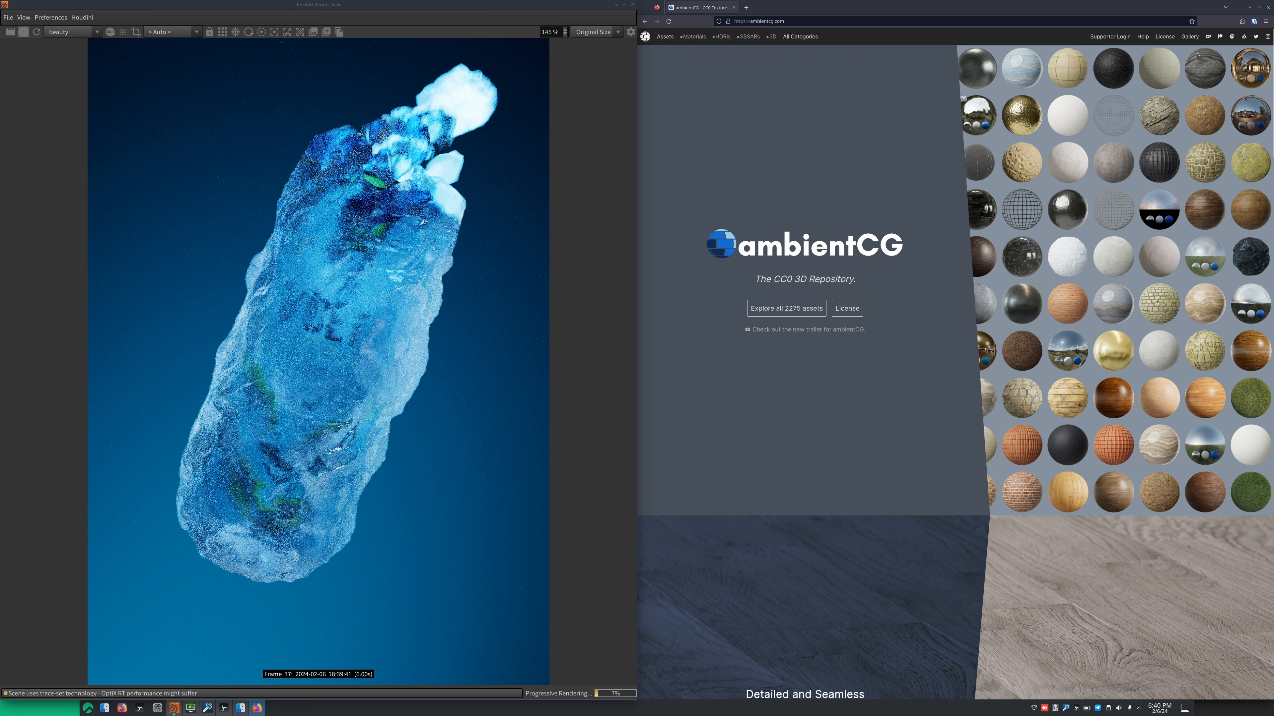
pyautogui.click(1249, 7)
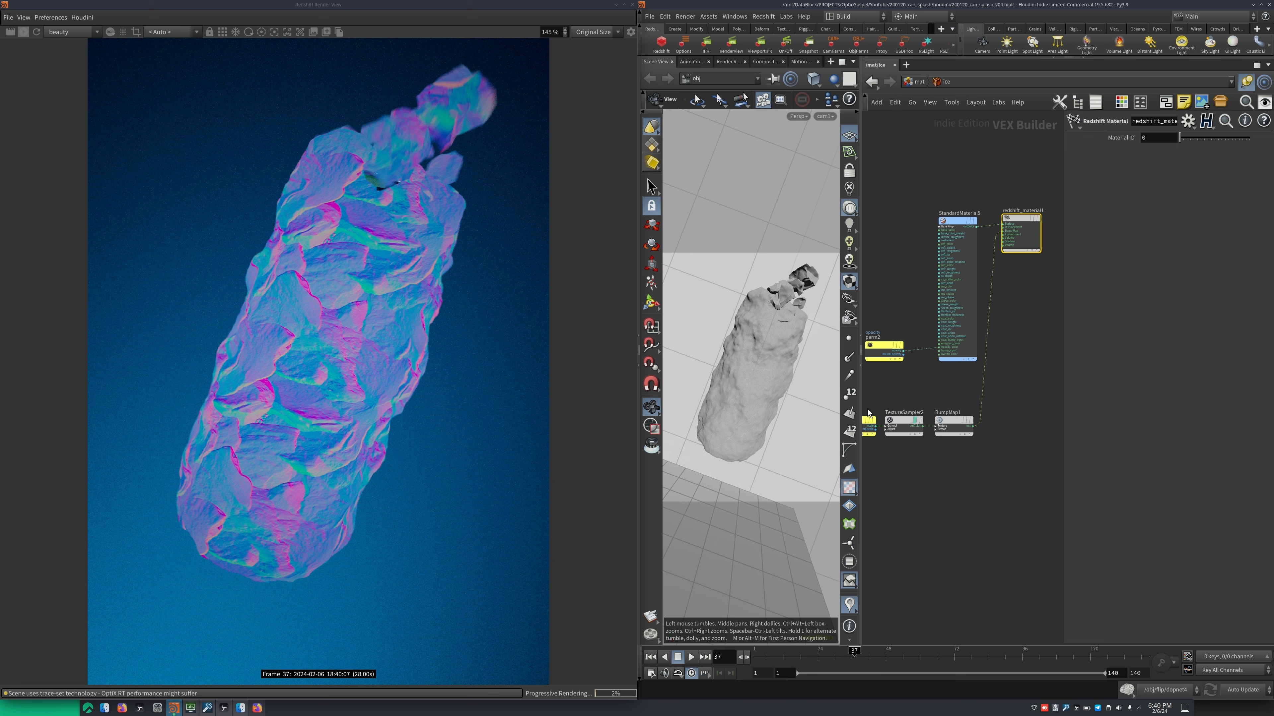
# Review the ice material's scale, TextureSampler2 and BumpMap1 nodes and inspect its opacity parameter node parm2
pyautogui.scroll(2, 972, 473)
pyautogui.moveTo(908, 469); pyautogui.dragTo(924, 429, button='middle')
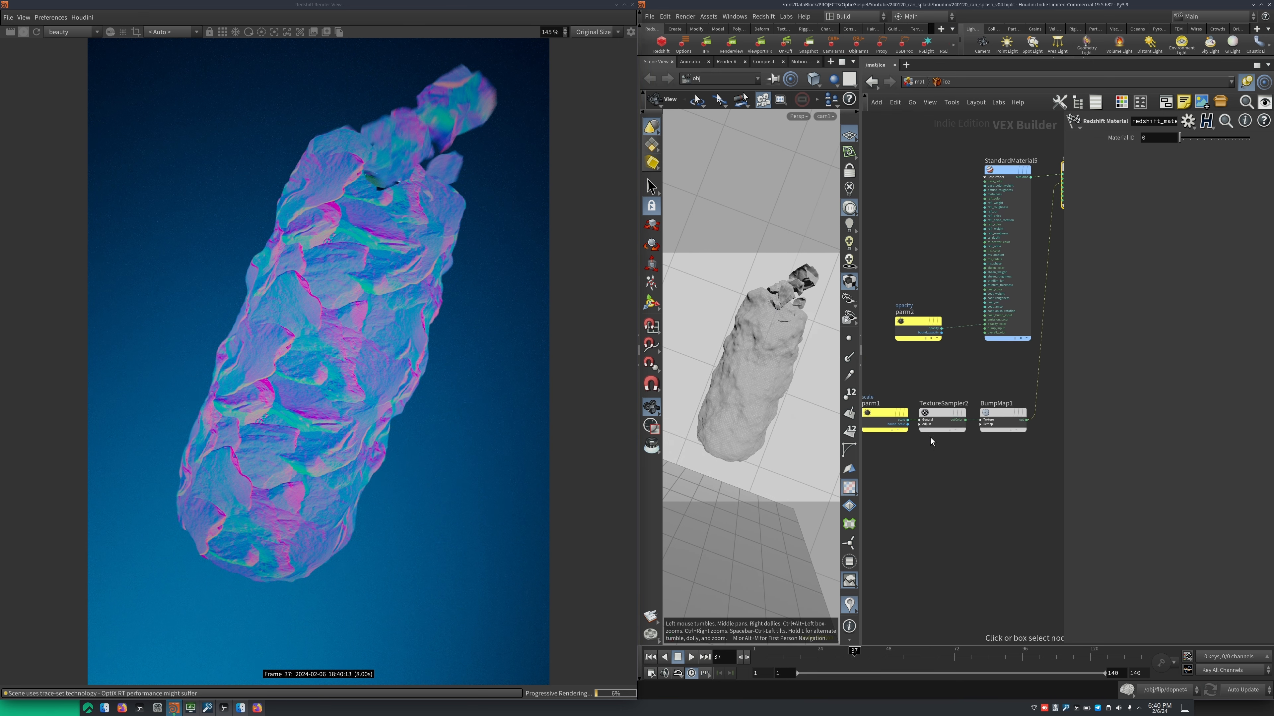
pyautogui.moveTo(977, 382); pyautogui.dragTo(912, 423, button='middle')
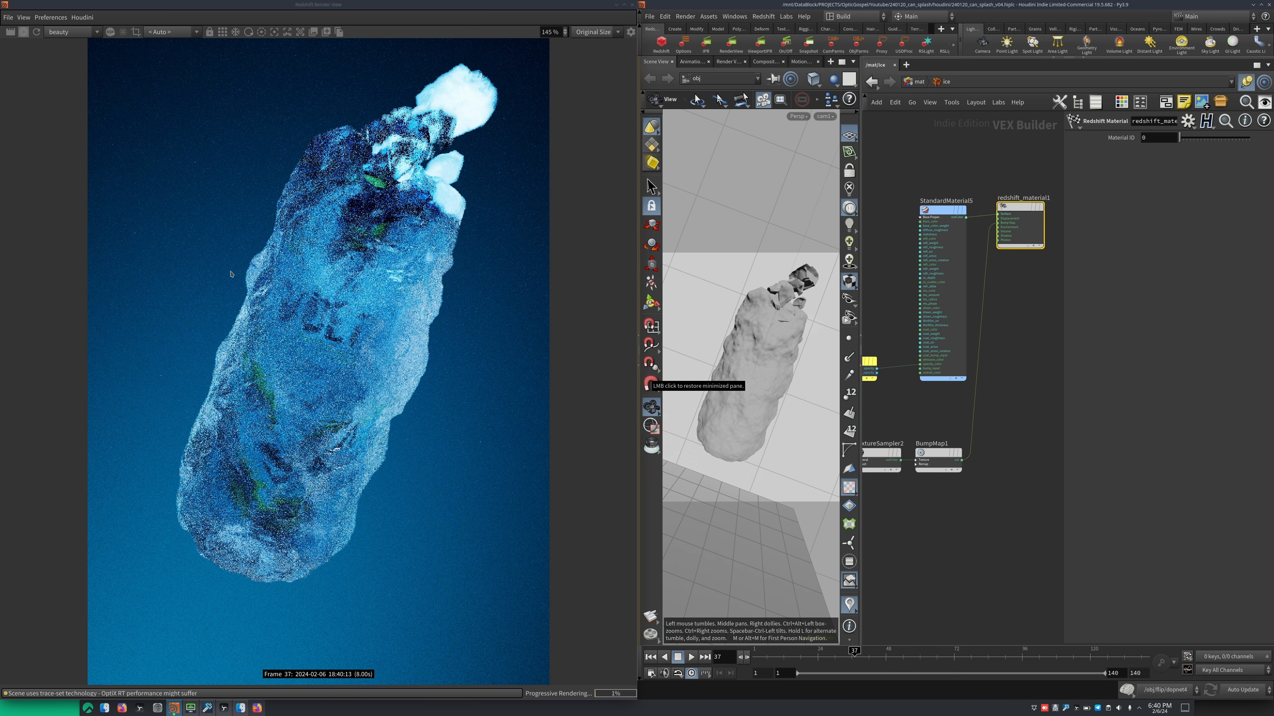
pyautogui.moveTo(893, 399); pyautogui.dragTo(938, 421, button='middle')
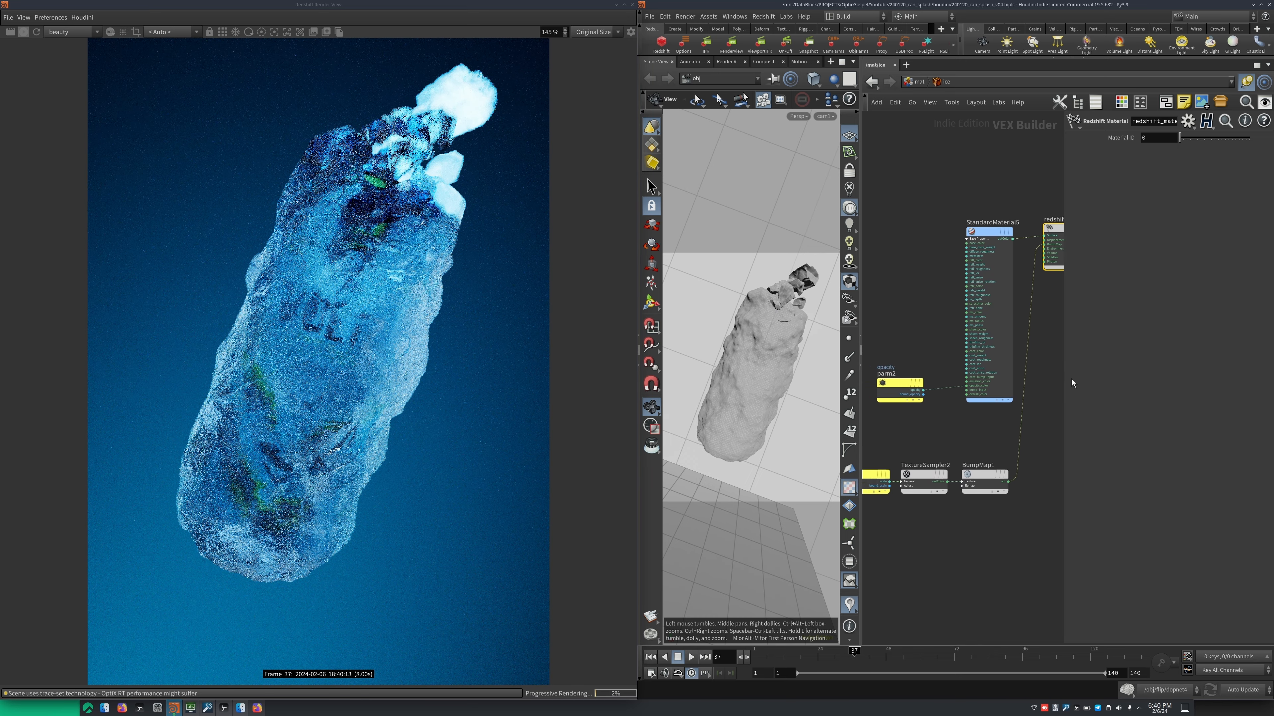
pyautogui.click(897, 384)
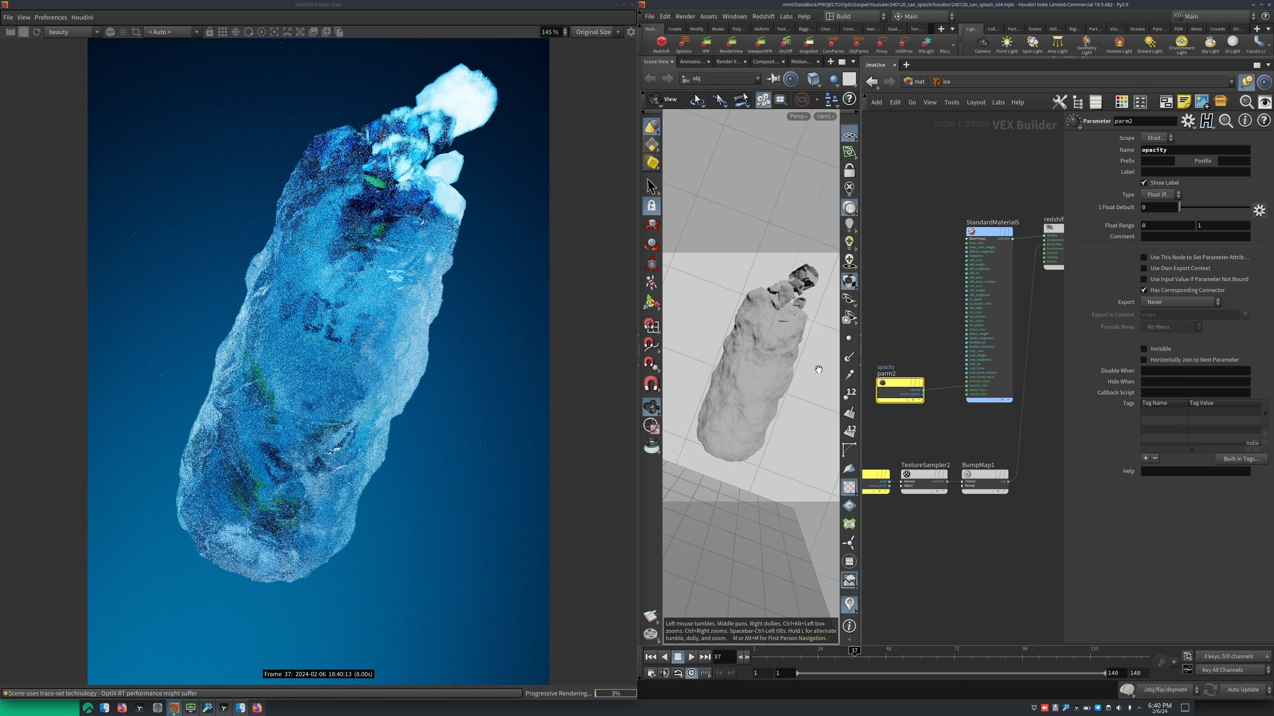
# Open the ice_debris material's network and review the reflection and transmission settings of its standard material
pyautogui.click(918, 84)
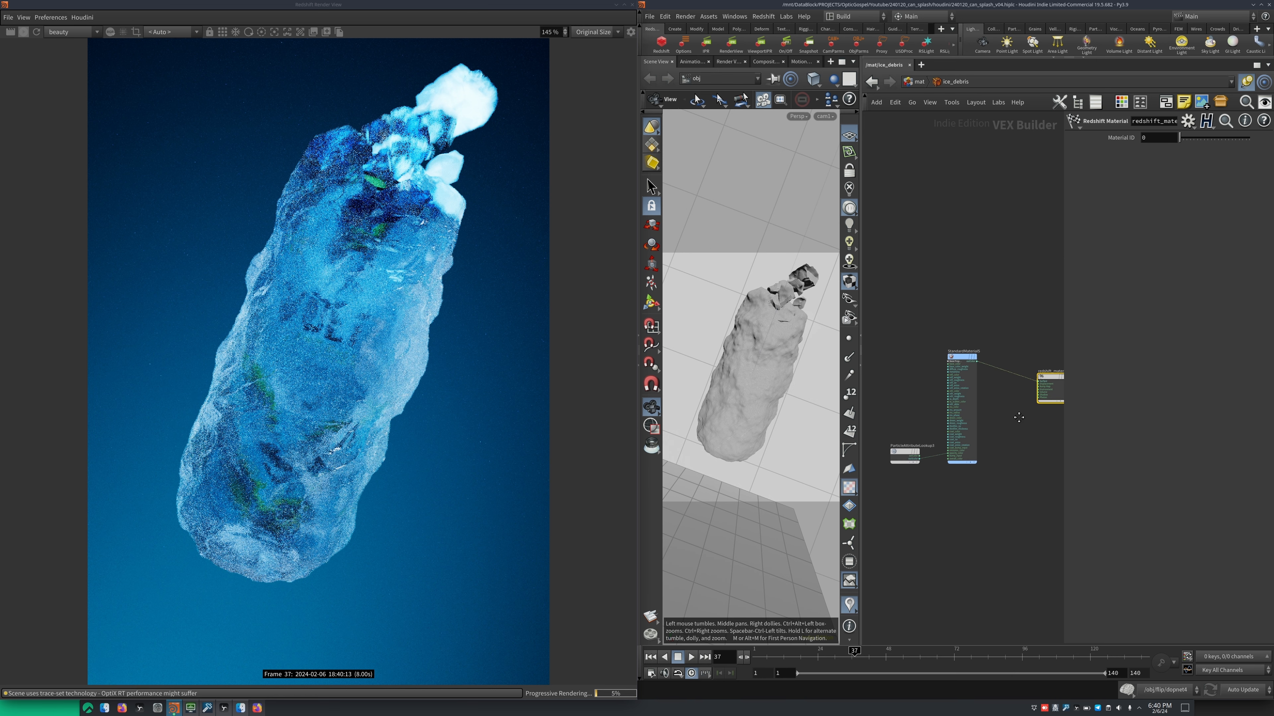
pyautogui.scroll(3, 1009, 379)
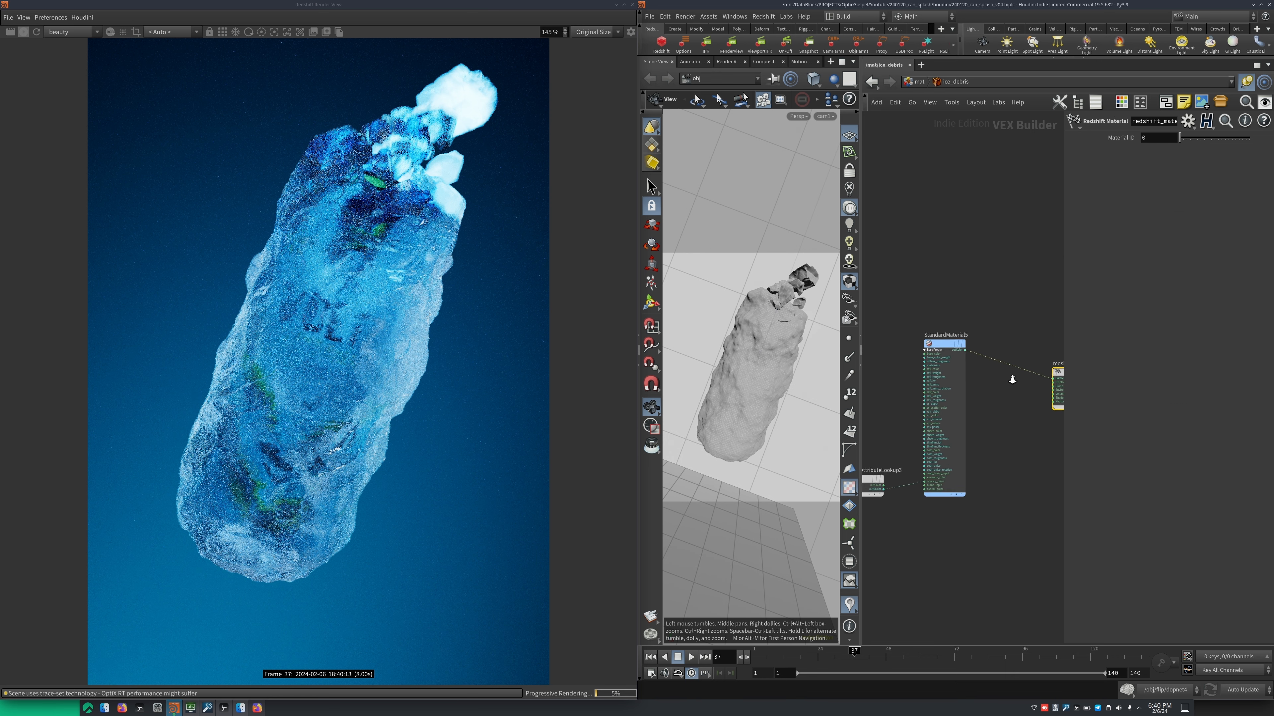
pyautogui.click(945, 366)
pyautogui.moveTo(913, 380); pyautogui.dragTo(938, 437, button='middle')
pyautogui.scroll(-3, 1094, 340)
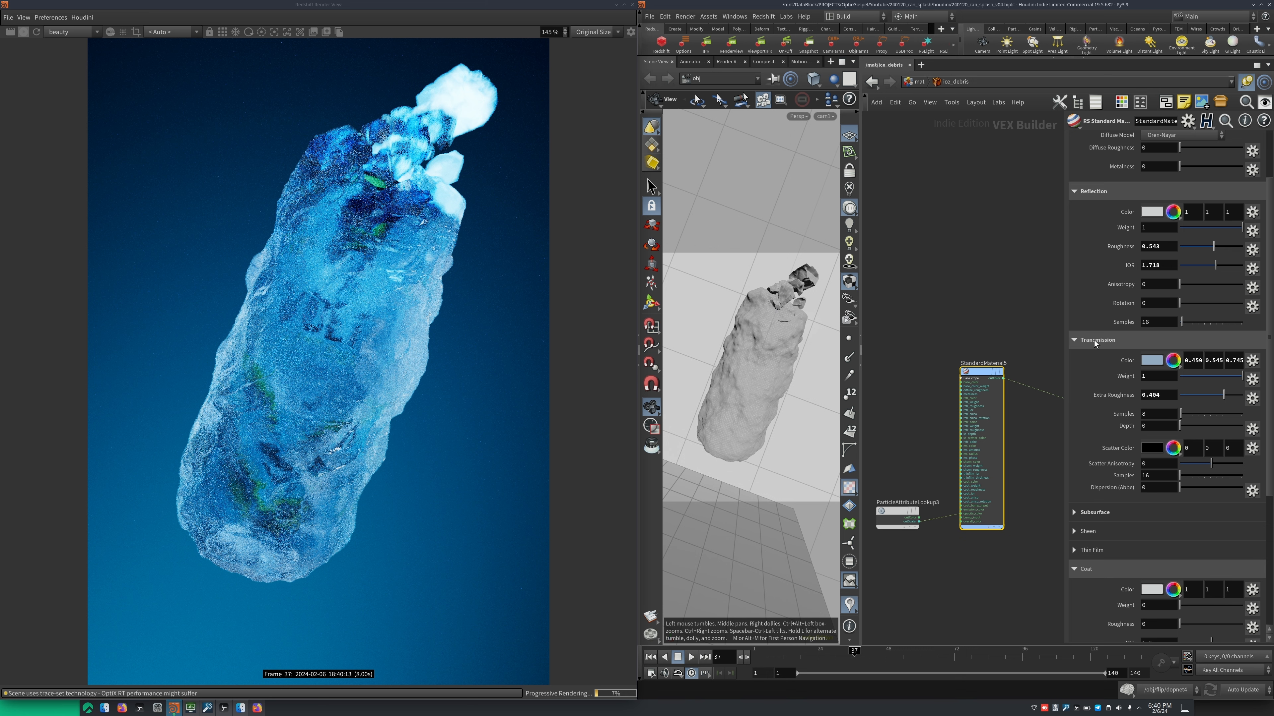
pyautogui.moveTo(931, 416); pyautogui.dragTo(943, 415, button='middle')
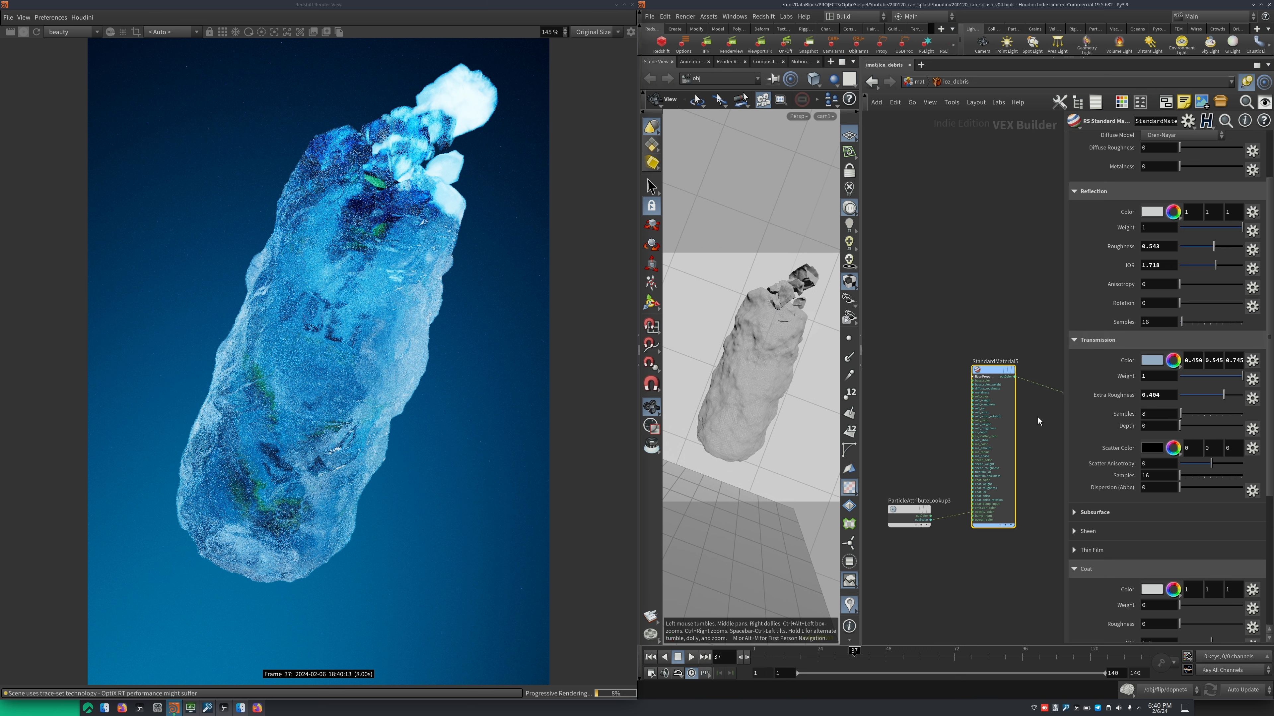
pyautogui.moveTo(1042, 416)
pyautogui.mouseDown(button='middle')
pyautogui.moveTo(1021, 417)
pyautogui.moveTo(1018, 432)
pyautogui.moveTo(1049, 424)
pyautogui.mouseUp(button='middle')
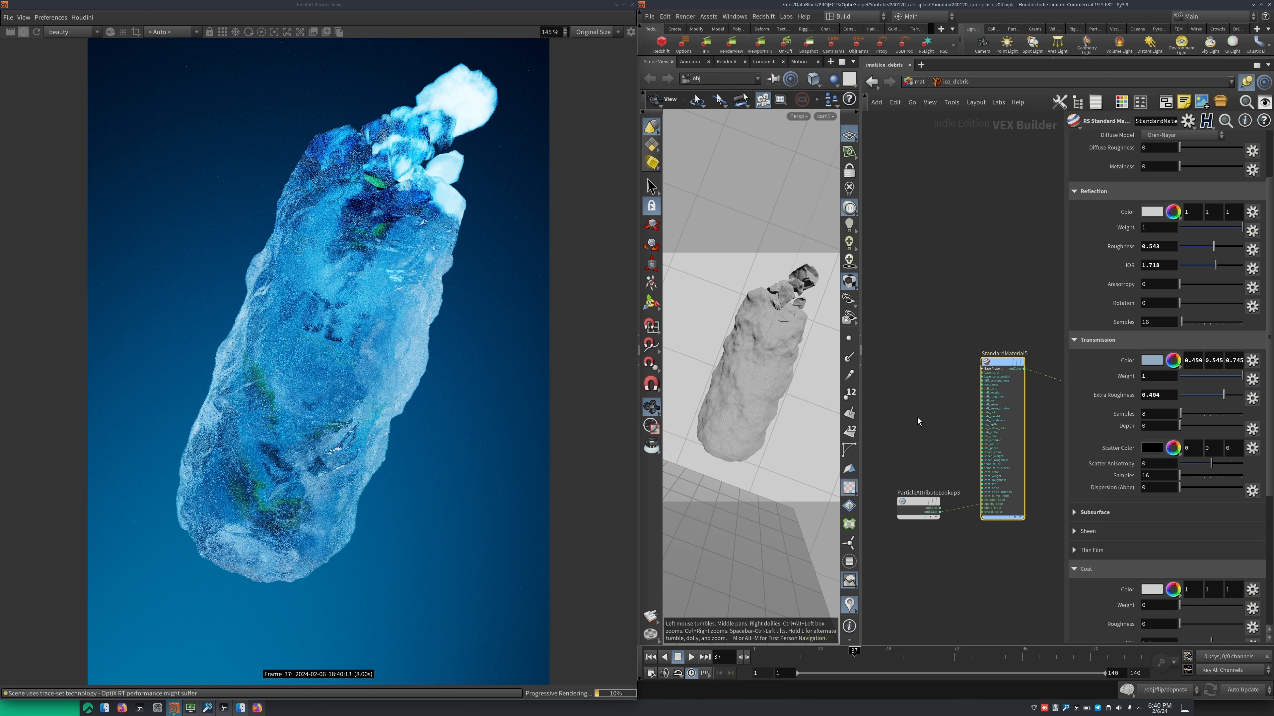
# Select the ParticleAttributeLookup3 node in the ice_debris network and inspect its attribute name
pyautogui.moveTo(963, 441); pyautogui.dragTo(947, 356, button='middle')
pyautogui.click(936, 487)
pyautogui.scroll(3, 959, 403)
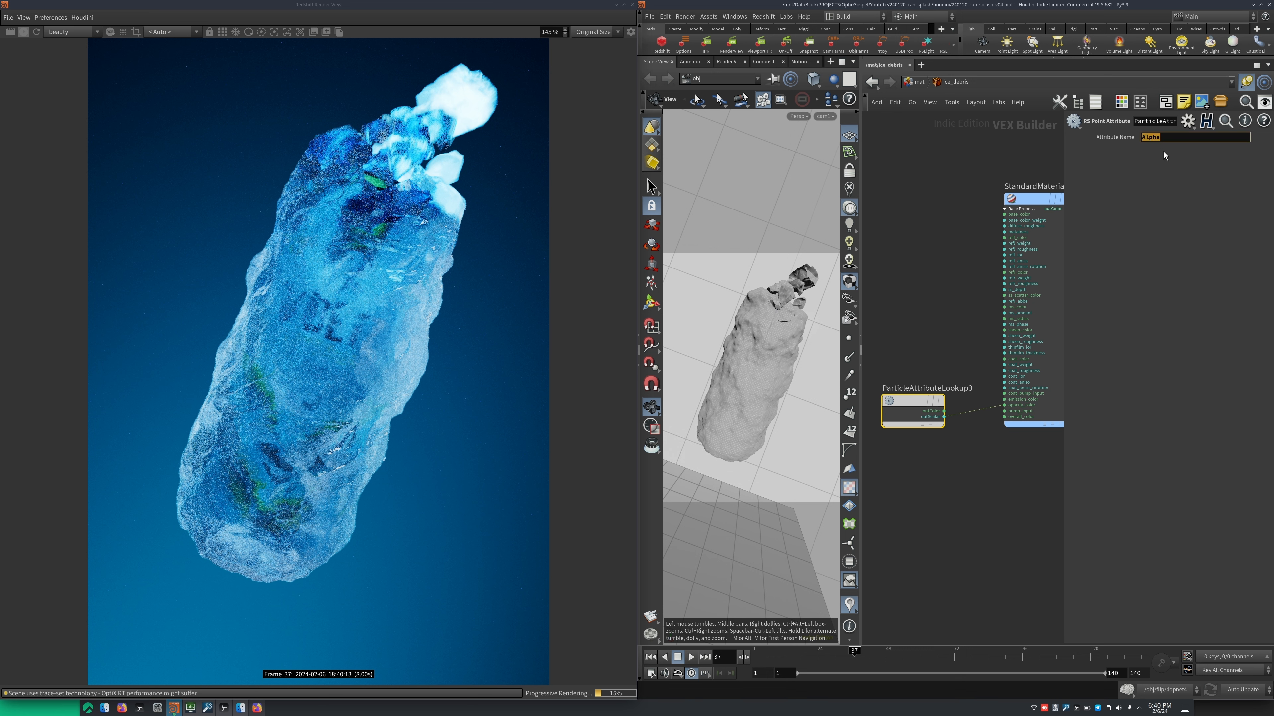
# Open the lightning material's network and inspect Incandescent1's color and intensity multiplier
pyautogui.click(949, 334)
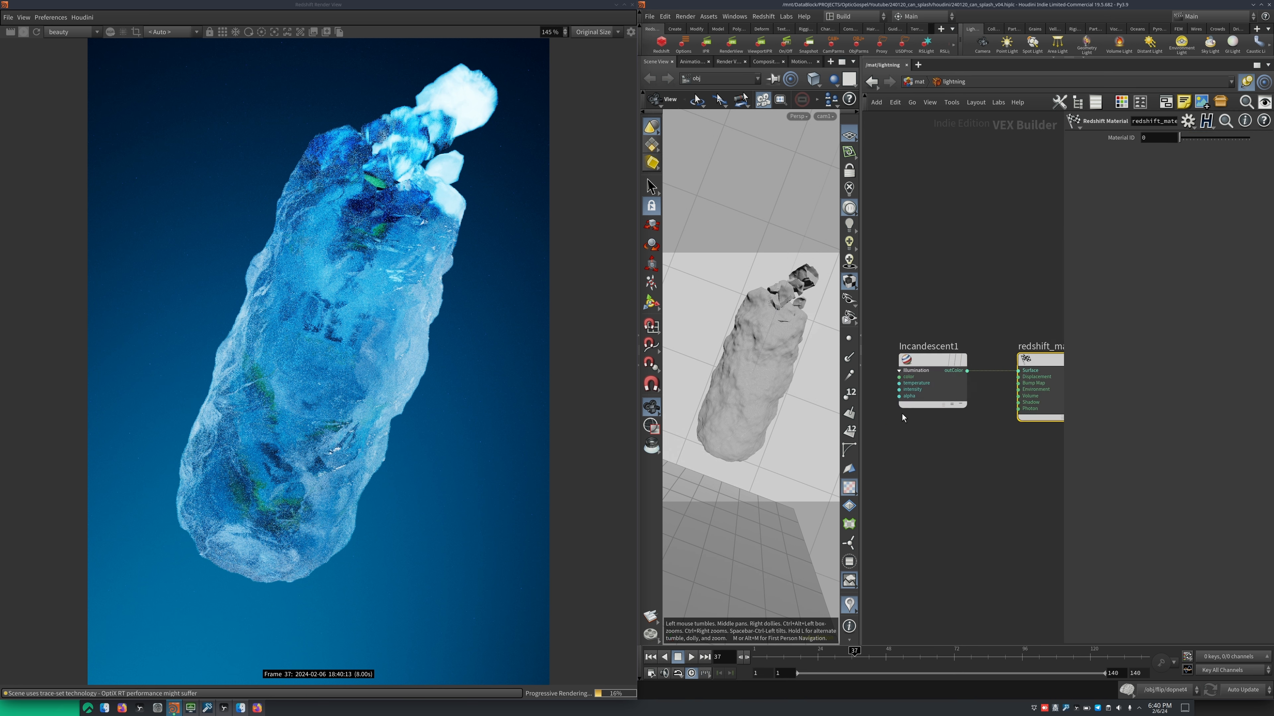
pyautogui.moveTo(969, 435); pyautogui.dragTo(938, 439, button='middle')
pyautogui.scroll(-1, 939, 439)
pyautogui.click(920, 394)
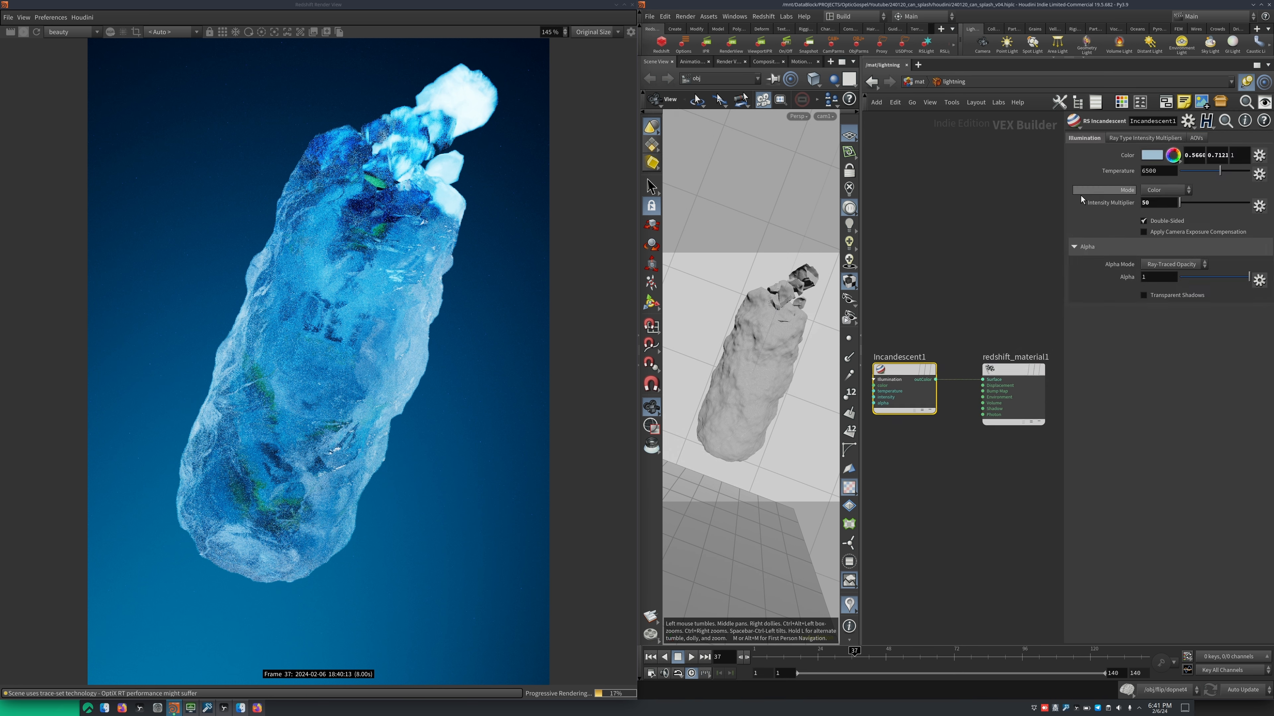
pyautogui.click(1145, 206)
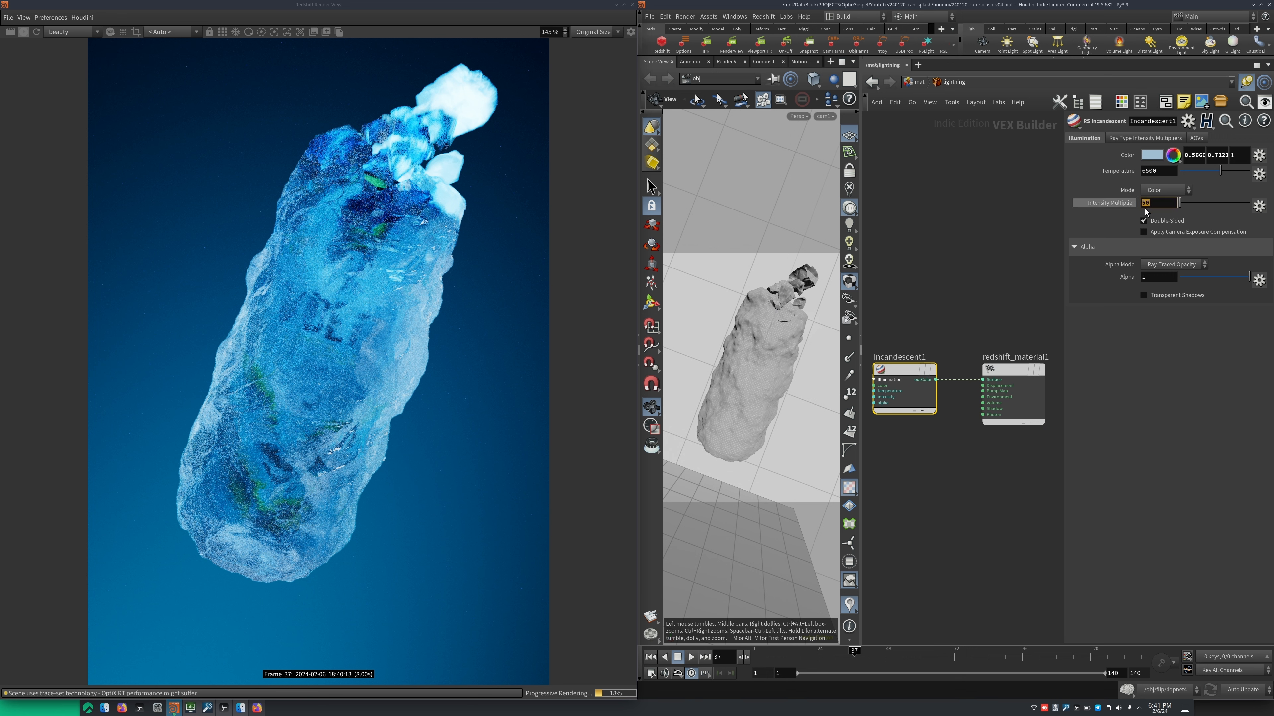
pyautogui.click(1004, 258)
# Open the floor material's network and review StandardMaterial1's base, reflection, transmission and coat settings
pyautogui.click(919, 82)
pyautogui.doubleClick(942, 412)
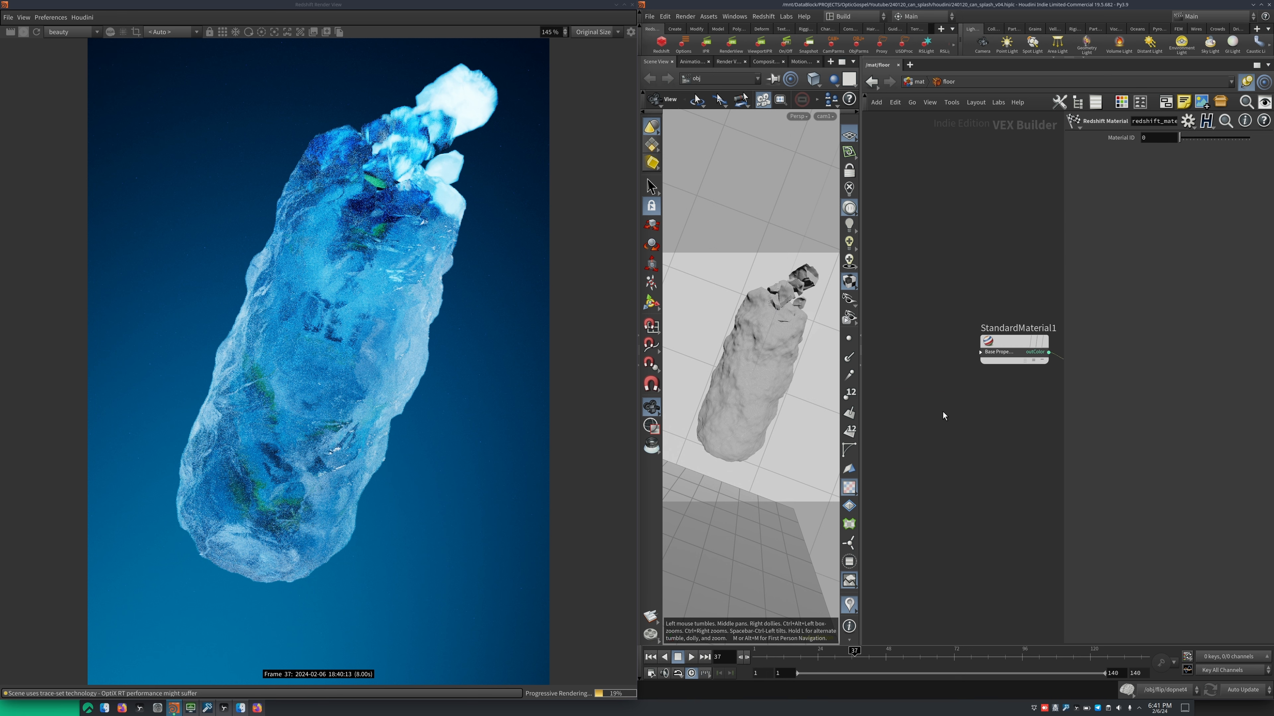
pyautogui.click(947, 335)
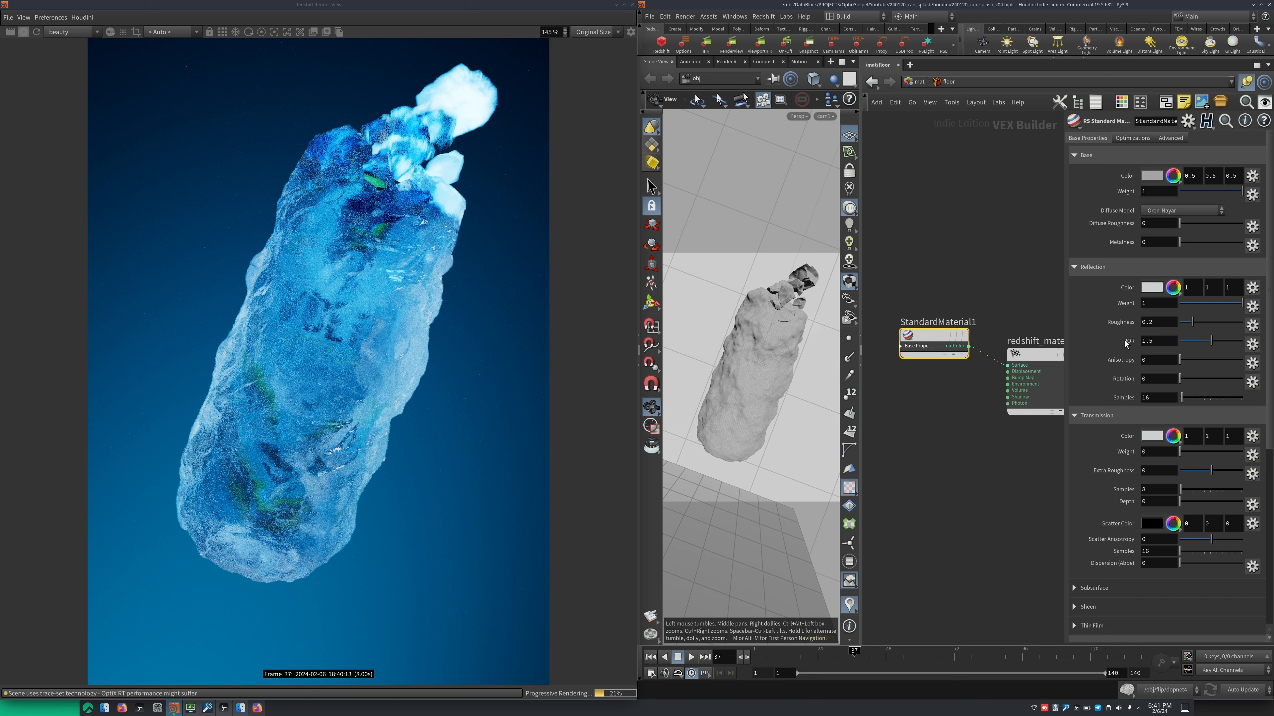
pyautogui.scroll(-2, 1088, 352)
pyautogui.scroll(-3, 1097, 397)
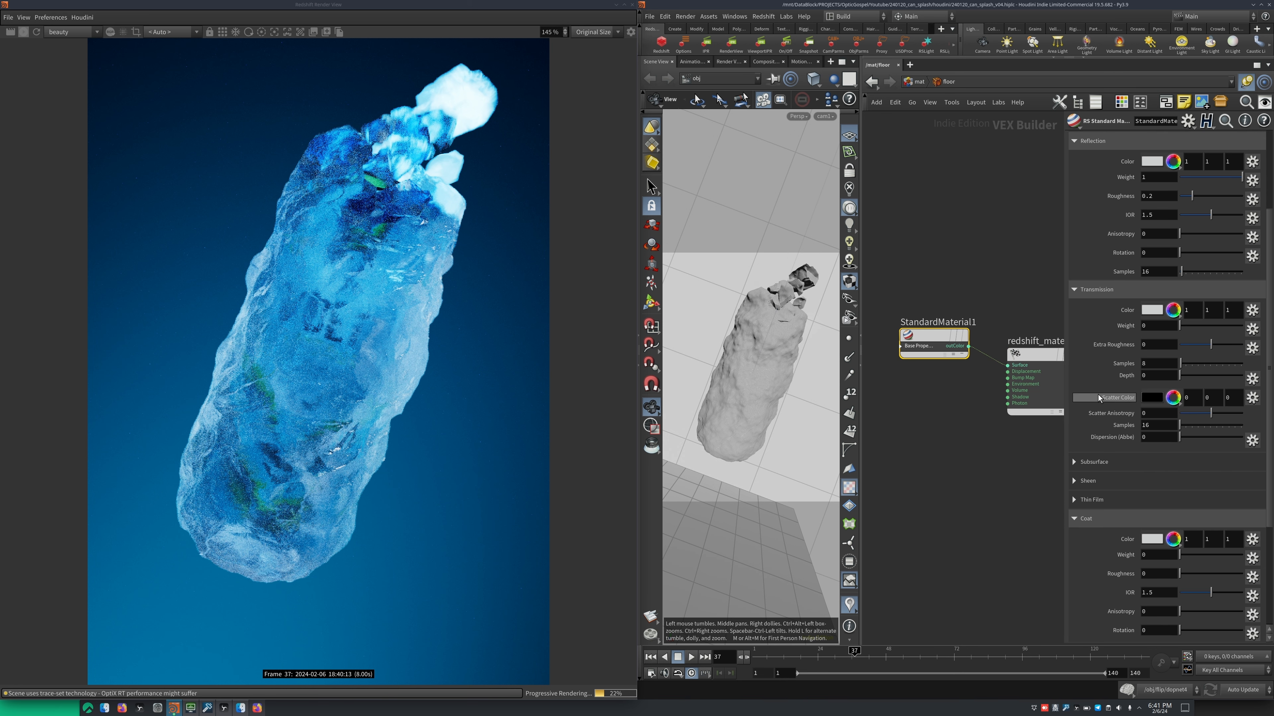
pyautogui.scroll(5, 1121, 210)
# Open the bg material's network and inspect StandardMaterial1's base color and reflection settings
pyautogui.click(916, 84)
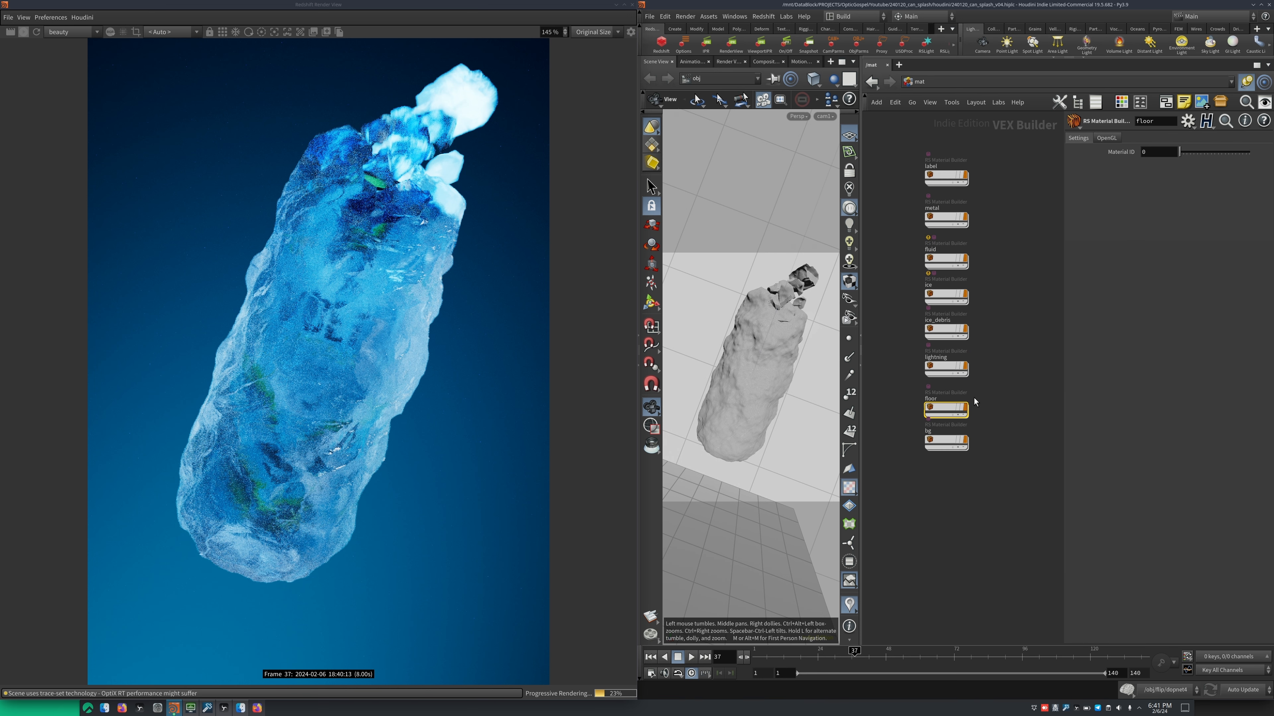
pyautogui.doubleClick(936, 440)
pyautogui.moveTo(1003, 421); pyautogui.dragTo(926, 430, button='middle')
pyautogui.click(937, 355)
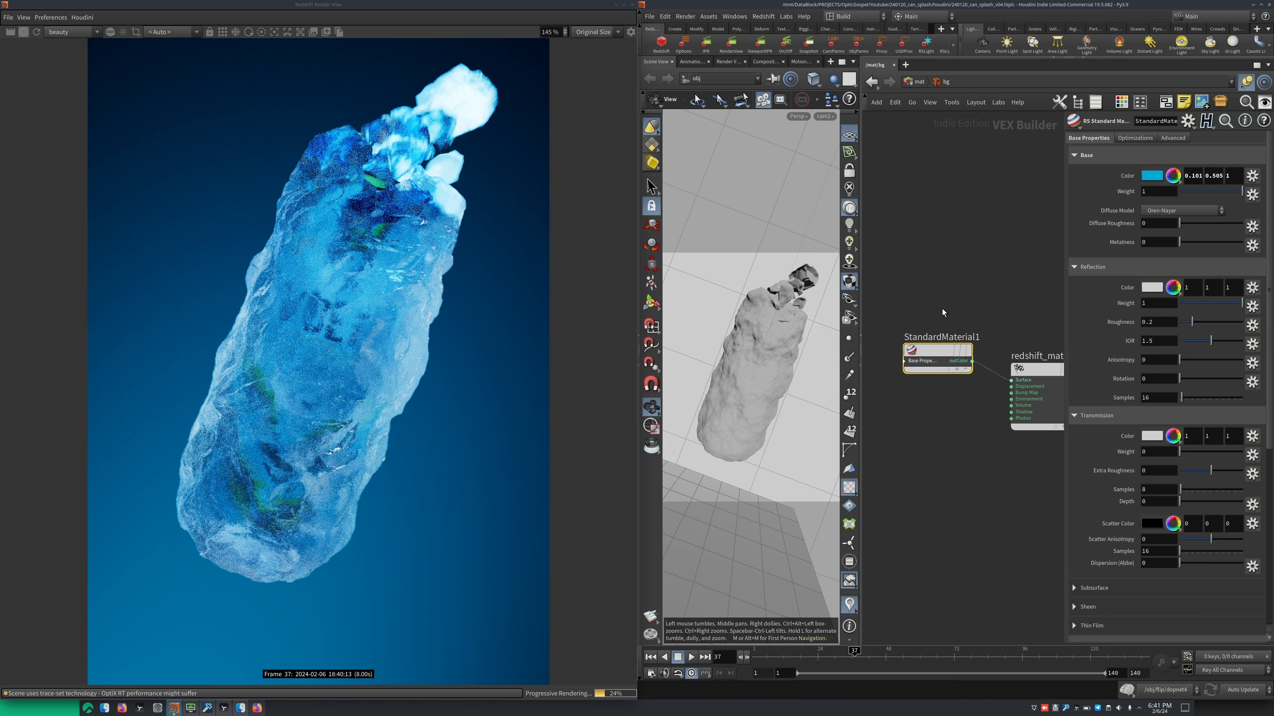
pyautogui.moveTo(1004, 290); pyautogui.dragTo(986, 297, button='middle')
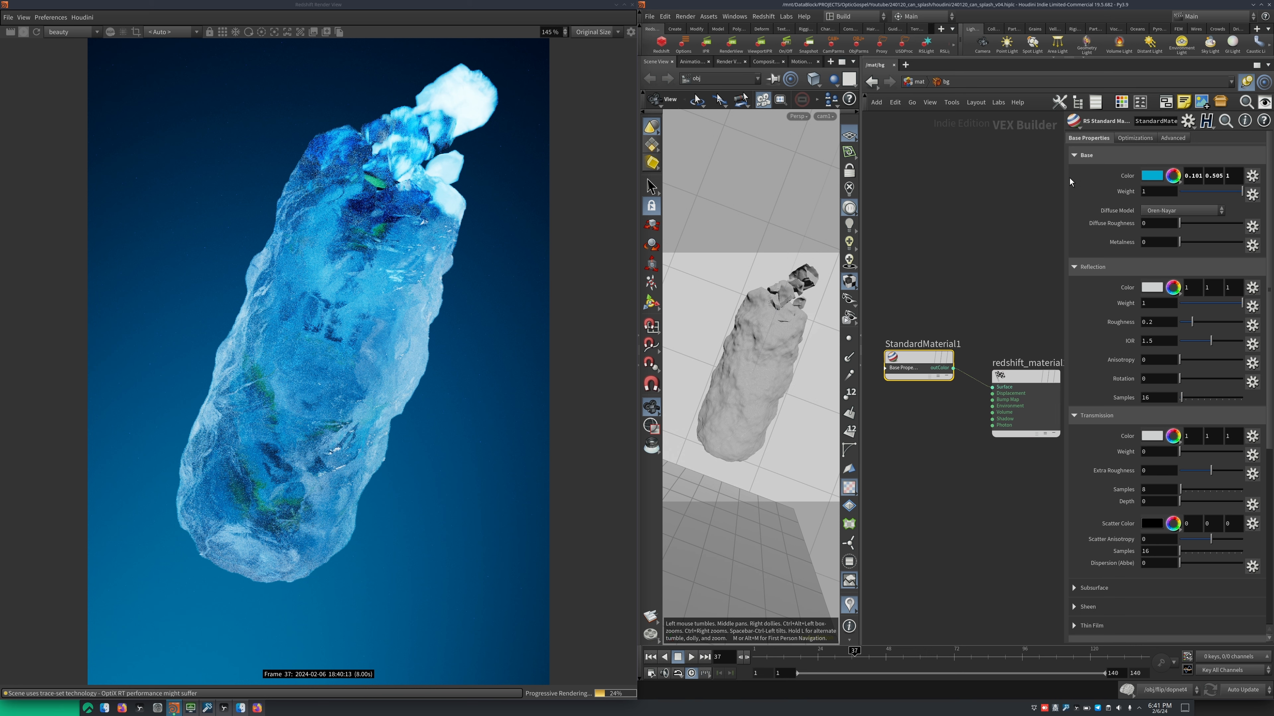